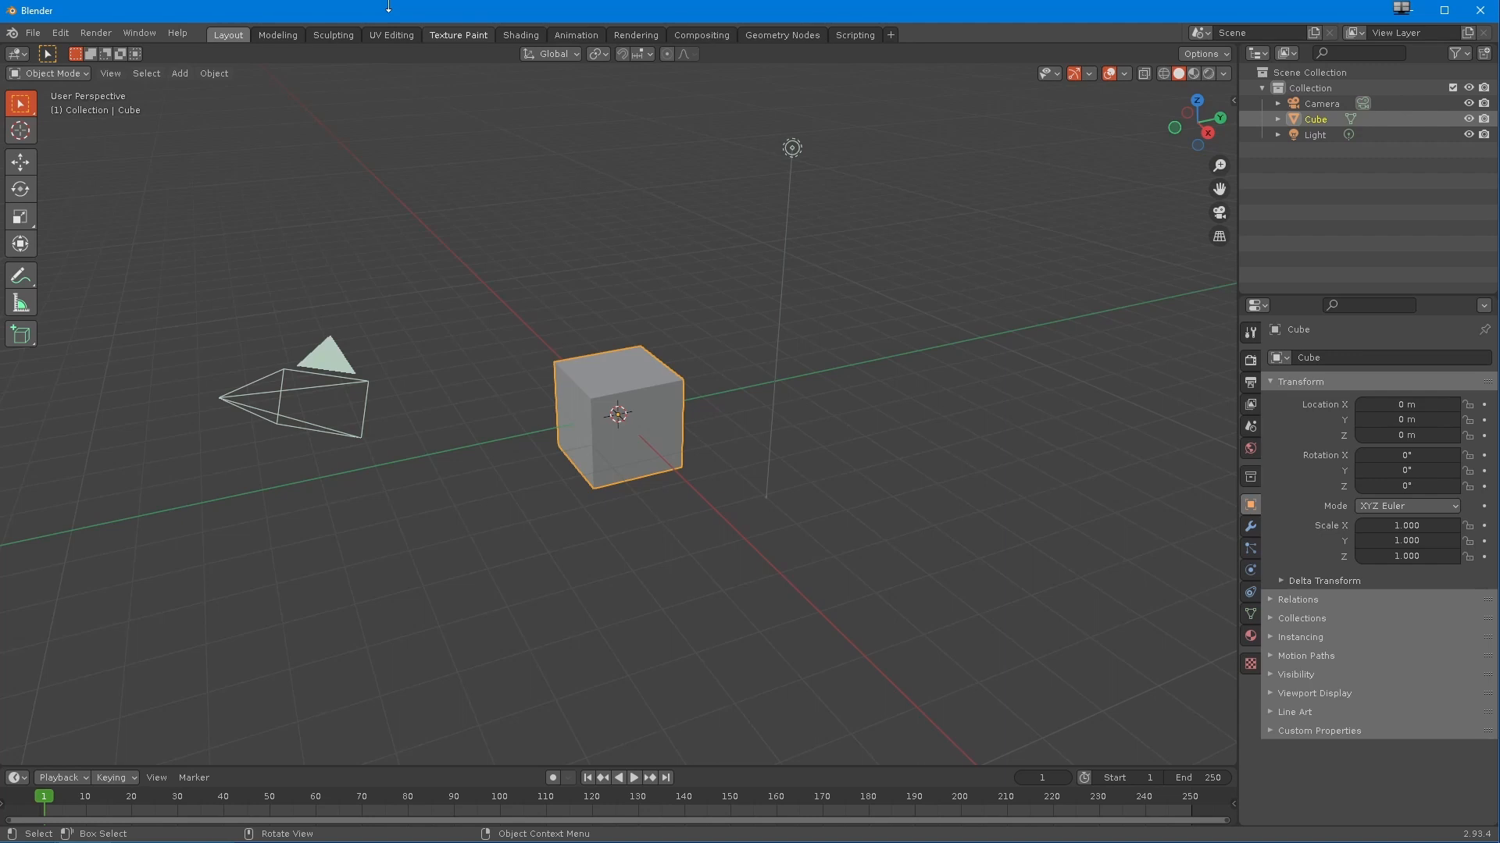
- Delete the default cube from the scene
left_click(1250, 528)
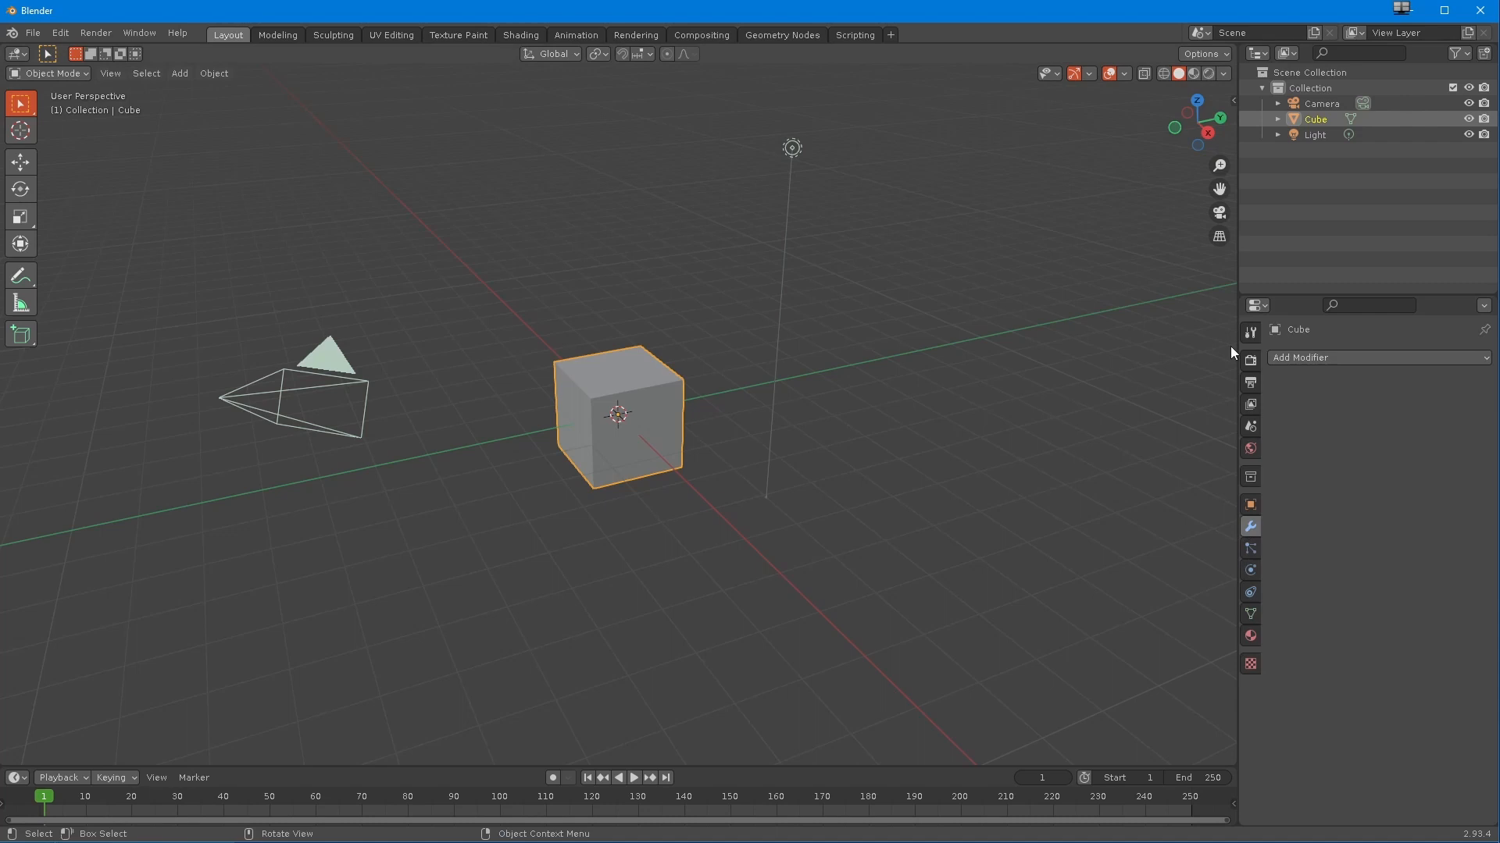
left_click(1362, 357)
key("Delete")
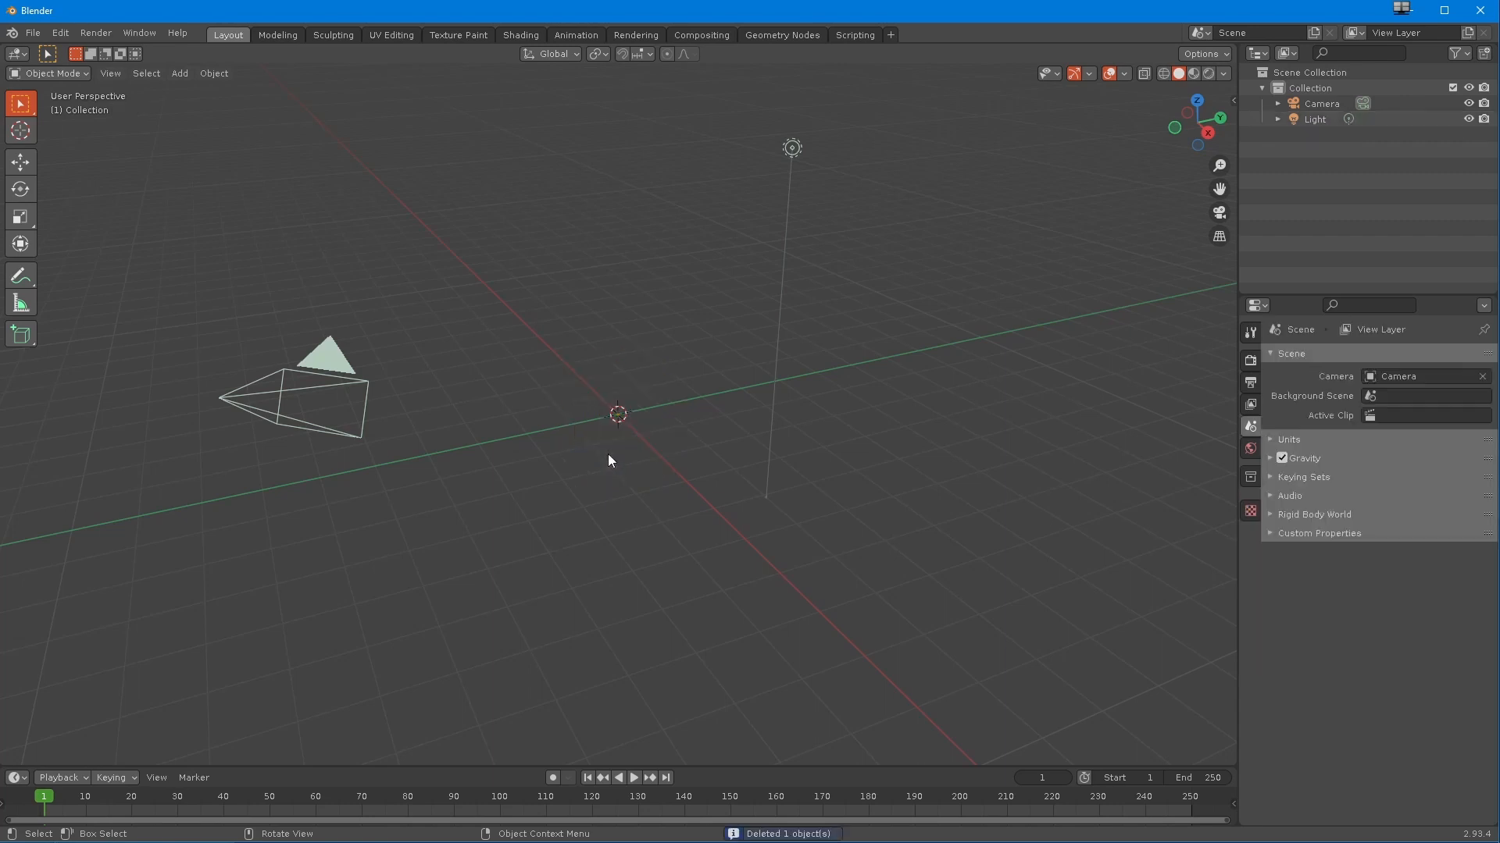
- Add a grid mesh at the origin with 5 X subdivisions and 5 Y subdivisions
left_click(186, 75)
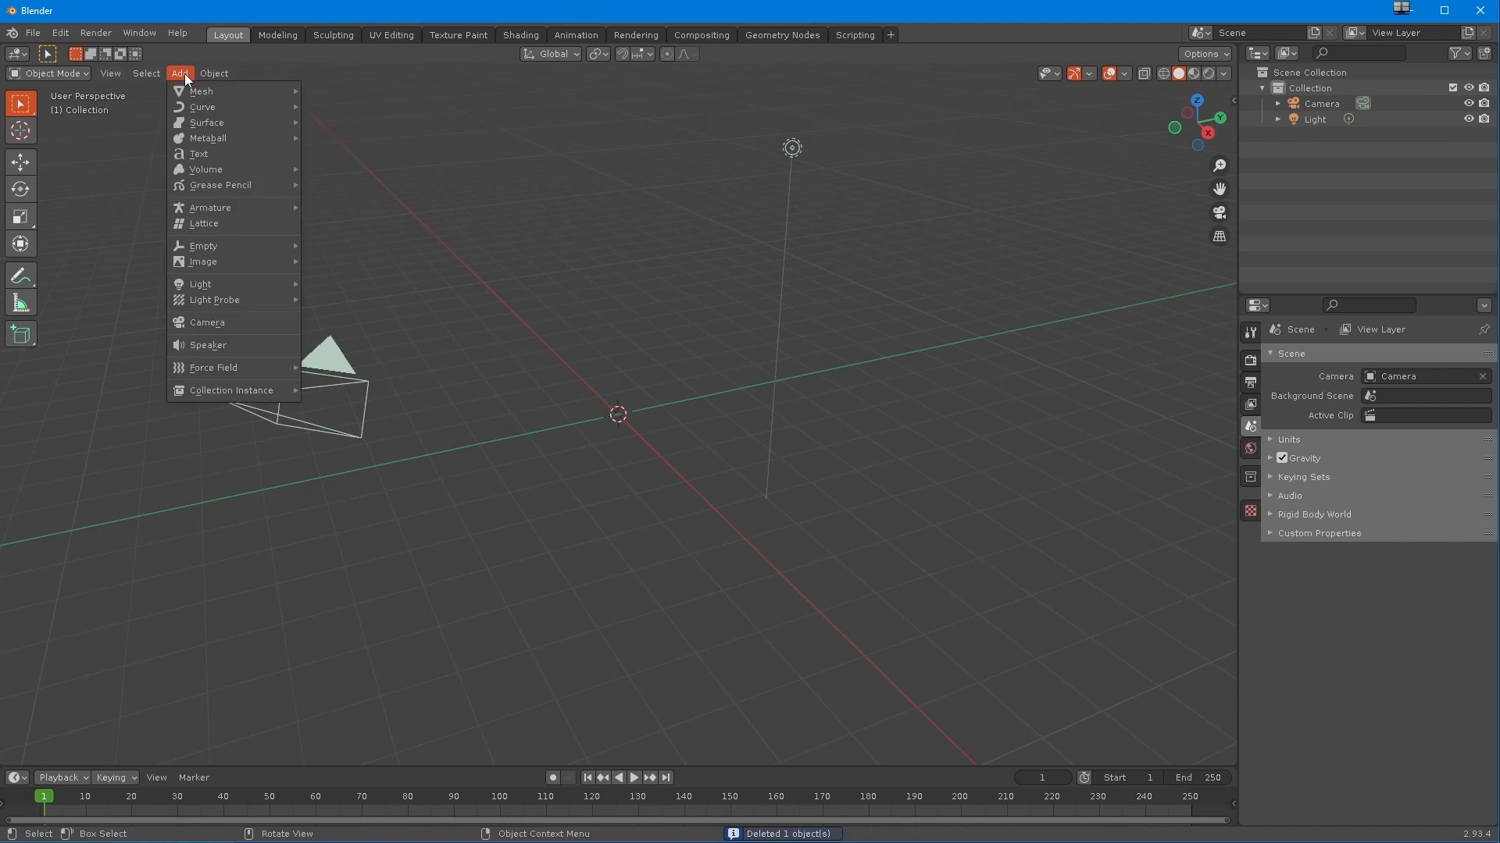
mouse_move(188, 93)
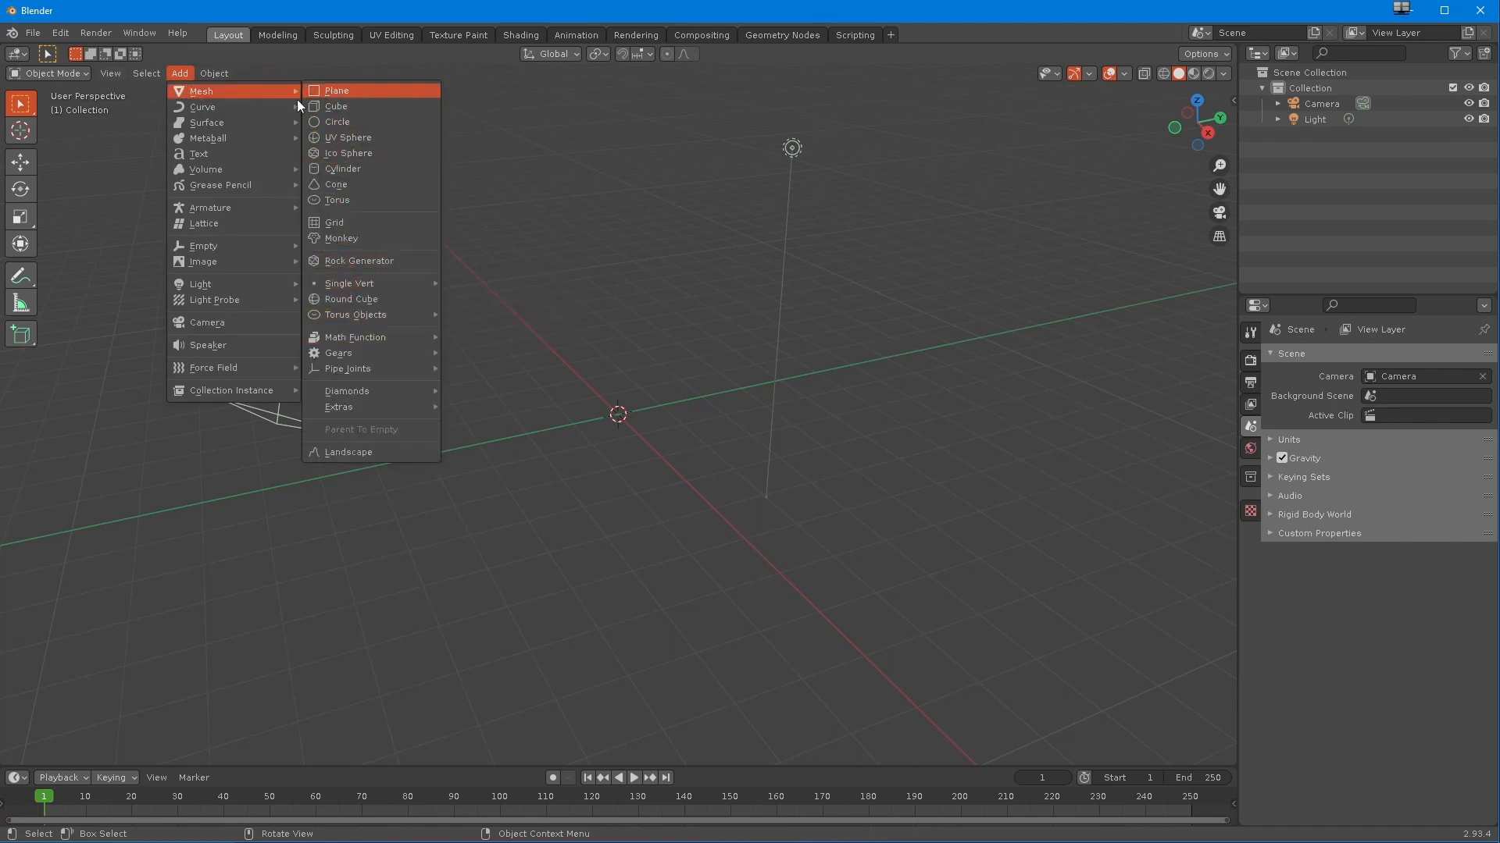
left_click(344, 223)
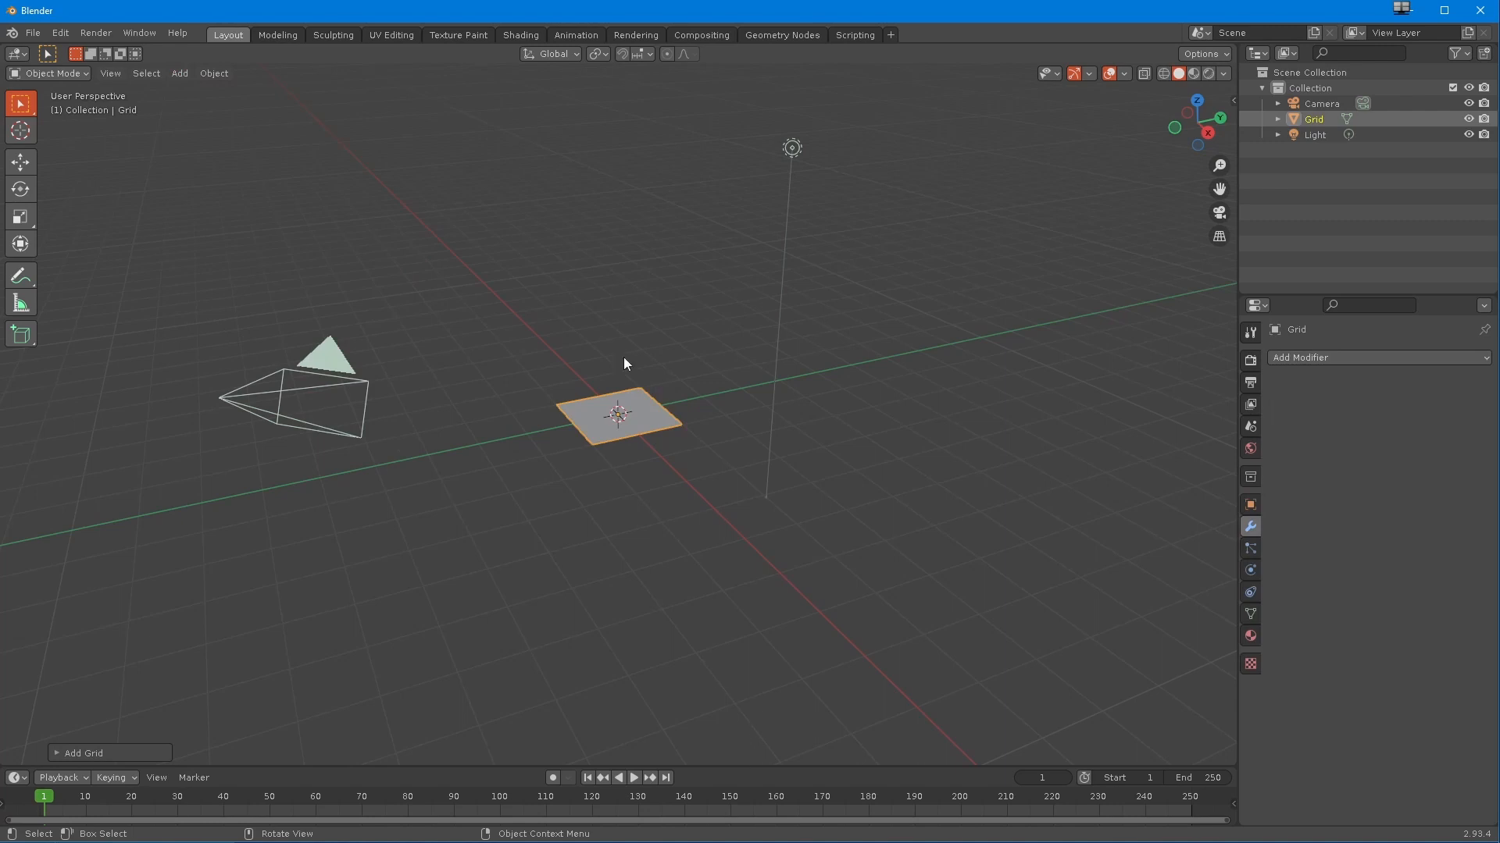
left_click(57, 752)
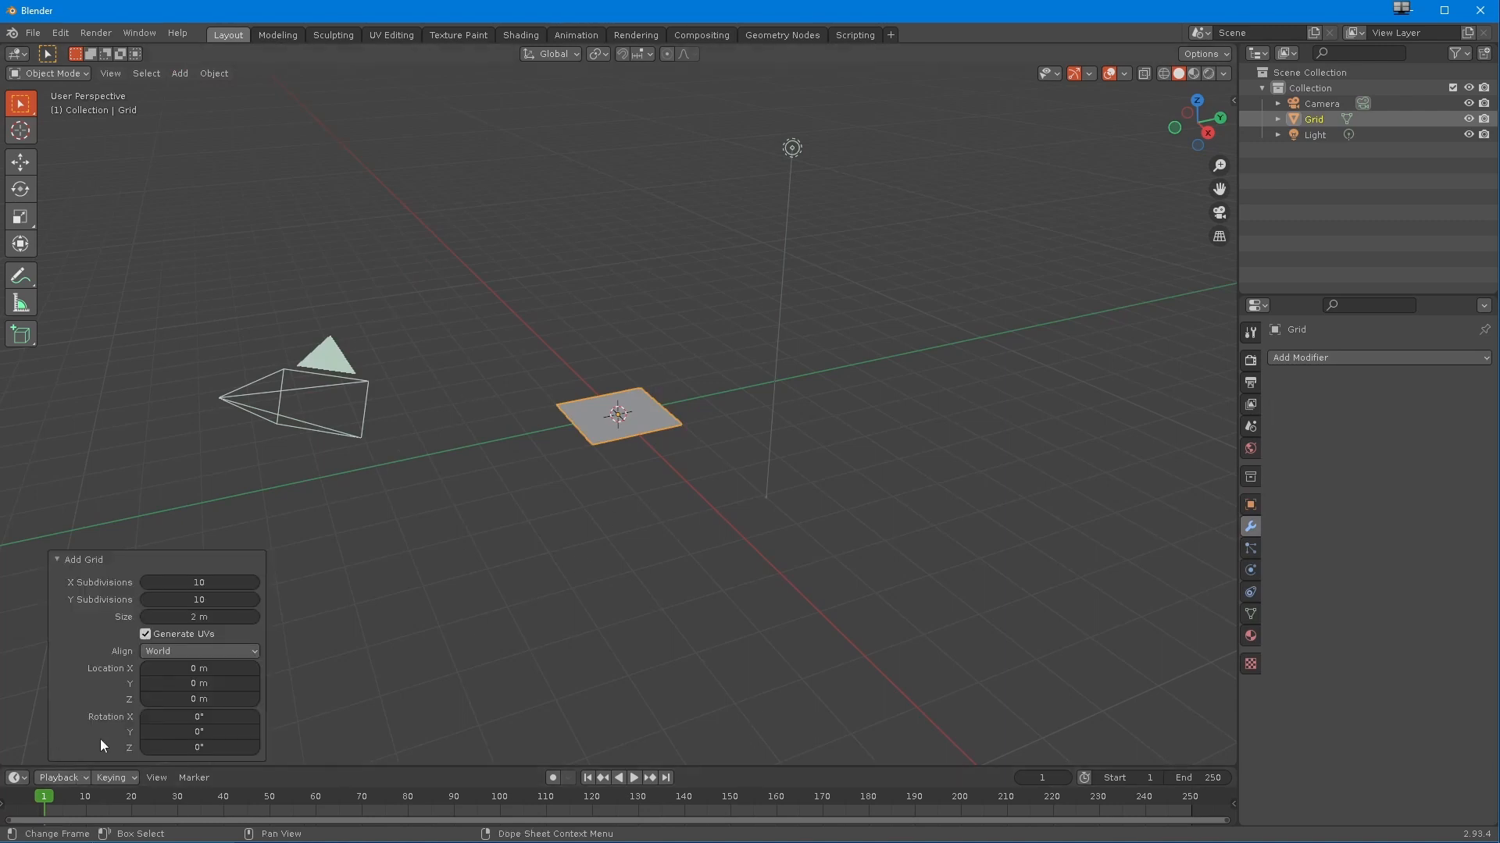
left_click(184, 585)
type("5")
key("Return")
left_click(189, 603)
type("5")
key("Return")
- Set the new grid's size to 10 m
left_click(204, 621)
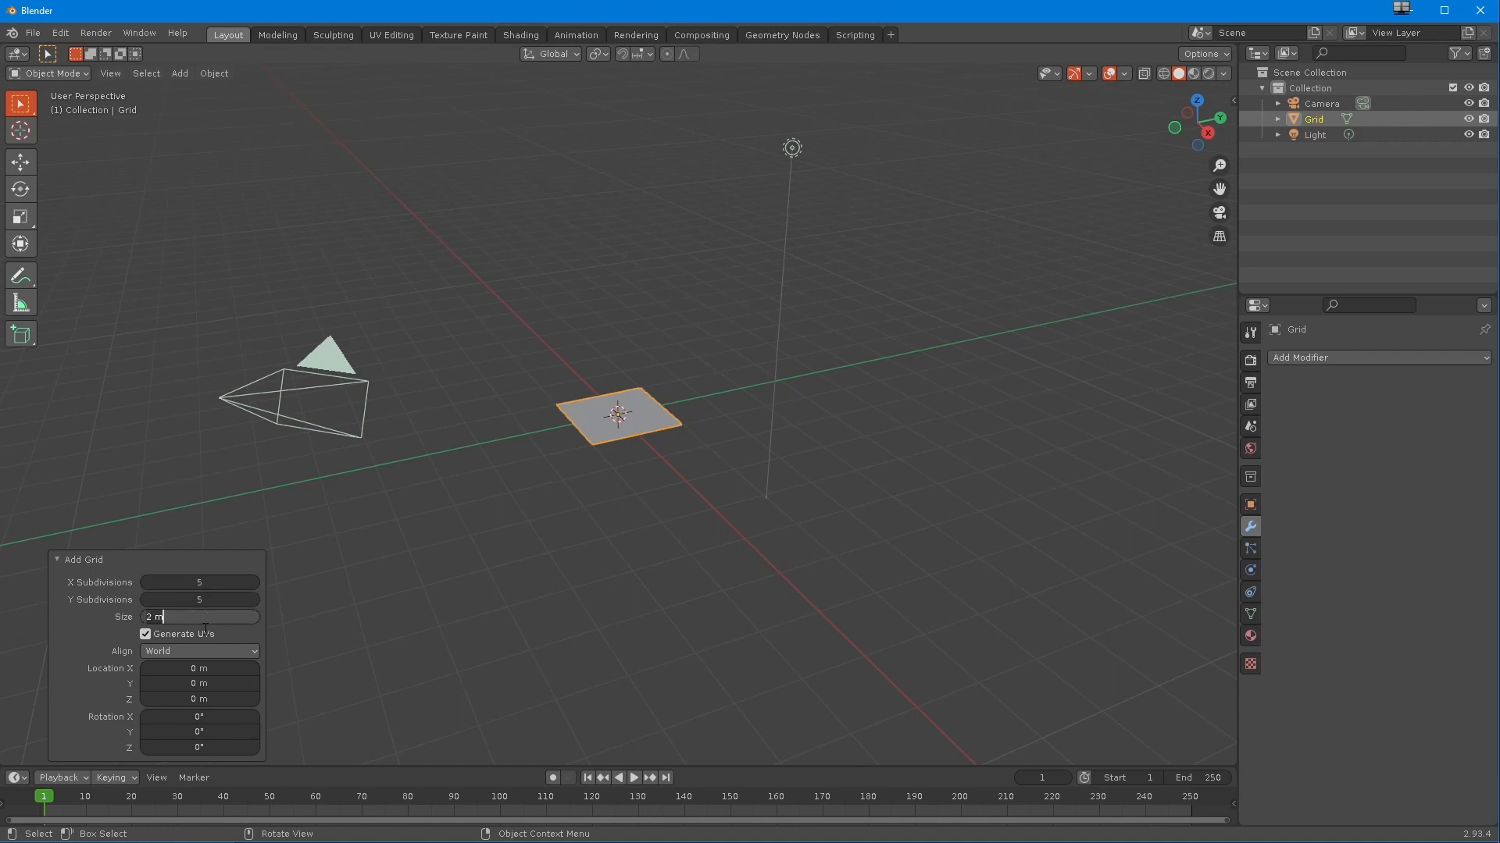
key("BackSpace")
key("BackSpace")
key("BackSpace")
type("10")
key("Return")
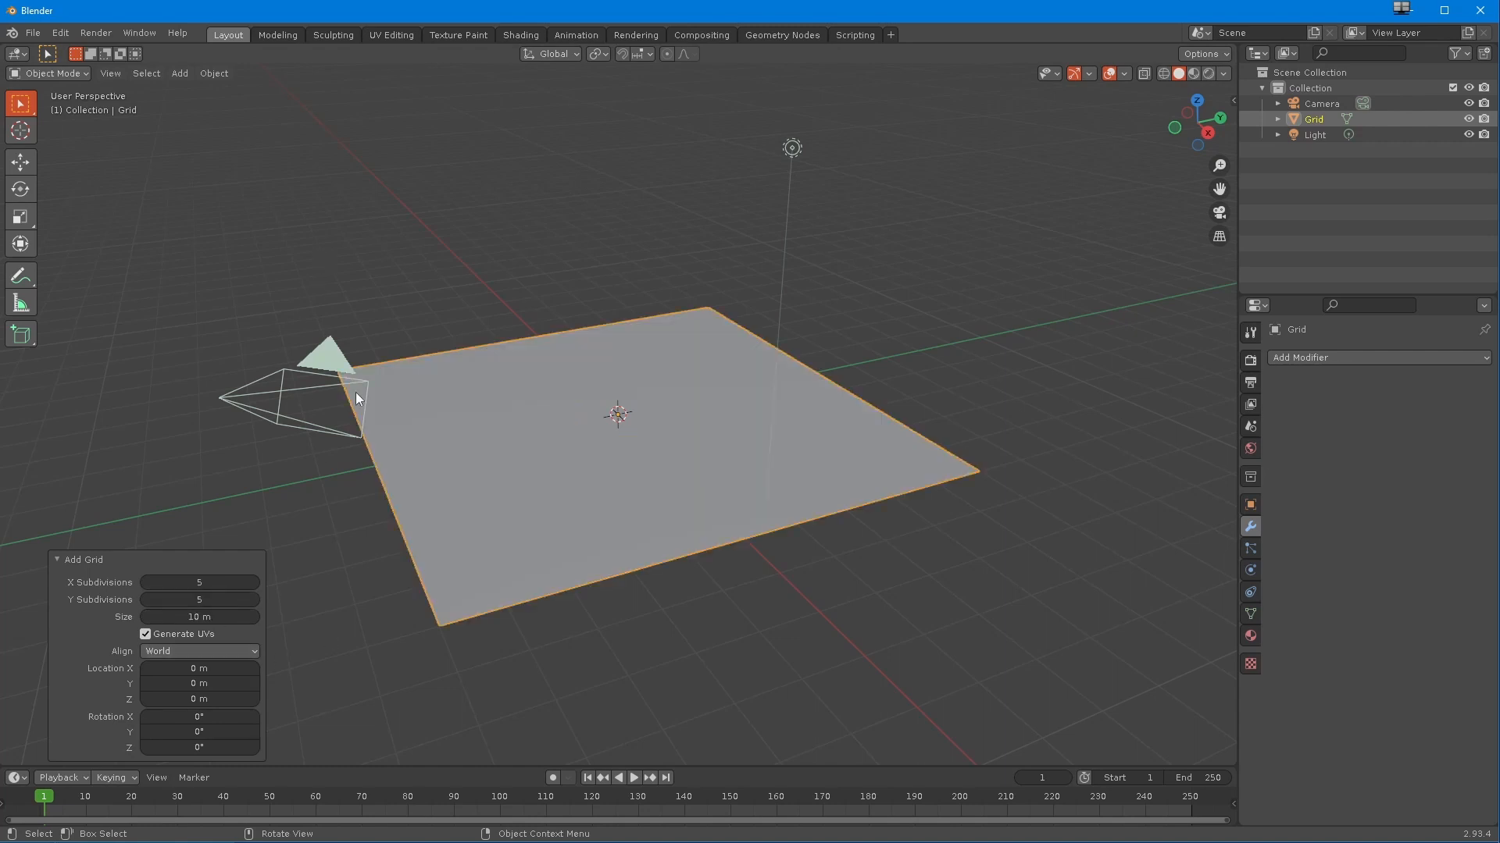
- Turn on the wireframe overlay in the viewport to show the grid's subdivisions
left_click(1124, 73)
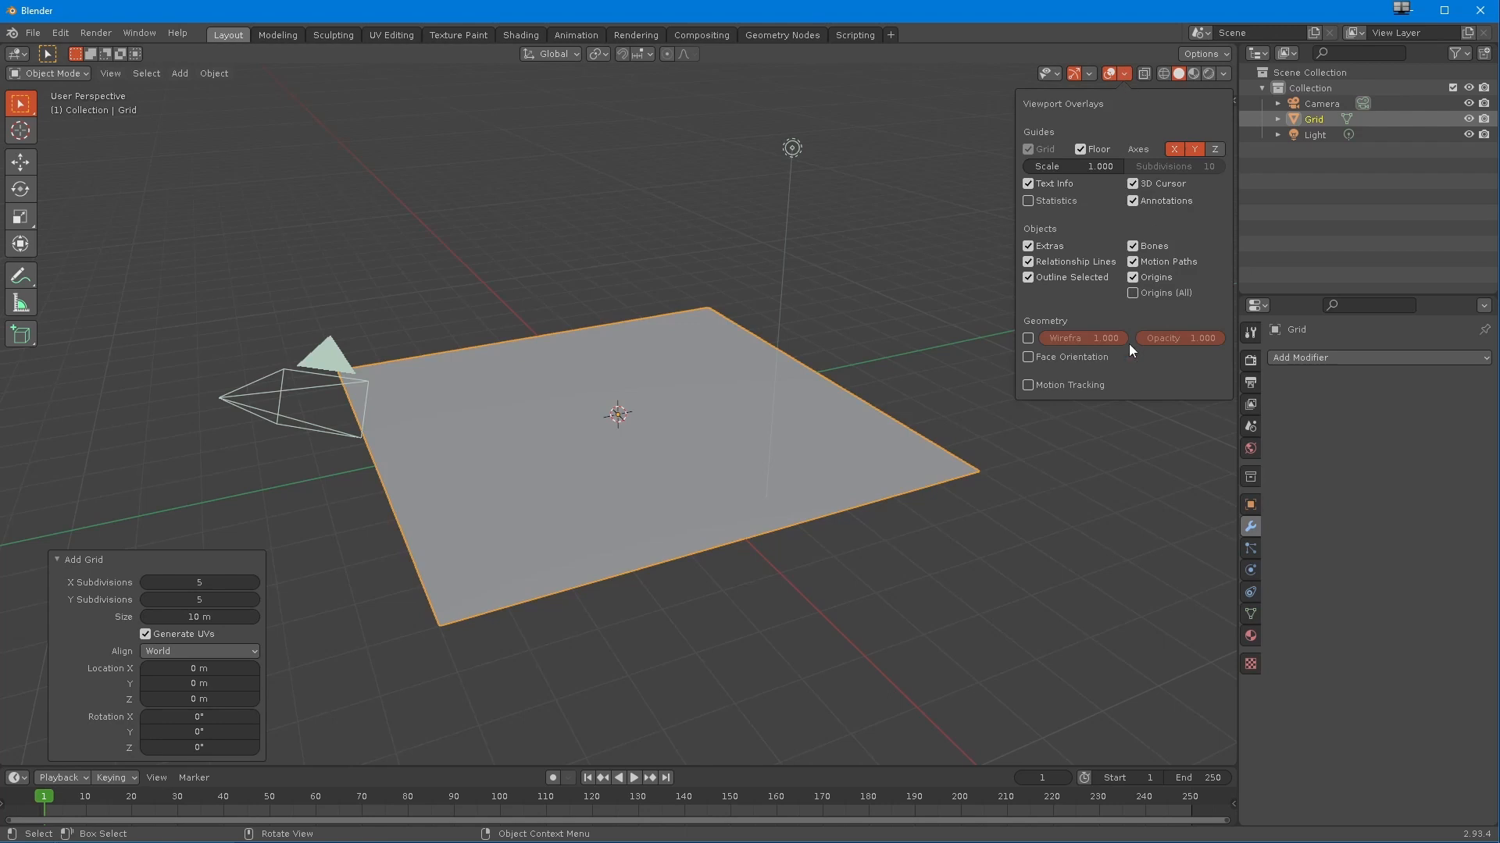
left_click(1028, 338)
middle_click_drag(246, 224, 561, 499)
- Look through the camera with Camera to View locking on and pull it back until the whole grid fits in the frame
key("KP_0")
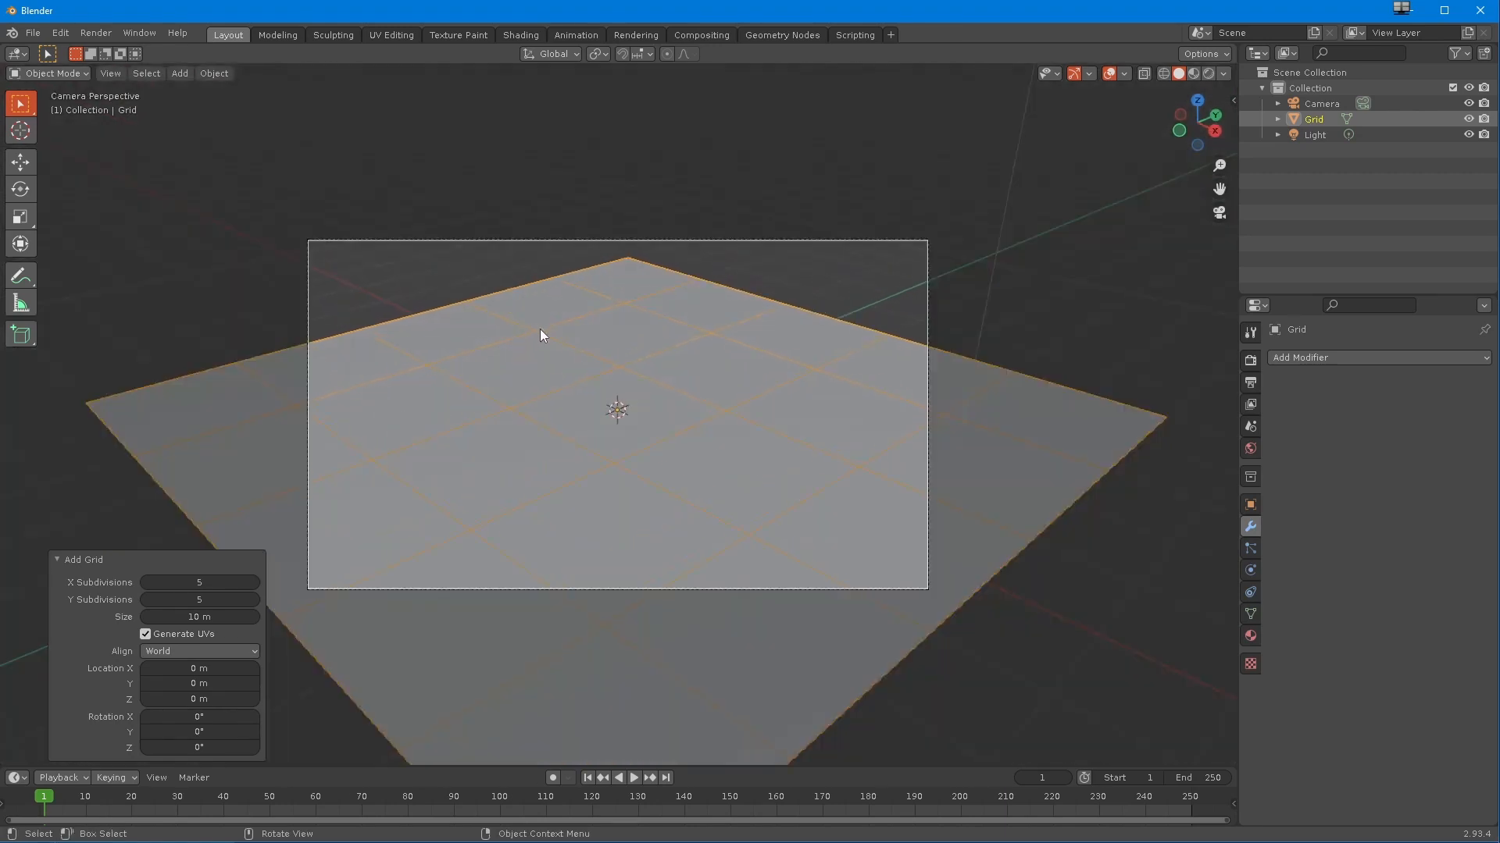
key("n")
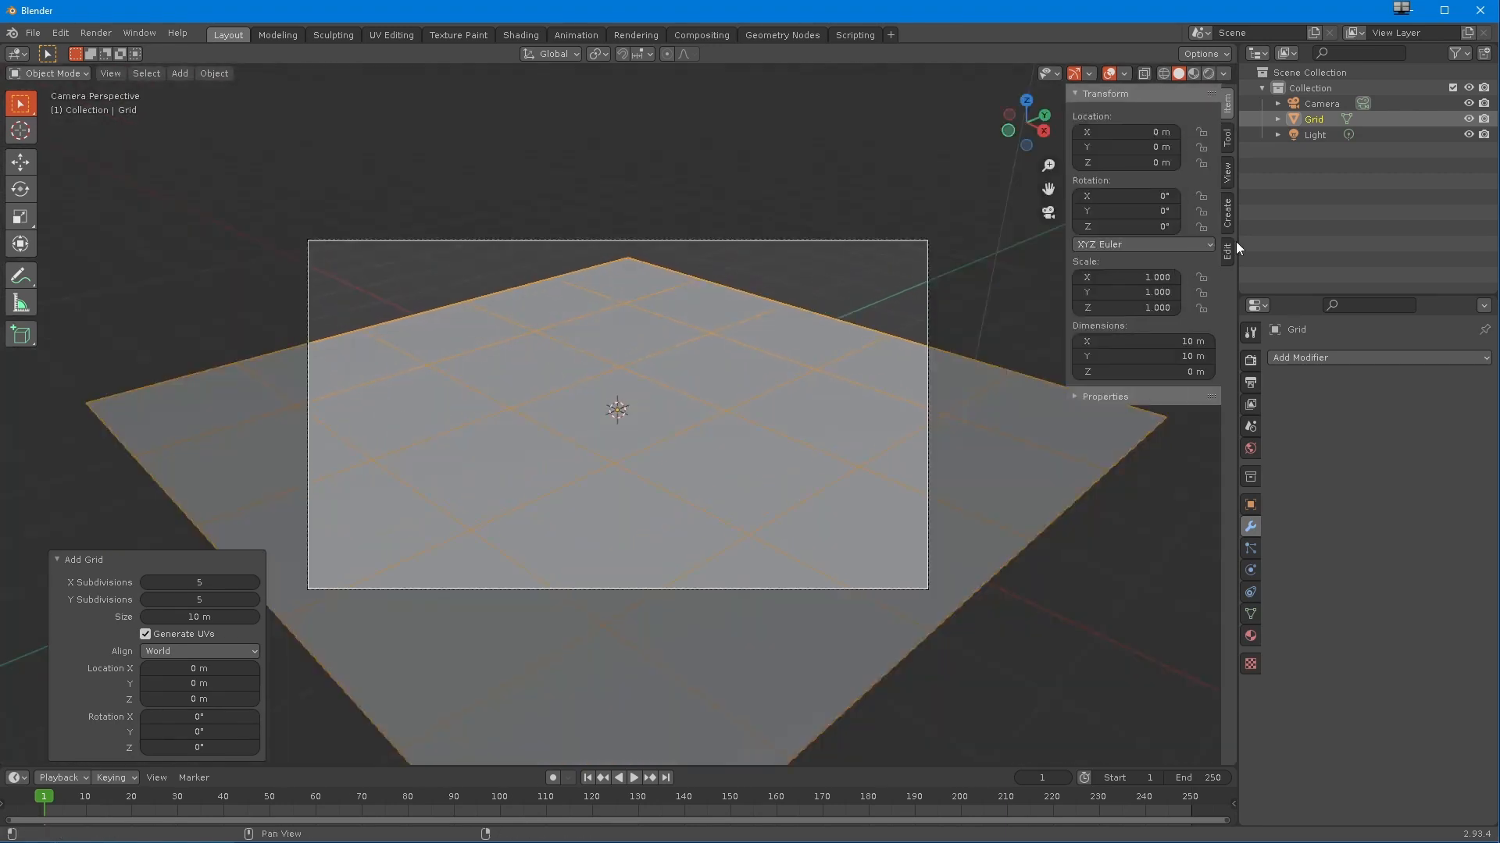
left_click(1227, 174)
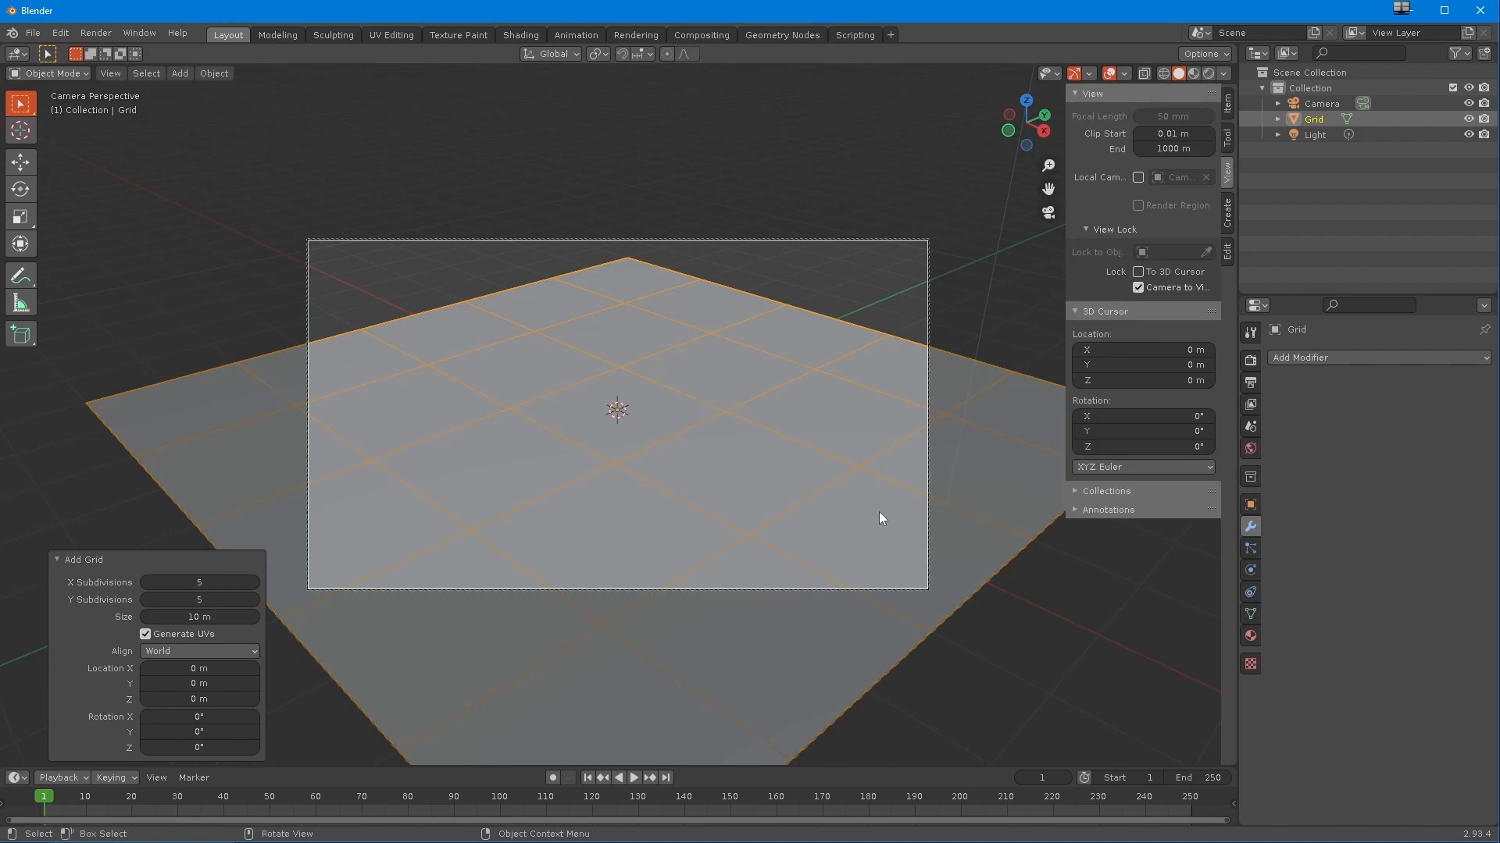
scroll(684, 474, "down", 4)
middle_click_drag(684, 468, 627, 498, "ctrl")
scroll(632, 467, "down", 2)
- Raise the light about 3.36 m along the Z axis with the Move tool
left_click(689, 361)
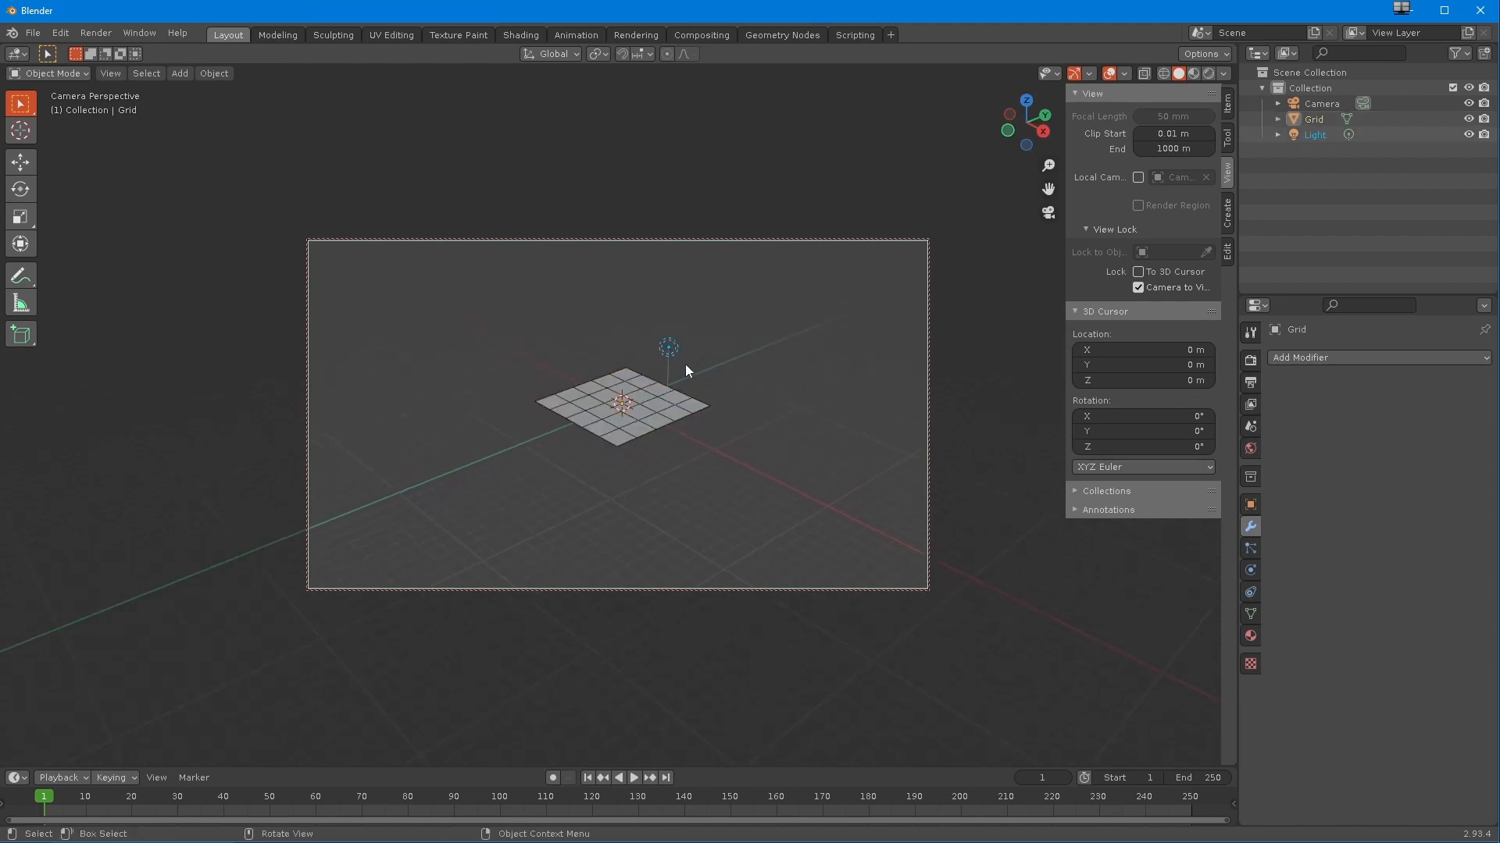
left_click(20, 162)
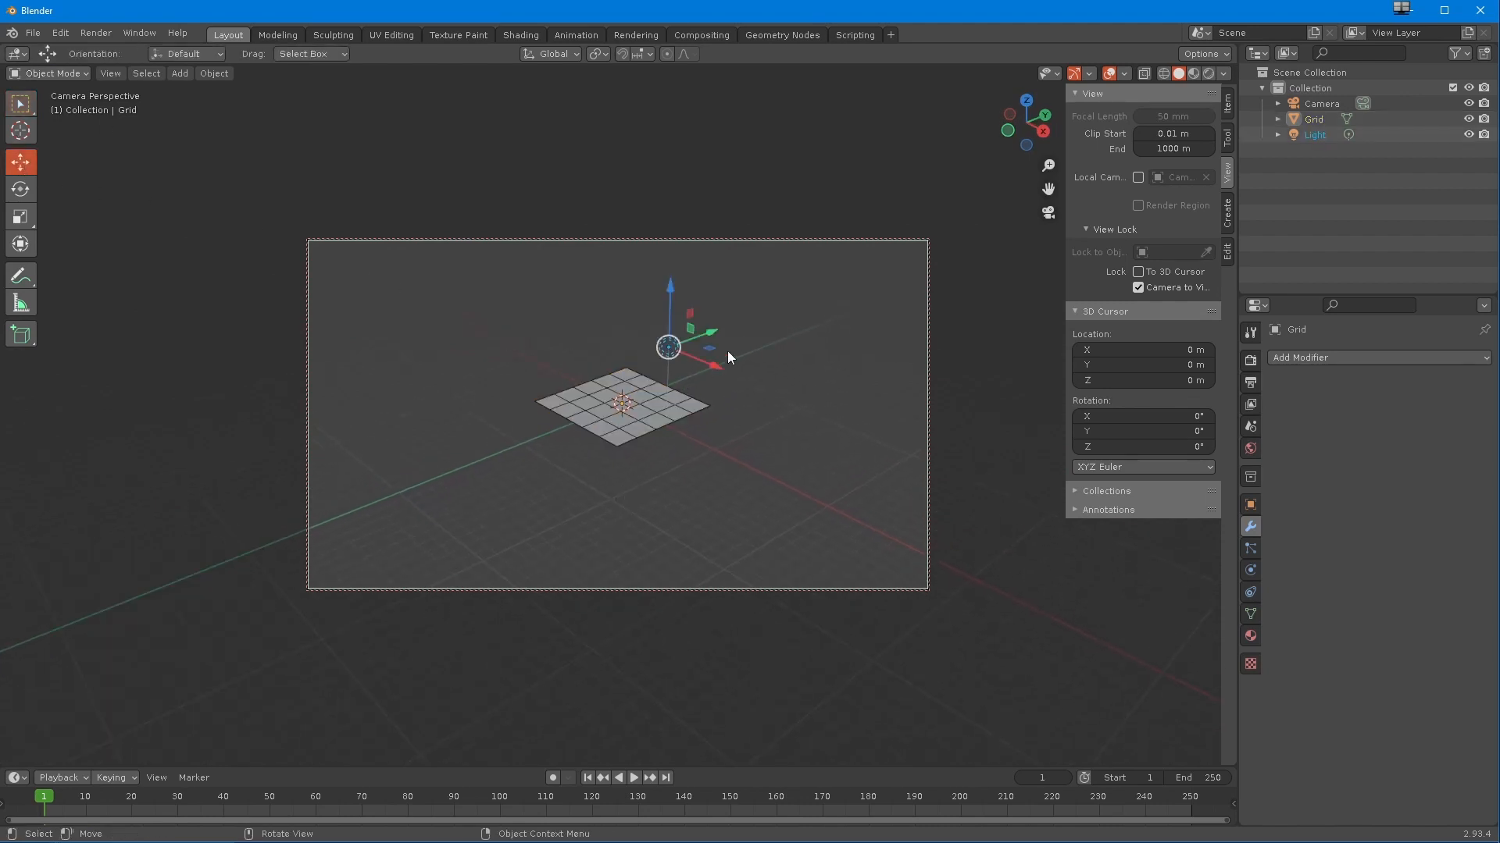
left_click_drag(711, 337, 747, 250)
- Add a Collision modifier to the grid
middle_click_drag(705, 452, 574, 485)
scroll(574, 391, "up", 6)
scroll(563, 421, "down", 2)
scroll(576, 438, "up", 2)
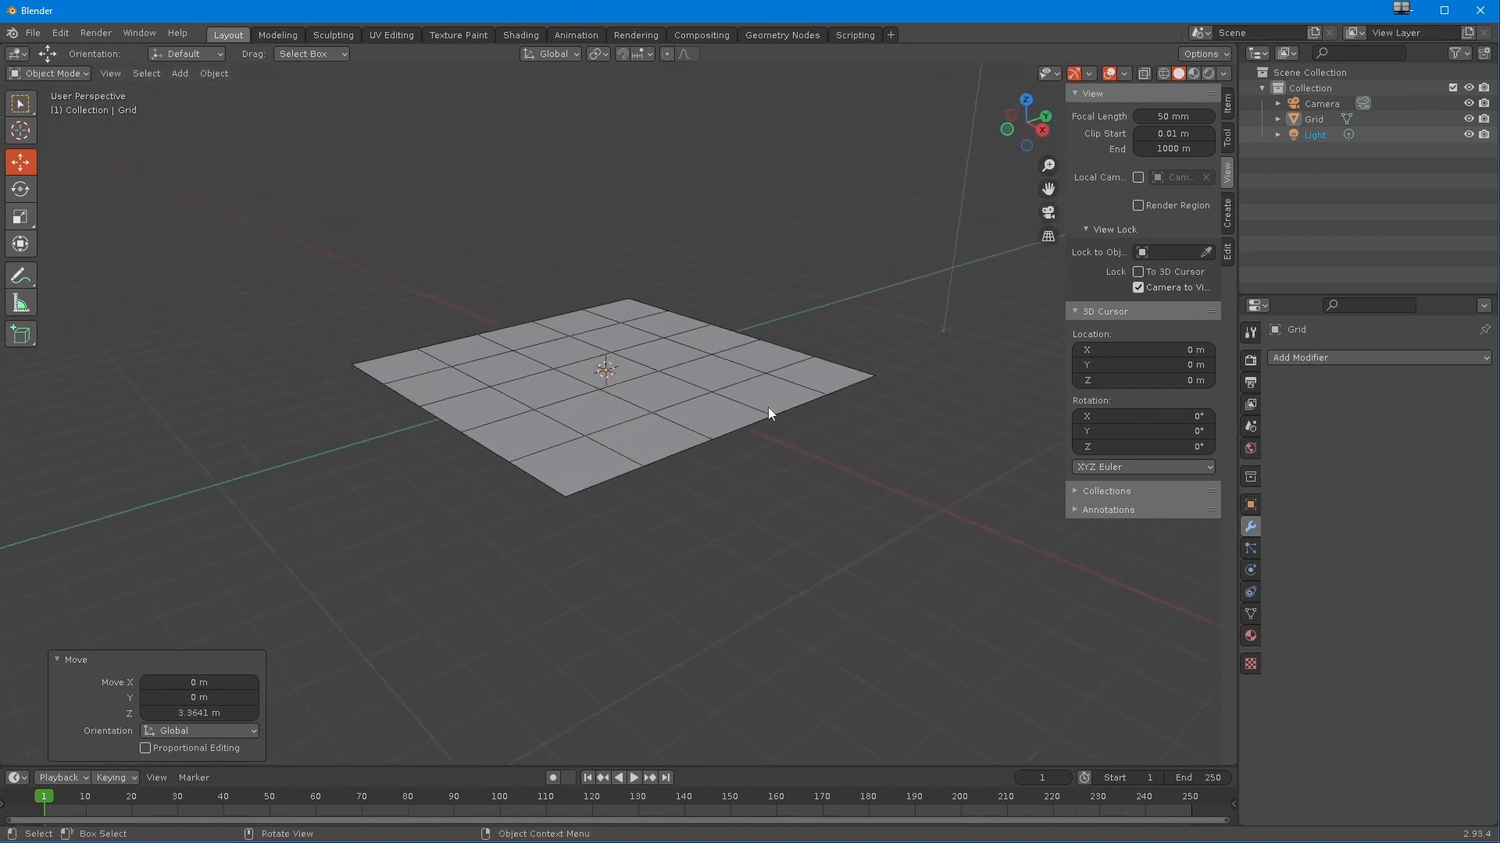
left_click(1281, 360)
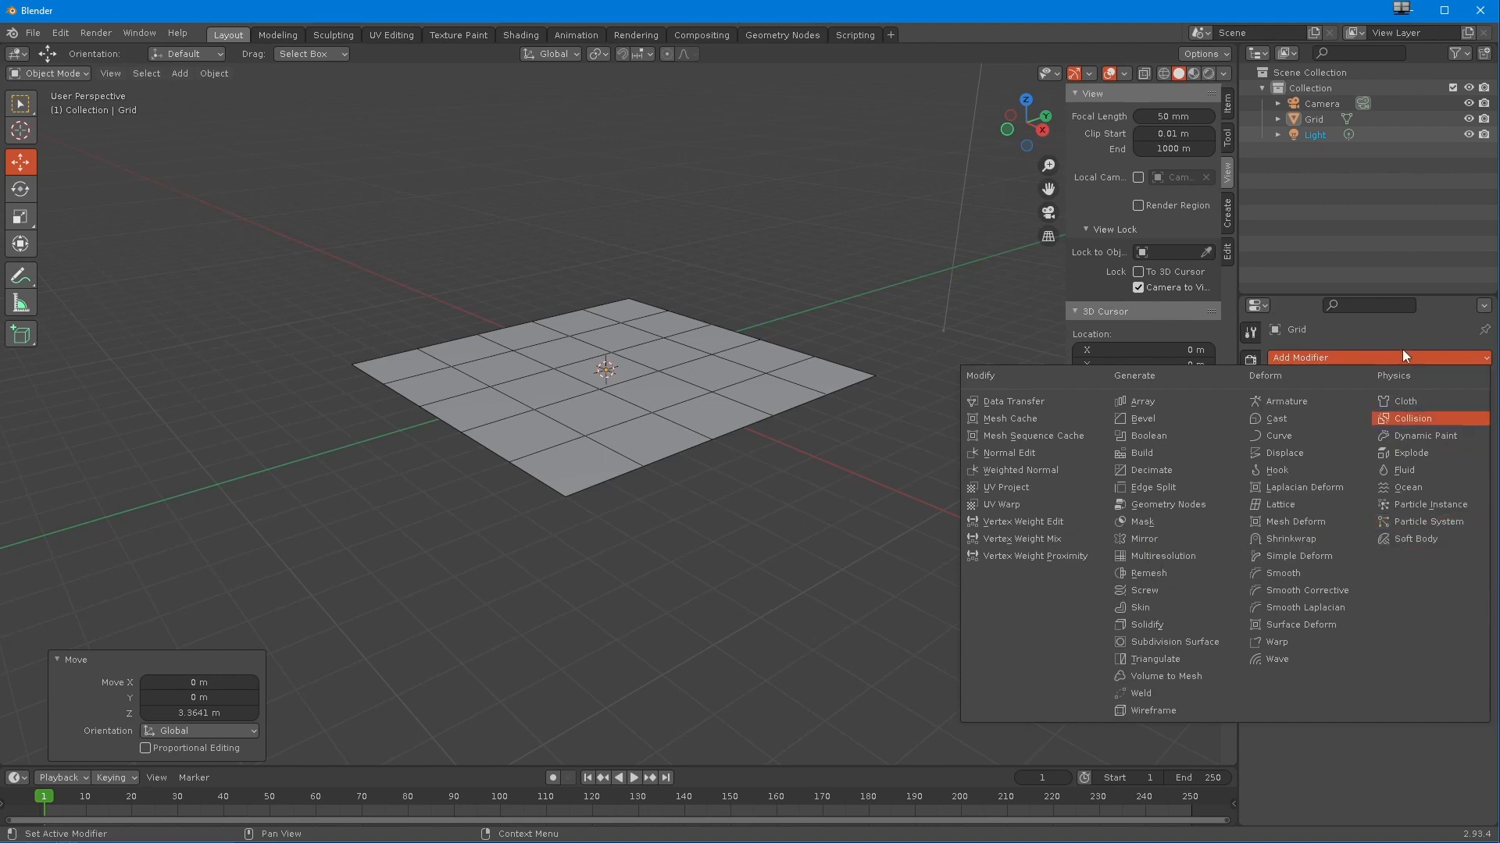
left_click(1405, 419)
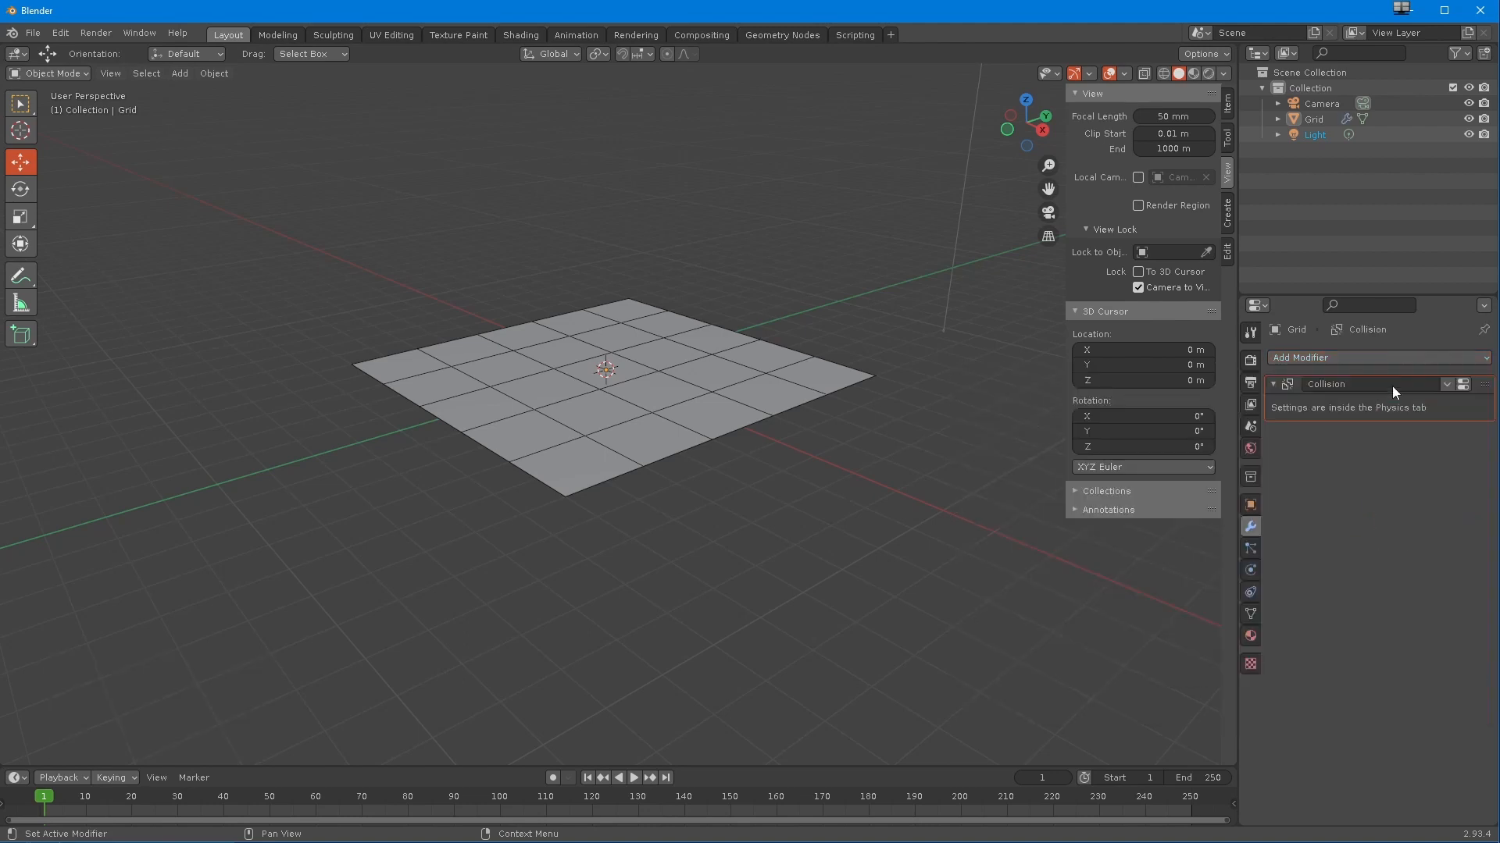
- Add a particle system to the grid and play the animation to preview the falling particles
left_click(1249, 551)
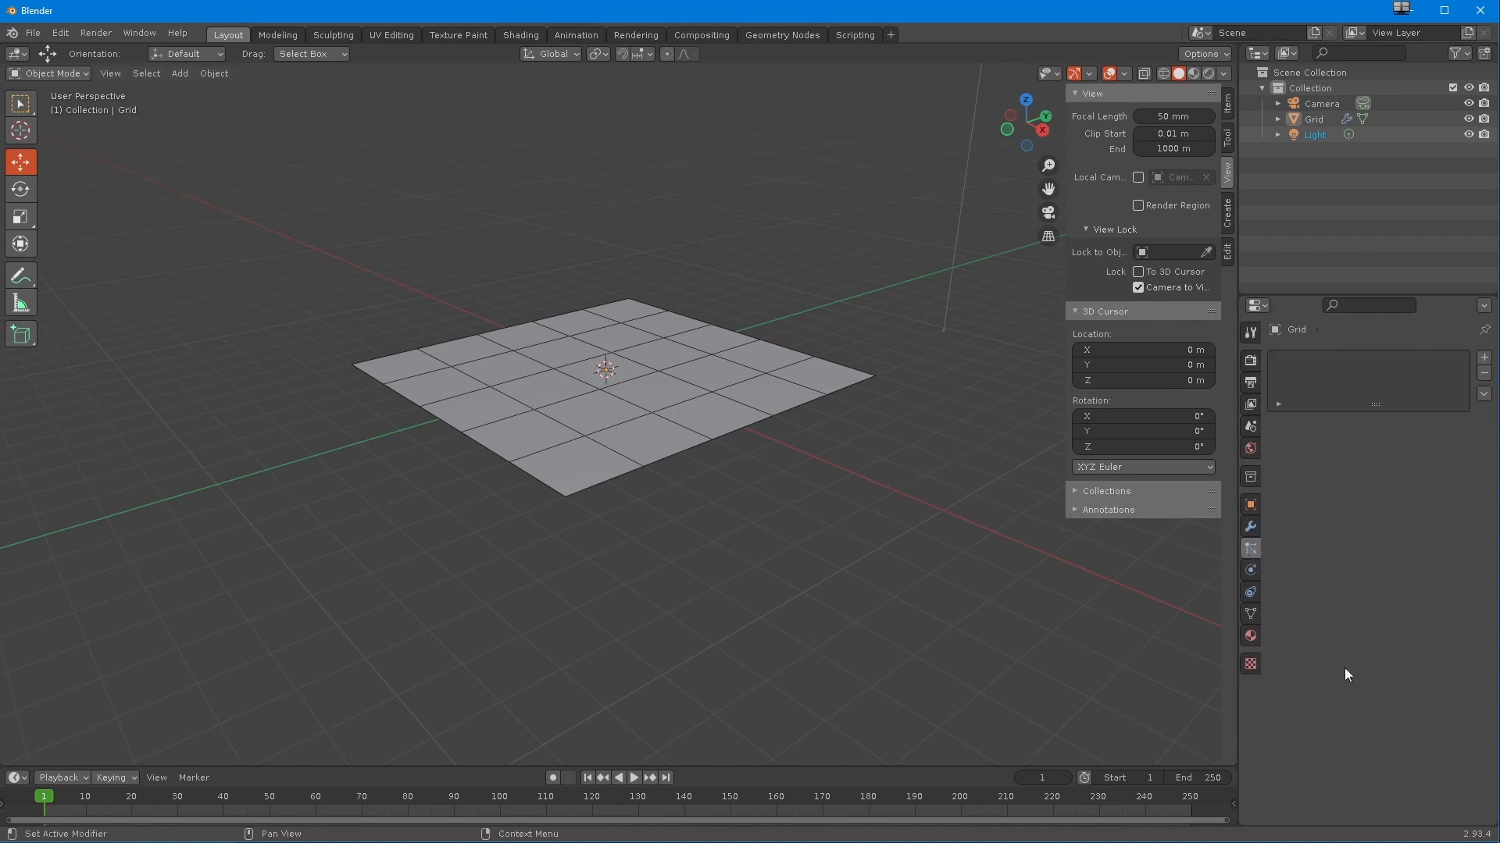
left_click(1484, 357)
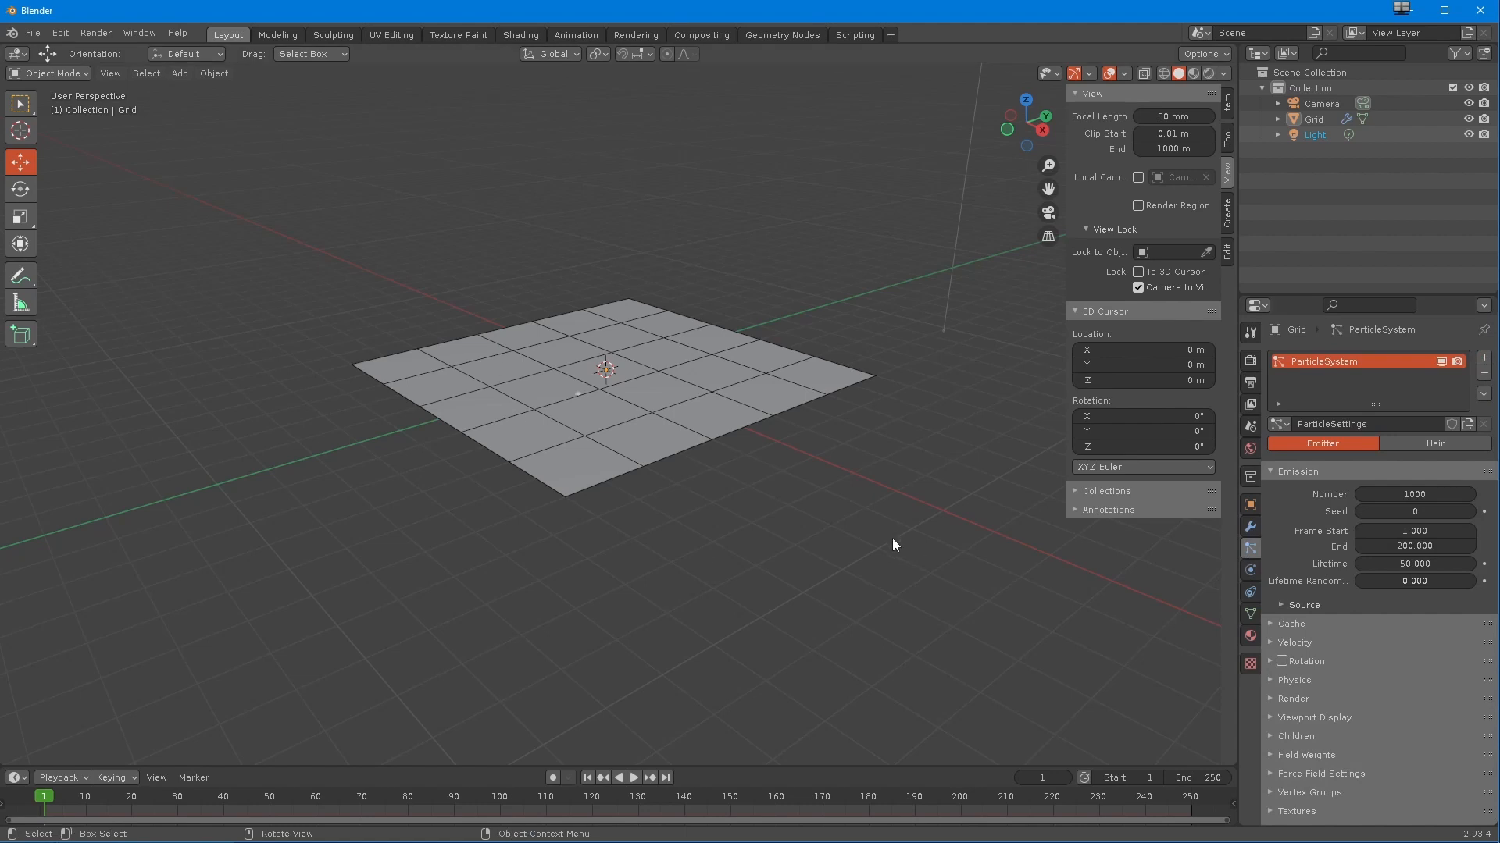
left_click(635, 778)
middle_click_drag(560, 703, 562, 672)
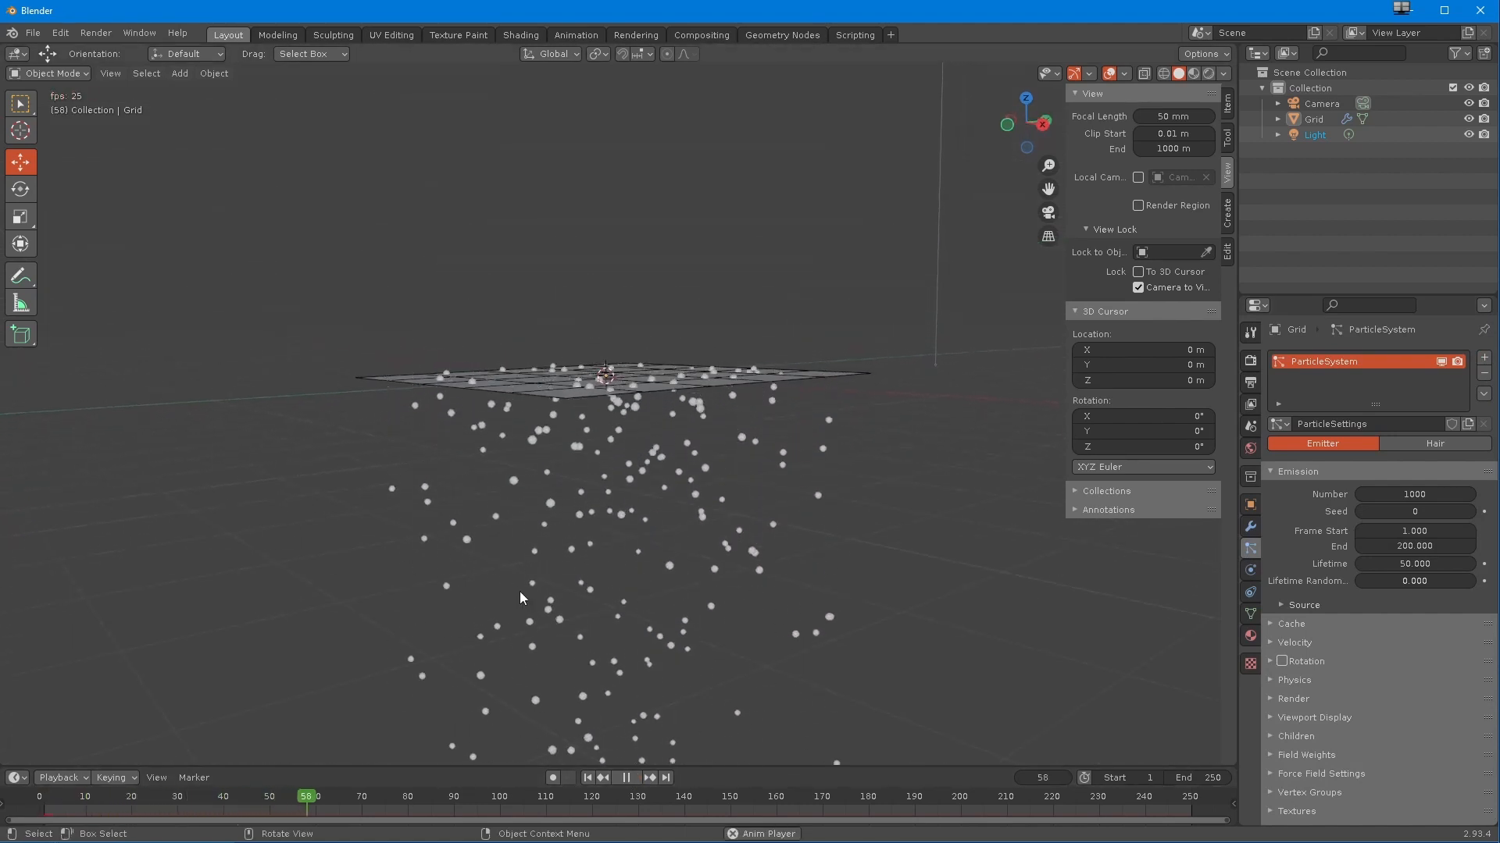
middle_click_drag(531, 621, 522, 566)
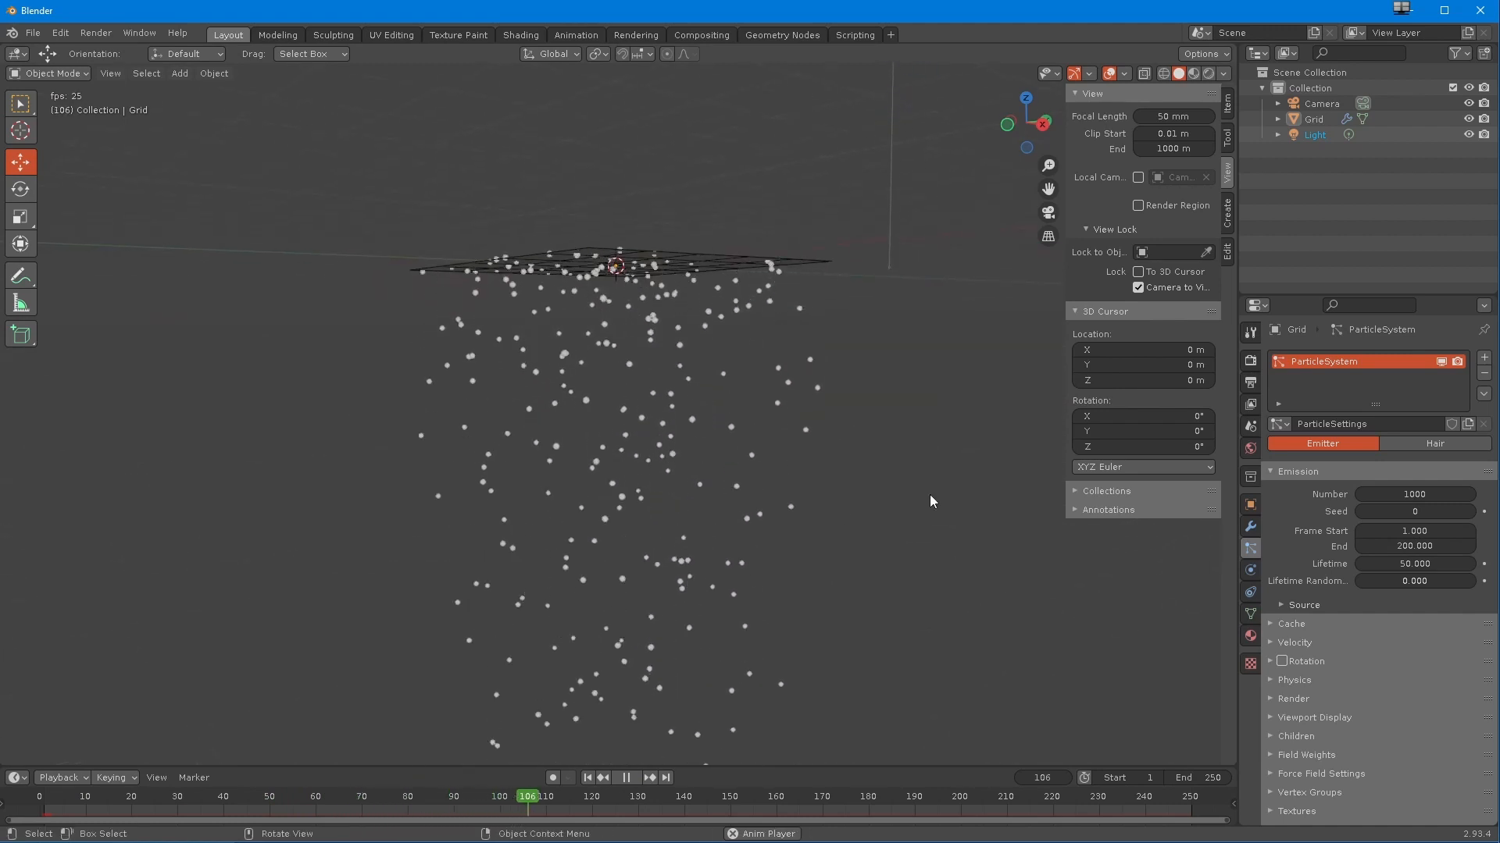
- Set the particles to render as Line and increase their render scale to 0.440
left_click(1270, 699)
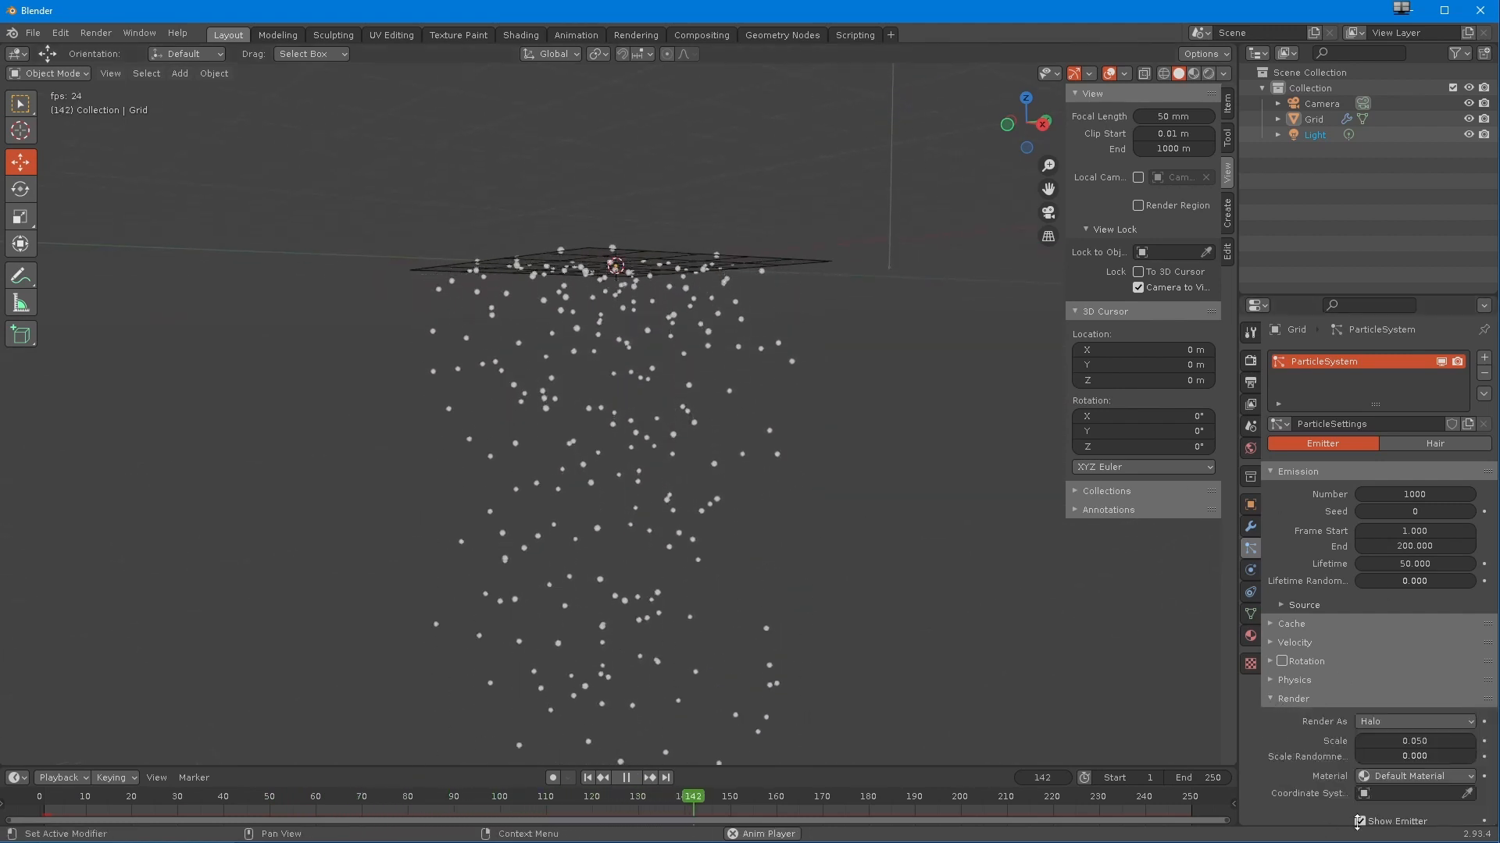
left_click(1379, 722)
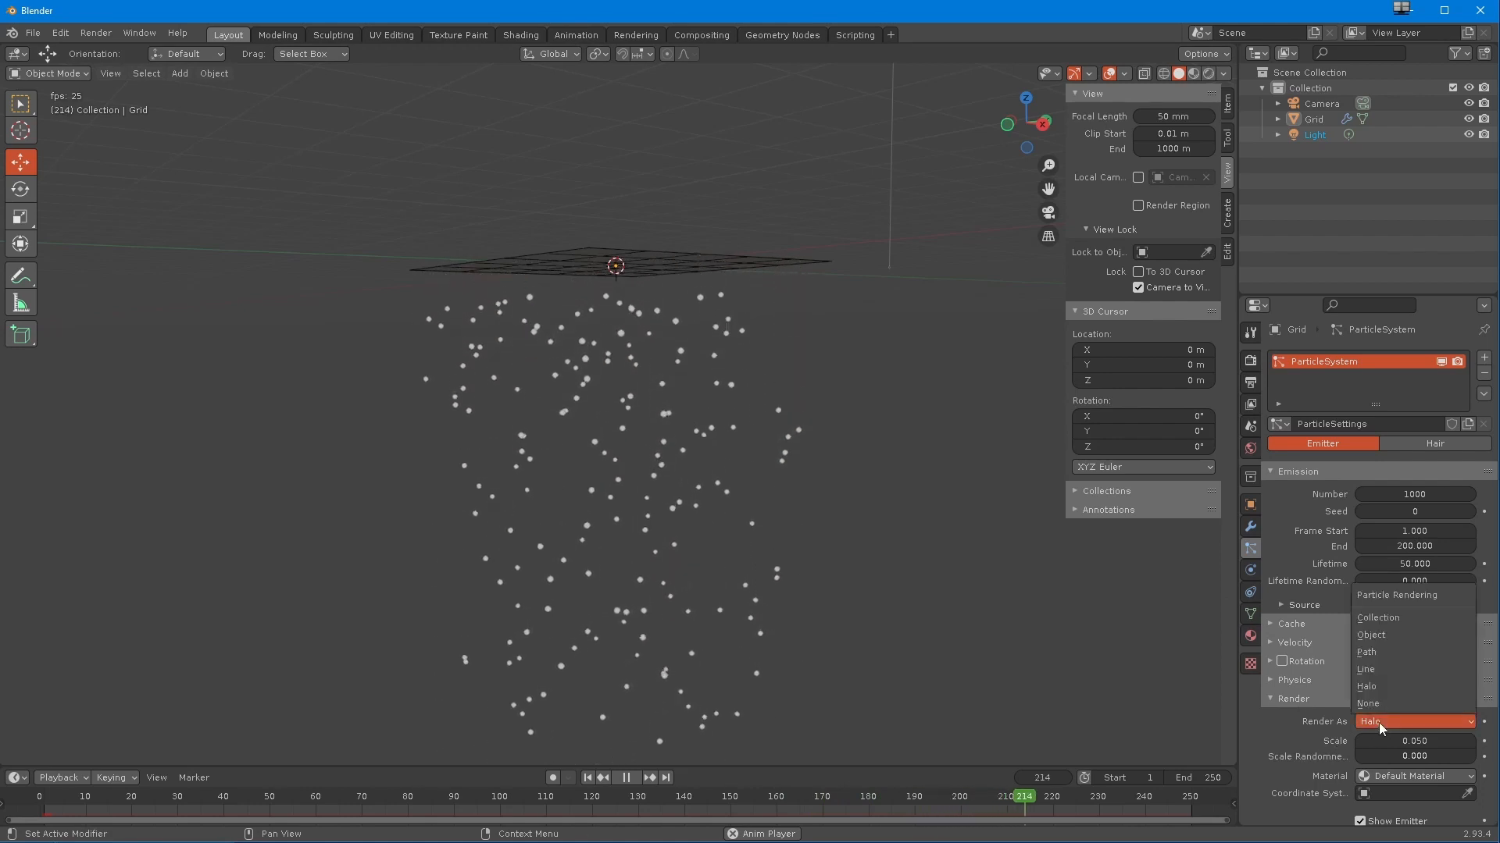
left_click(1367, 668)
middle_click_drag(605, 496, 626, 508)
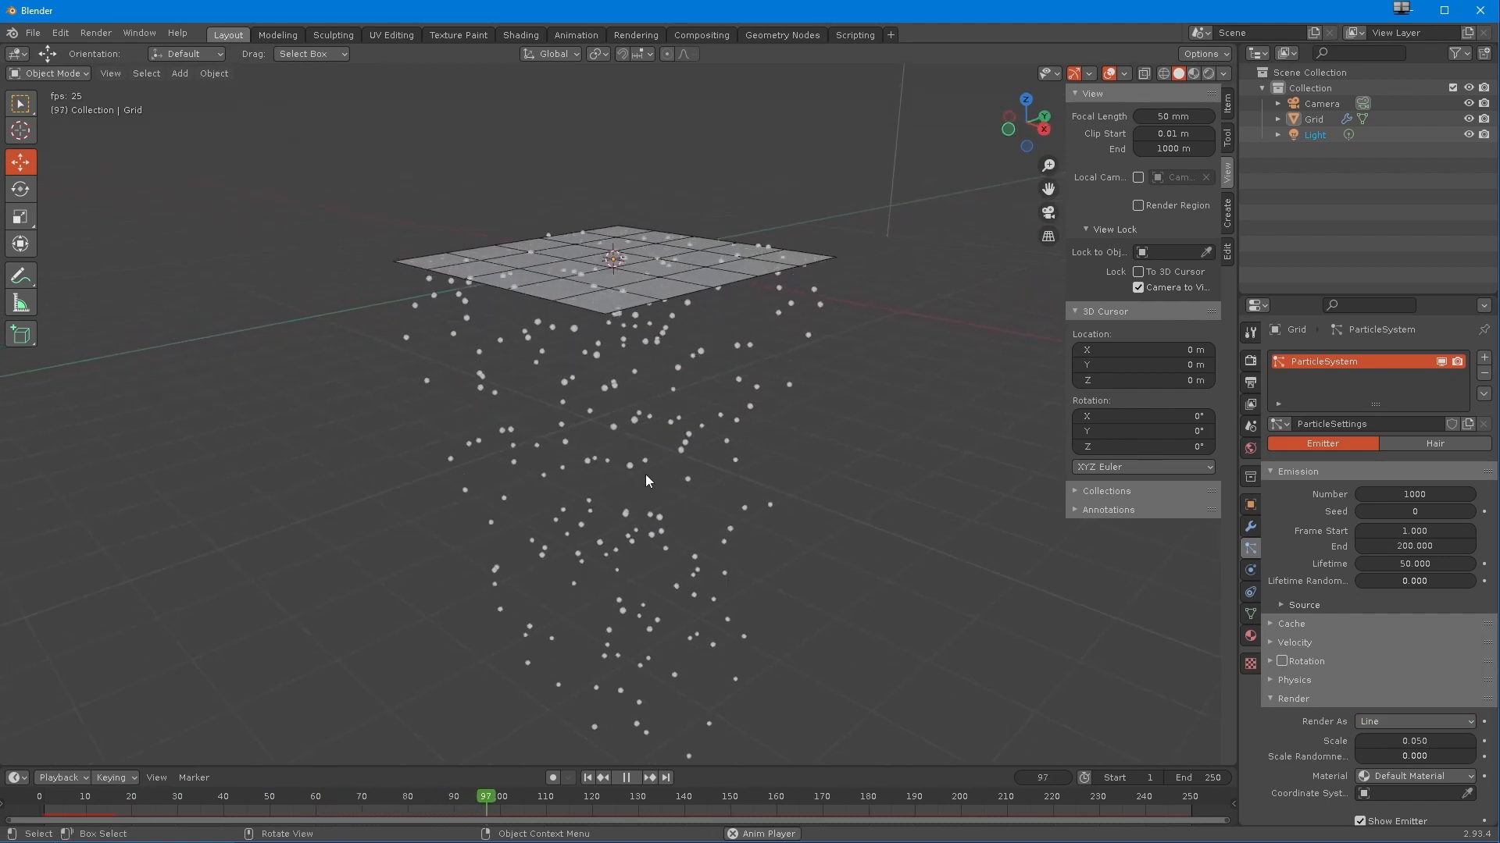
left_click_drag(1406, 743, 1491, 743)
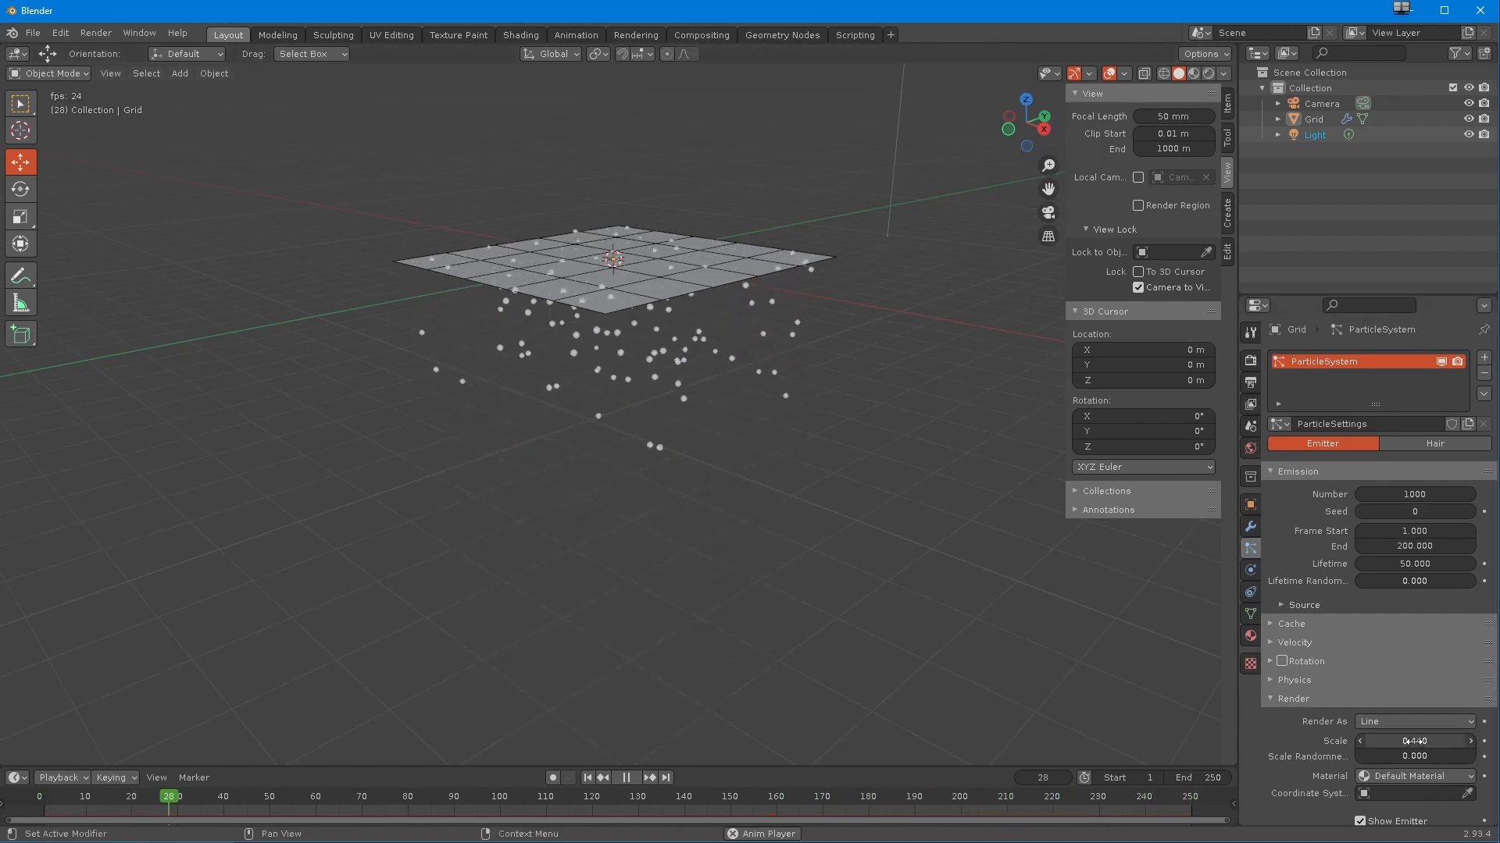
- Change the particle render type to Path and stop the playback
left_click(1384, 721)
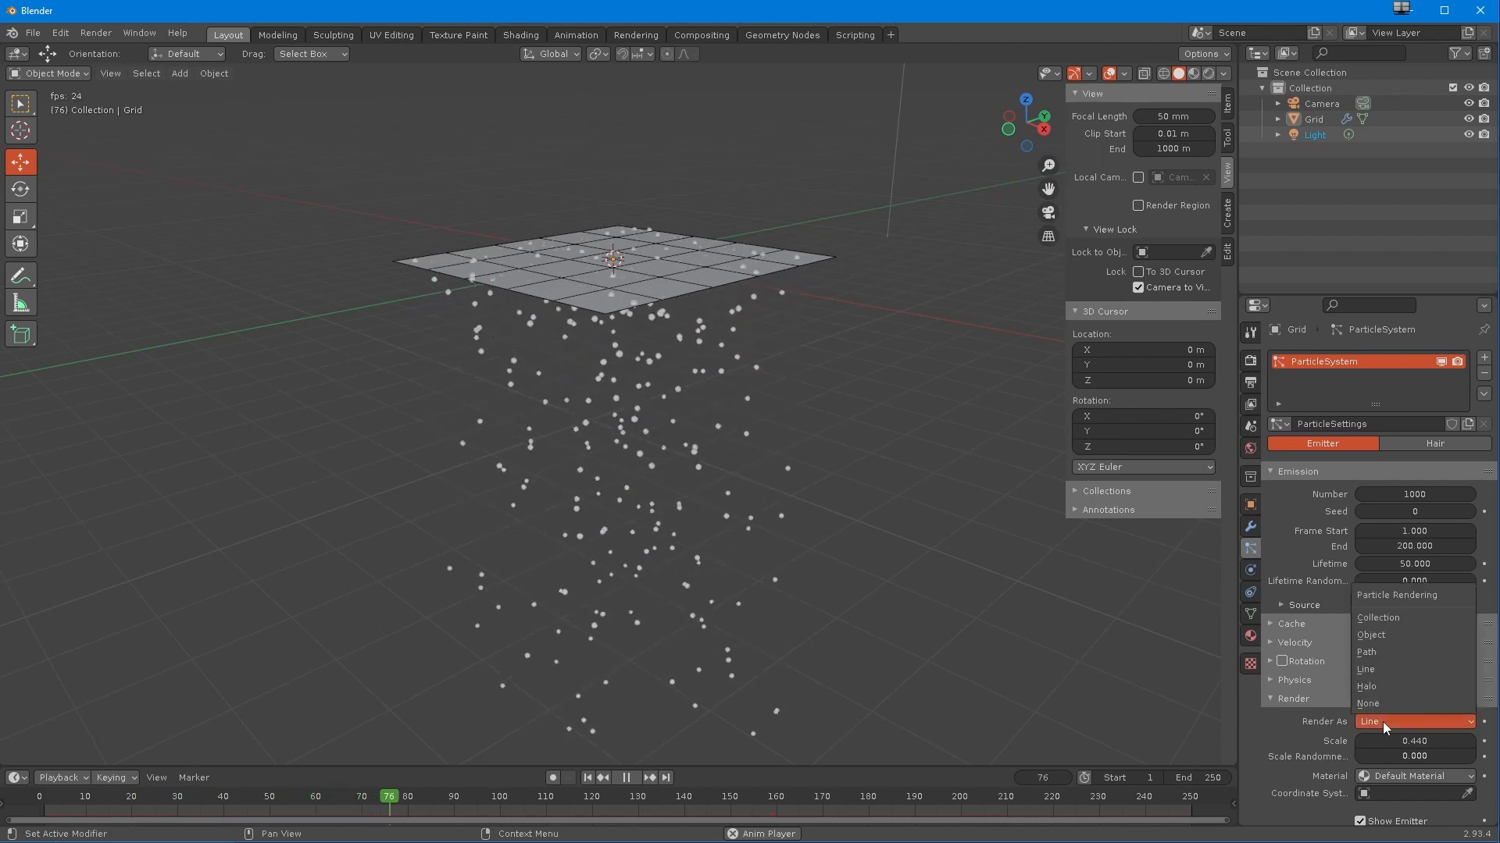
left_click(1368, 653)
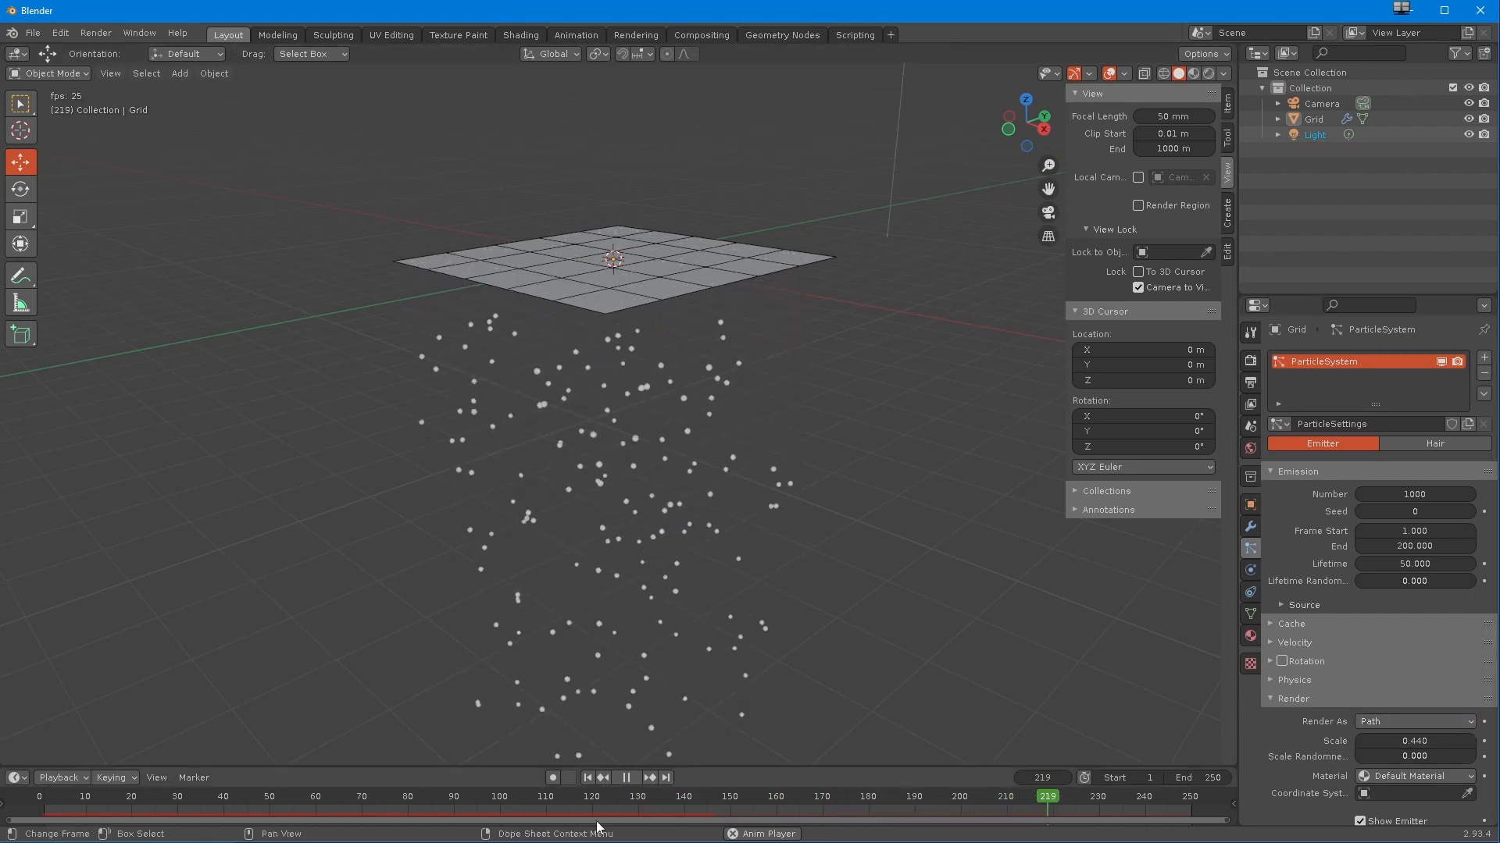
left_click(628, 778)
- Try the Object render type with a short playback and set the particles back to Halo
left_click(1379, 723)
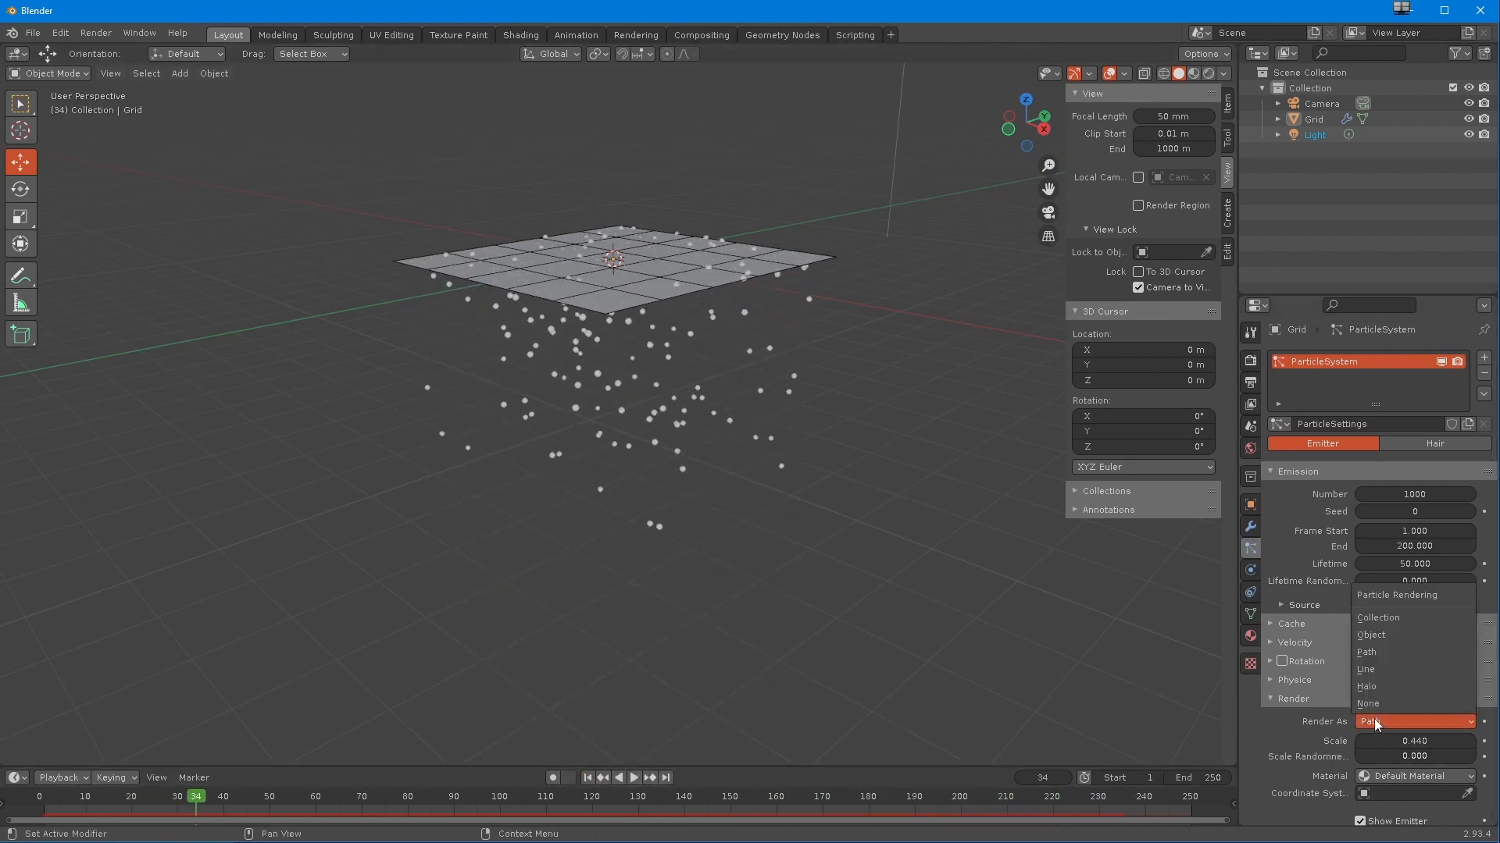
left_click(1368, 636)
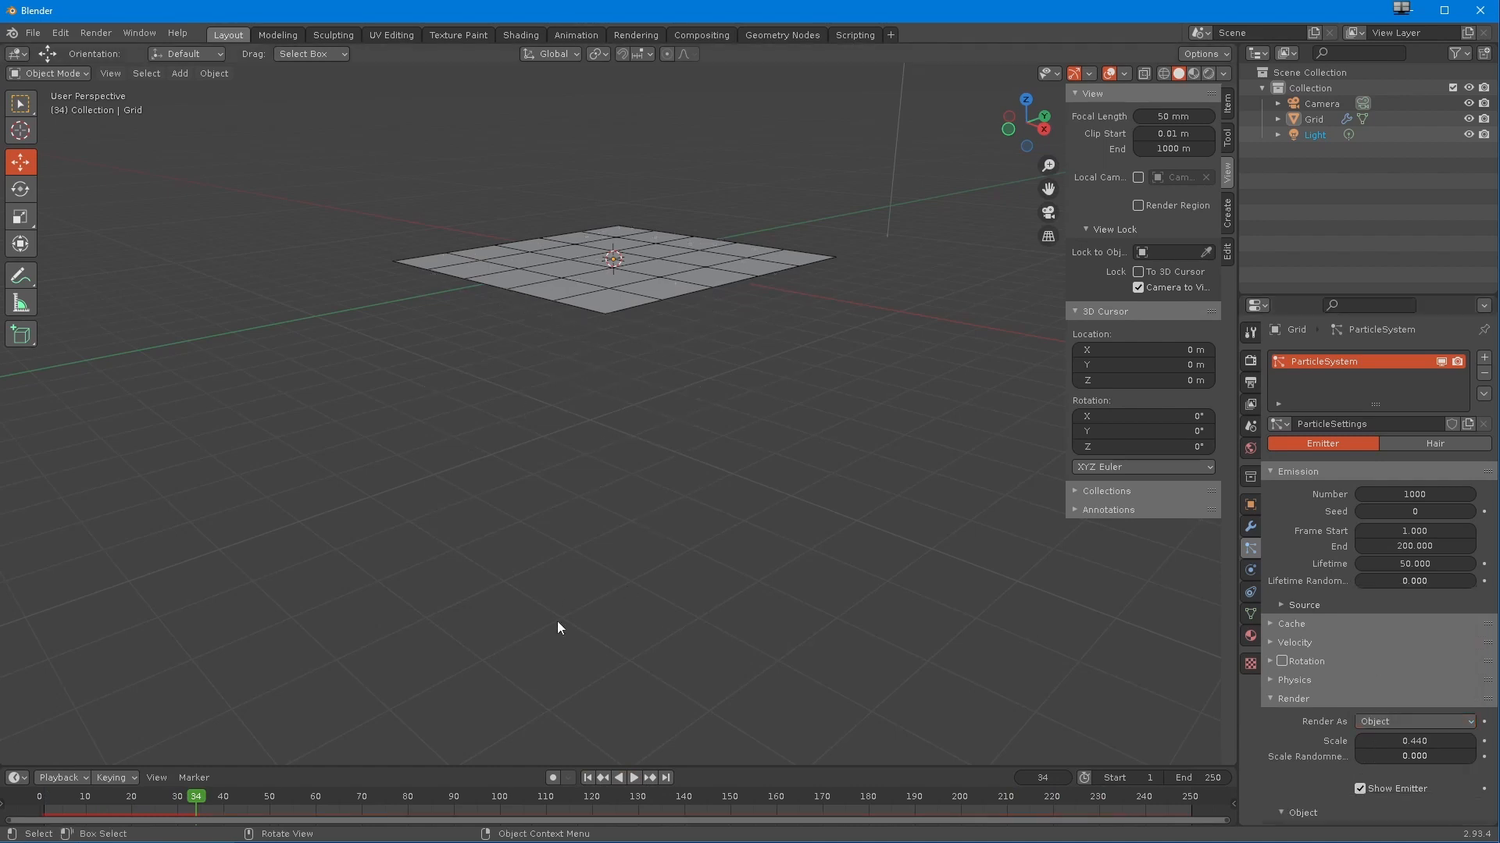
left_click(632, 779)
left_click(626, 778)
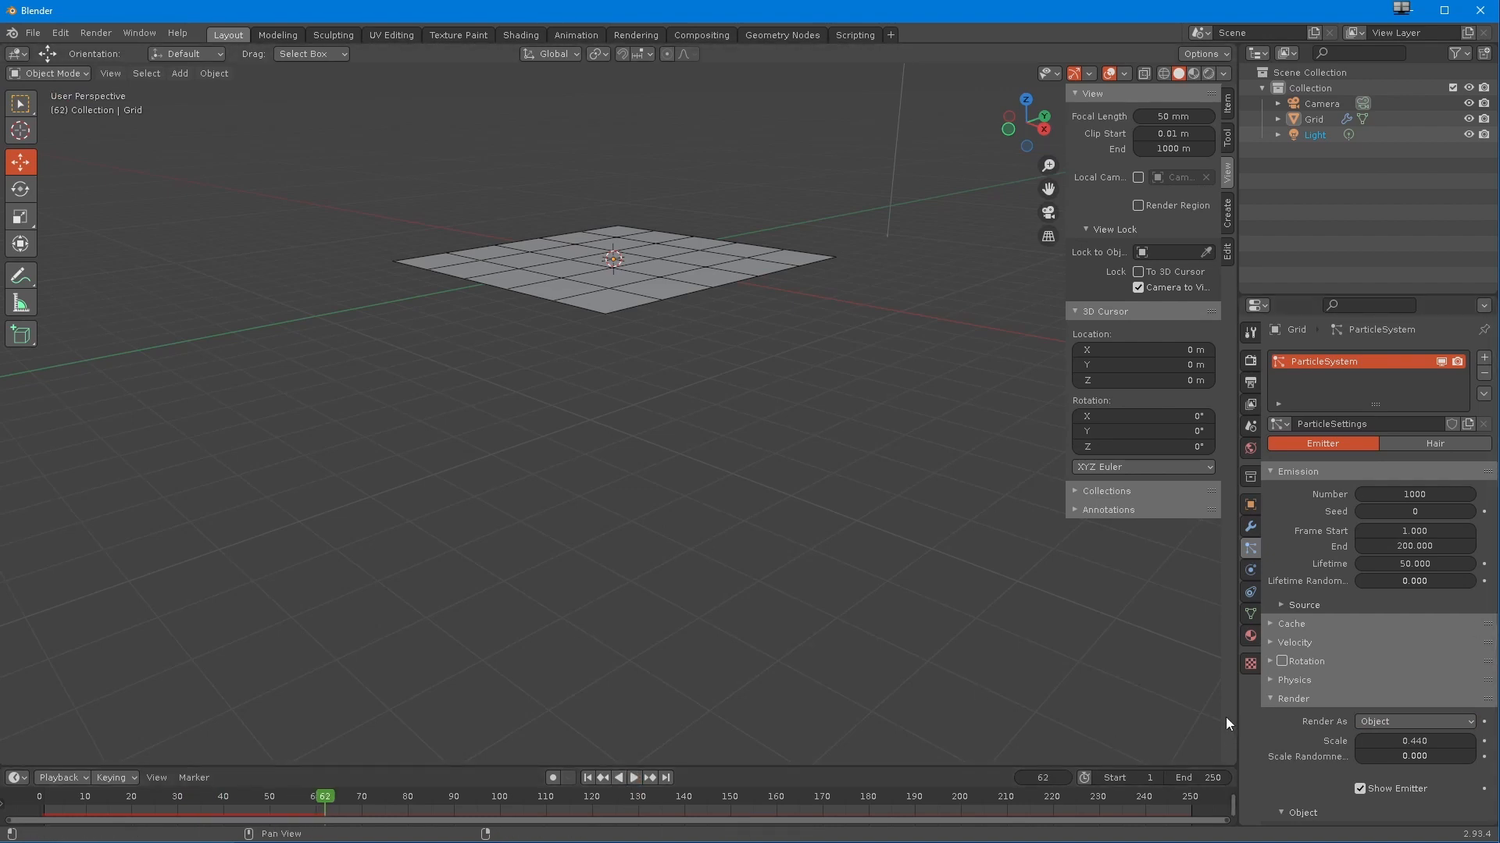
left_click(1378, 723)
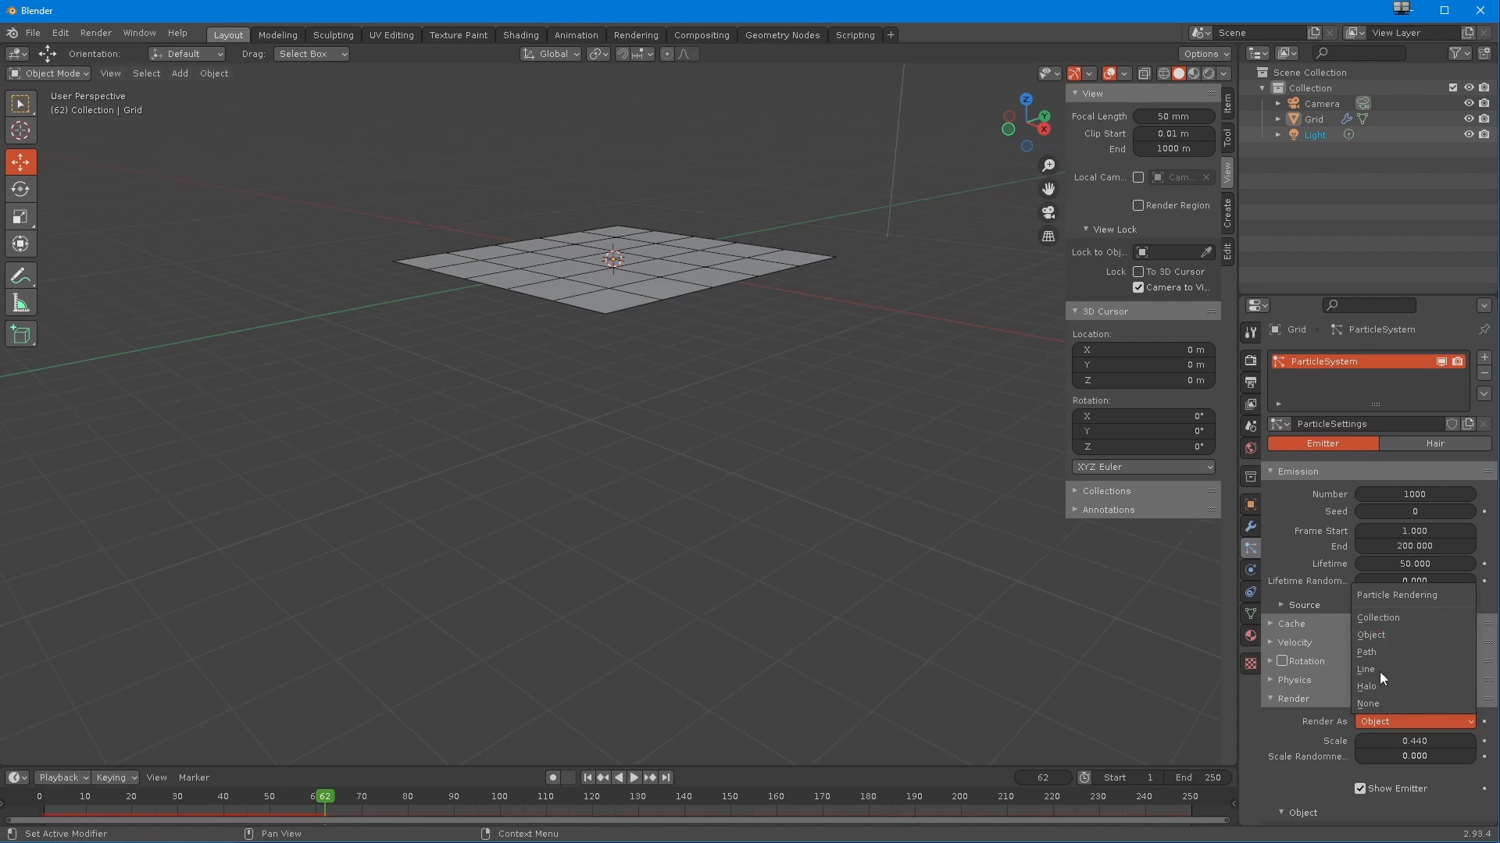
left_click(1375, 686)
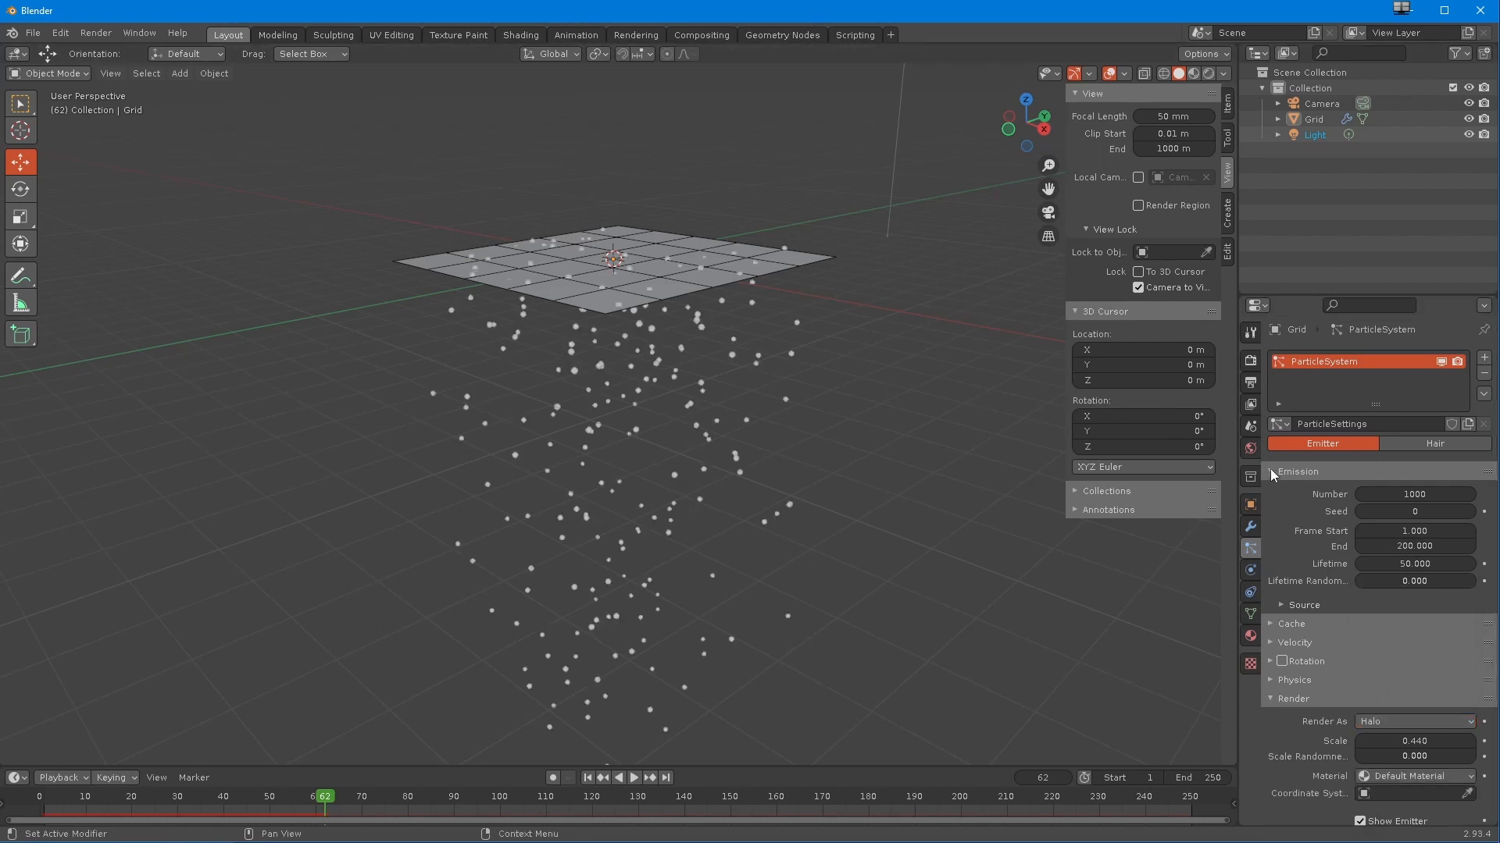
- Compare the Hair and Emitter particle types on the grid and set the particle system to Hair
left_click(1398, 443)
middle_click_drag(578, 317, 589, 438)
scroll(604, 386, "up", 4)
left_click(1310, 443)
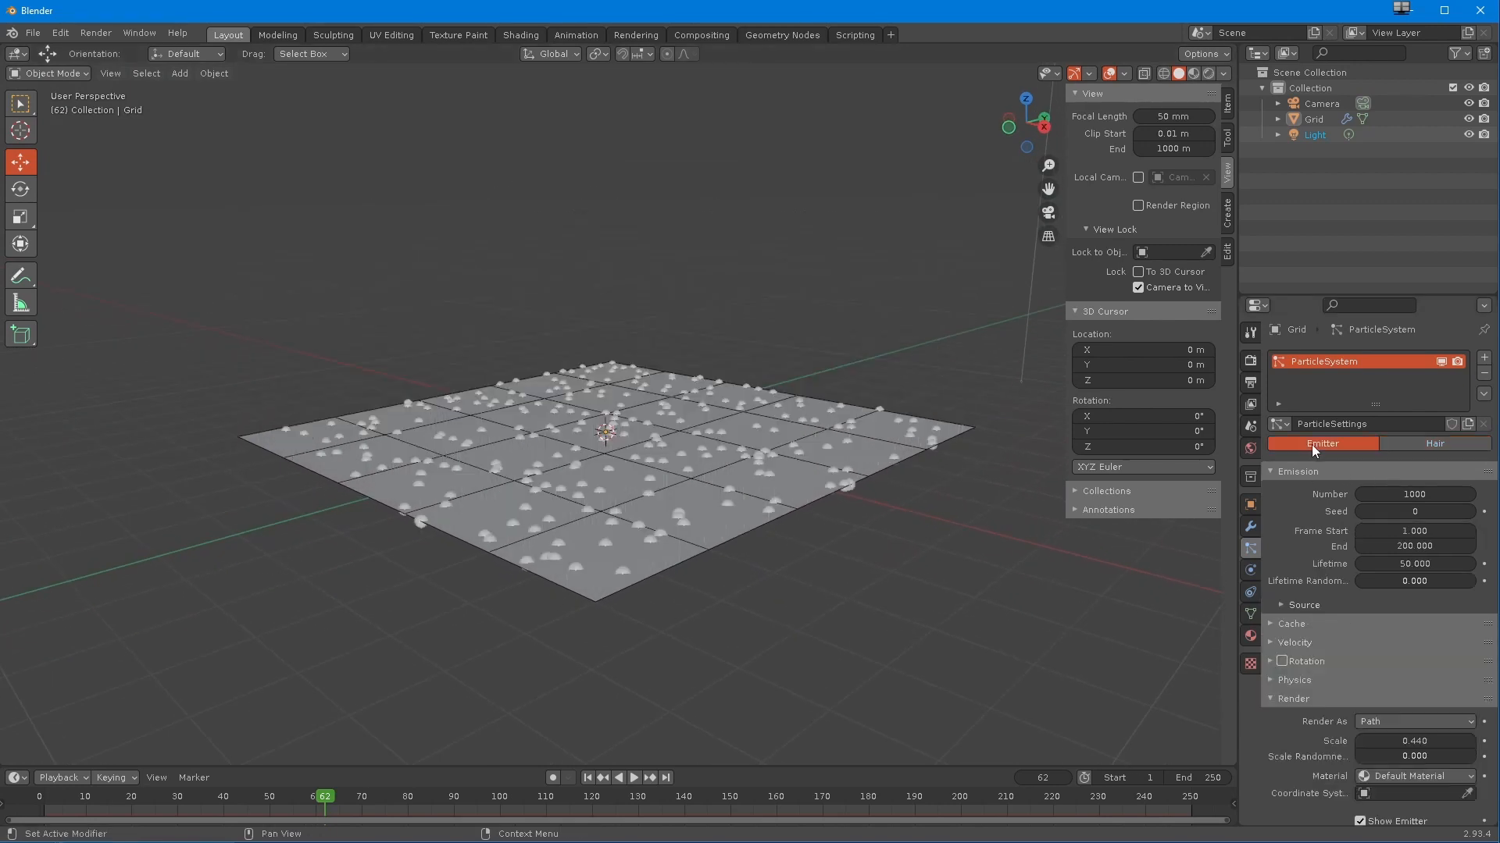
middle_click_drag(485, 458, 828, 570)
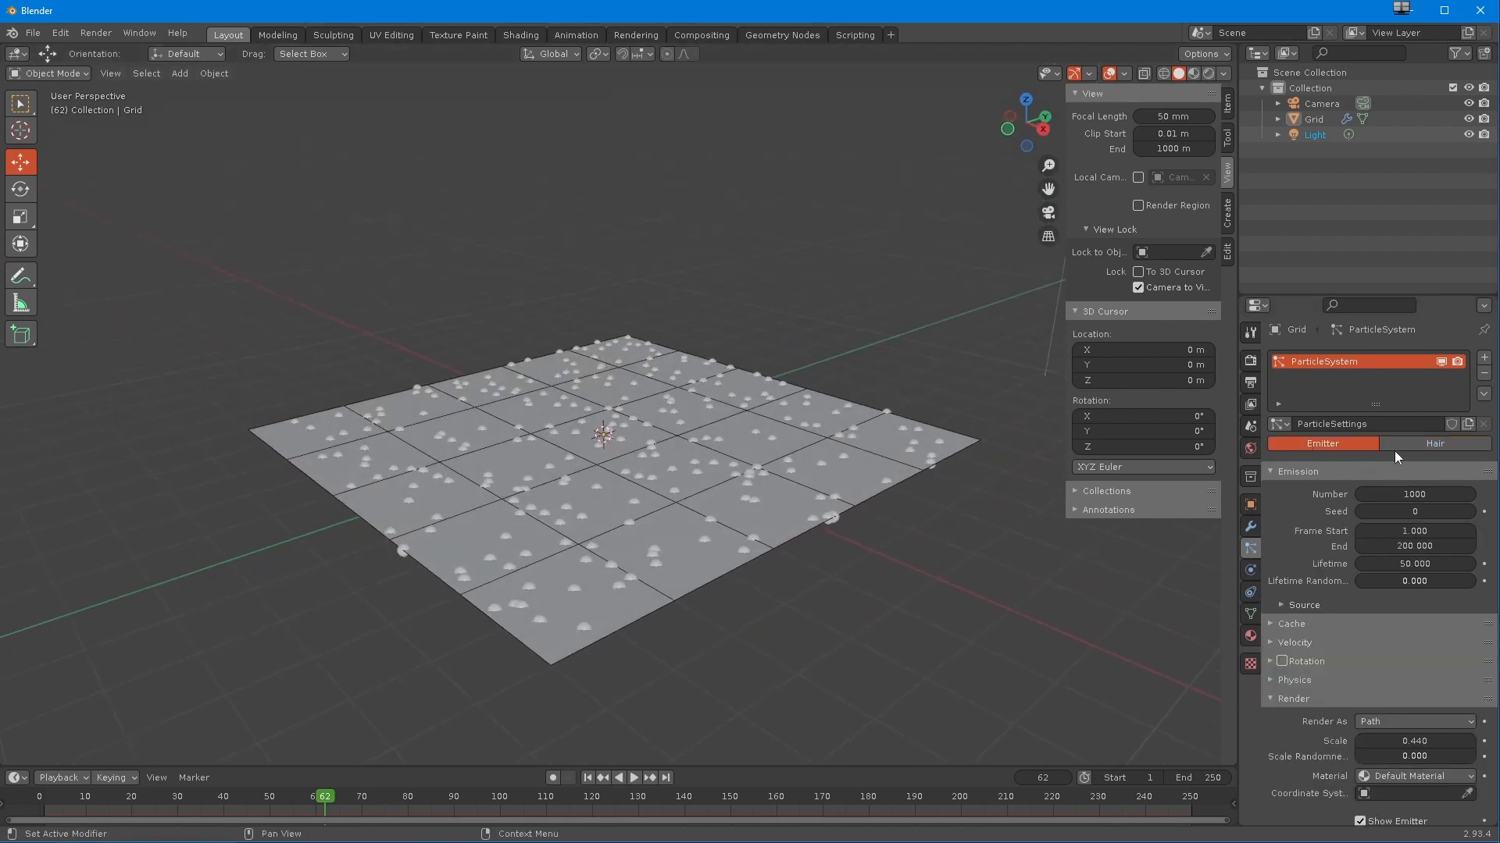
left_click(1439, 445)
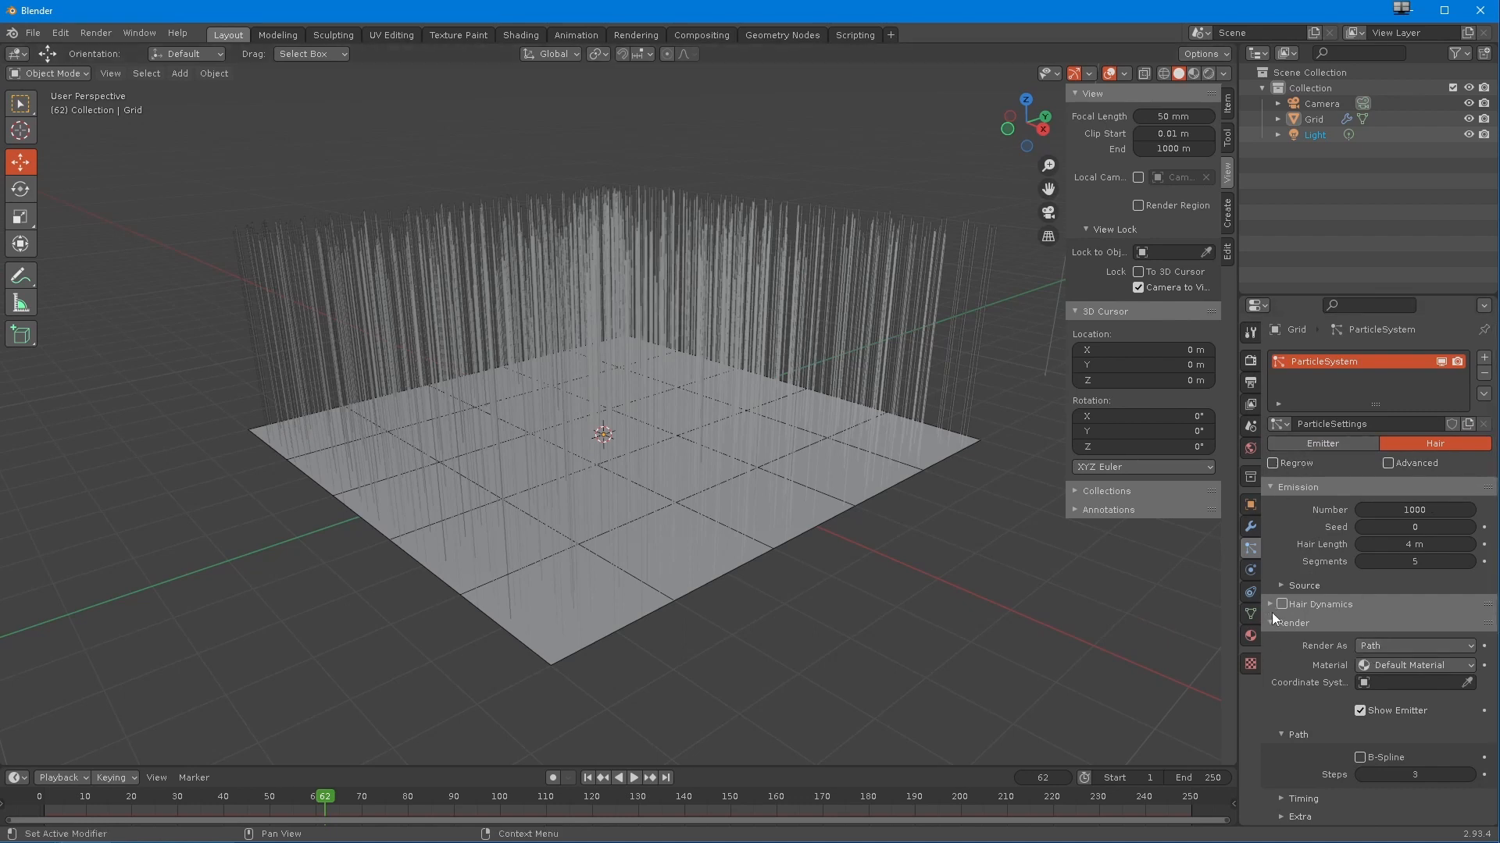
- Switch the grid's particle system to Emitter and reduce the particle number to 66
left_click(1303, 443)
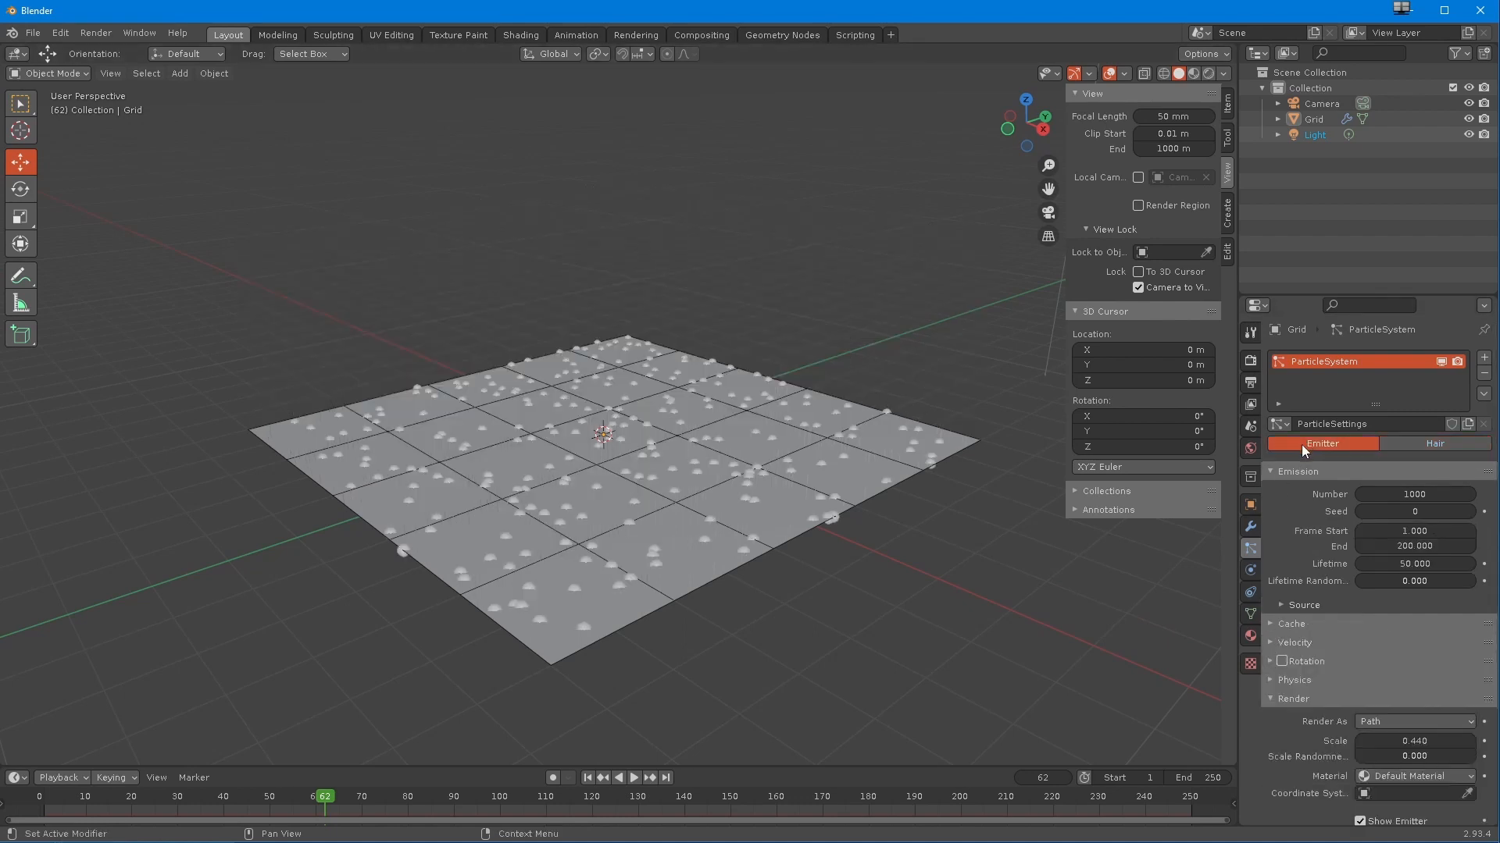
middle_click_drag(451, 546, 462, 506)
middle_click_drag(640, 559, 653, 575)
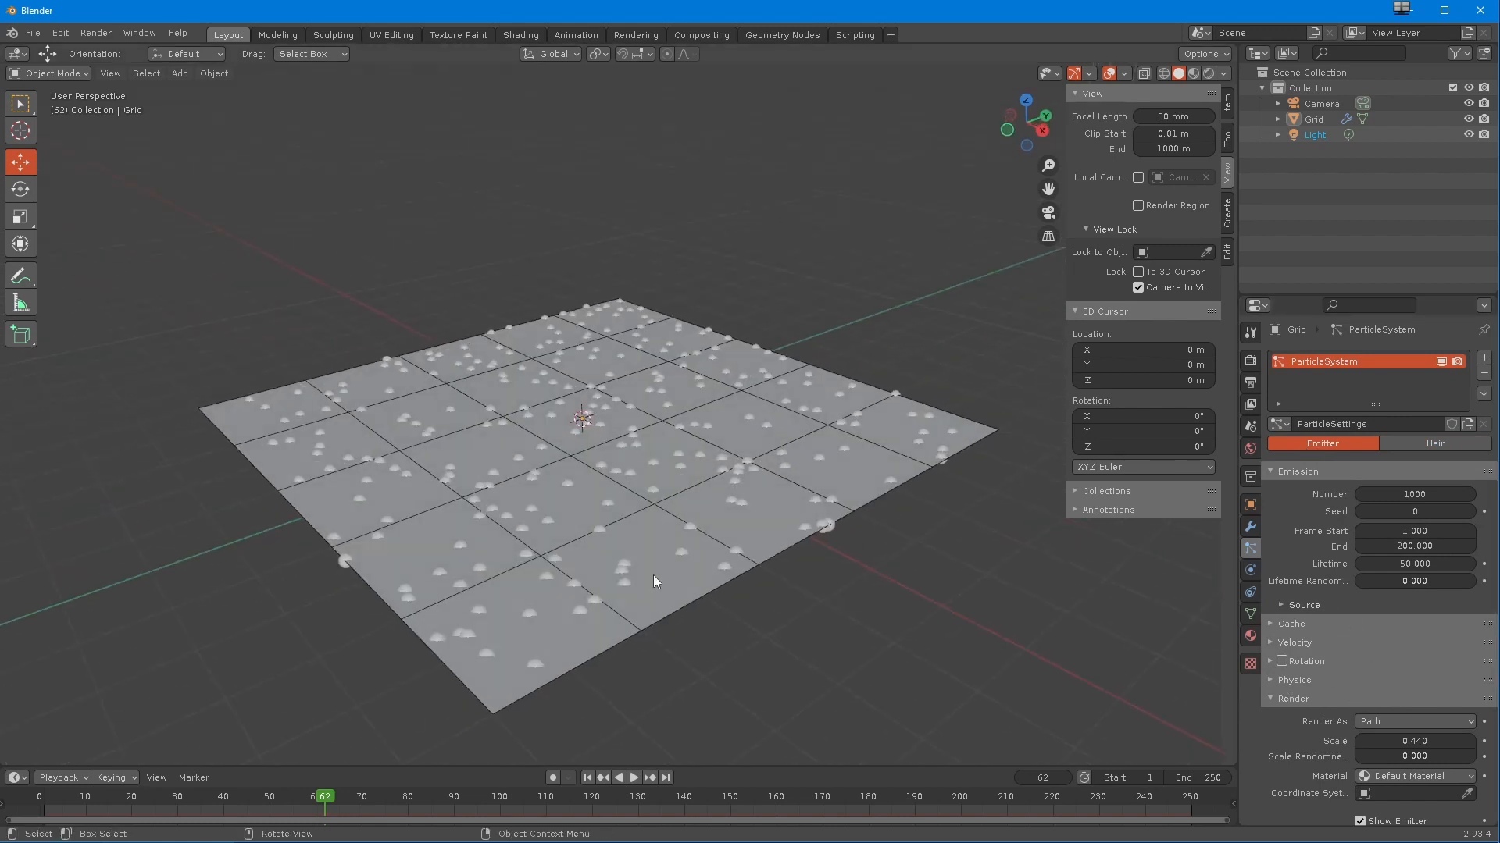
left_click_drag(1155, 497, 674, 472)
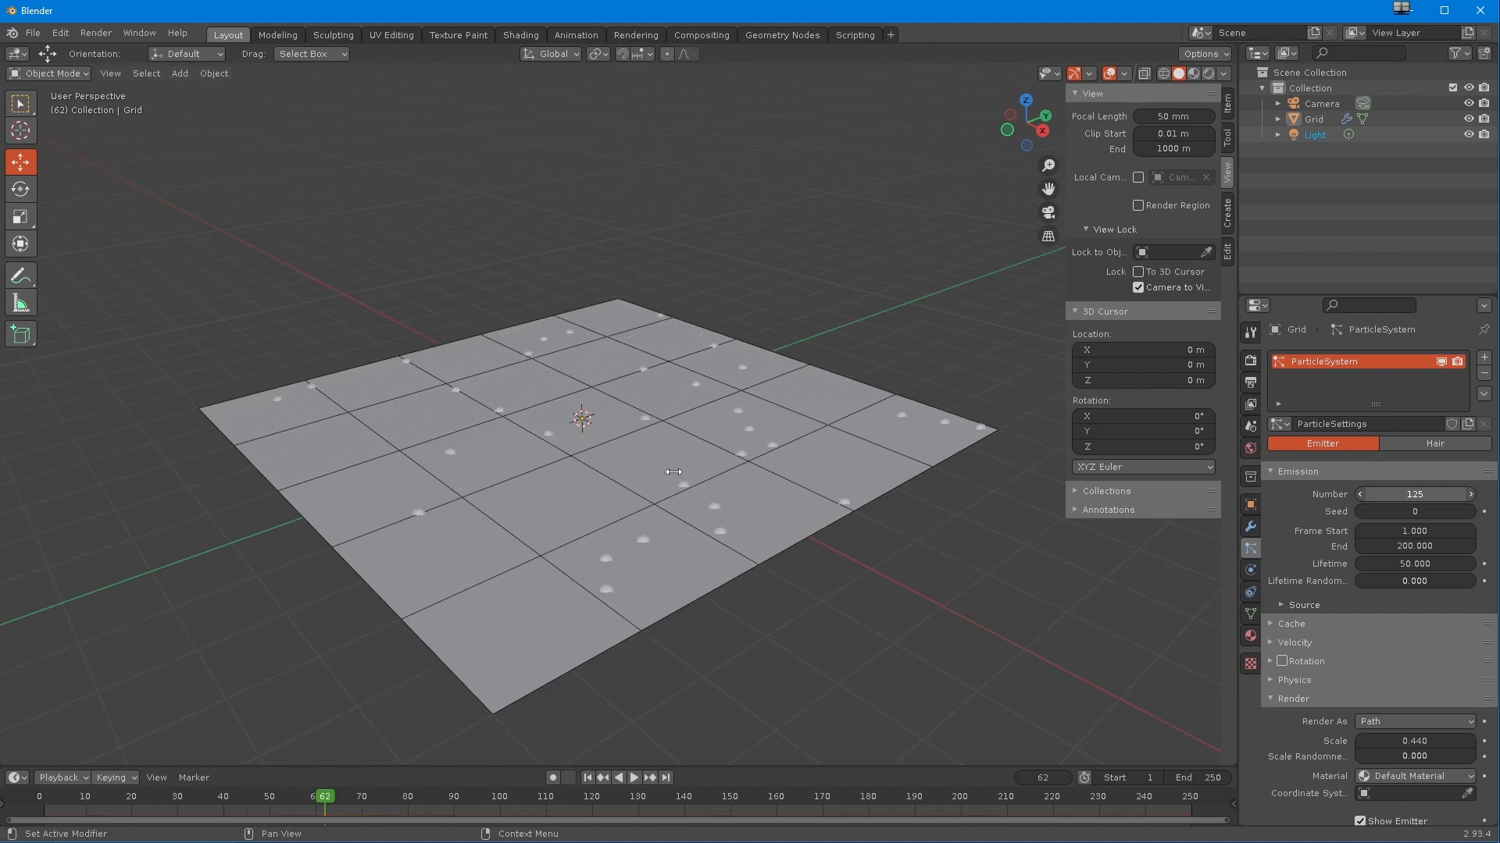
left_click_drag(518, 461, 511, 461)
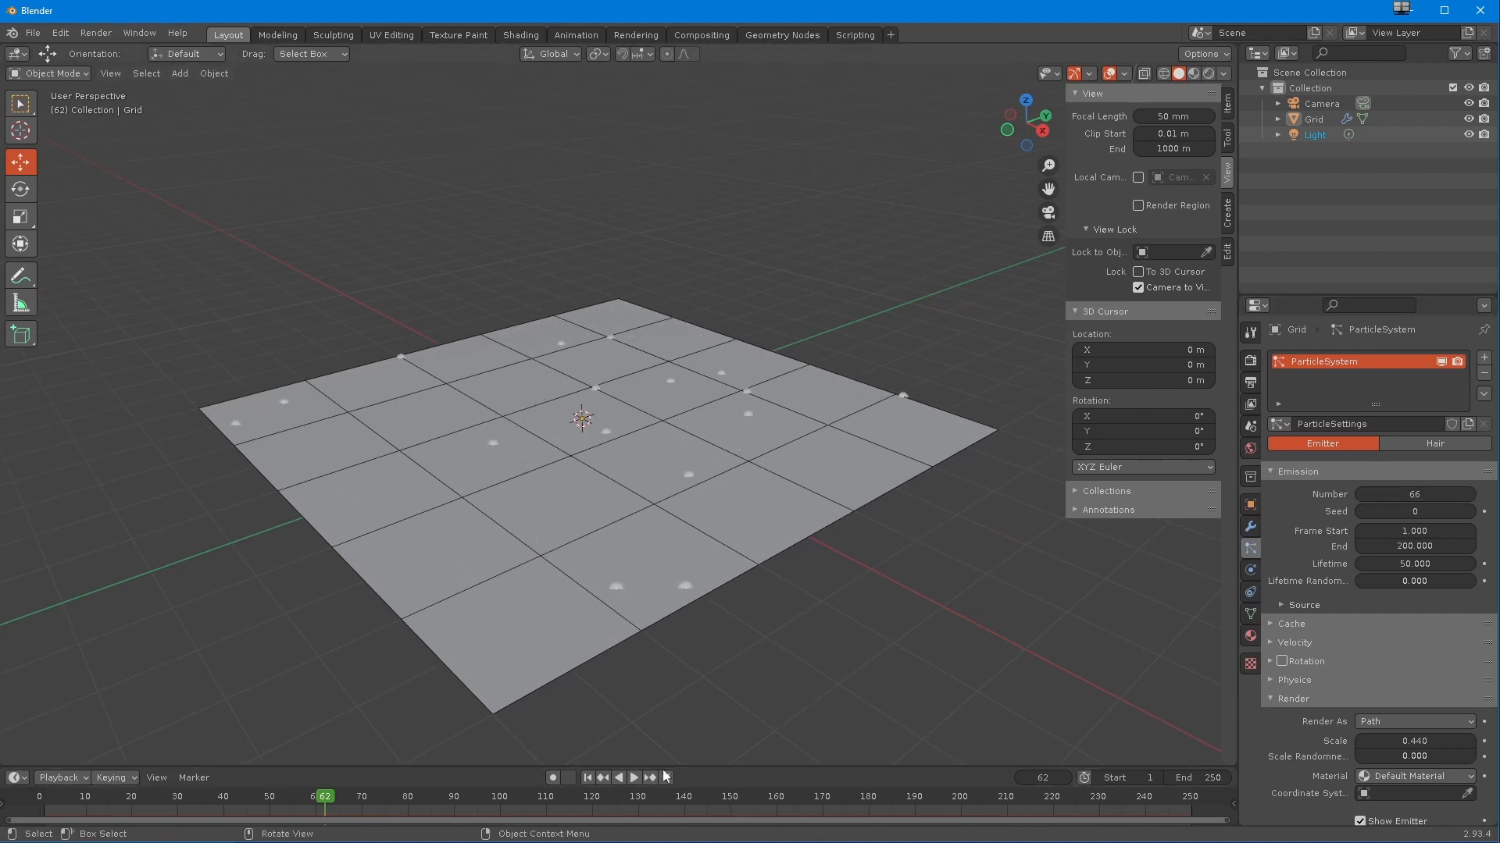
- Play the animation and inspect the falling particles from beneath the grid
left_click(627, 778)
middle_click_drag(617, 750, 598, 672)
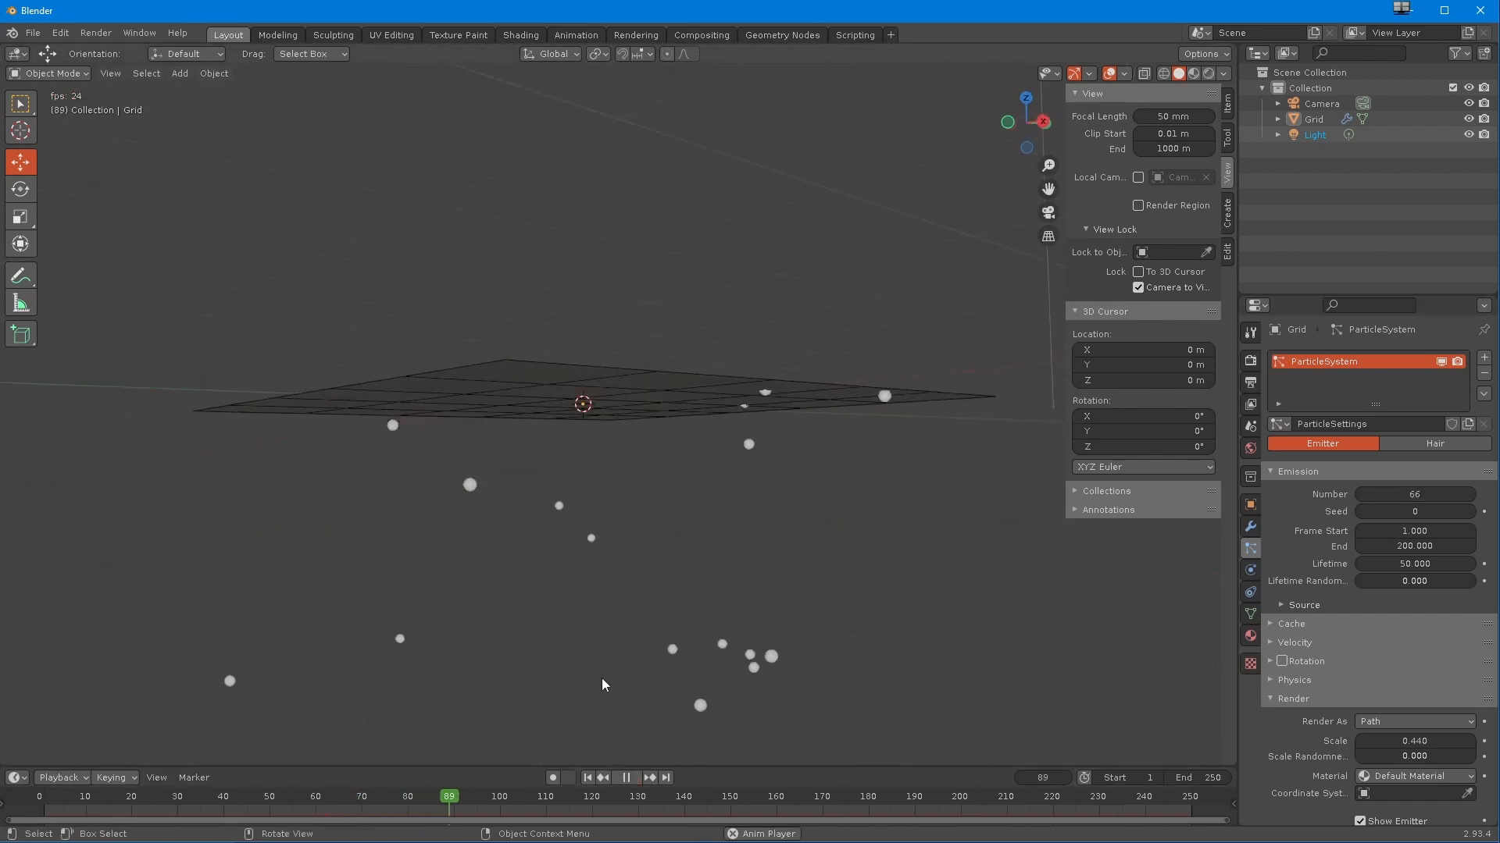
middle_click_drag(601, 741, 495, 626)
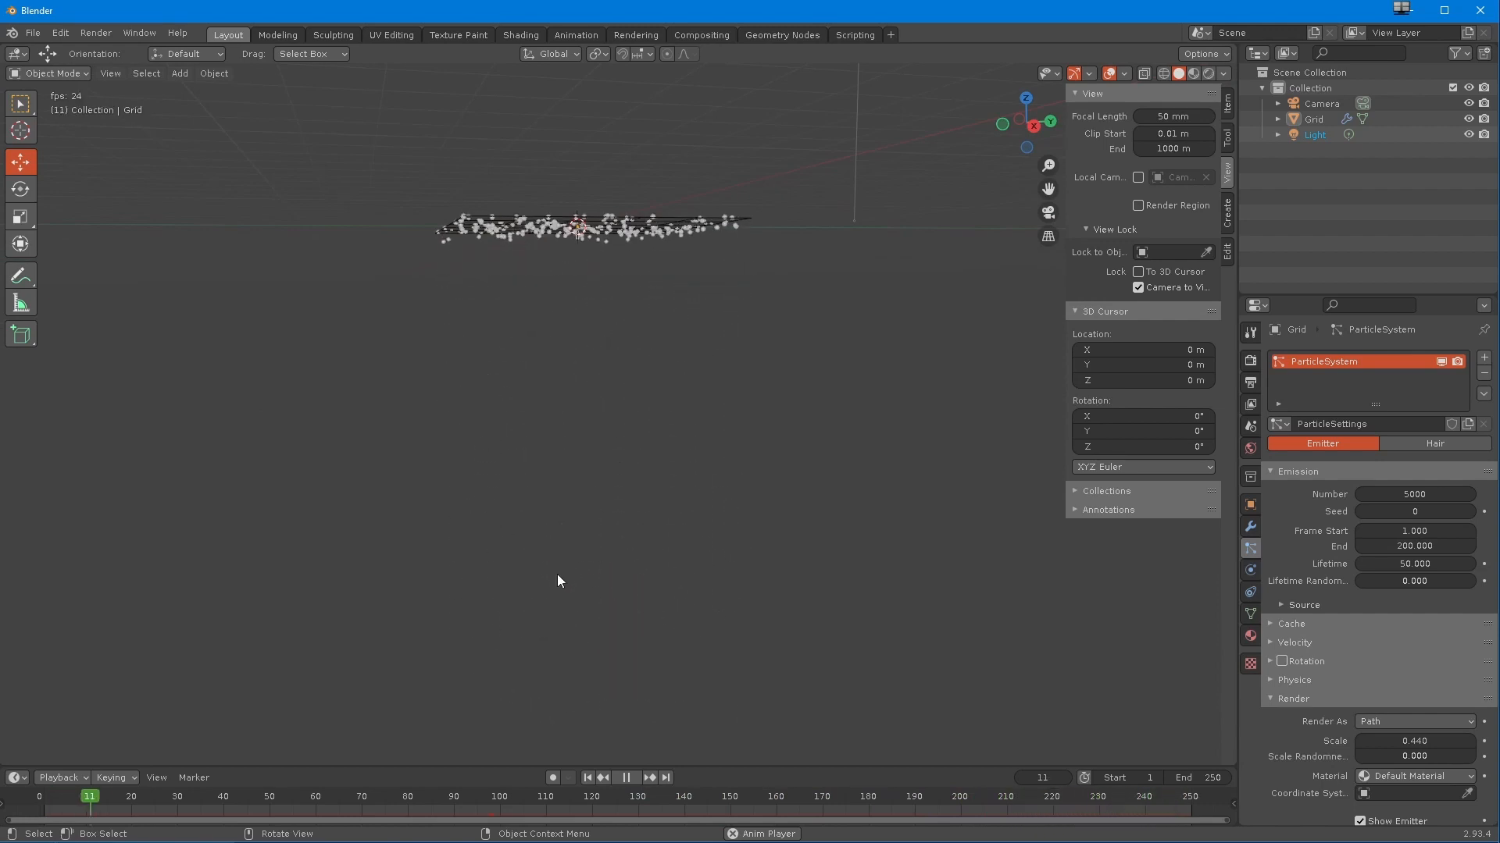
middle_click_drag(541, 583, 575, 564)
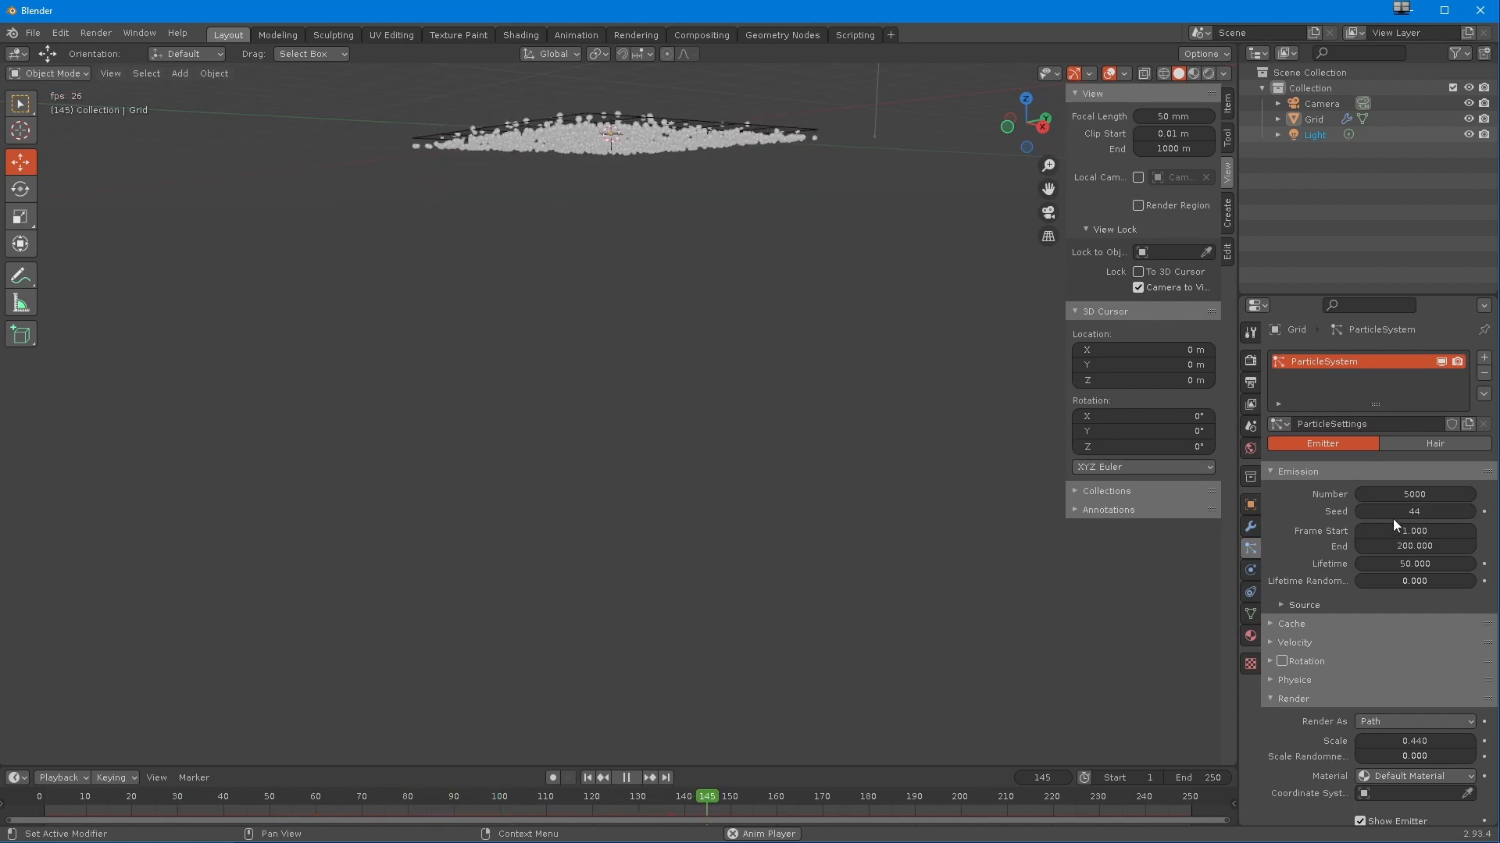
- Try emission seeds 47, 1 and 321656 during playback and reset the seed to 0
left_click_drag(1388, 512, 1401, 512)
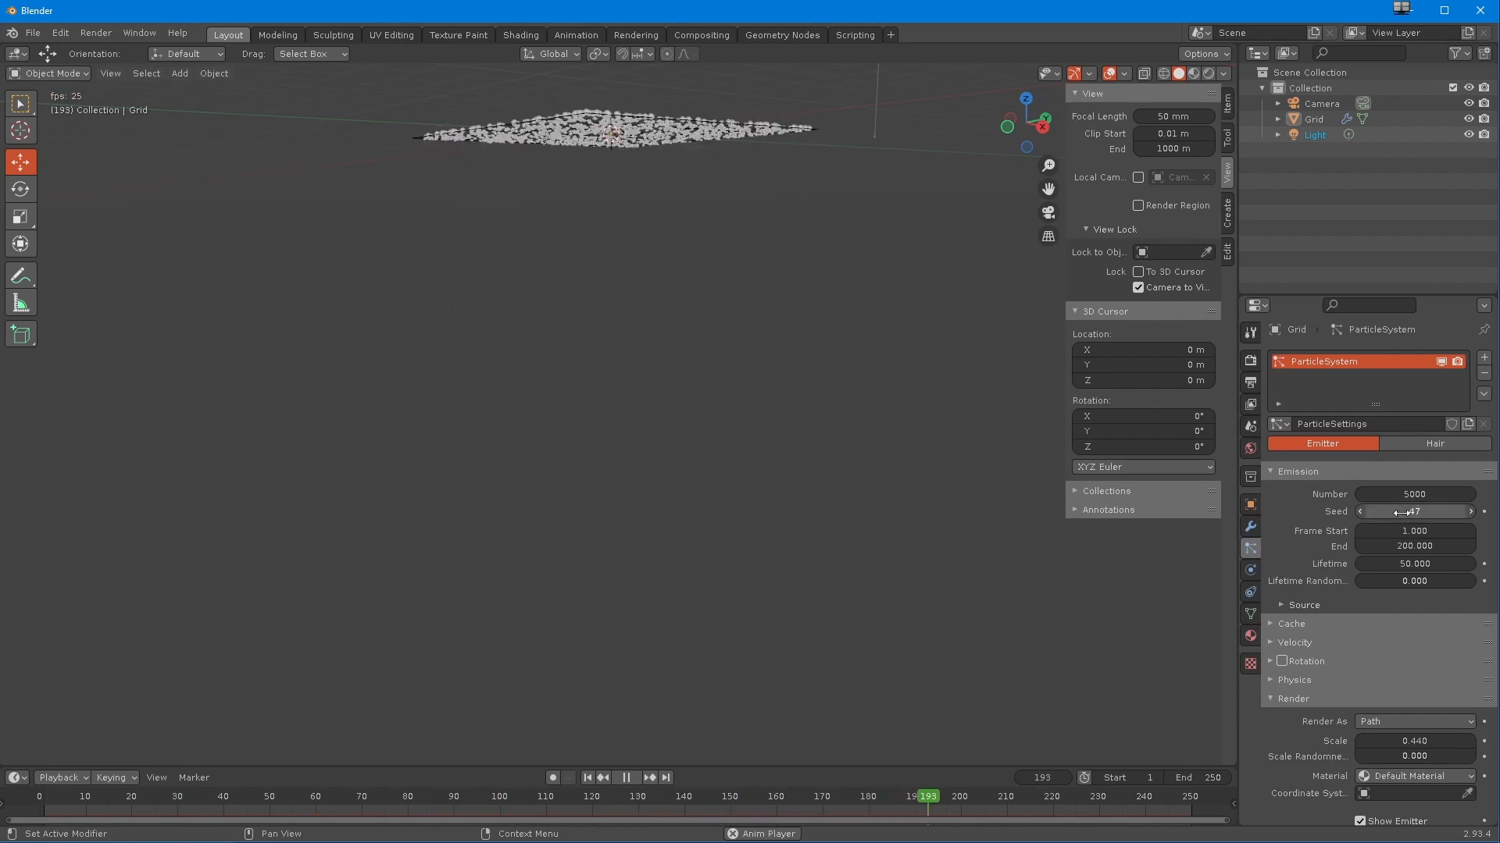
double_click(1391, 513)
type("1")
key("Return")
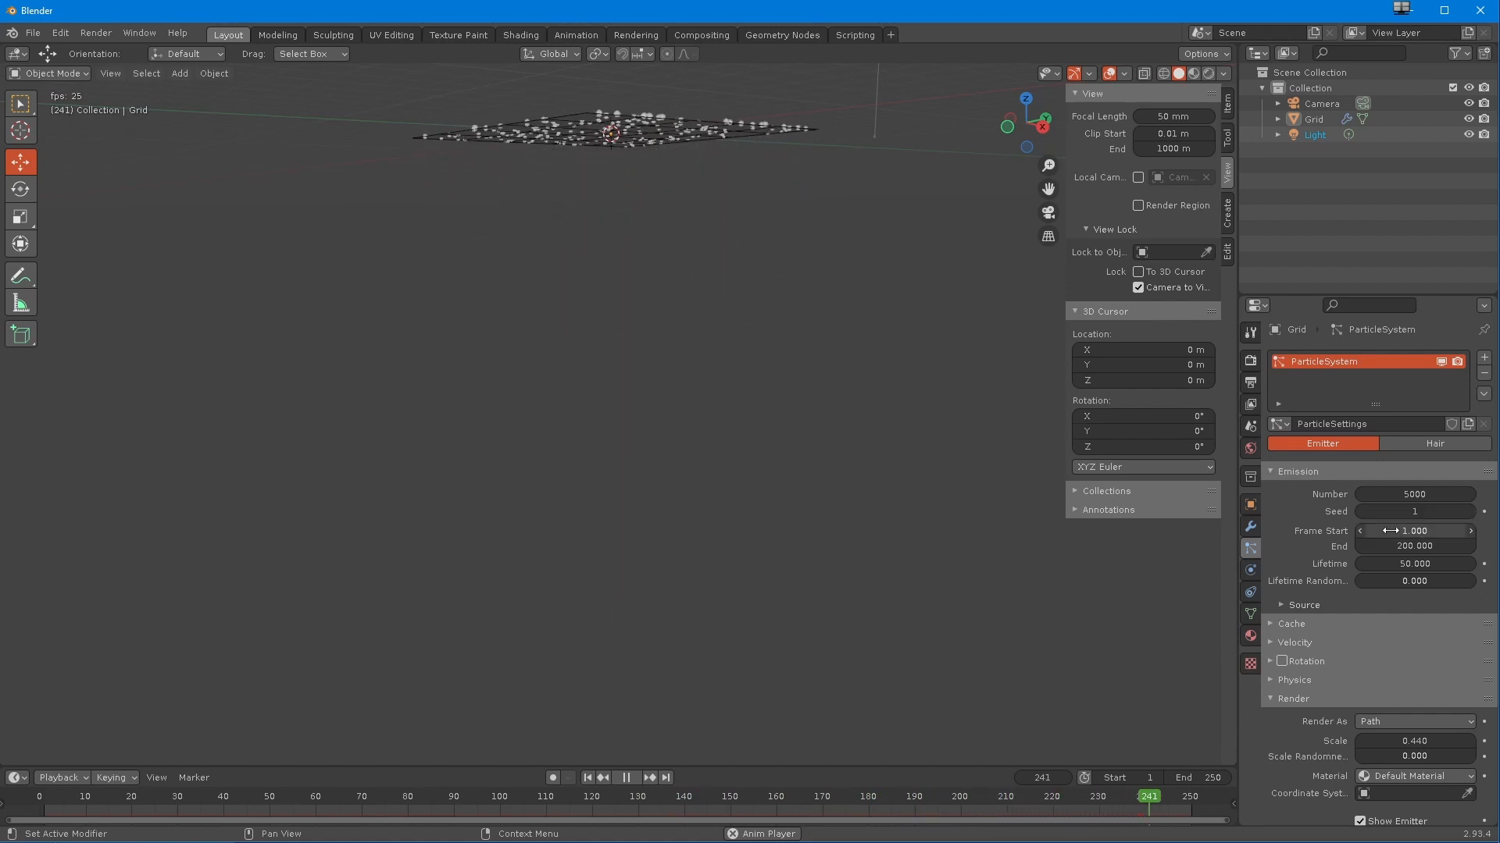
double_click(1389, 513)
type("321656")
key("Return")
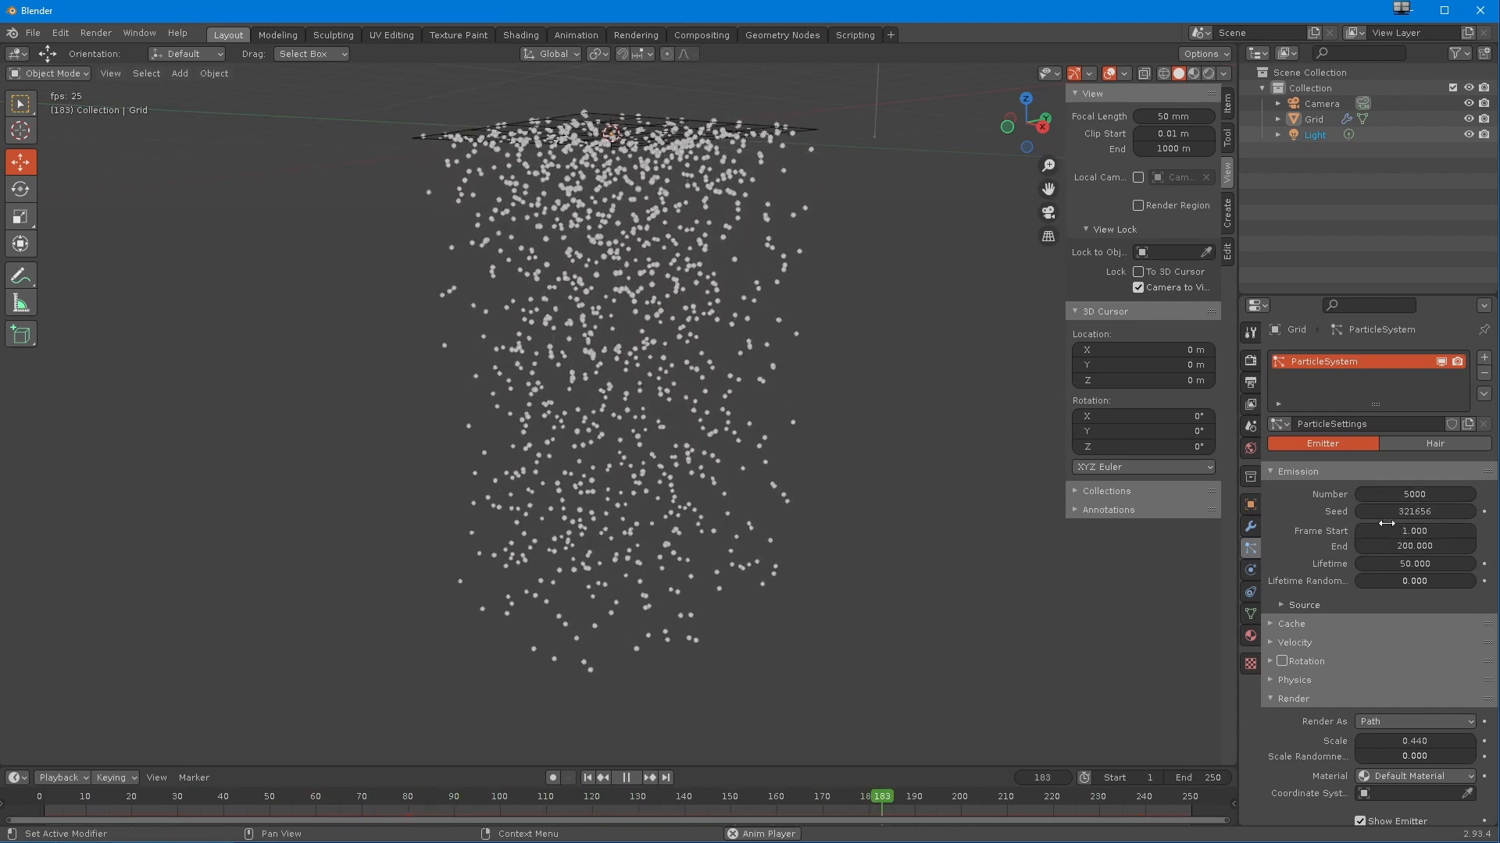
key("BackSpace")
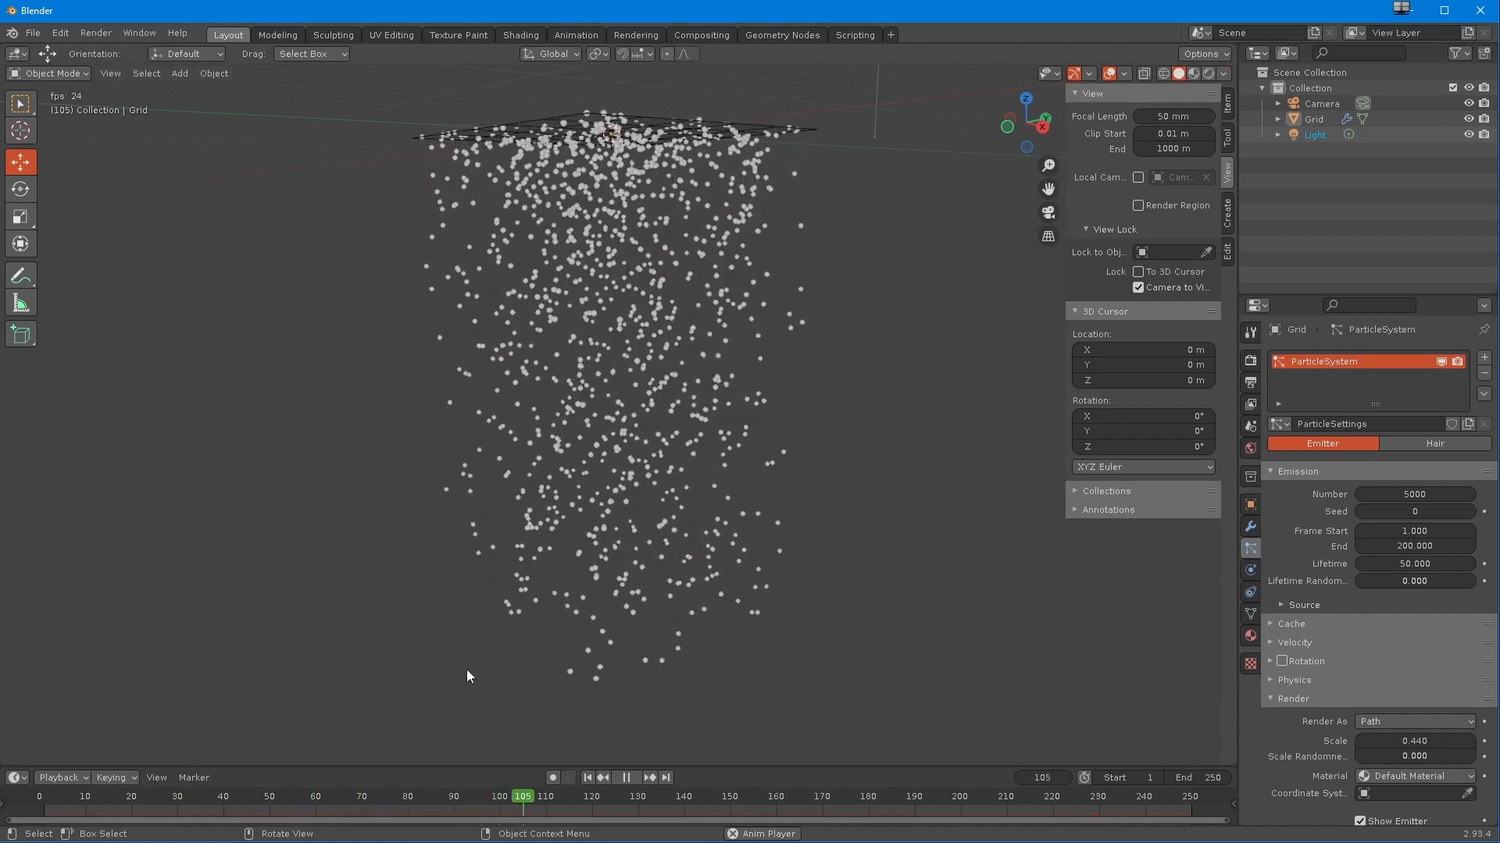
- Stop the playback, move to frame 40, and set emission from frame 40 to 80 with a particle lifetime of 20
left_click(625, 778)
left_click_drag(54, 798, 223, 809)
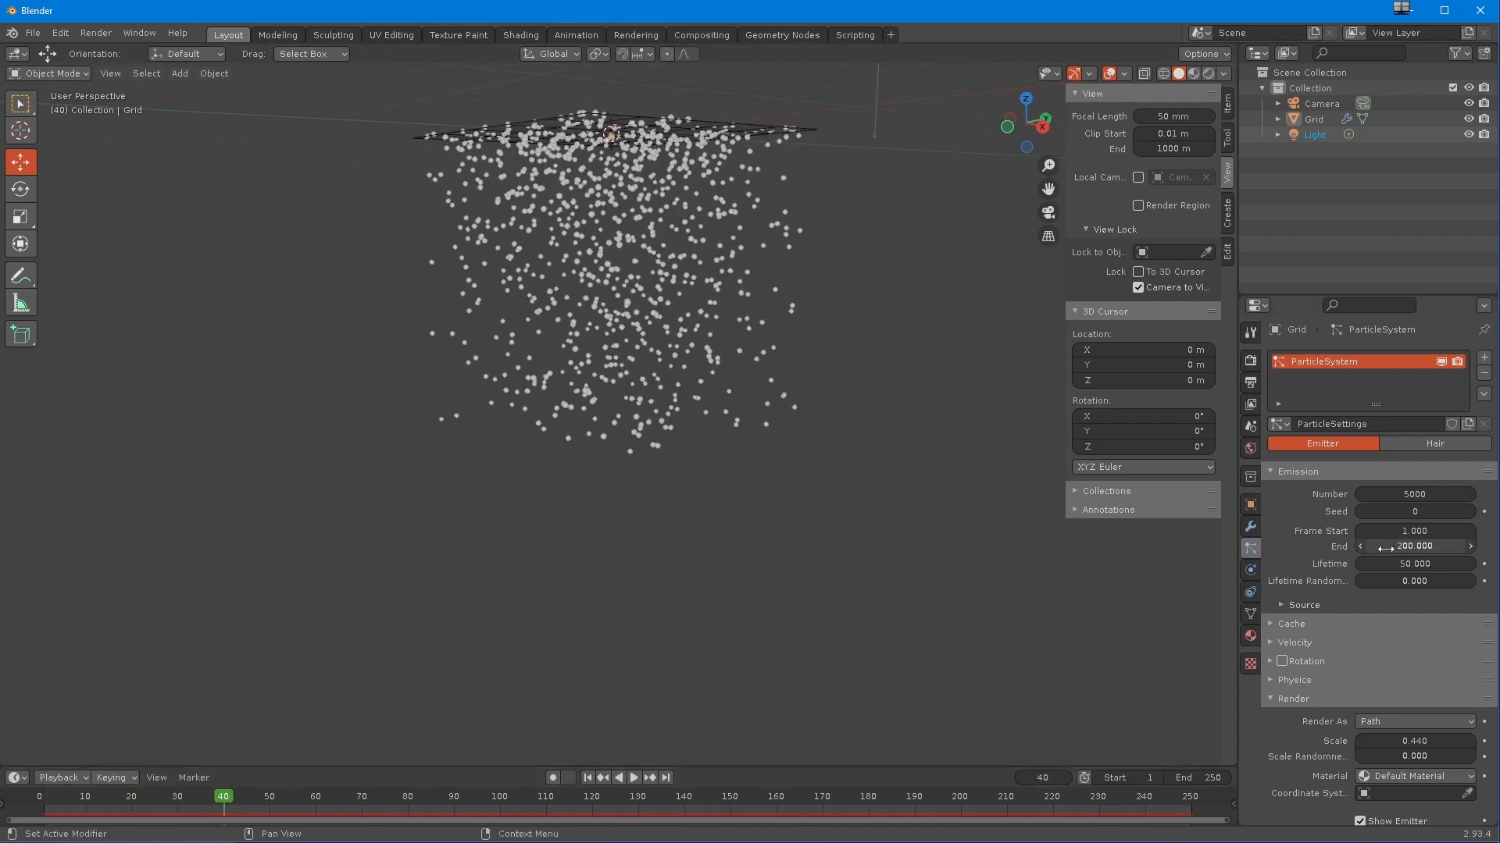
type("40")
key("Return")
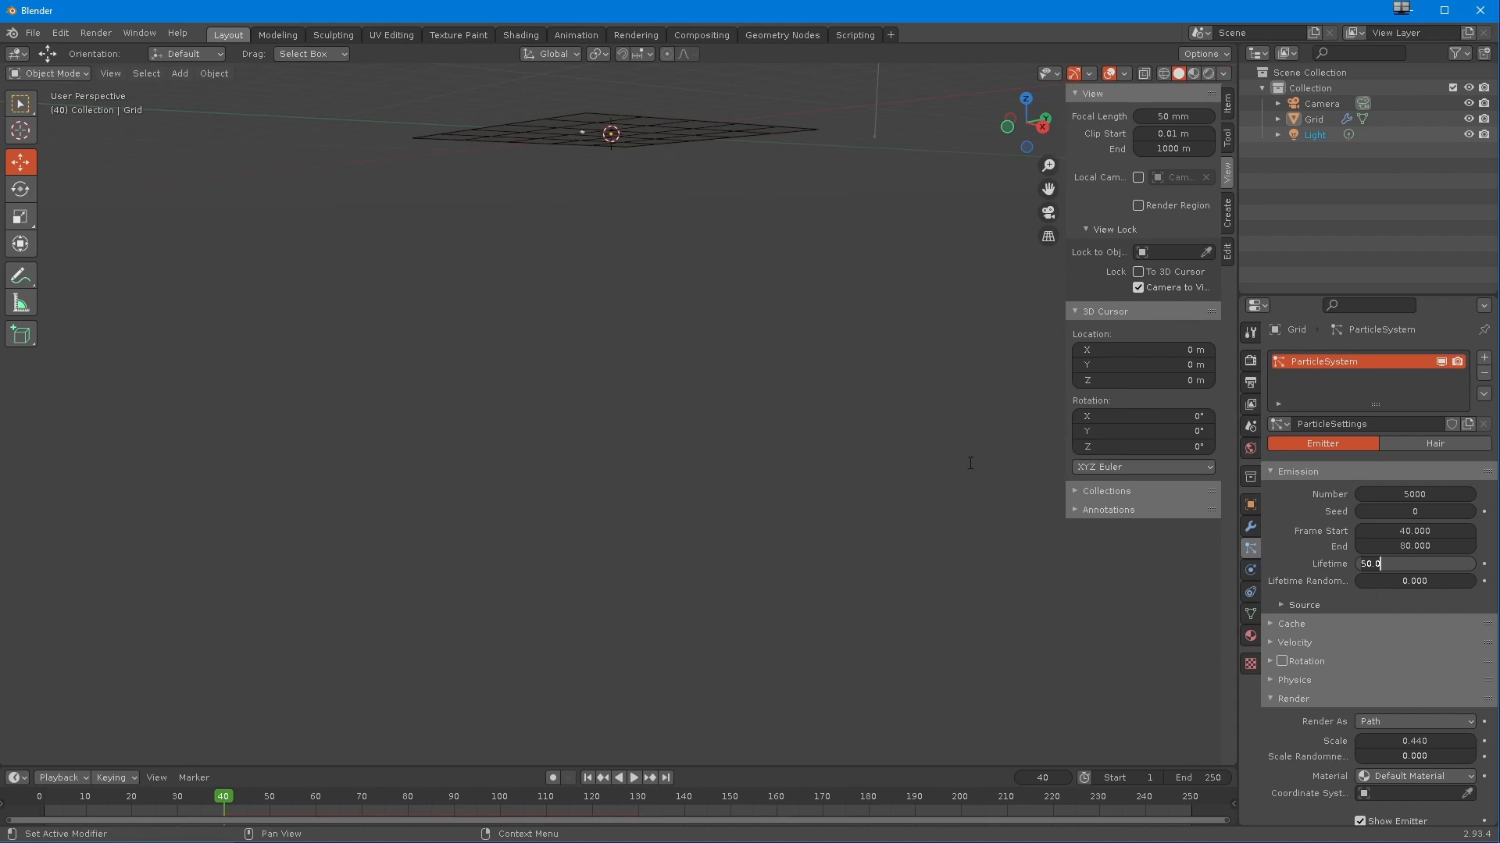
type("20")
key("Return")
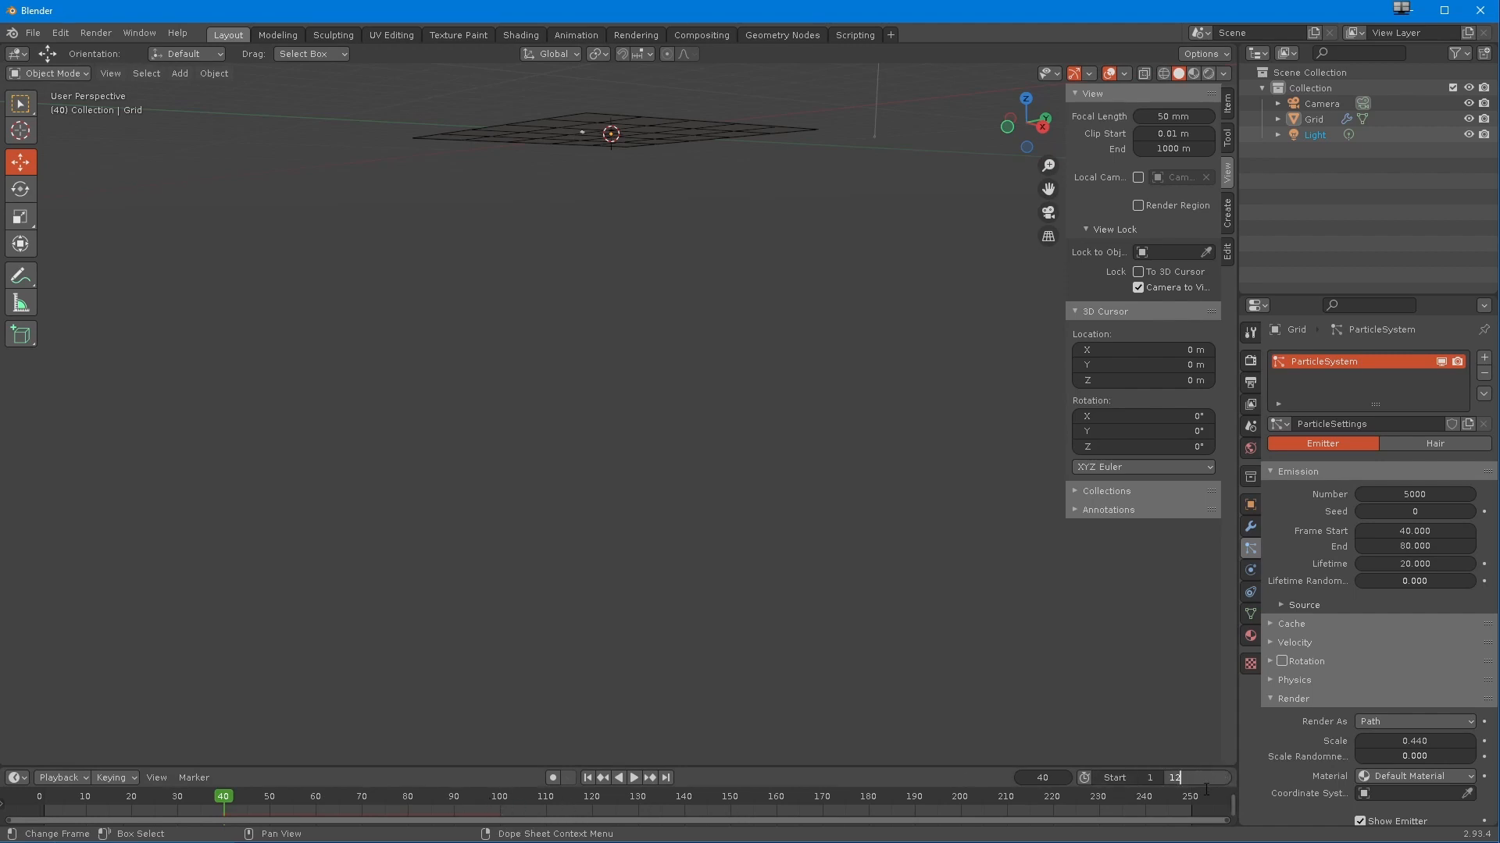
- Set the scene's end frame to 125 and play the animation from the first frame
middle_click_drag(378, 811, 495, 811)
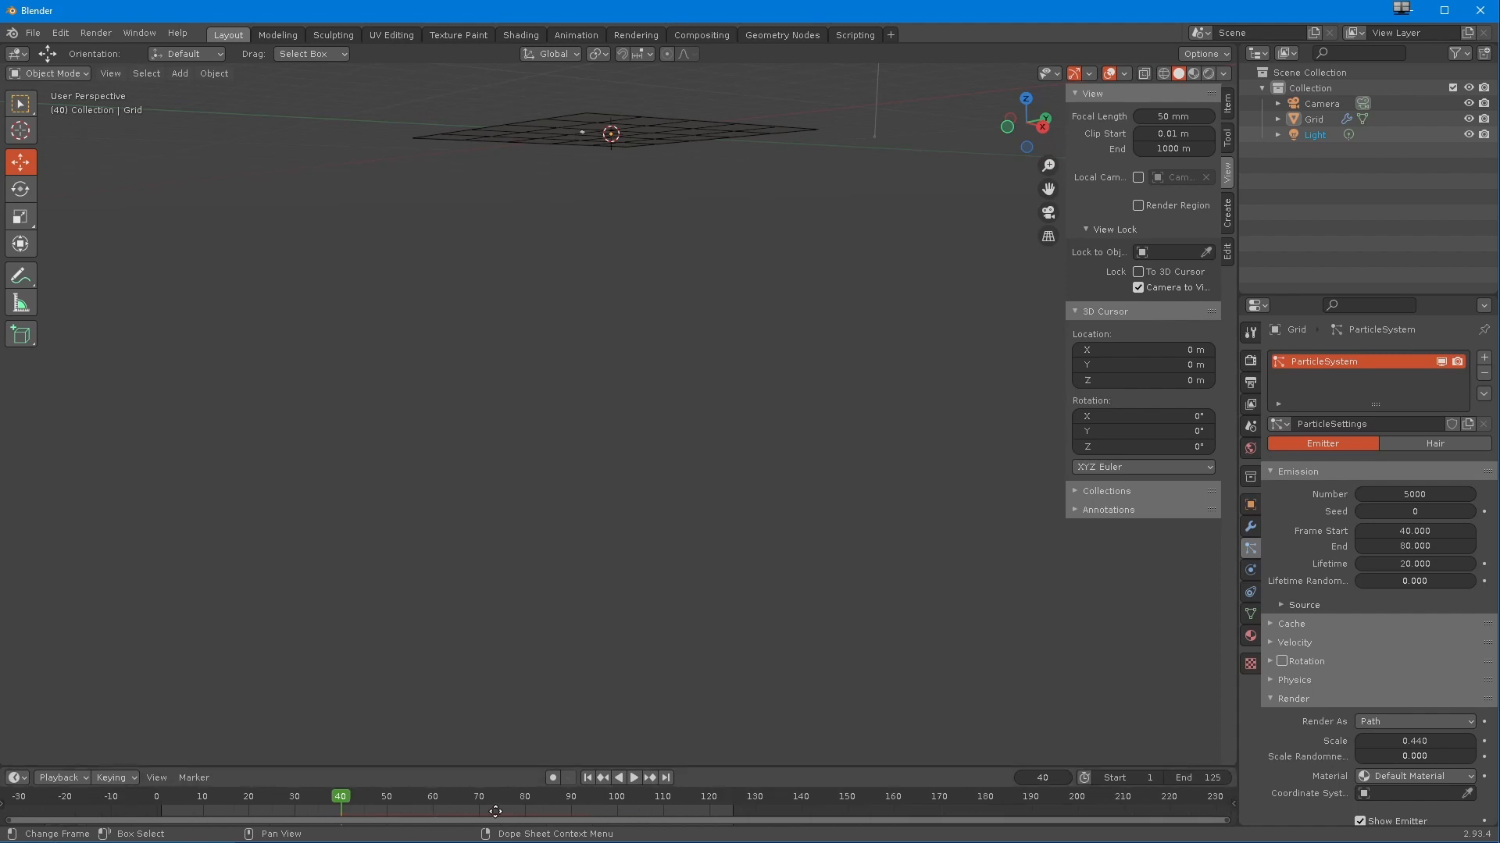
left_click(588, 778)
left_click(634, 778)
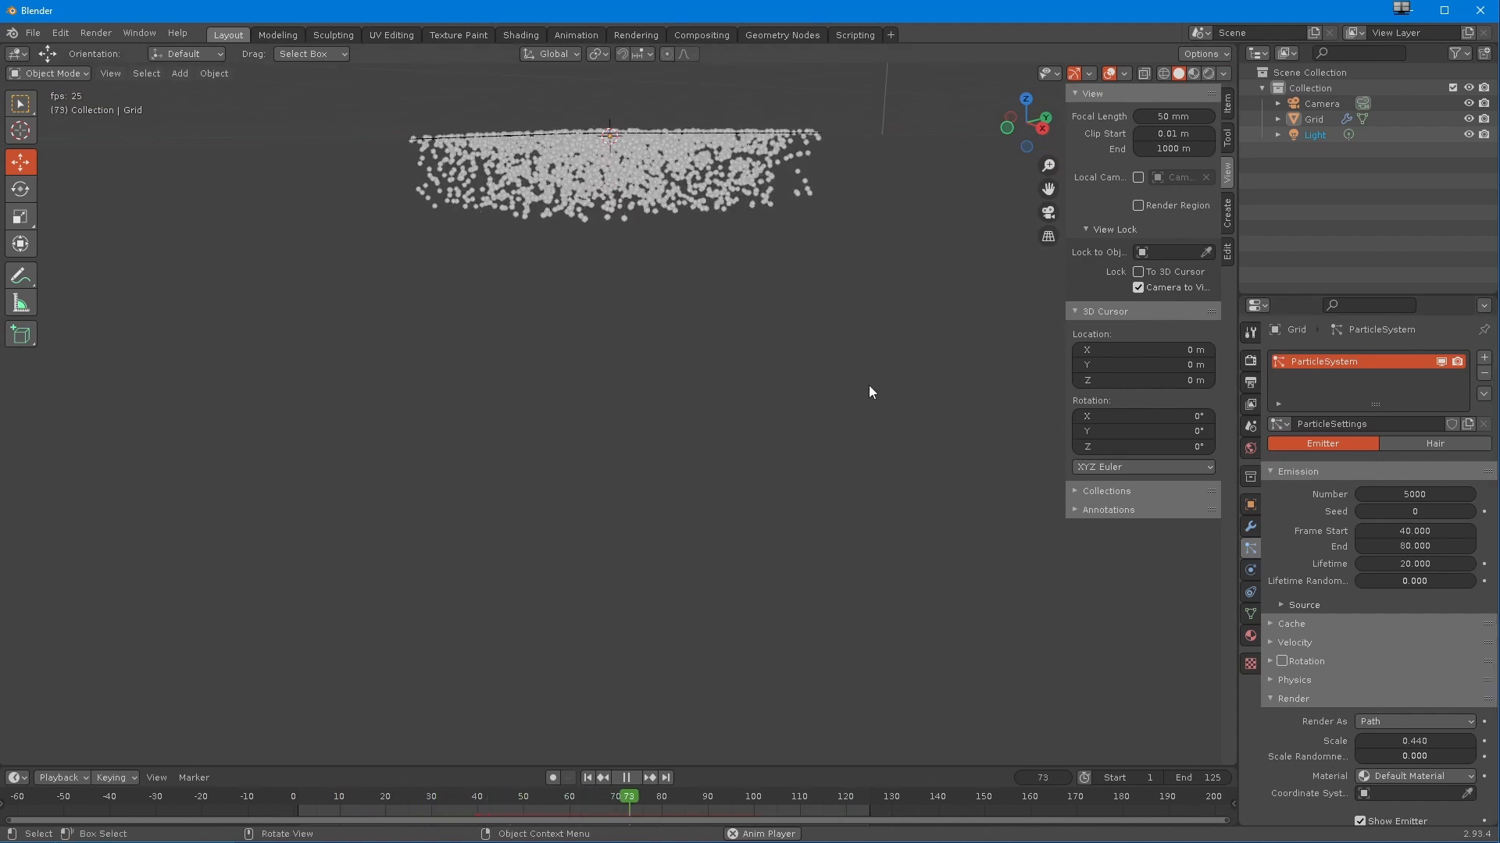
- Set the particle lifetime to 50 and its lifetime randomness to 0.5
left_click(1420, 567)
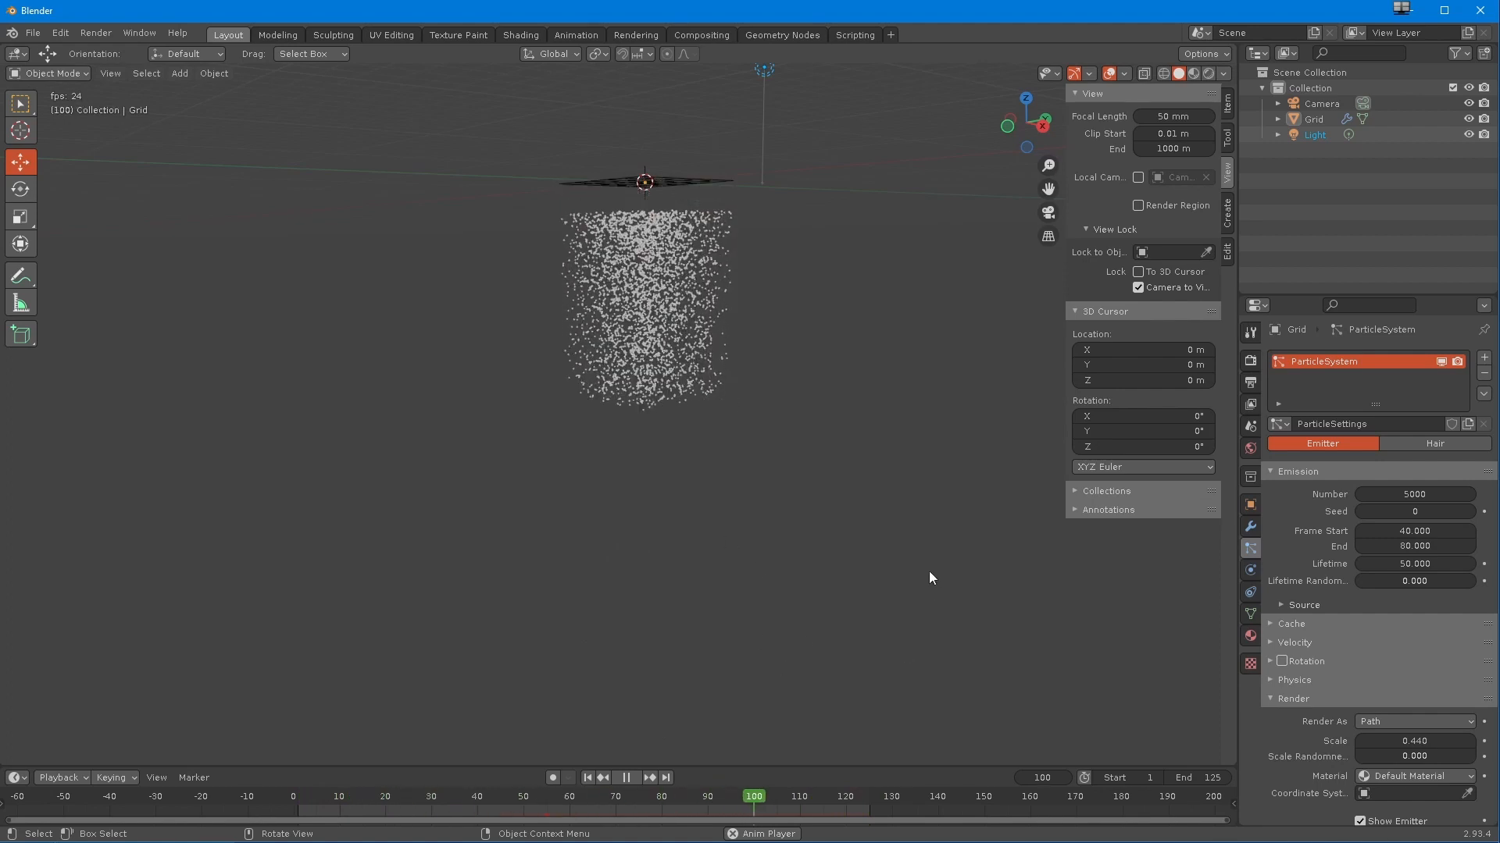
left_click(1419, 579)
type("0.5")
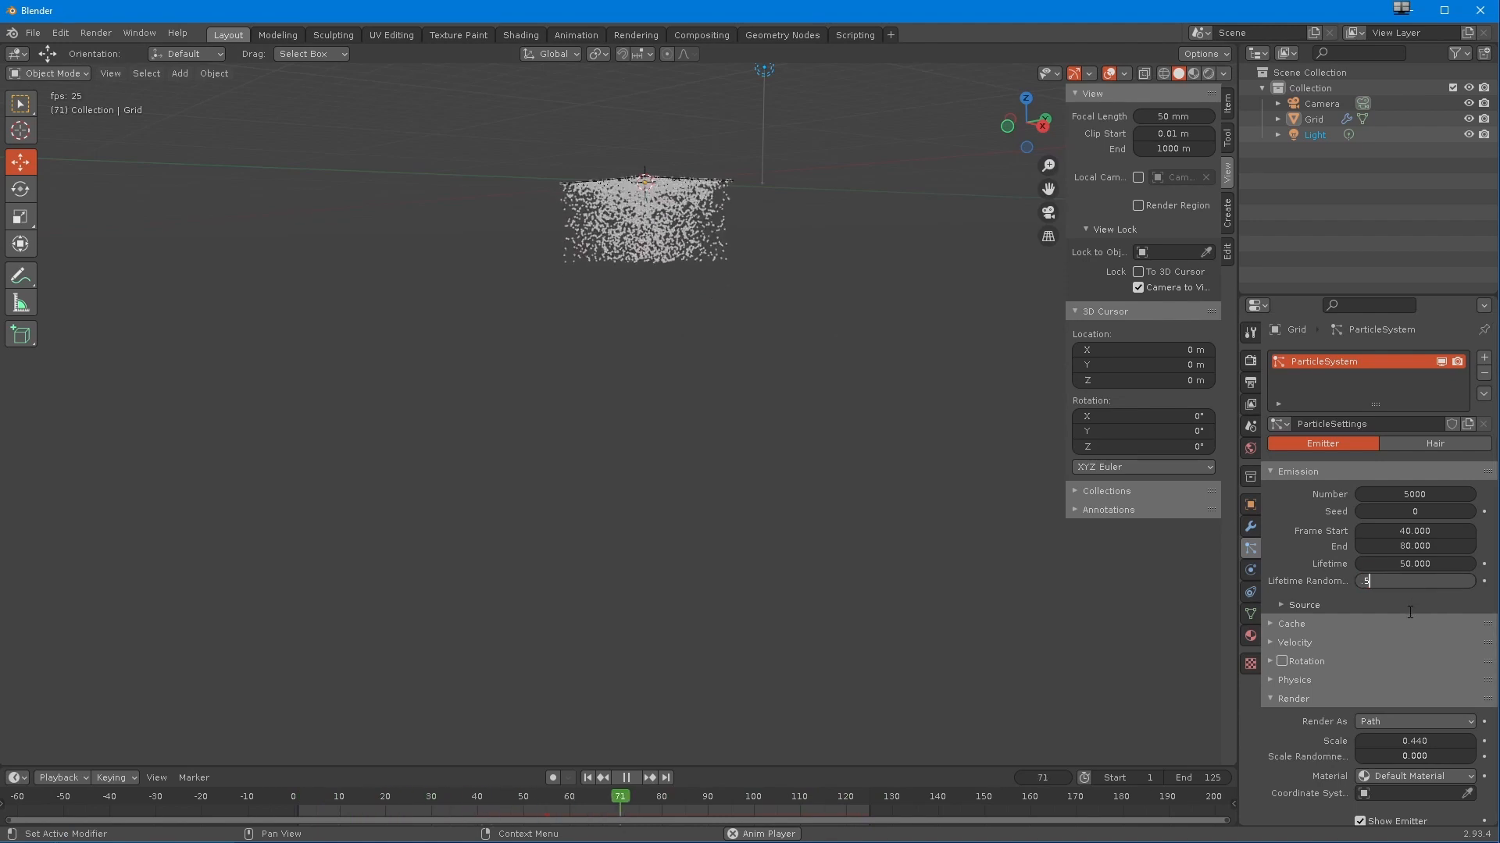
key("Return")
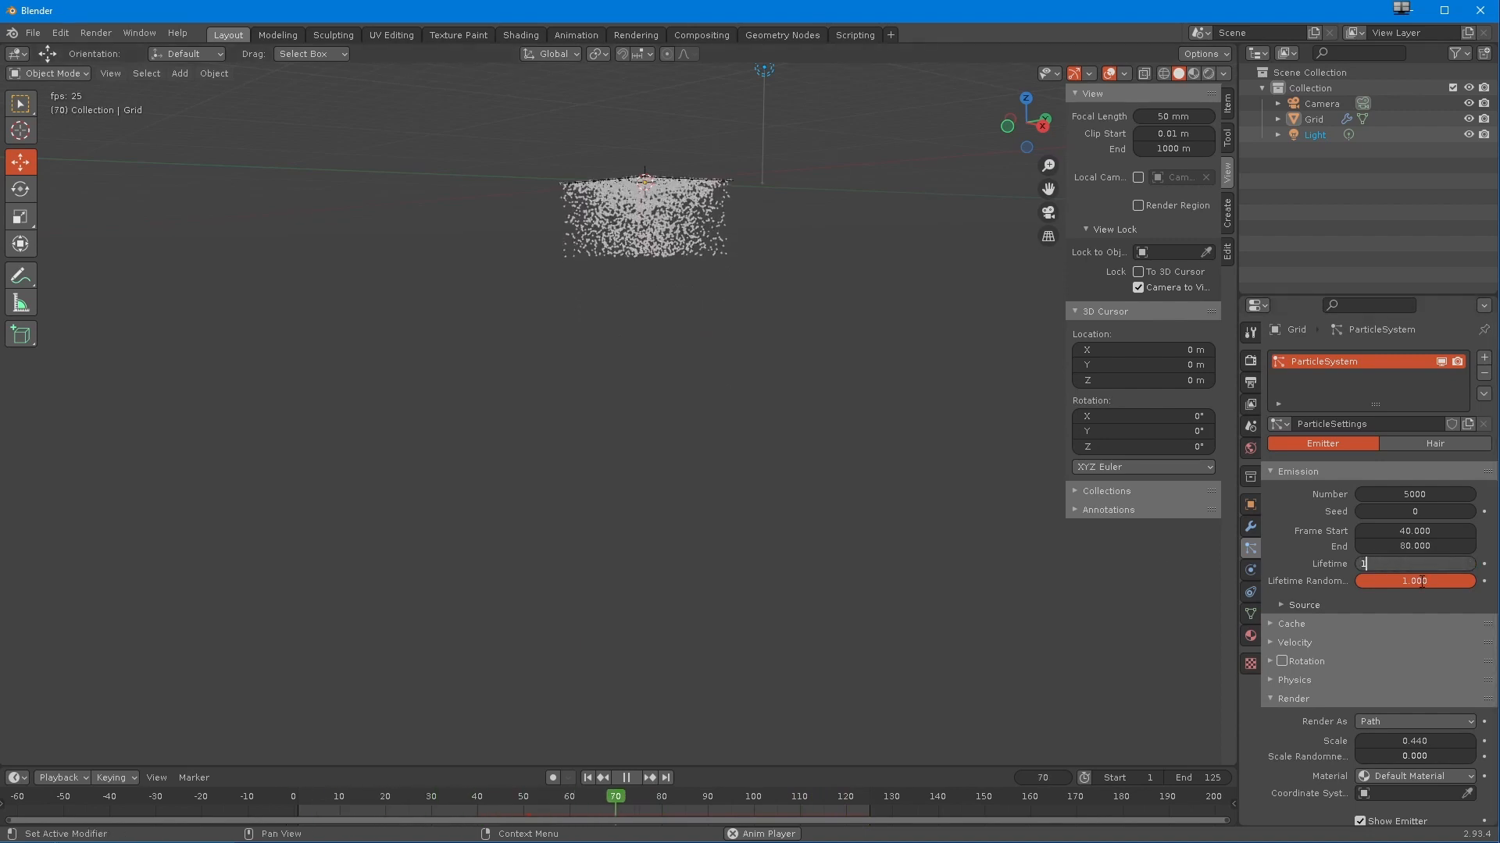
- Try particle lifetimes of 120 and 50 during playback, and set the lifetime to 100
type("20")
key("Return")
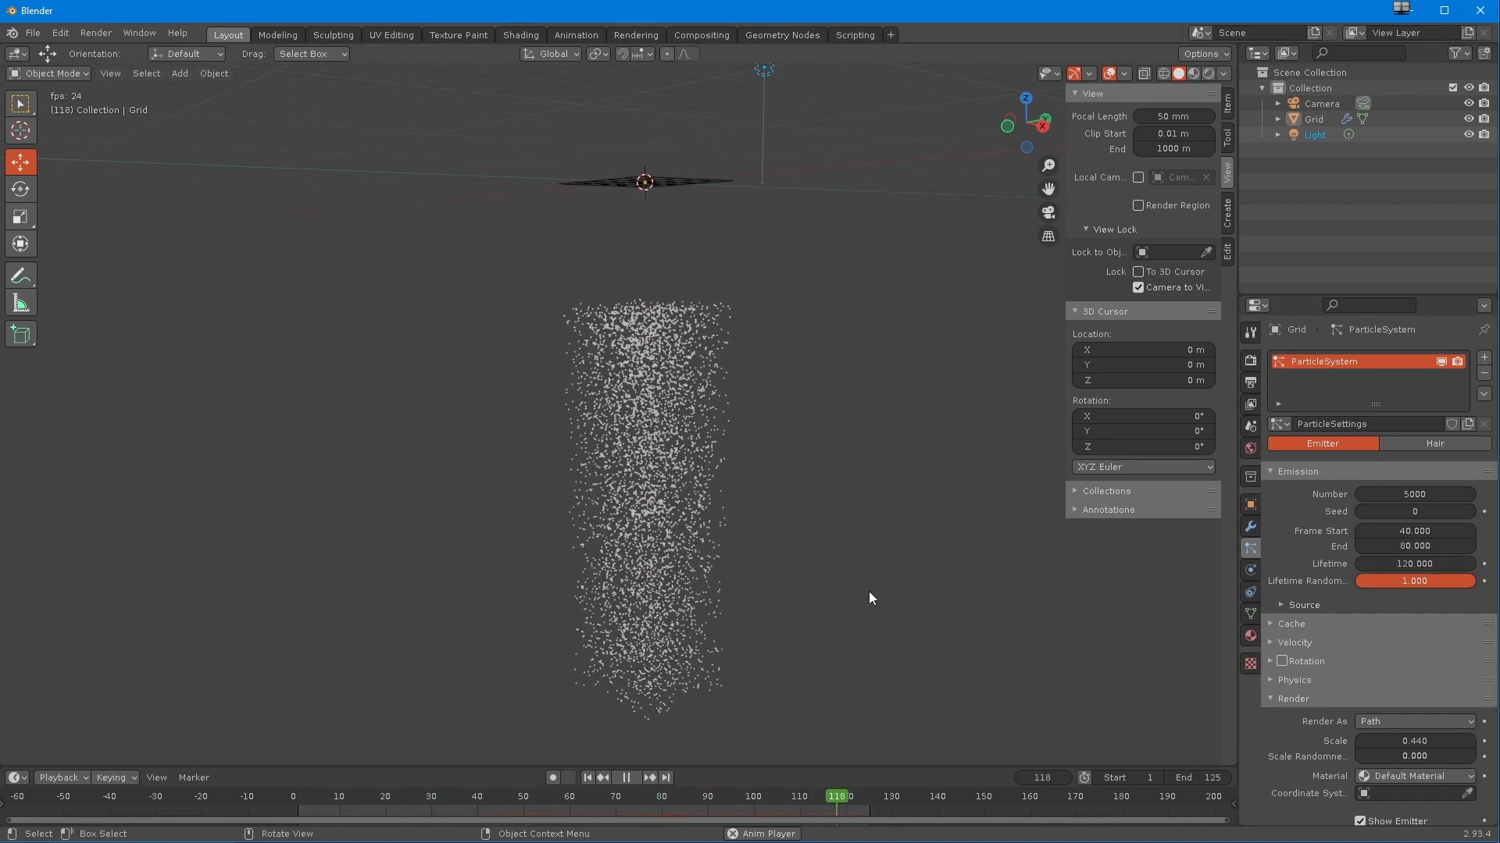
middle_click_drag(870, 588, 837, 633, "ctrl")
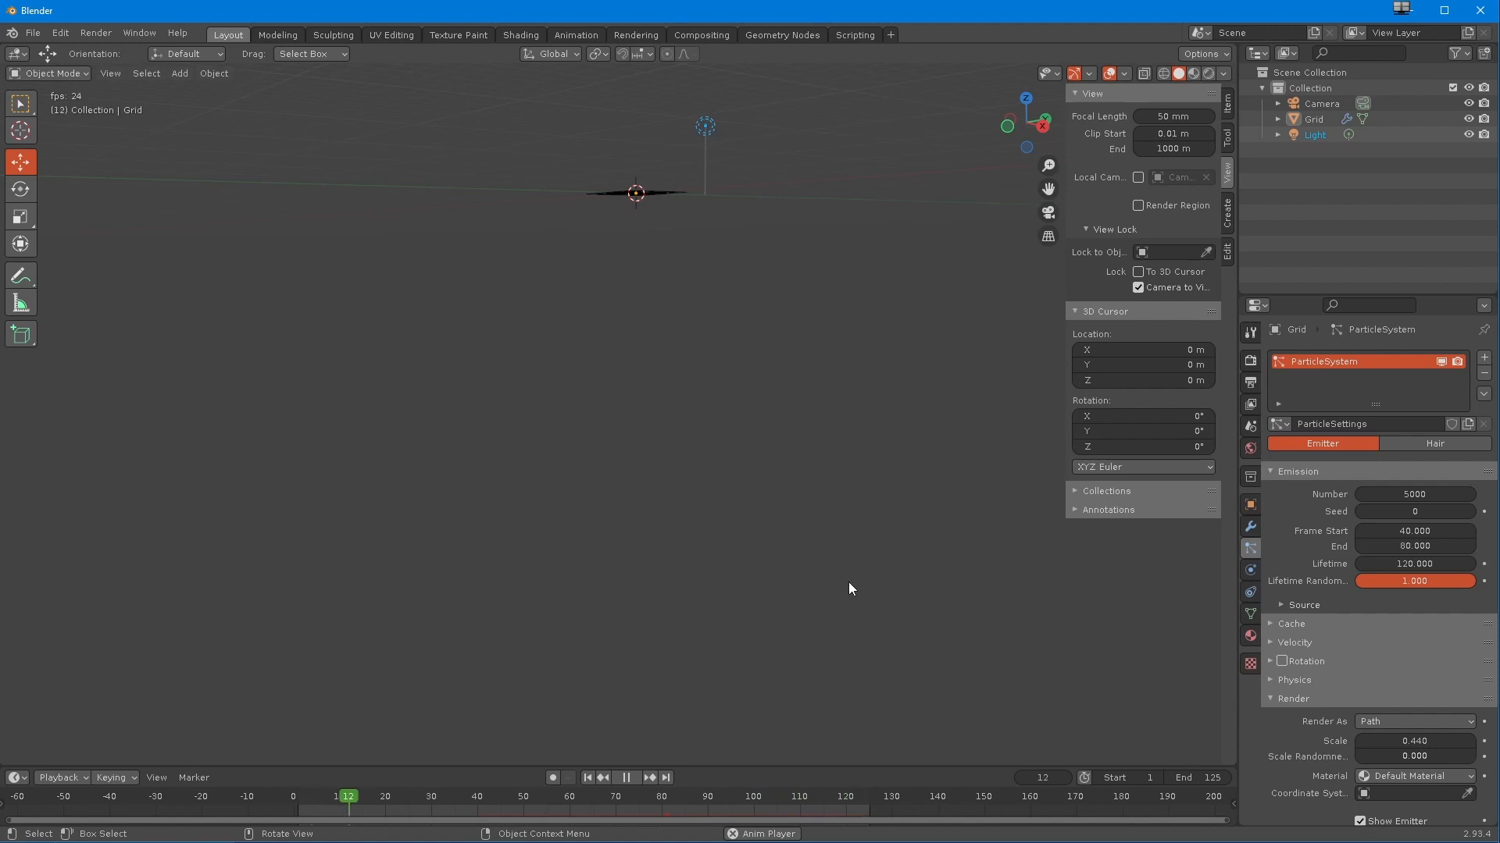
left_click(1423, 566)
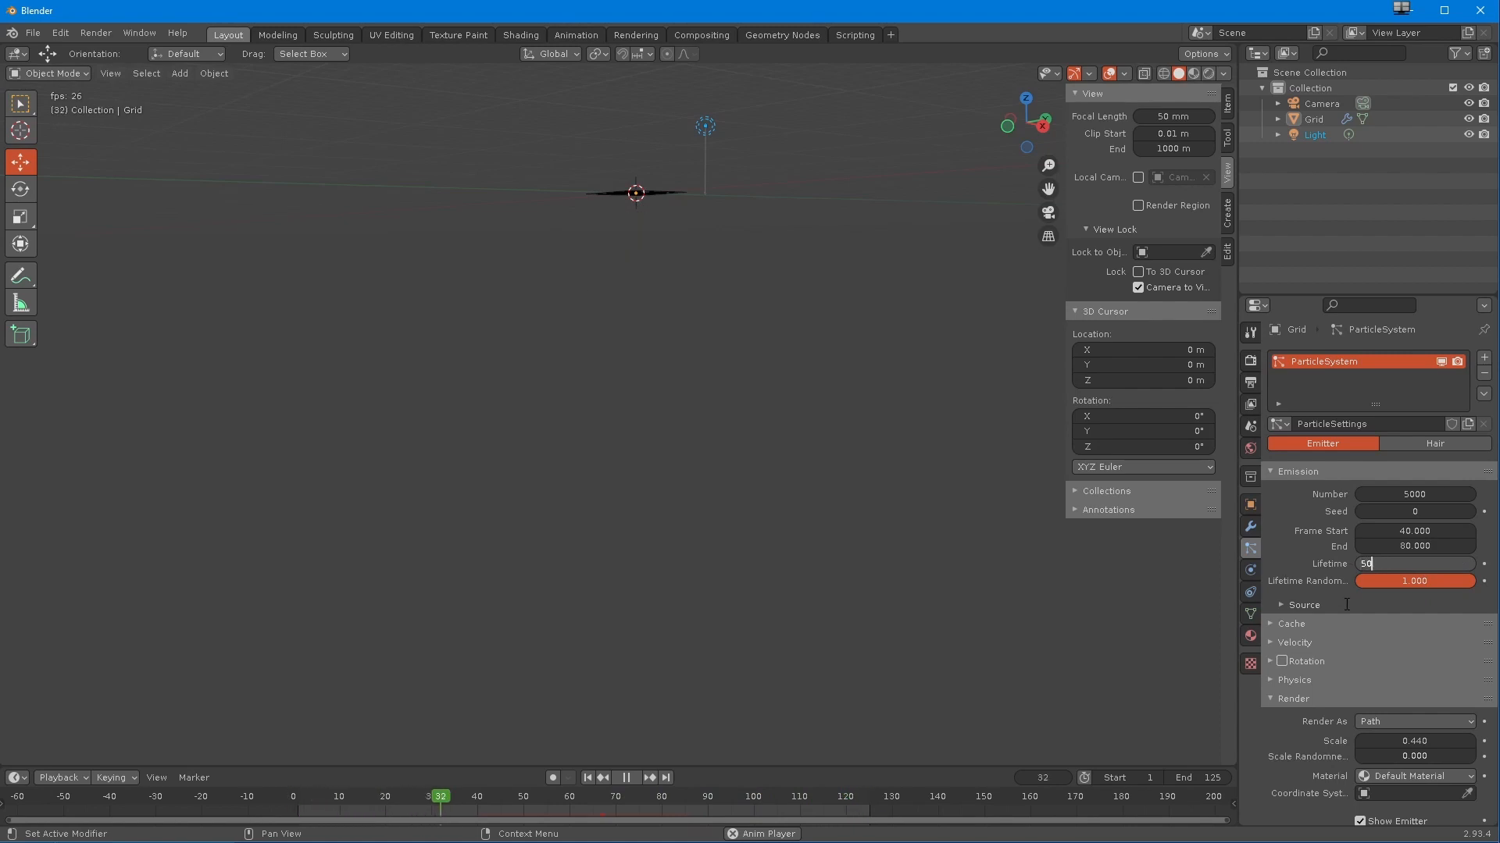
key("Return")
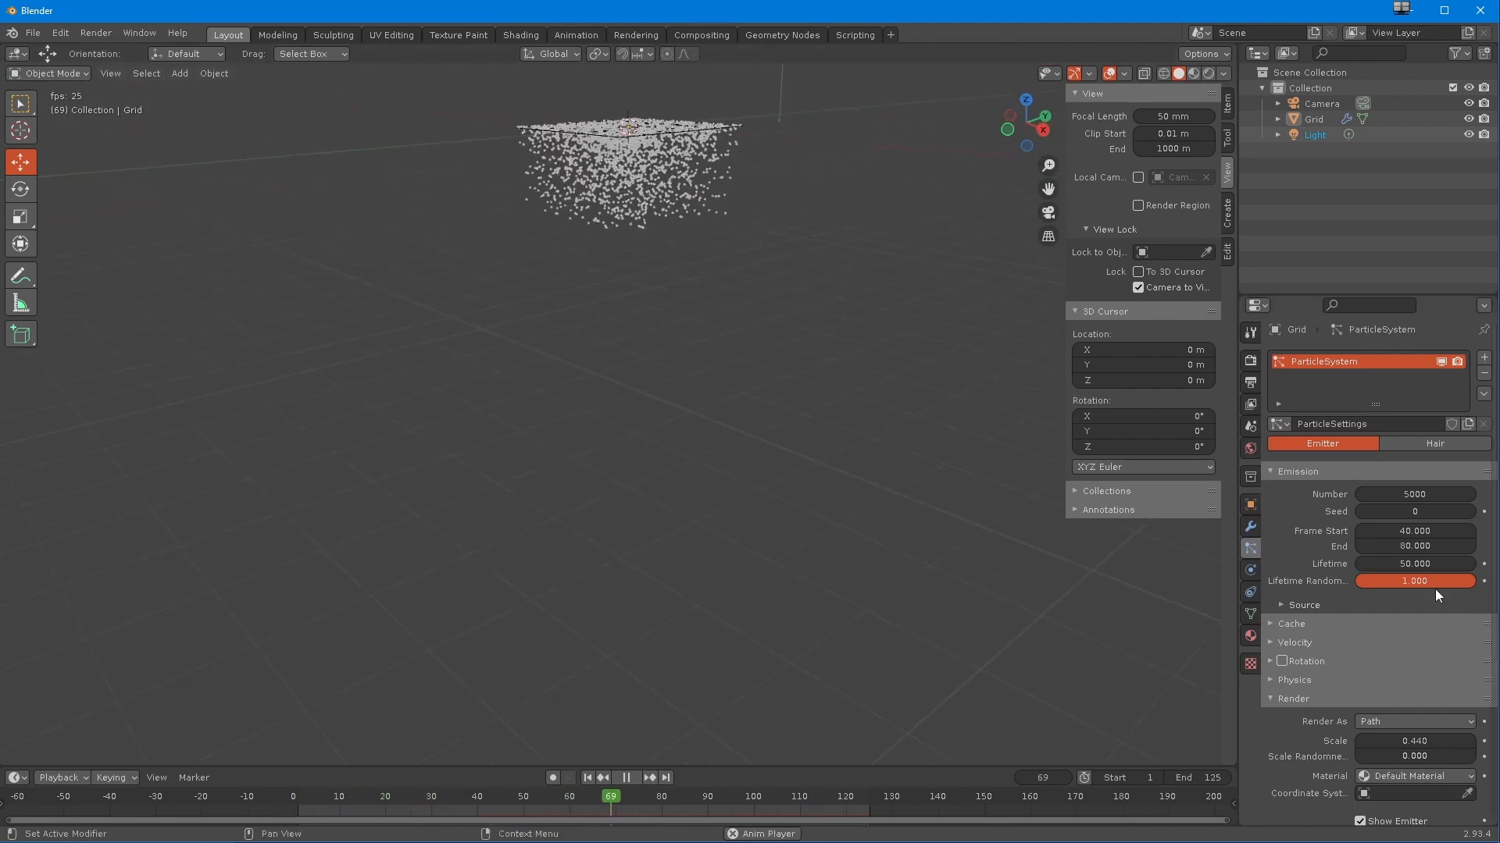
left_click(1398, 564)
type("100")
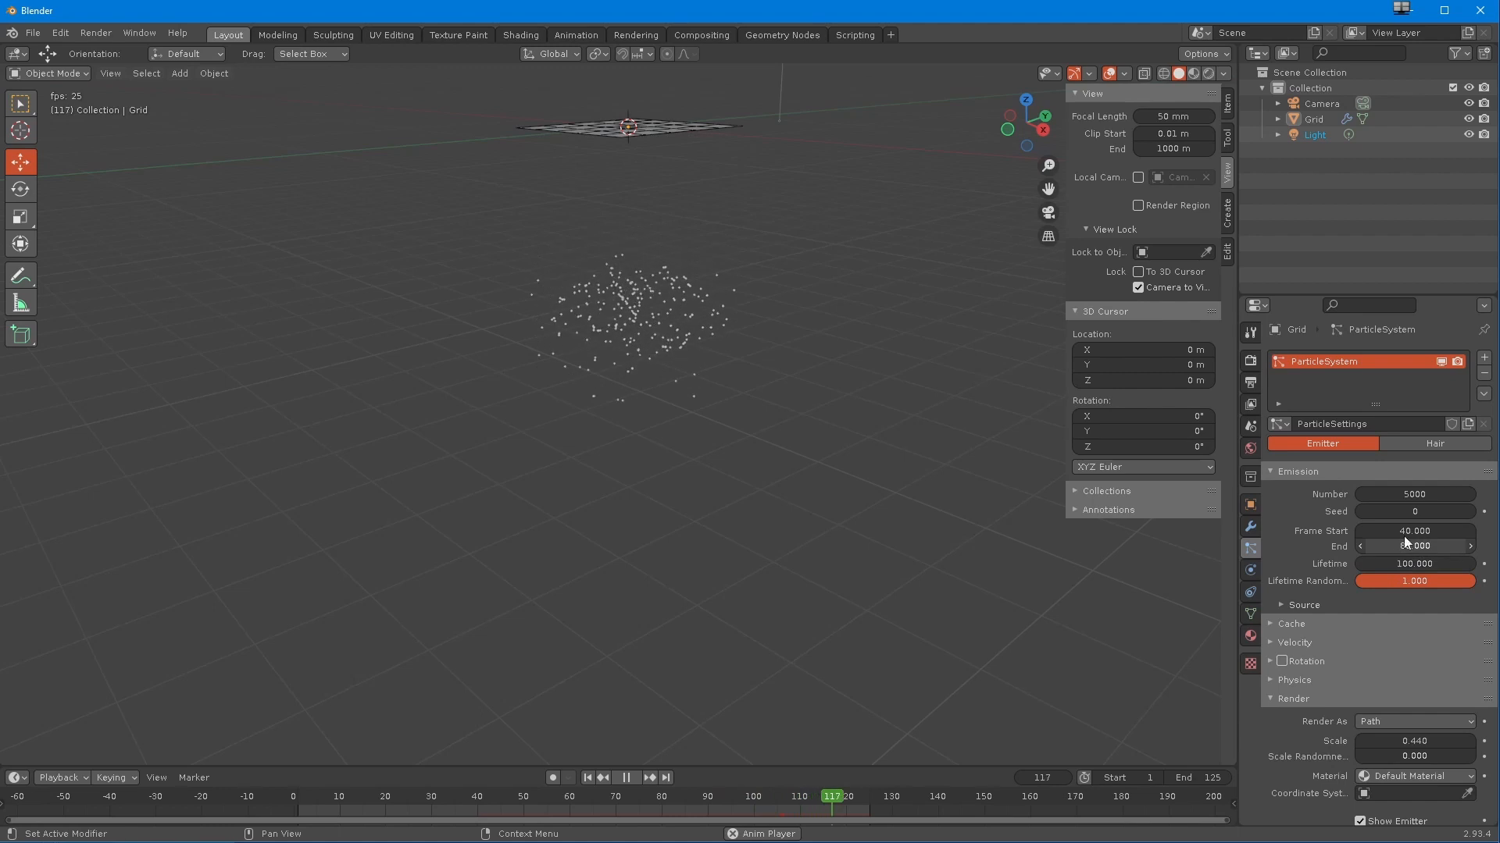
- Set the particle emission to start at frame 1 and end at frame 125
type("1")
key("BackSpace")
type("125")
key("Return")
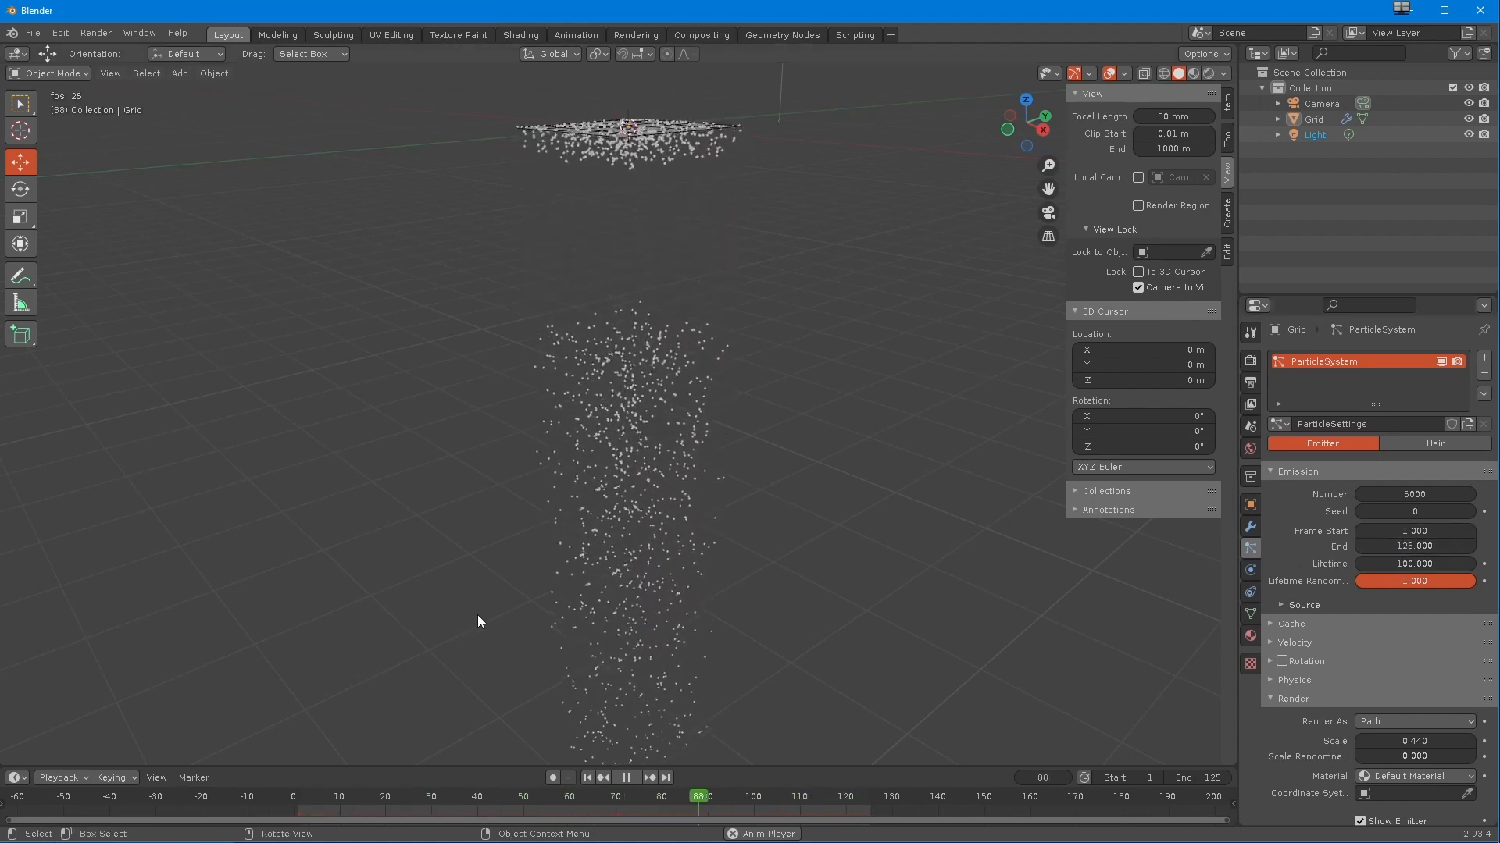
- Expand the Source settings of the particle emission while the animation plays
middle_click_drag(480, 526, 464, 703, "shift")
scroll(508, 572, "up", 4)
middle_click_drag(508, 528, 503, 627, "shift")
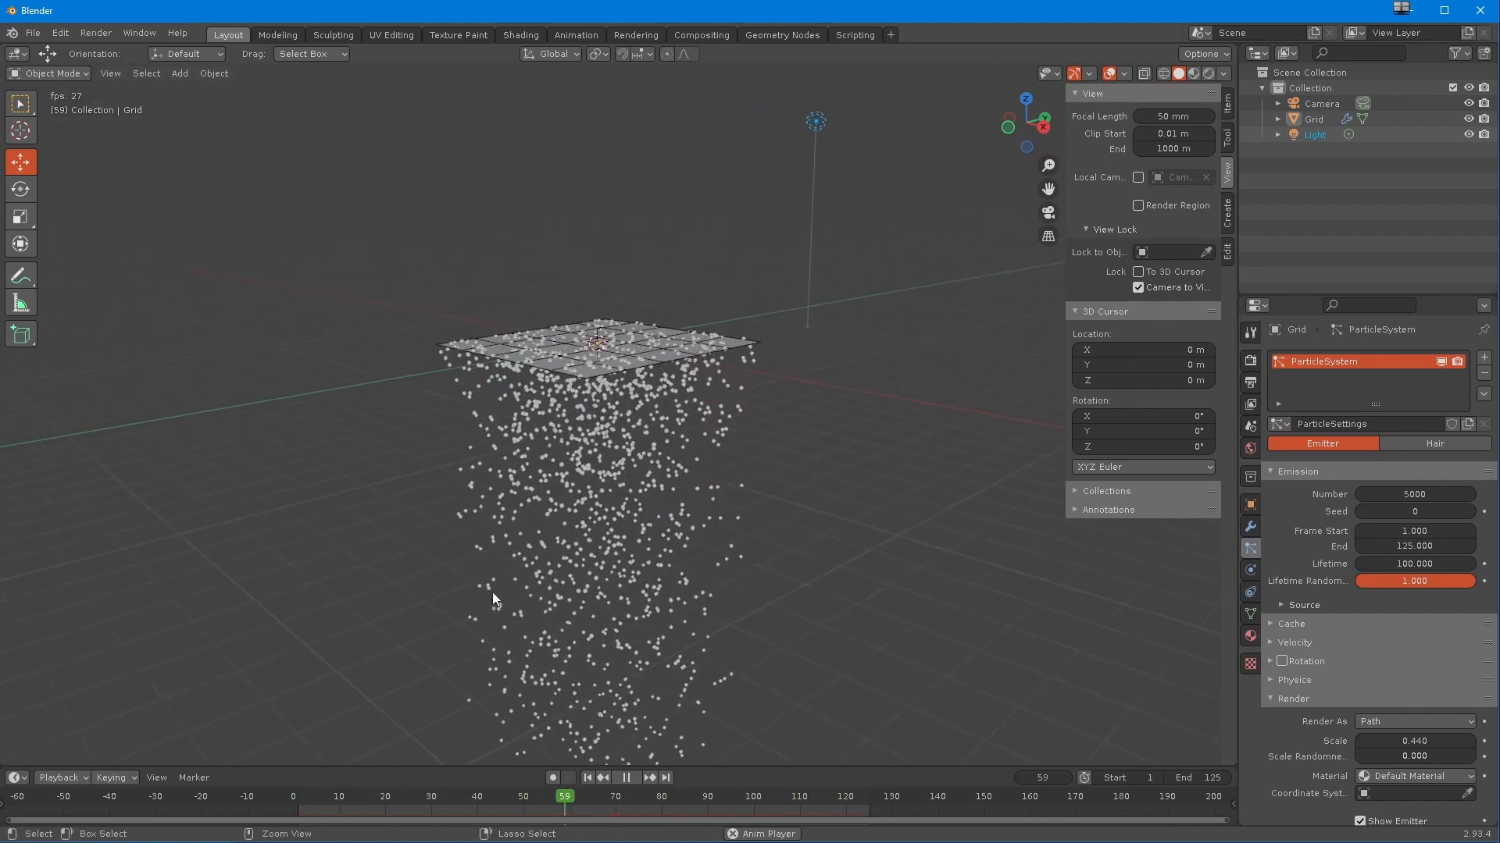
left_click(1278, 606)
left_click(1279, 611)
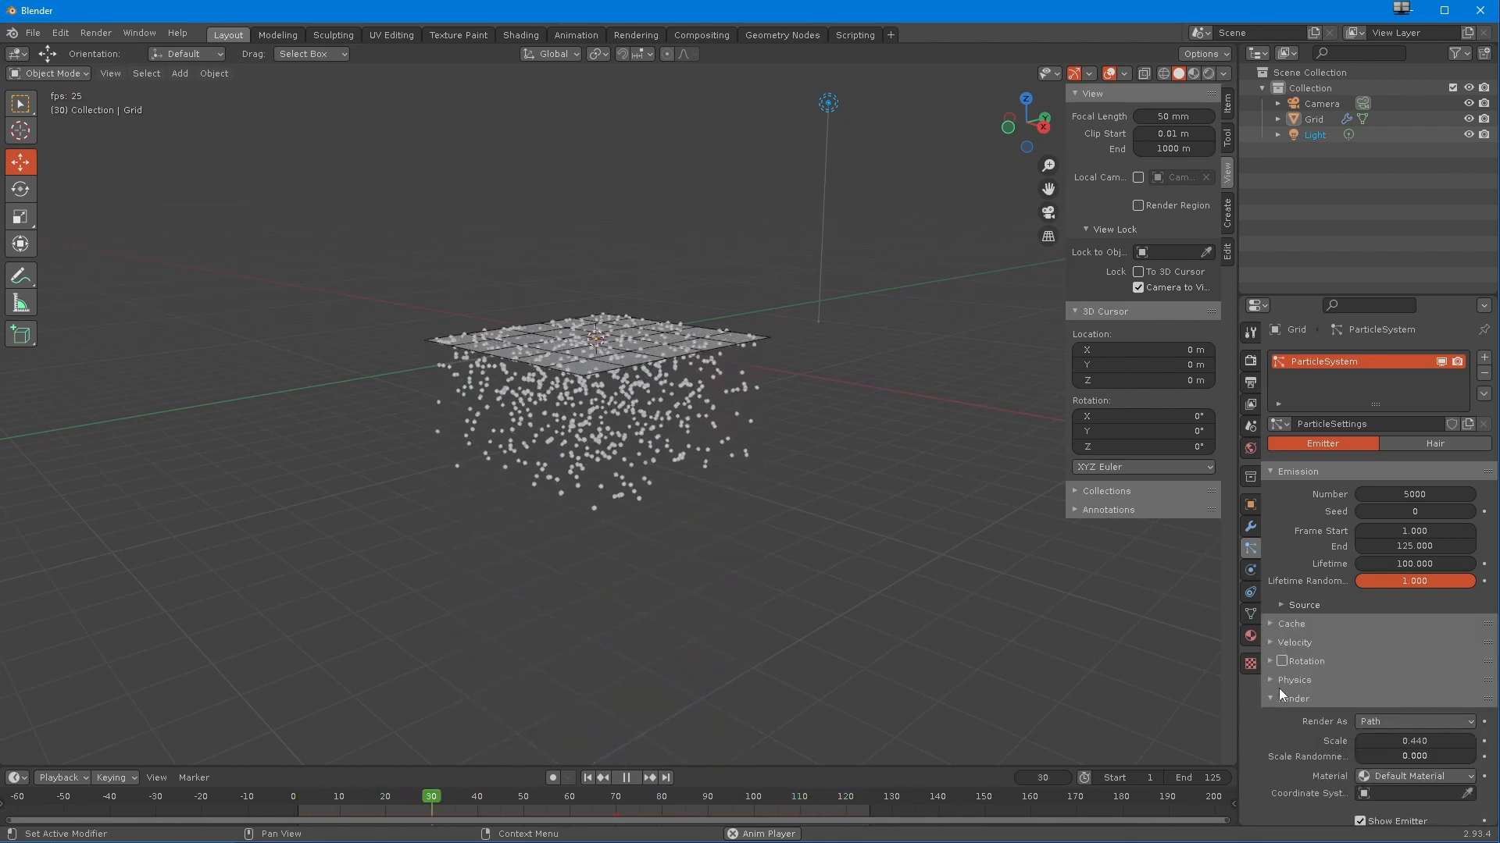
middle_click_drag(625, 524, 626, 545)
scroll(626, 545, "up", 3)
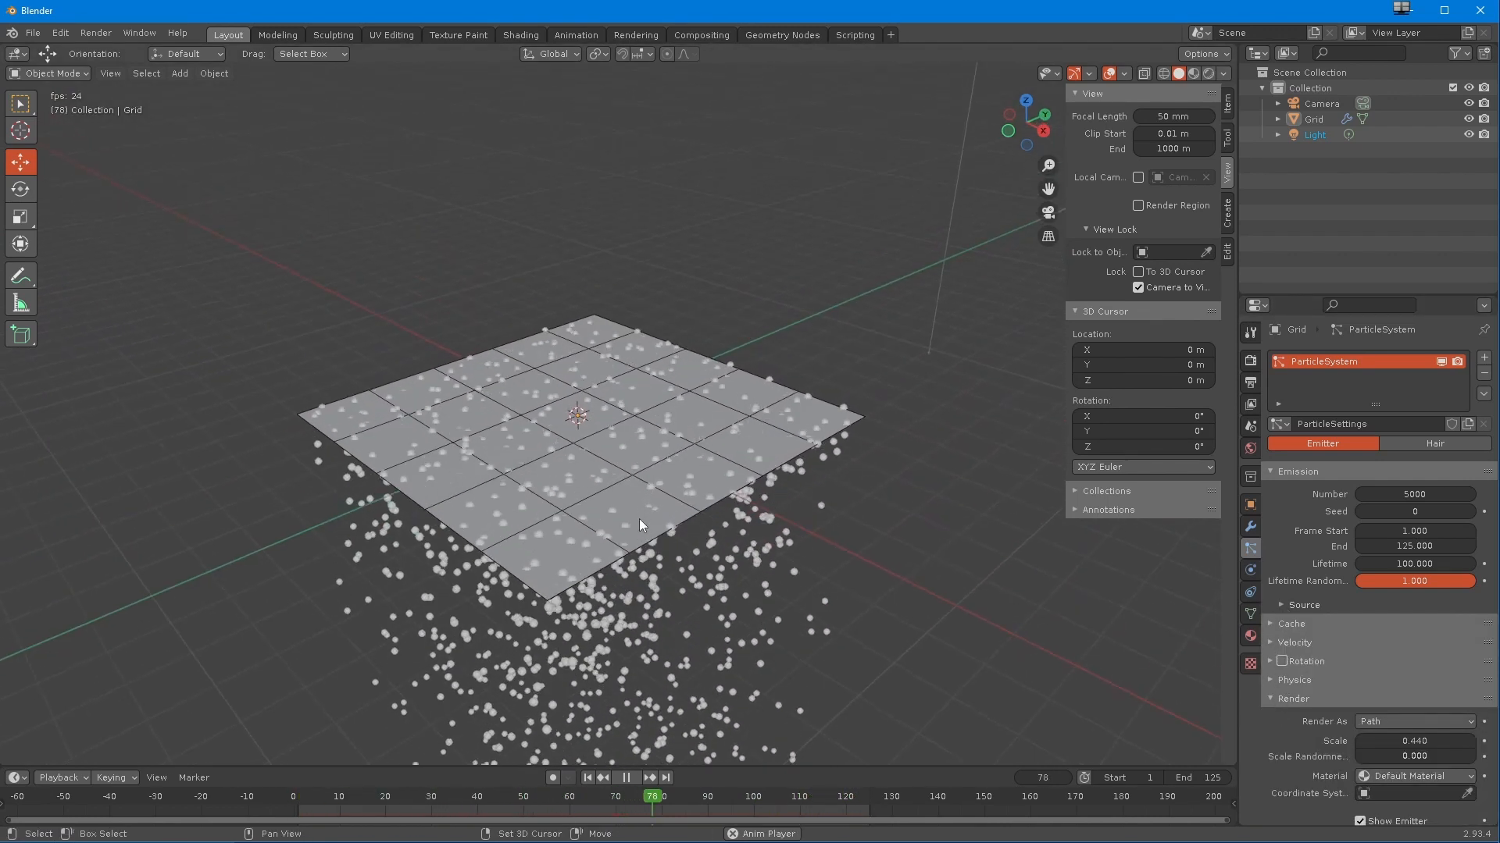
scroll(632, 492, "up", 2)
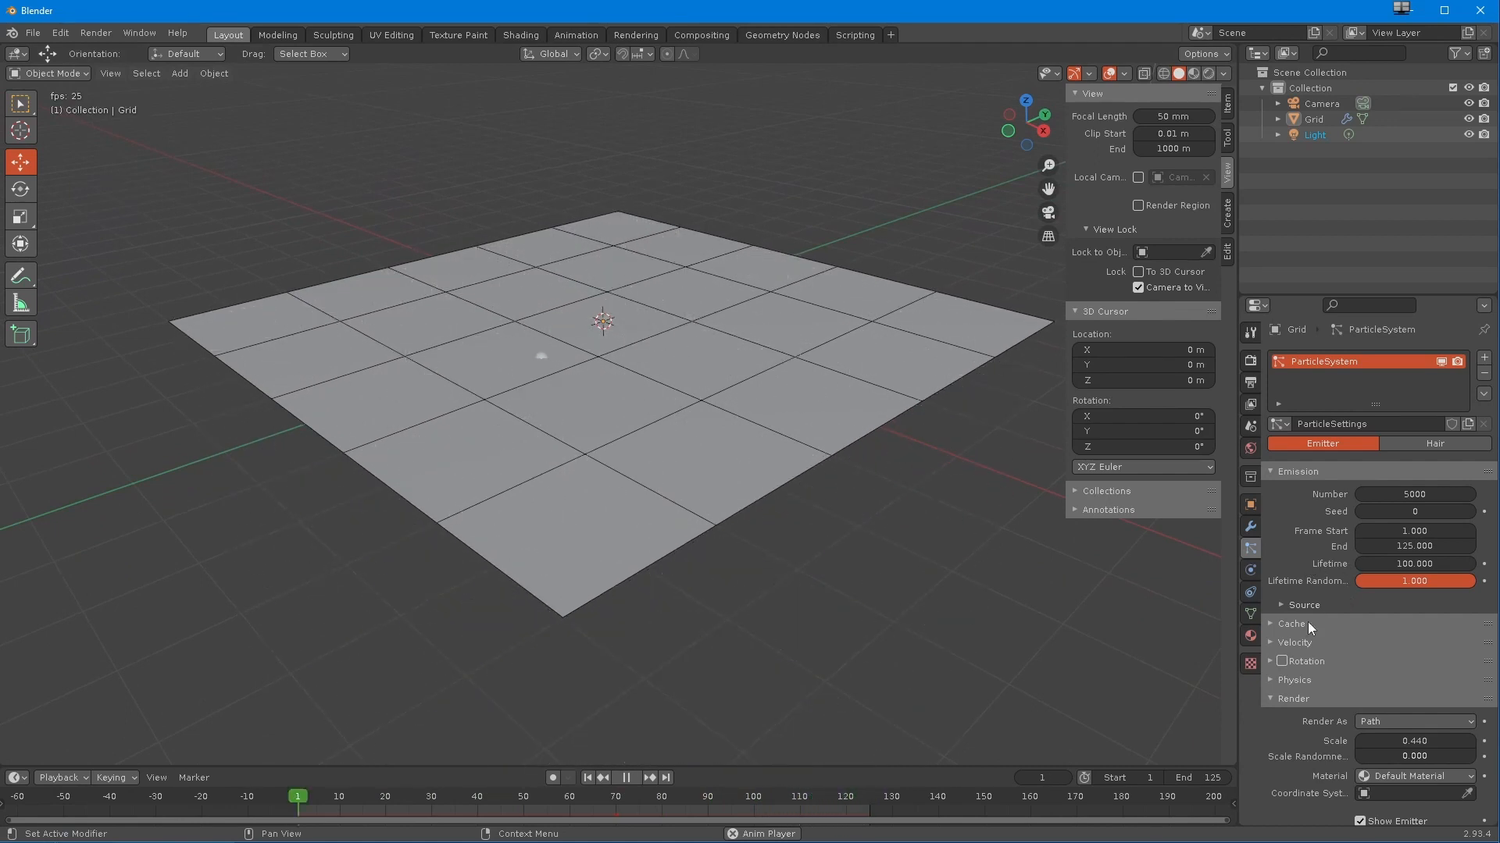
left_click(1279, 607)
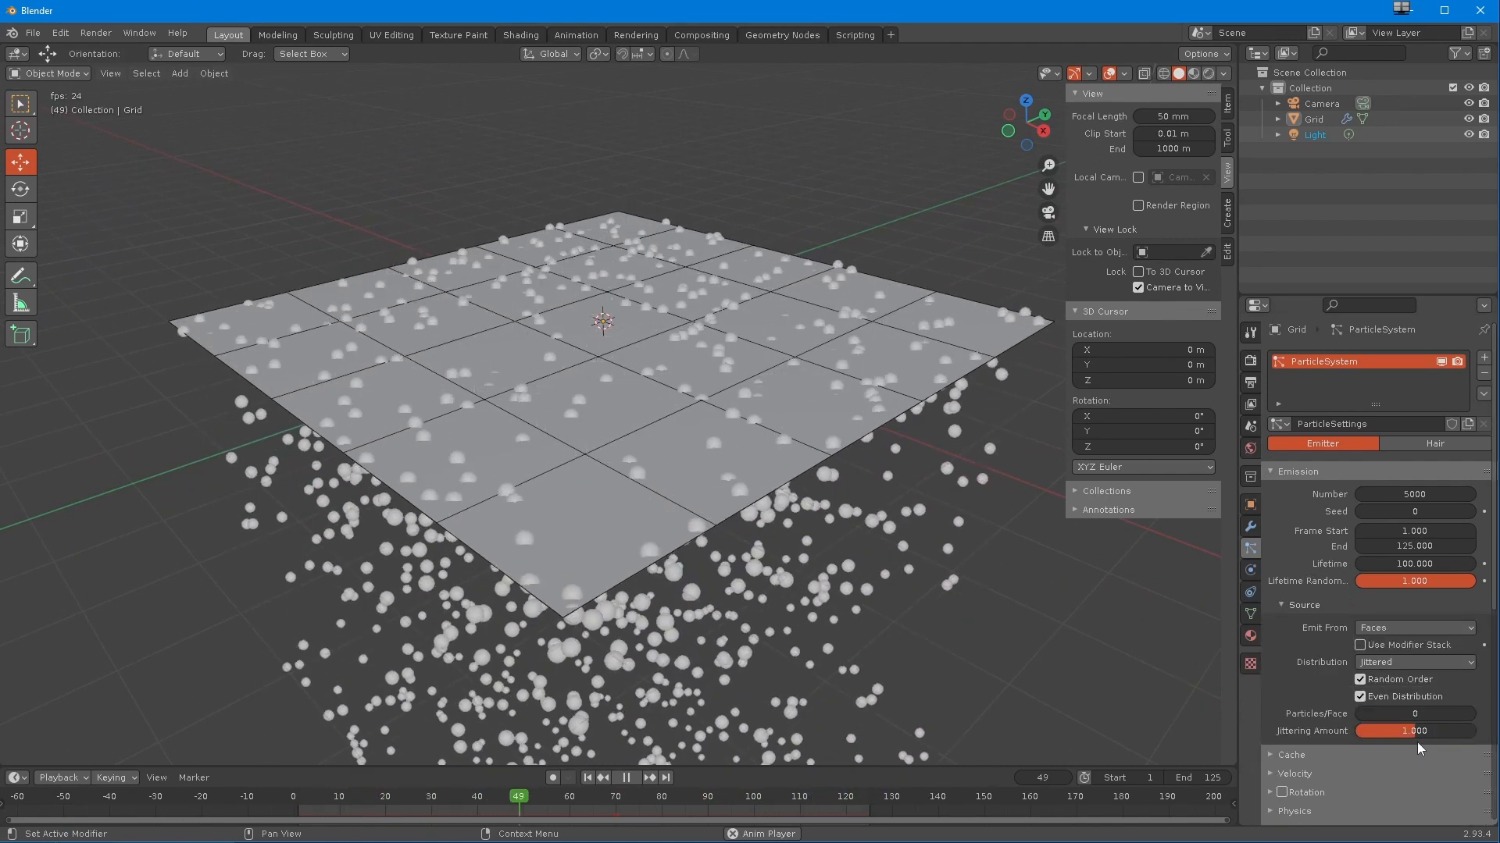
- Try the Random distribution for the emission source and set the distribution to Grid
middle_click_drag(936, 593, 498, 604)
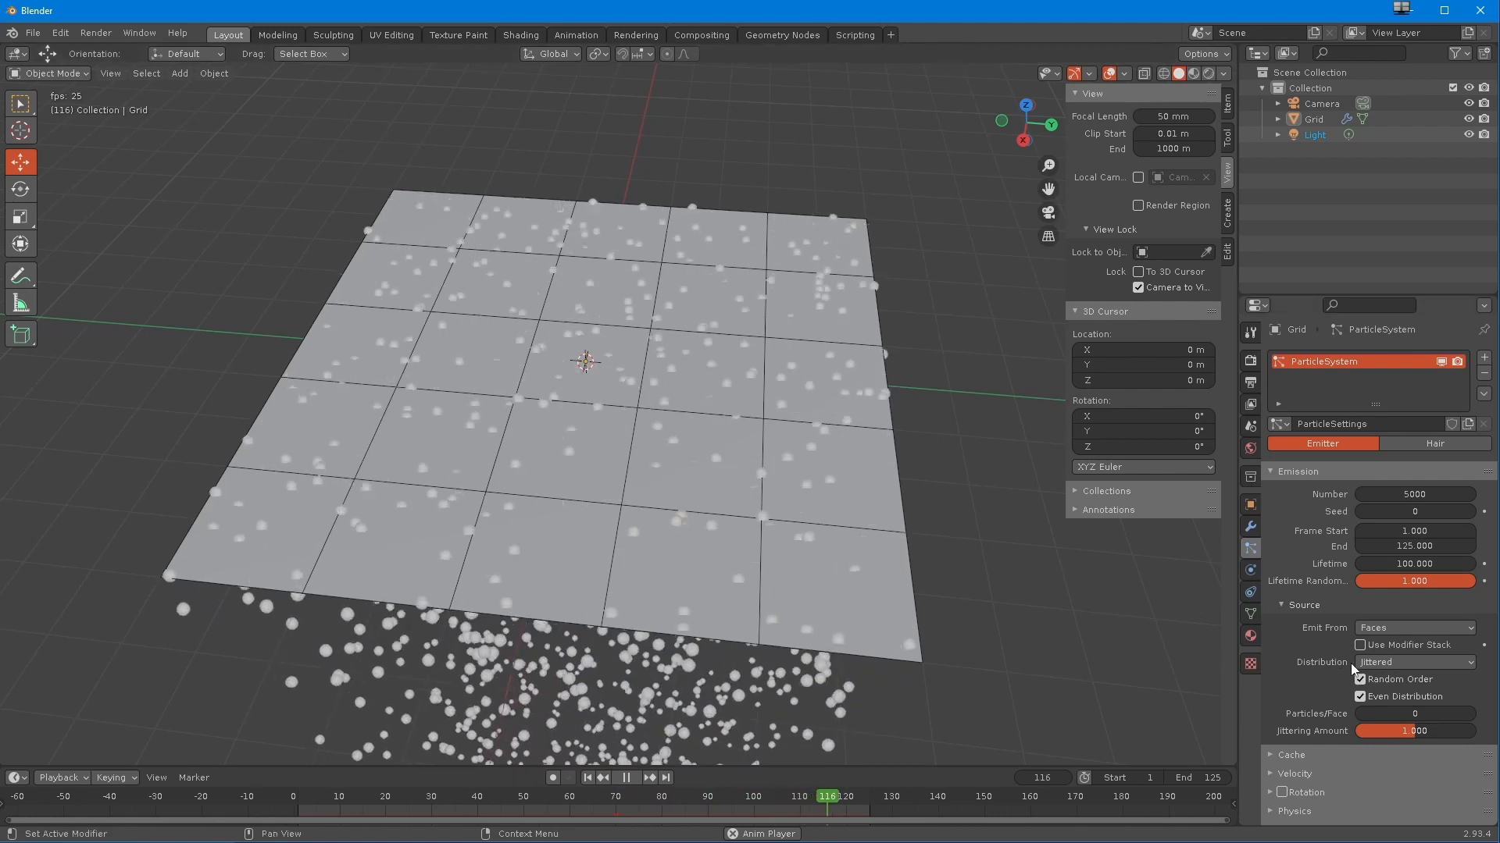
left_click(1375, 662)
left_click(1366, 699)
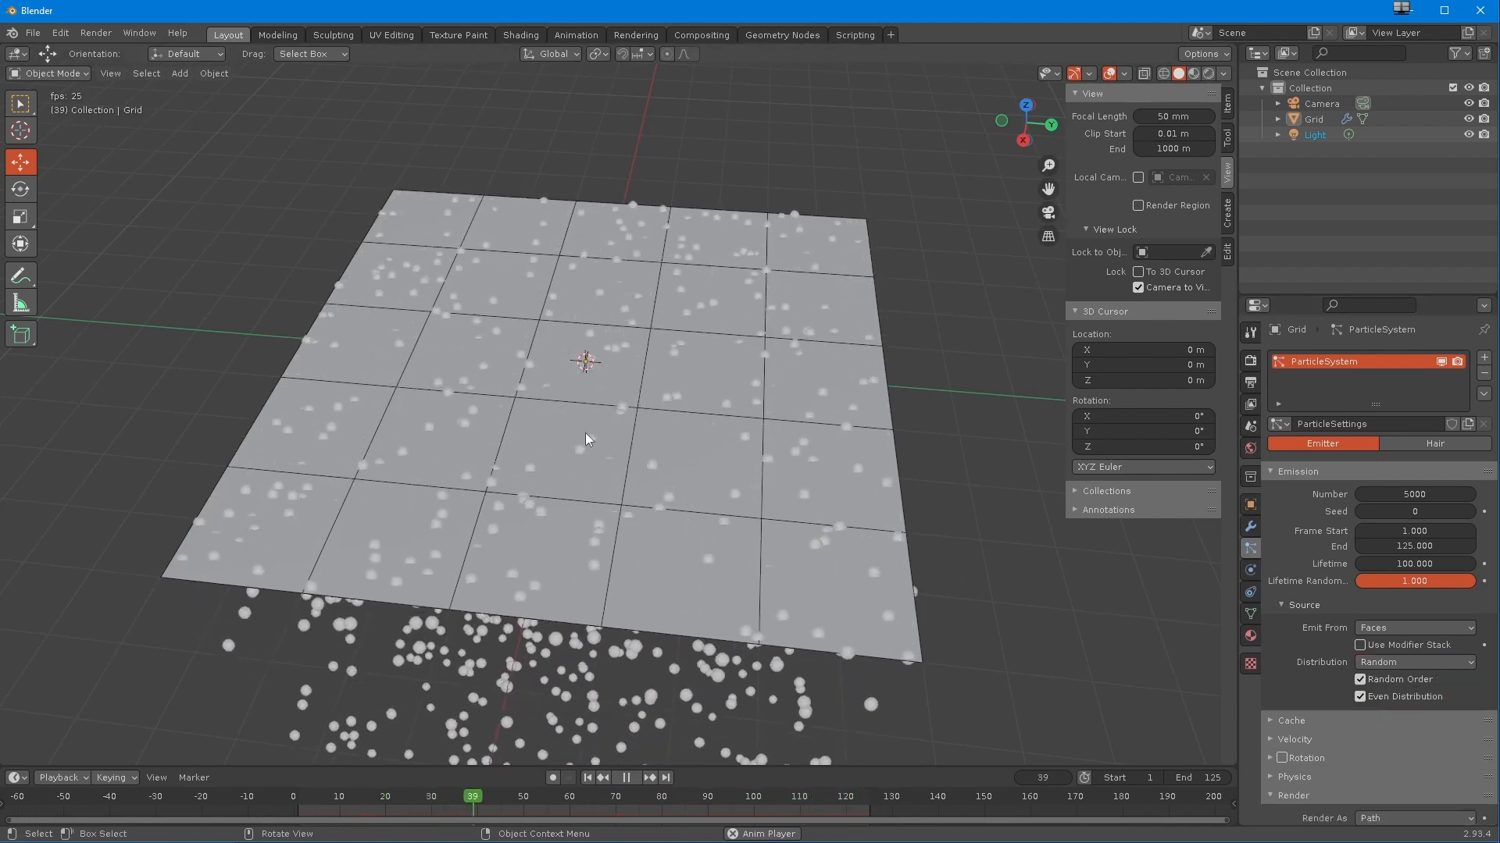
left_click(1372, 663)
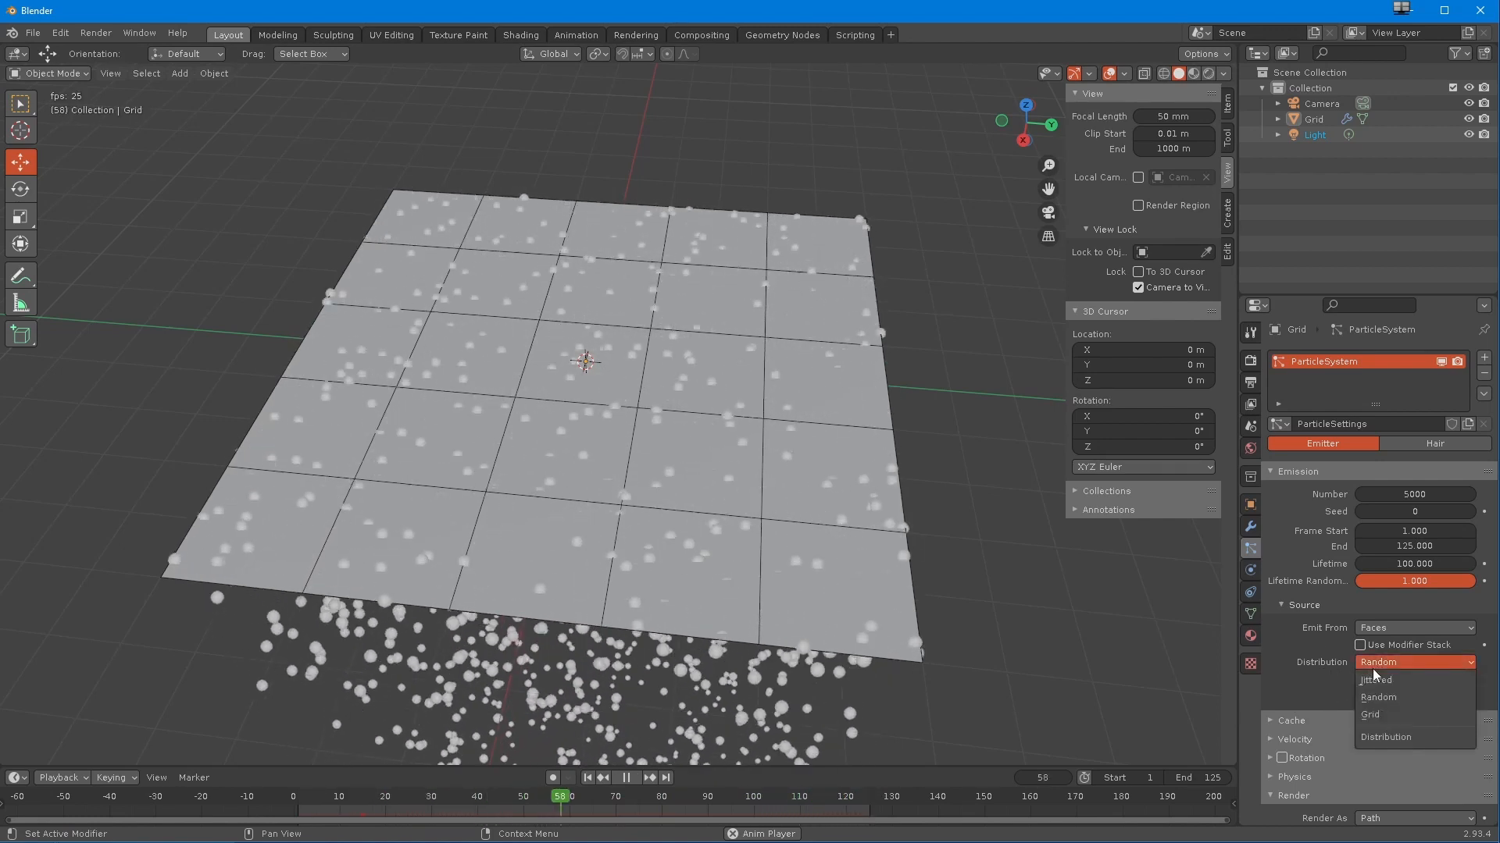
left_click(1356, 712)
middle_click_drag(950, 545, 772, 513)
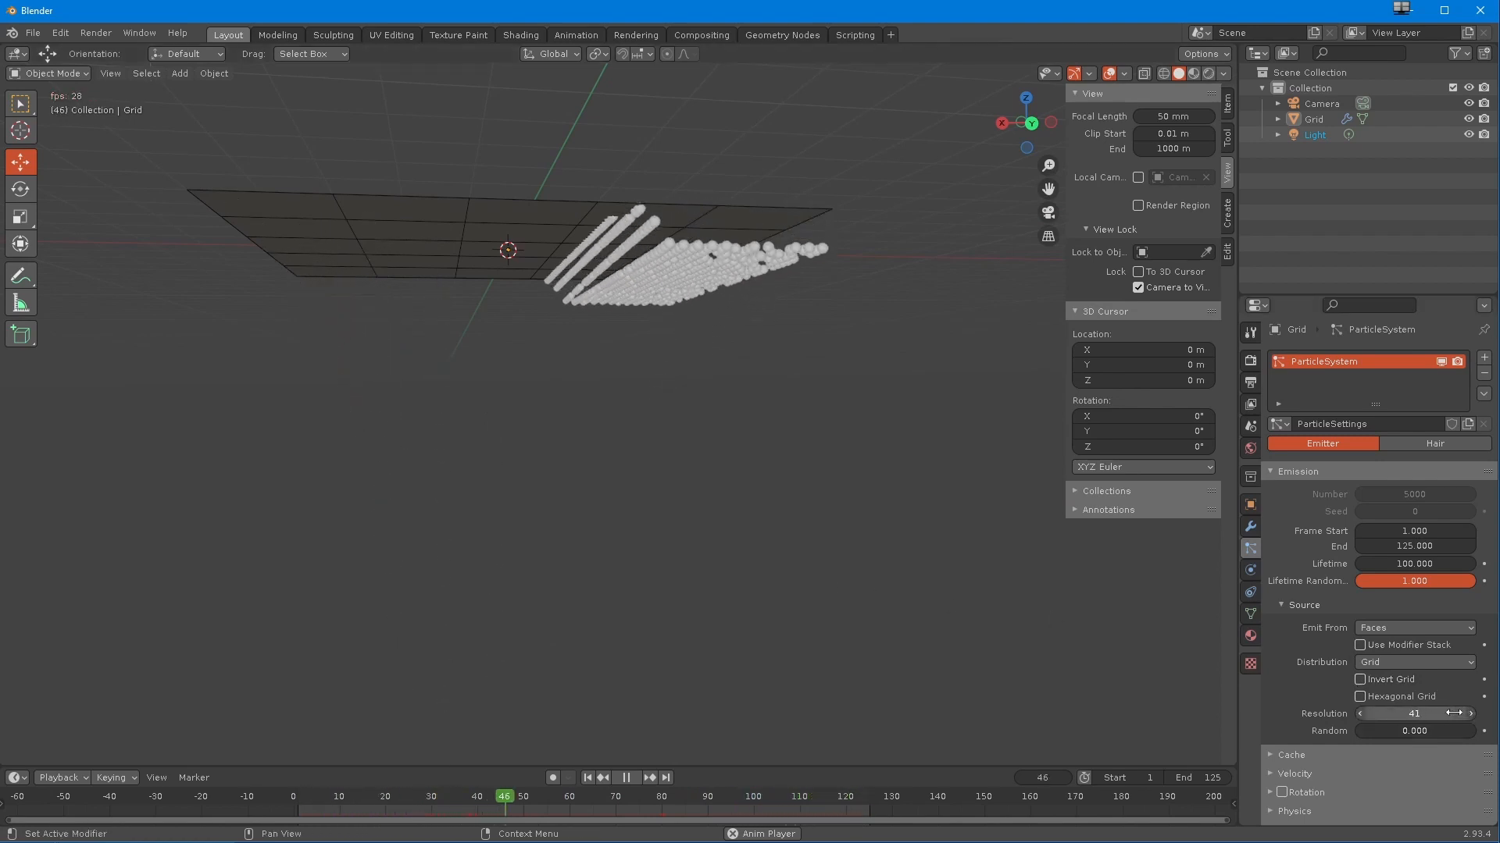
- Set the resolution of the Grid particle distribution to 100
mouse_move(803, 634)
middle_mouse_down()
mouse_move(813, 617)
mouse_move(833, 630)
mouse_move(817, 641)
middle_mouse_up()
double_click(1403, 714)
type("100")
key("Return")
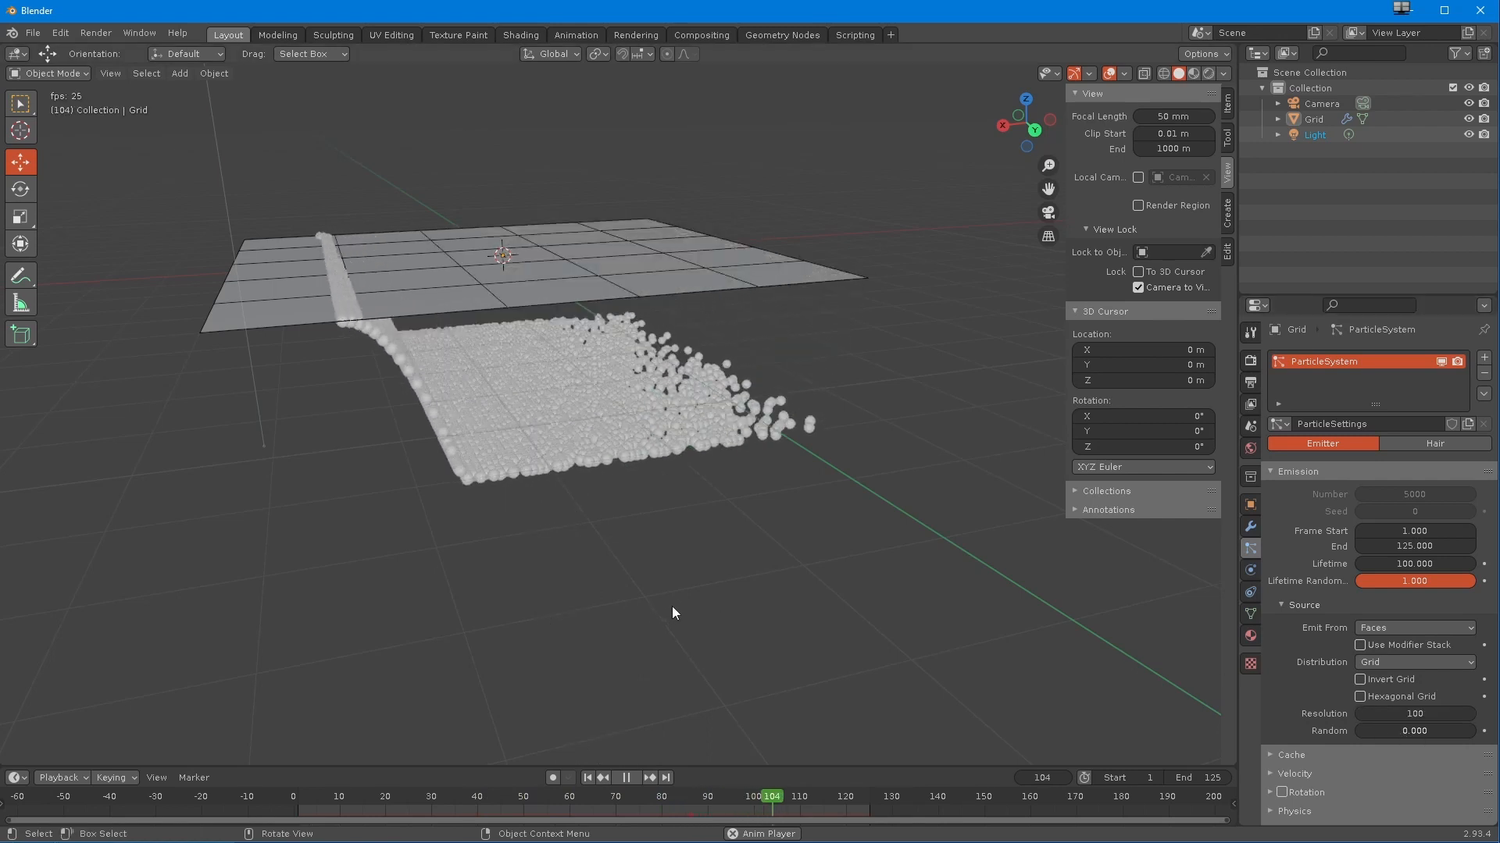
- Inspect the grid-based emission from several angles and set the particle distribution to Random
mouse_move(718, 634)
middle_mouse_down()
mouse_move(626, 620)
mouse_move(615, 639)
mouse_move(706, 659)
mouse_move(761, 649)
mouse_move(751, 627)
mouse_move(813, 639)
mouse_move(700, 649)
middle_mouse_up()
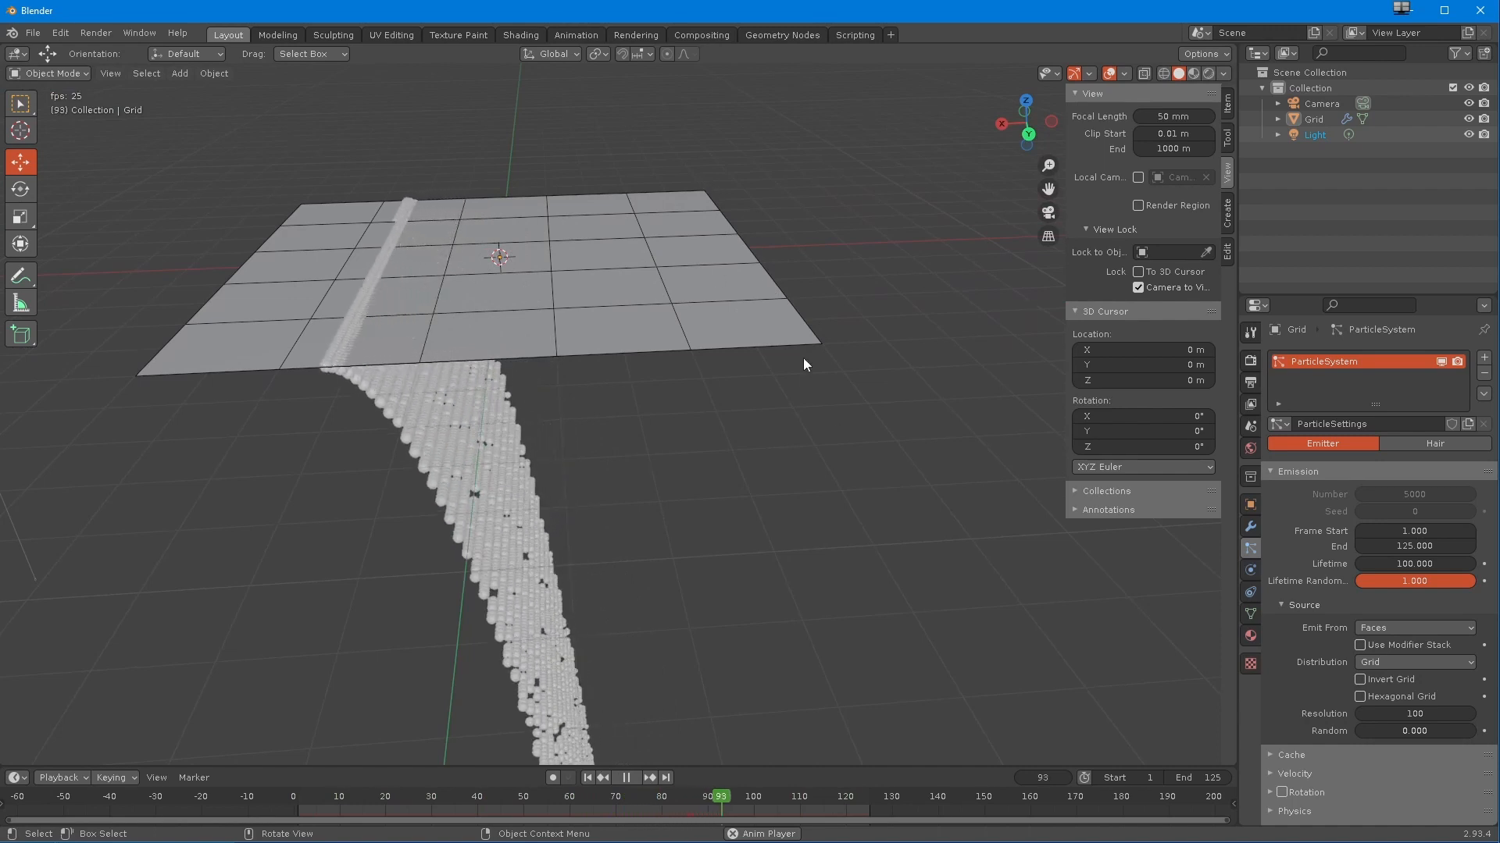
mouse_move(452, 480)
middle_mouse_down()
mouse_move(421, 438)
mouse_move(536, 461)
mouse_move(418, 462)
mouse_move(328, 409)
mouse_move(285, 263)
mouse_move(307, 357)
mouse_move(459, 469)
mouse_move(522, 400)
mouse_move(483, 518)
mouse_move(462, 482)
mouse_move(392, 475)
mouse_move(463, 478)
middle_mouse_up()
left_click(1365, 663)
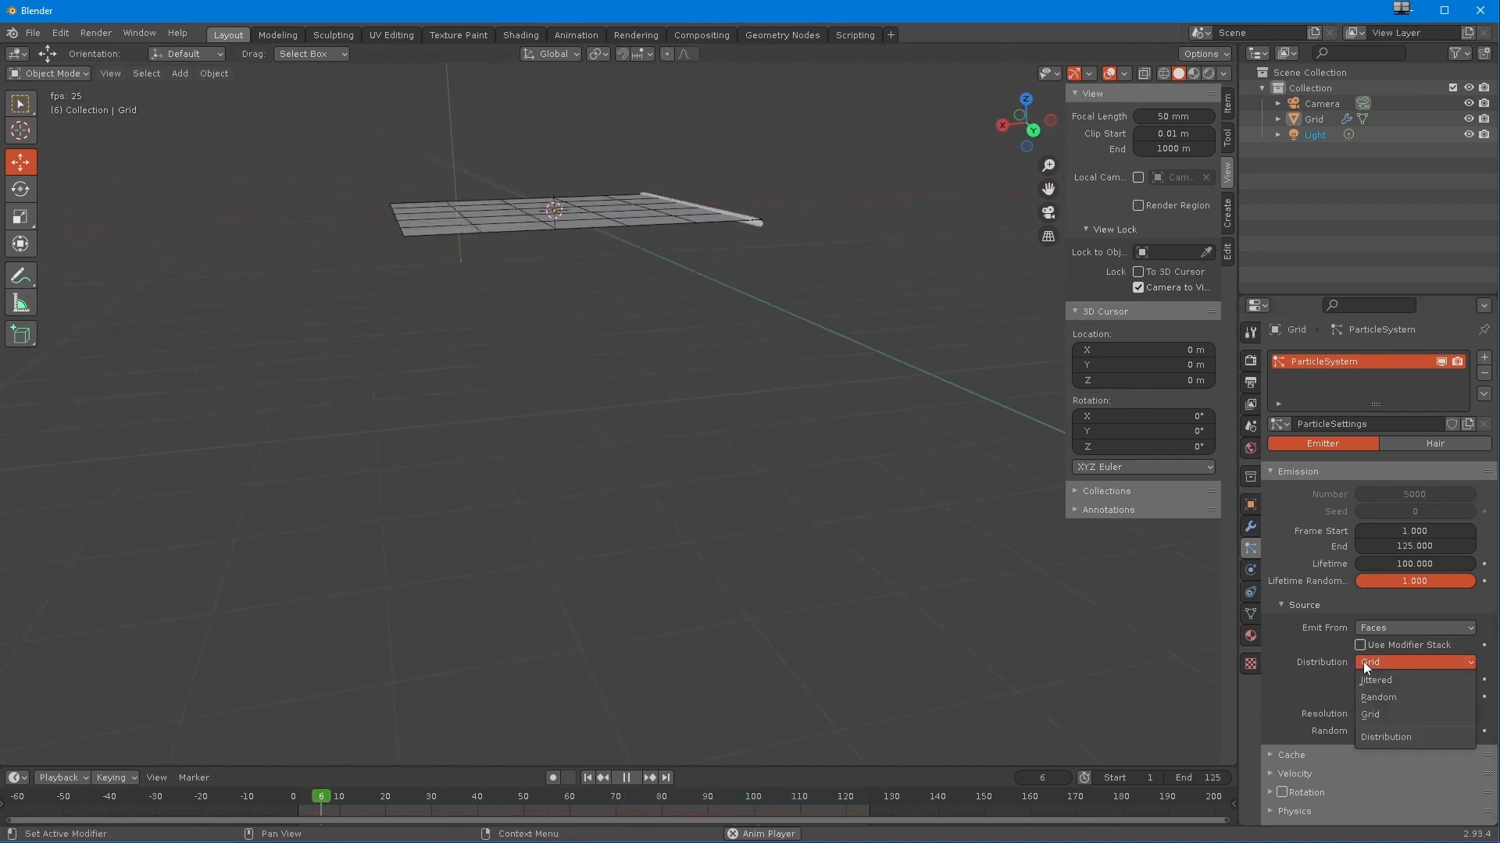
left_click(1377, 697)
- Set the particles to emit from the grid's vertices and view the emission from below and above
middle_click_drag(1024, 578, 658, 499)
left_click(1366, 628)
left_click(1366, 650)
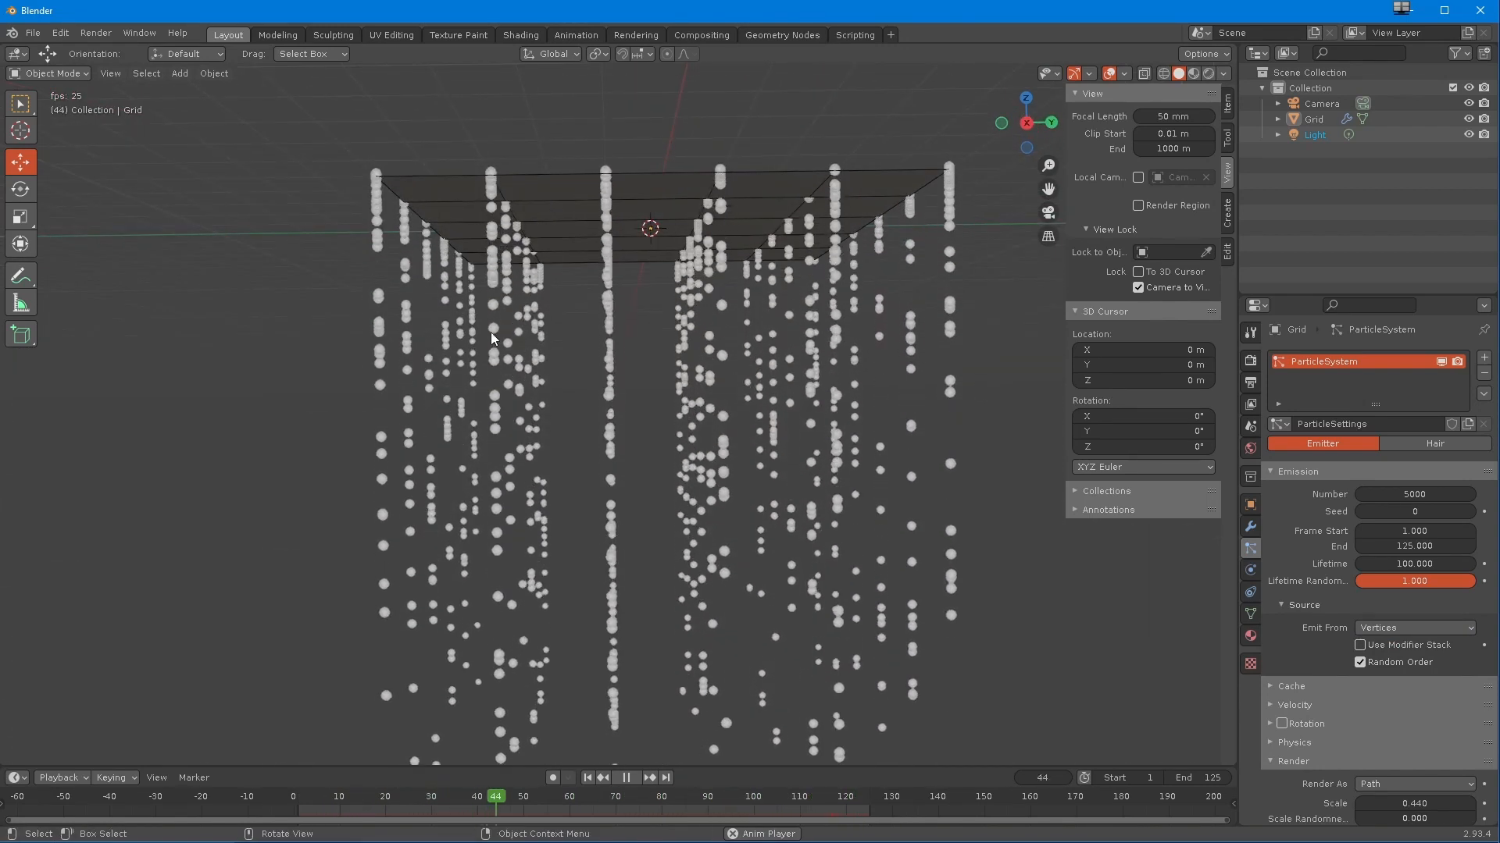
middle_click_drag(683, 658, 670, 622)
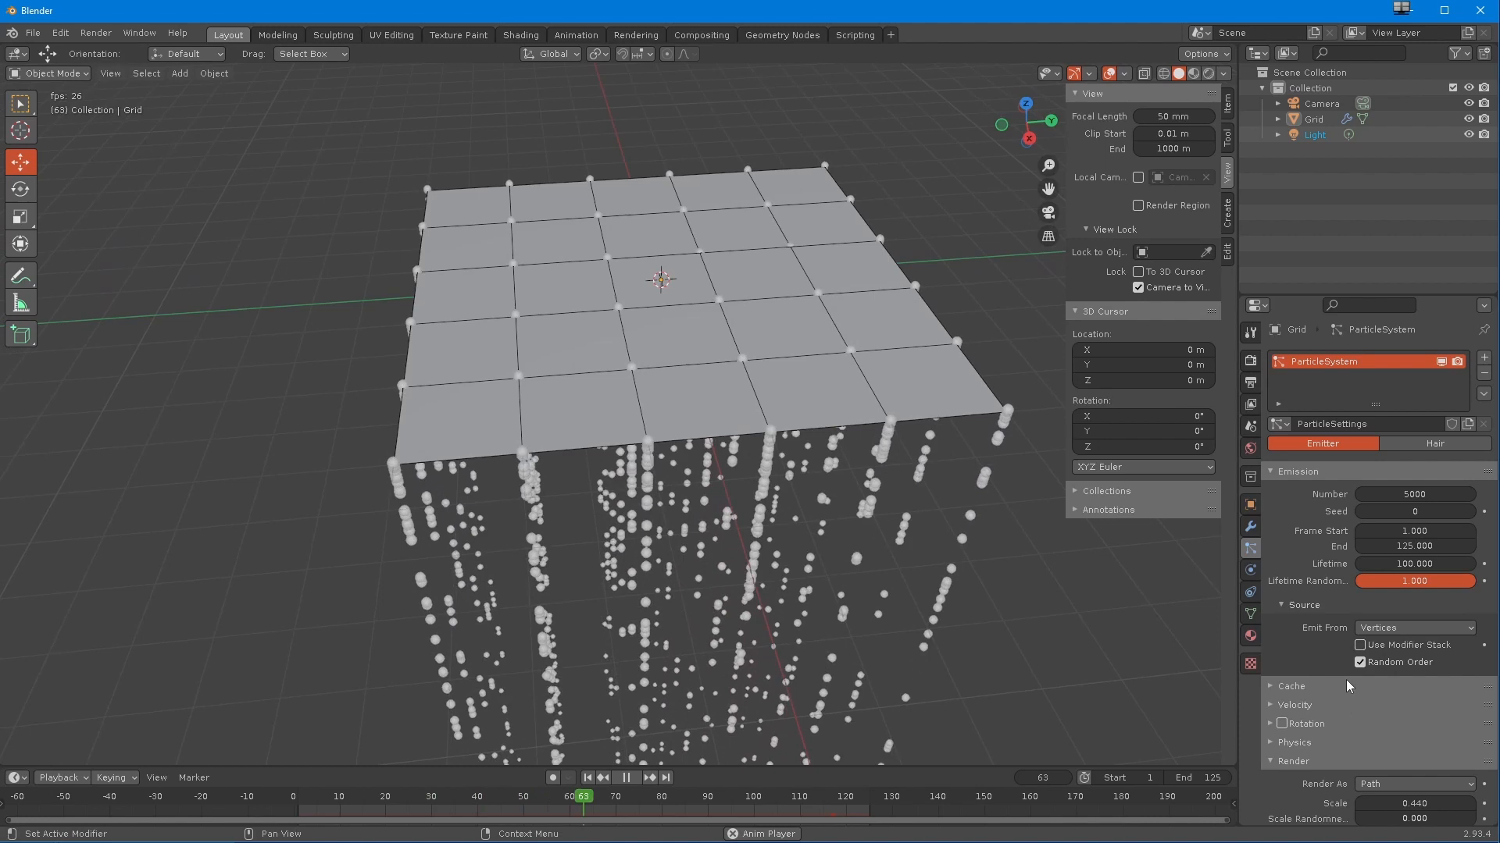
- Turn off Random Order for the vertex emission and watch the particles emit
left_click(1360, 663)
middle_click_drag(914, 625, 784, 573)
middle_click_drag(670, 517, 611, 504)
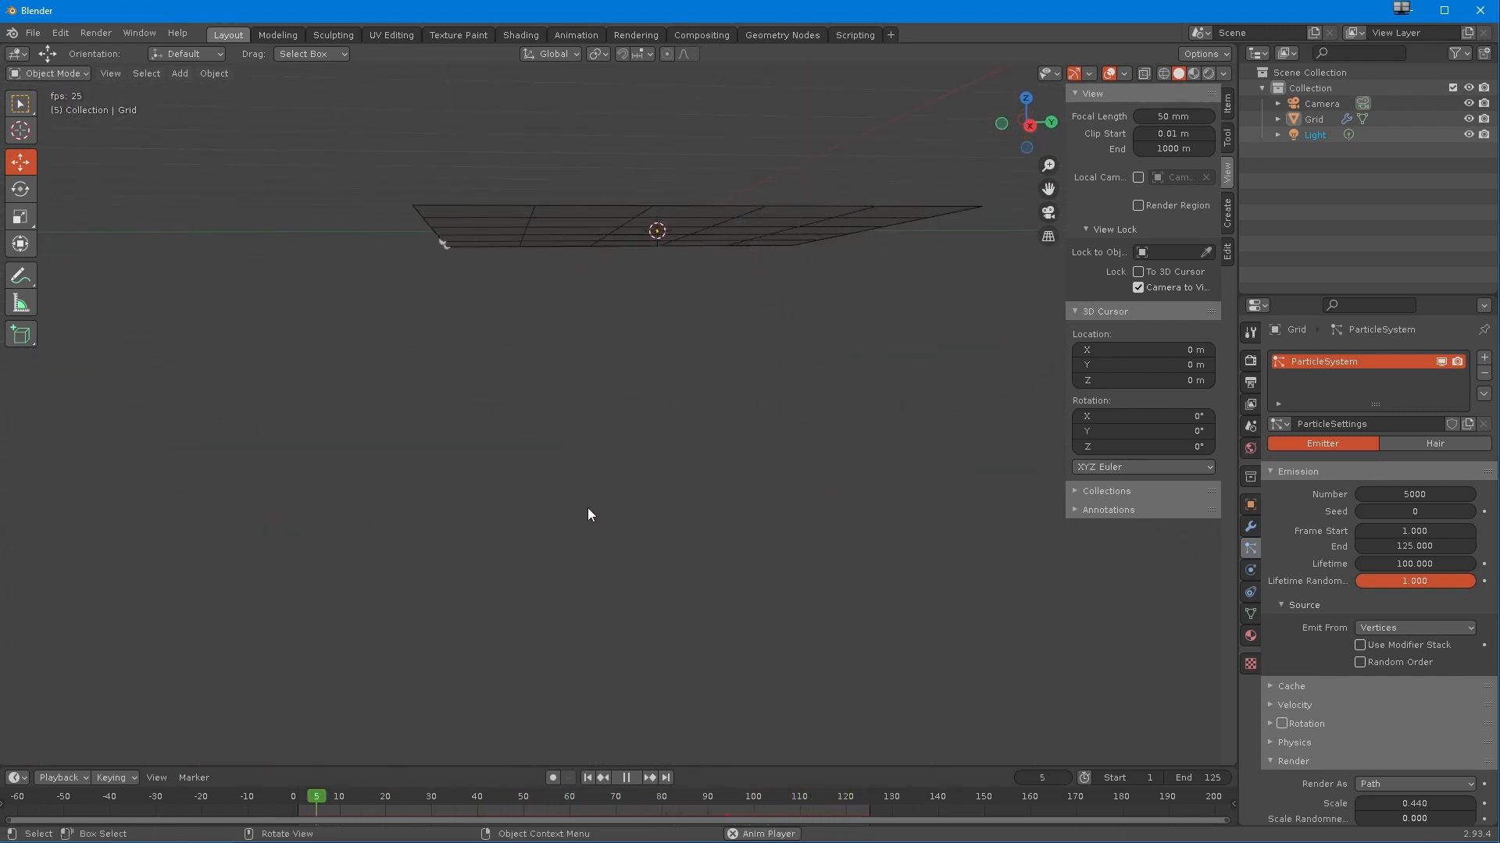
middle_click_drag(598, 511, 673, 536)
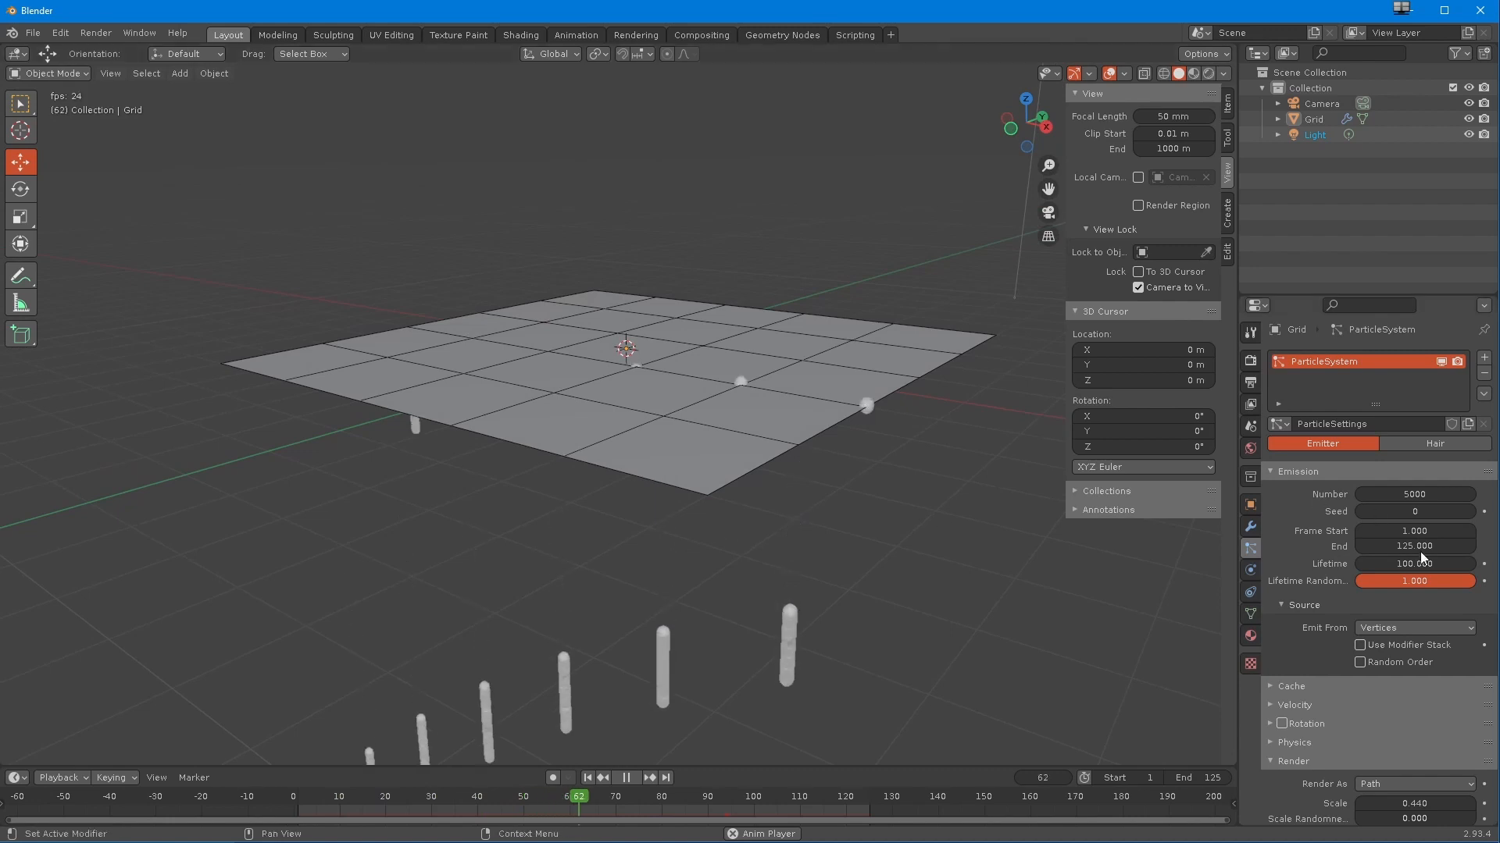
- Set the emission source back to Faces and try the Grid distribution
left_click(1375, 663)
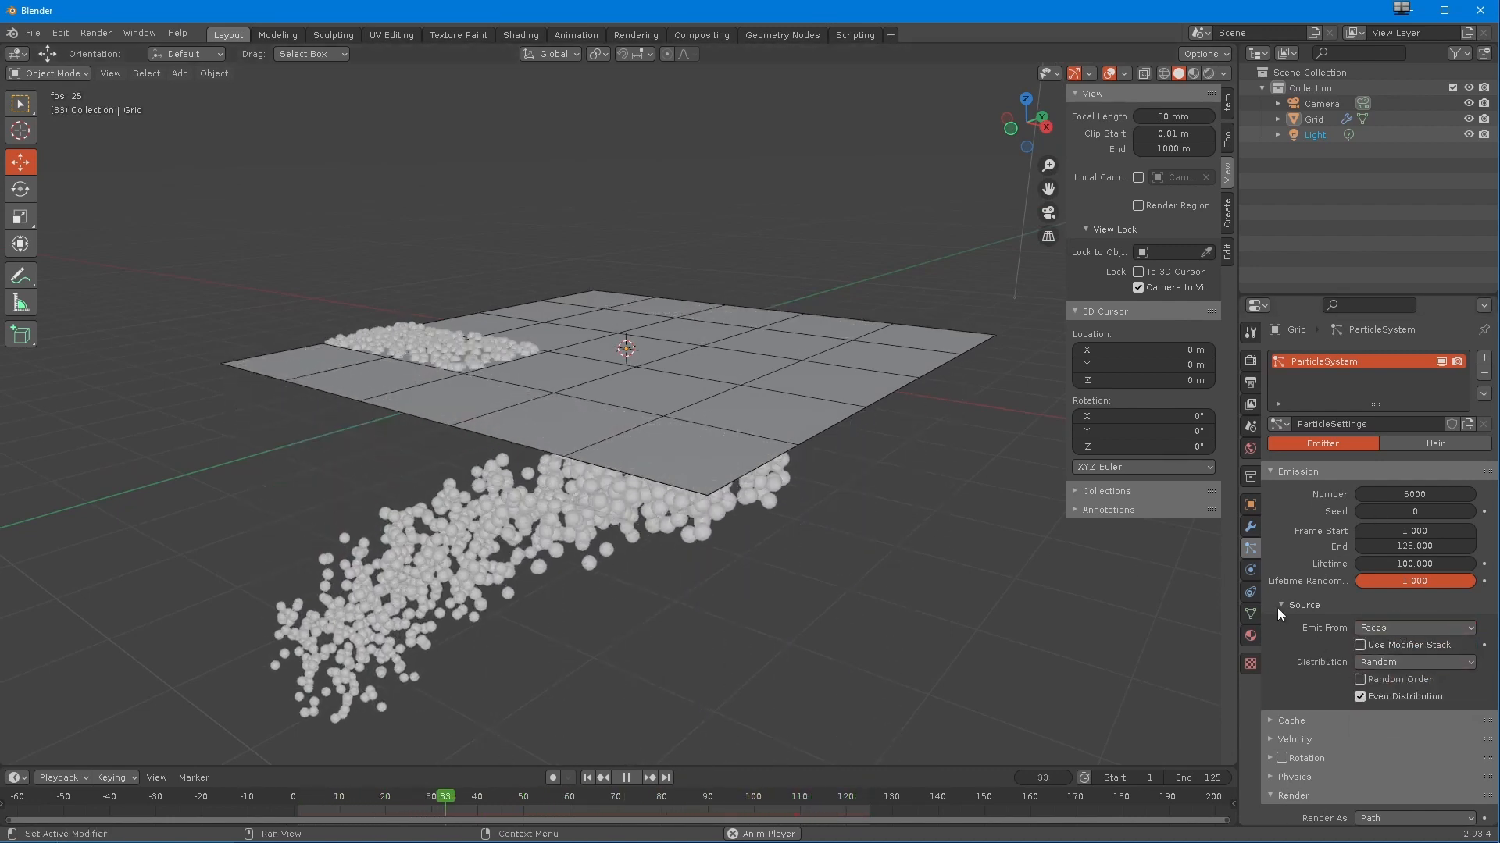
middle_click_drag(831, 528, 853, 486)
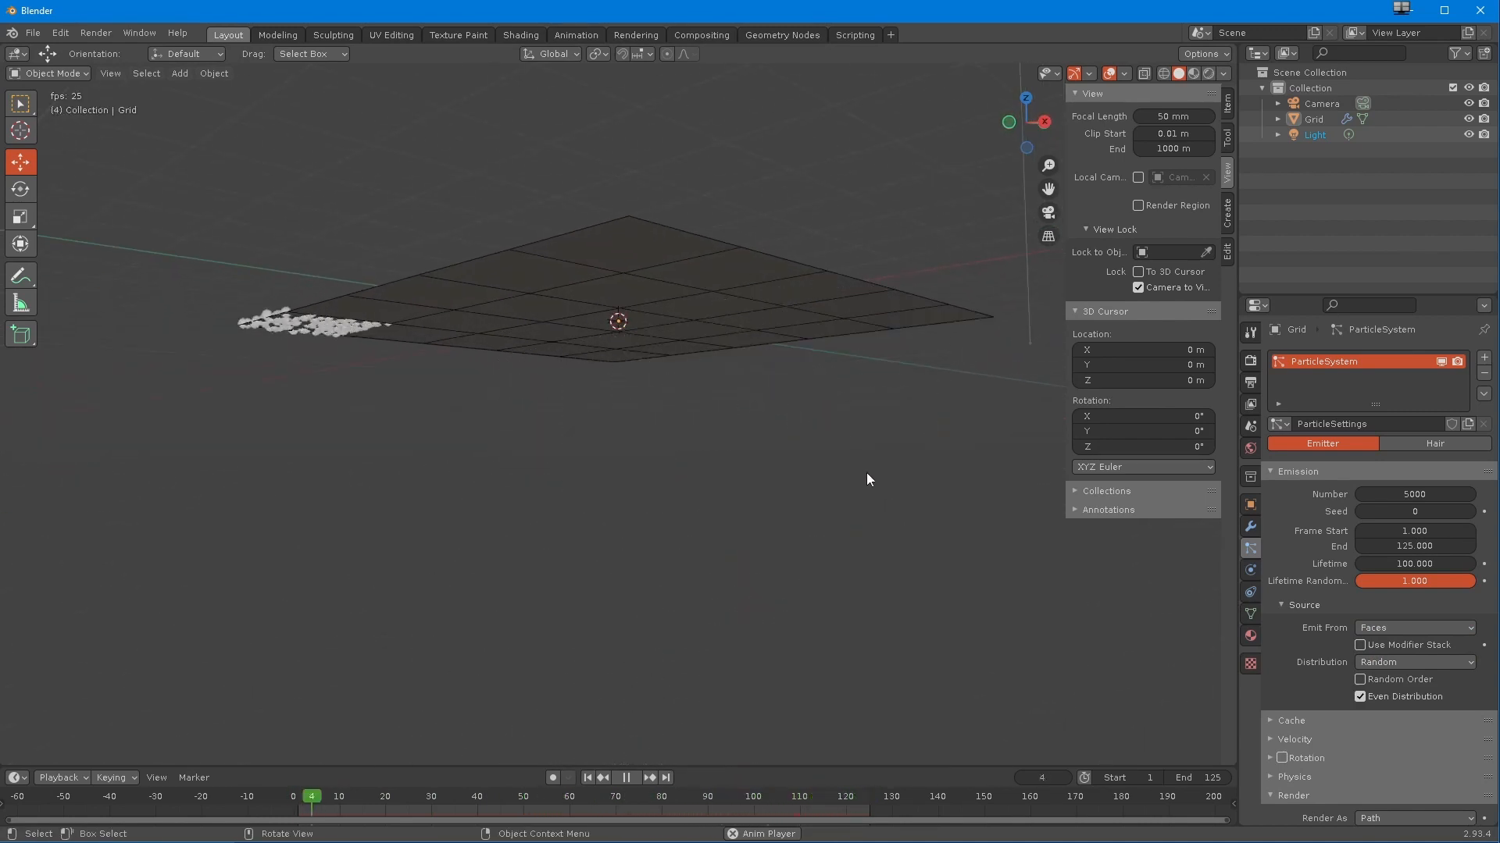
middle_click_drag(856, 473, 869, 519)
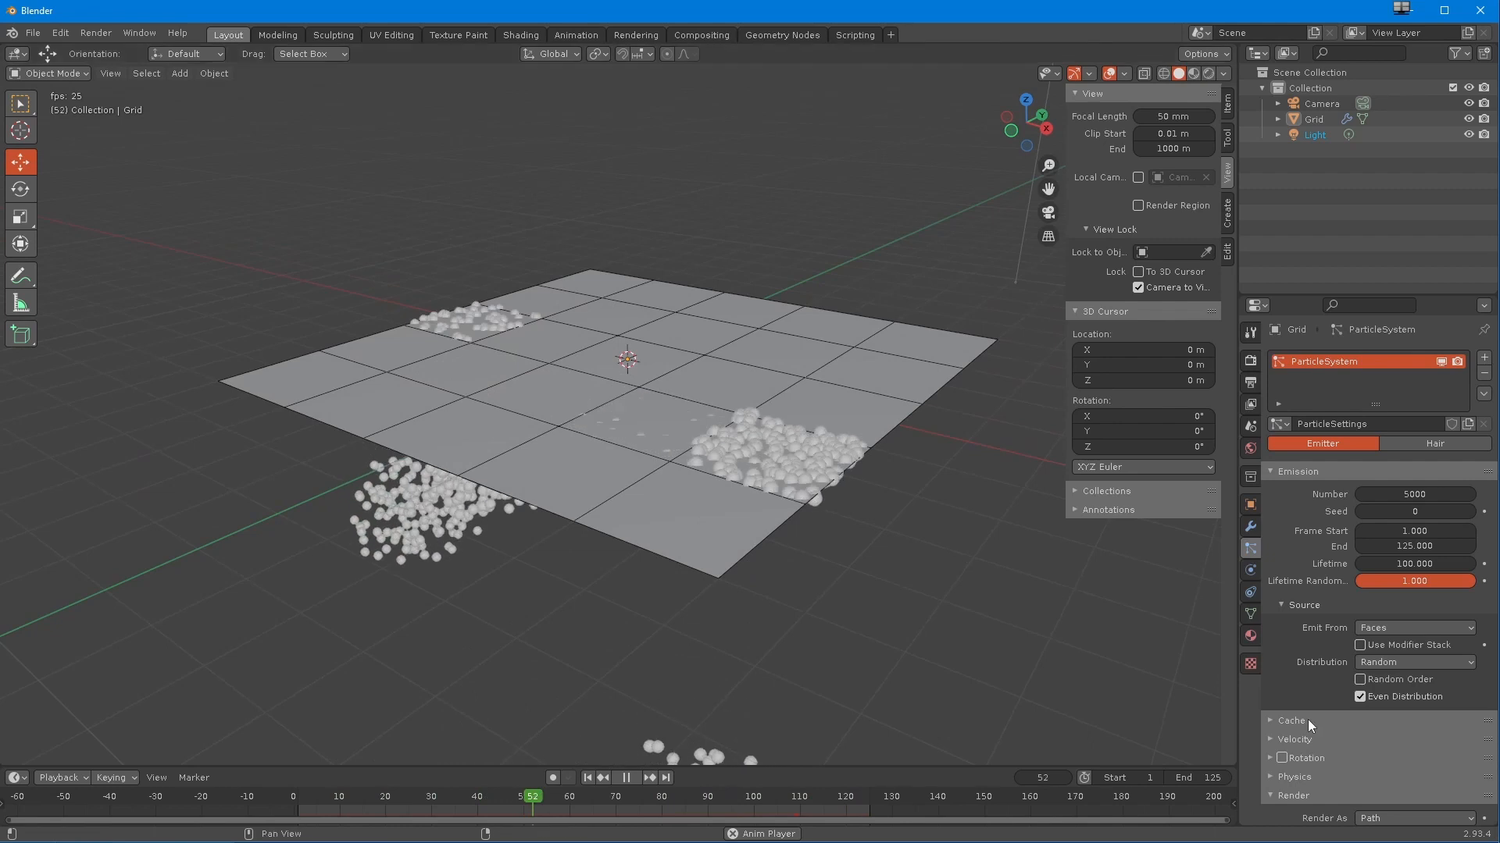
left_click(1373, 662)
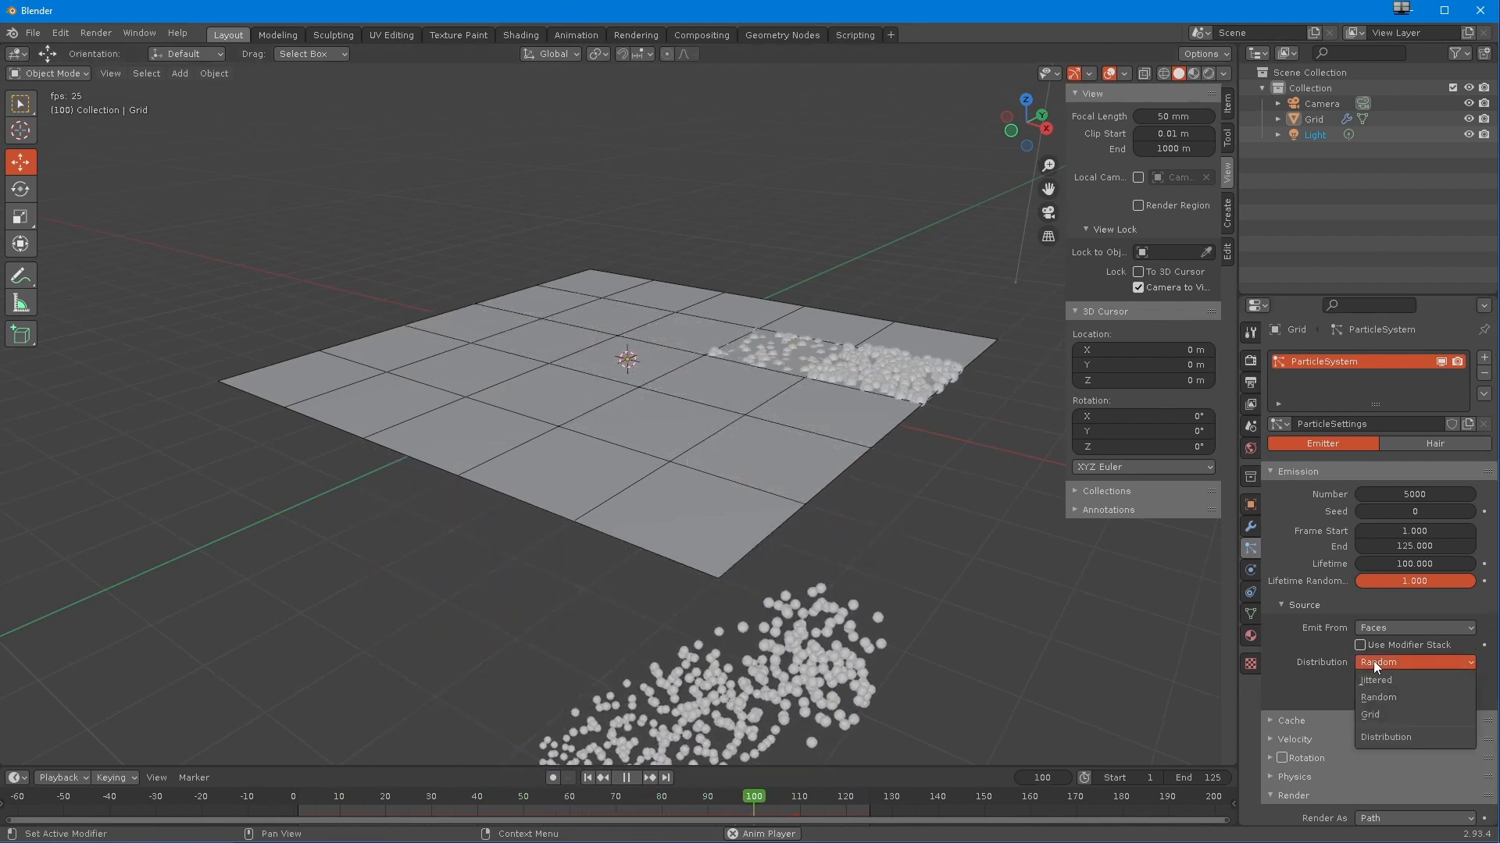
left_click(1367, 715)
- Set the particle distribution to Jittered with Even Distribution off and Random Order on
left_click(1370, 660)
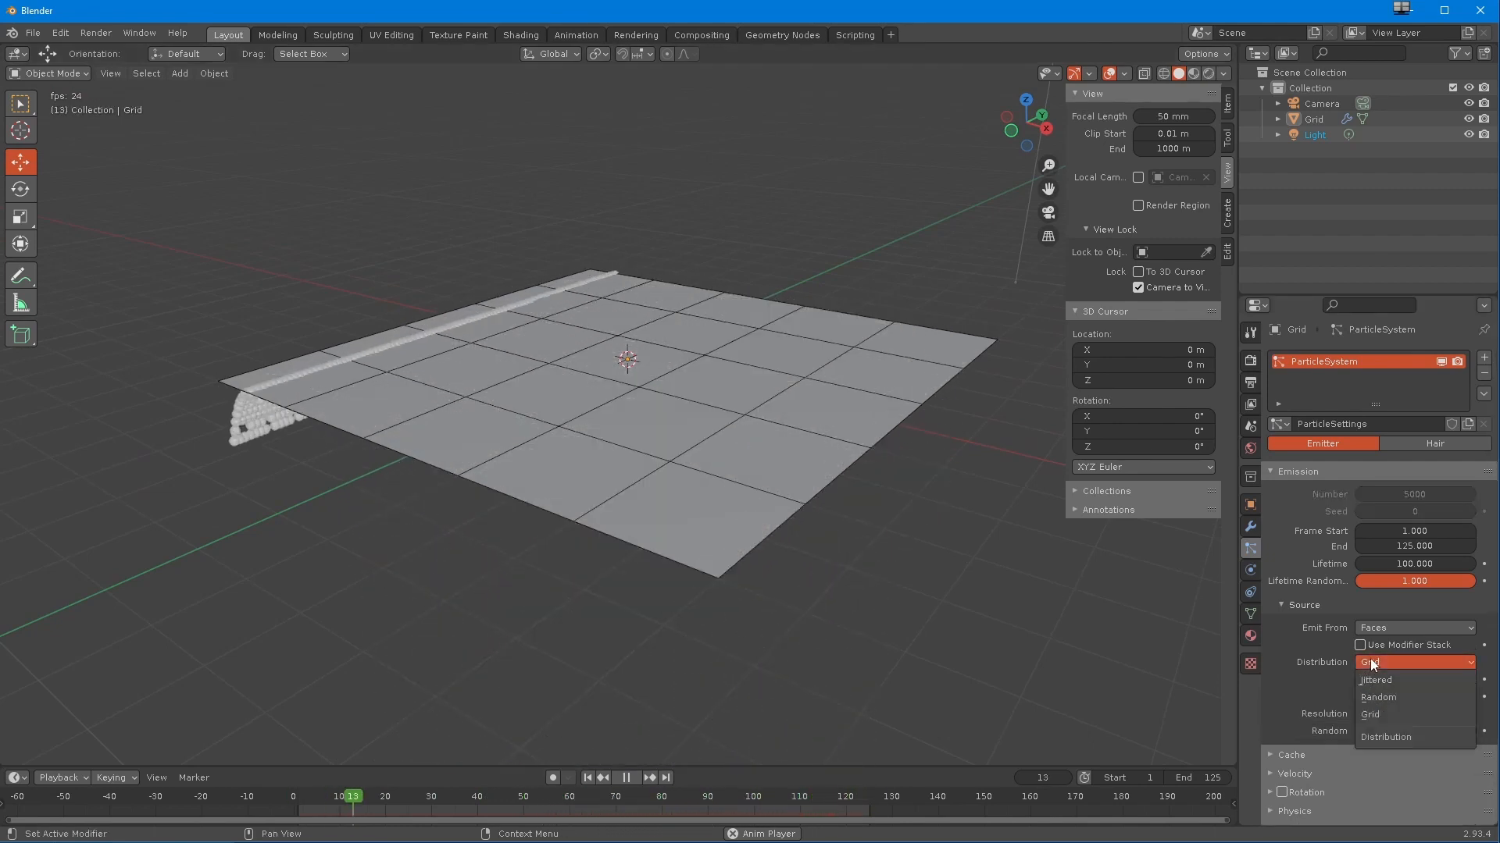
left_click(1372, 681)
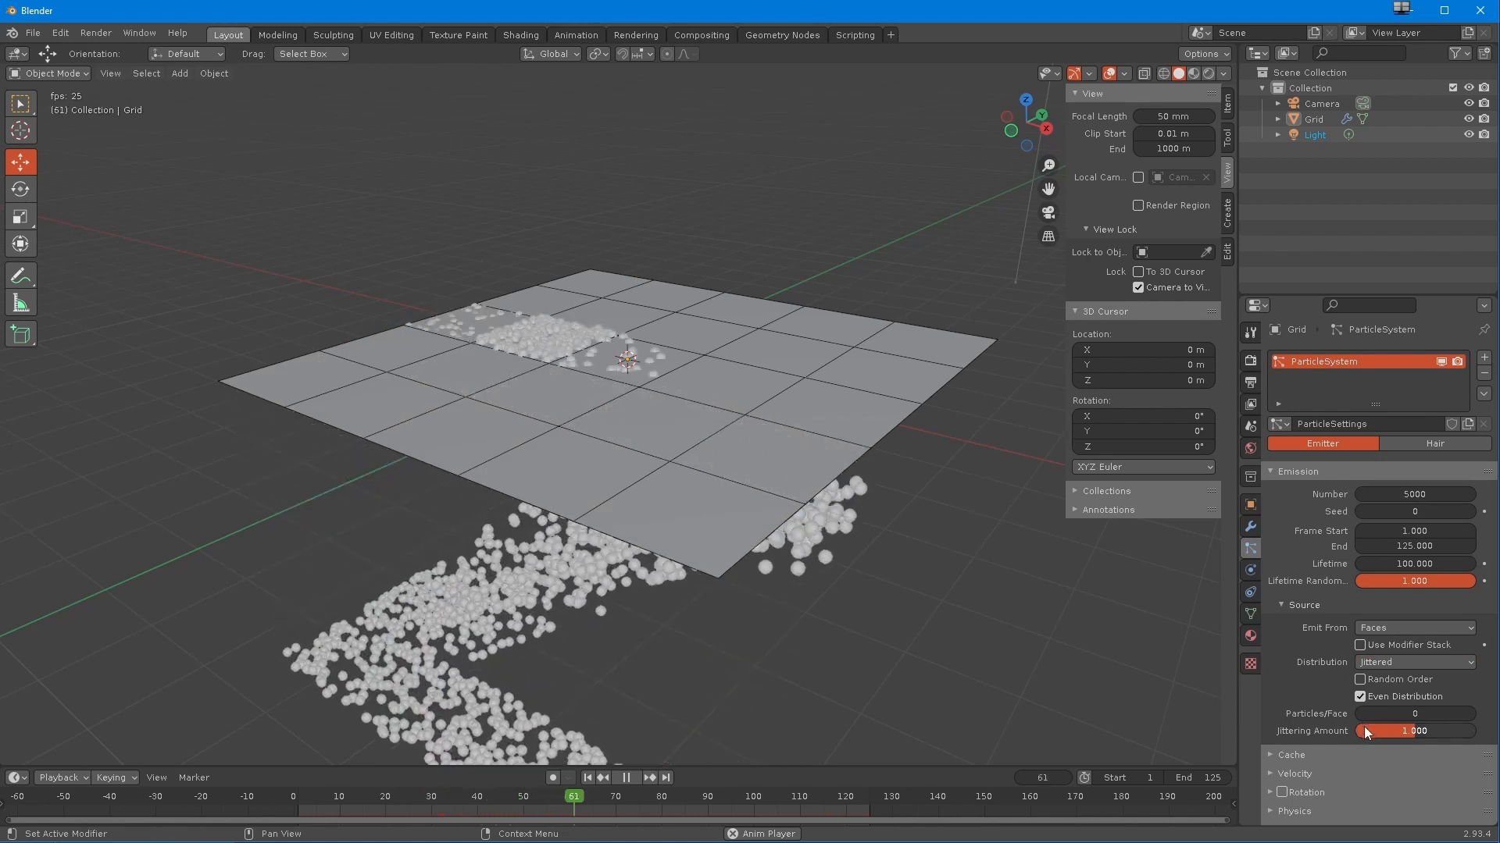
left_click(1359, 696)
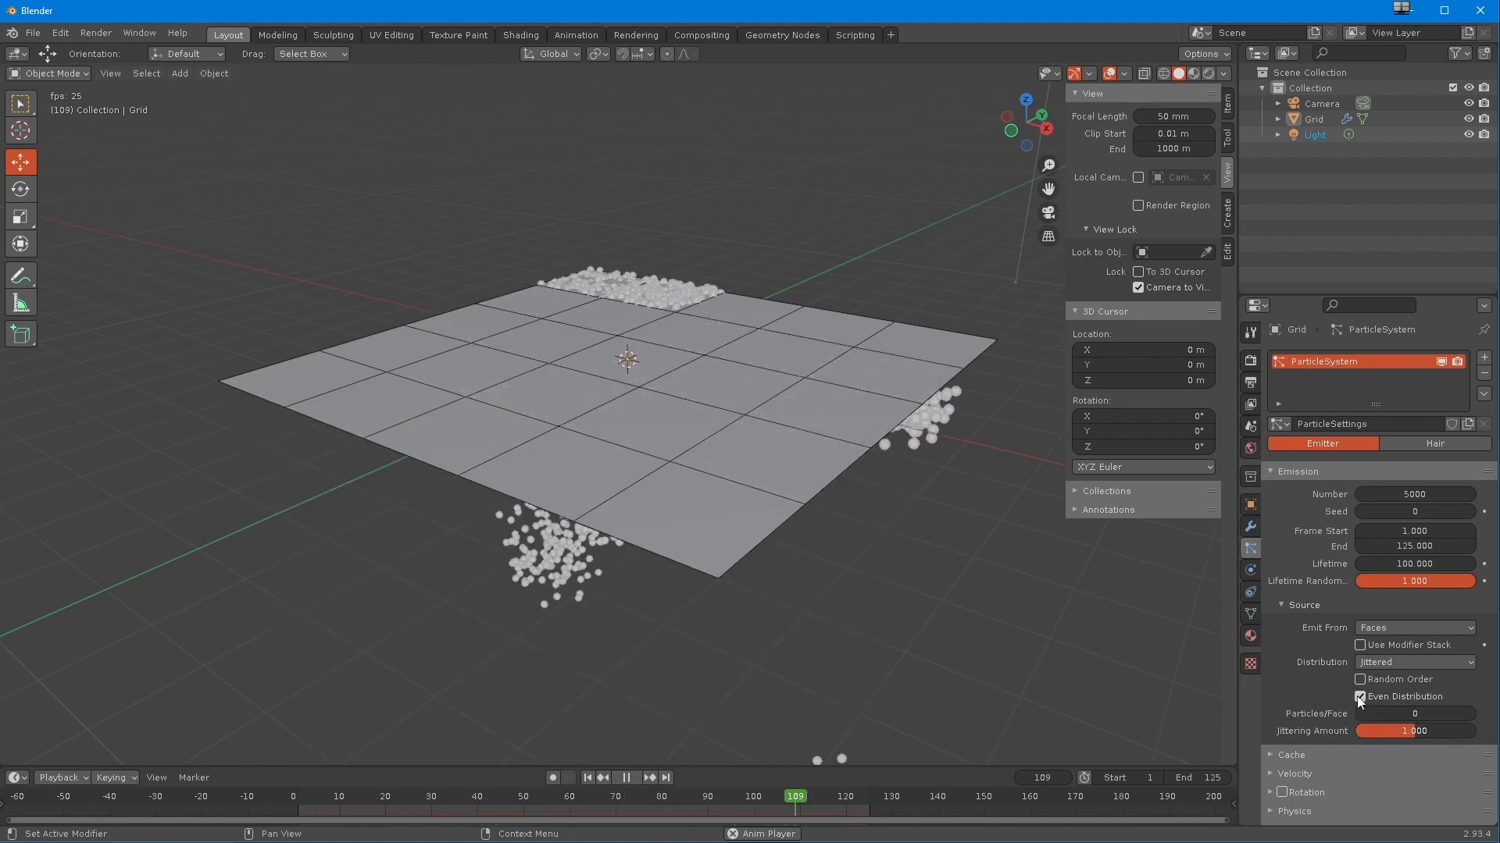
left_click(1359, 679)
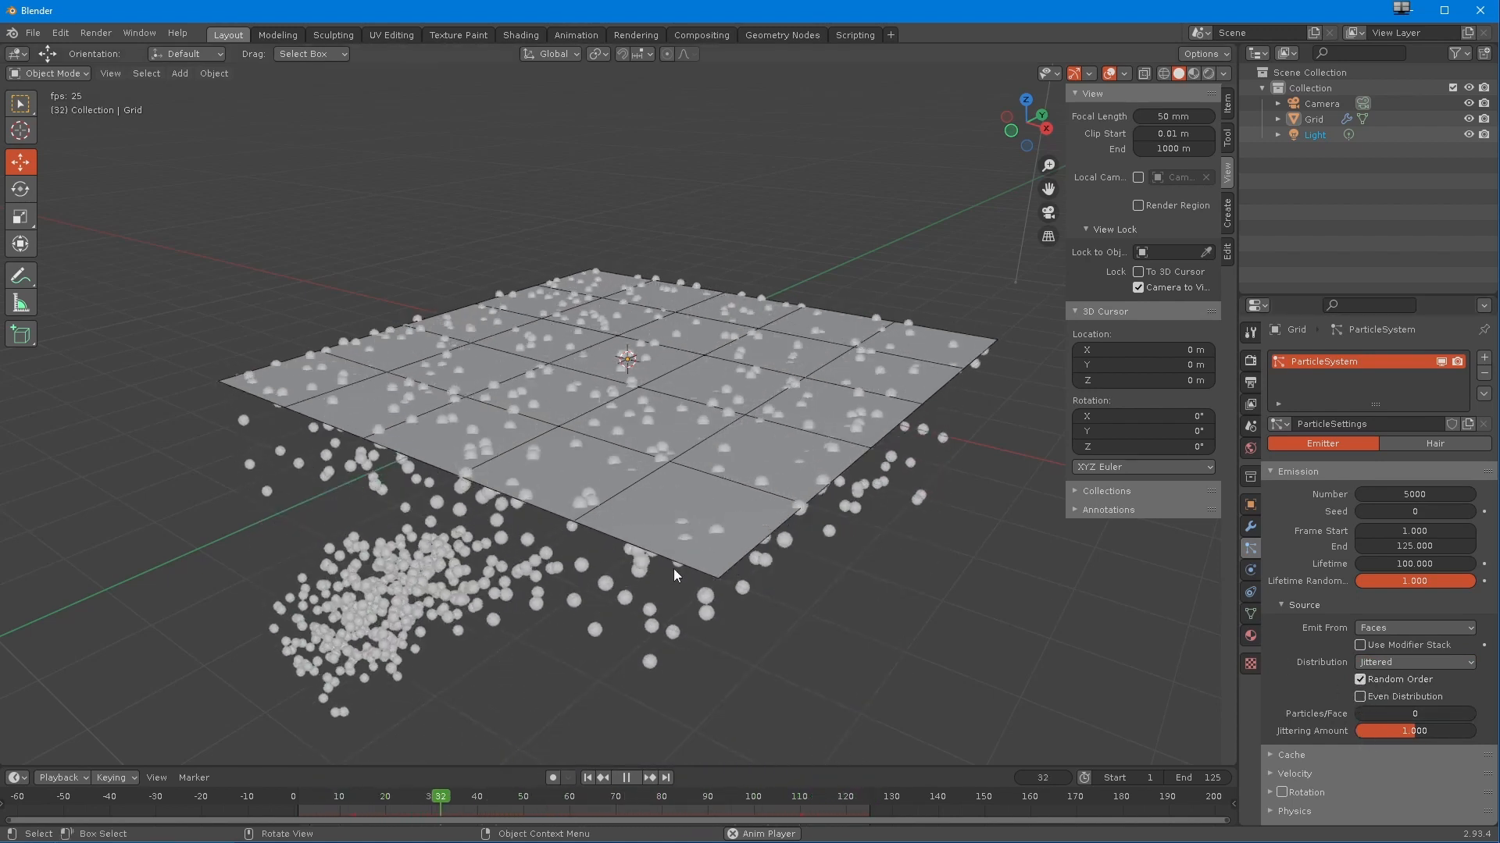
middle_click_drag(764, 617, 695, 631)
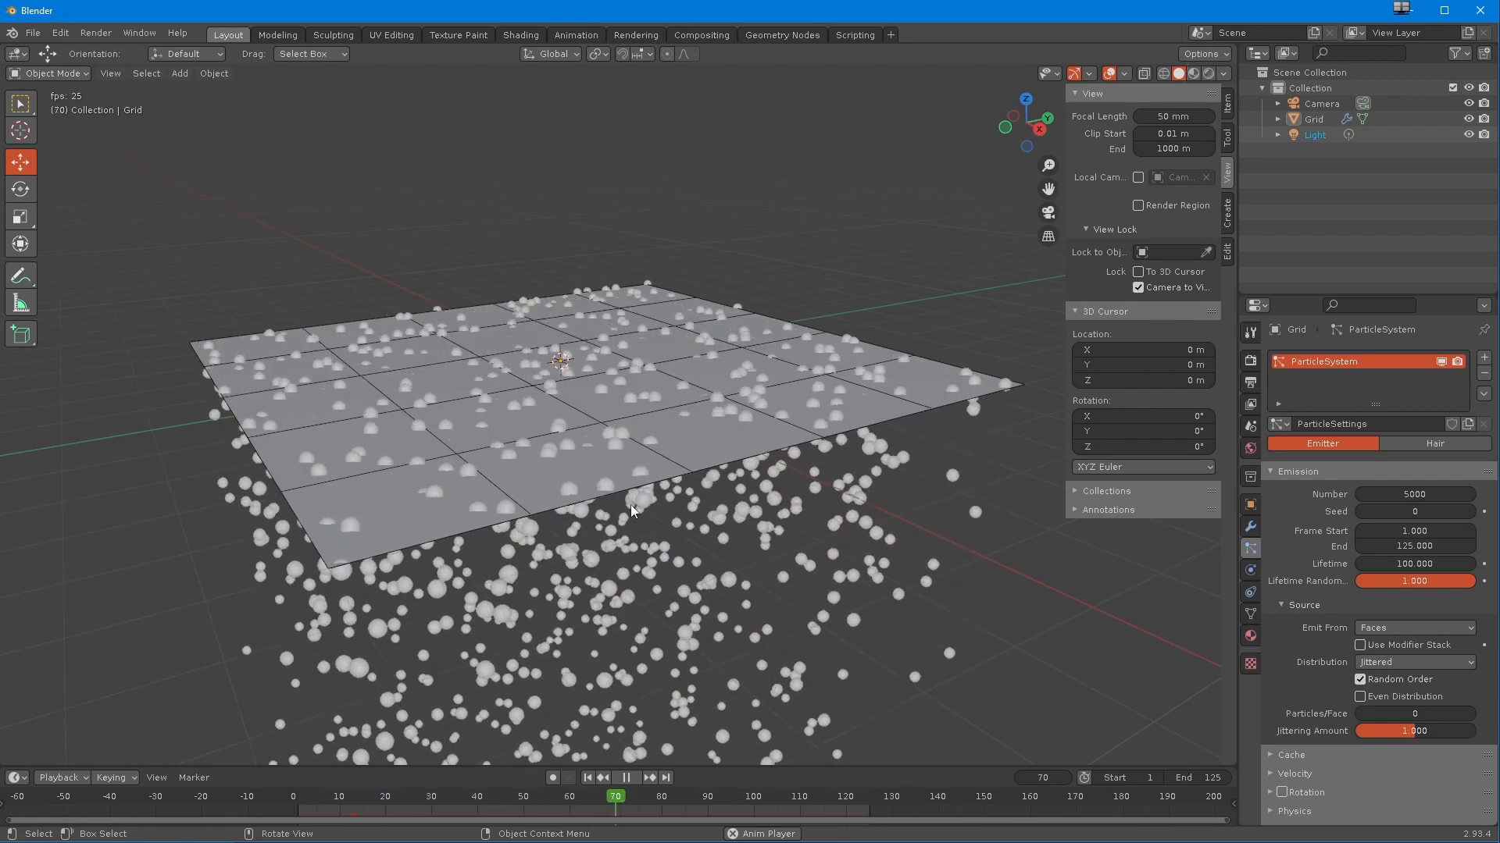
middle_click_drag(593, 471, 641, 479)
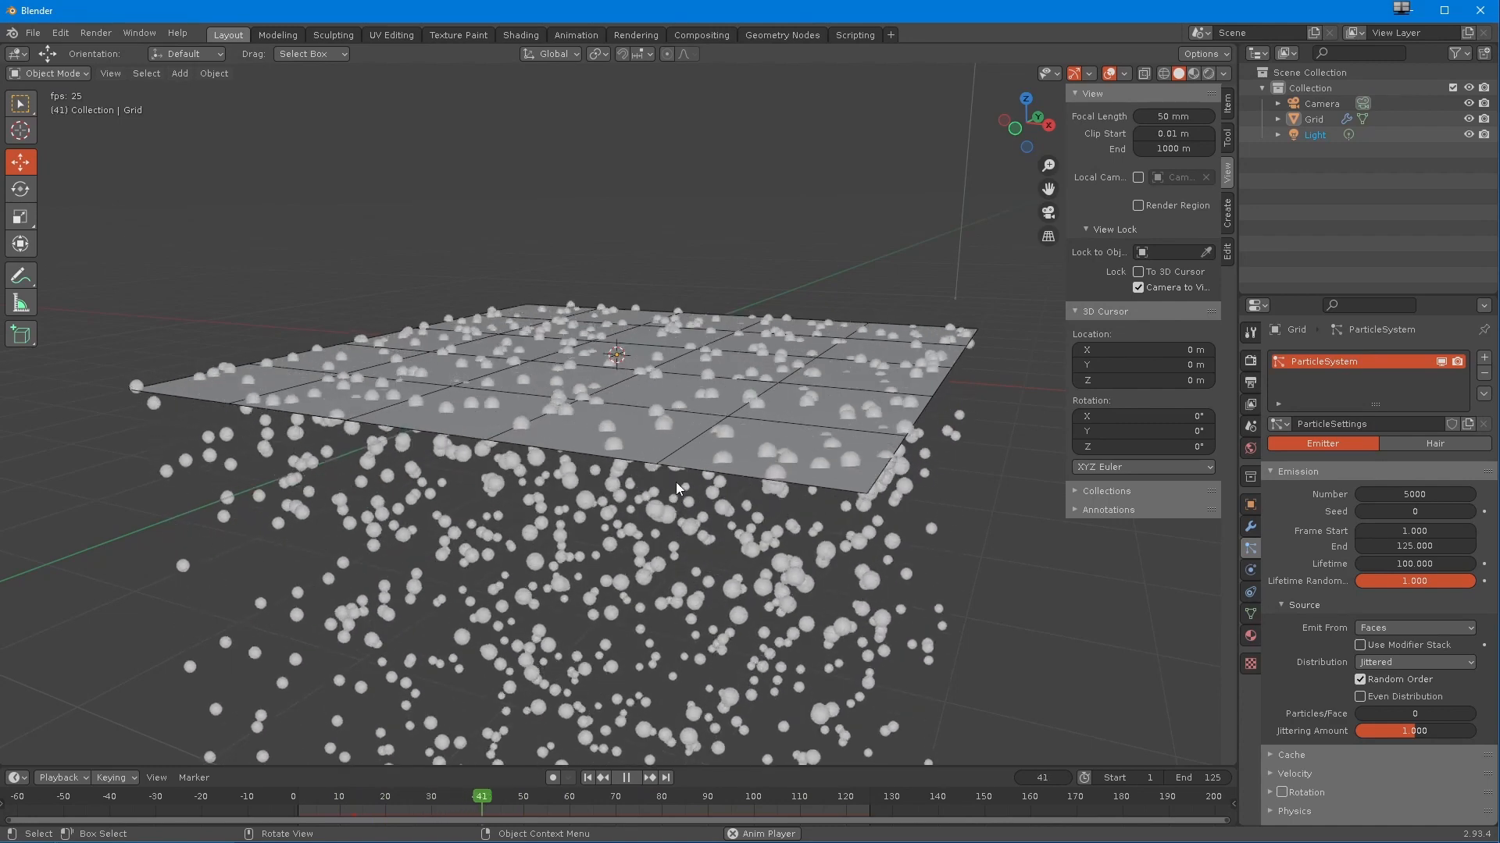
middle_click_drag(573, 558, 576, 522)
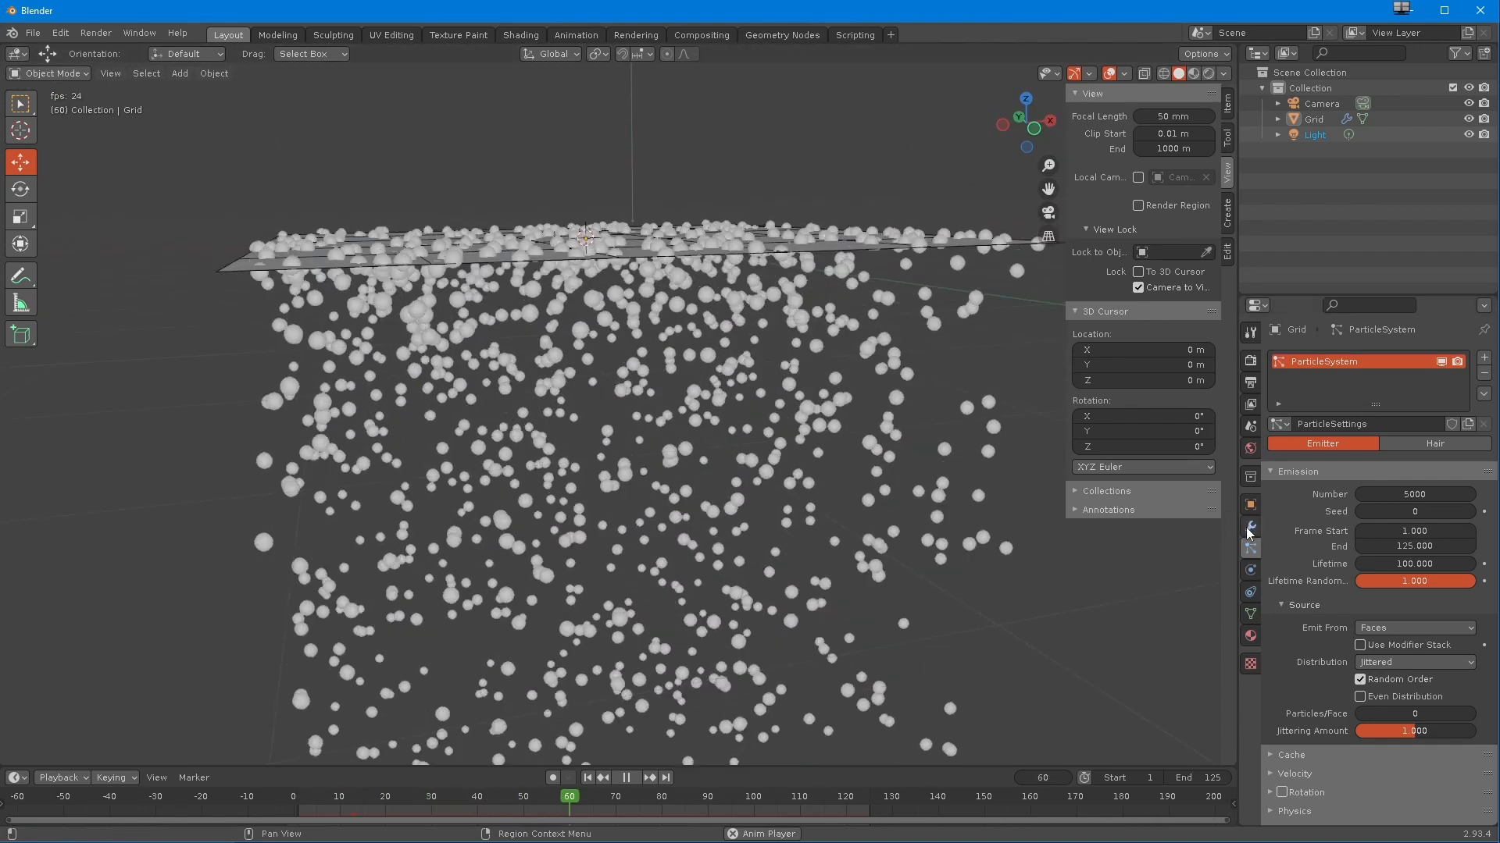
- Expand the scene's gravity settings and watch the particles fall from the grid
left_click(1249, 427)
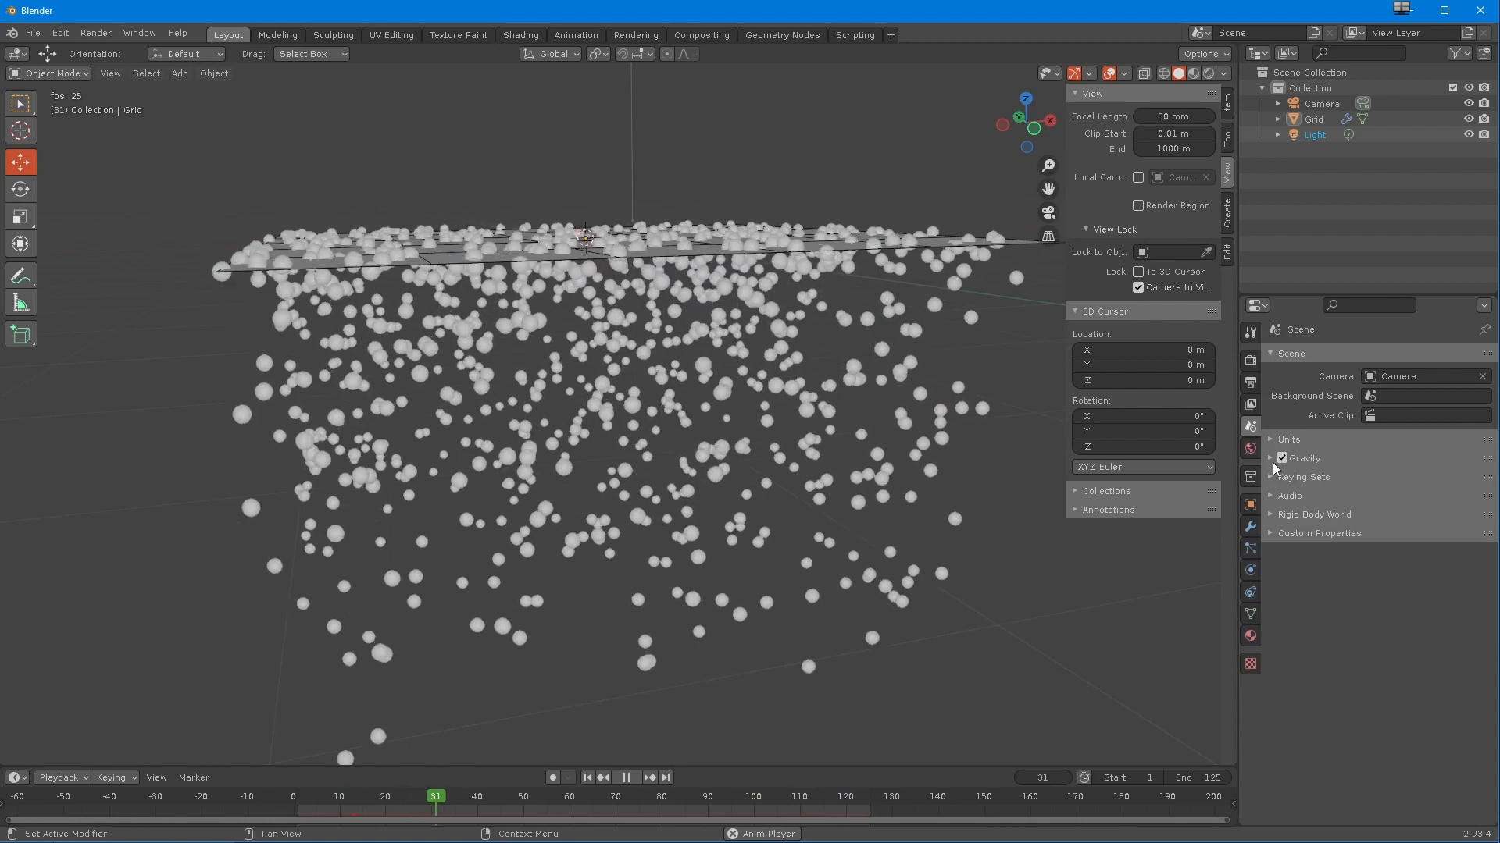
left_click(1268, 460)
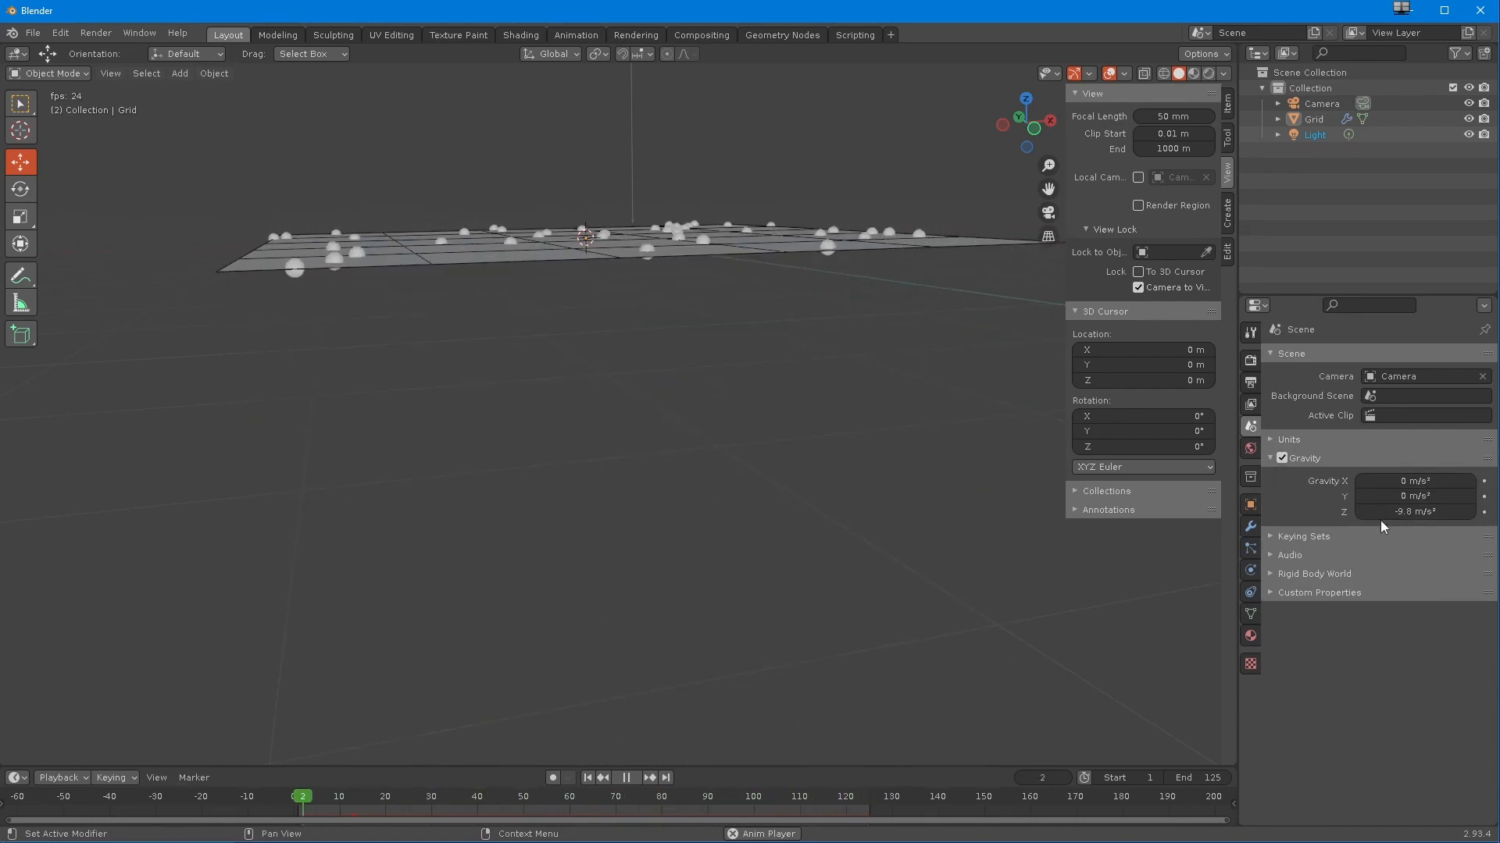
middle_click_drag(712, 493, 682, 407, "shift")
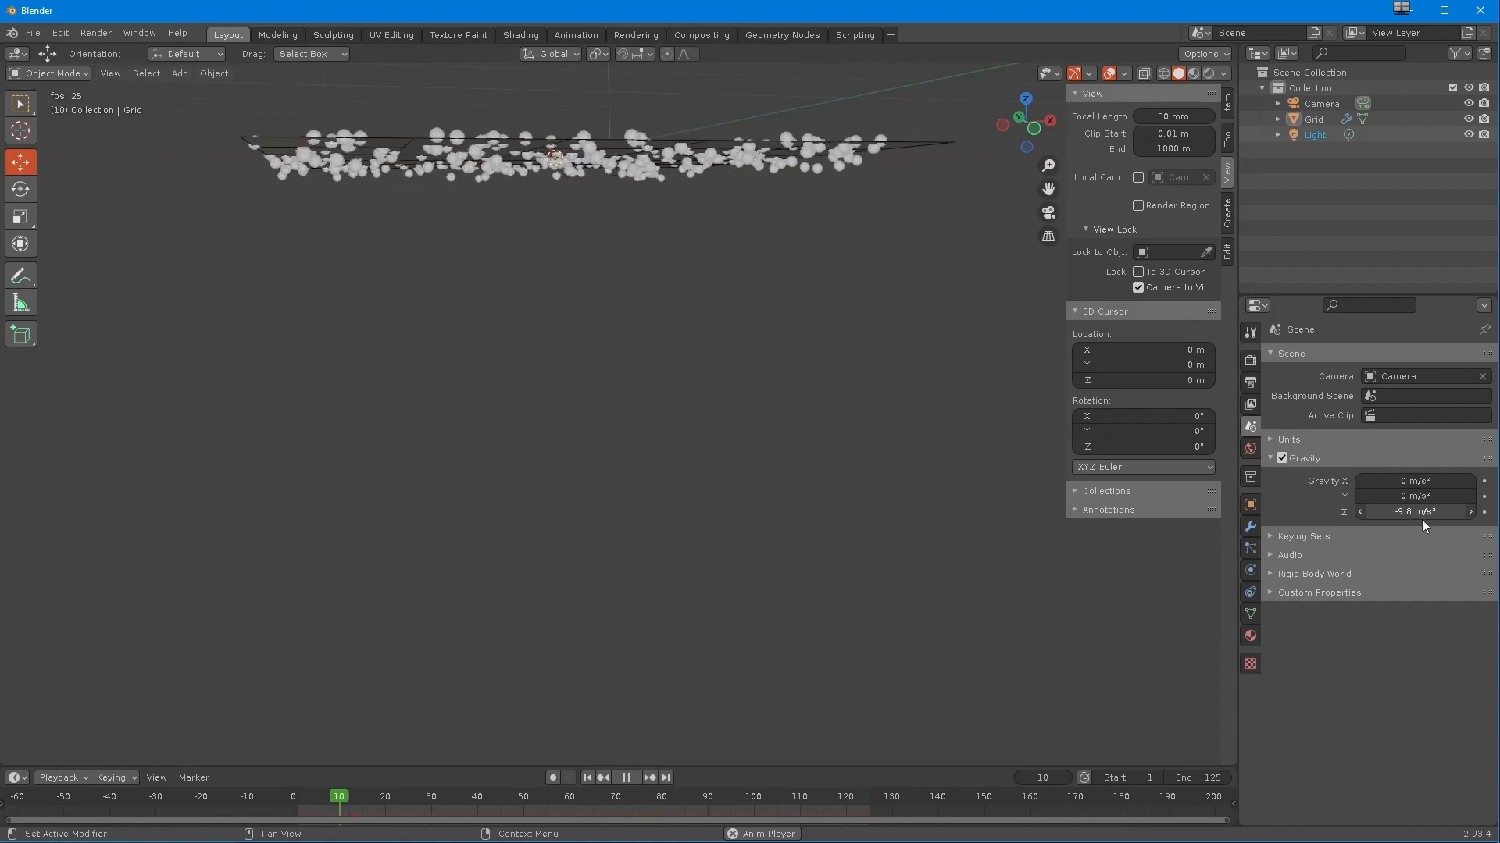
middle_click_drag(625, 584, 517, 465)
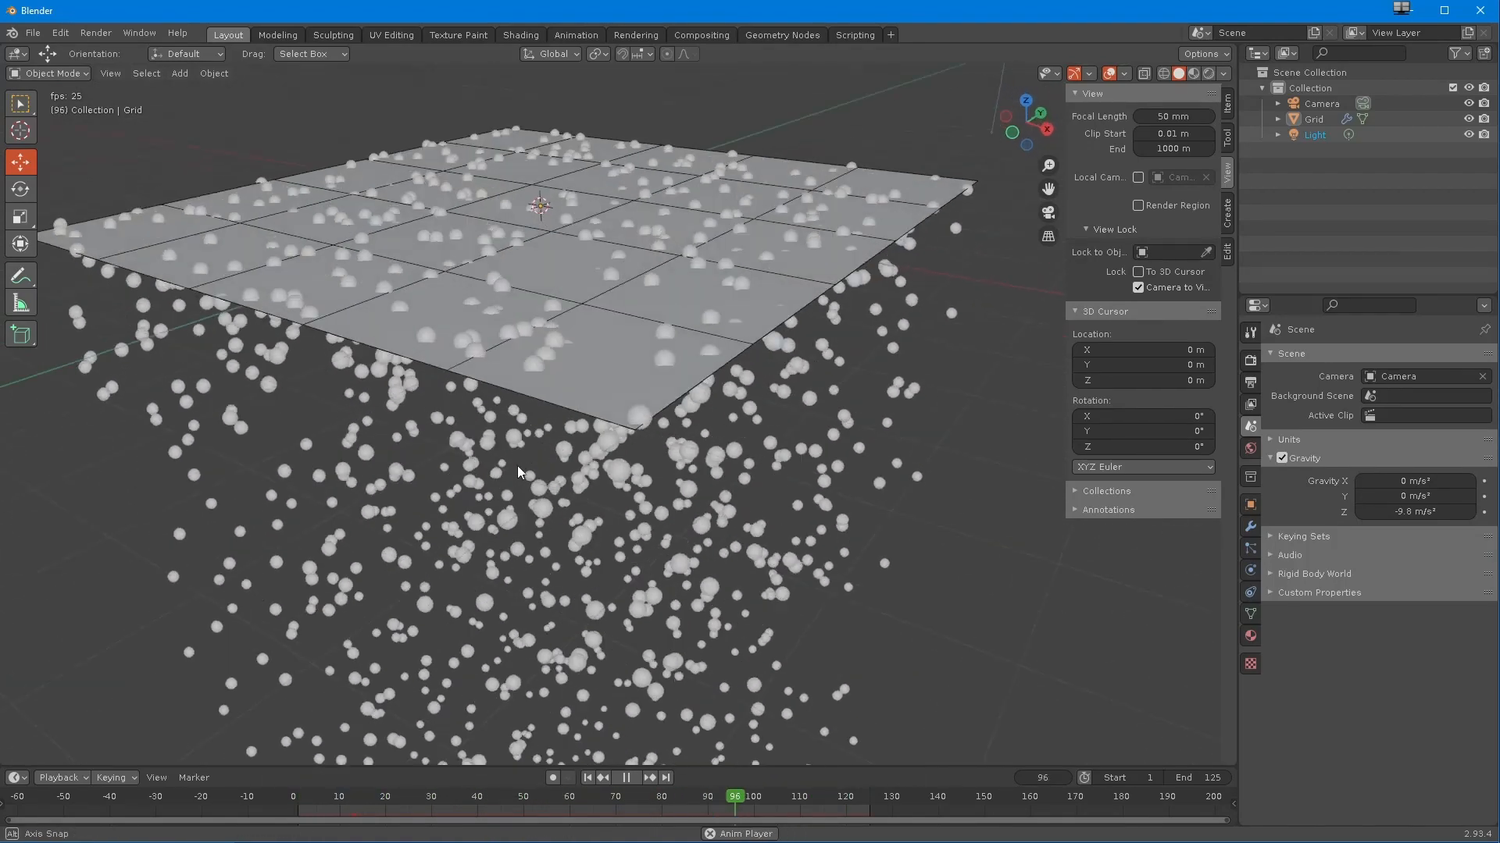
scroll(507, 481, "down", 1)
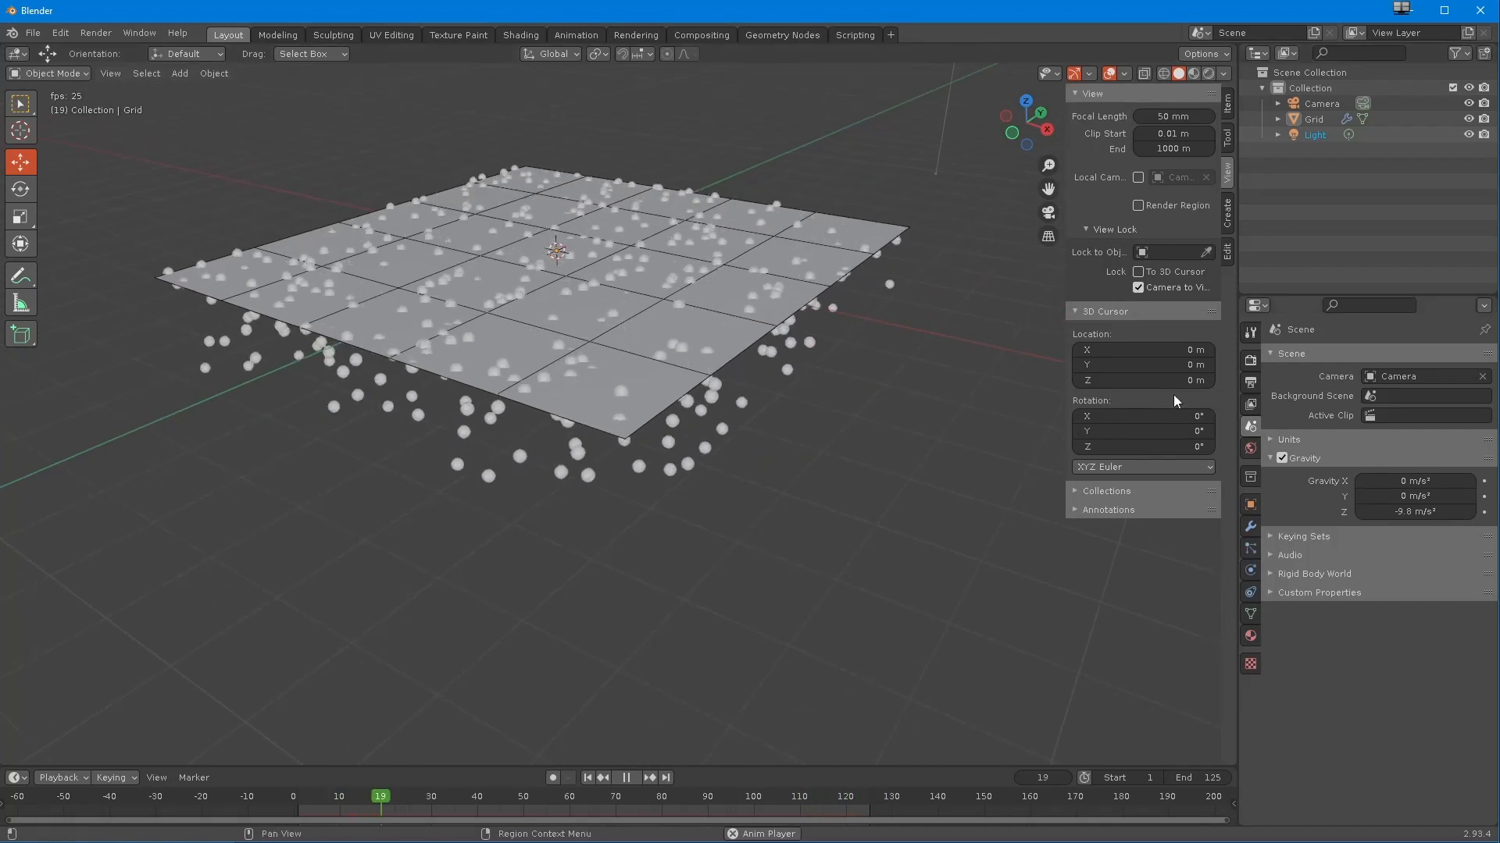
- Turn off gravity for the scene and view the particles' motion without it
middle_click_drag(699, 474, 683, 453)
left_click(1281, 458)
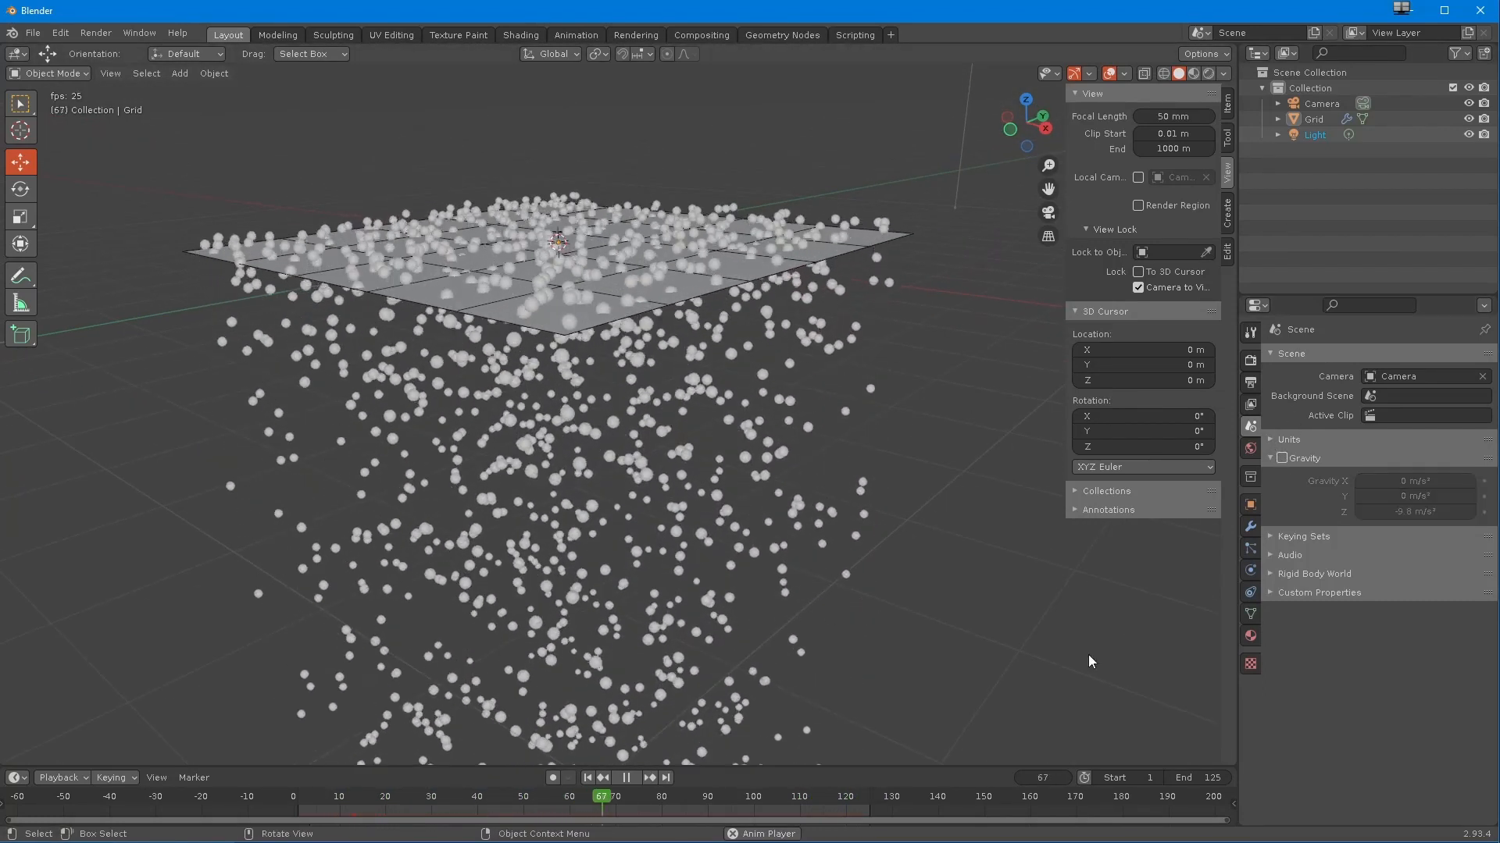
middle_click_drag(467, 536, 406, 592)
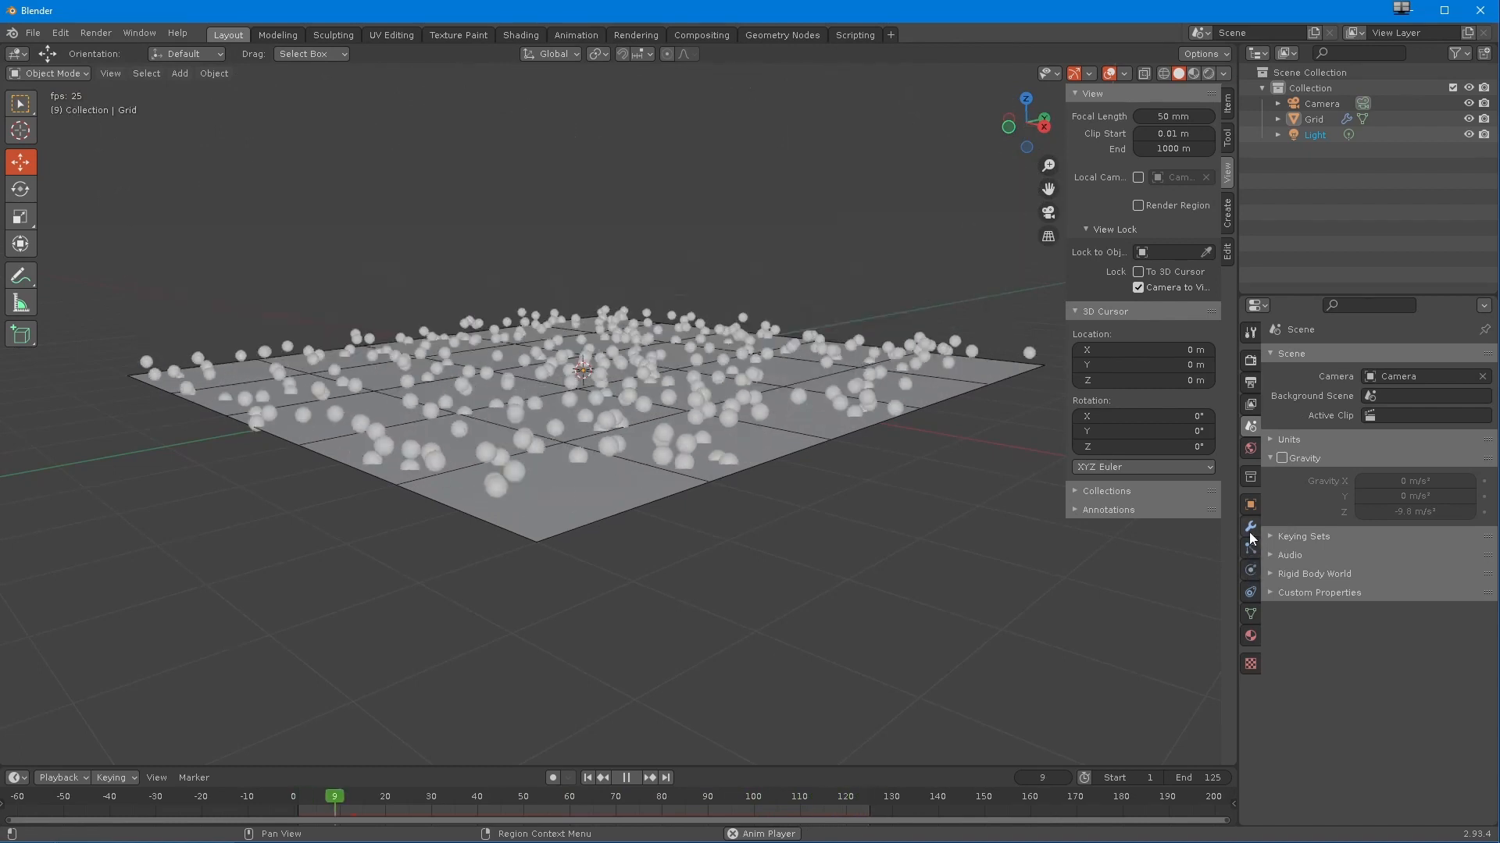
- Expand the Velocity settings of the grid's particle system
left_click(1250, 528)
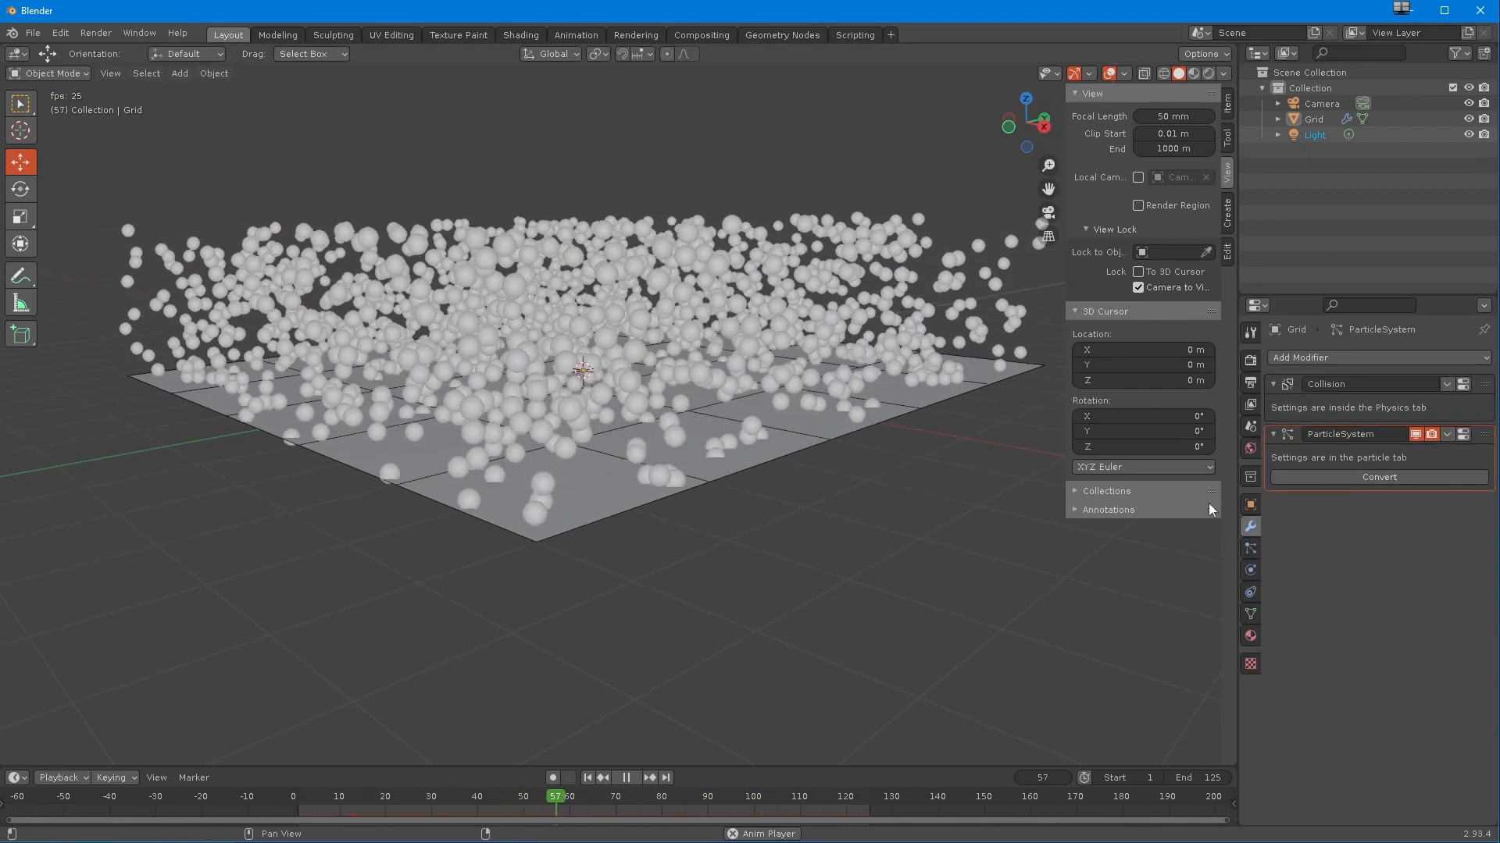
left_click(1251, 554)
middle_click_drag(1294, 810, 1295, 664)
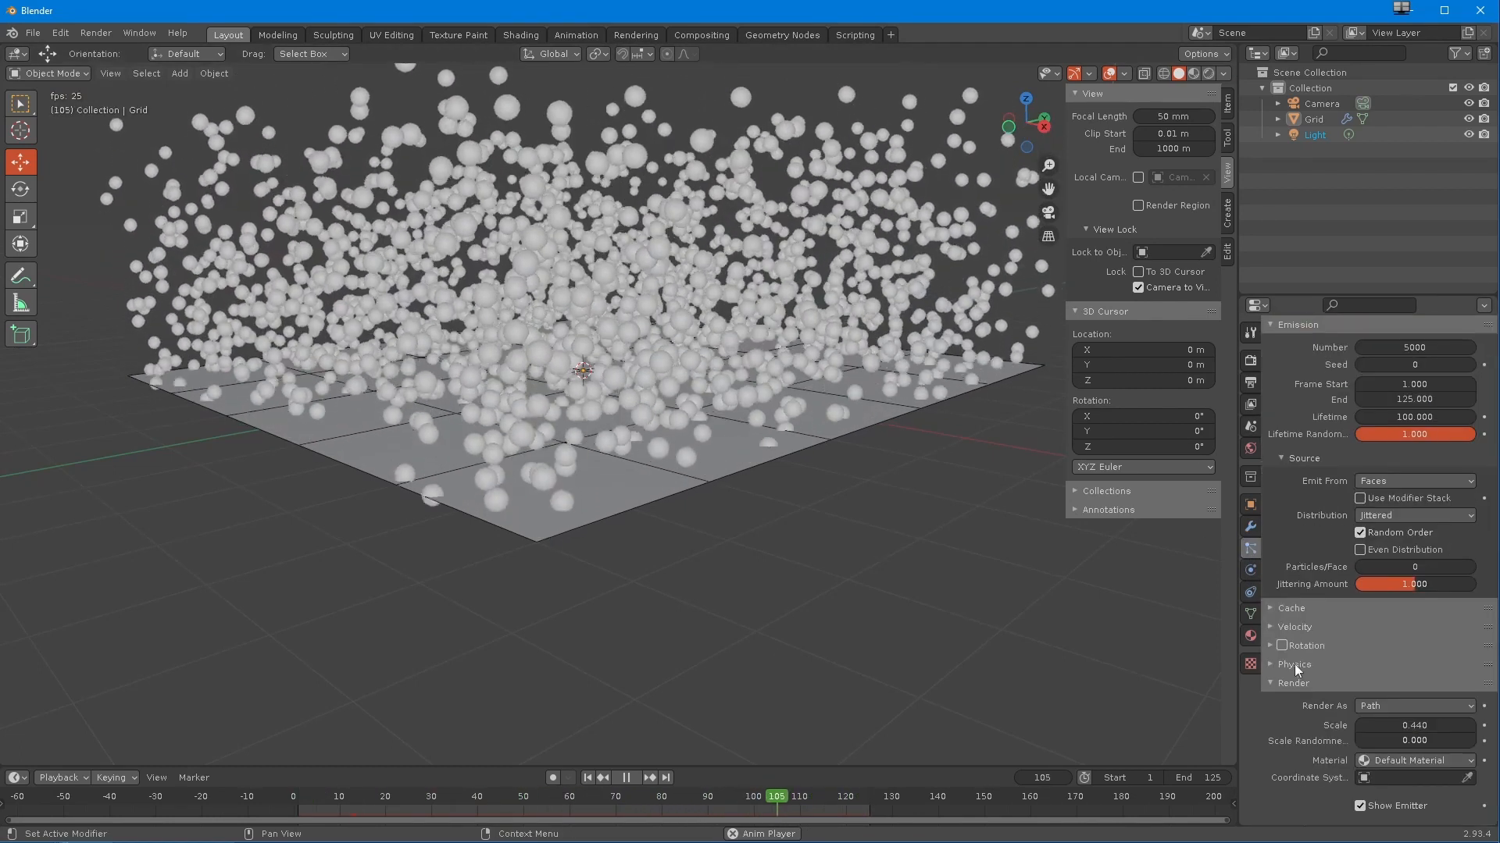
left_click(1272, 629)
scroll(1290, 659, "down", 3)
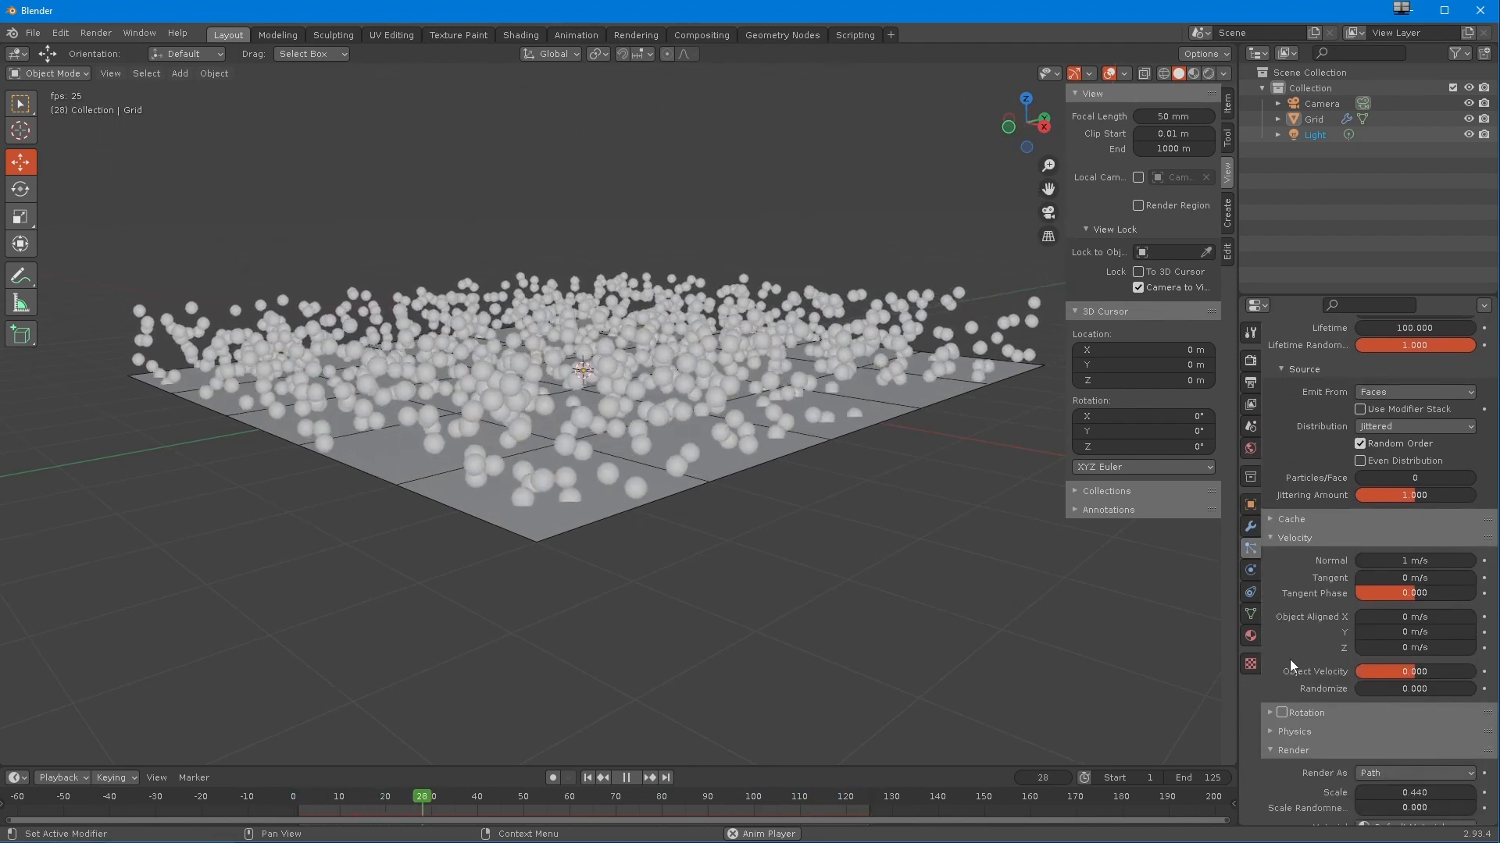
middle_click_drag(484, 641, 508, 647)
- Try a Normal velocity of 2 m/s for the particles
left_click(1410, 560)
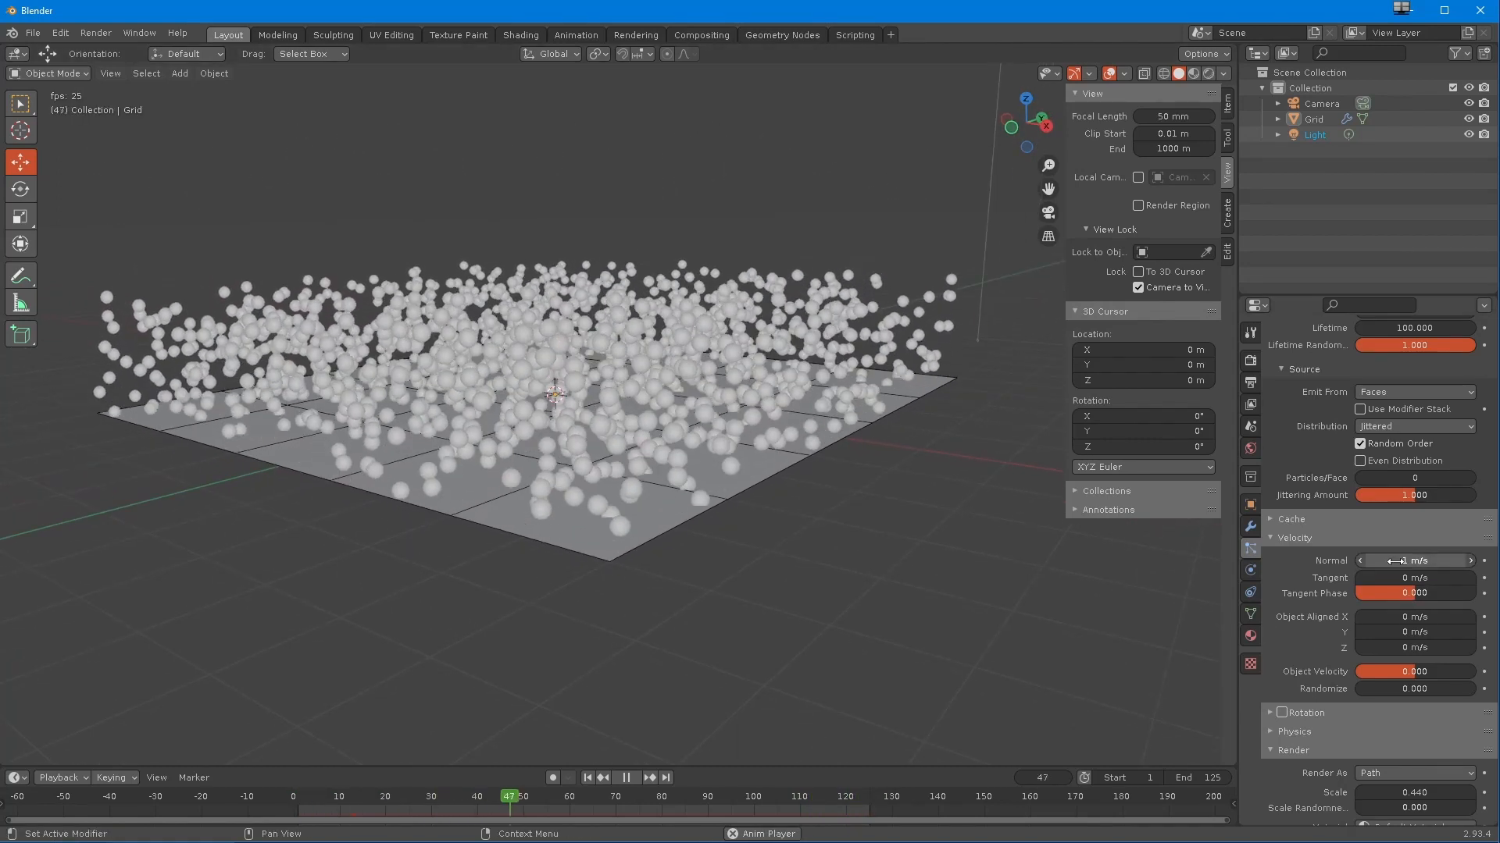
type("2")
key("Return")
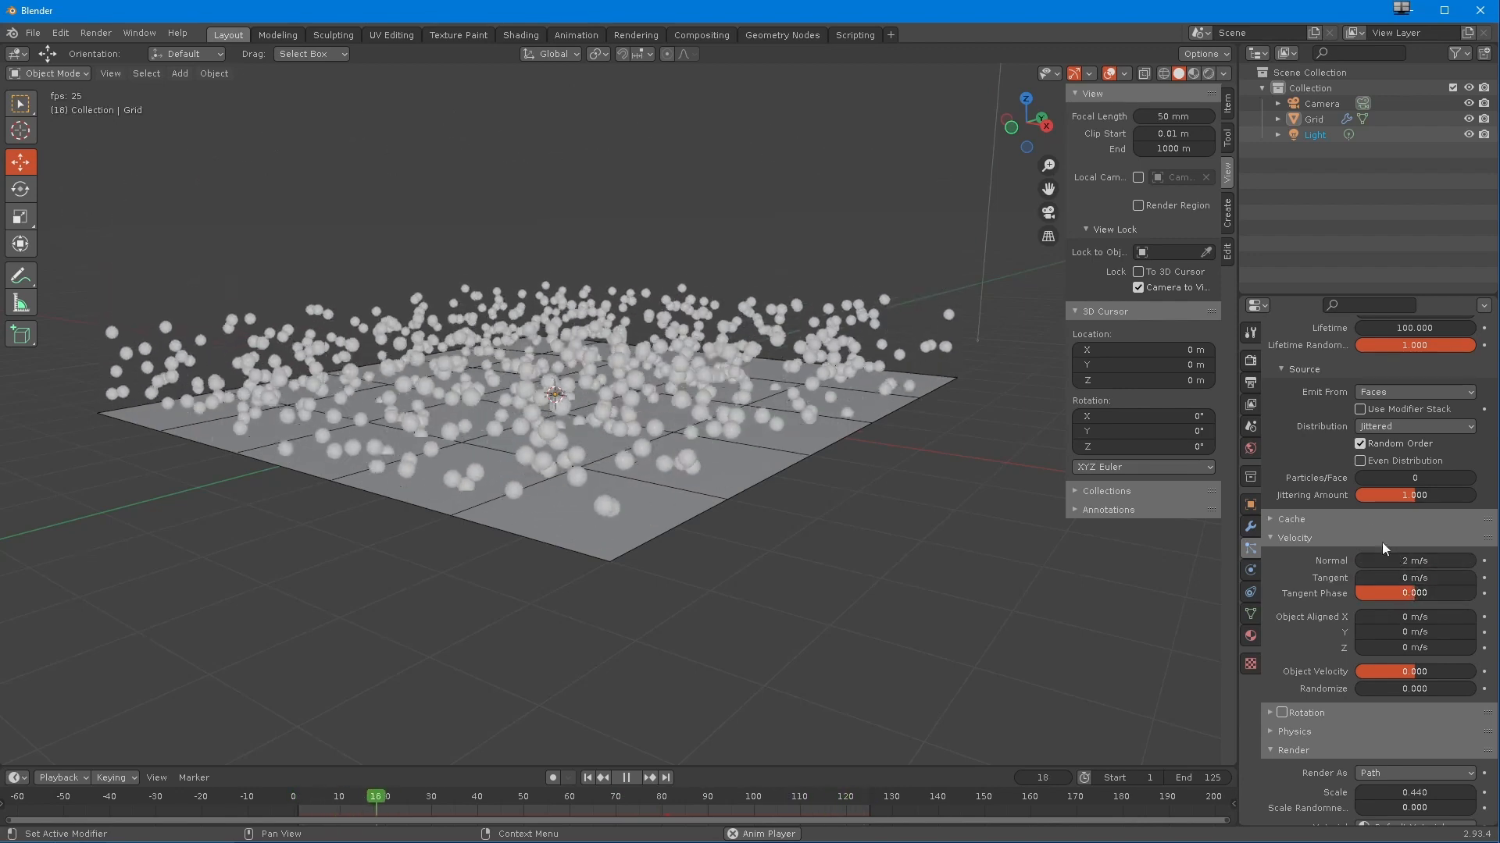
- Set the particles' Normal velocity to 10 m/s
left_click(1394, 561)
type("10")
key("Return")
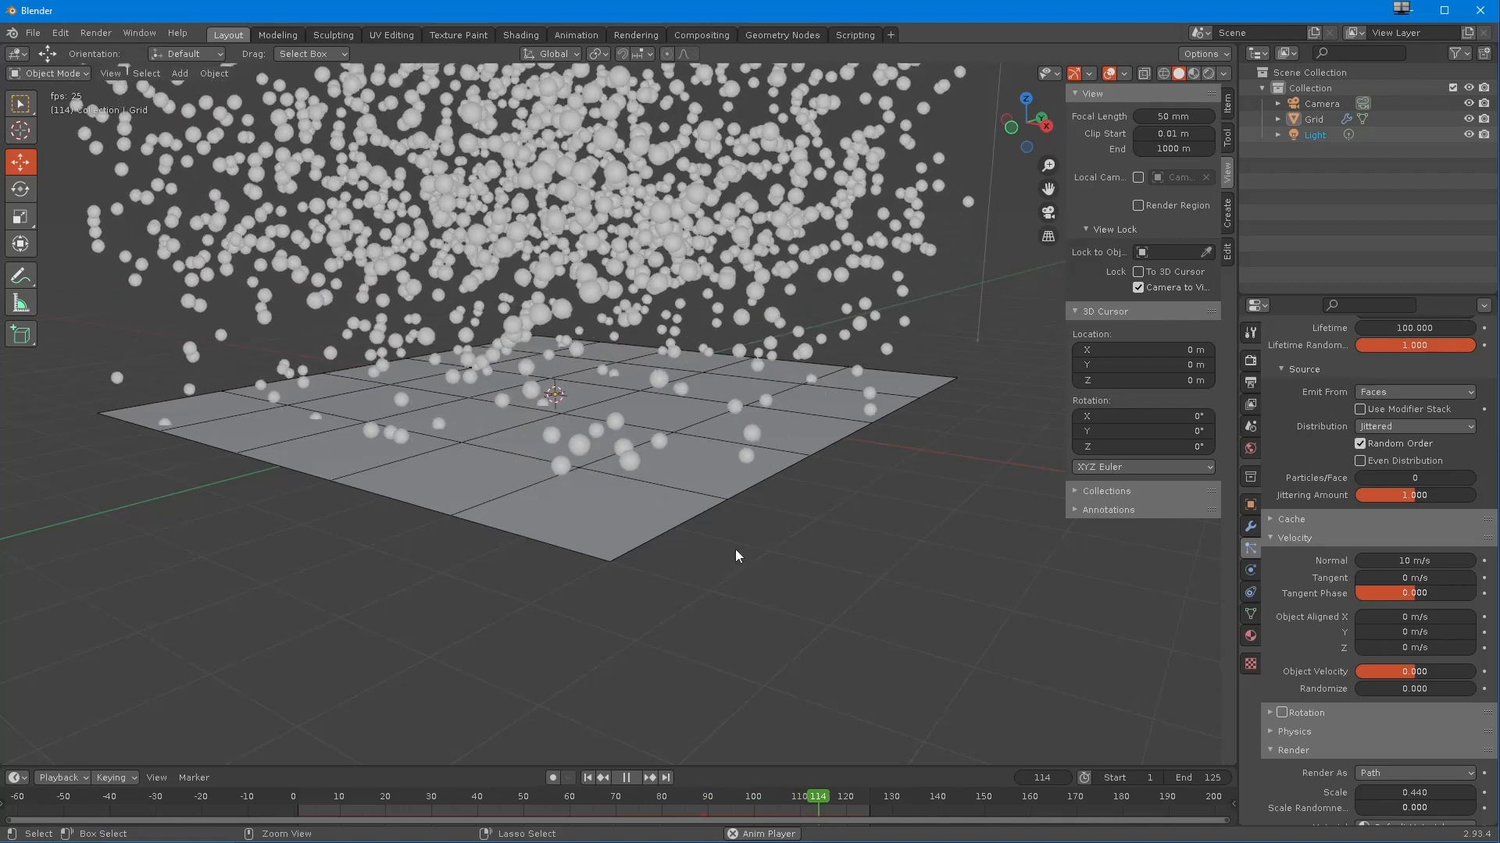
scroll(705, 573, "down", 2)
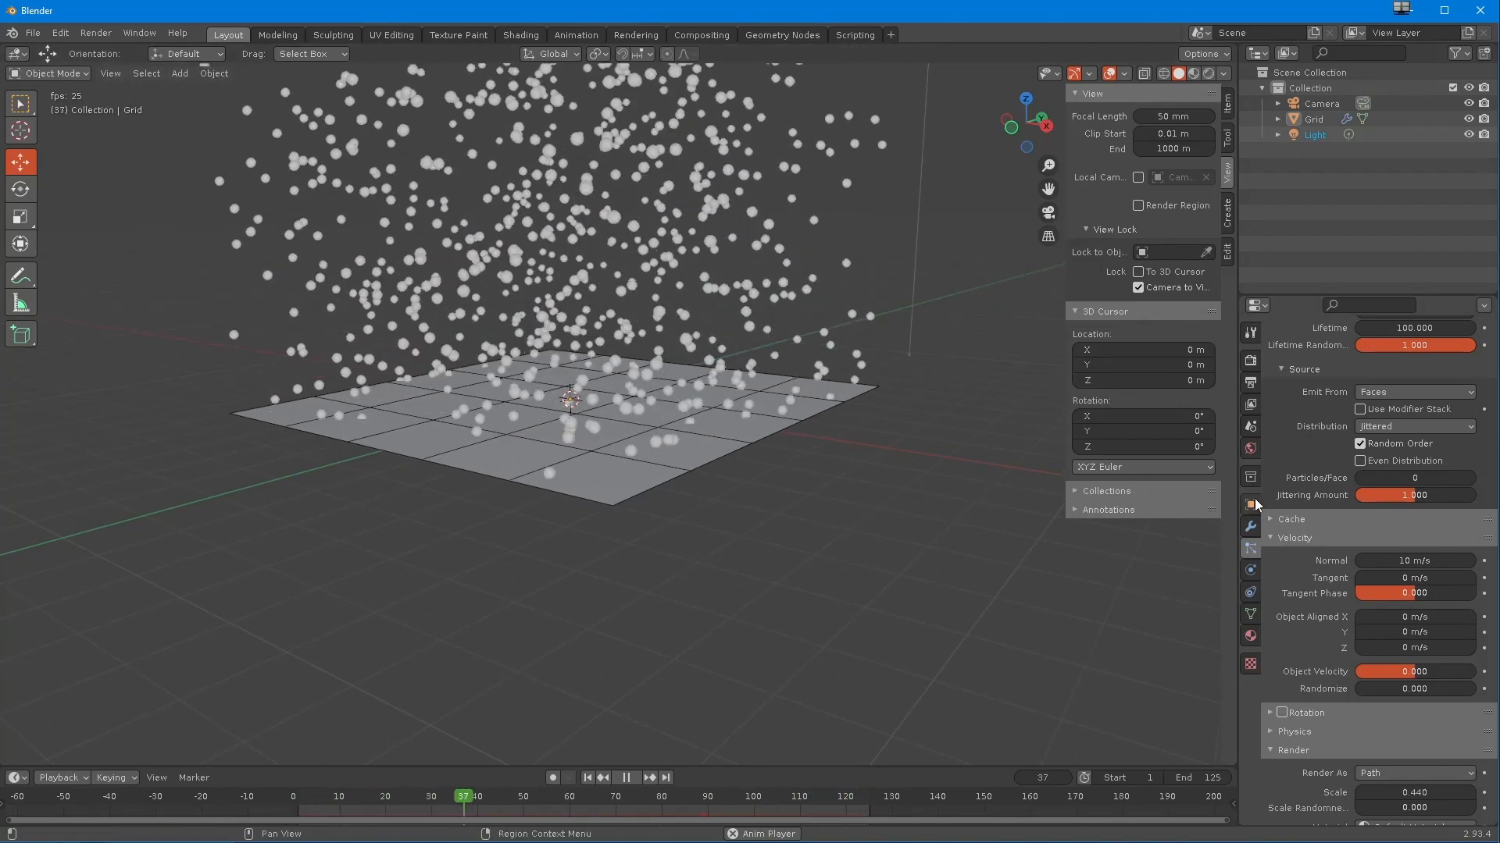
- Turn the scene's gravity back on and select the grid in the viewport
left_click(1250, 528)
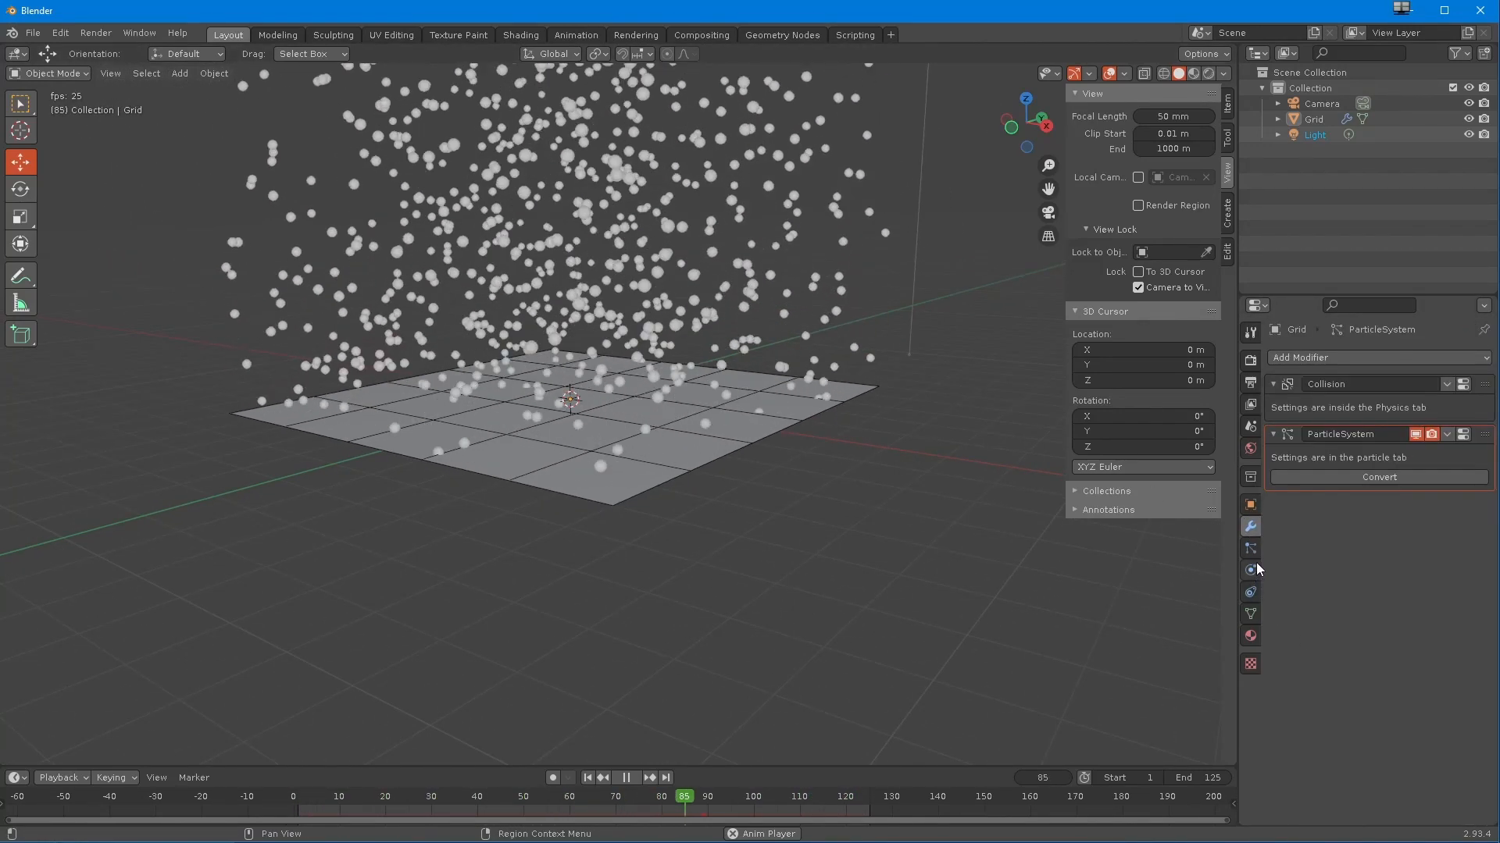
left_click(1251, 427)
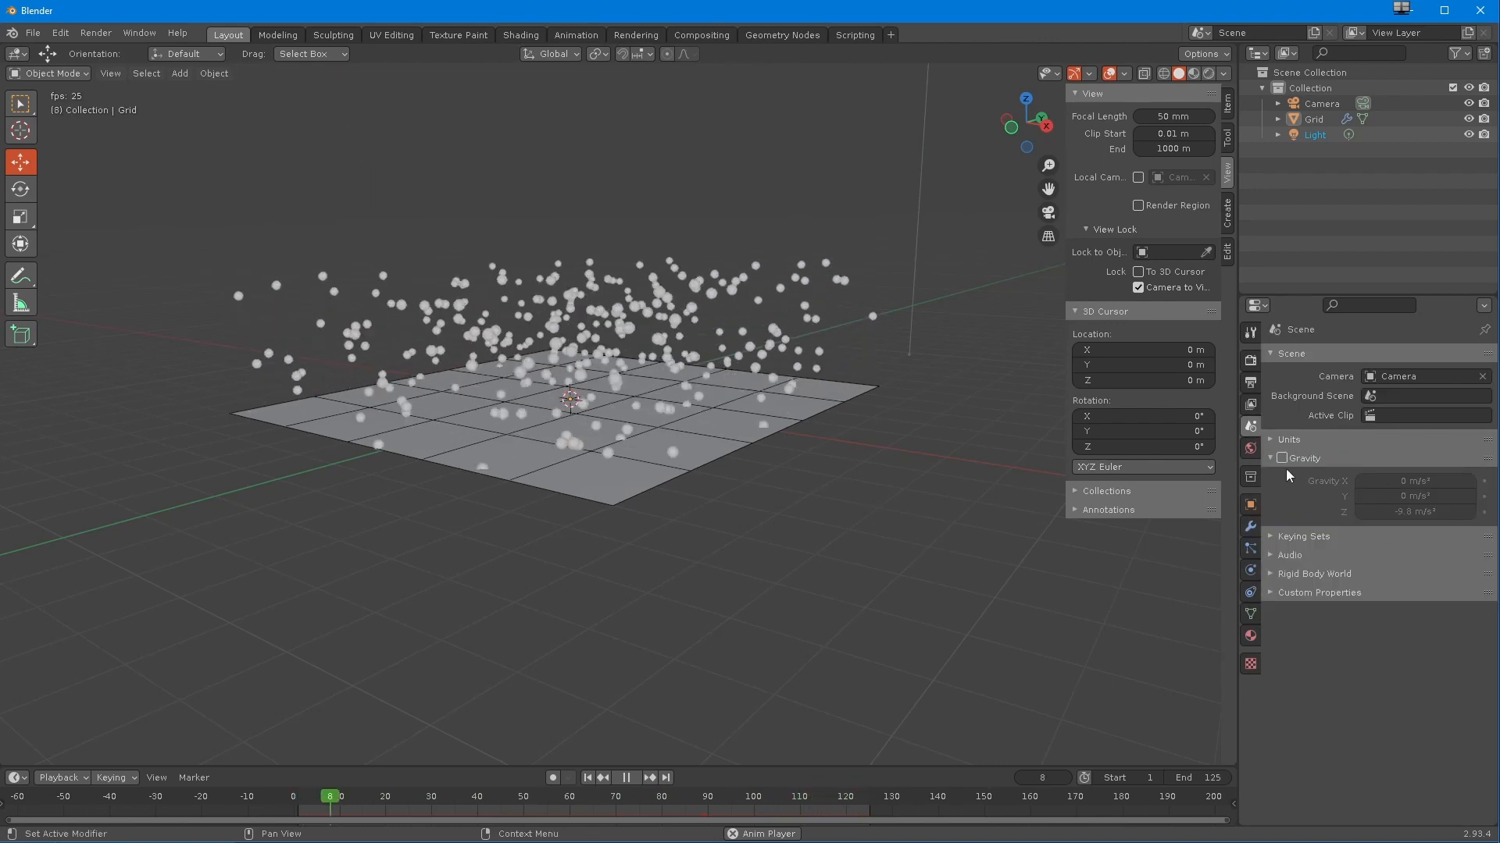
left_click(1279, 459)
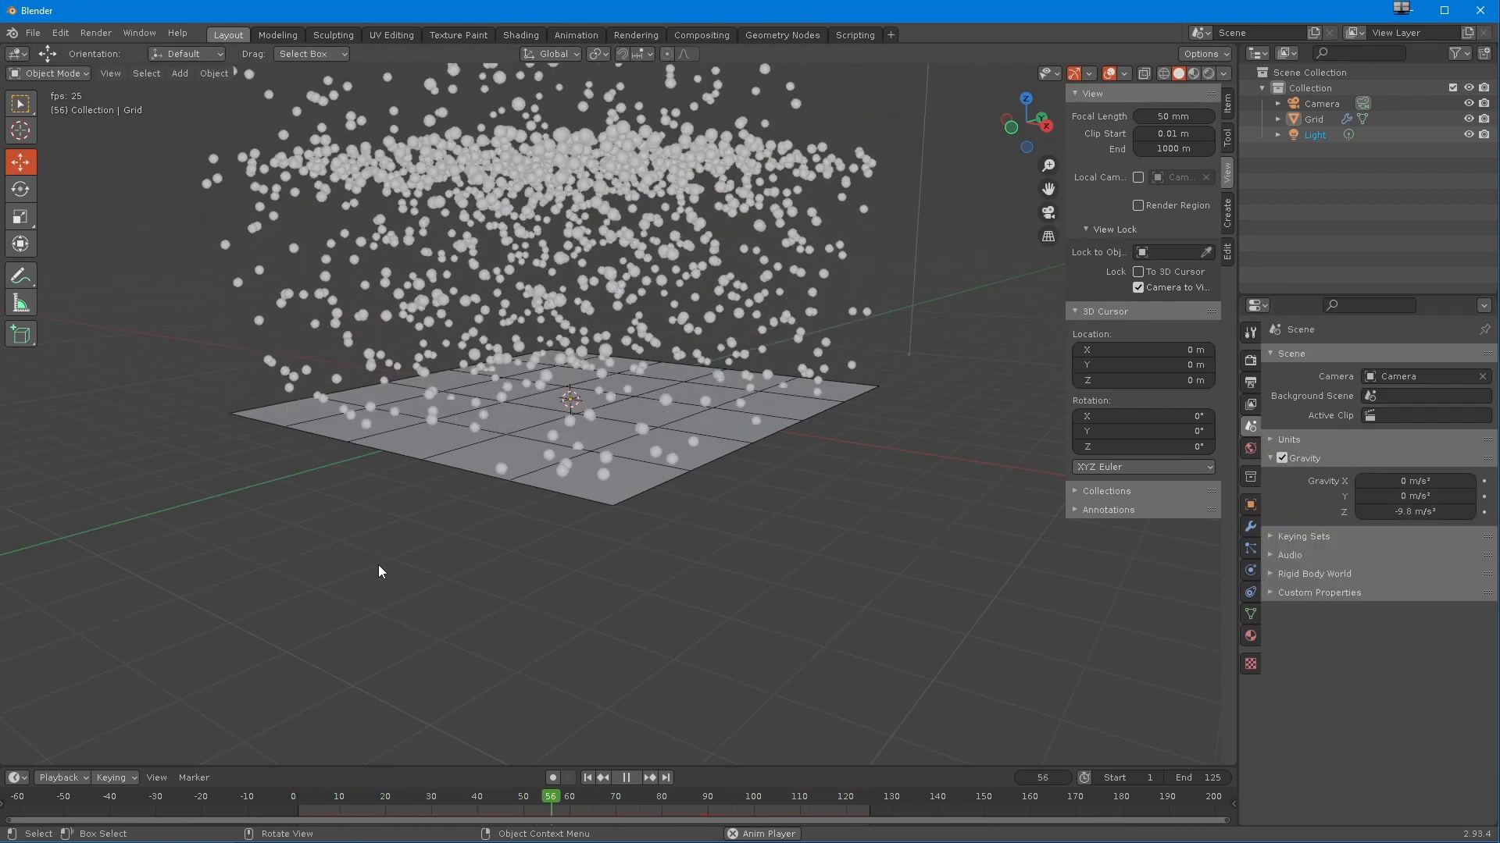
middle_click_drag(660, 668, 614, 692)
middle_click_drag(610, 679, 606, 600, "shift")
left_click(627, 504)
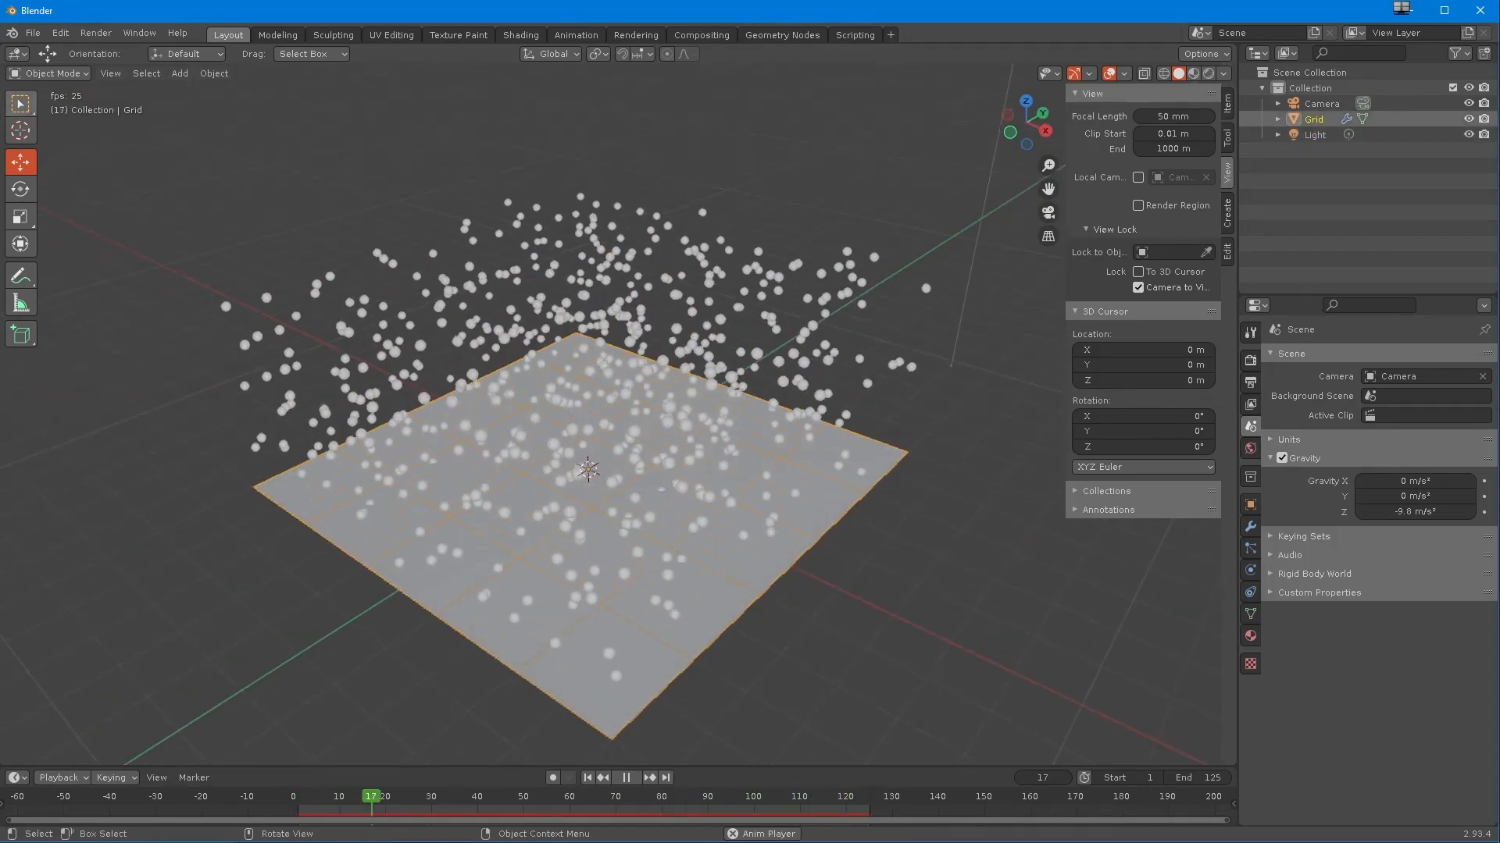
- Scale the grid's whole mesh down to about 1.16 m wide in Edit Mode and return to Object Mode
left_click(49, 73)
left_click(47, 103)
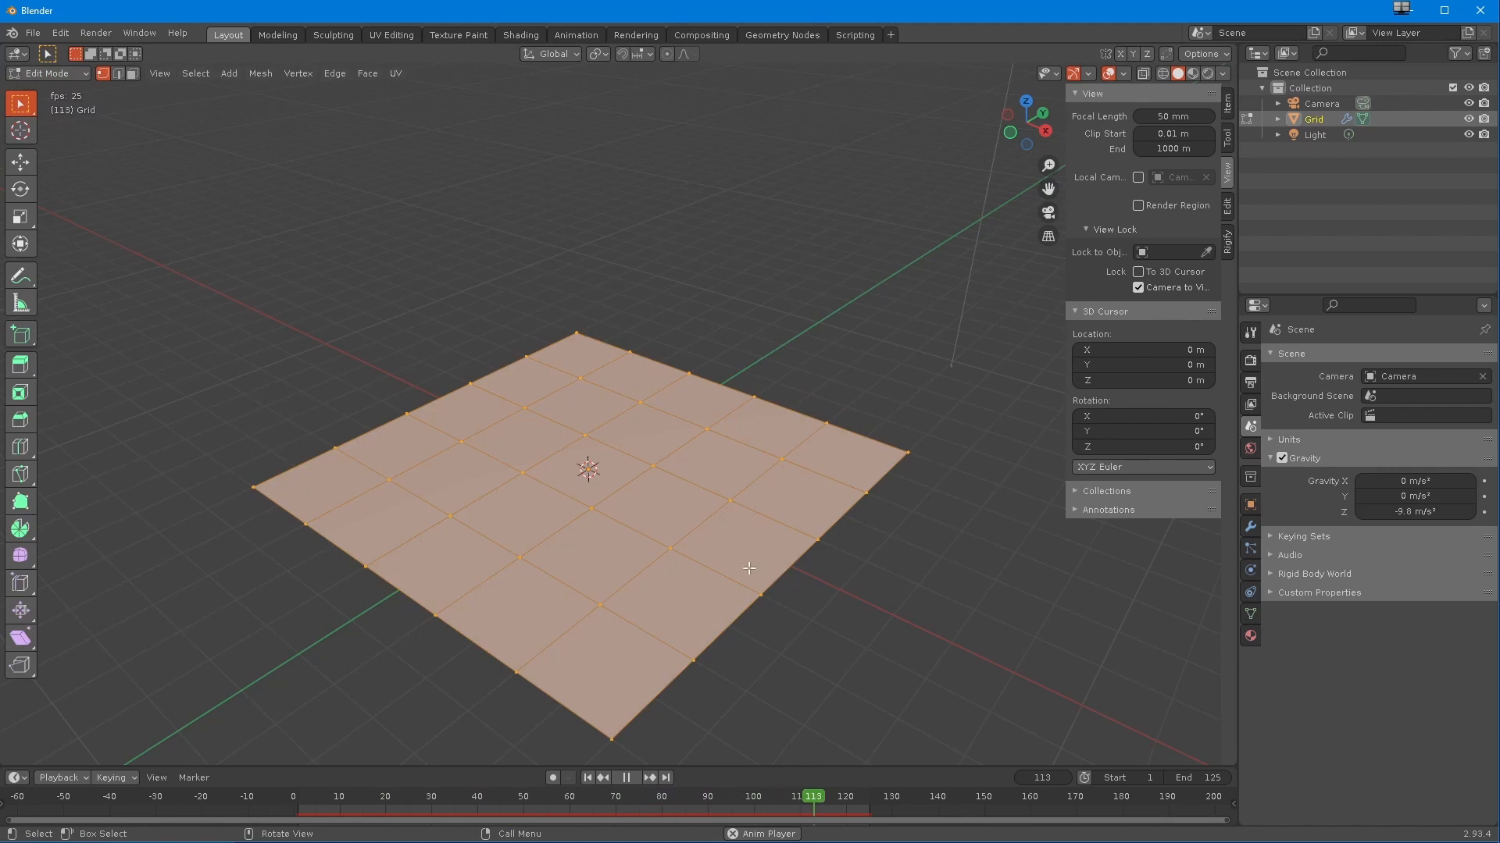
key("s")
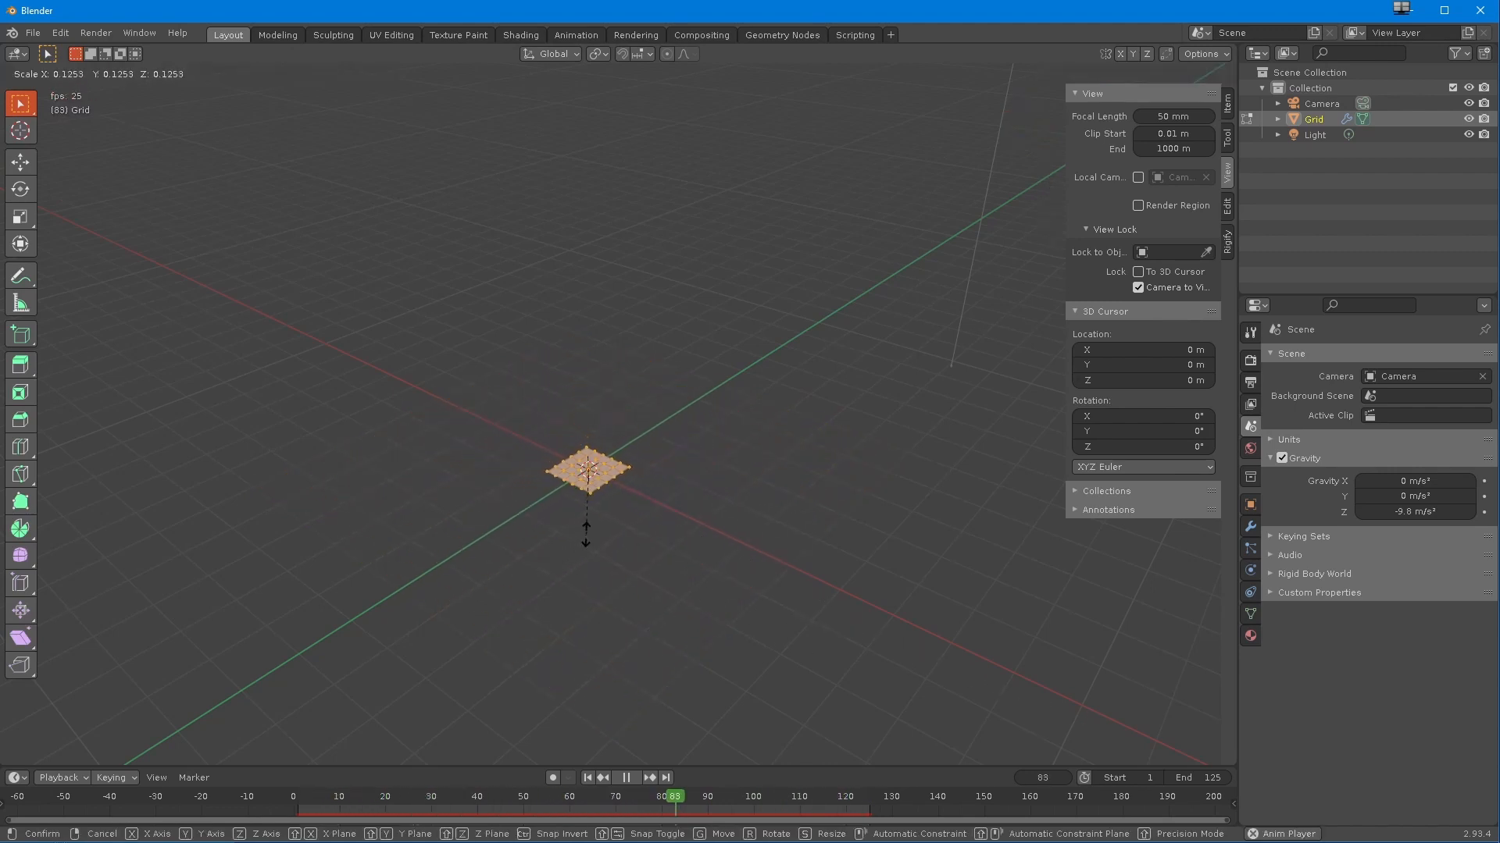
left_click(585, 533)
left_click(25, 91)
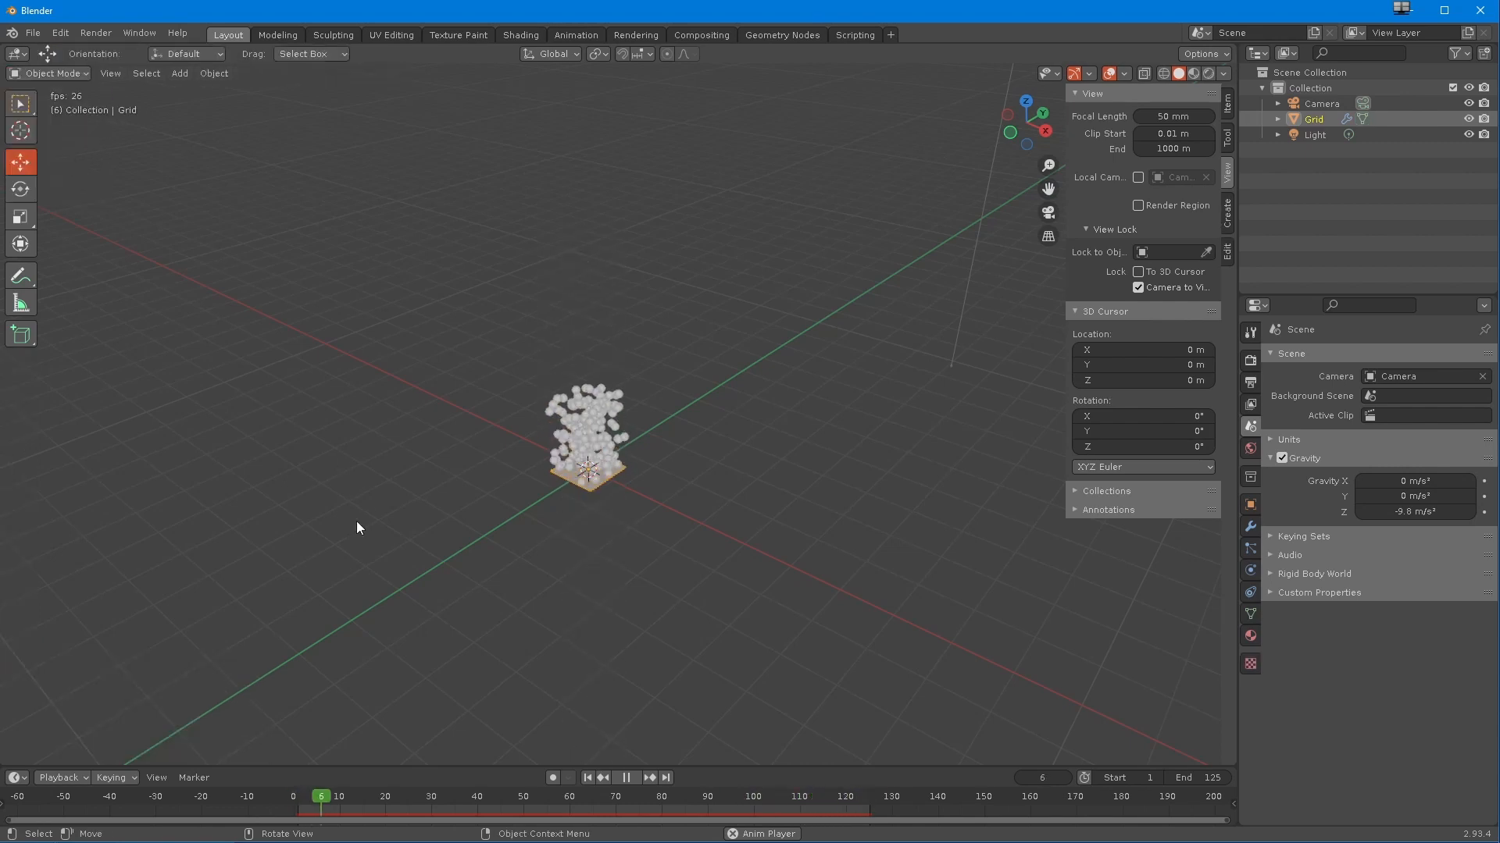
middle_click_drag(384, 517, 367, 584)
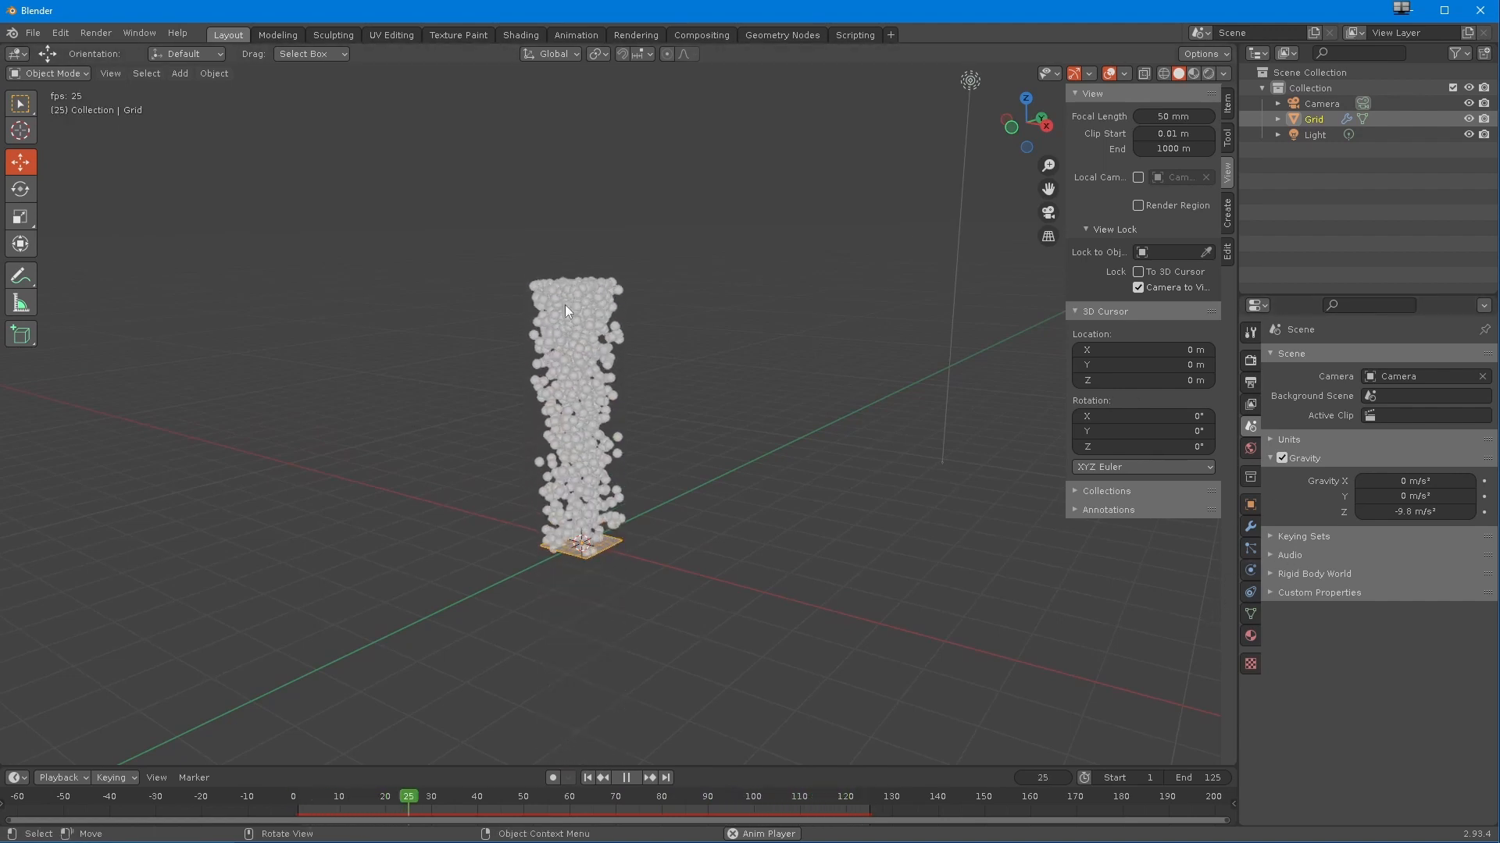
- Set the velocity Randomize value of the grid's particle system to 0.320
left_click(1250, 549)
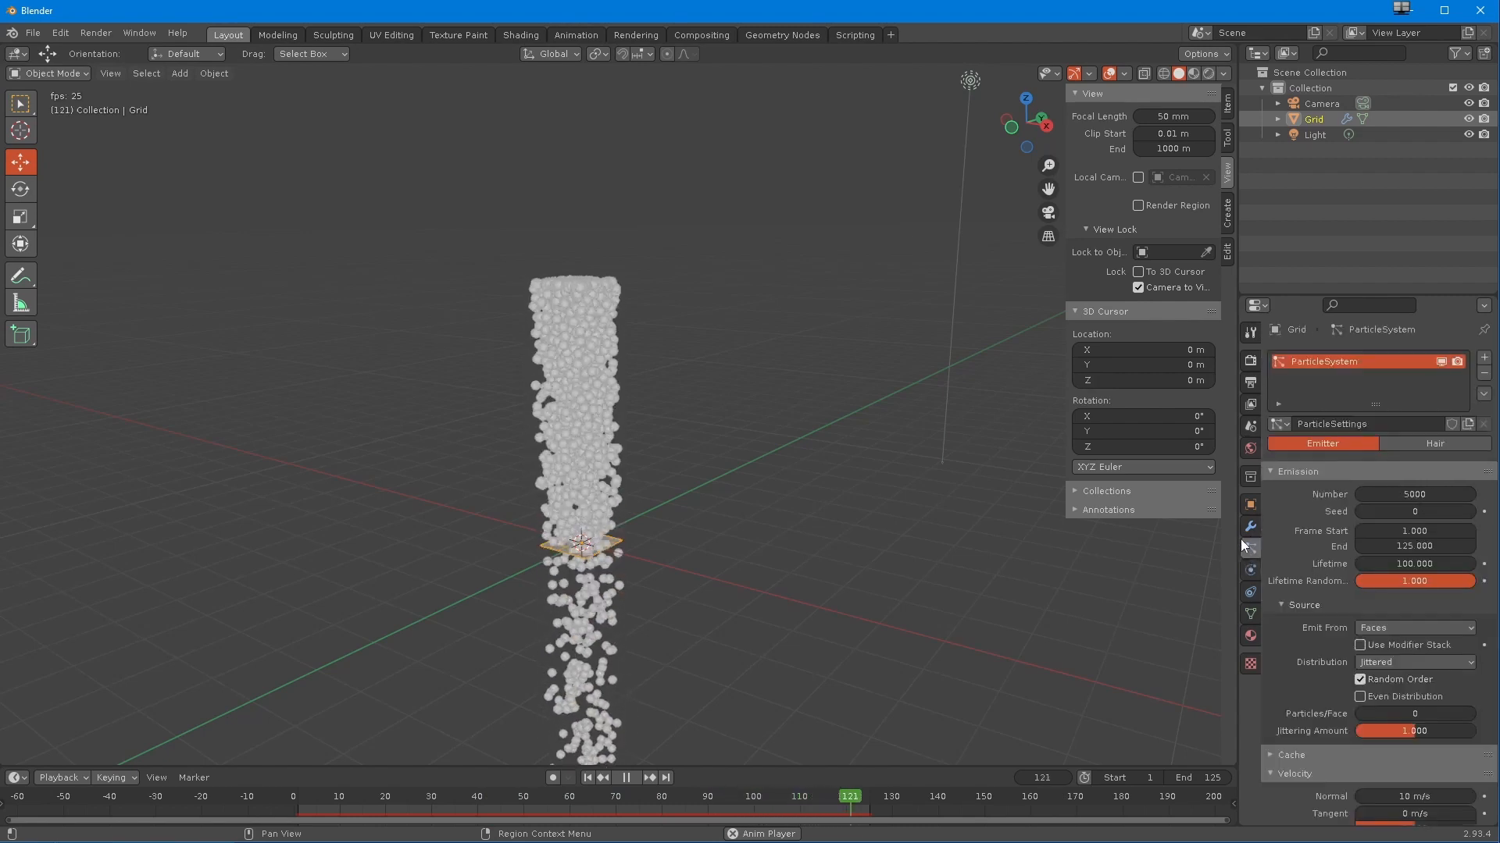
scroll(1304, 664, "down", 8)
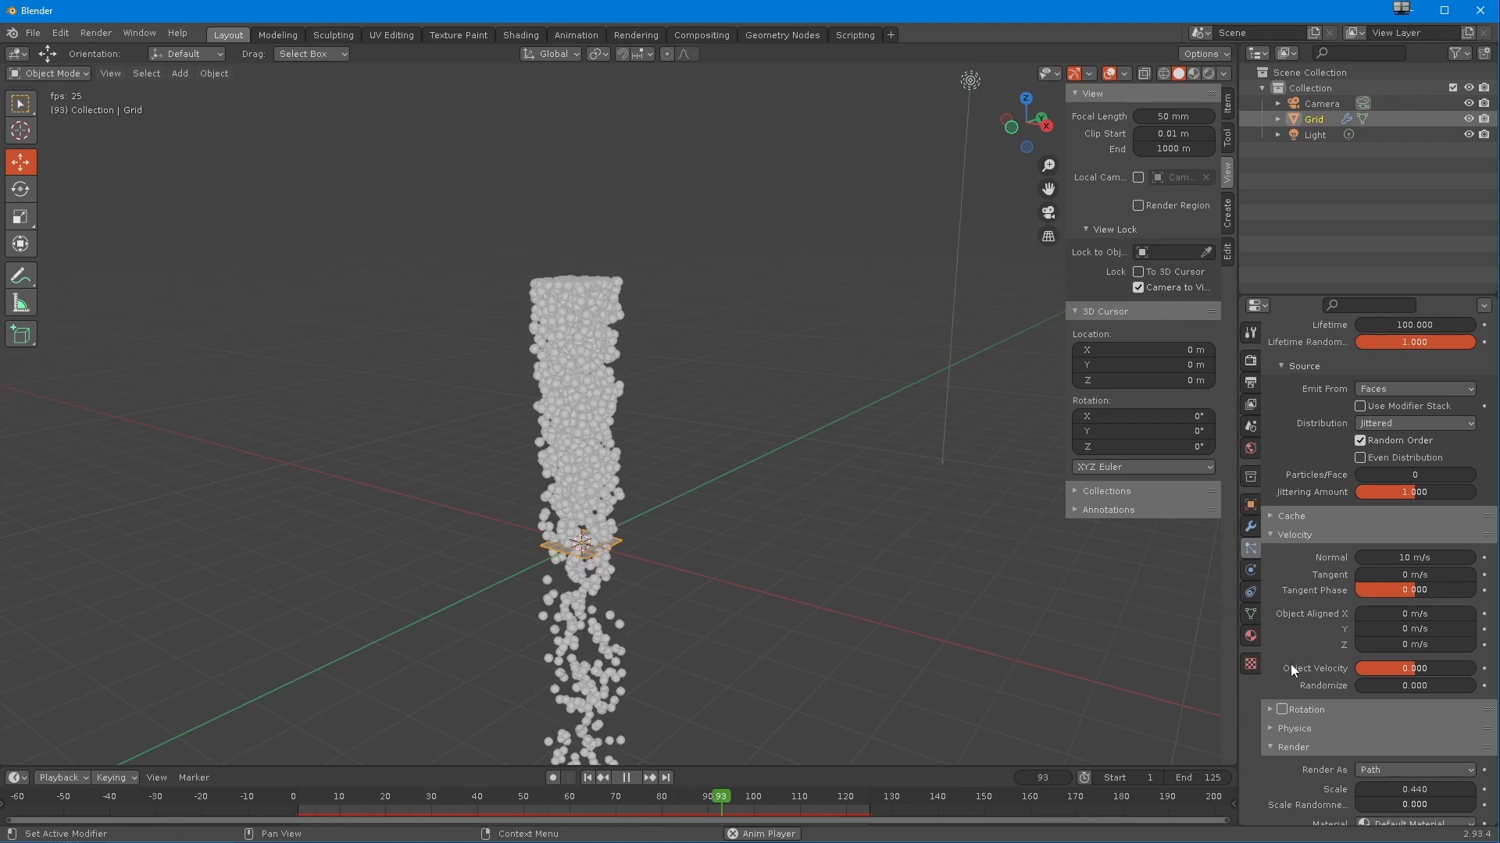
scroll(1290, 664, "down", 2)
mouse_move(1390, 646)
left_mouse_down()
mouse_move(1420, 647)
mouse_move(1403, 646)
left_mouse_up()
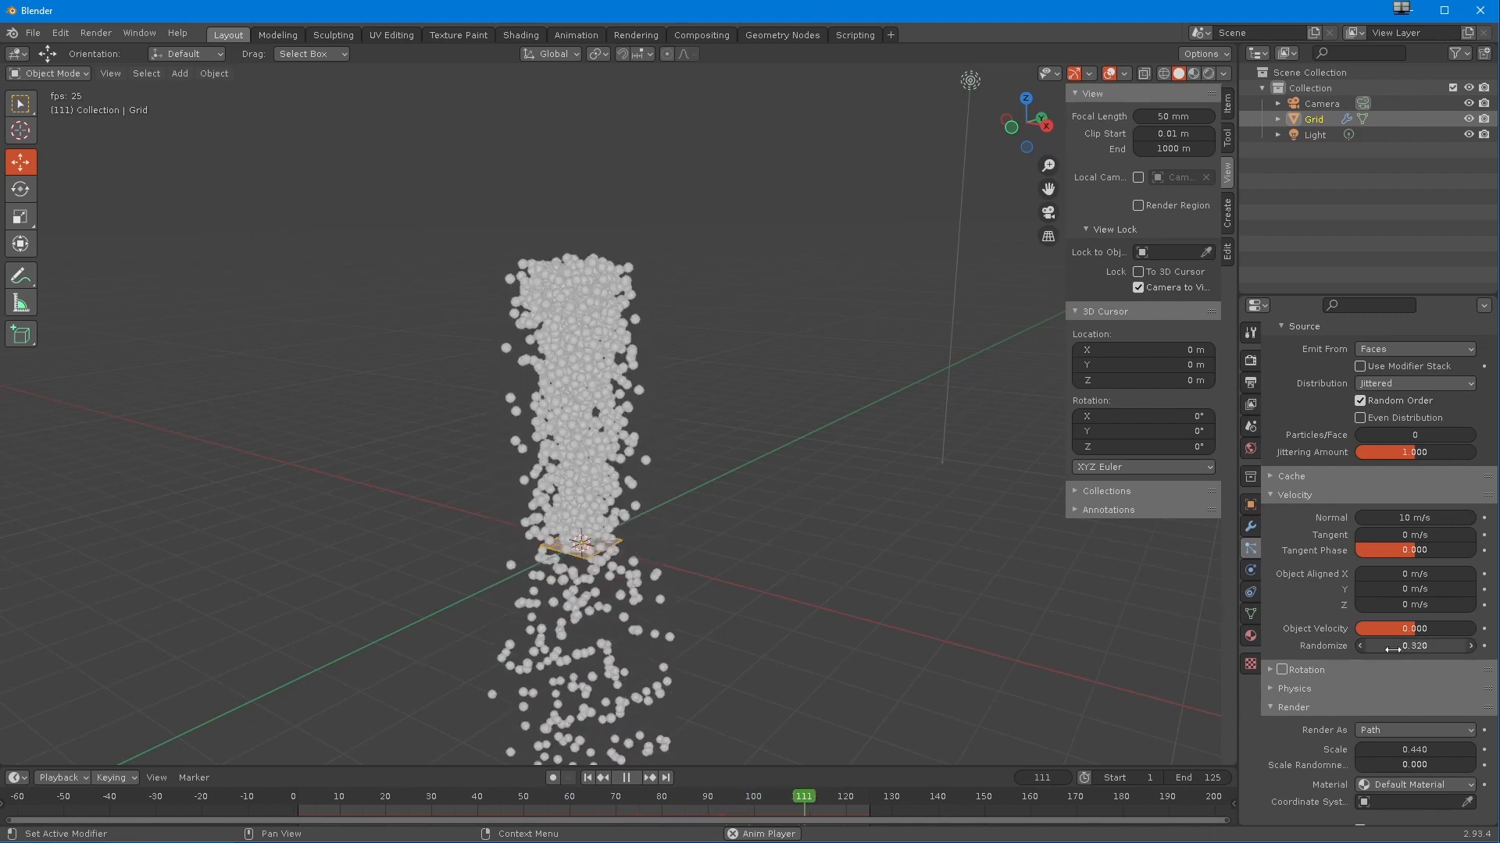
middle_click_drag(584, 411, 539, 396)
scroll(501, 411, "up", 3)
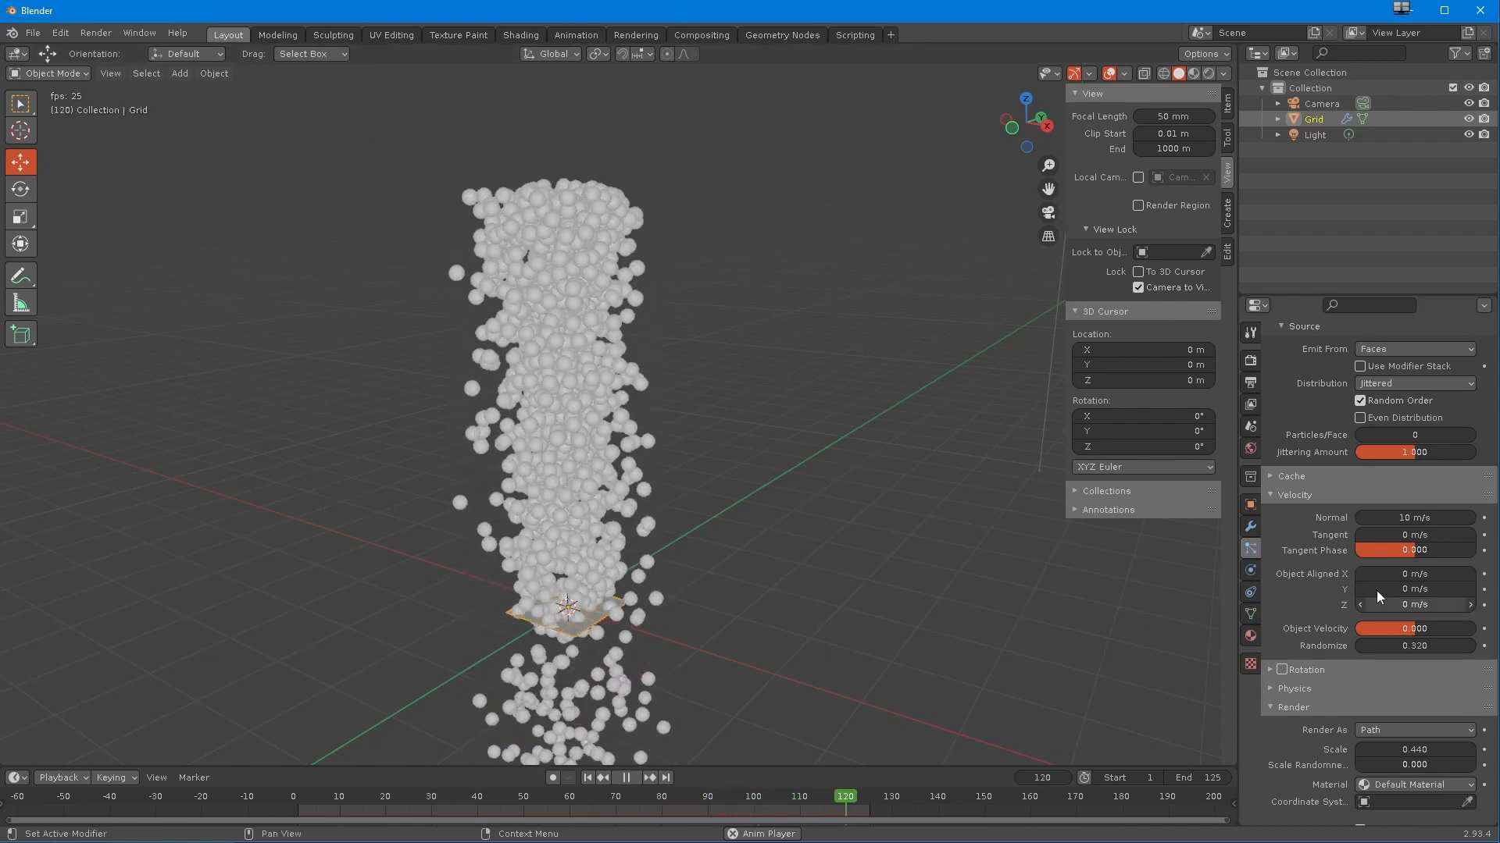
- At frame 1, move the grid about -4.43 m along X and insert a Location keyframe
left_click(625, 778)
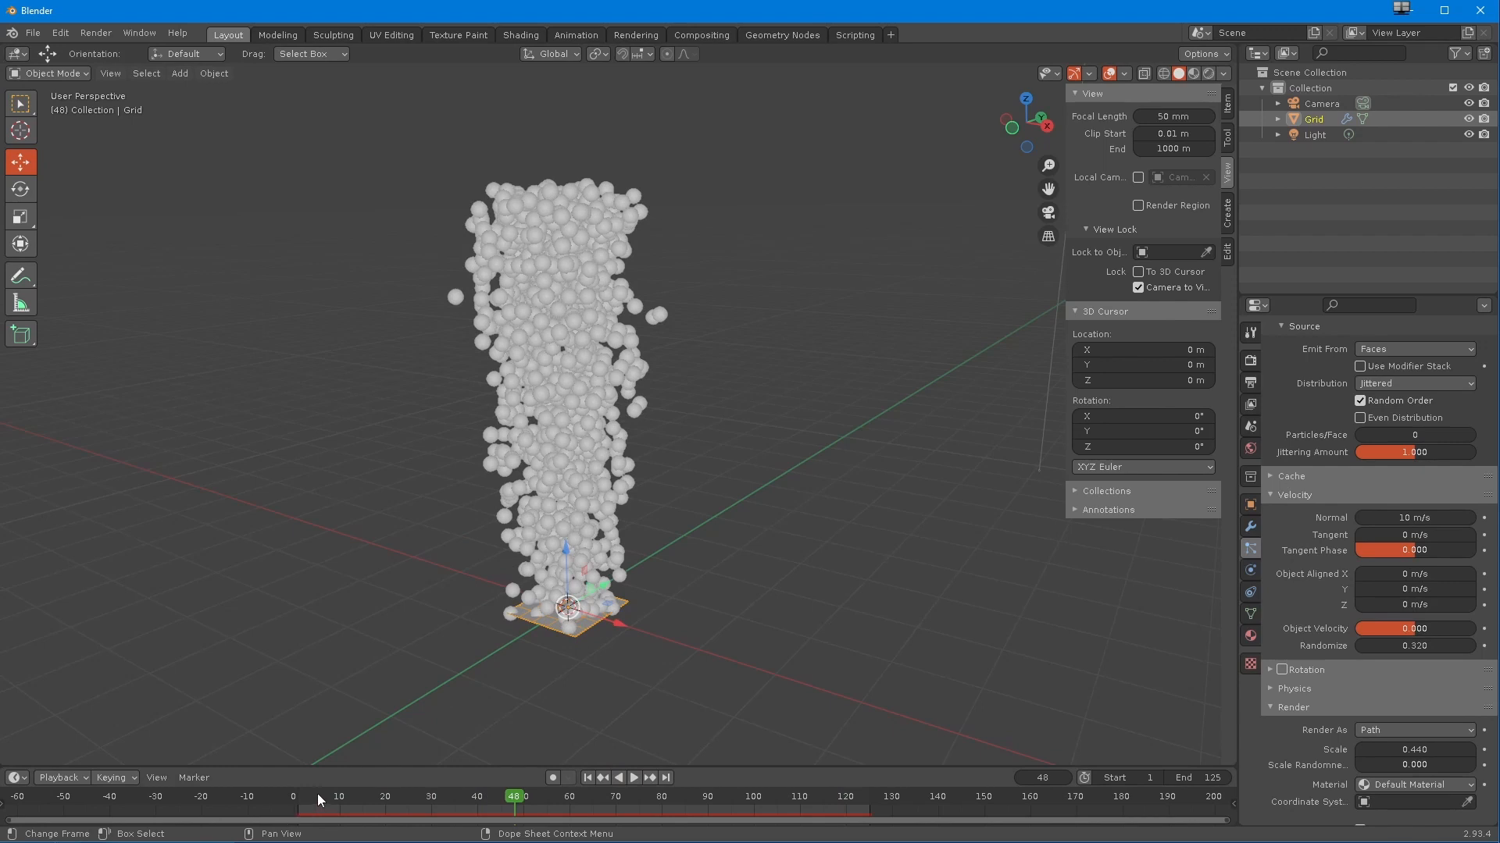
key("shift+Left")
left_click_drag(625, 629, 400, 554)
key("i")
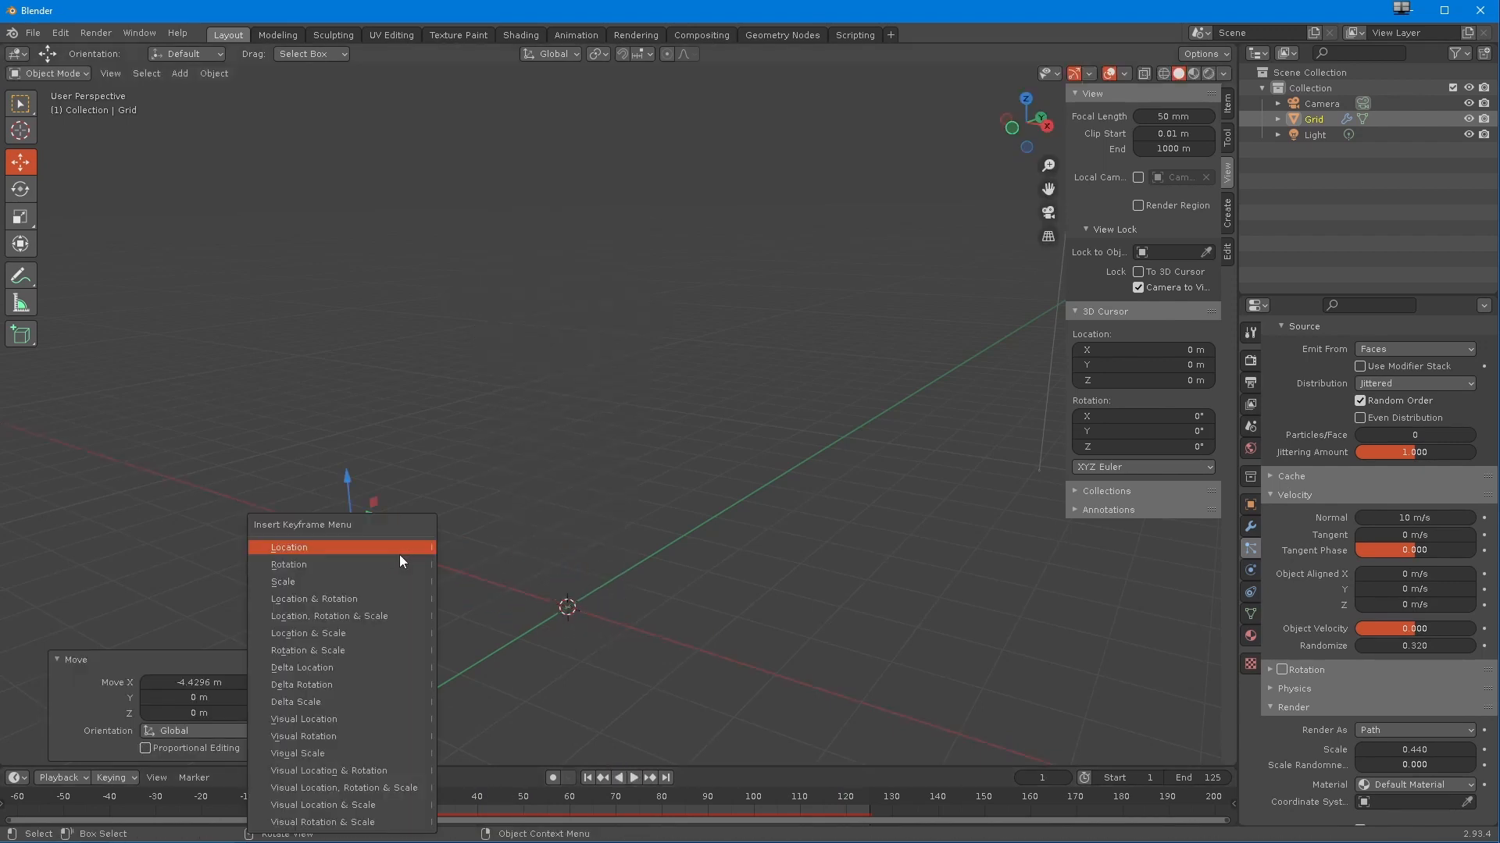
left_click(400, 553)
- At frame 30, move the grid along X past the world origin to the positive side and insert a Location keyframe
key("space")
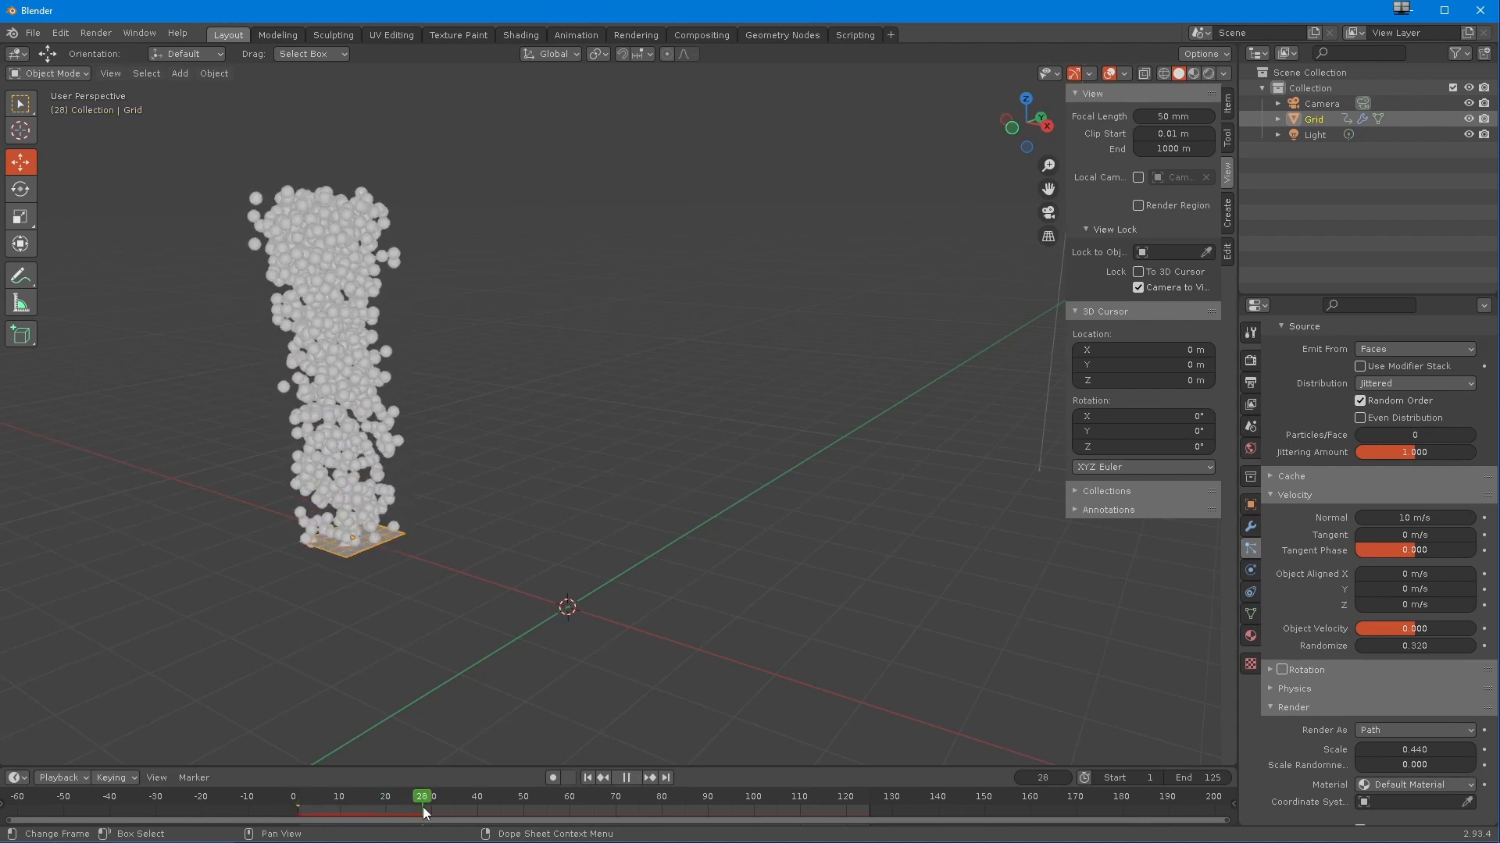
key("space")
left_click_drag(392, 550, 809, 728)
key("i")
left_click(728, 550)
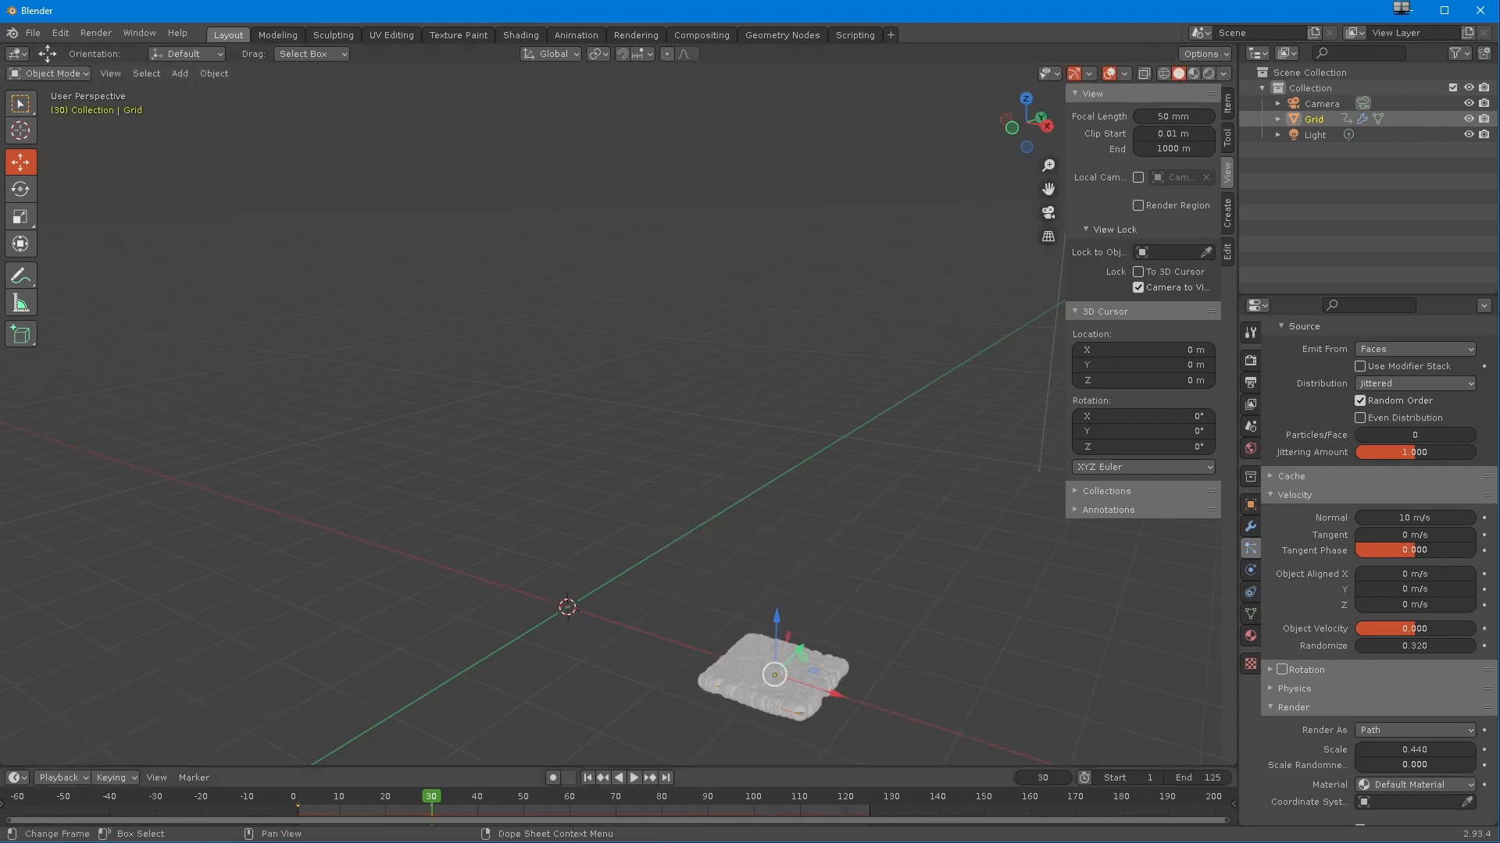
- Play the animation from frame 1 to examine how the particles trail behind the moving grid
left_click_drag(431, 796, 307, 811)
key("space")
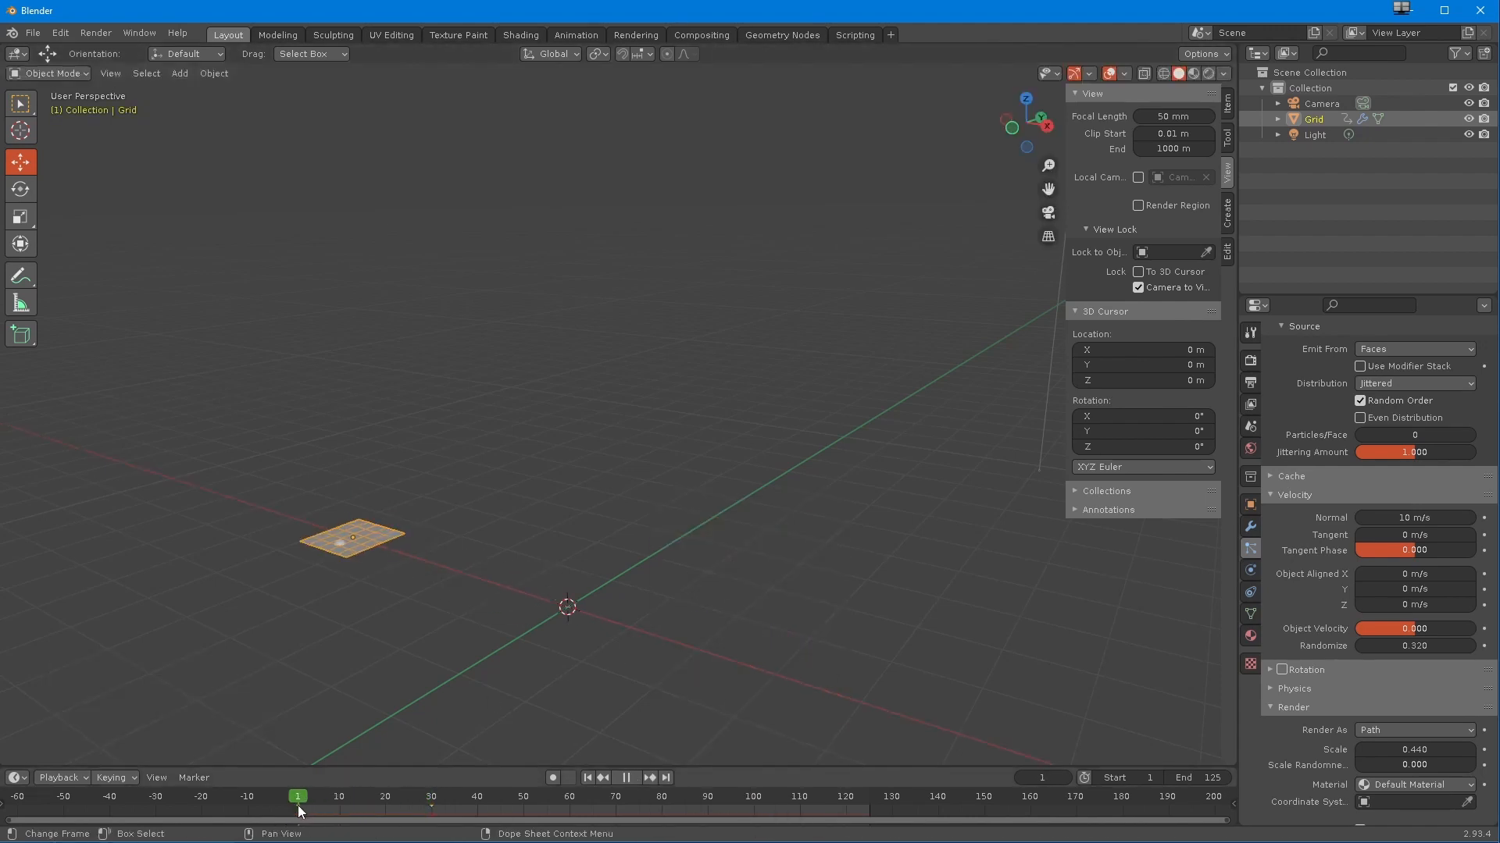
middle_click_drag(513, 677, 537, 634, "ctrl")
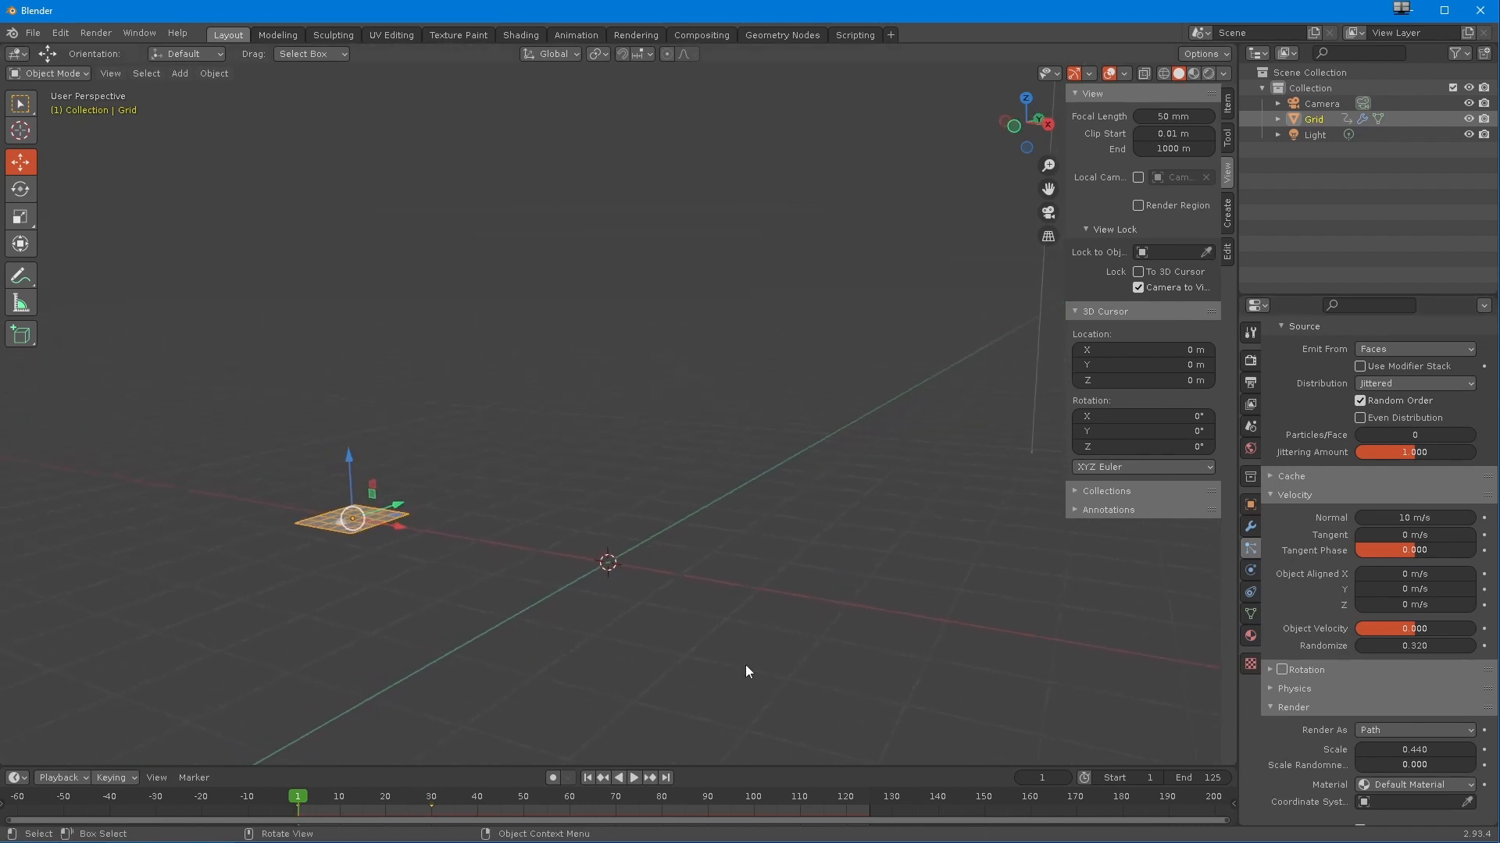
left_click(635, 778)
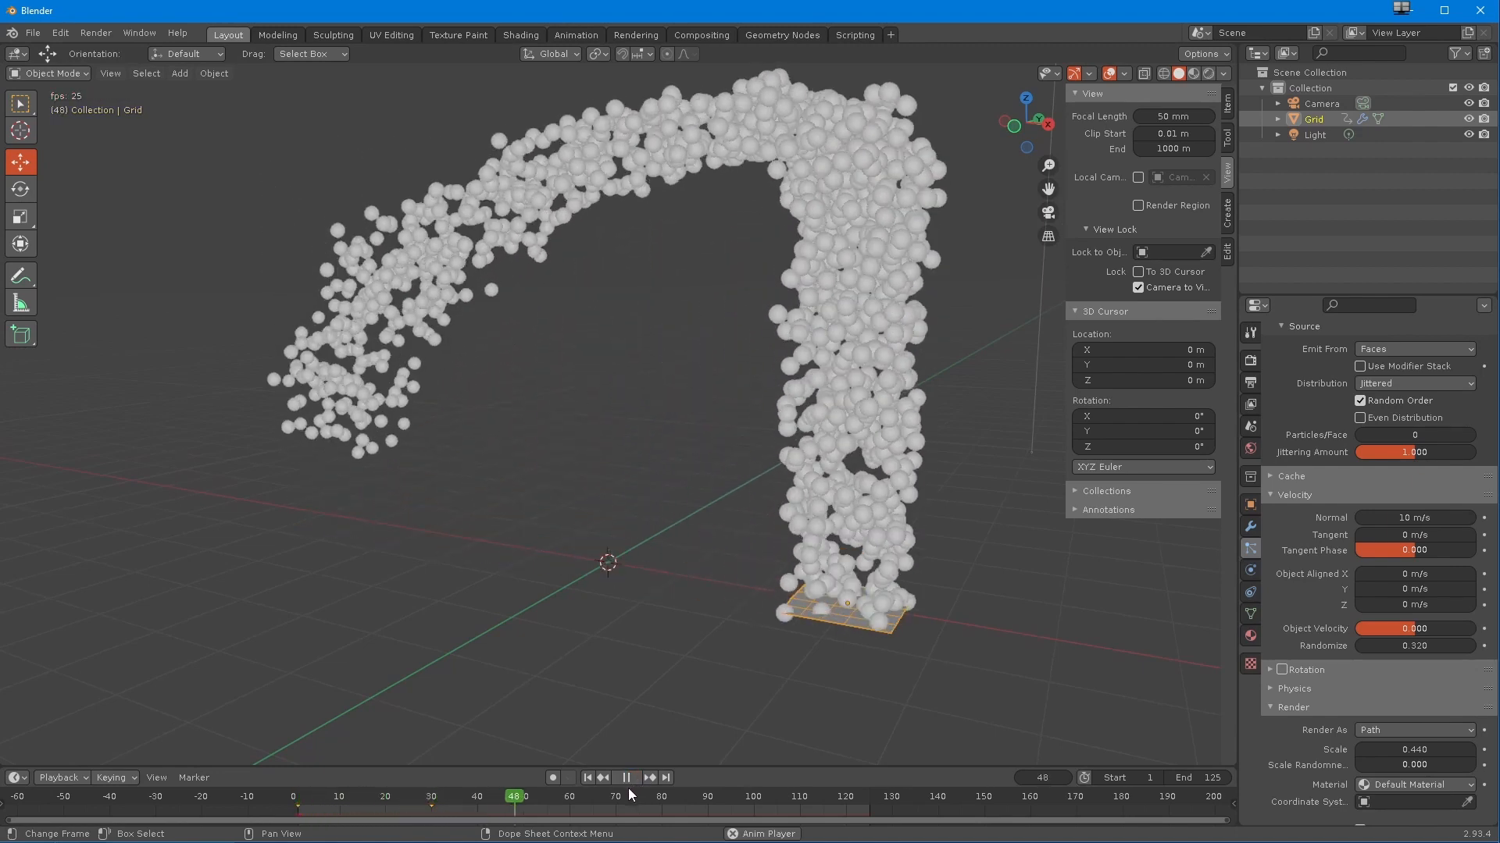
left_click(626, 778)
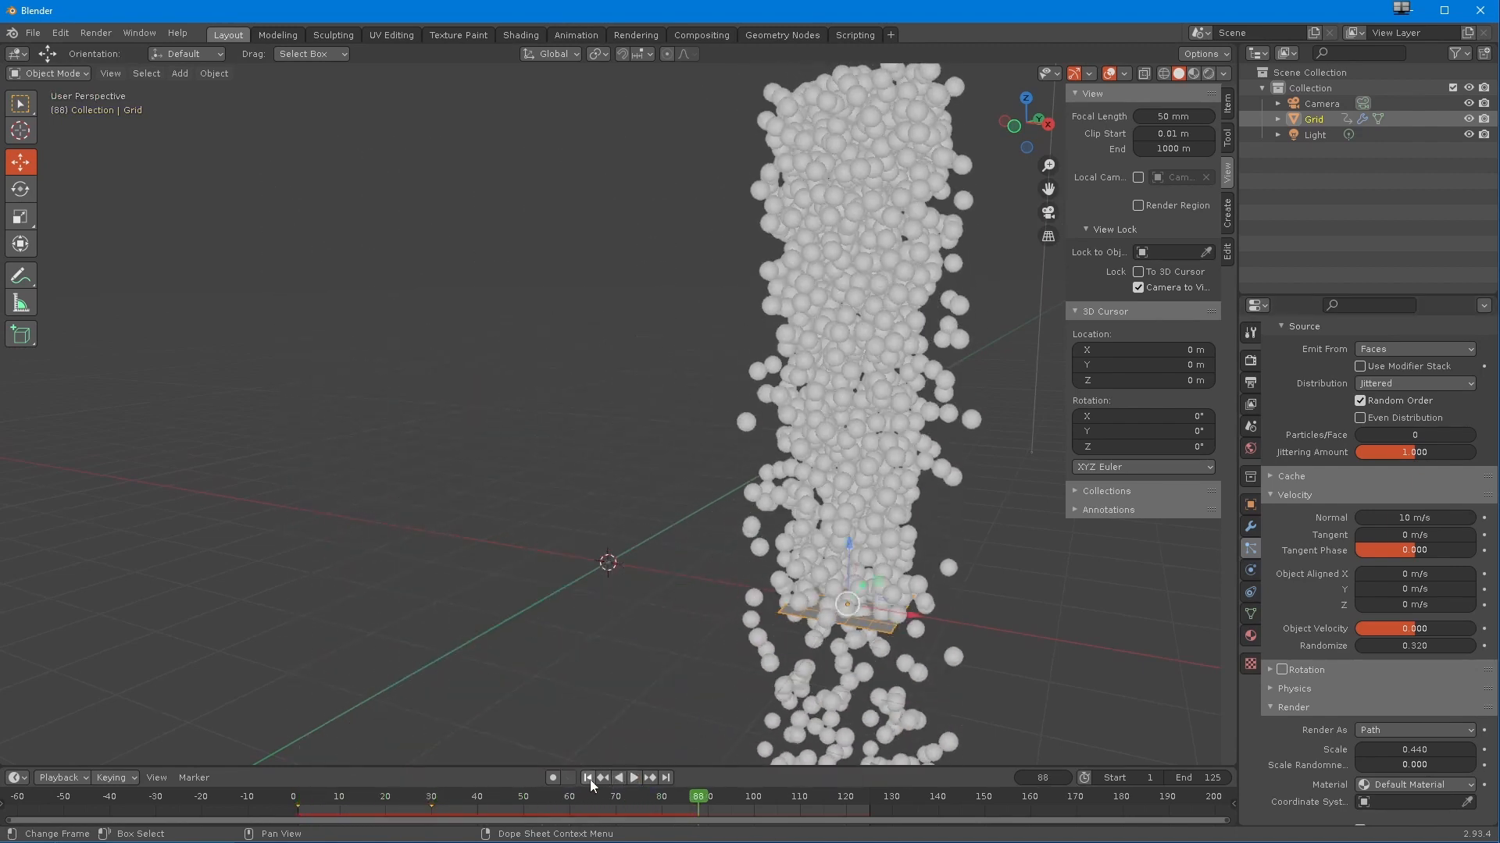
left_click(589, 778)
left_click(632, 777)
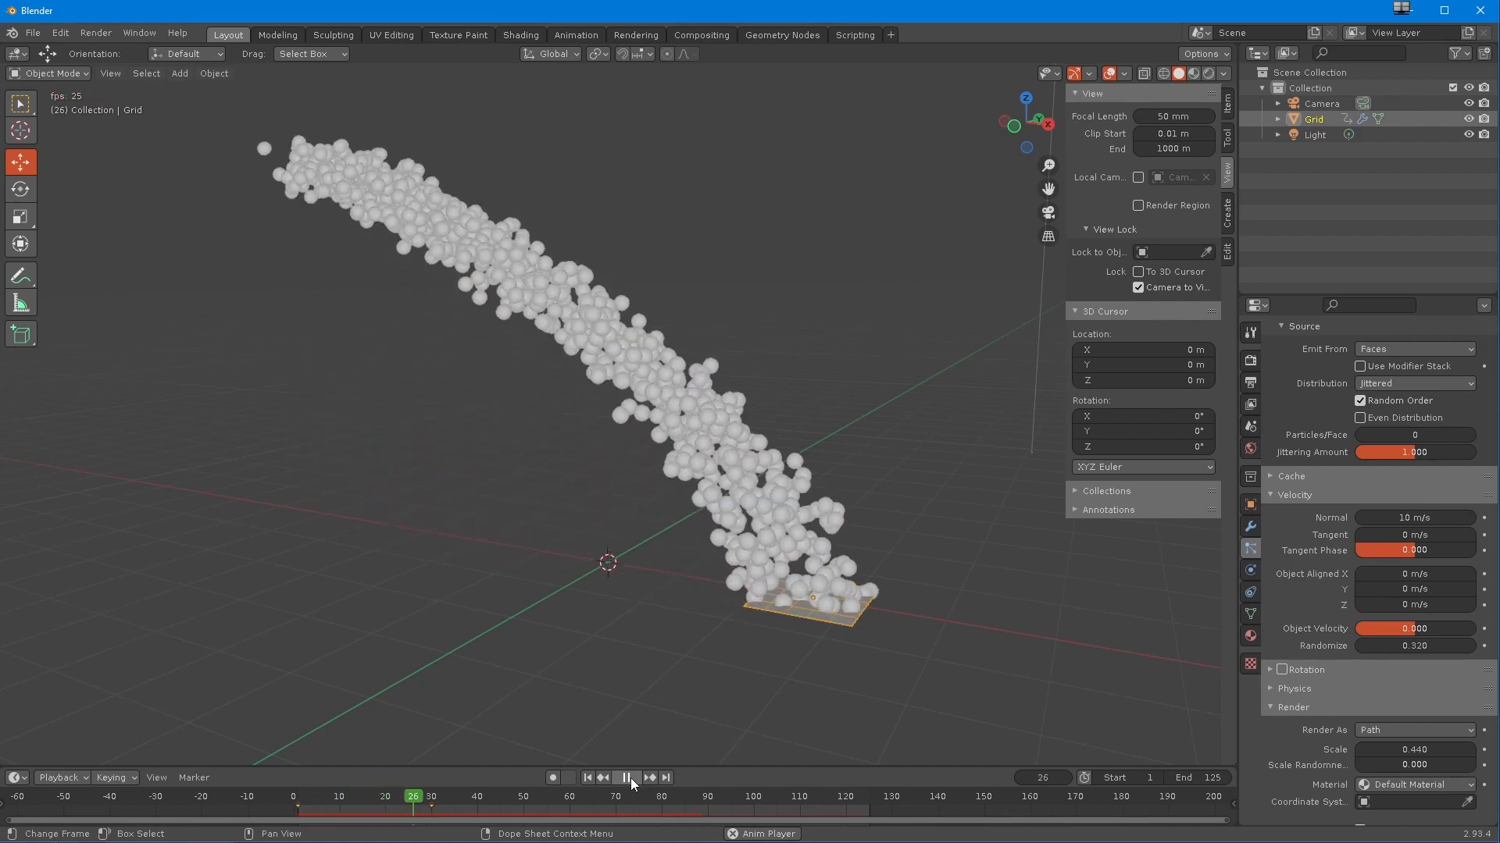
left_click(627, 778)
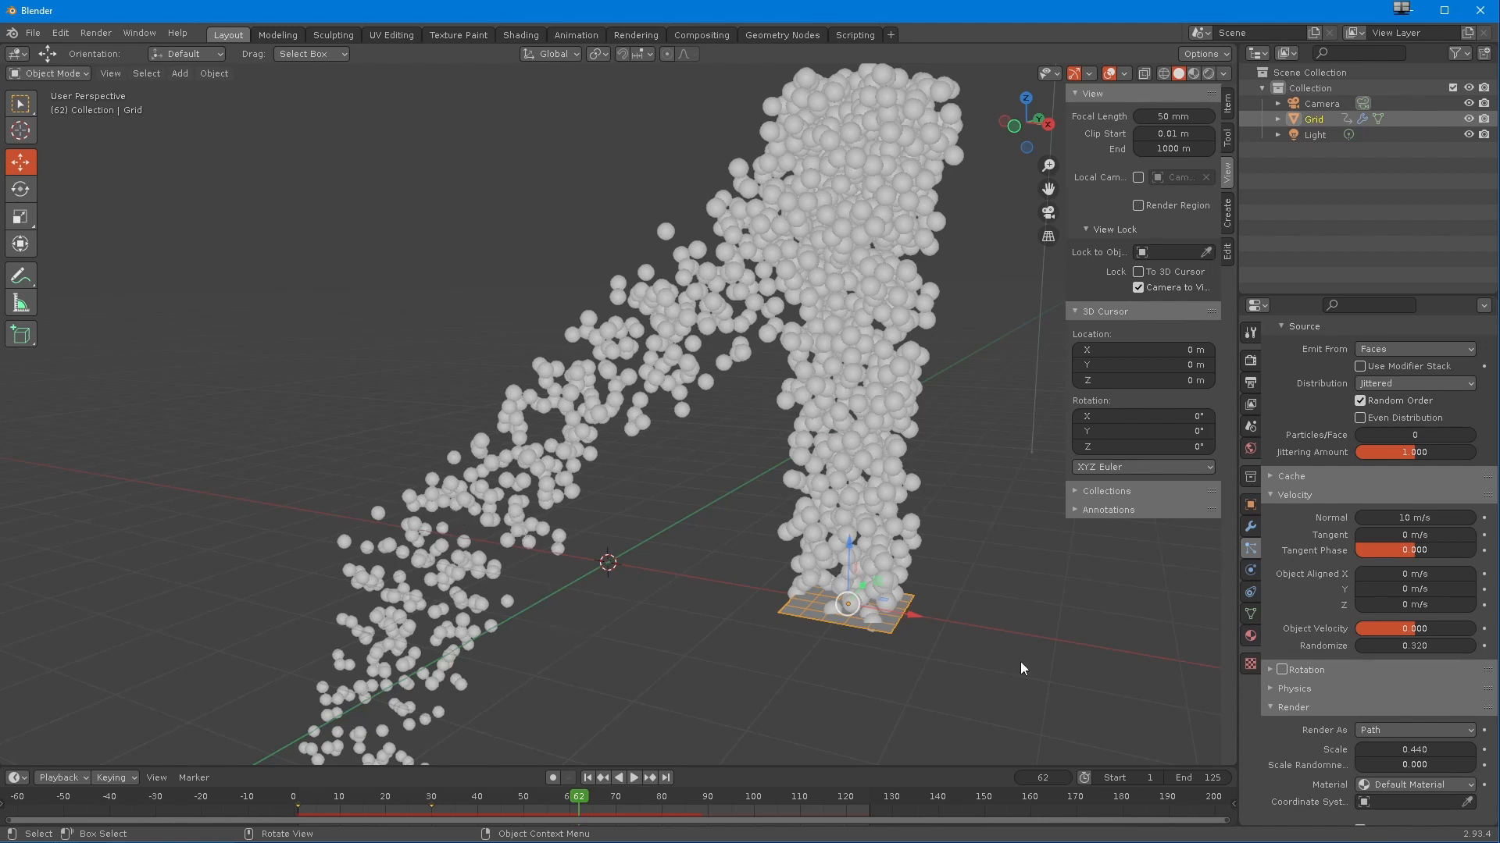
- Try an Object Velocity of 0.5 for the particles and replay the animation from the first frame
type("0.5")
key("Return")
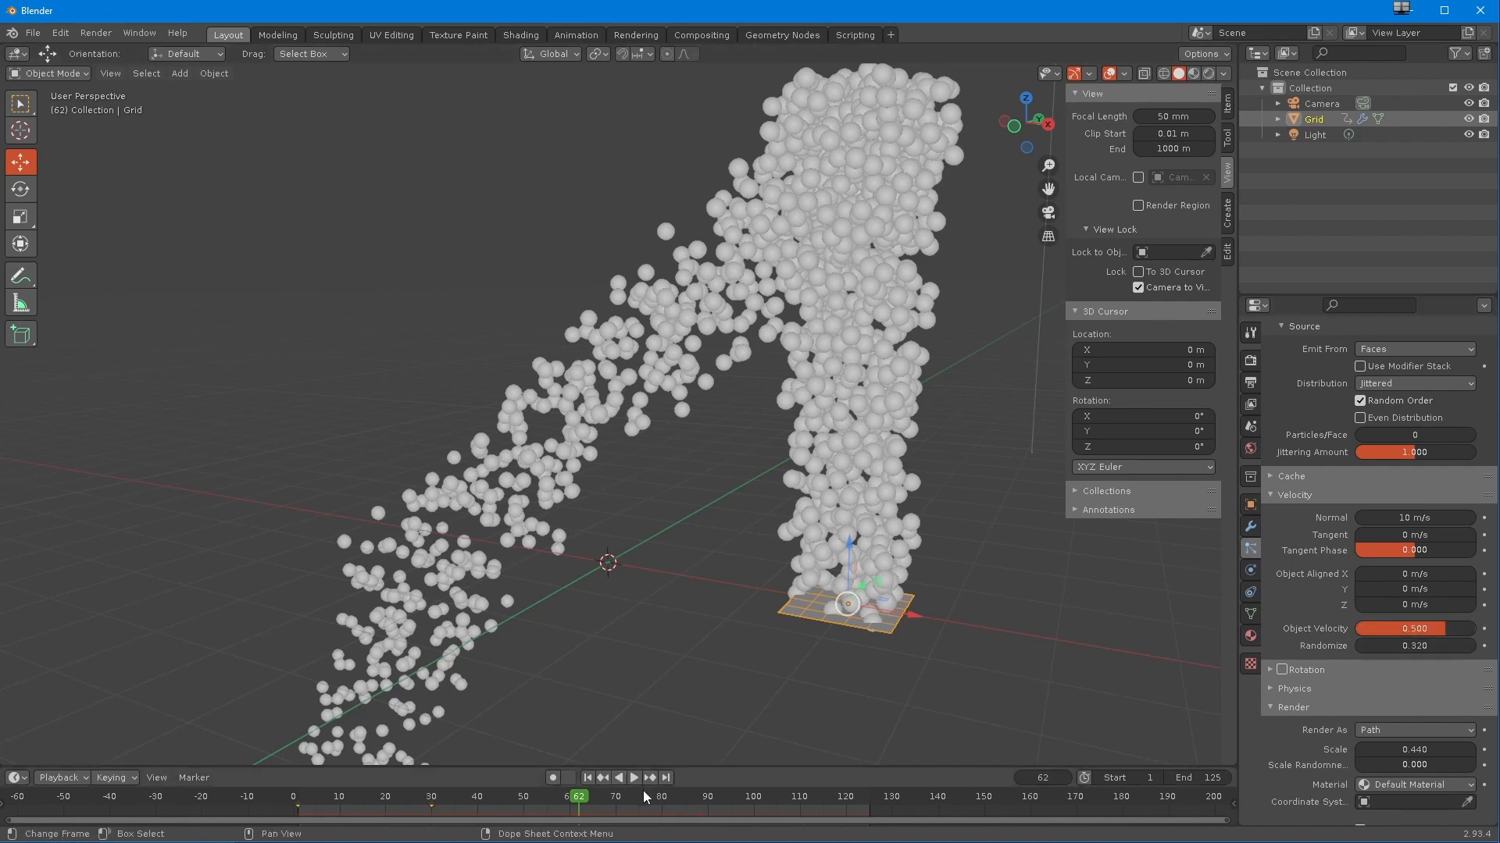
left_click(587, 778)
left_click(634, 778)
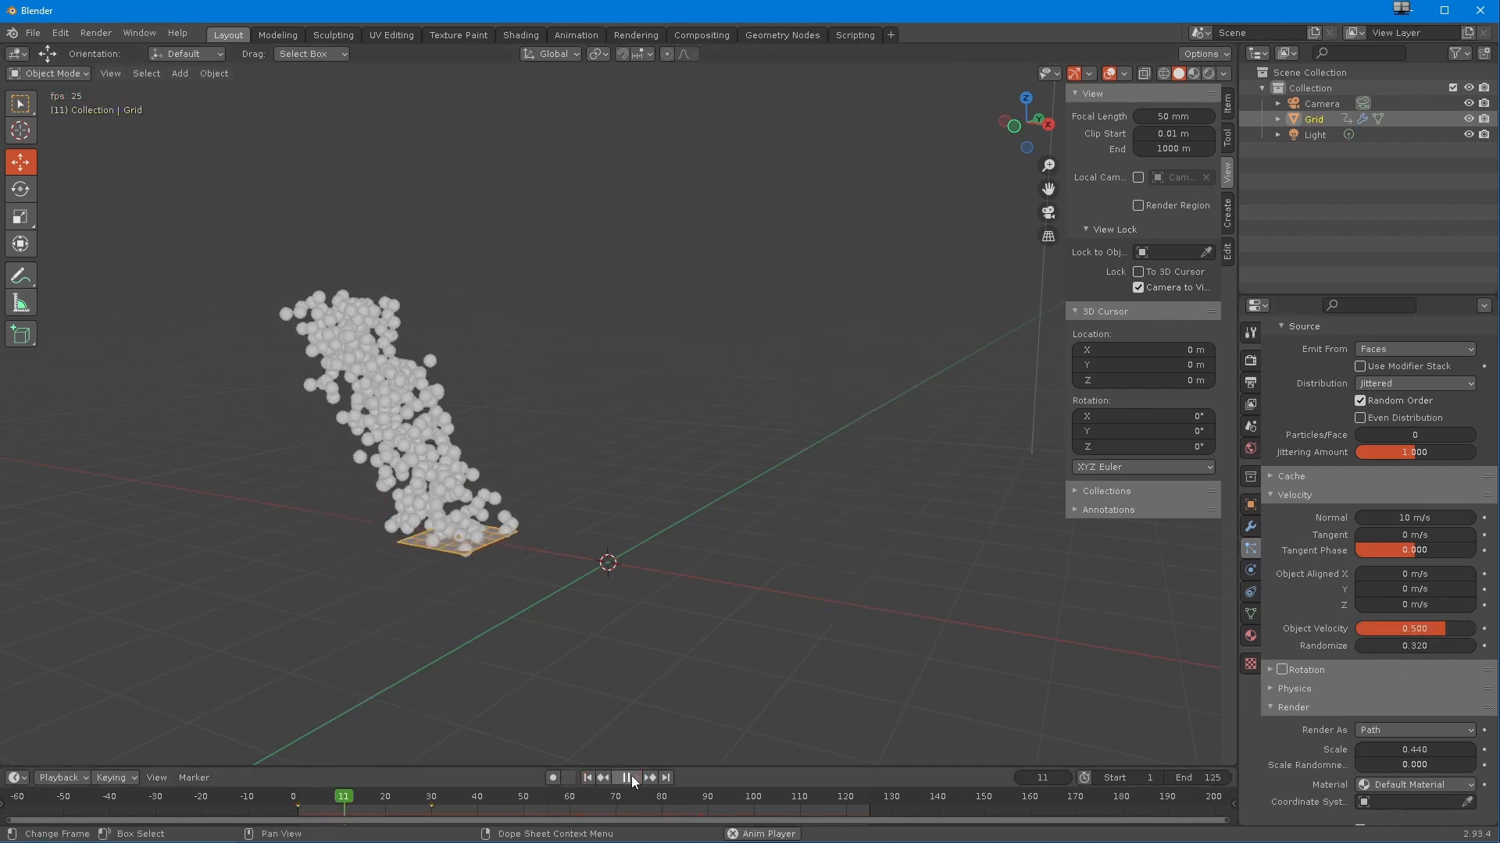
left_click(629, 776)
middle_click_drag(697, 632, 462, 682, "ctrl")
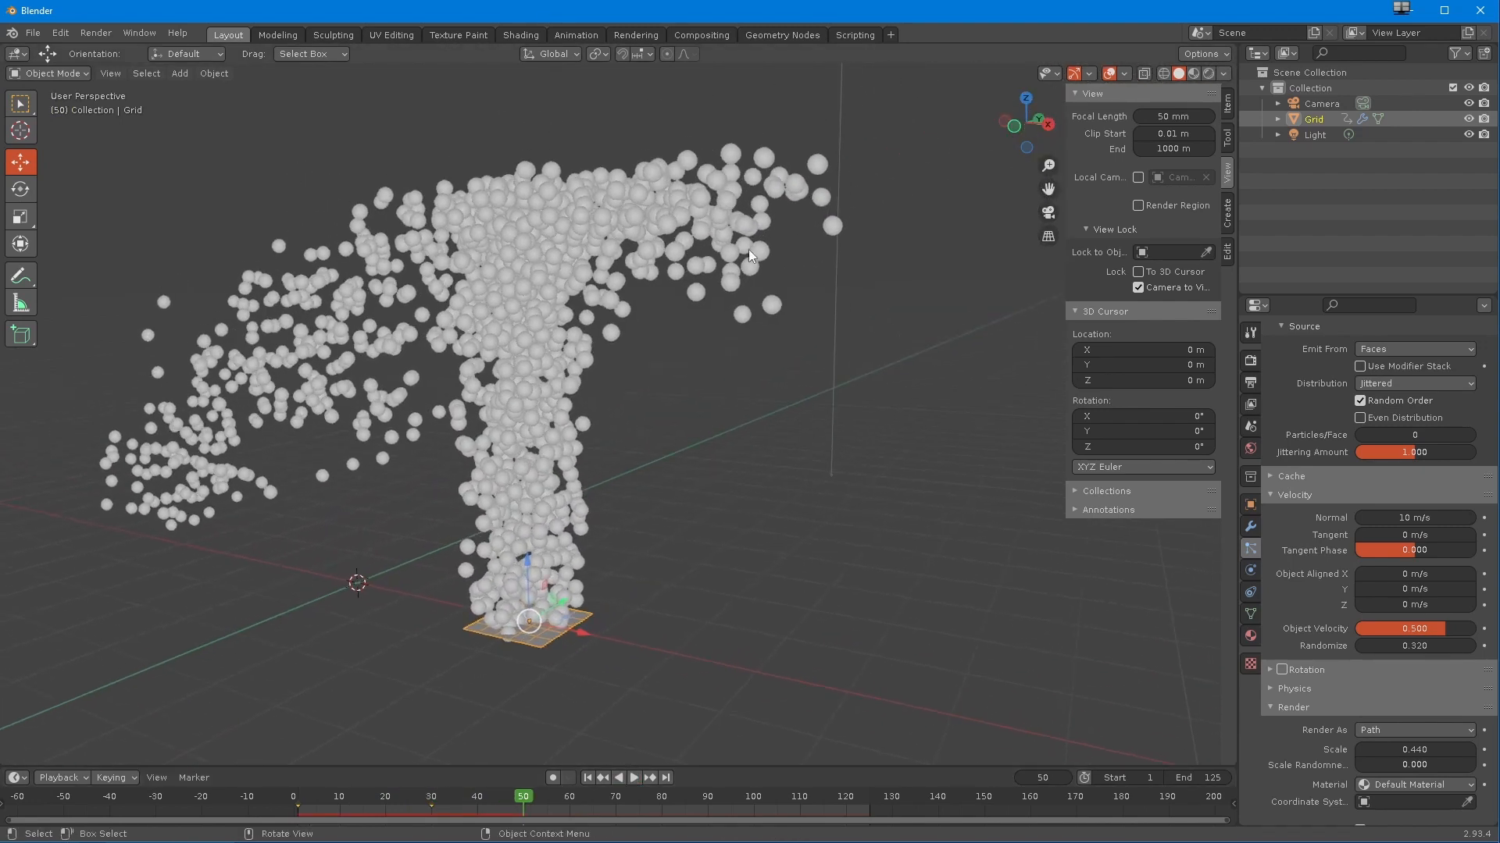
middle_click_drag(748, 250, 737, 292, "ctrl")
middle_click_drag(431, 534, 542, 508, "shift")
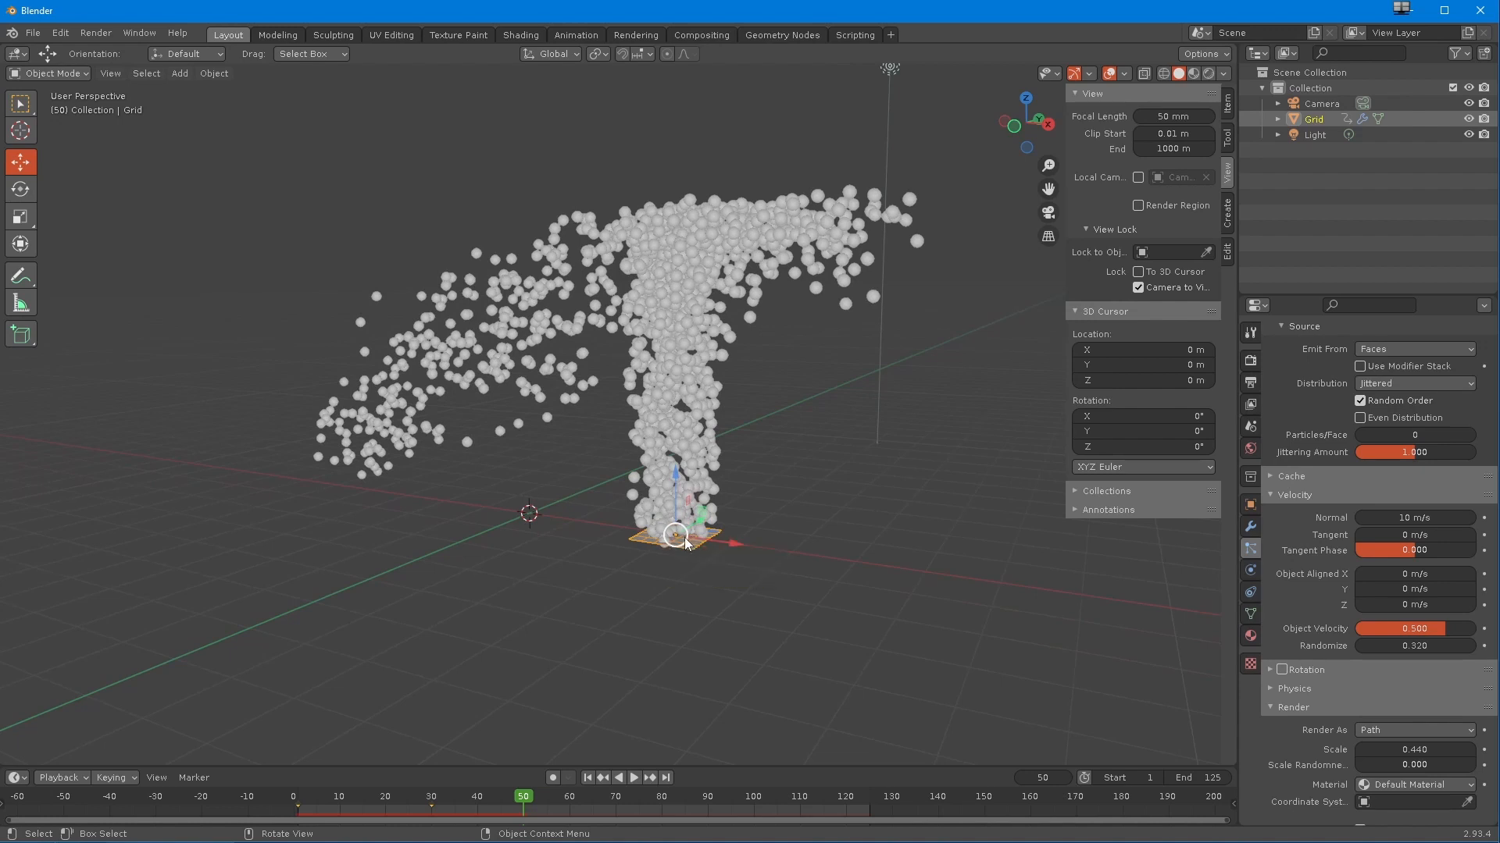
left_click(587, 778)
left_click(634, 778)
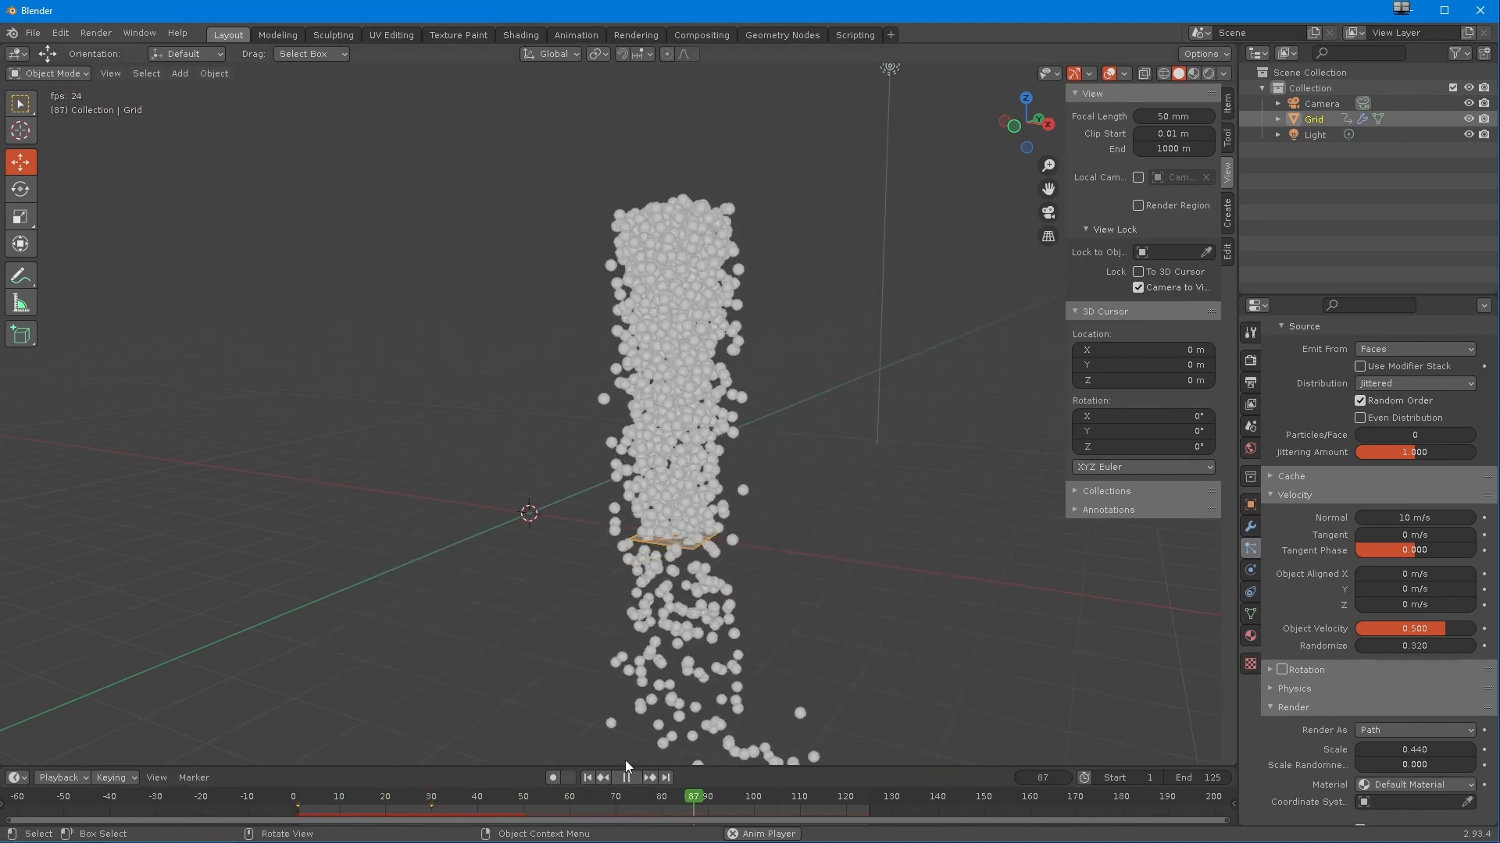
left_click(626, 778)
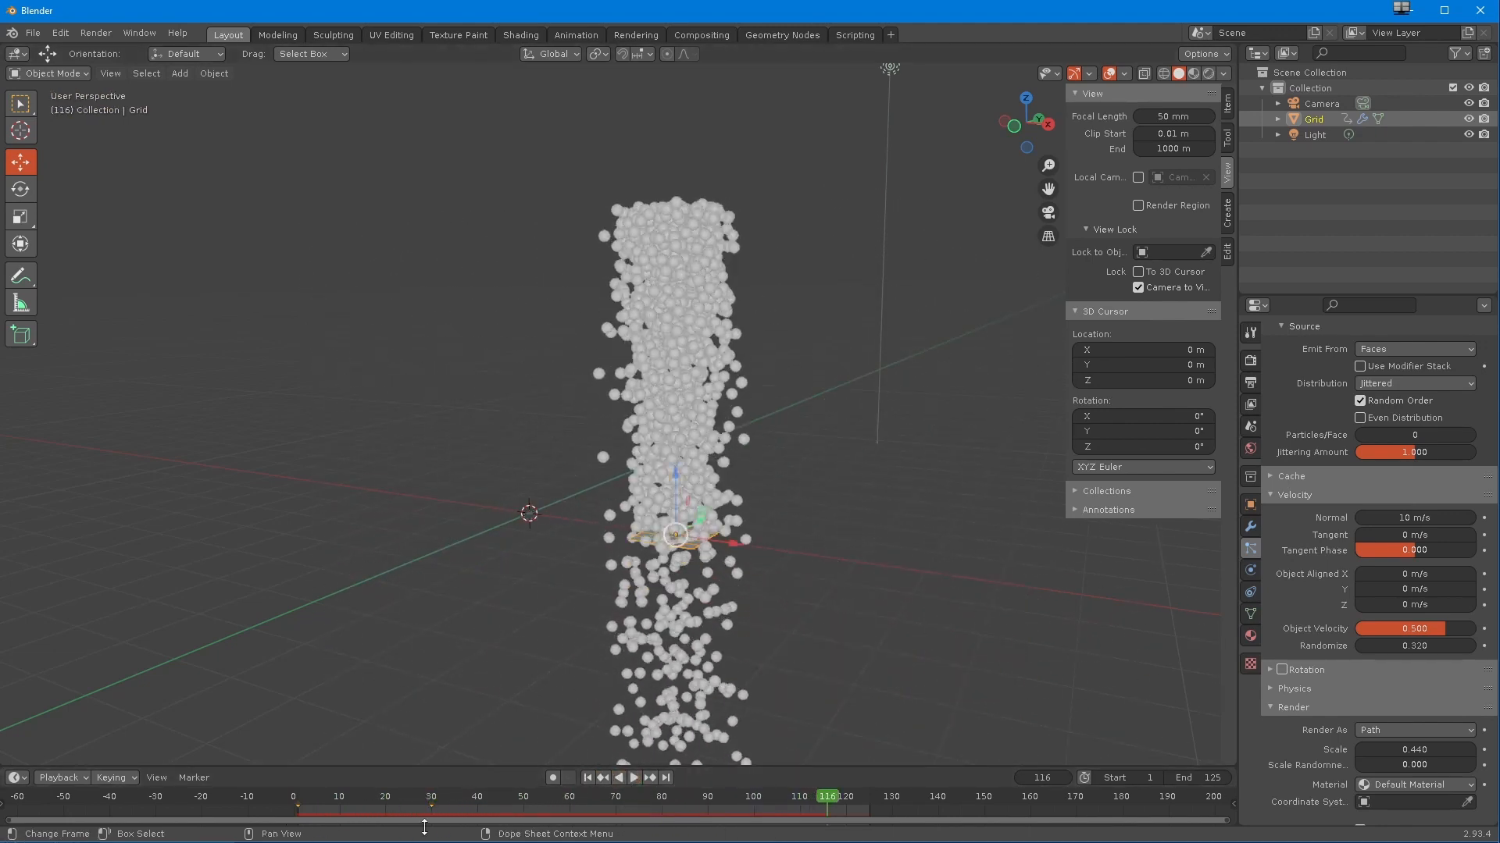
- Insert a Location keyframe for the grid at frame 60, holding its current position
left_click(570, 804)
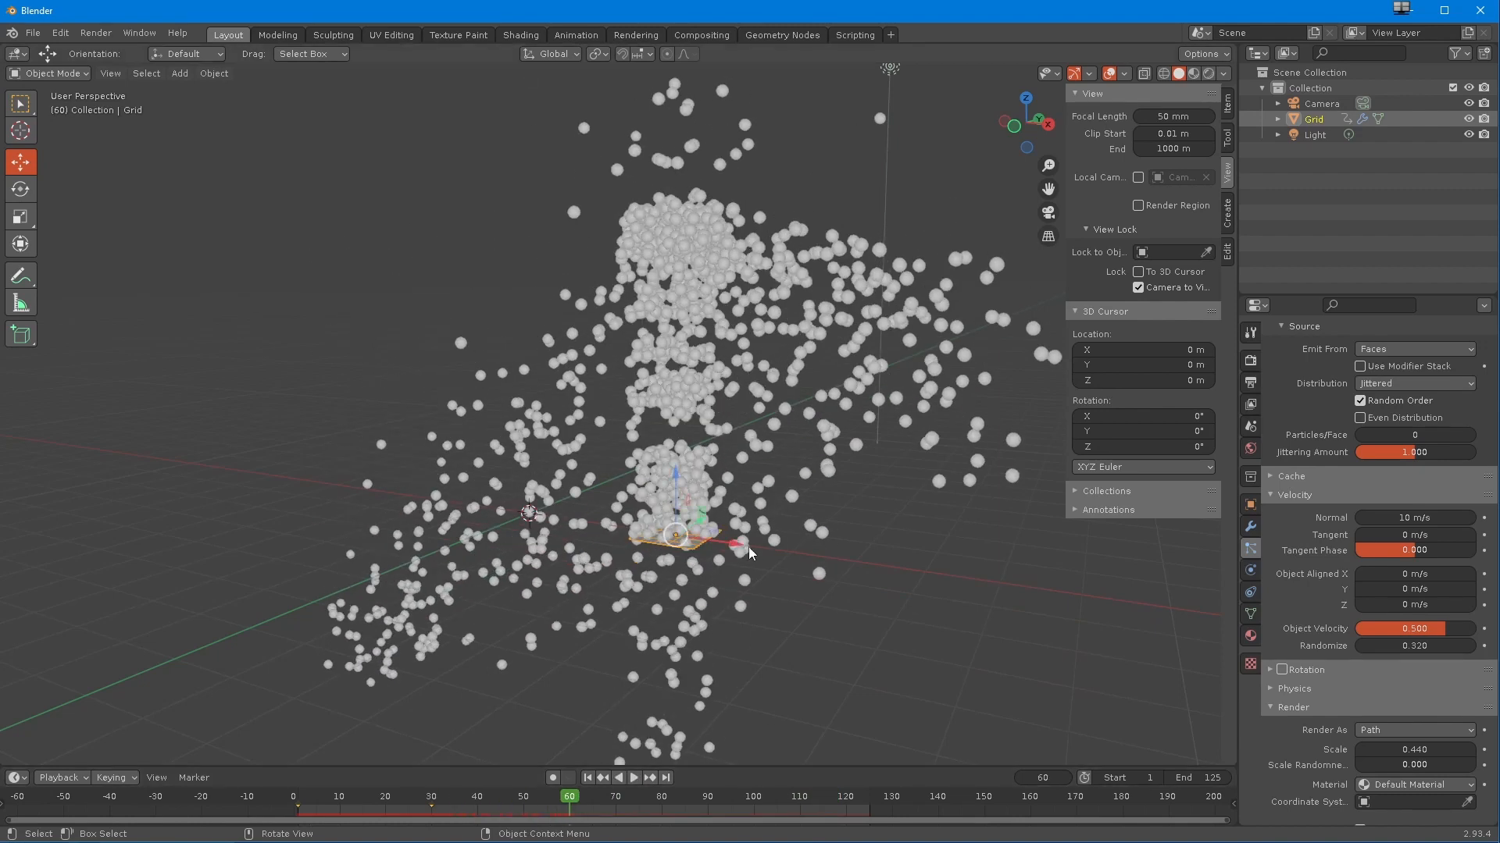
key("i")
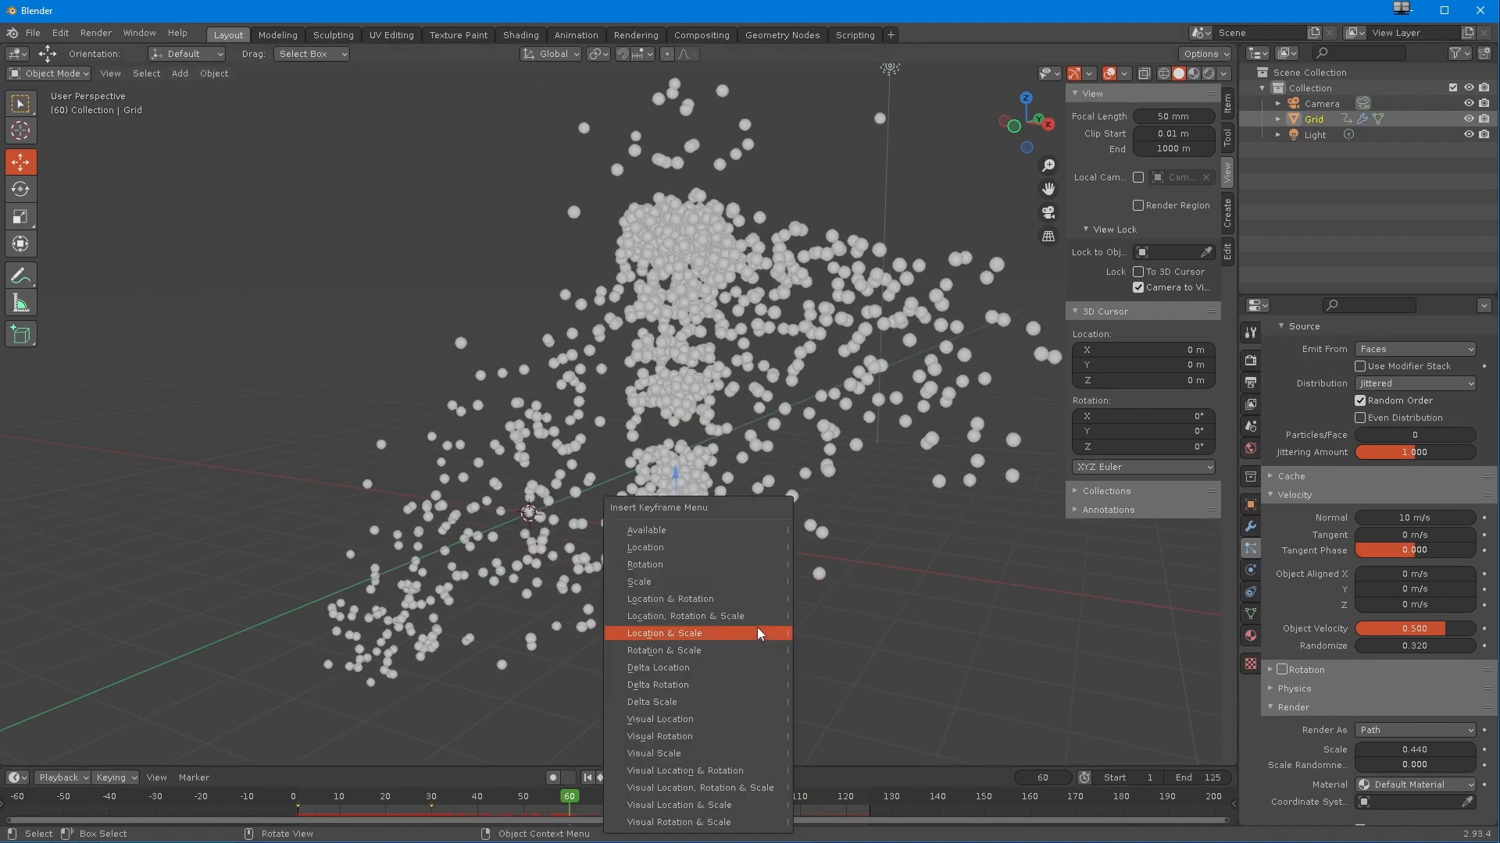
left_click(710, 548)
key("i")
left_click(665, 552)
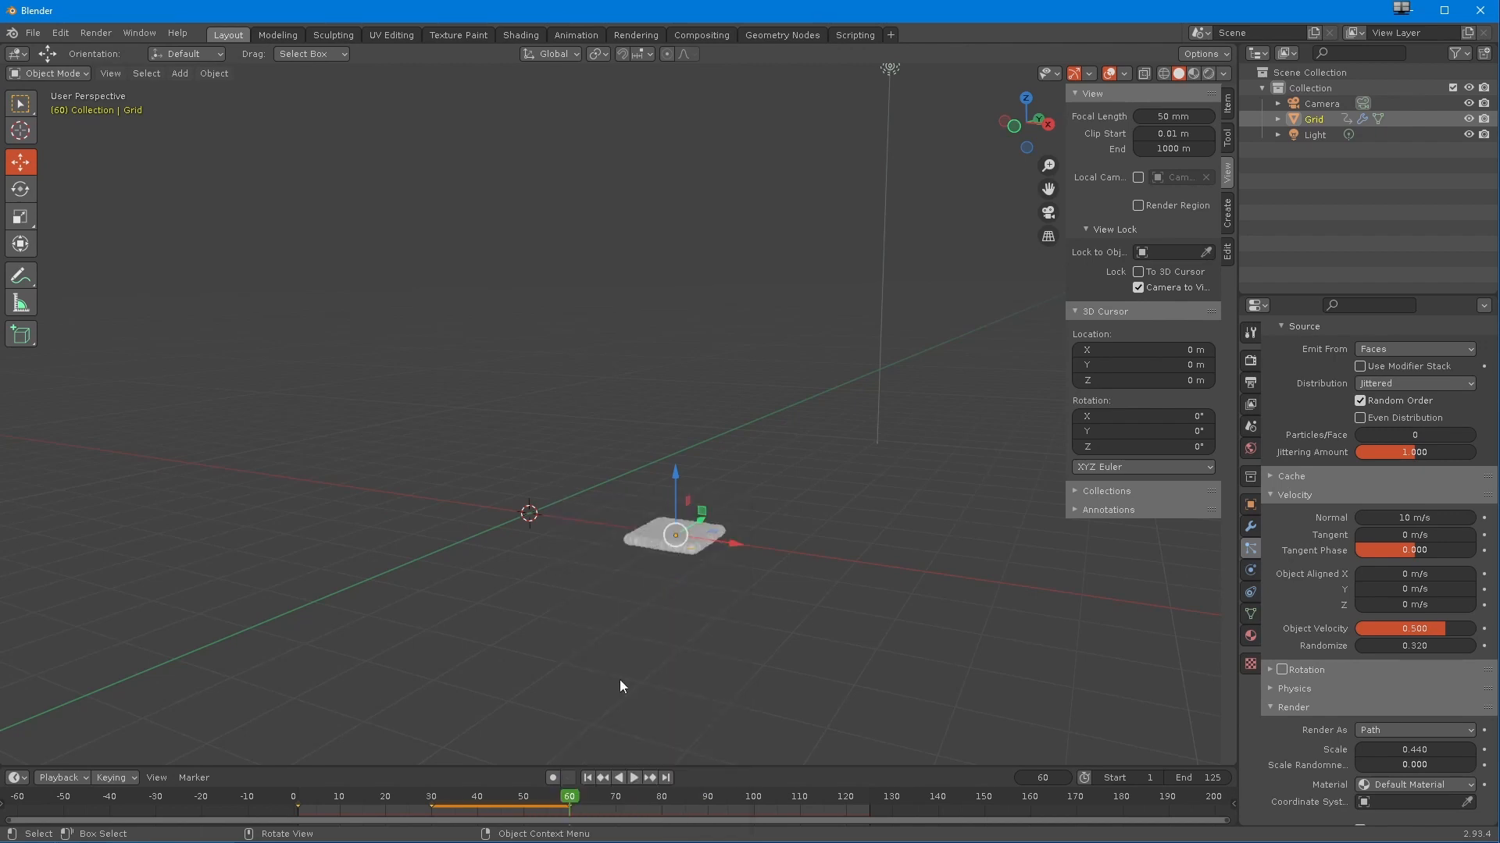
- At frame 90, move the grid about -7.71 m along X, insert a Location keyframe and replay the animation from the start
left_click_drag(568, 799, 709, 821)
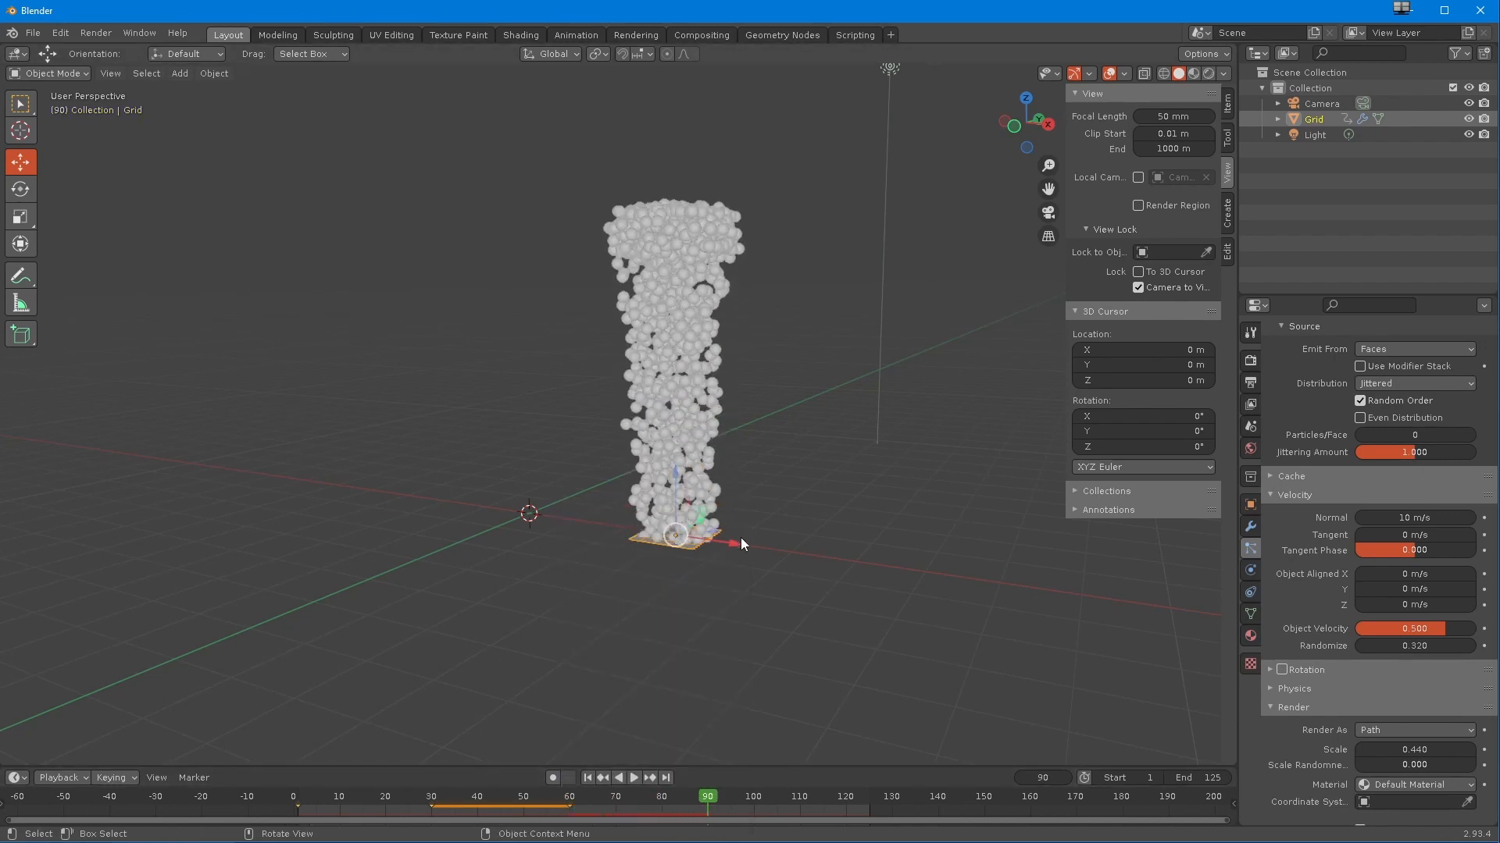
key("g")
left_click(401, 479)
key("i")
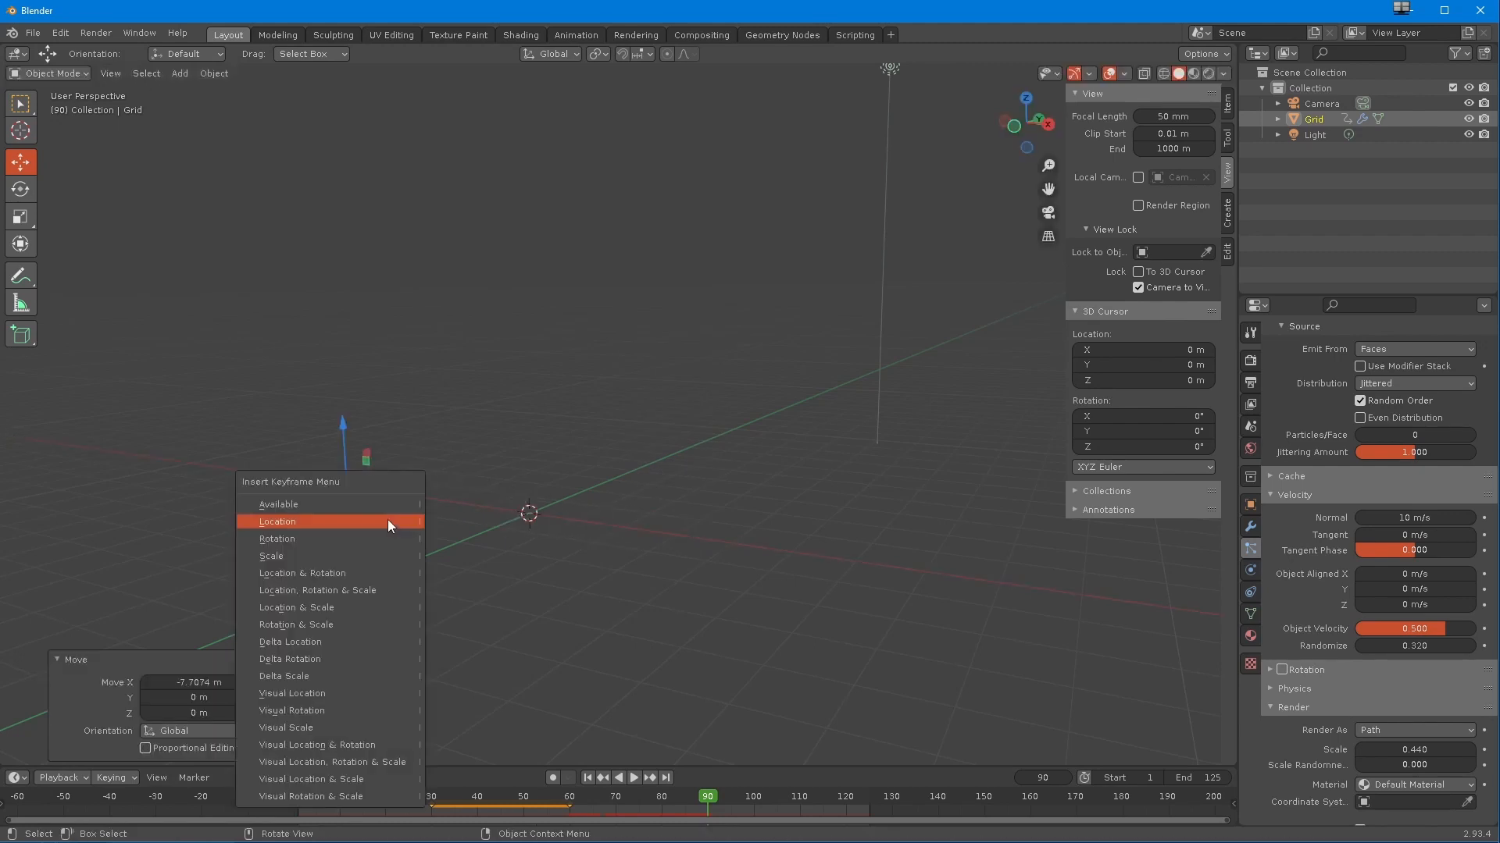
left_click(386, 517)
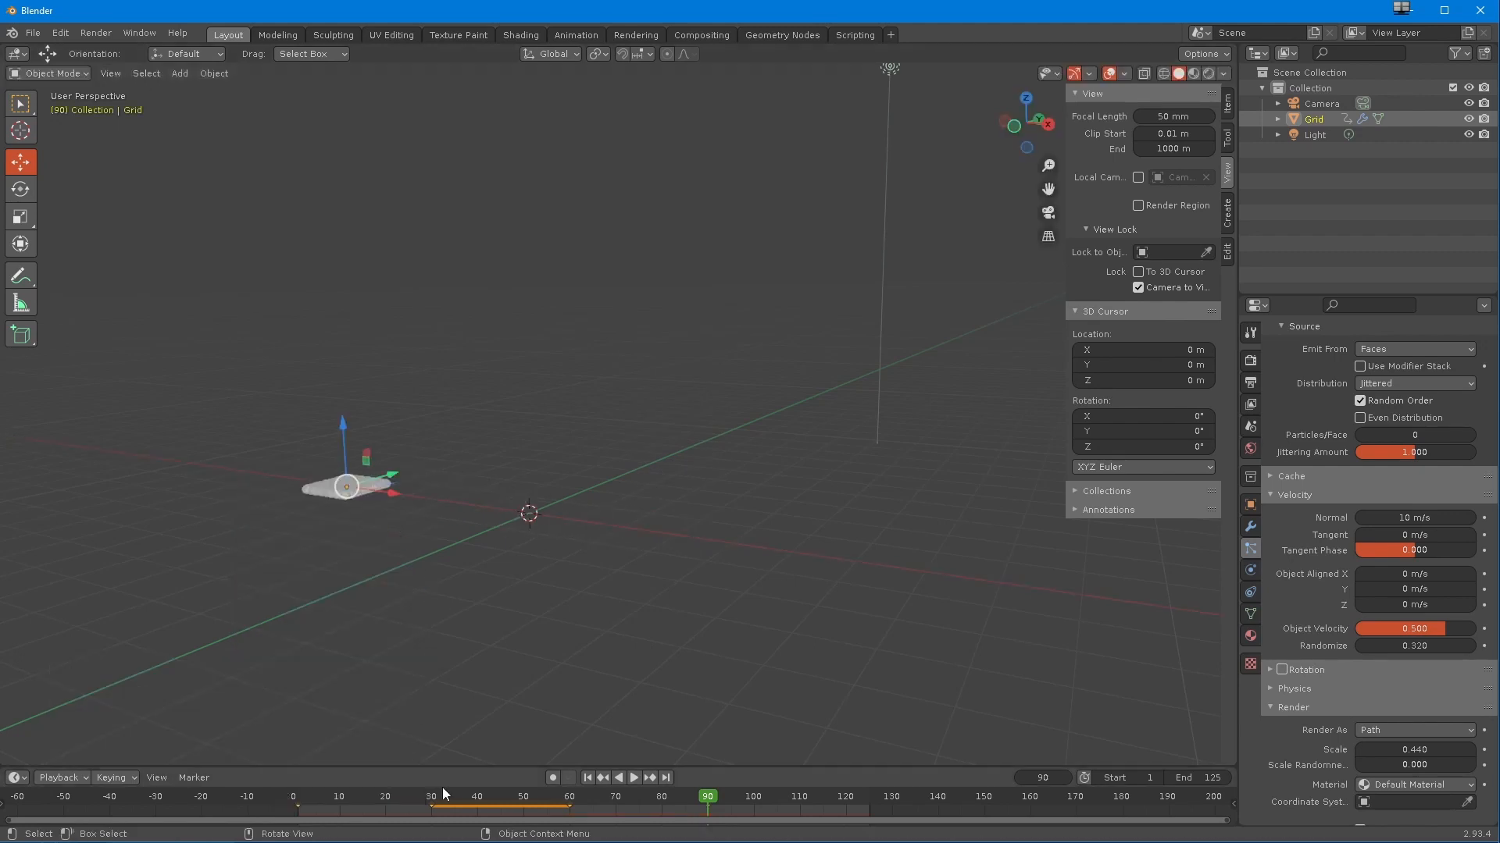
left_click(587, 778)
middle_click_drag(516, 711, 541, 695)
left_click(634, 778)
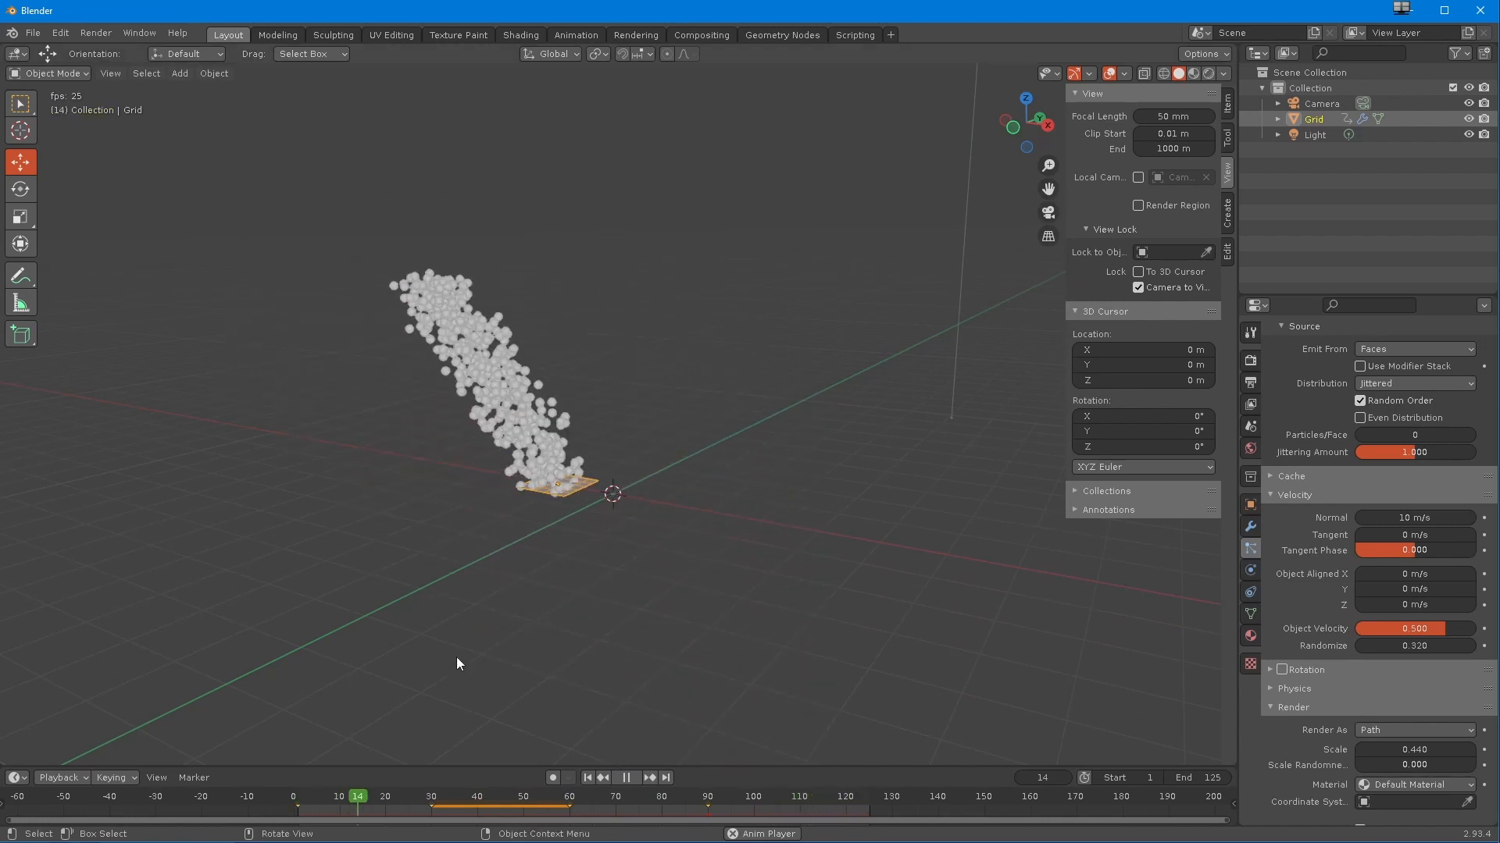
left_click(625, 778)
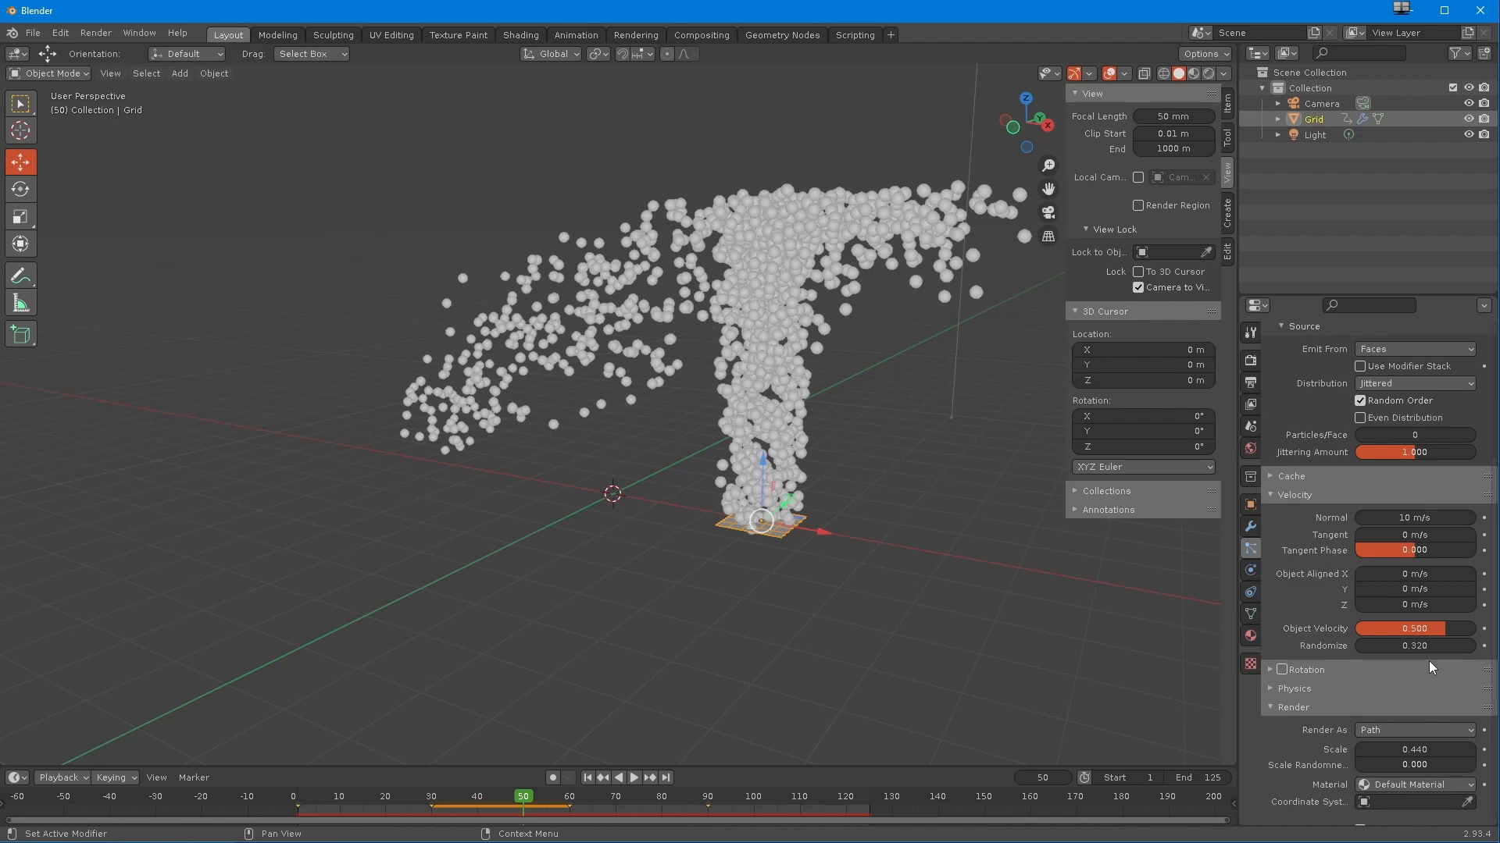
- Set the particles' Object Velocity to 0
left_click(1426, 631)
type("0")
key("Return")
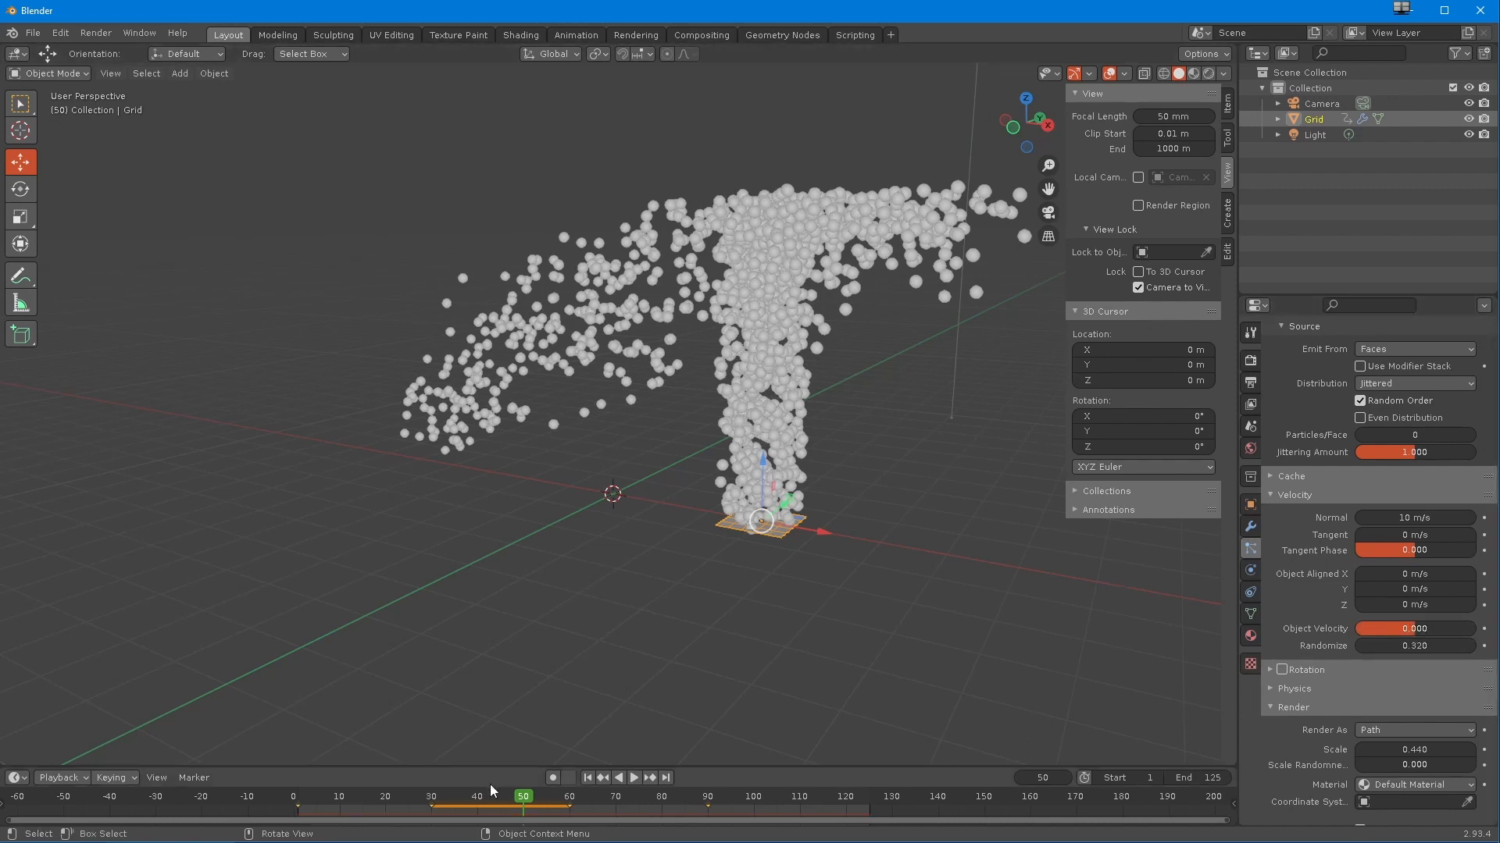
- At the first frame, move the grid about 4.34 m along X and clear all its Location keyframes
left_click(588, 777)
left_click_drag(498, 474, 665, 504)
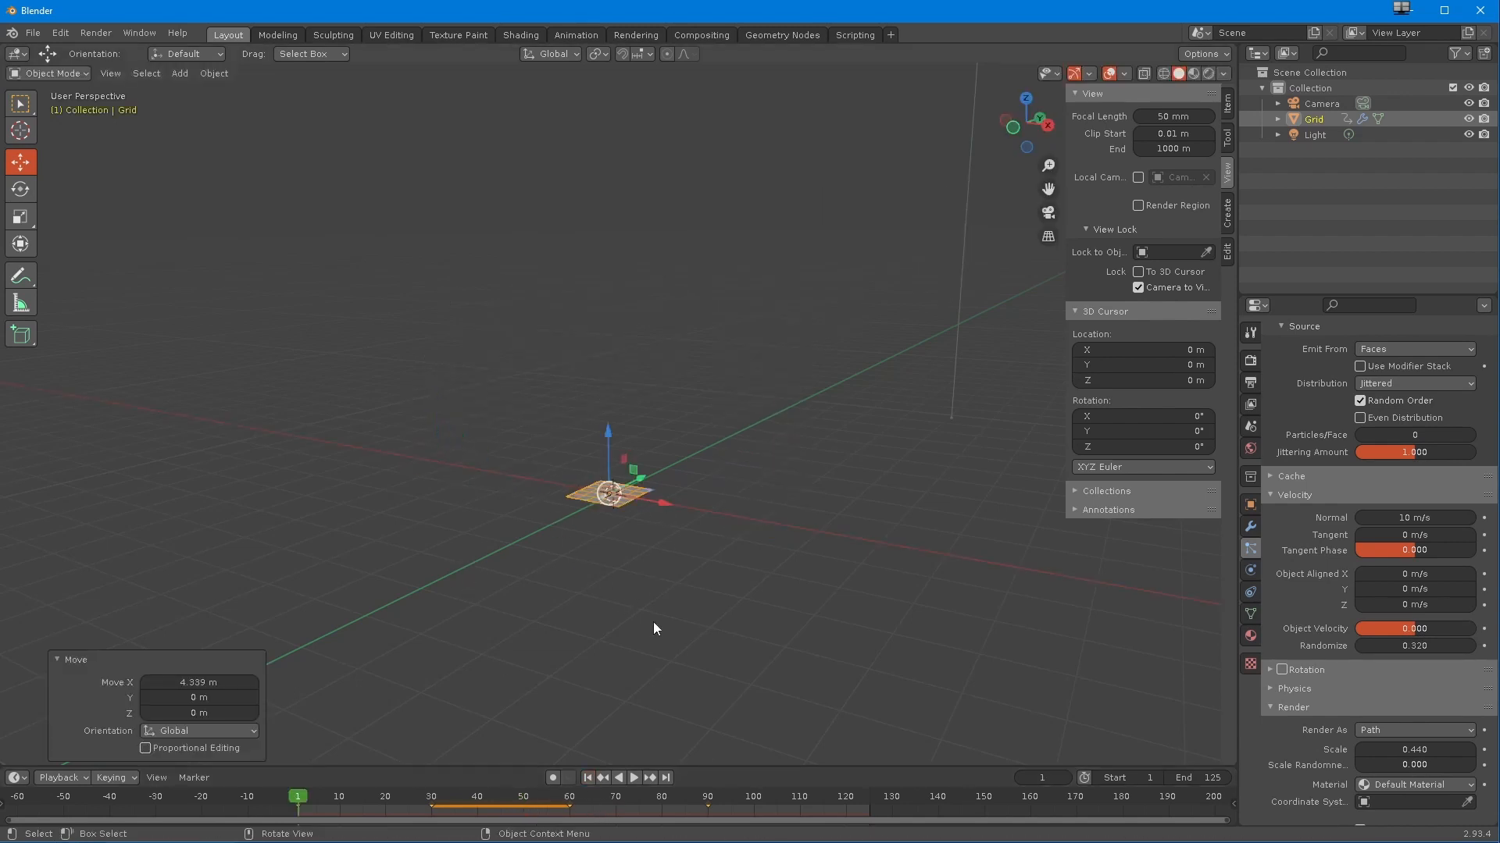
left_click(1227, 108)
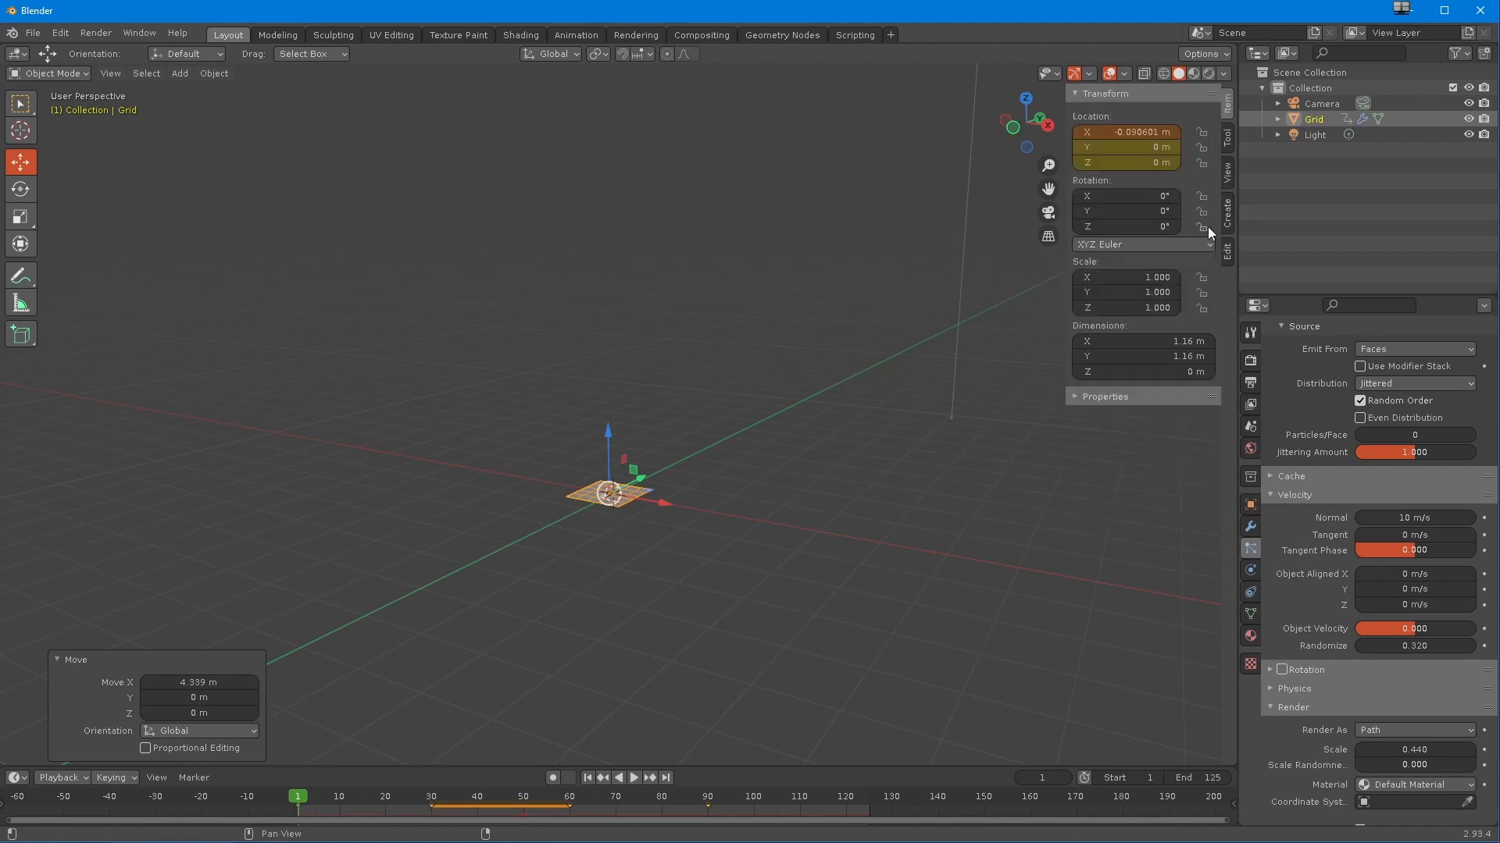
right_click(1116, 129)
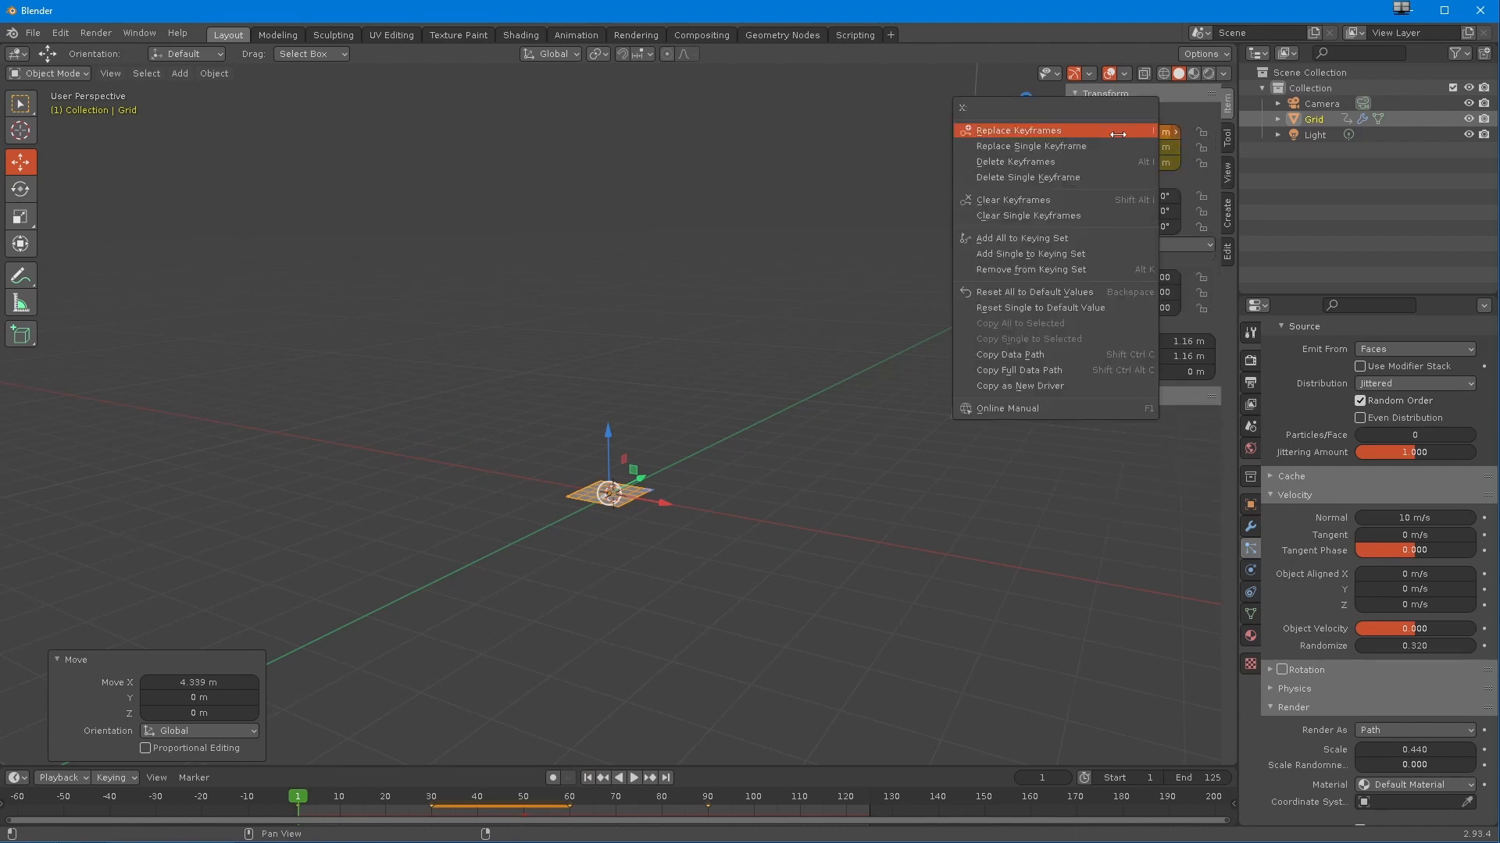
left_click(1056, 161)
right_click(1094, 149)
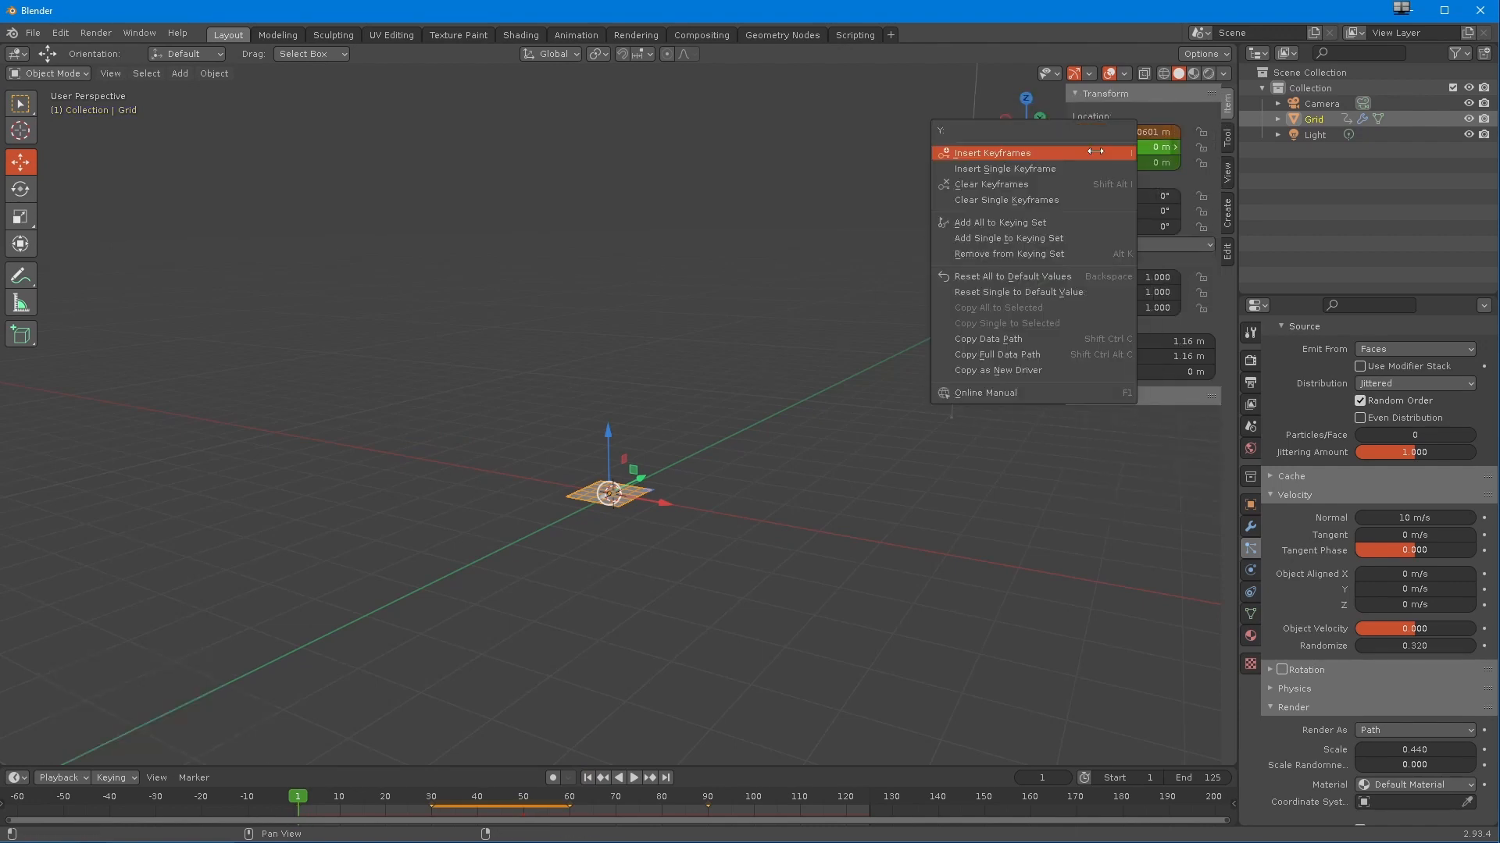
left_click(1076, 186)
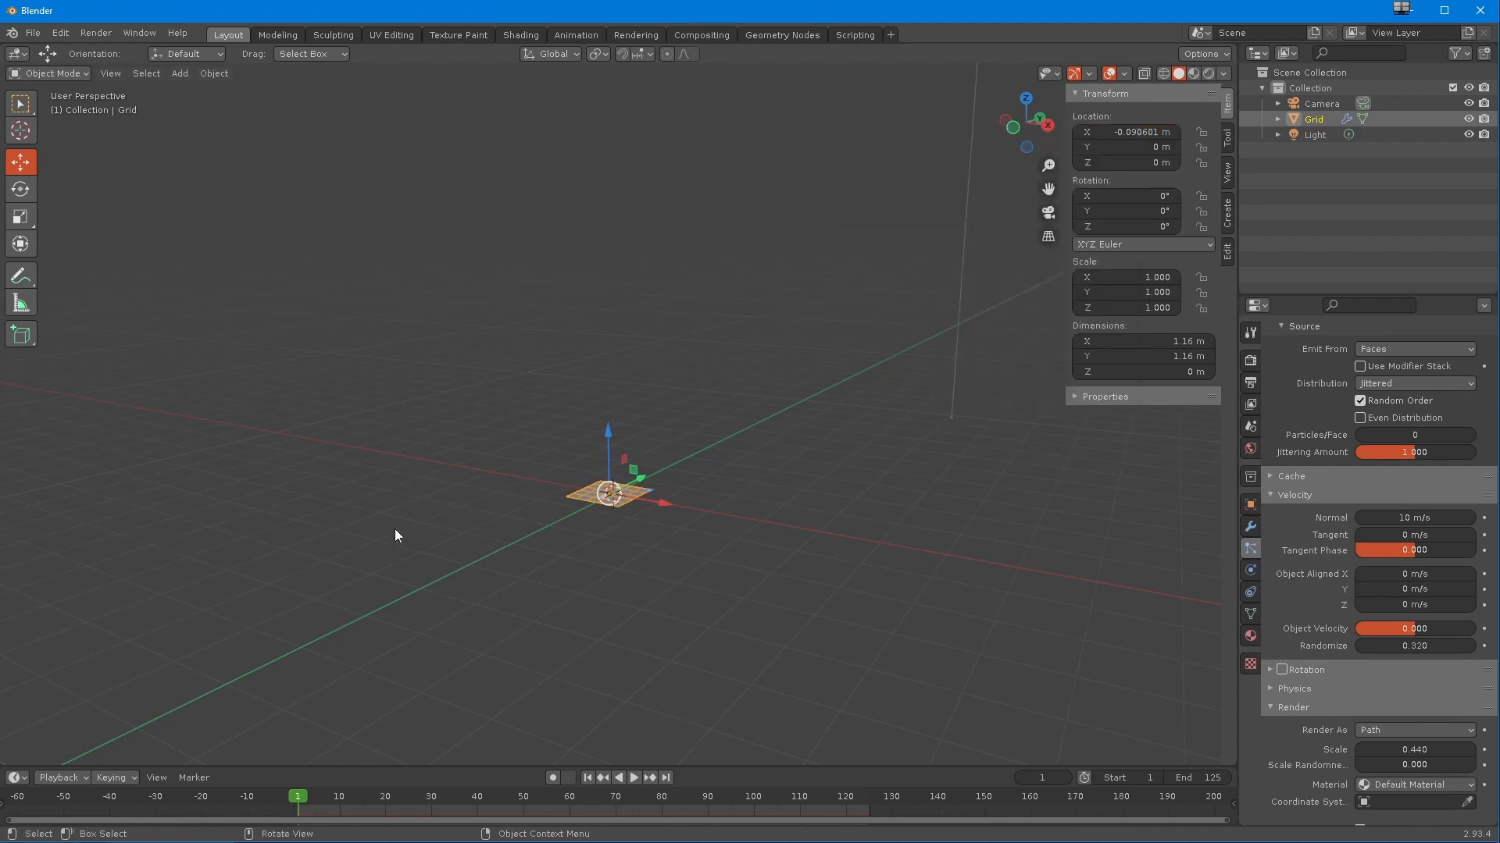
- Play the particle animation from the first frame with the grid stationary
mouse_move(305, 805)
left_mouse_down()
mouse_move(781, 808)
mouse_move(302, 798)
left_mouse_up()
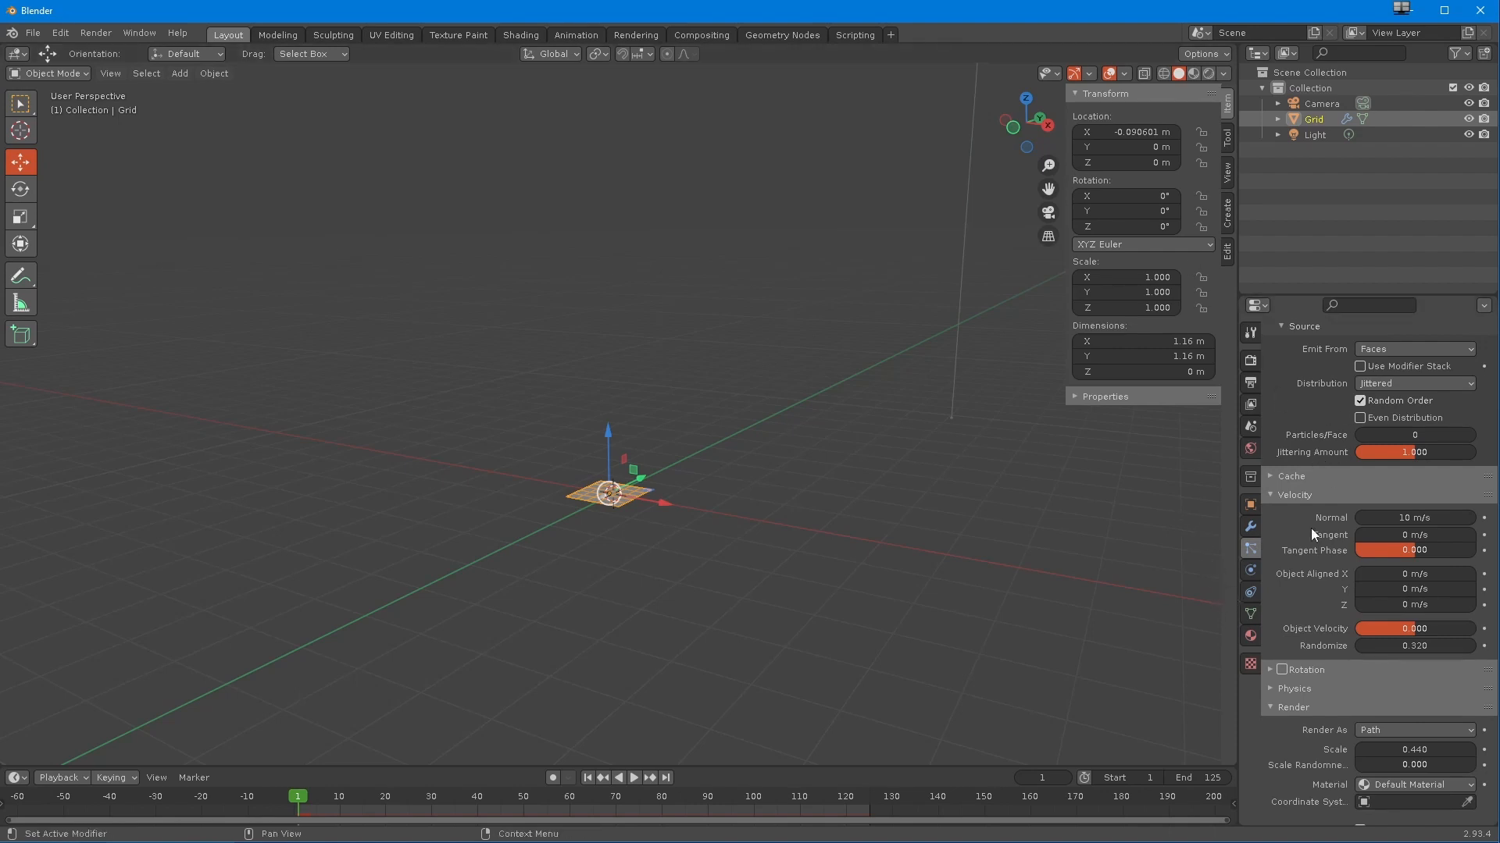
left_click(1267, 494)
left_click(1267, 494)
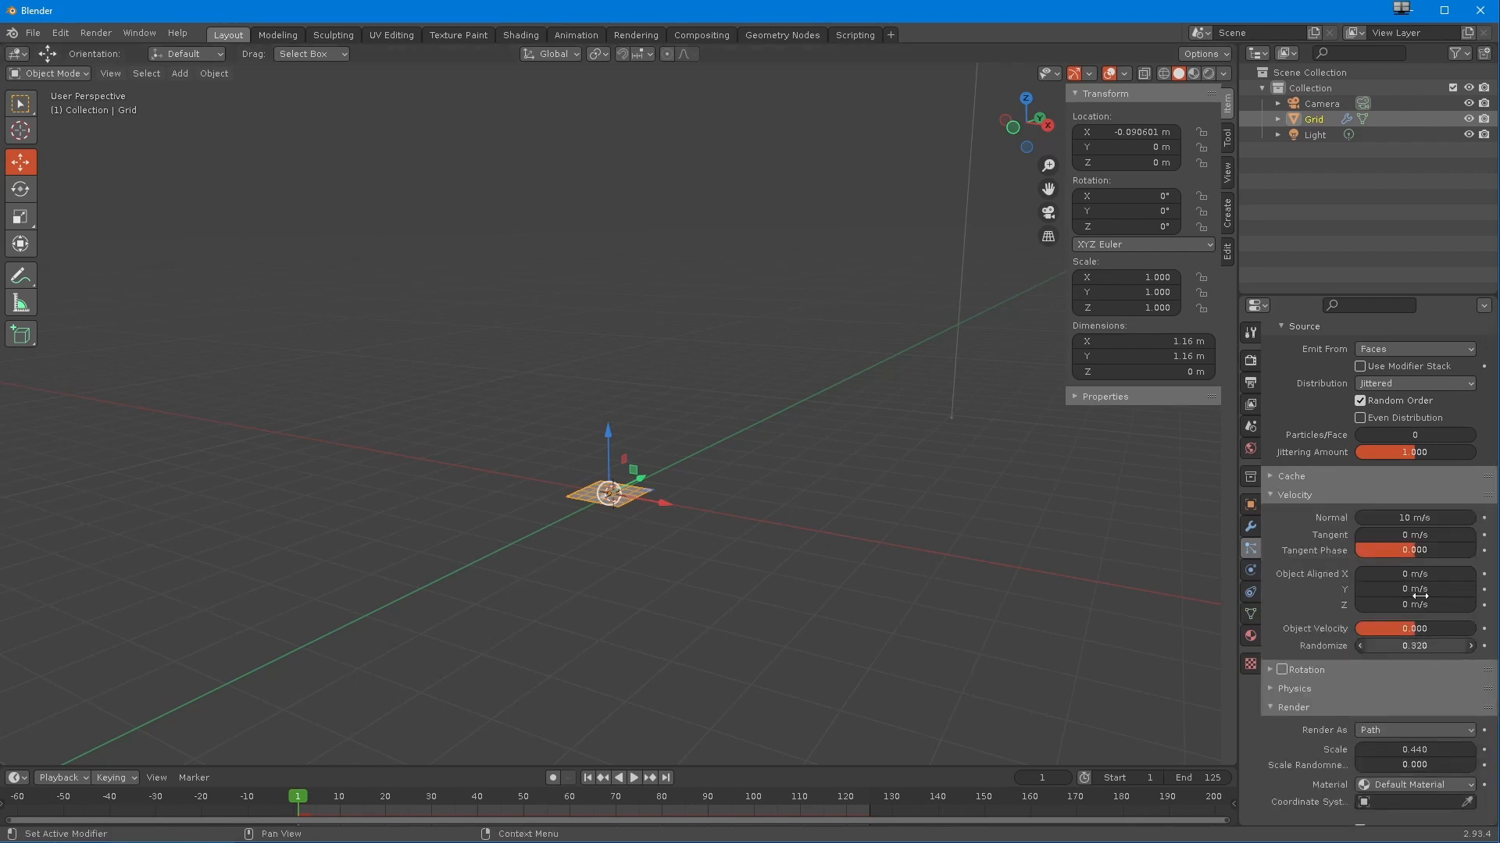
scroll(620, 640, "up", 2)
mouse_move(620, 636)
middle_mouse_down("shift")
mouse_move(634, 719)
mouse_move(625, 644)
middle_mouse_up("shift")
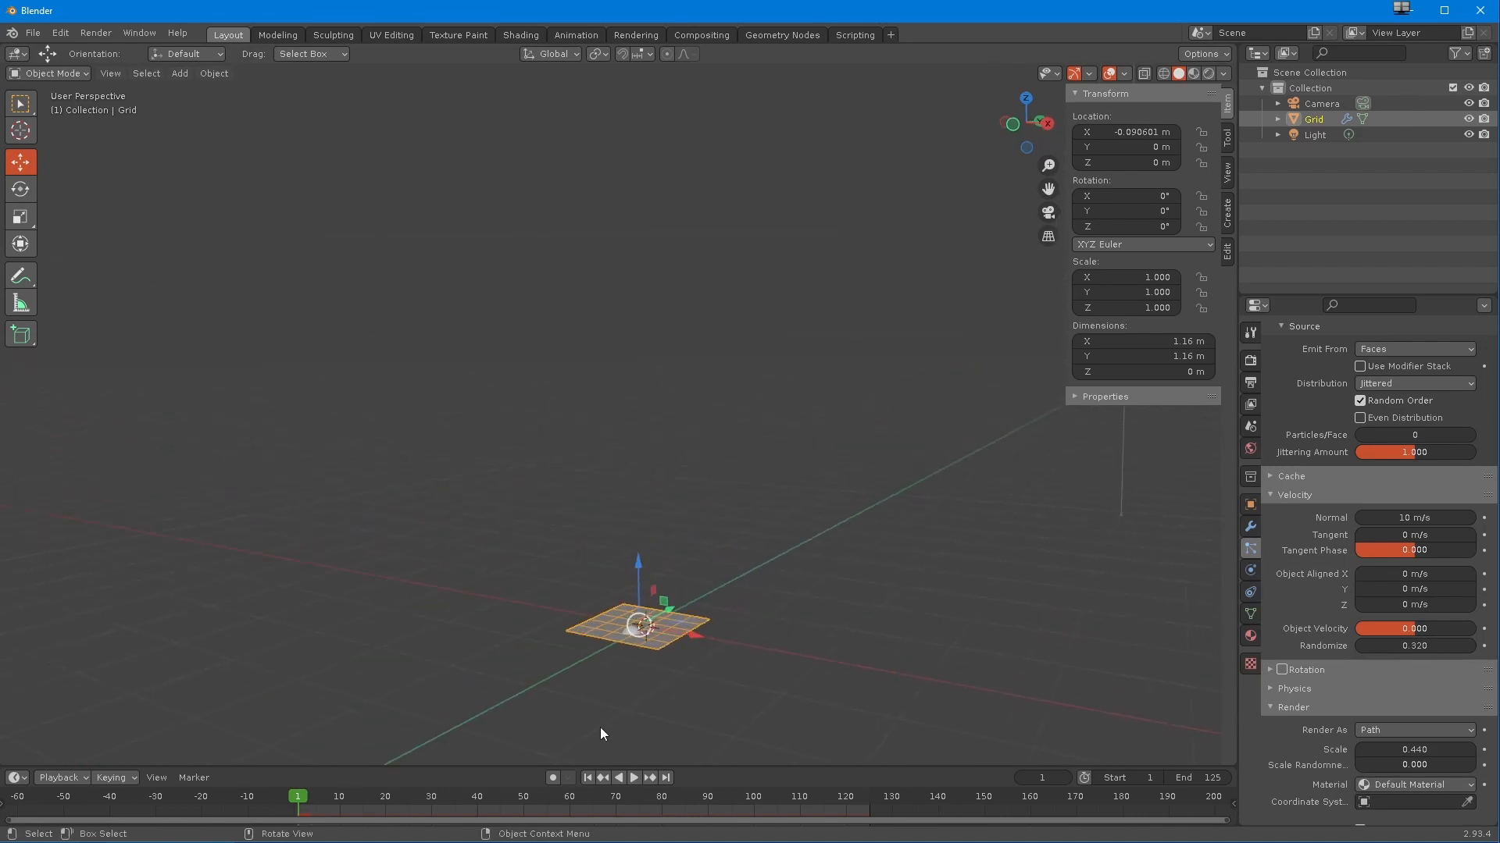
left_click(634, 778)
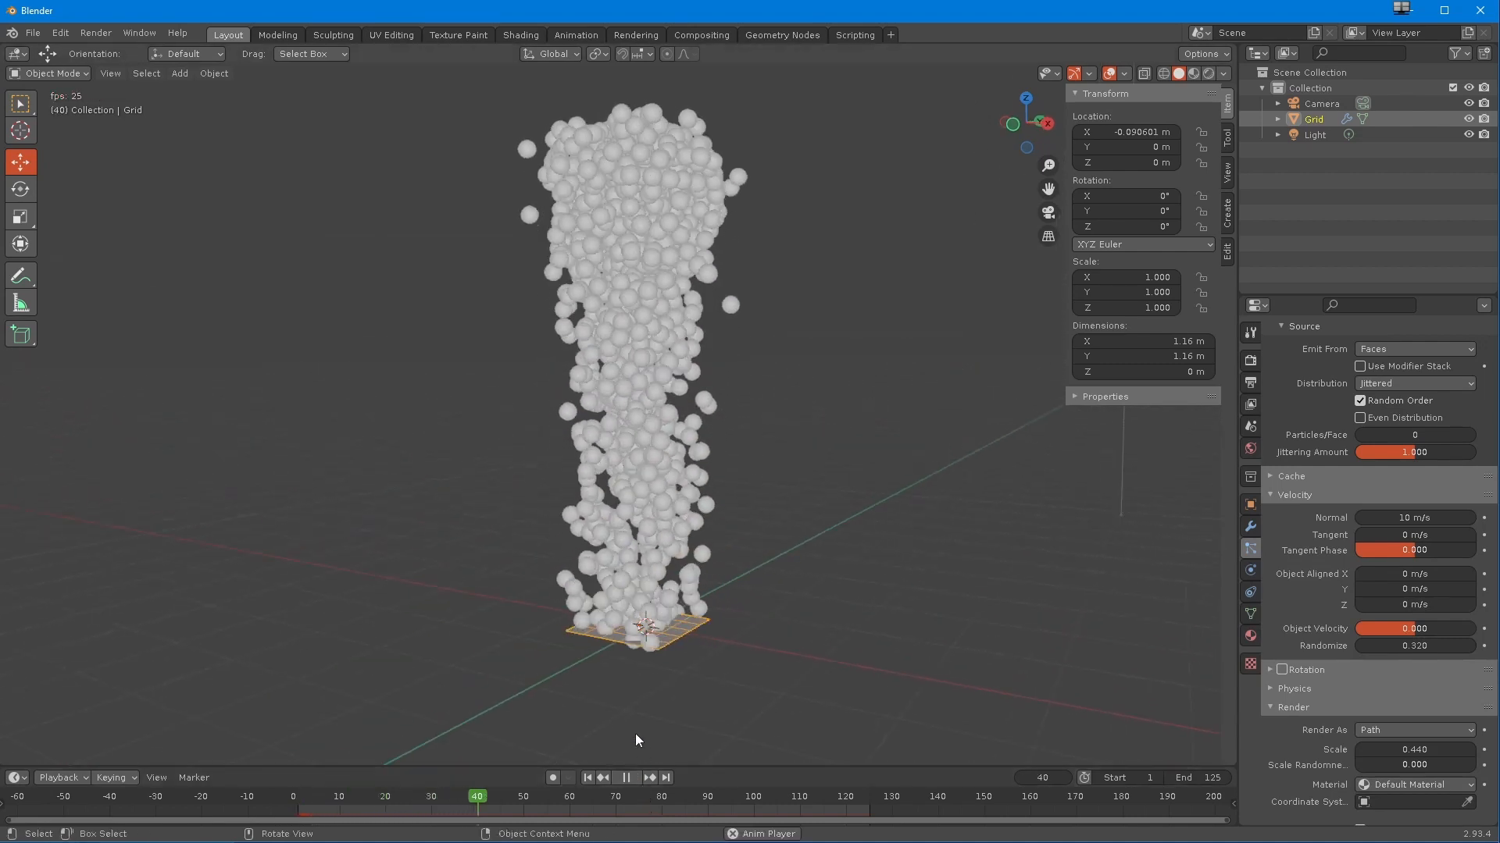
- Set the particles' Tangent velocity to 20 m/s and Randomize to 0.5 while the animation plays
left_click(1394, 535)
type("20")
key("Return")
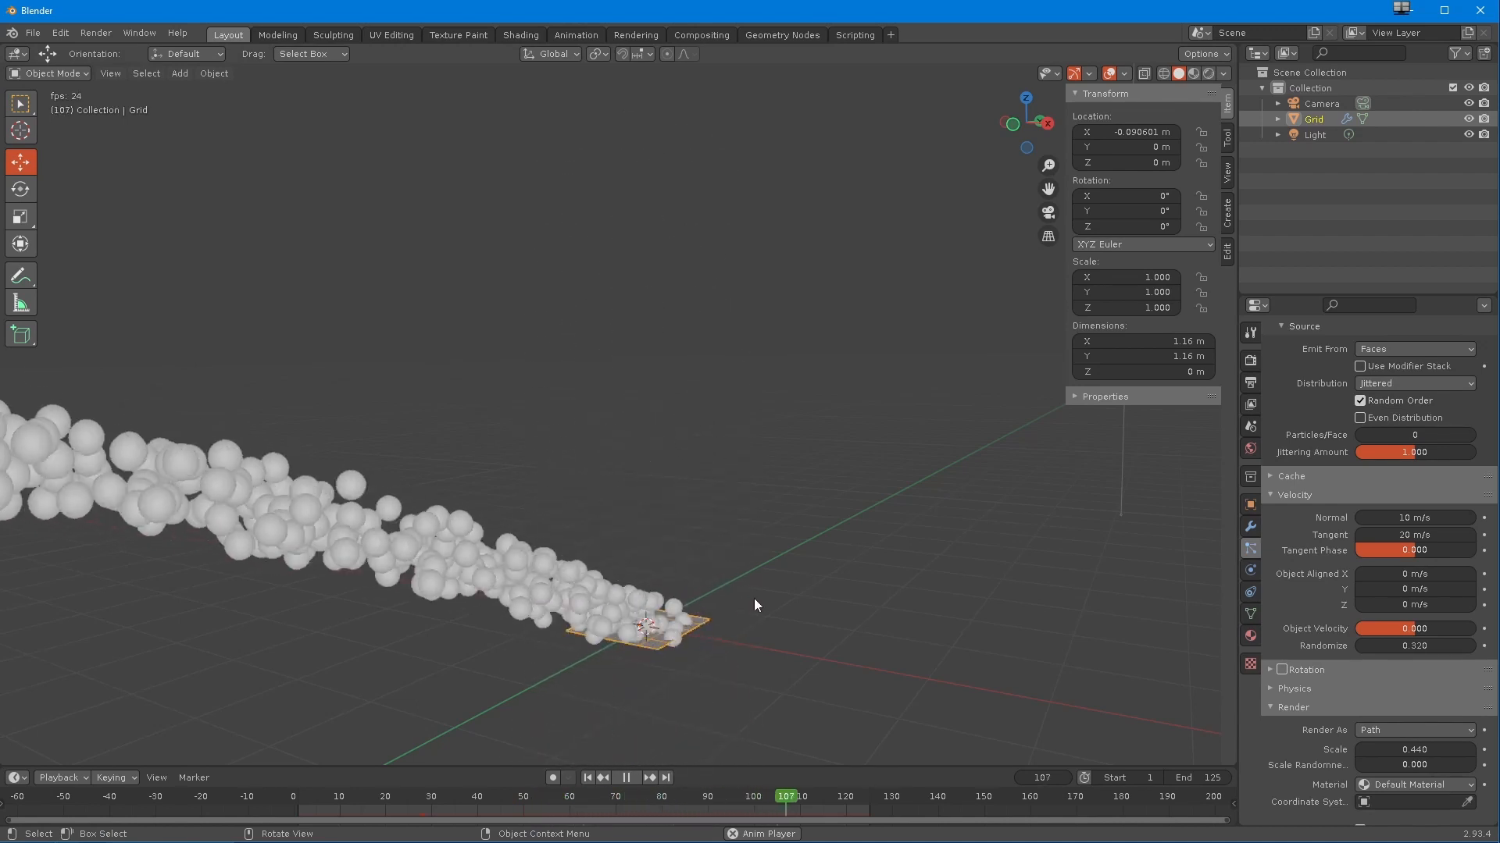
mouse_move(752, 588)
middle_mouse_down()
mouse_move(666, 611)
mouse_move(490, 567)
mouse_move(512, 570)
mouse_move(513, 609)
mouse_move(779, 572)
mouse_move(731, 581)
middle_mouse_up()
left_click_drag(1412, 649, 1485, 673)
left_click(1395, 646)
type(".5")
key("Return")
middle_click_drag(579, 610, 1127, 612)
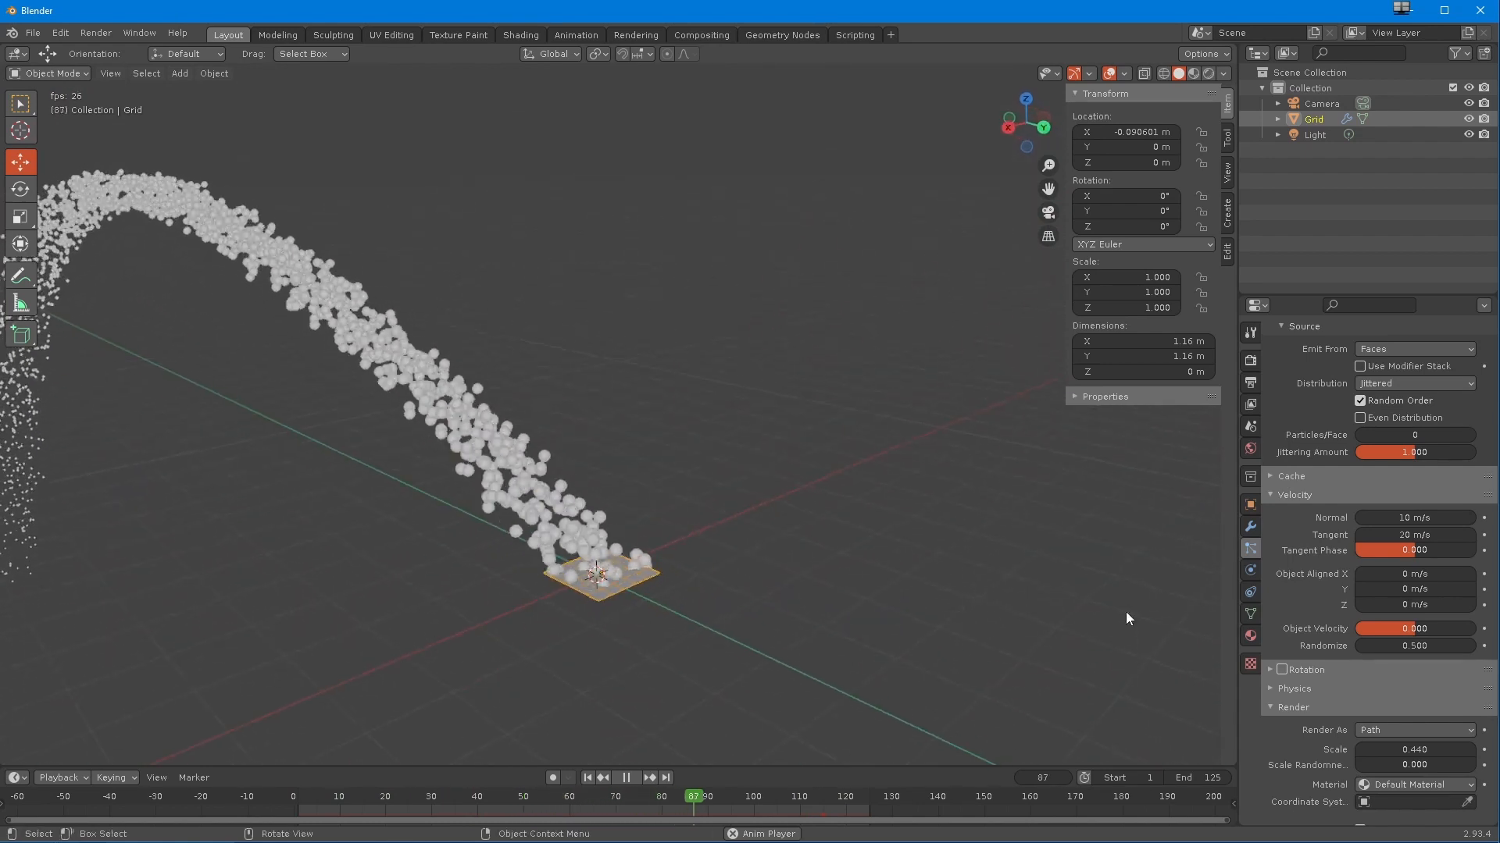
- Try a Tangent Phase of about -0.987 on the particle stream, and set it back to 0
left_click_drag(1408, 550, 1343, 544)
middle_click_drag(472, 555, 710, 579)
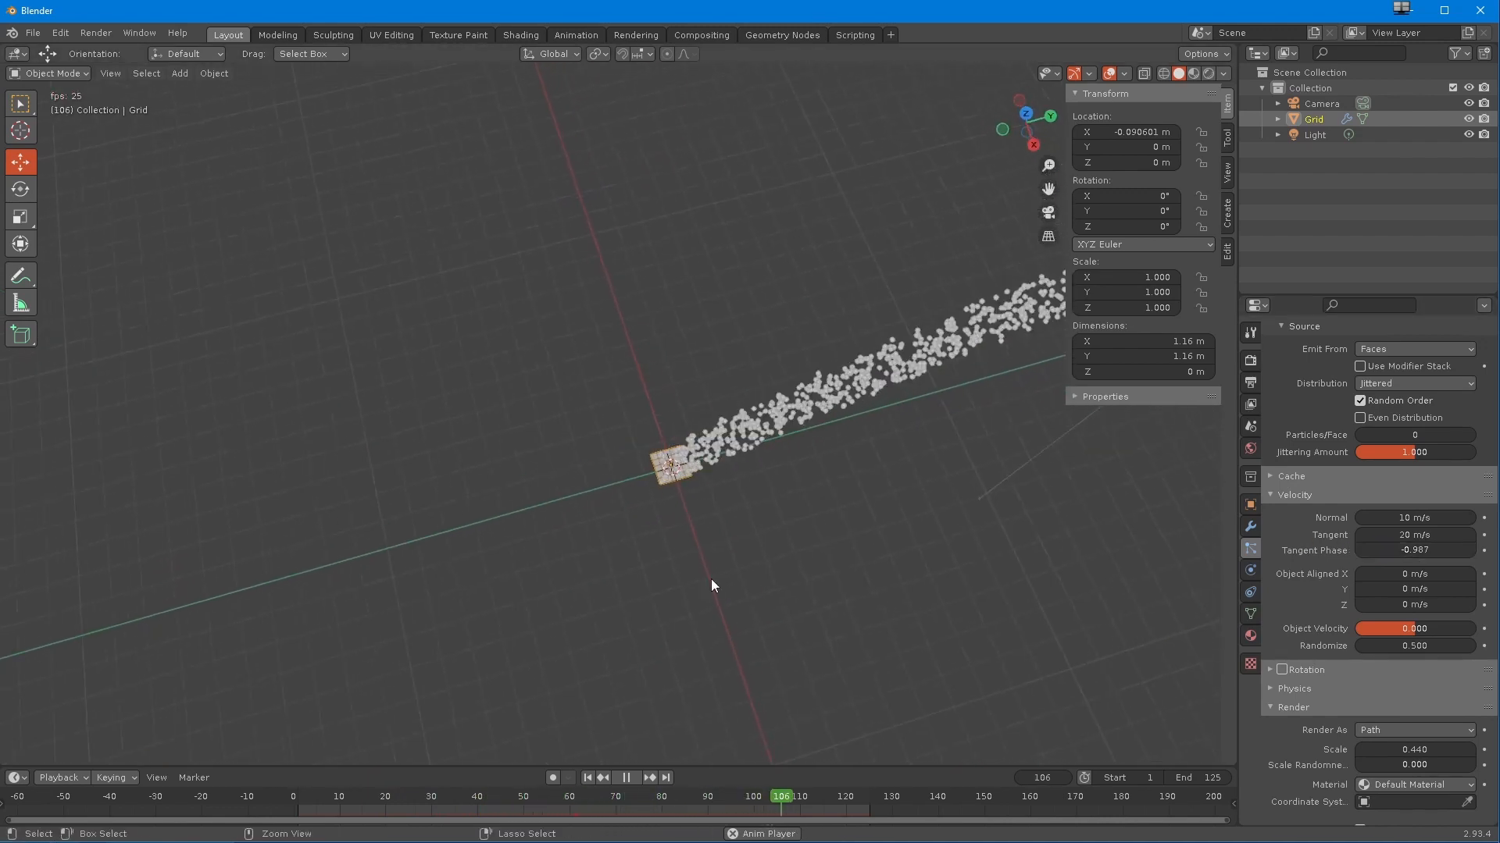
left_click(1403, 550)
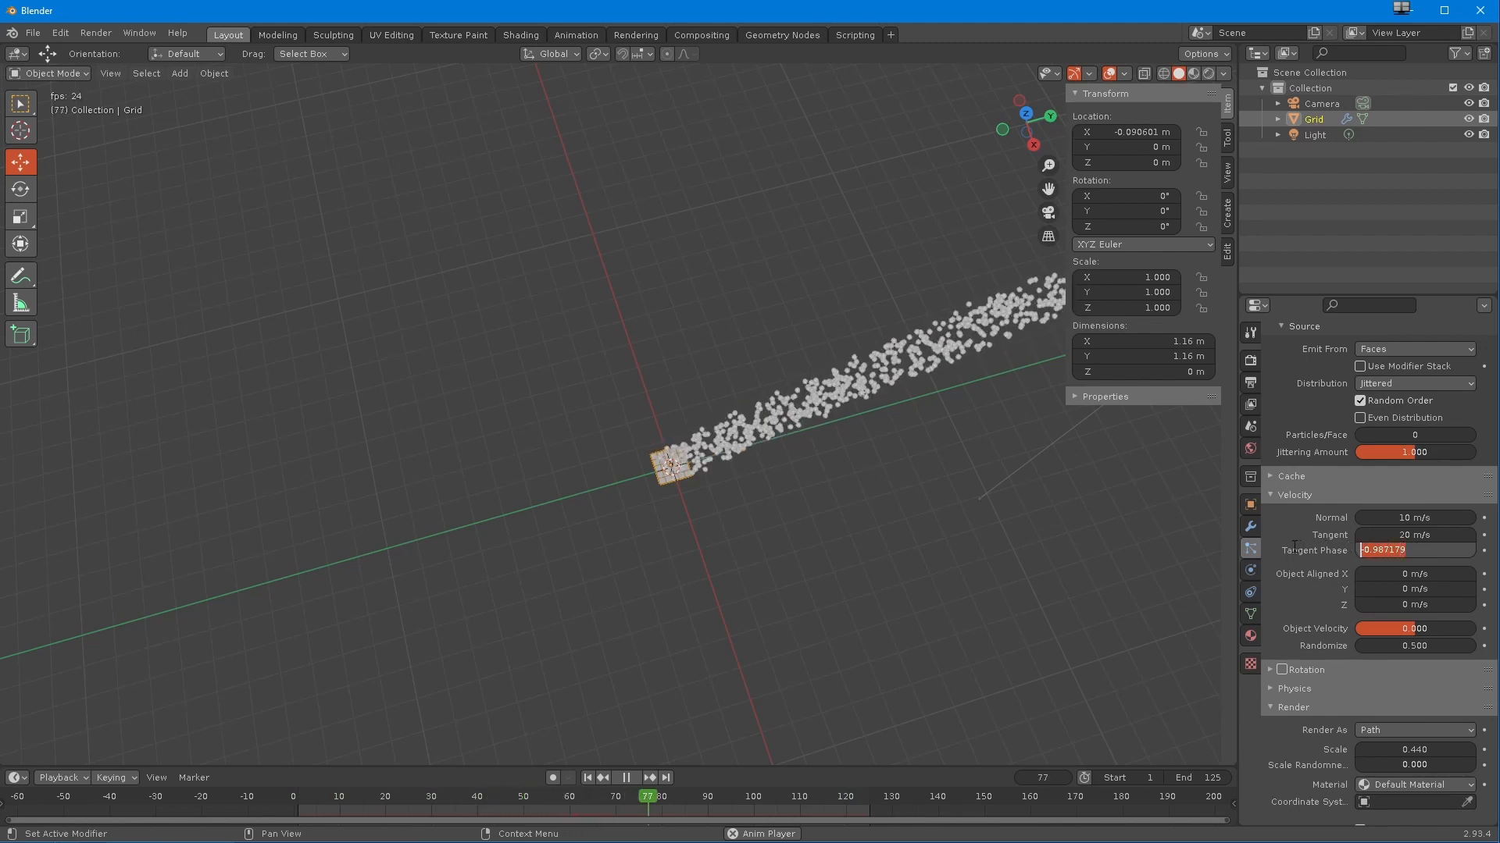
left_click(729, 592)
left_click(728, 592)
middle_click_drag(729, 592, 600, 611)
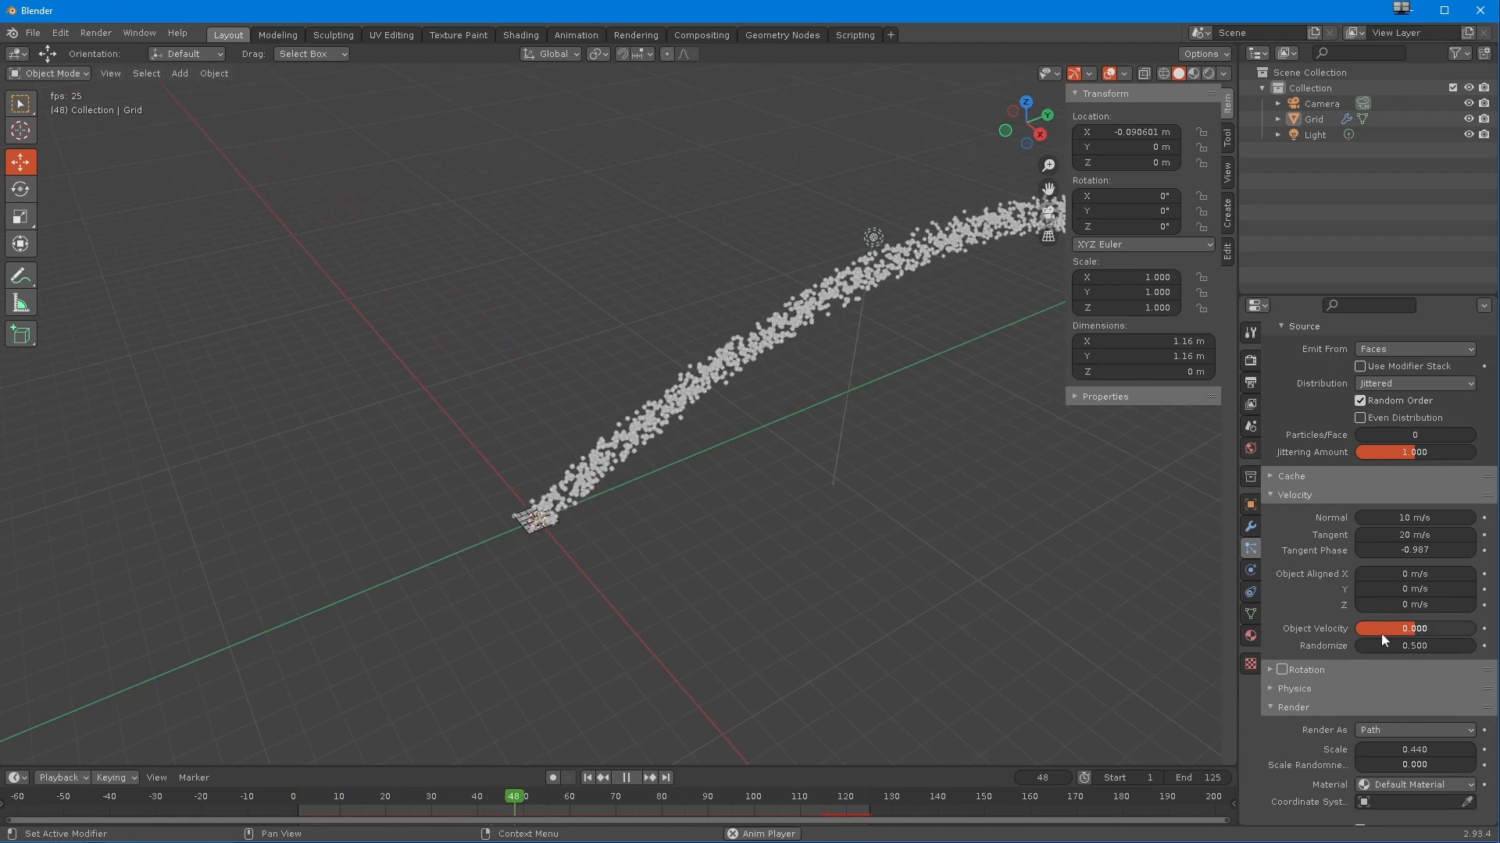
left_click(1361, 549)
left_click_drag(1361, 550, 1414, 553)
left_click_drag(1446, 547, 1386, 549)
middle_click_drag(883, 659, 1053, 645)
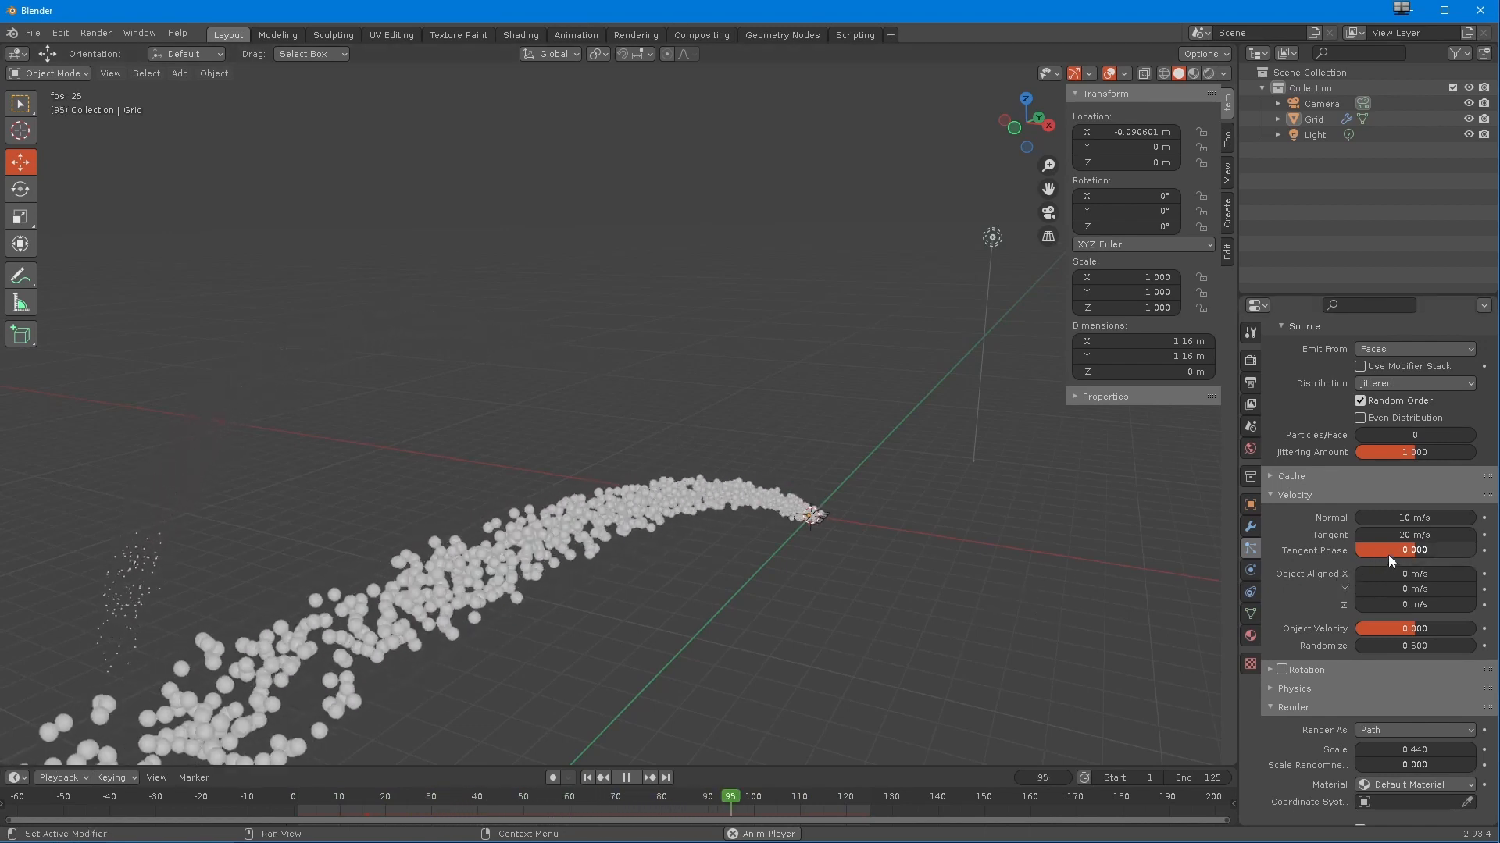
- Reset the particles' Tangent velocity to 0 m/s and examine the stream around the grid
key("BackSpace")
middle_click_drag(569, 587, 488, 508)
middle_click_drag(480, 602, 492, 478, "shift")
middle_click_drag(505, 664, 525, 647)
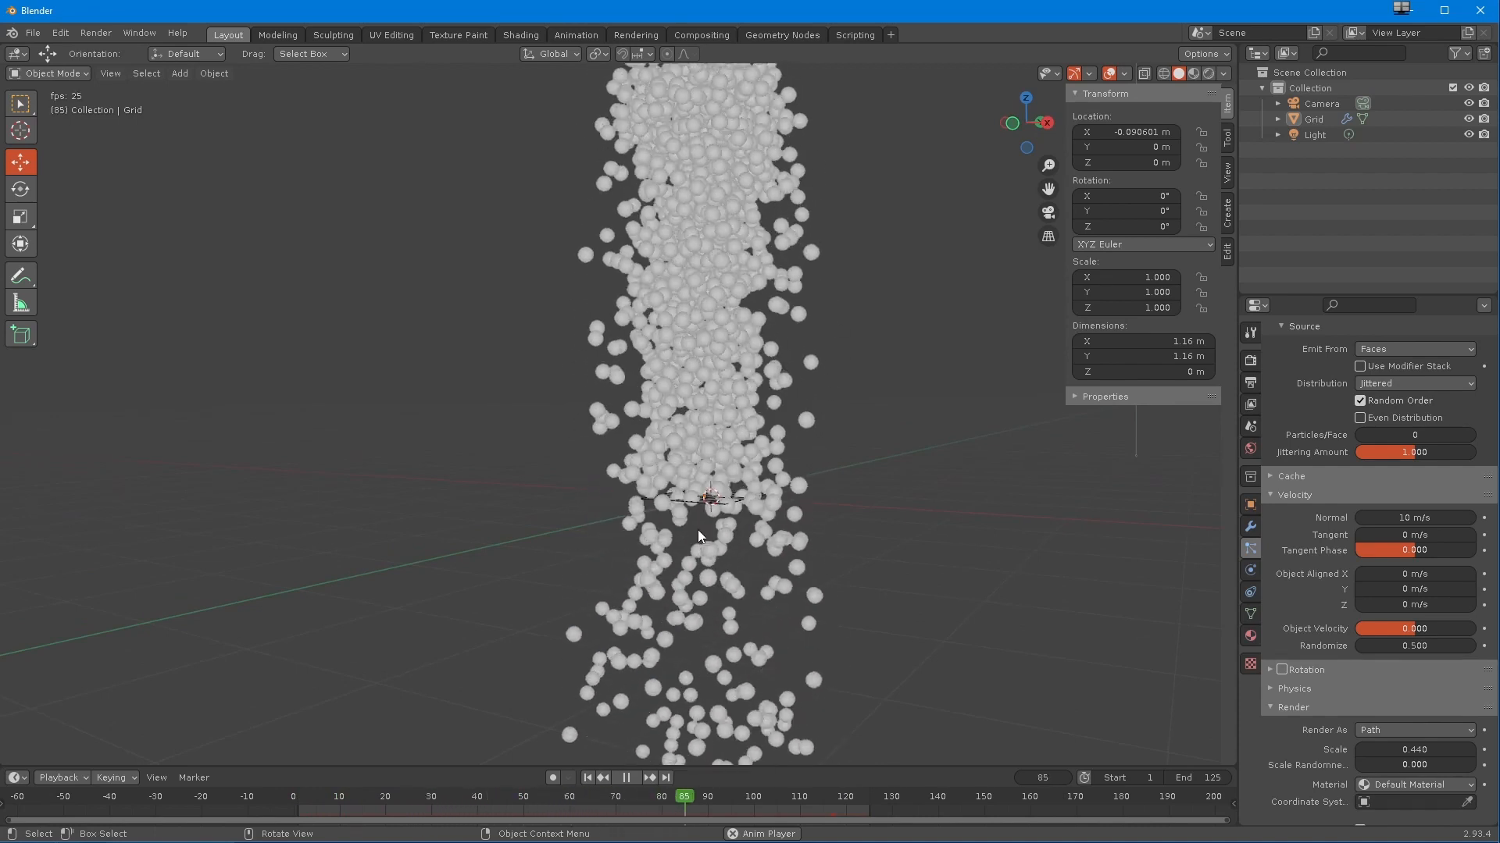
middle_click_drag(584, 544, 559, 585)
middle_click_drag(568, 500, 629, 506, "shift")
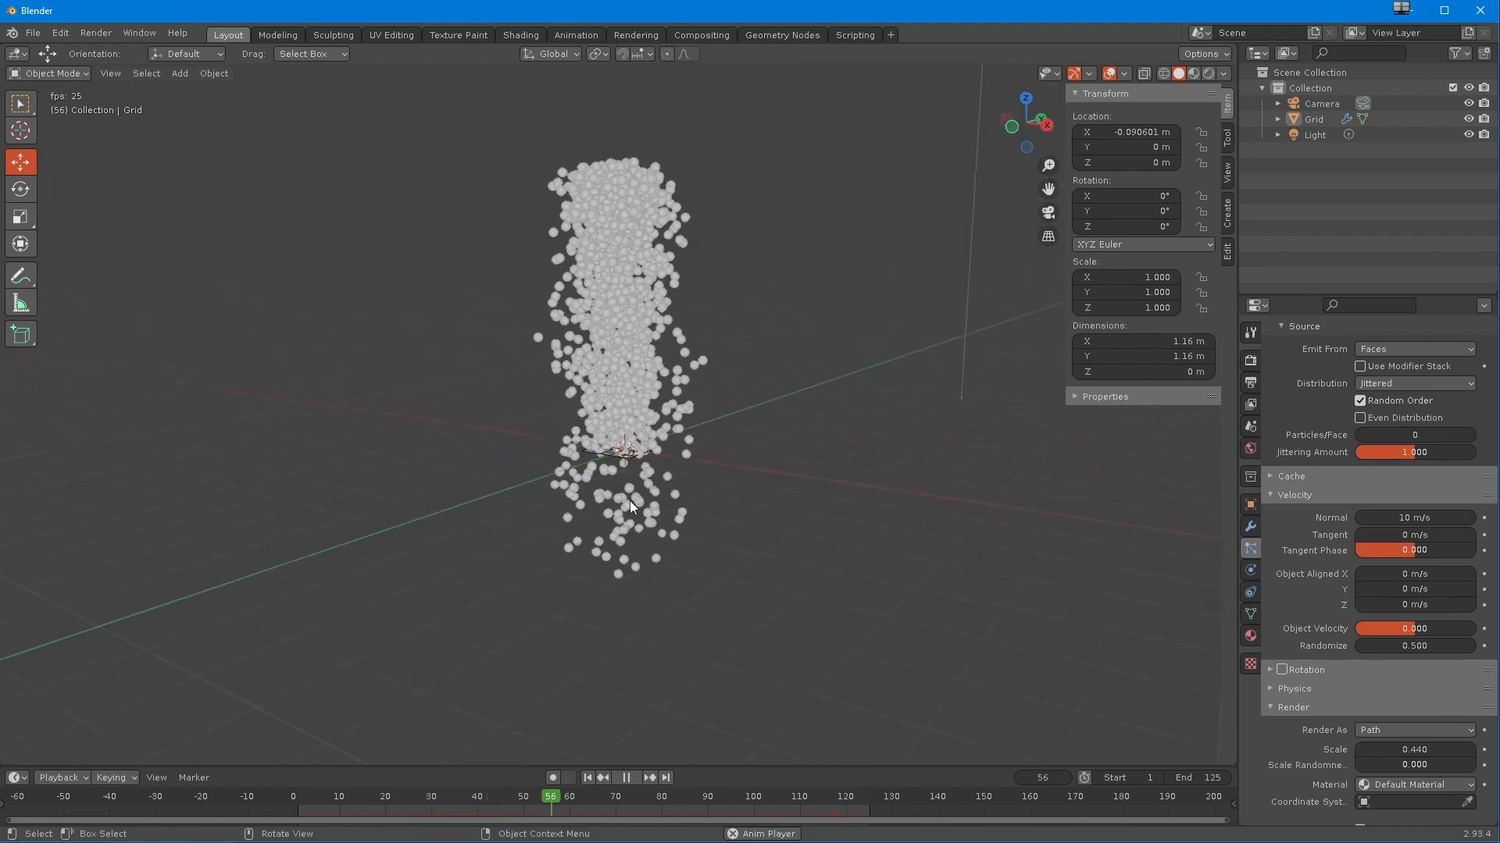
middle_click_drag(572, 567, 616, 429, "ctrl")
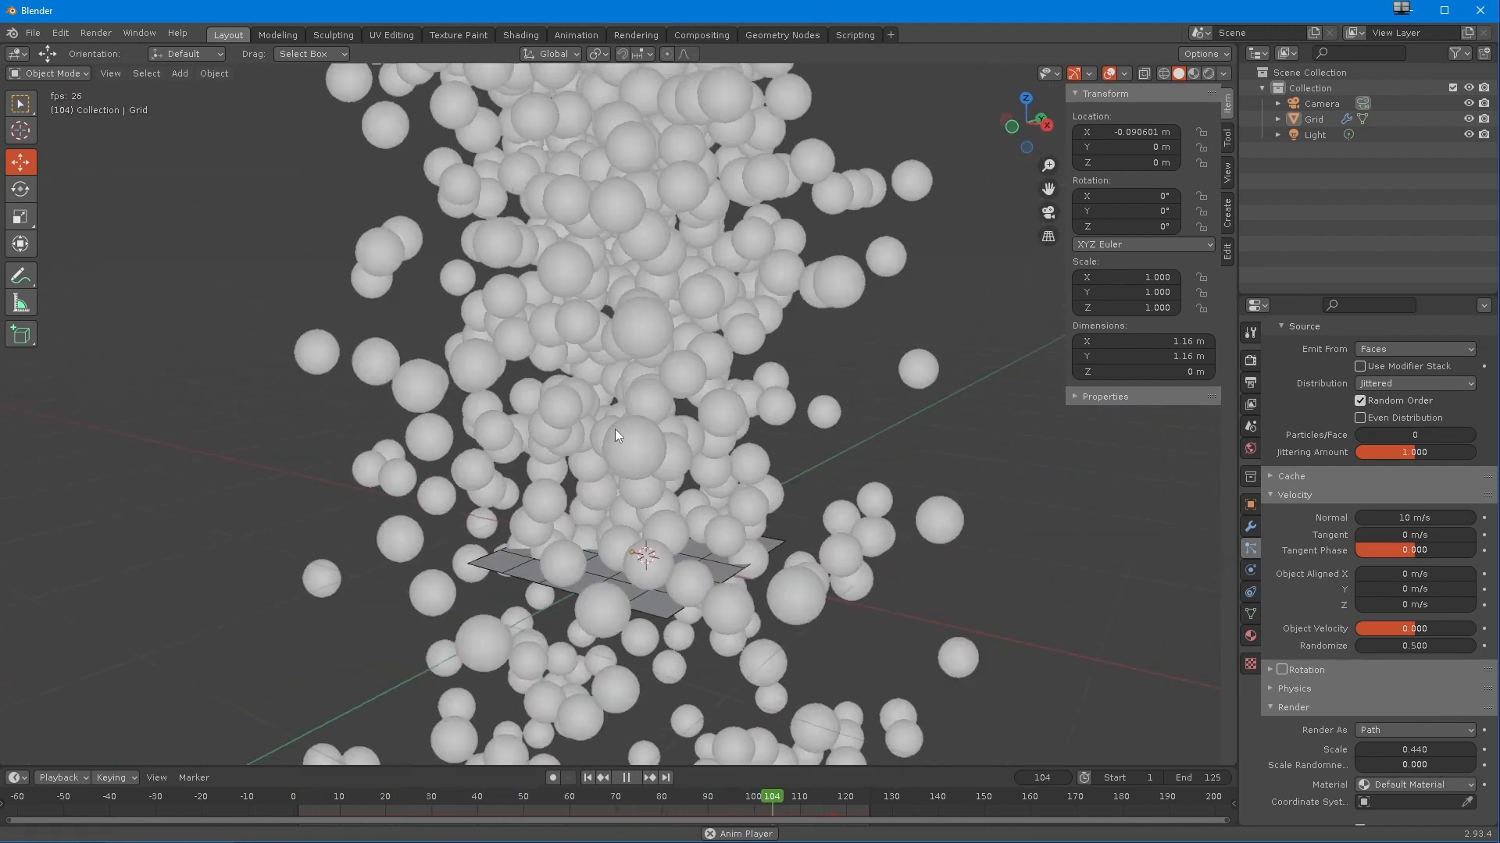
- Select the grid and set its particles' Normal velocity to 0 m/s
left_click(551, 613)
middle_click_drag(603, 663, 623, 527, "shift")
middle_click_drag(623, 527, 596, 659, "ctrl")
middle_click_drag(558, 507, 550, 646, "ctrl")
middle_click_drag(630, 515, 611, 553, "ctrl")
middle_click_drag(628, 474, 607, 603, "shift")
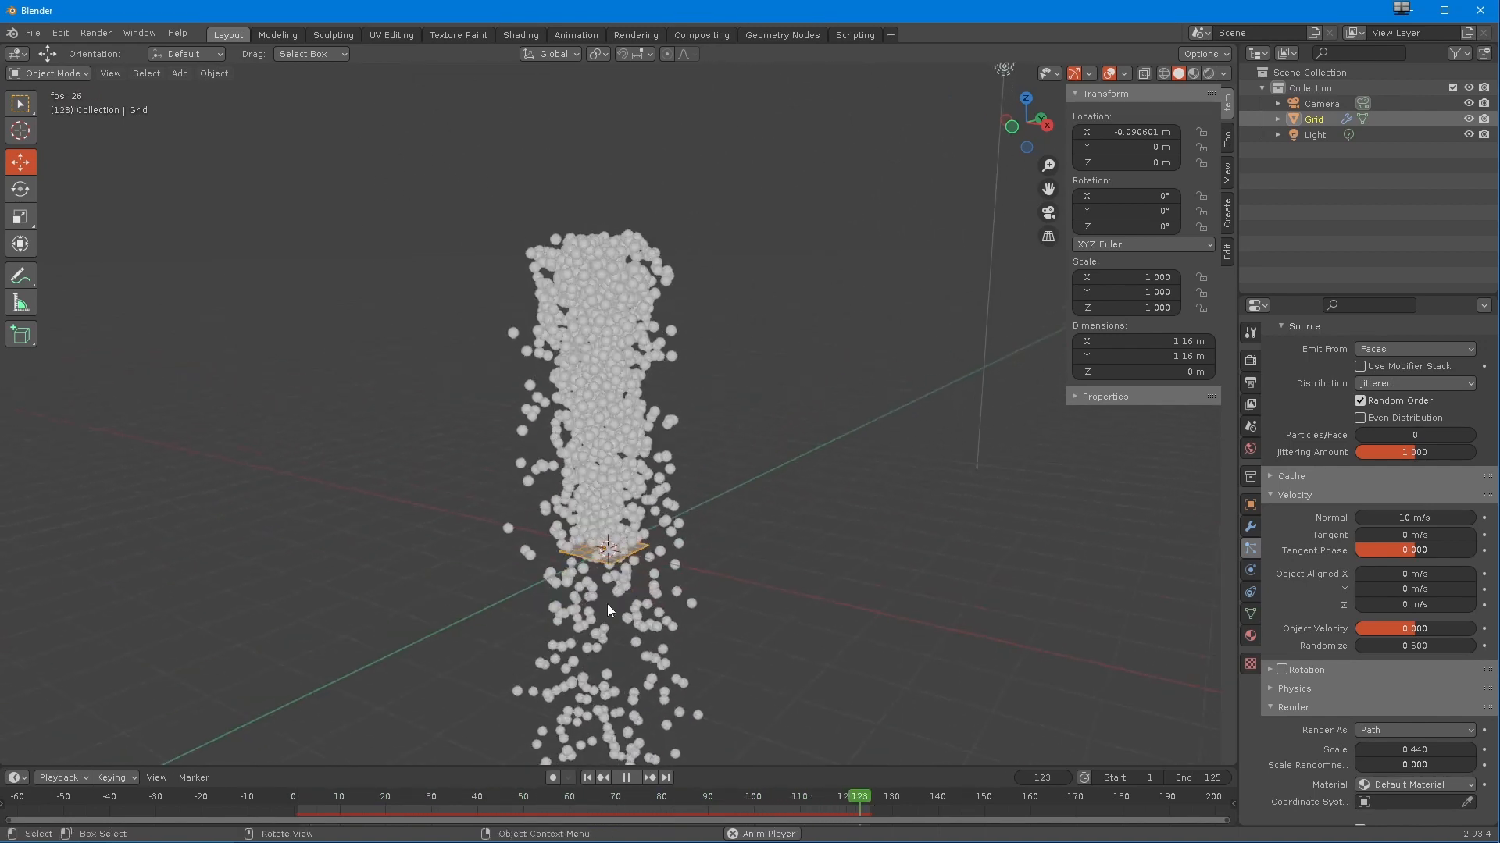
double_click(1387, 517)
type("0")
key("Return")
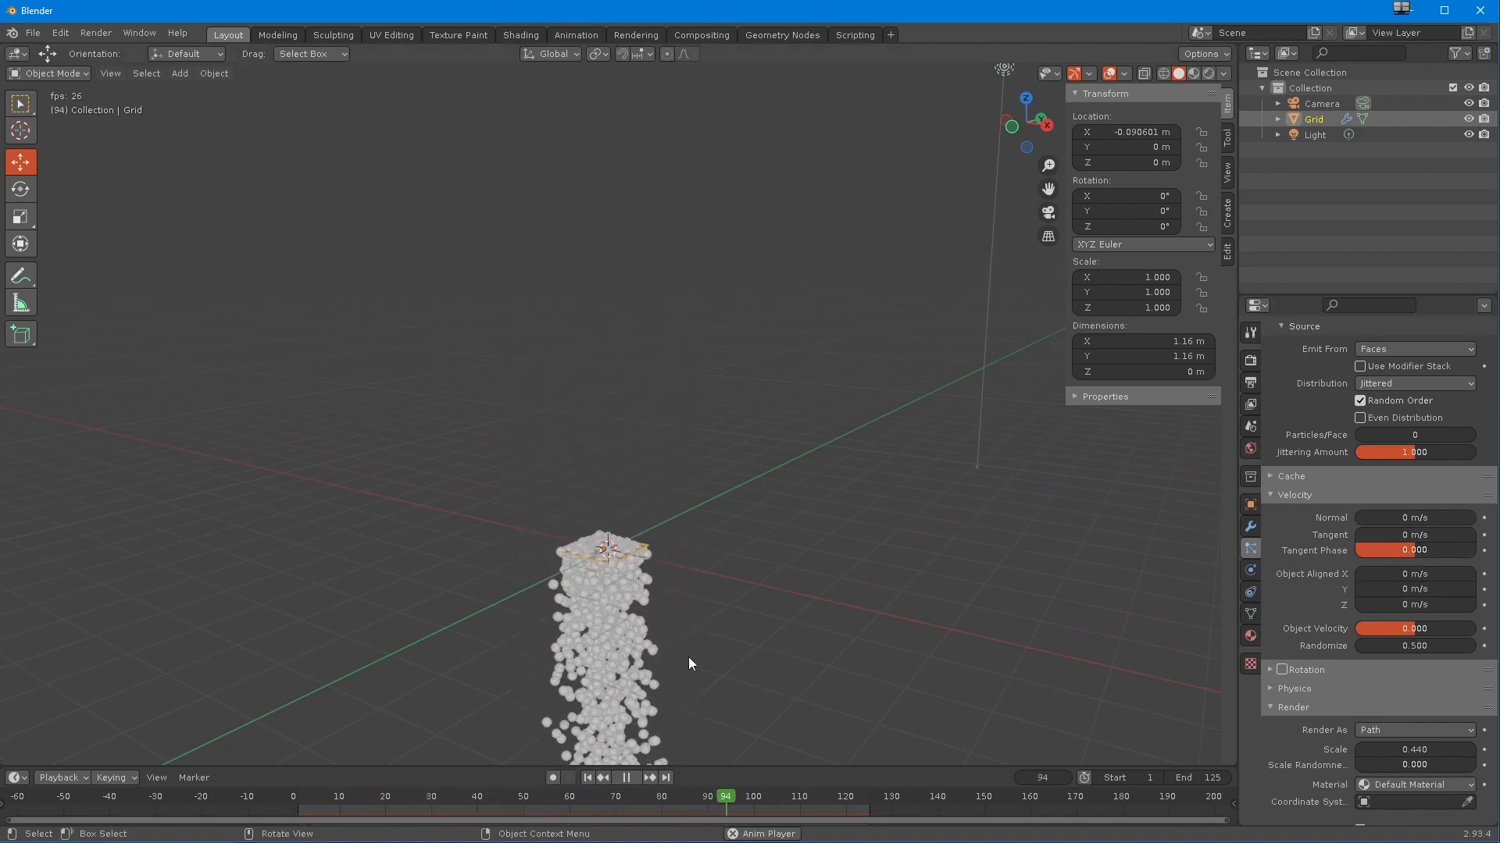
- Set the particles' Object Aligned Z velocity to 2 m/s
middle_click_drag(569, 636, 564, 579)
scroll(578, 539, "up", 3)
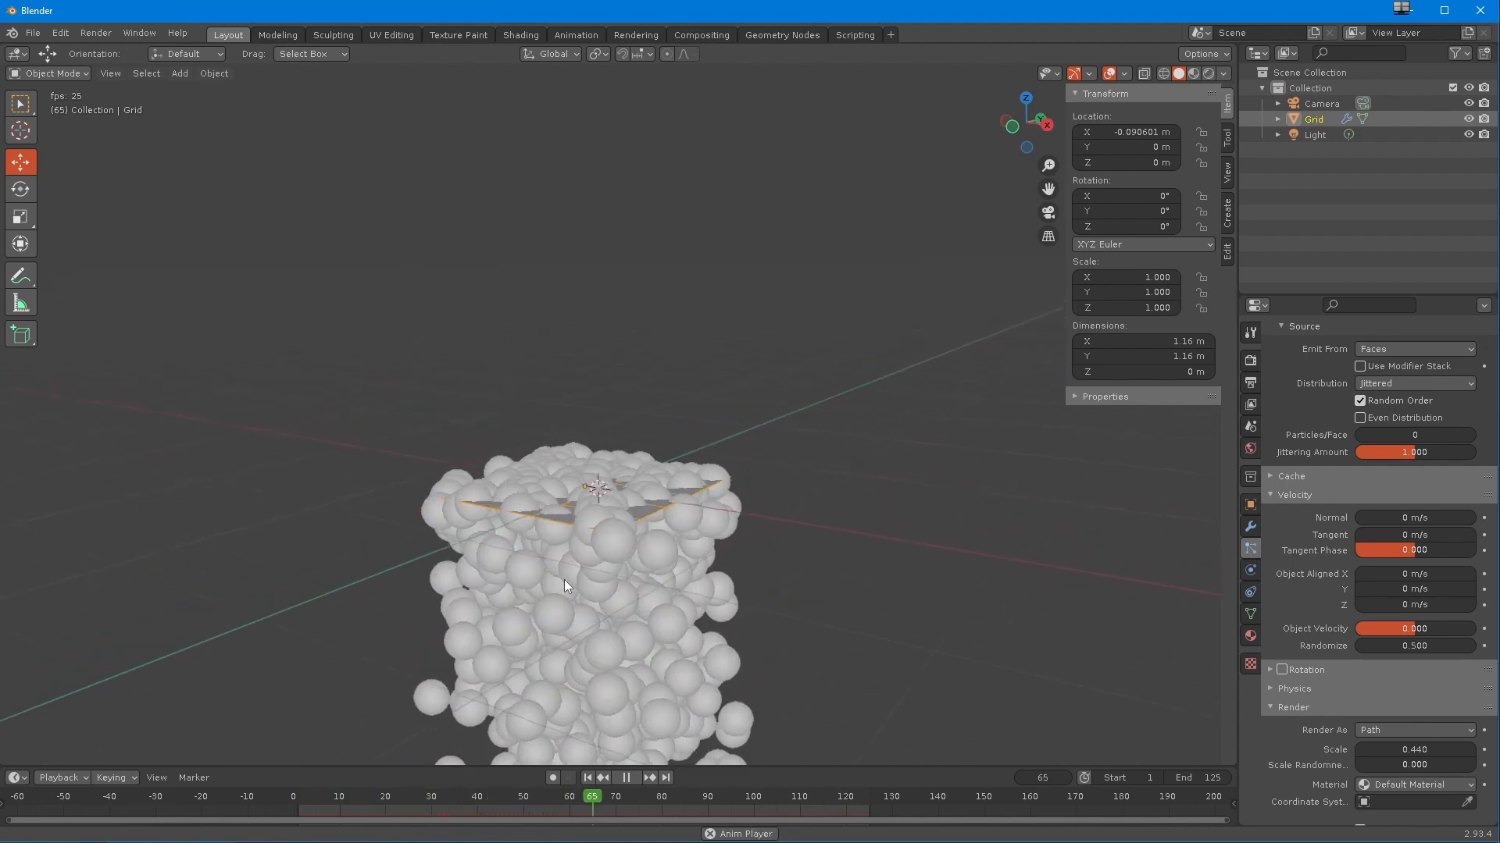
scroll(567, 562, "down", 4)
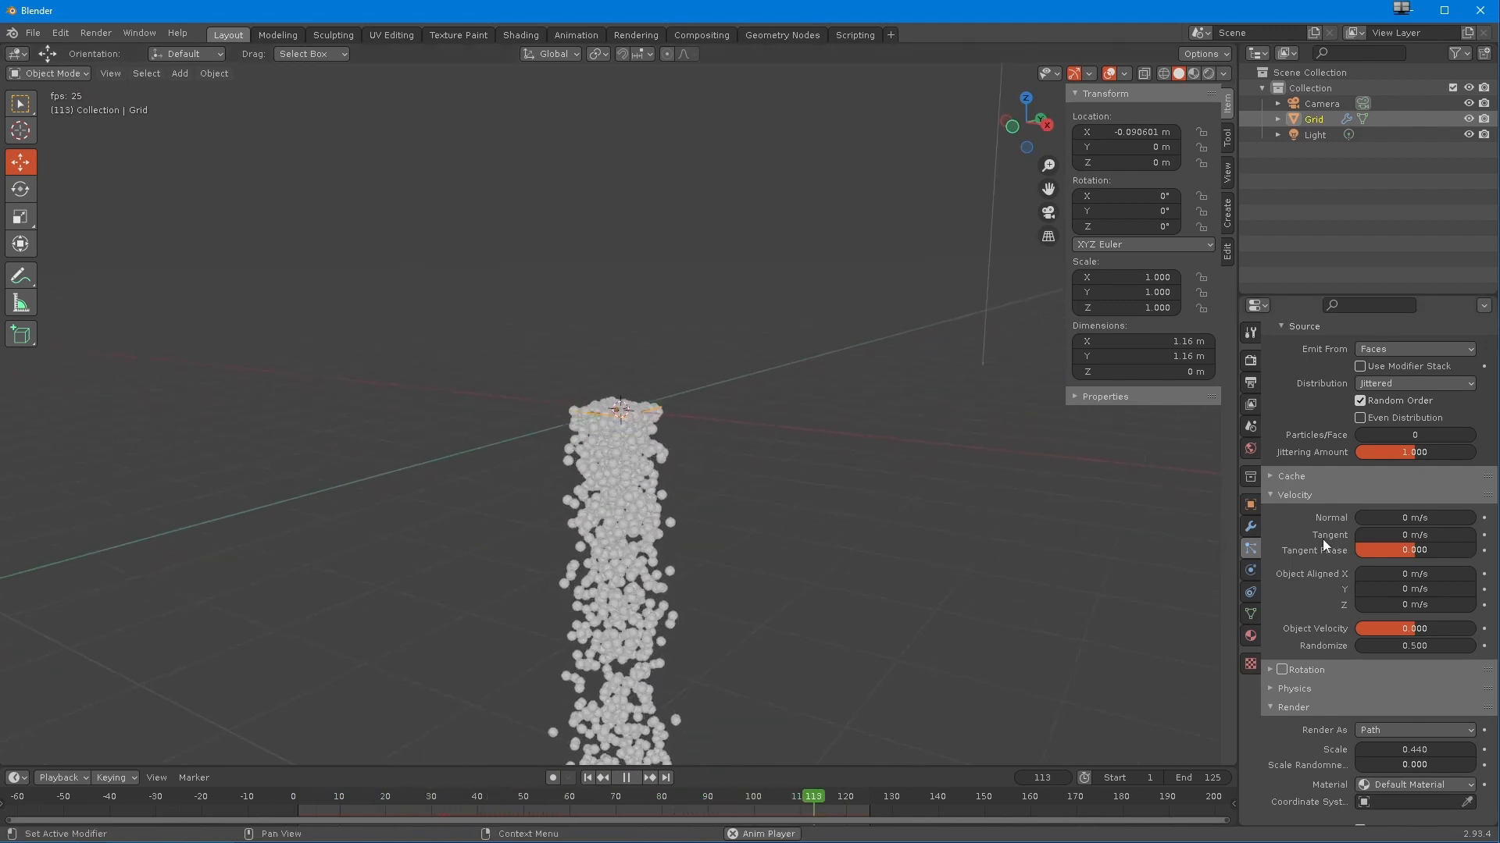
scroll(803, 538, "up", 3)
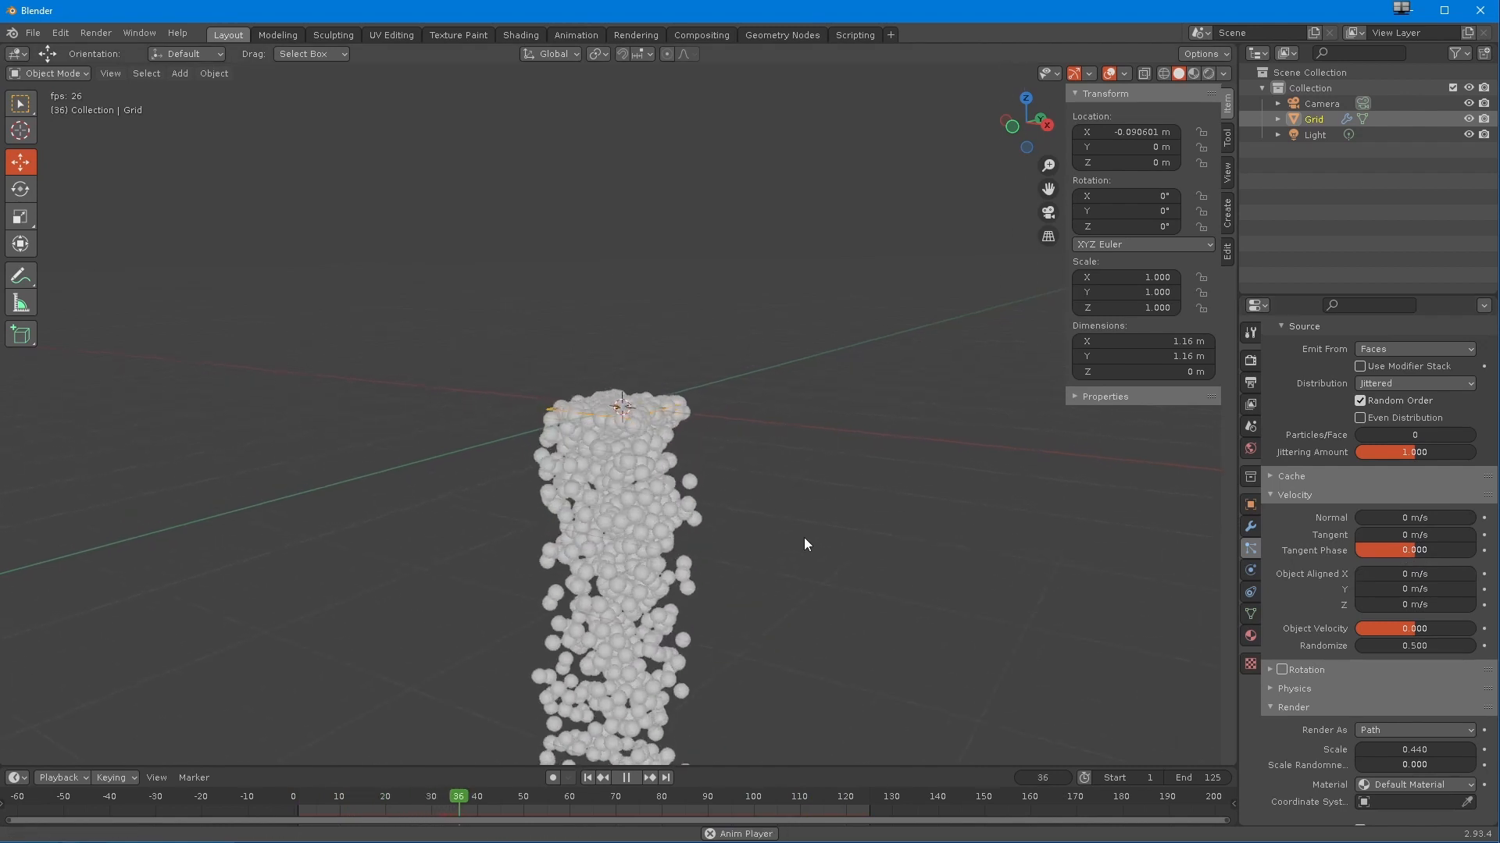
middle_click_drag(736, 545, 734, 574)
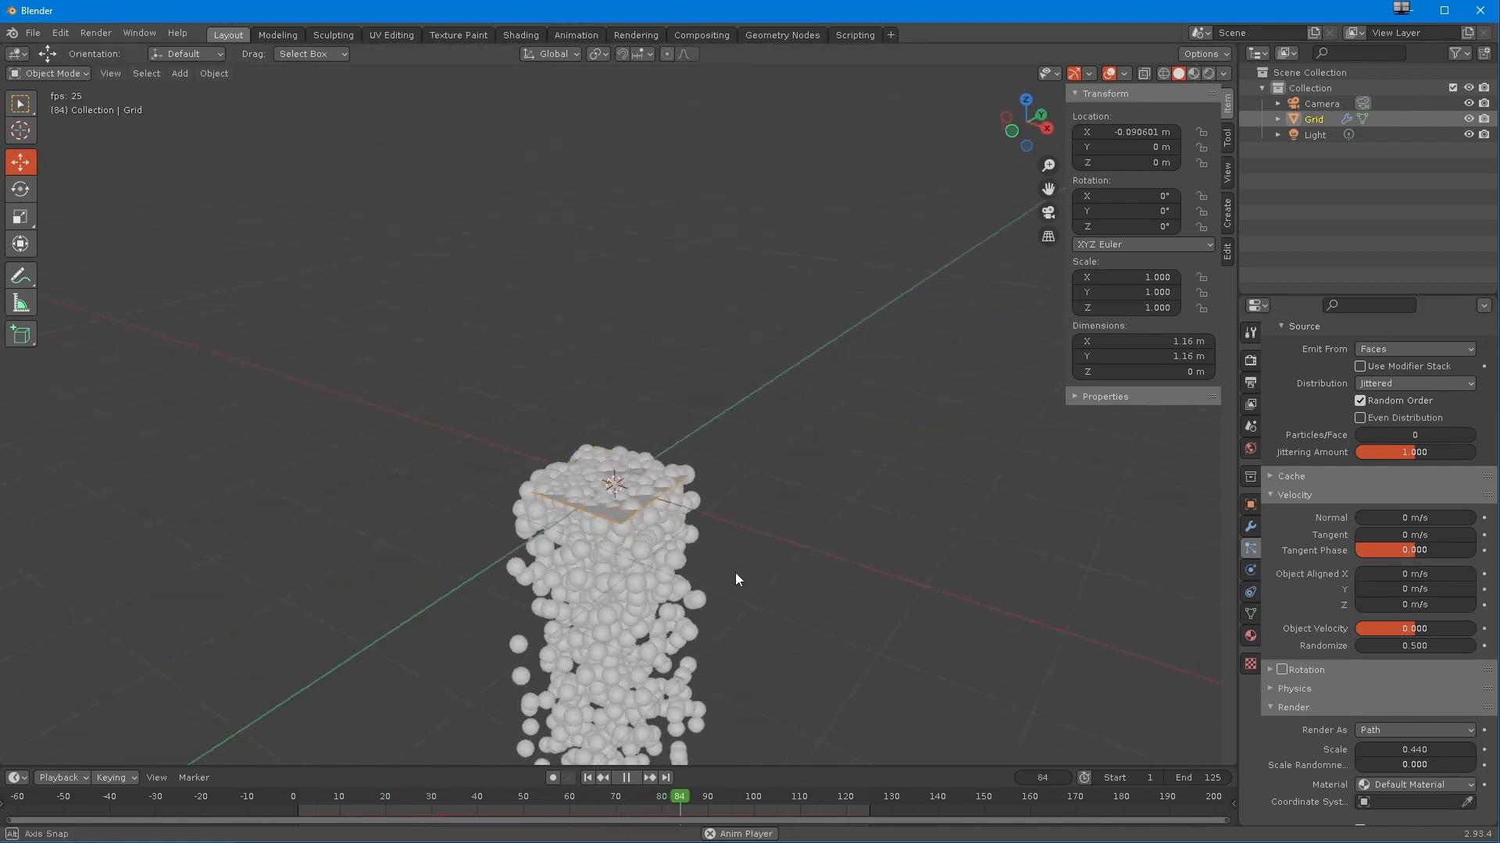
left_click(1413, 604)
type("2")
key("Return")
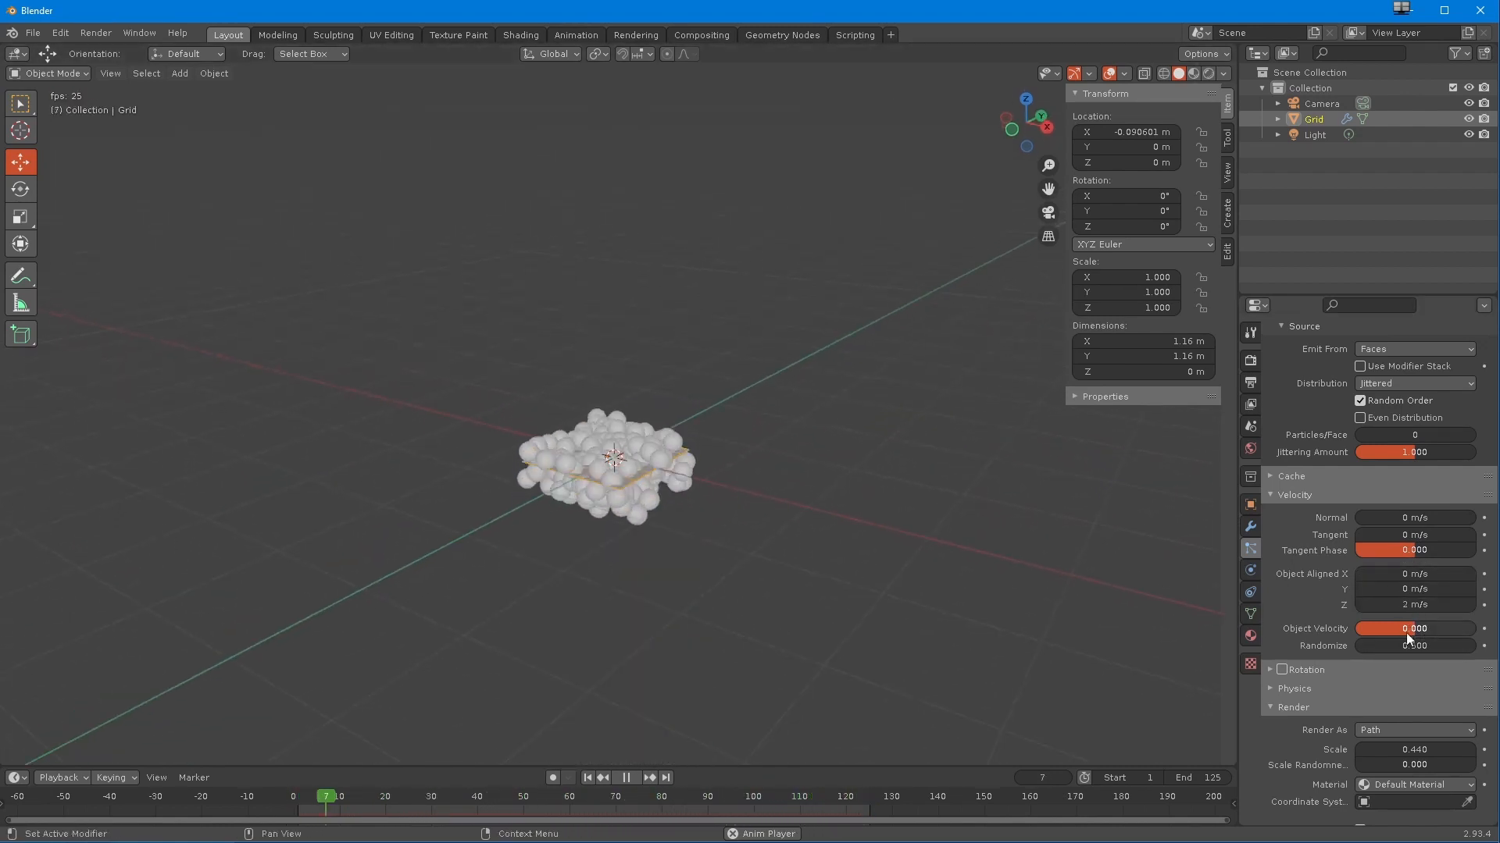
- Raise the particles' Object Aligned Z velocity to 5 m/s and set Randomize to 0.73
middle_click_drag(817, 668, 809, 639)
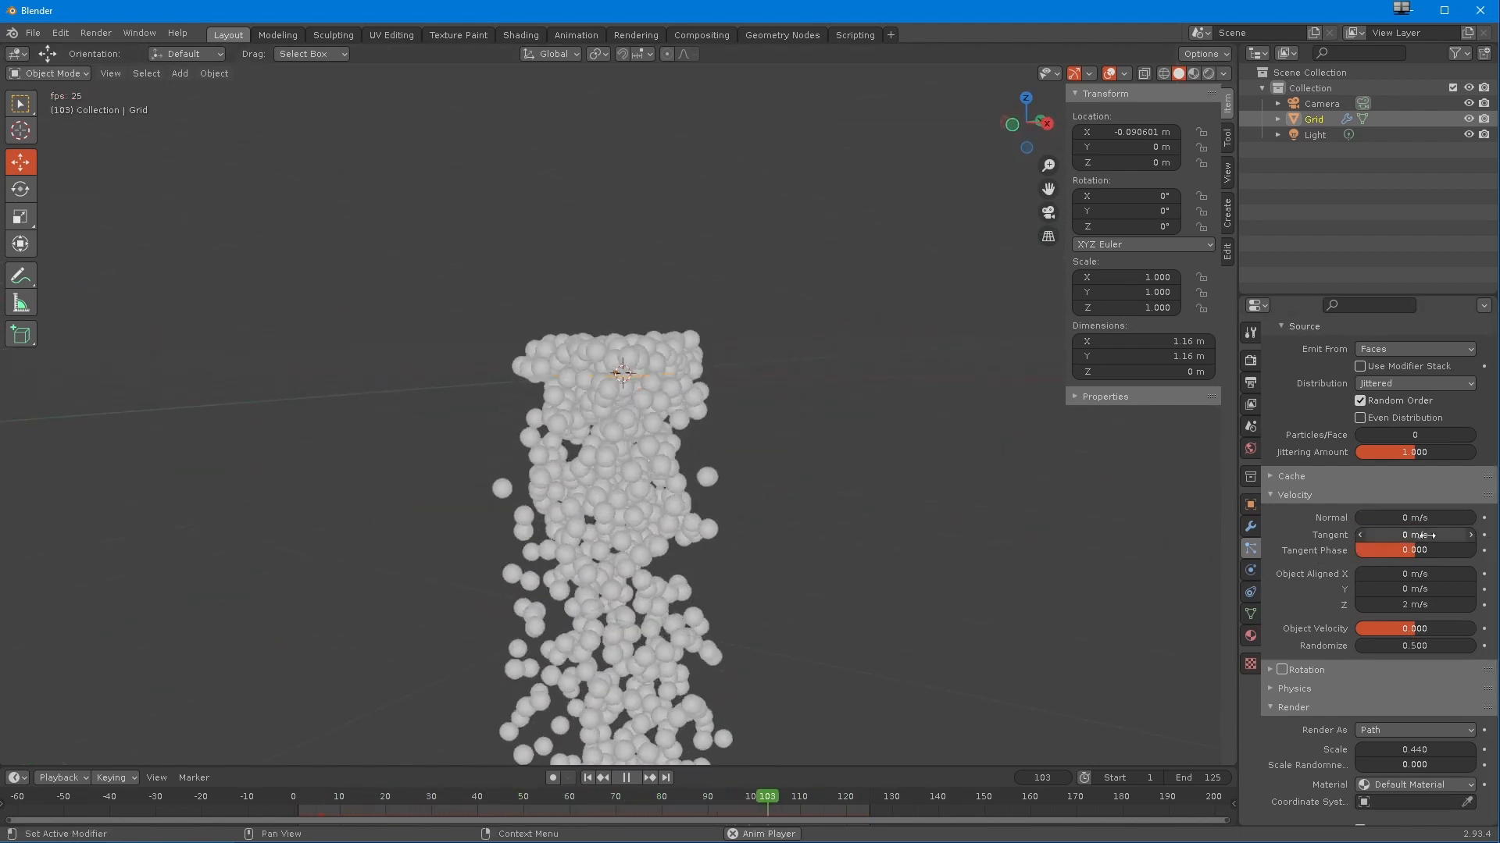
mouse_move(867, 594)
middle_mouse_down()
mouse_move(874, 568)
mouse_move(880, 586)
middle_mouse_up()
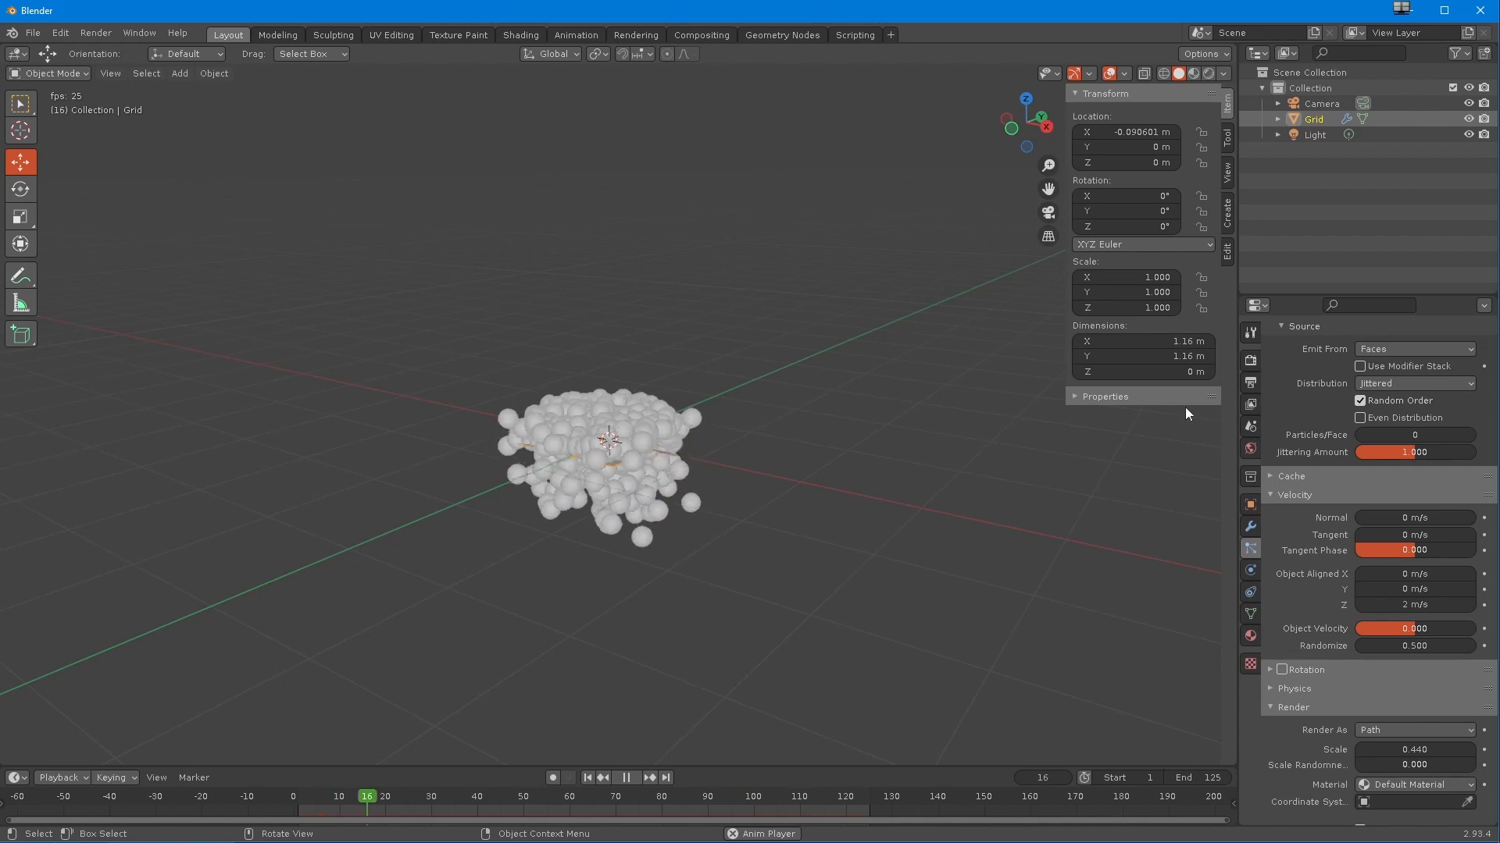
left_click(1405, 606)
type("5")
key("Return")
mouse_move(625, 667)
middle_mouse_down()
mouse_move(570, 649)
mouse_move(647, 661)
middle_mouse_up()
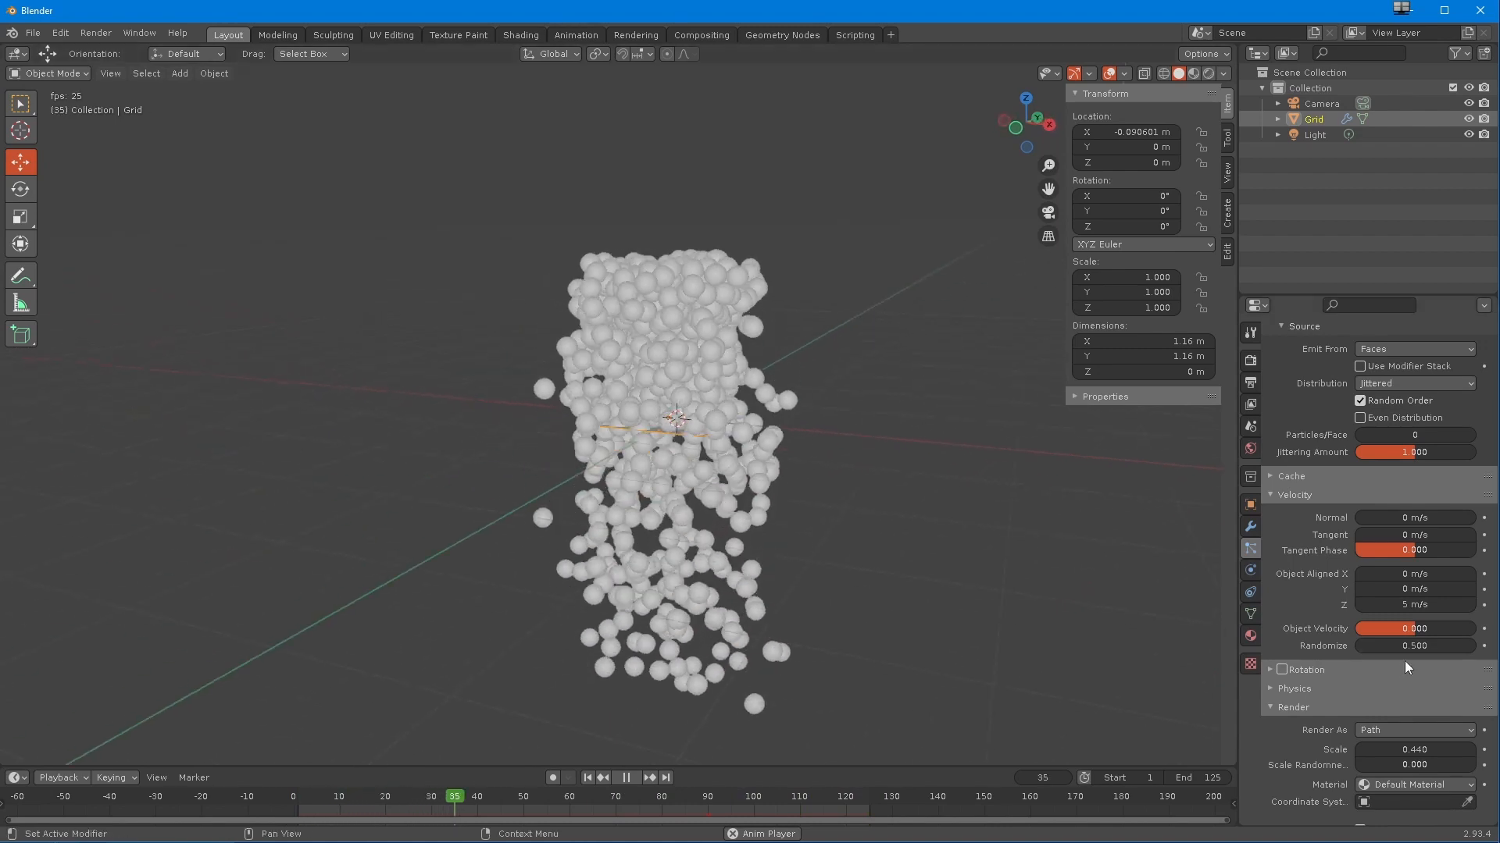
left_click_drag(1416, 646, 1424, 647)
middle_click_drag(998, 594, 967, 601)
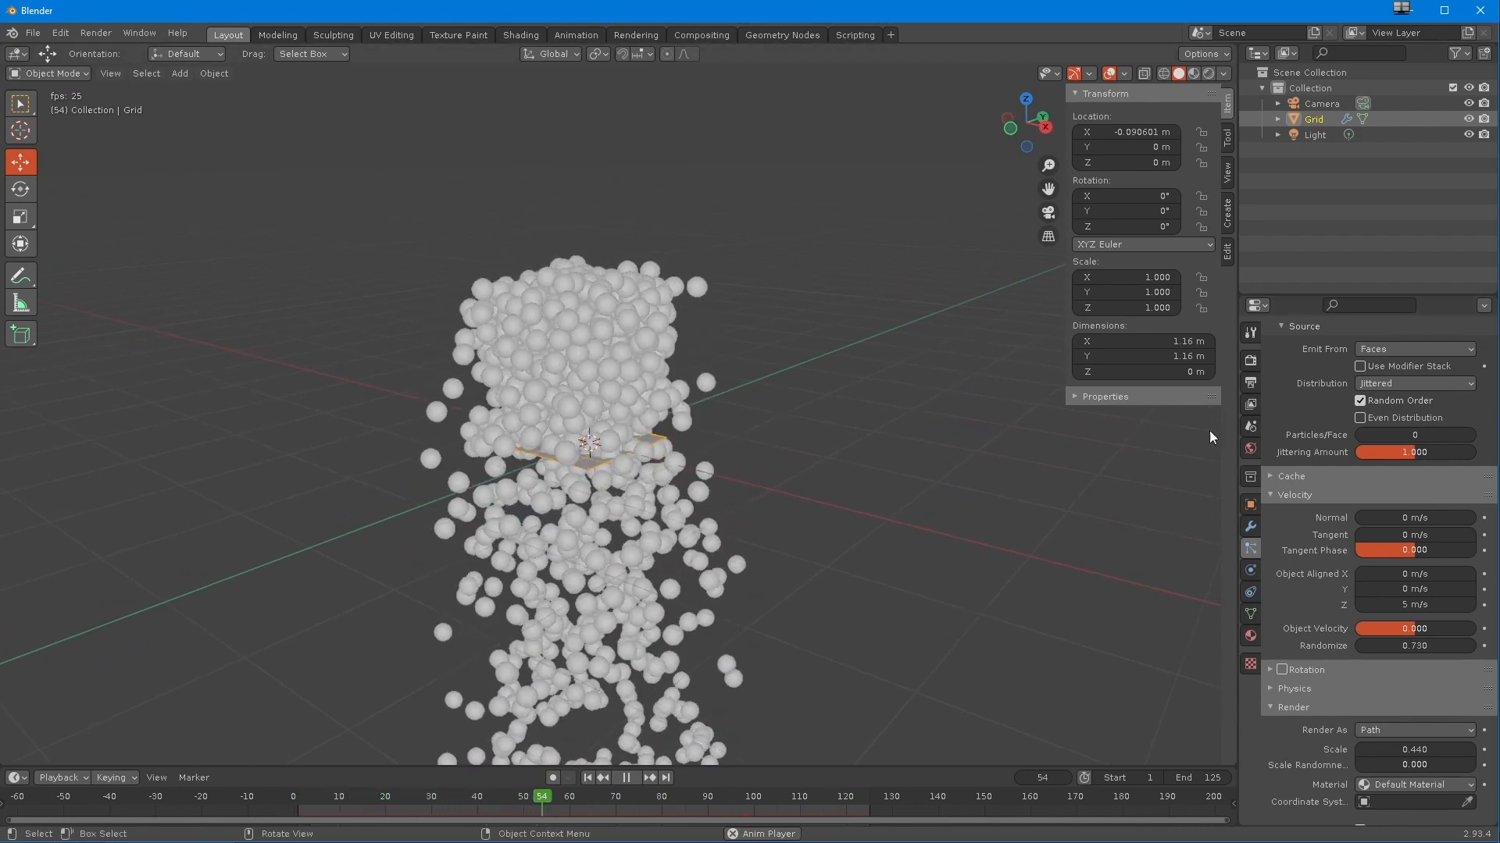
- Set the Object Aligned Z velocity to 0 and the Object Aligned Y velocity to 5 m/s
left_click(1382, 603)
type("0")
key("Return")
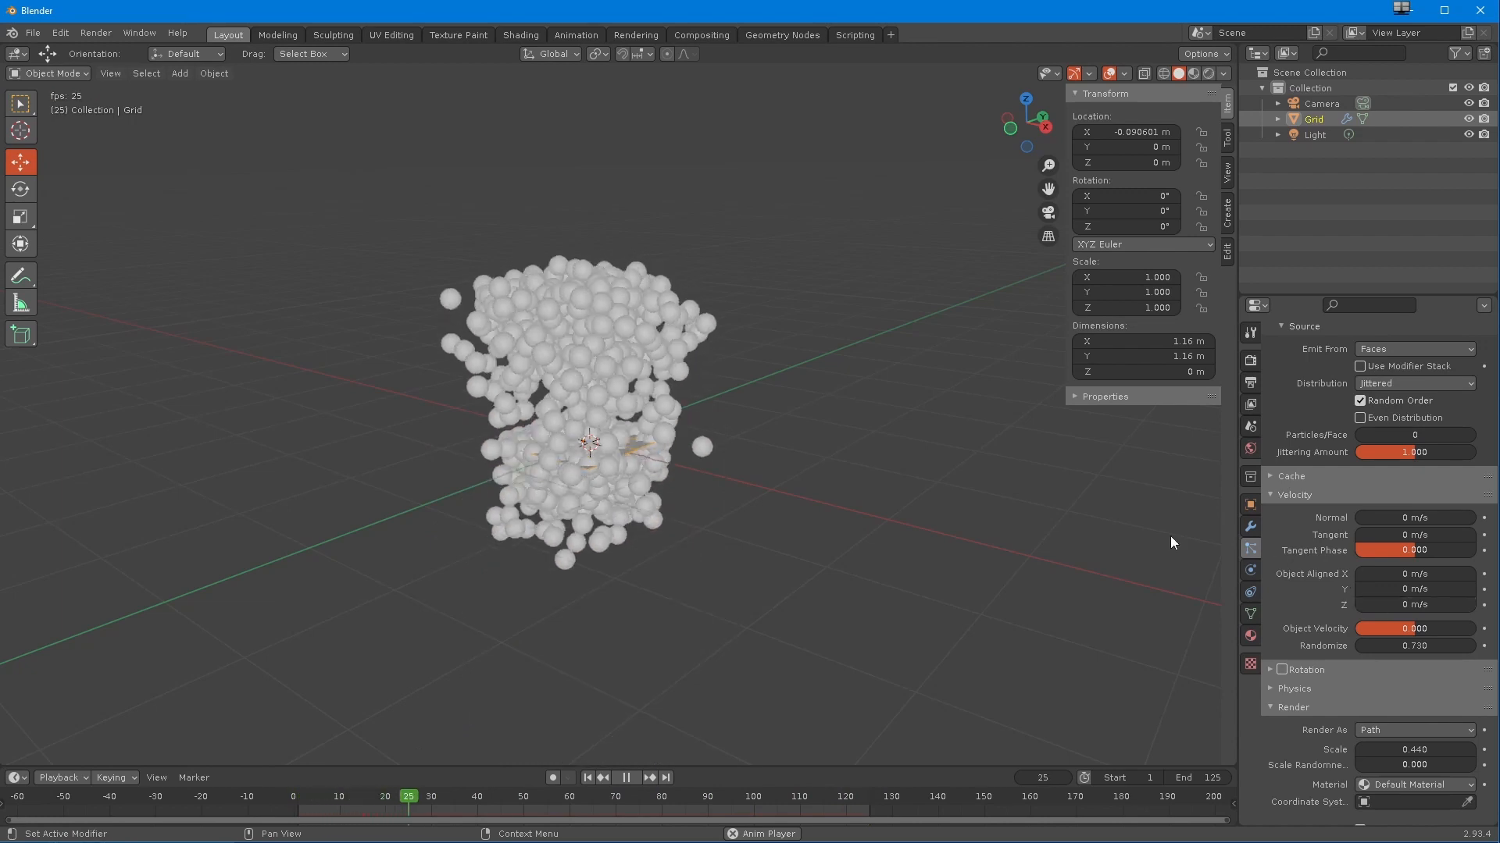
key("KP_3")
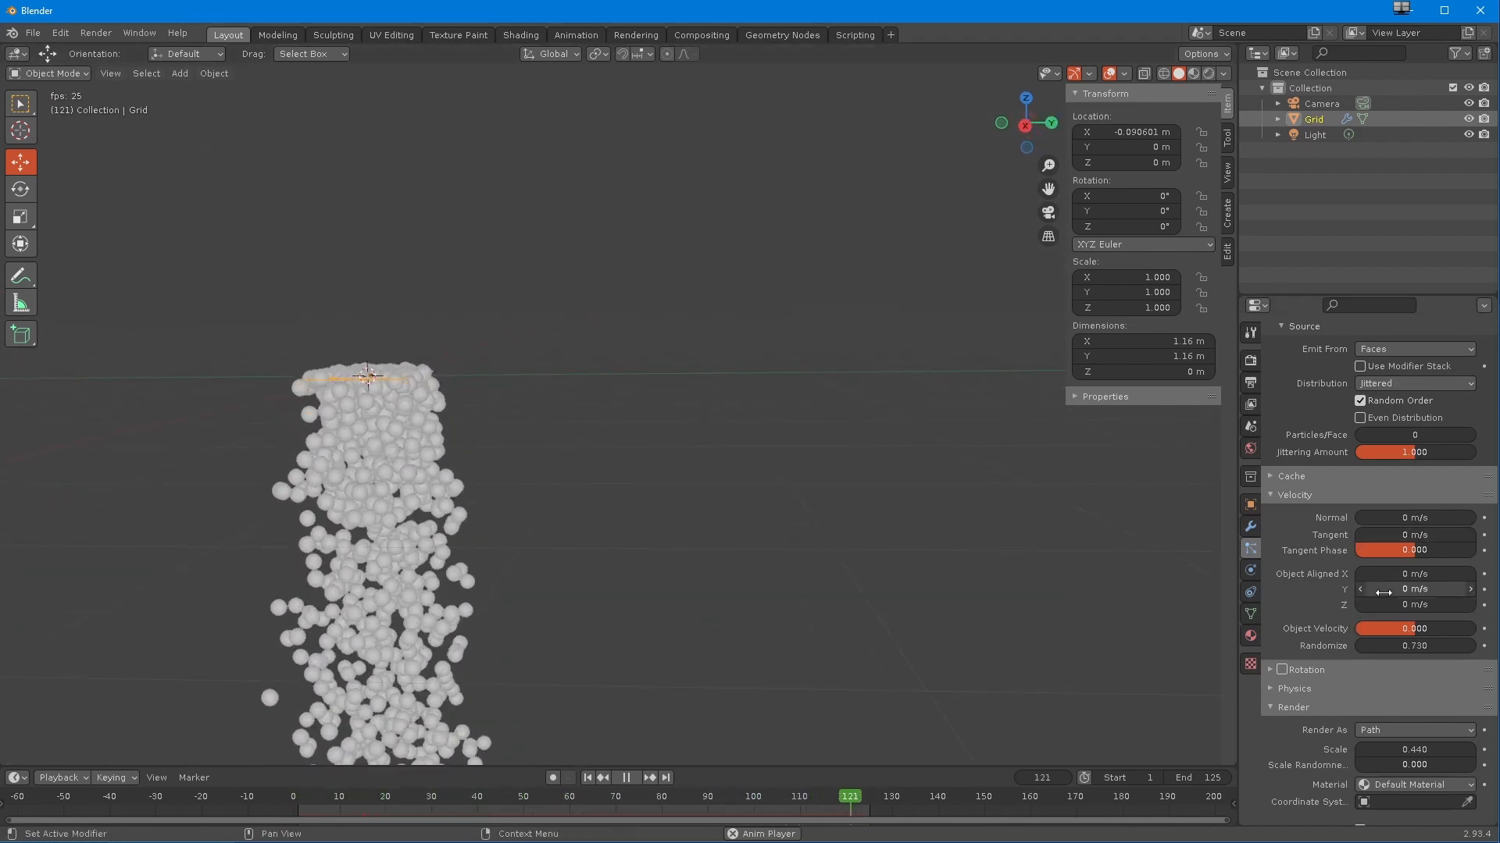
left_click_drag(1383, 593, 1415, 591)
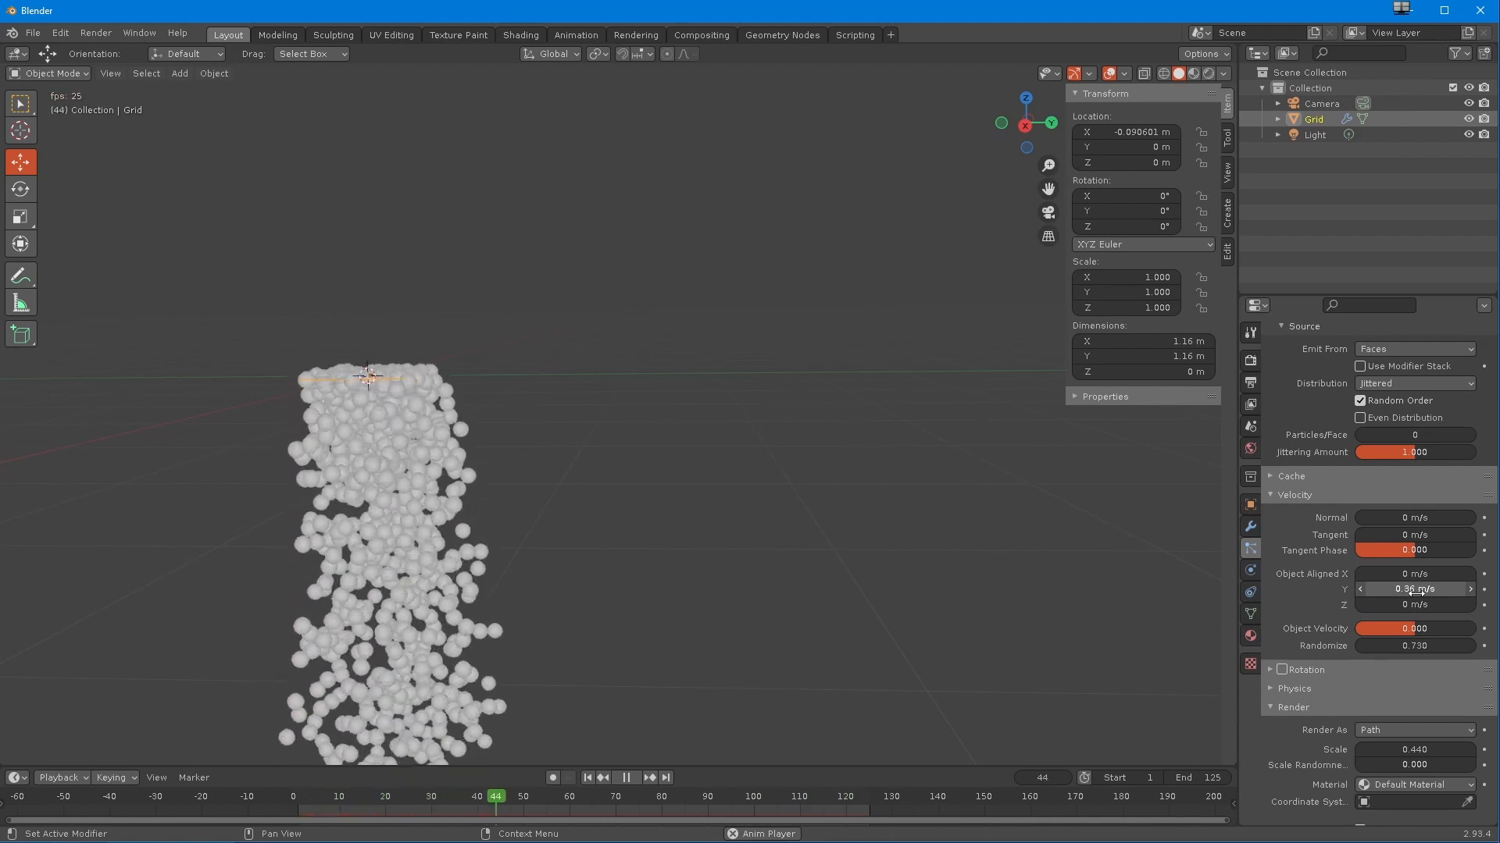
left_click_drag(1395, 592, 1429, 592)
double_click(1398, 592)
type("5")
key("Return")
mouse_move(592, 595)
middle_mouse_down()
mouse_move(638, 614)
mouse_move(617, 595)
middle_mouse_up()
middle_click_drag(609, 466, 633, 539)
- Set the Object Aligned Y velocity to -5 m/s and the Z velocity to 10 m/s so the particles arc
left_click(1405, 589)
type("-5")
key("Return")
middle_click_drag(517, 545, 510, 505)
left_click(1373, 605)
type("10")
key("Return")
middle_click_drag(626, 573, 592, 608)
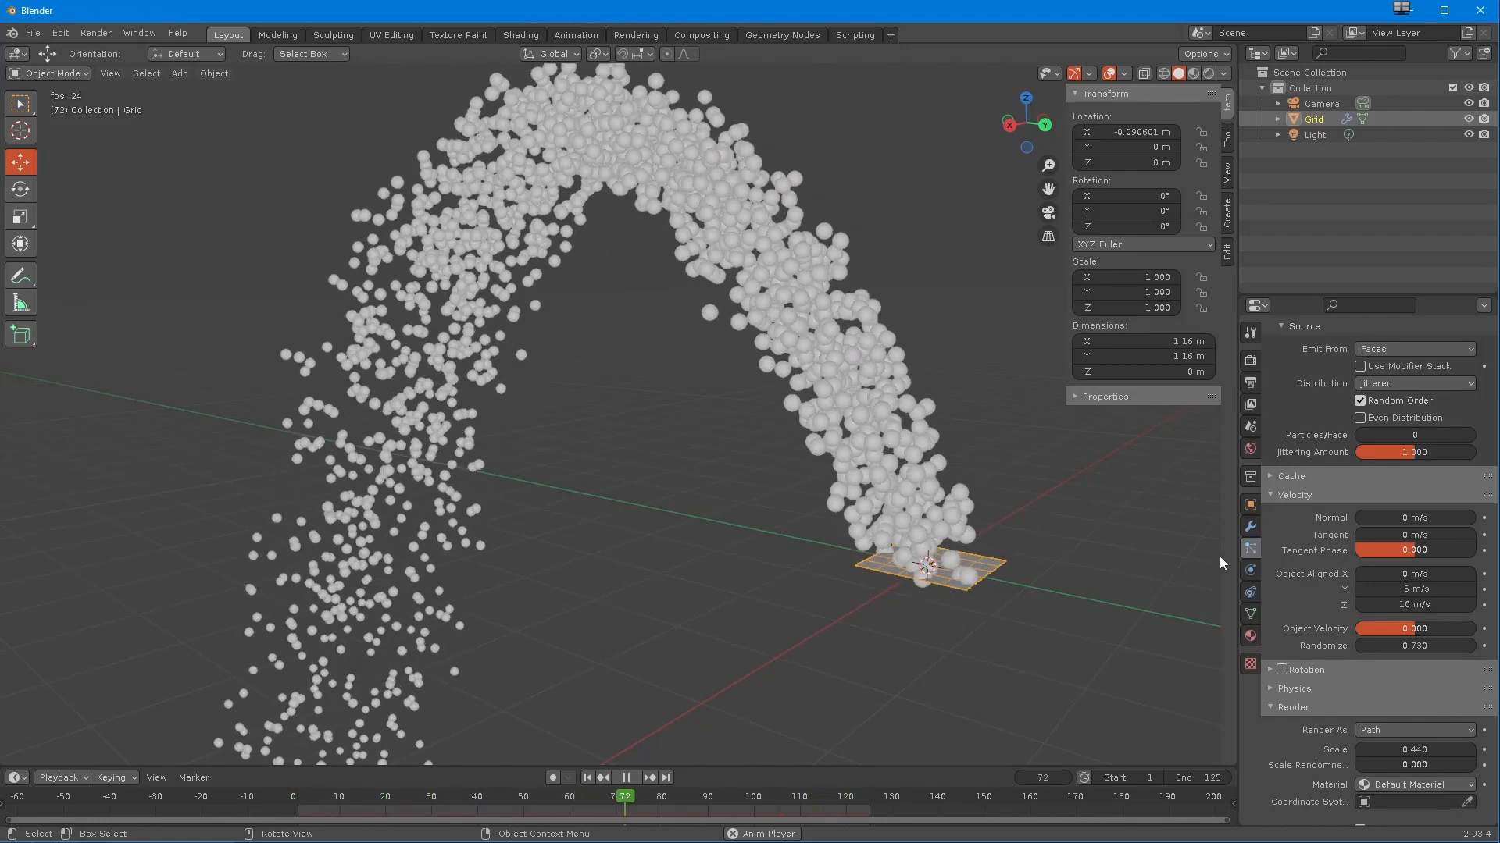
- Scale the emitter grid's mesh down to 0.12 in Edit Mode and return to Object Mode
left_click(26, 115)
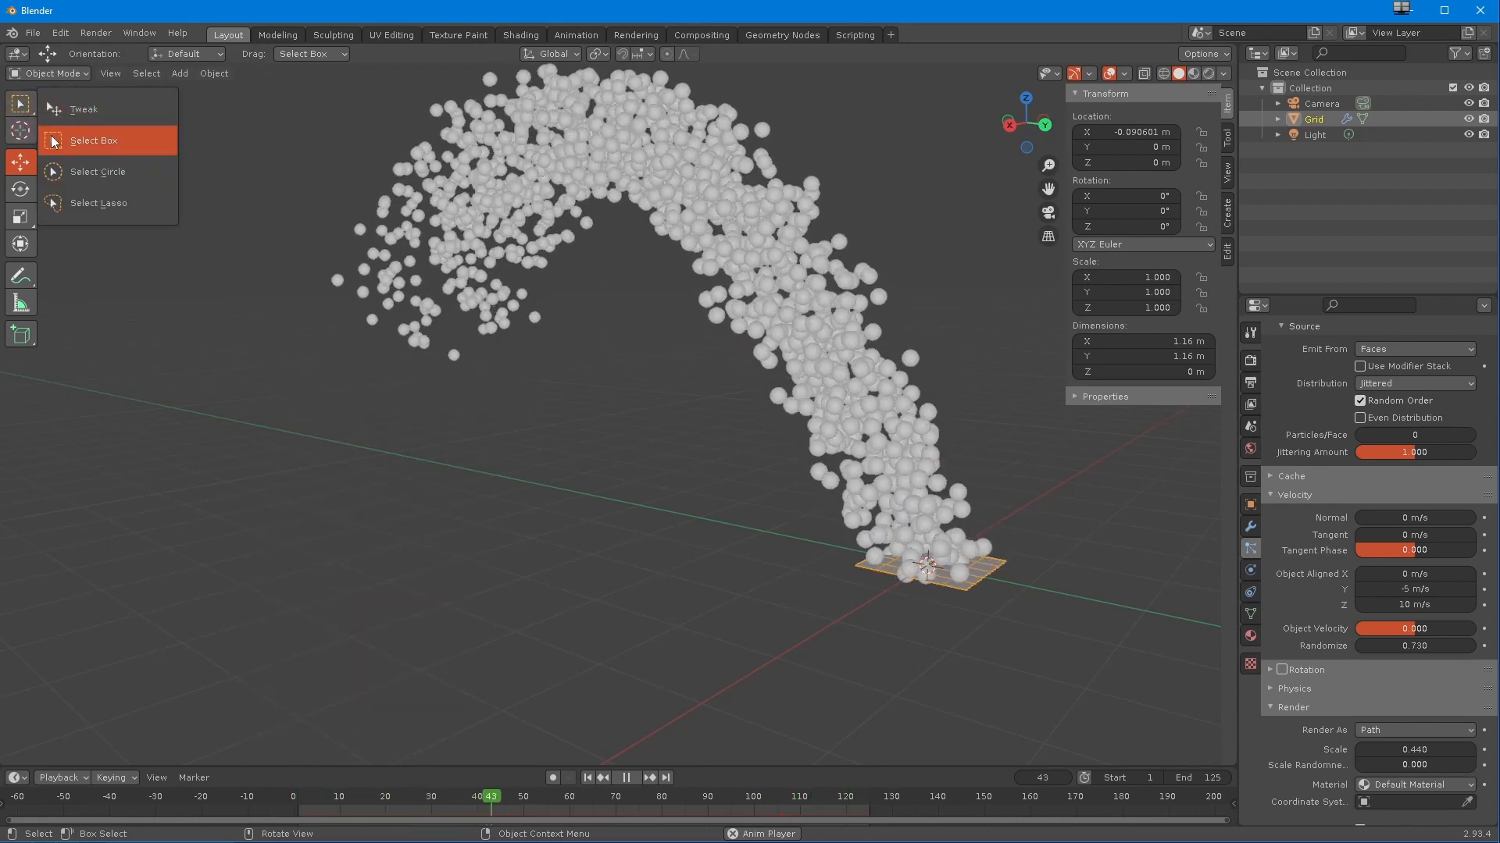
key("Tab")
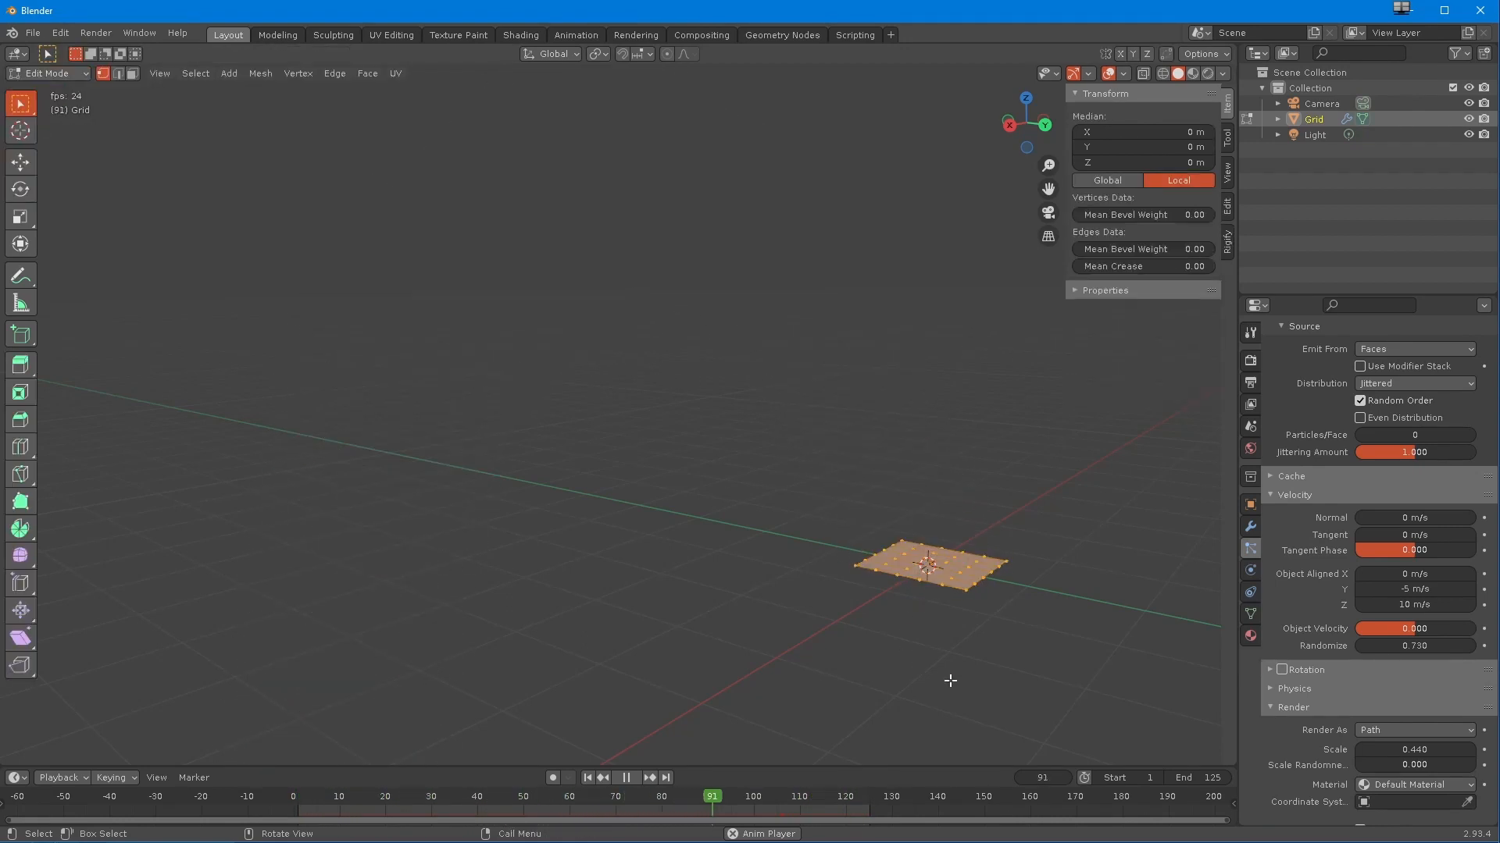
left_click(926, 588)
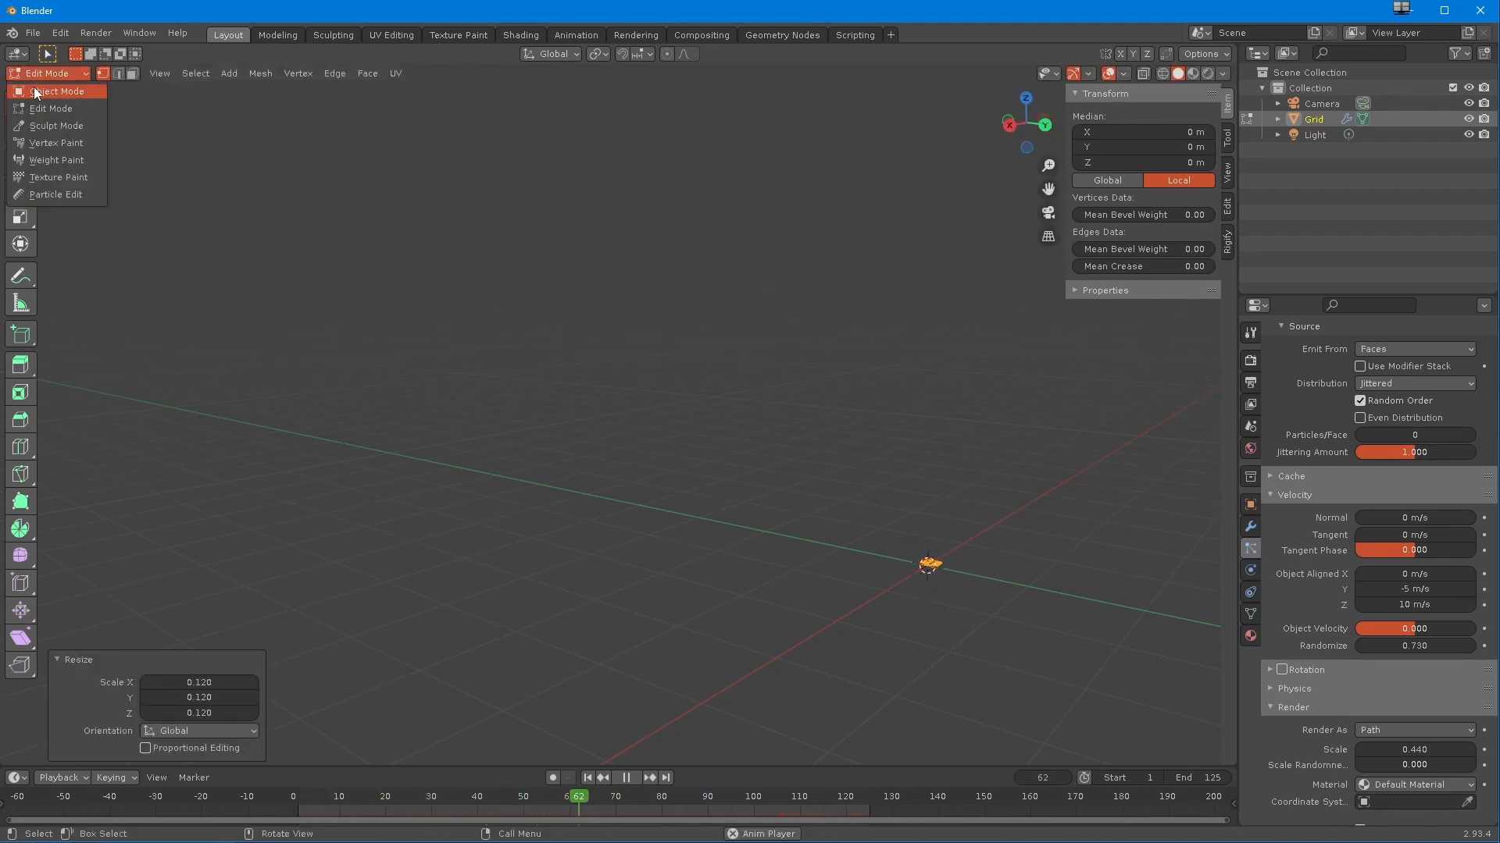
left_click(34, 91)
middle_click_drag(344, 579, 283, 583)
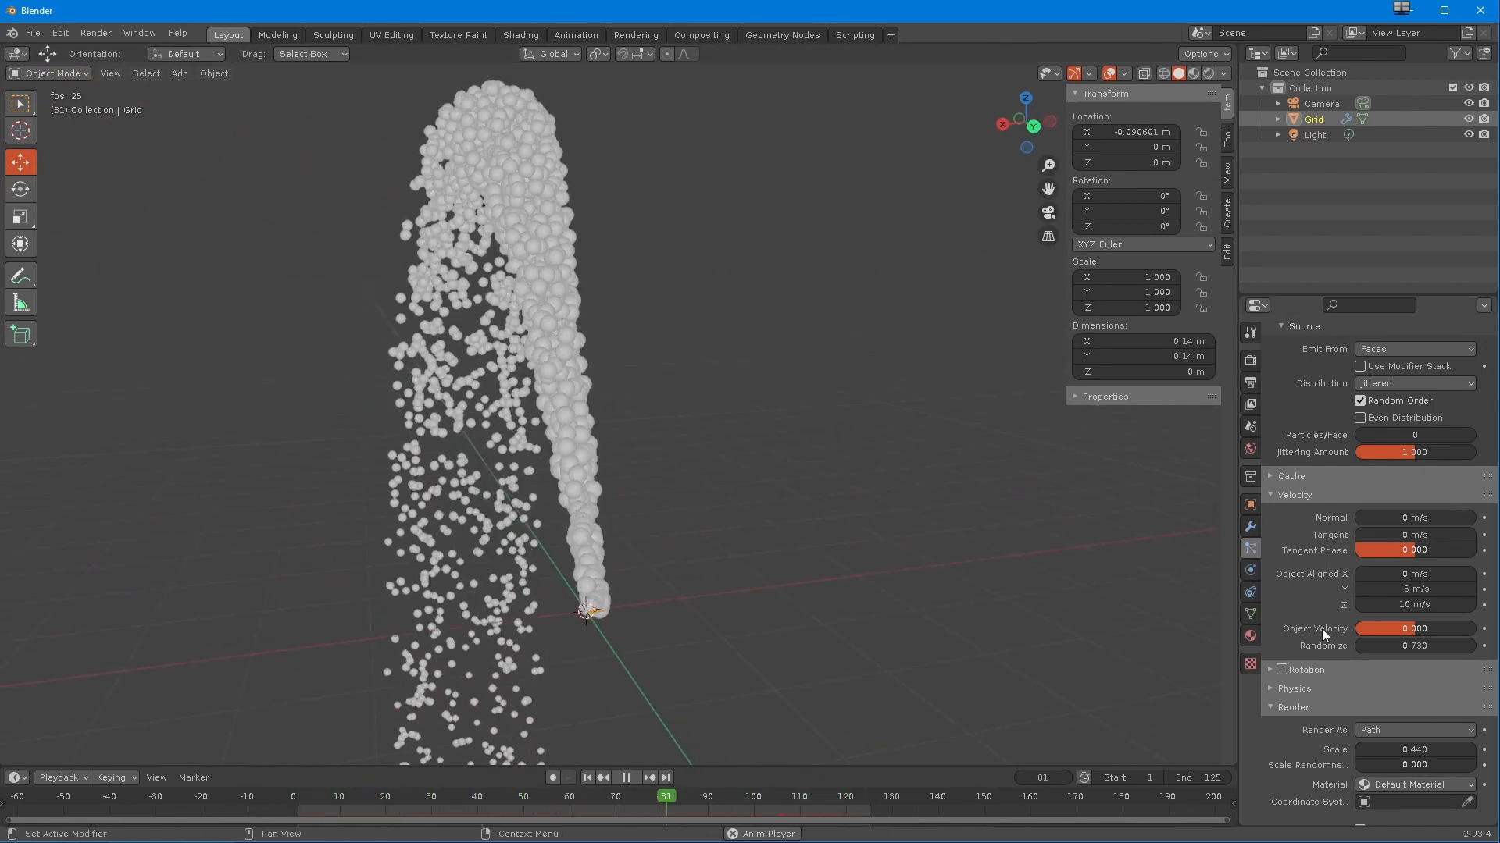
- Lower the particles' velocity Randomize to 0.2 for a tighter stream
left_click_drag(1410, 647, 1212, 640)
middle_click_drag(881, 623, 720, 661)
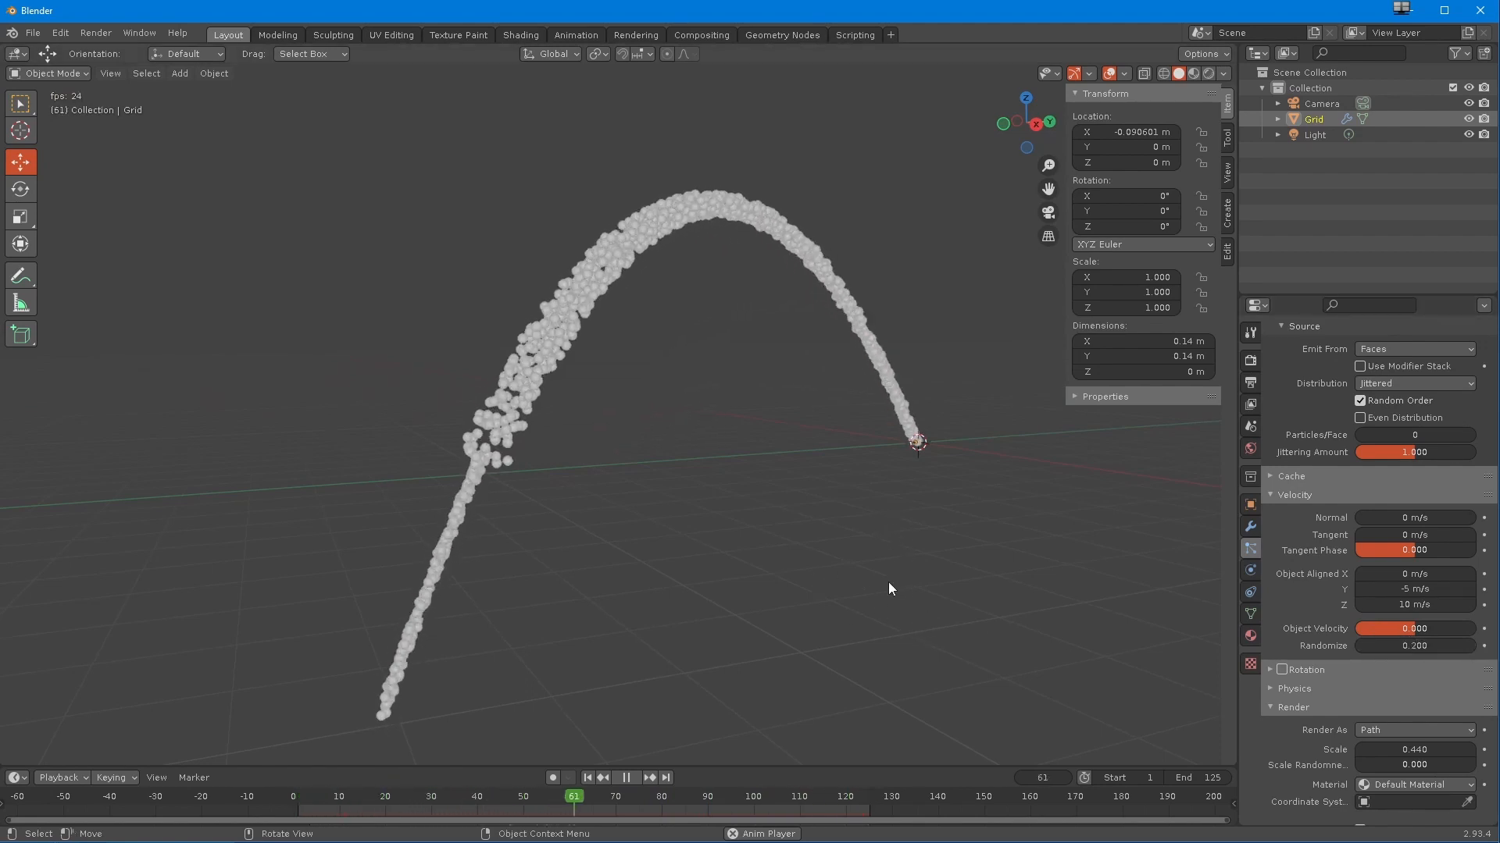
middle_click_drag(822, 542, 697, 539)
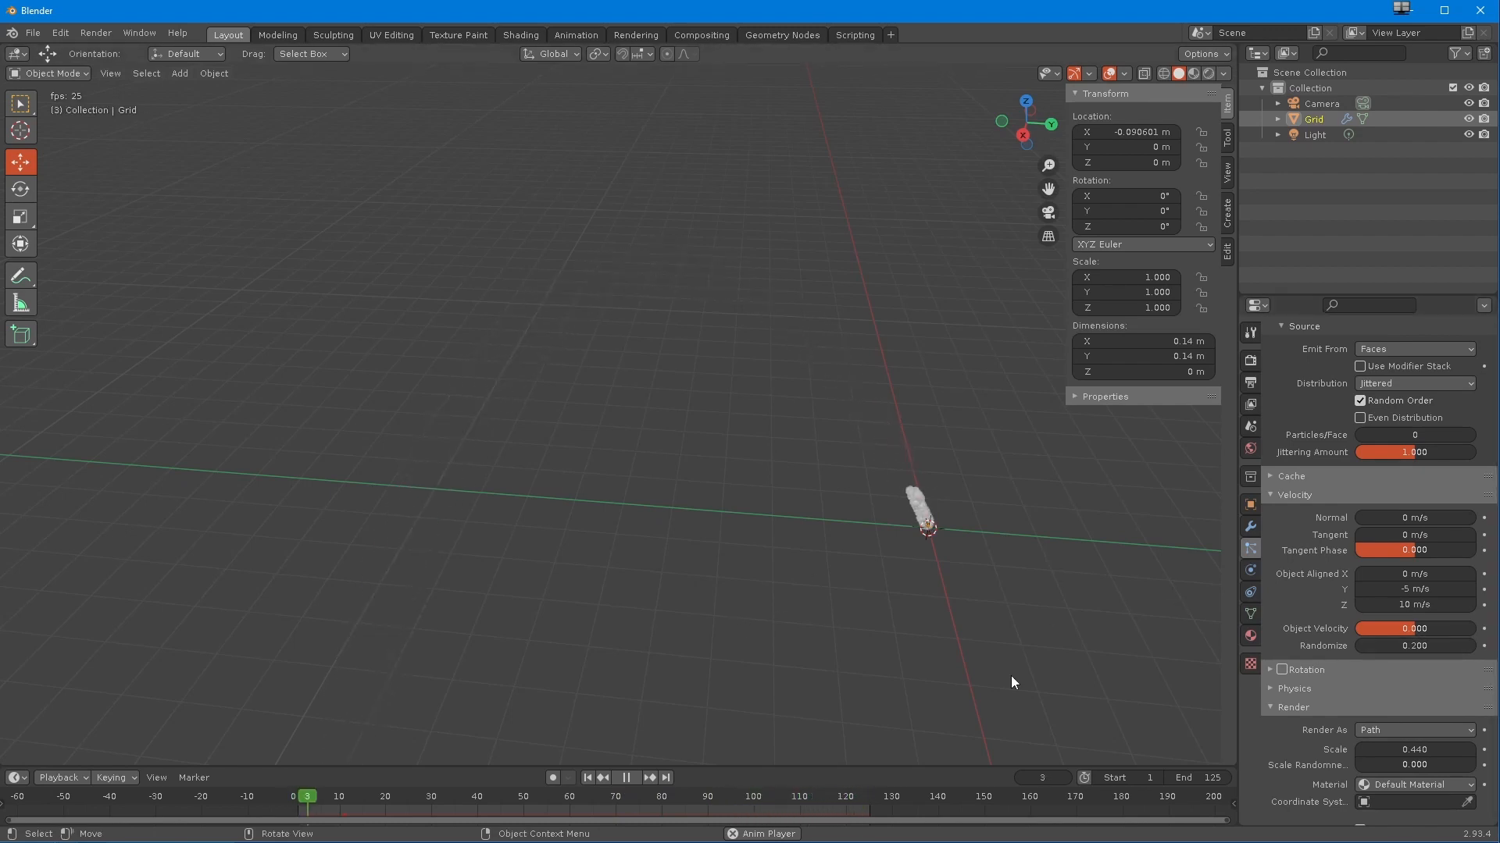
- Set the particles to render as Halo
left_click(1375, 730)
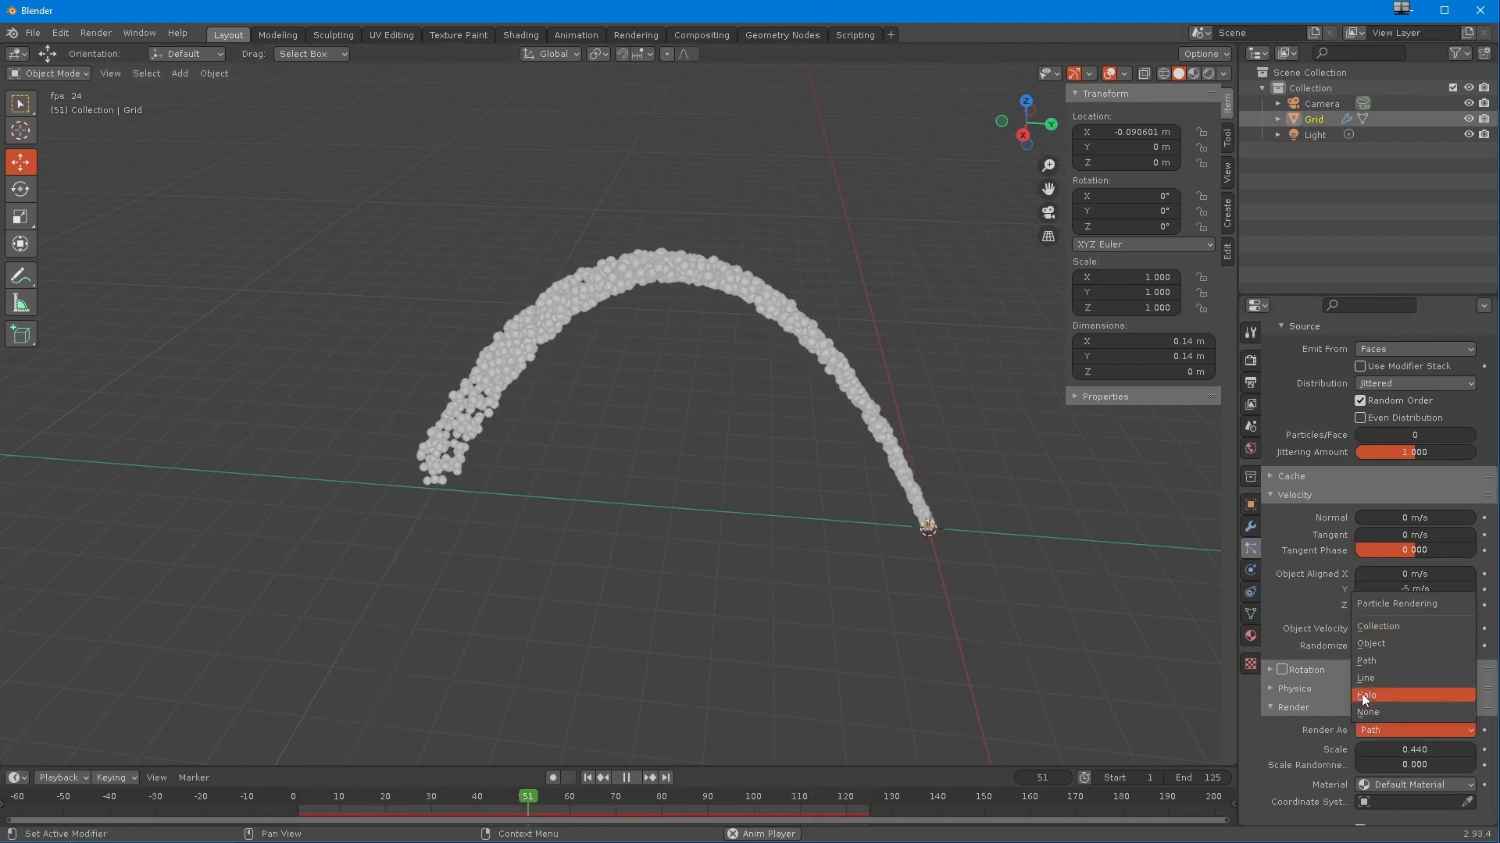
left_click(1365, 695)
middle_click_drag(694, 608, 552, 479)
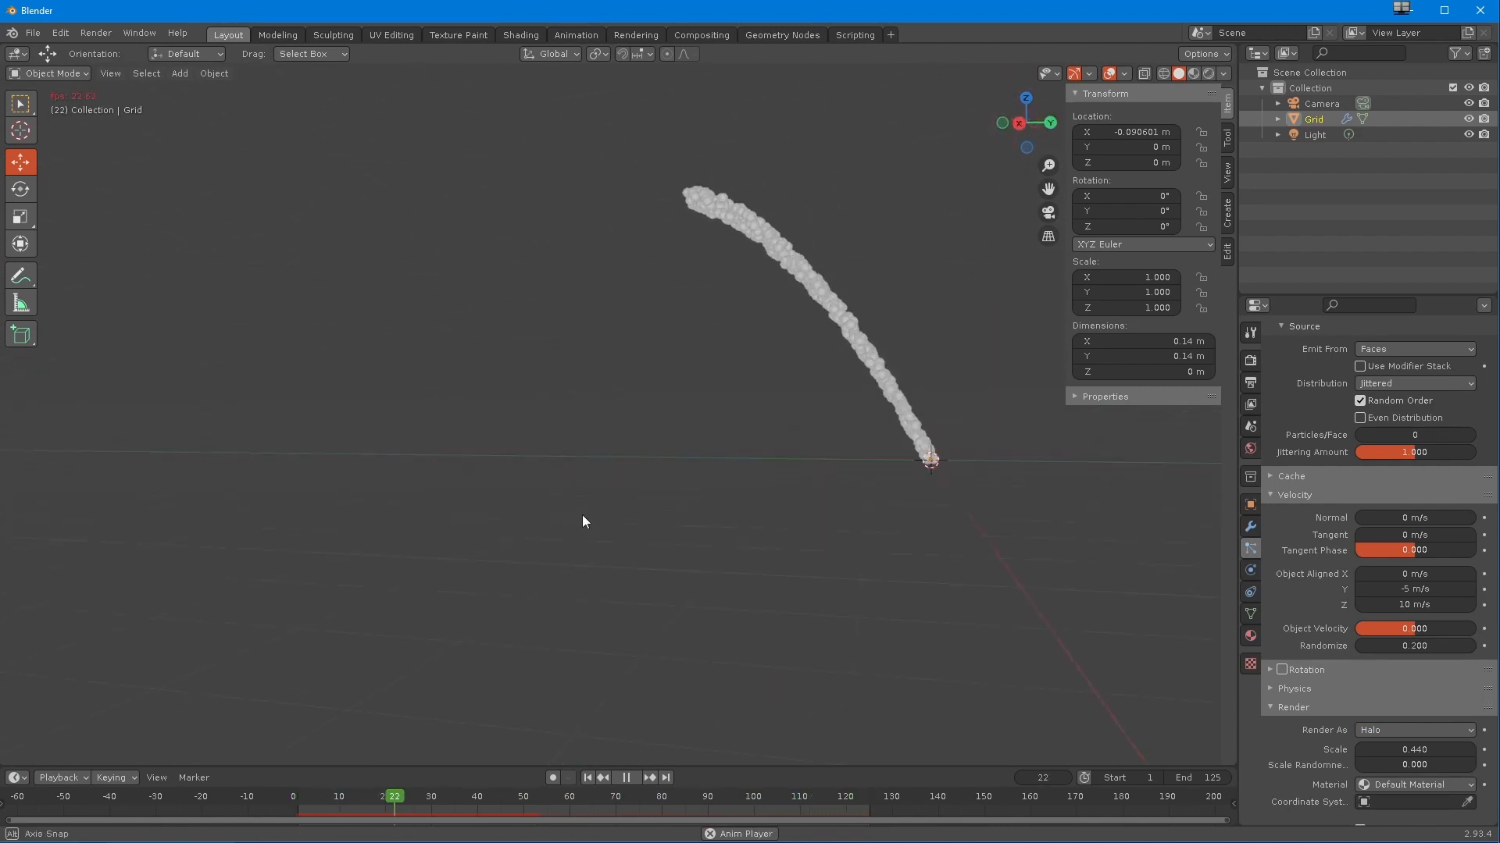
middle_click_drag(610, 545, 466, 533)
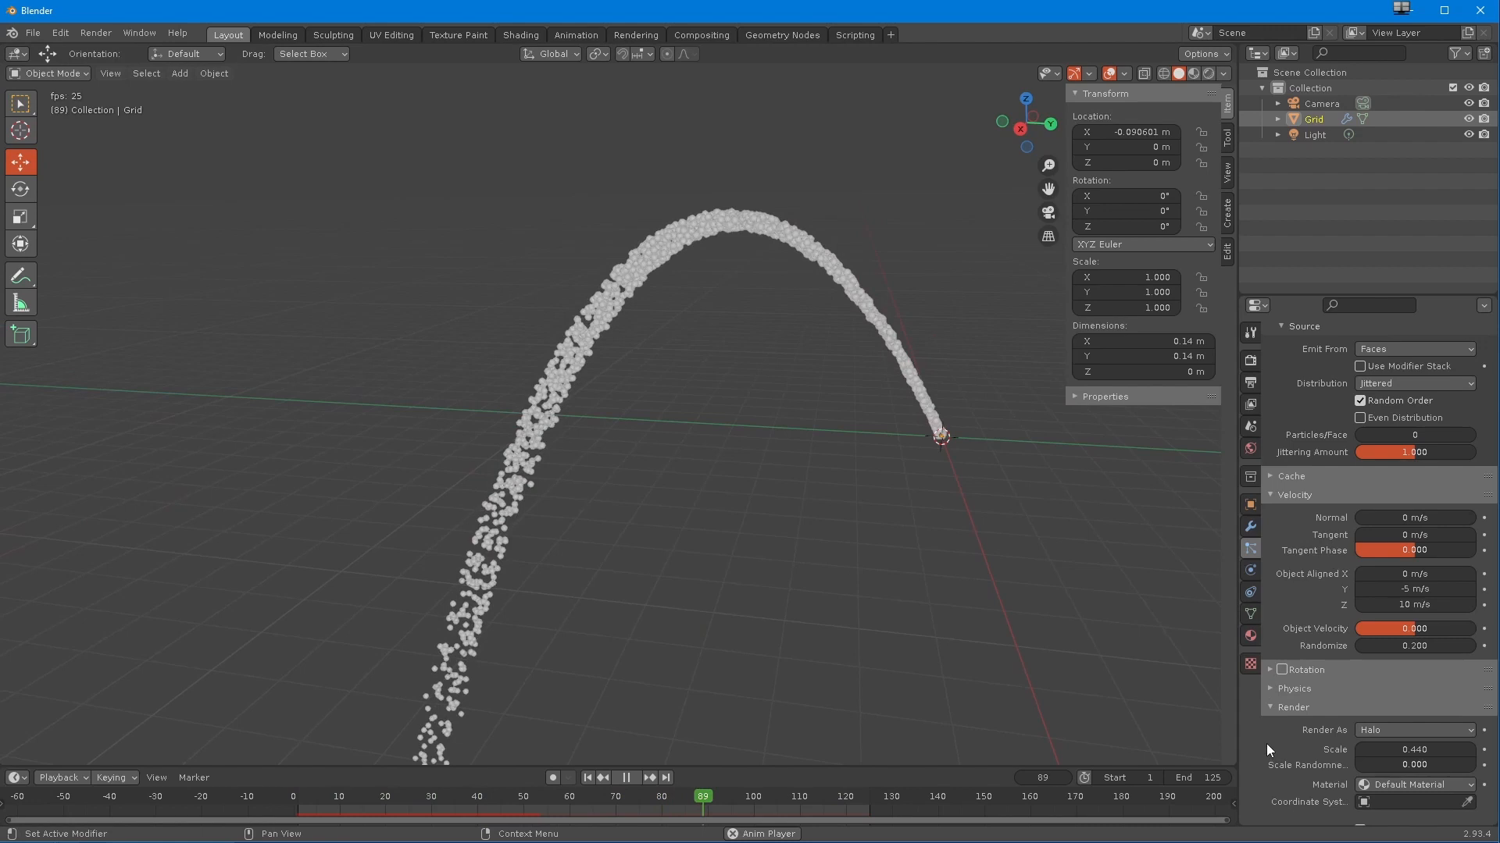
- Try the Fluid physics type on the particles and switch back to Newtonian
left_click(1269, 688)
scroll(1277, 640, "down", 5)
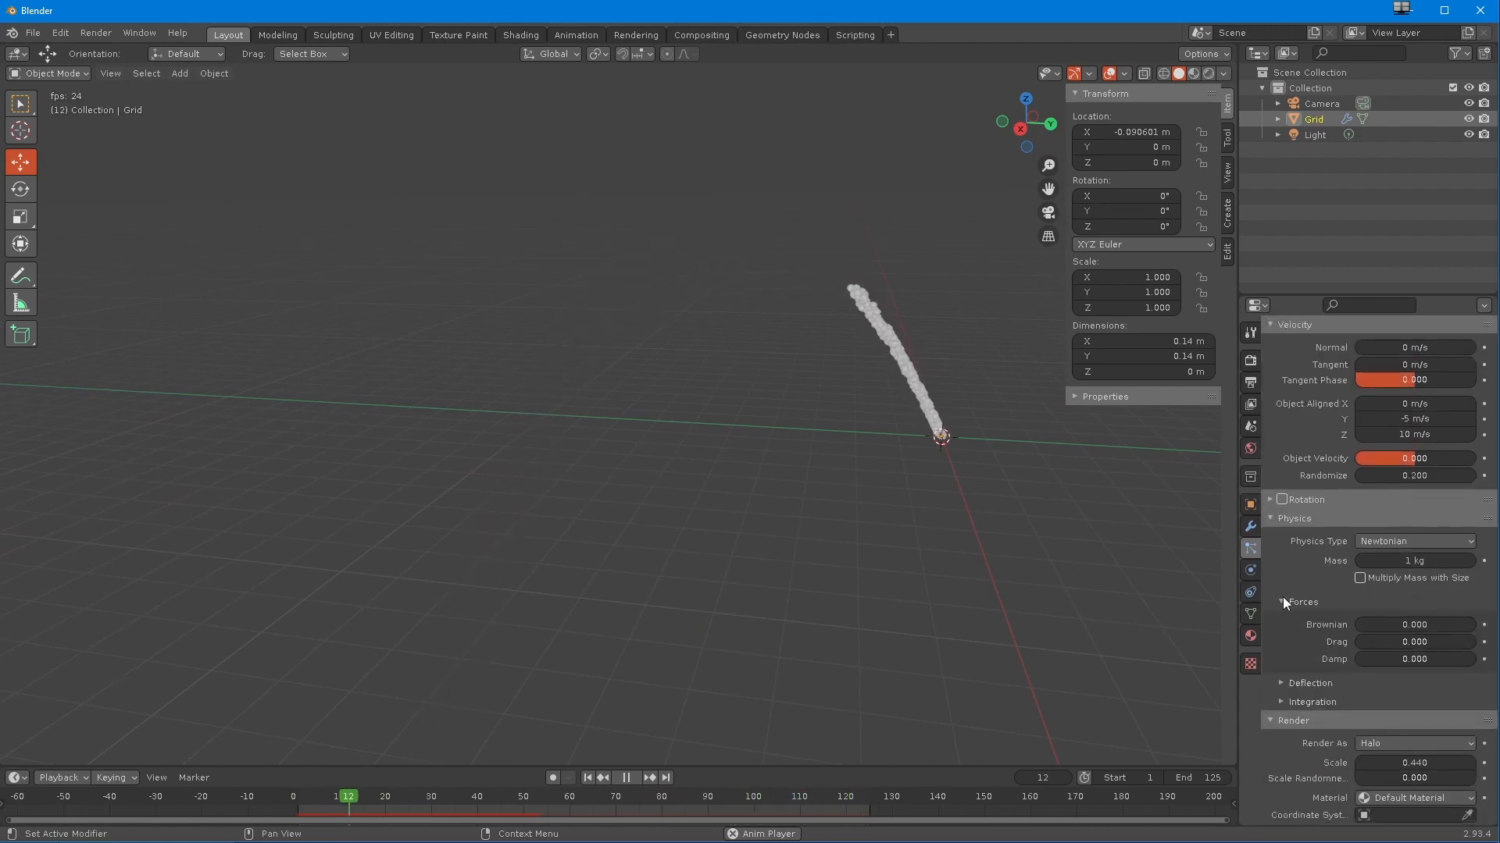
middle_click_drag(1285, 587, 1284, 608)
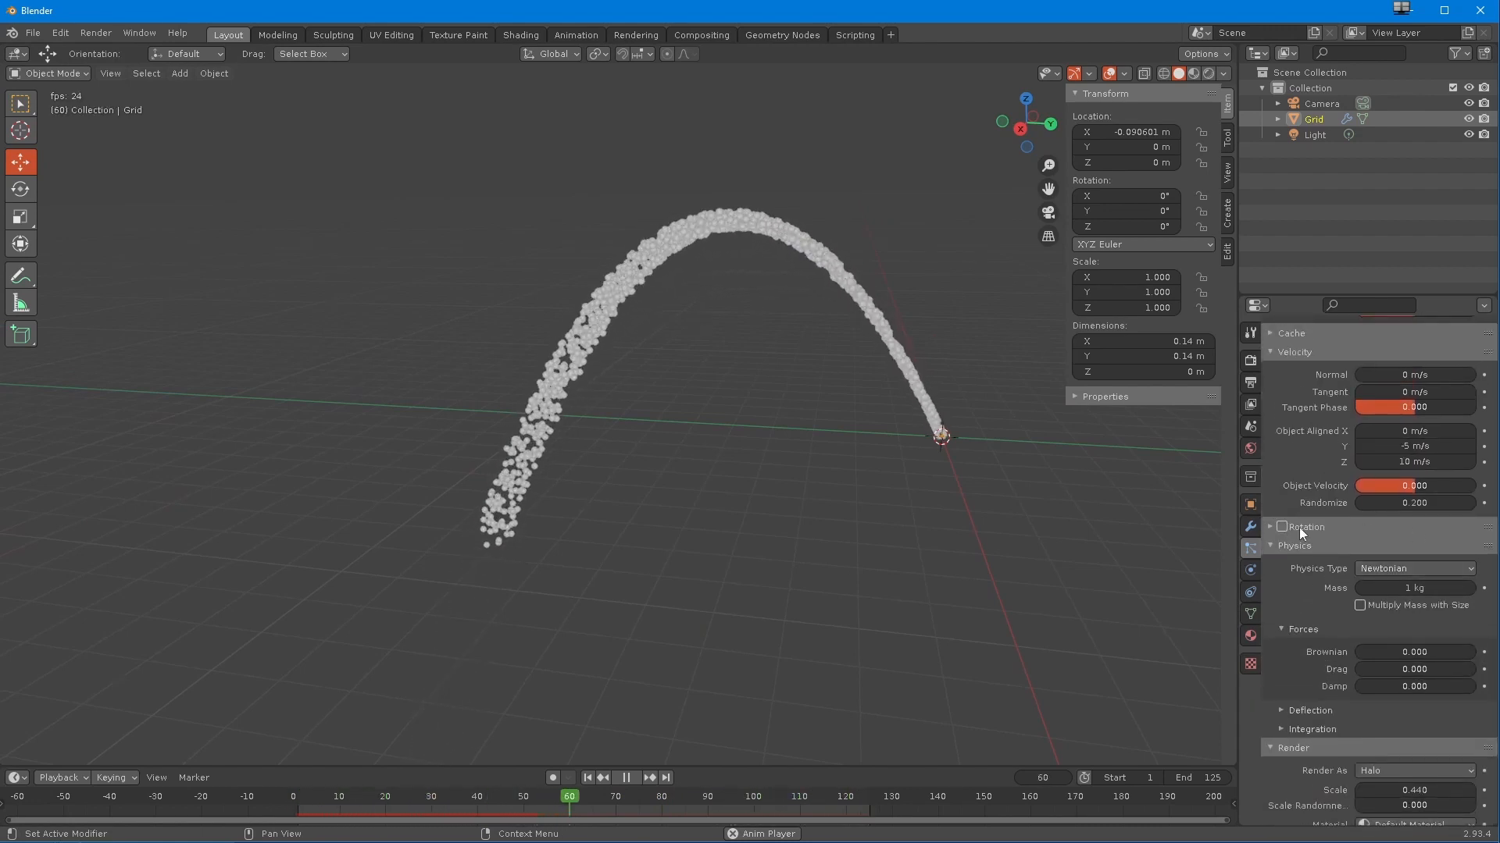
left_click(1370, 570)
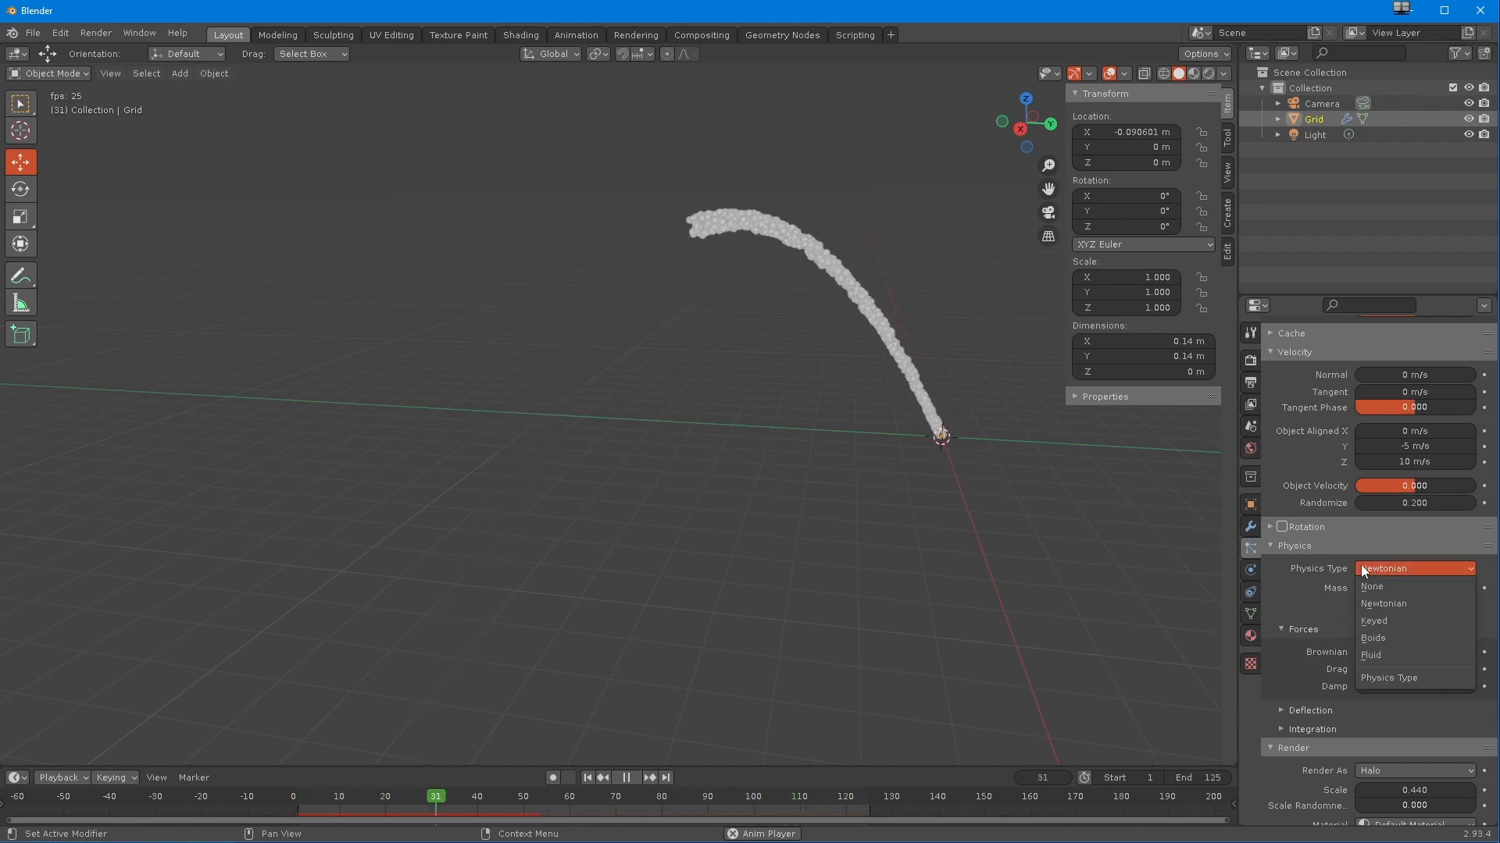
left_click(1372, 655)
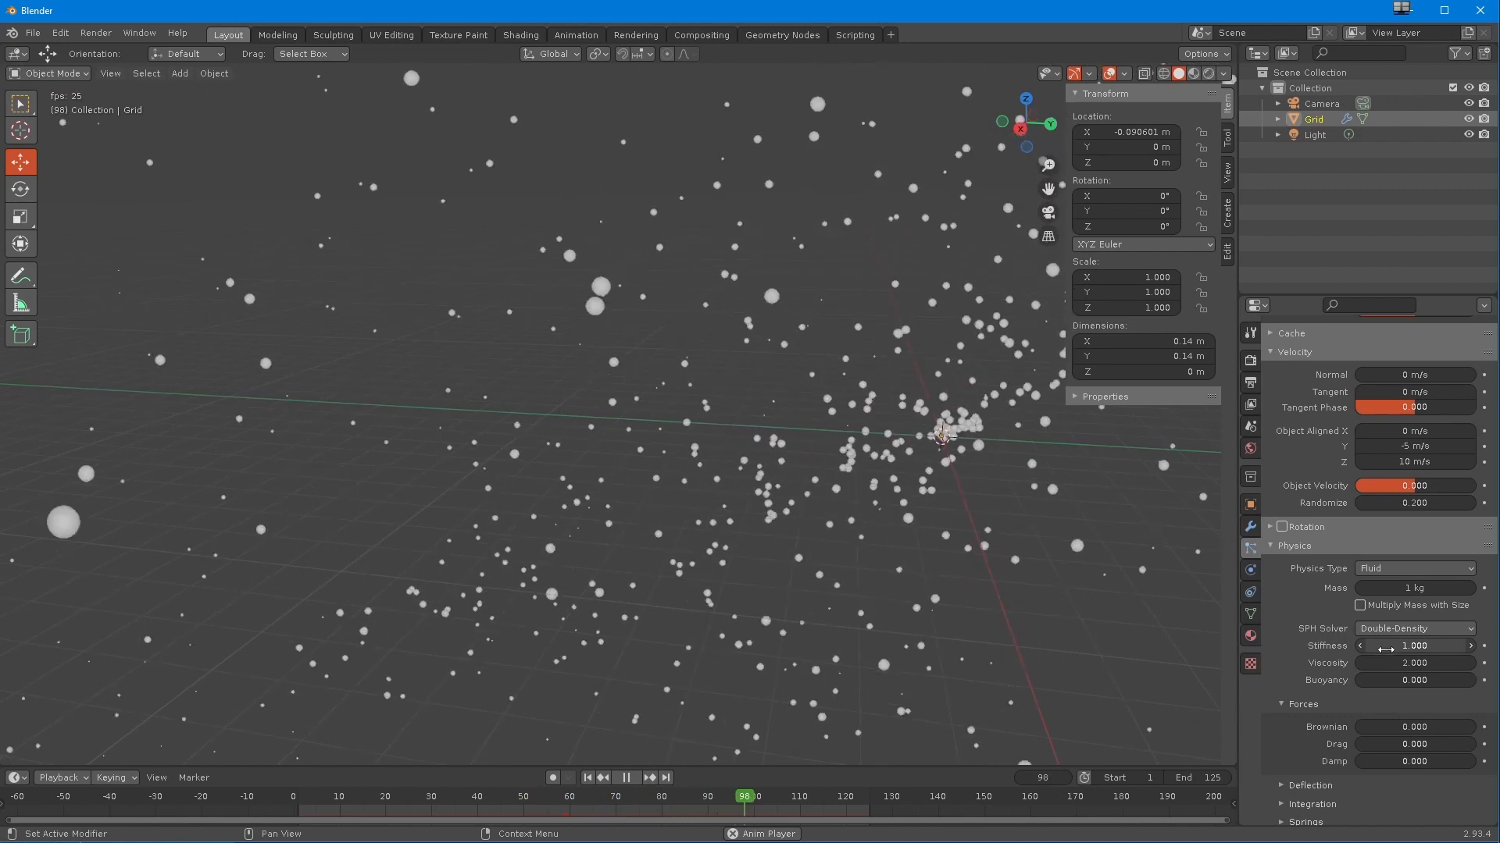
left_click(1380, 570)
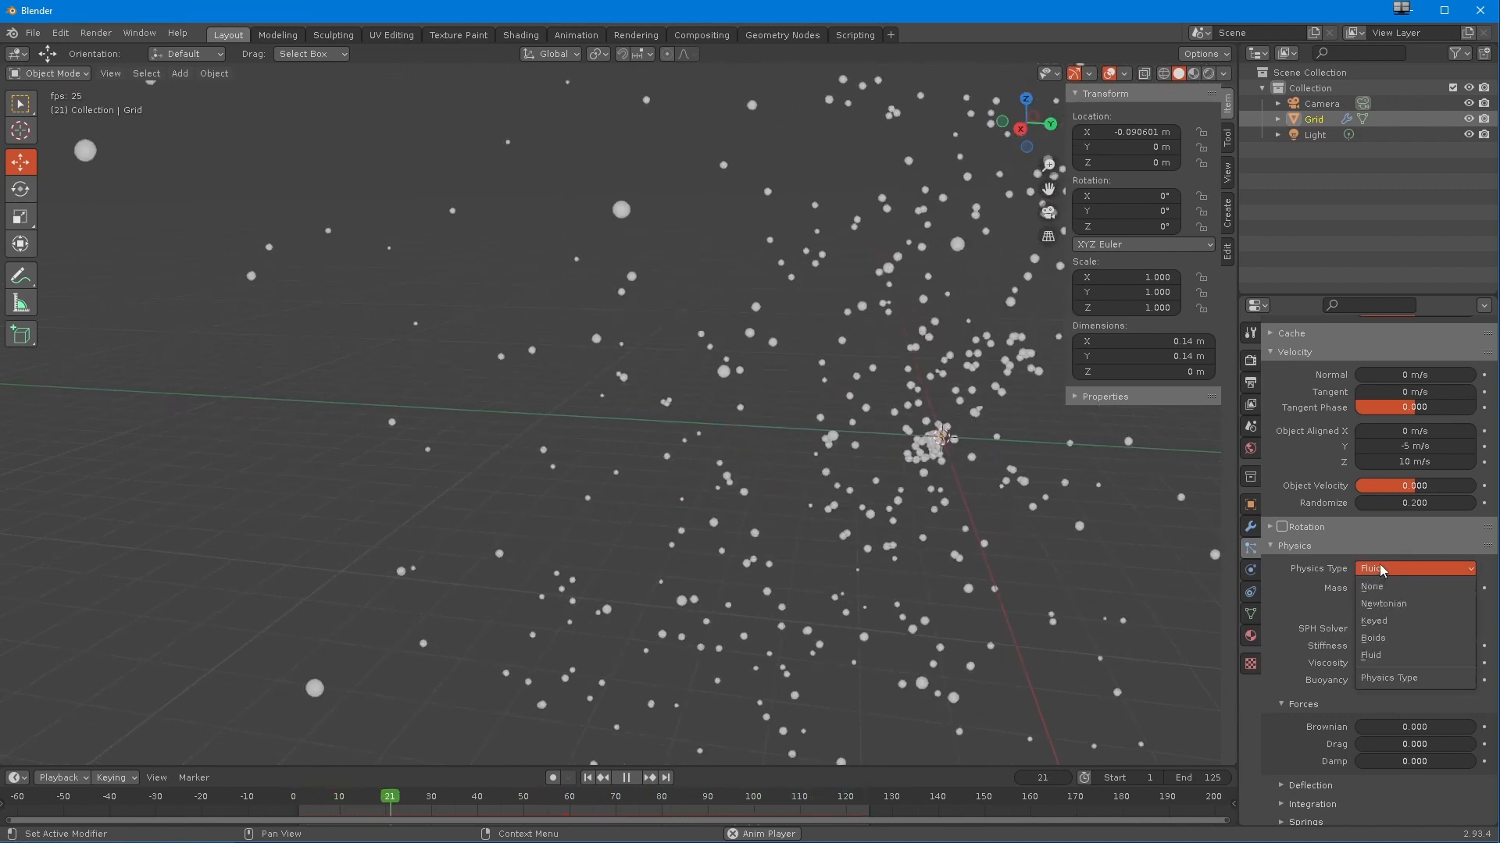
left_click(1380, 604)
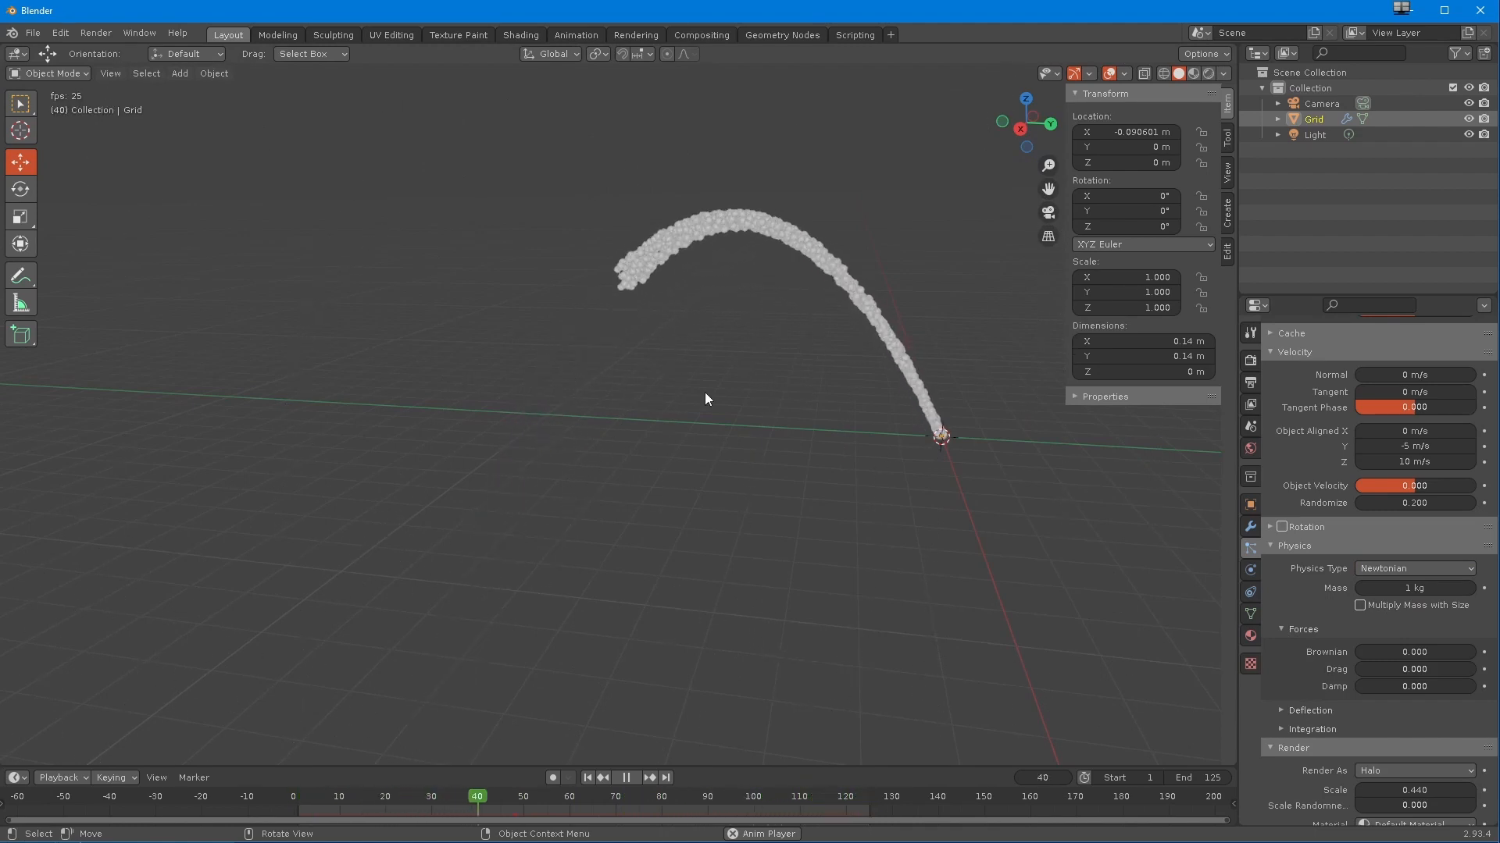
middle_click_drag(560, 505, 751, 494)
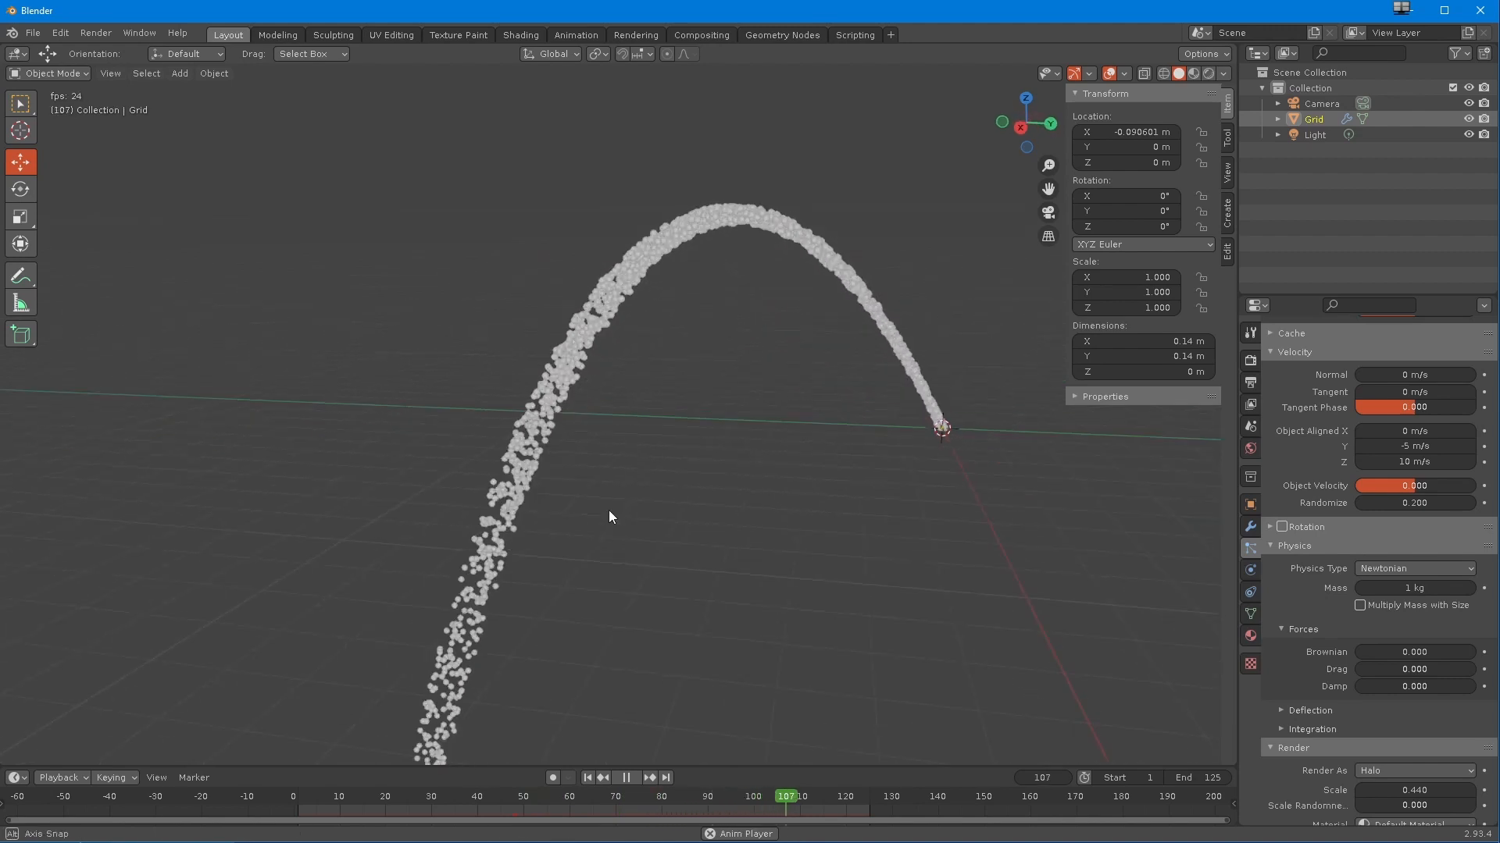
mouse_move(660, 500)
middle_mouse_down()
mouse_move(662, 527)
mouse_move(673, 519)
middle_mouse_up()
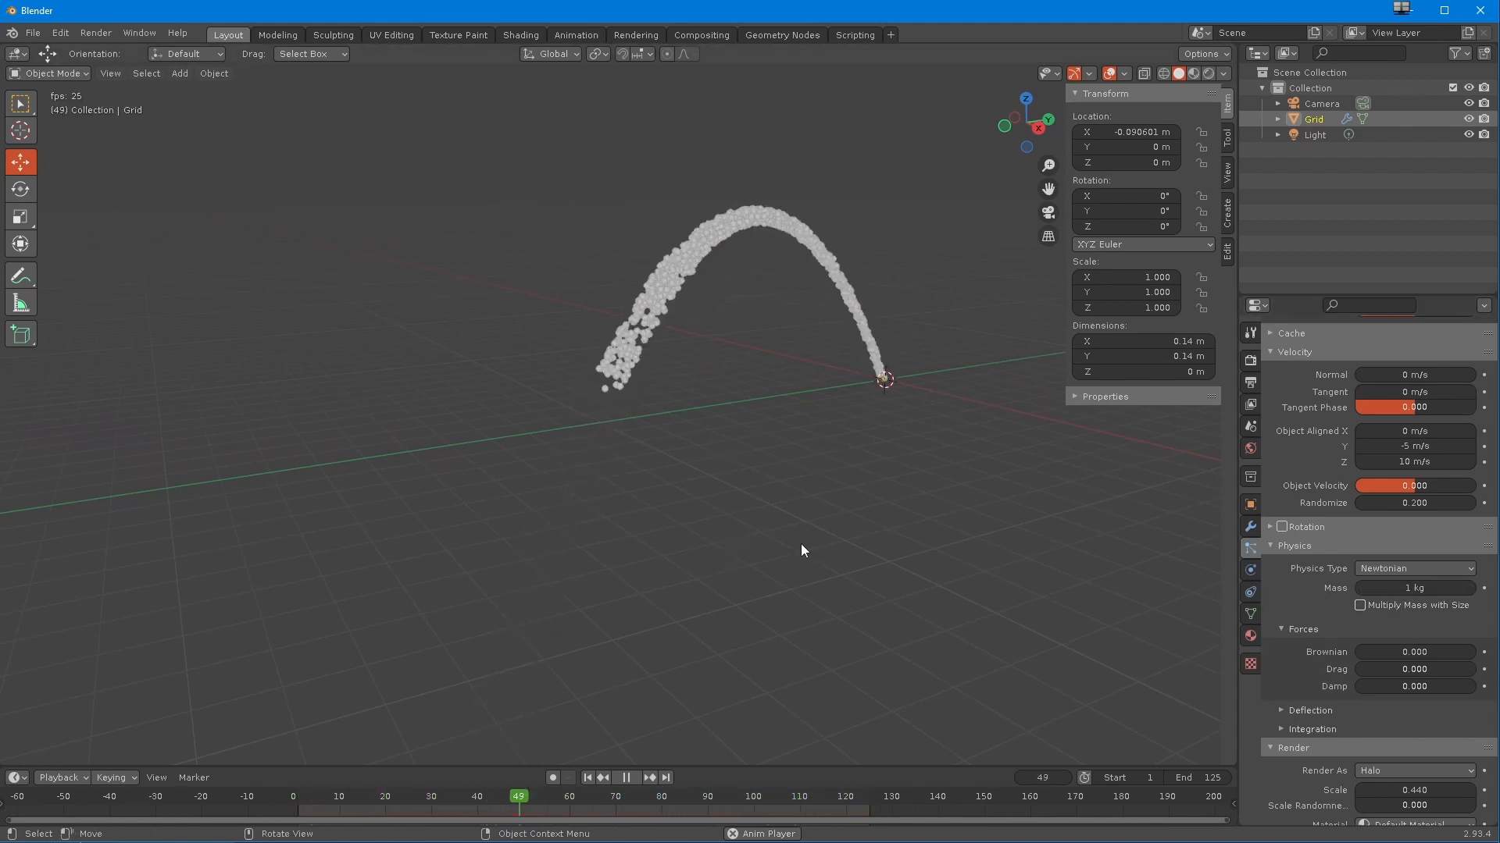
middle_click_drag(719, 606, 688, 581)
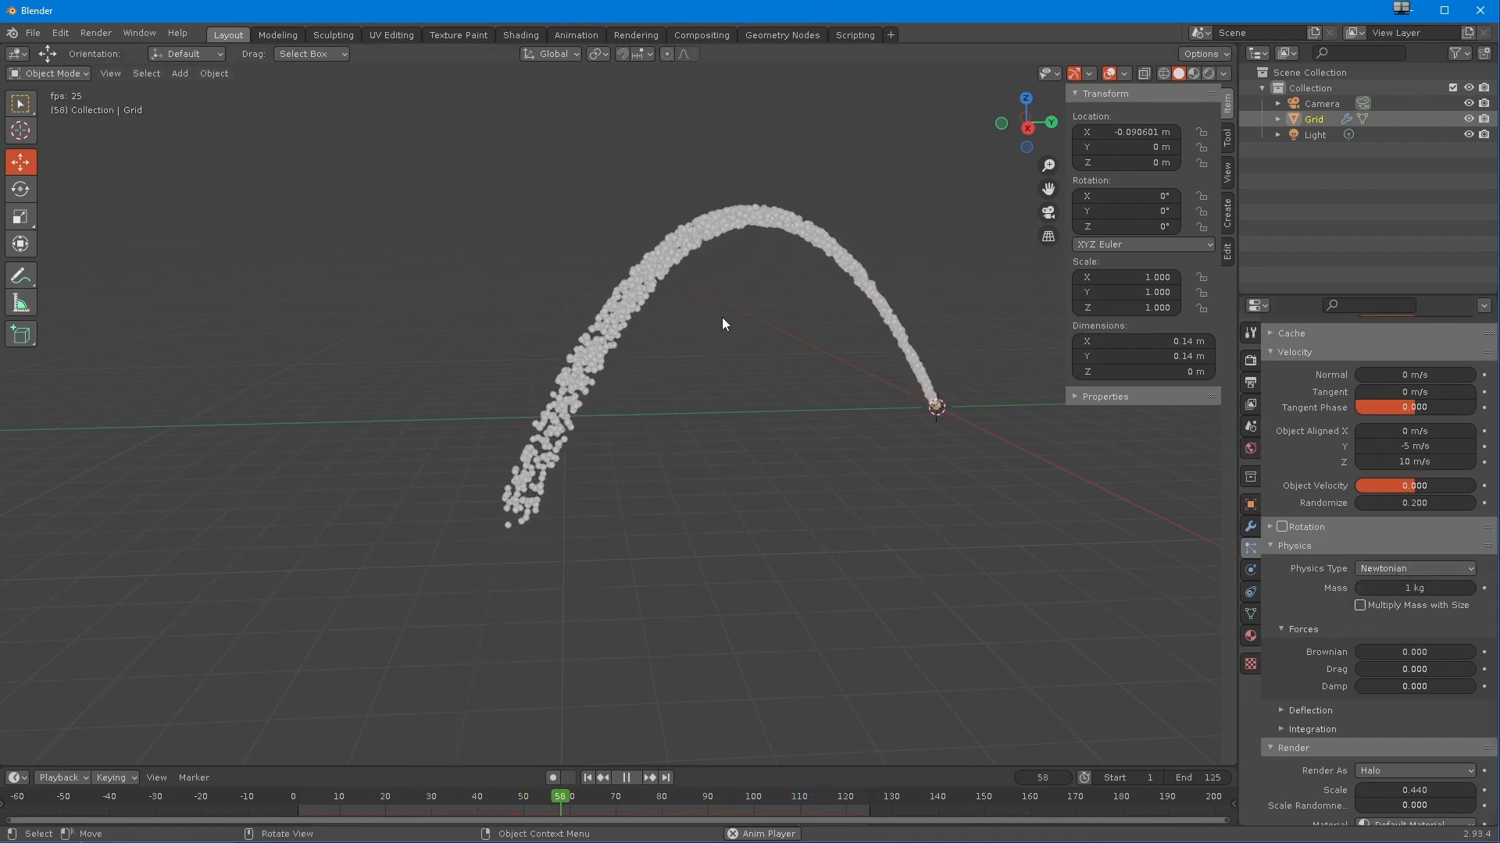
middle_click_drag(771, 431, 766, 437)
middle_click_drag(582, 456, 611, 518, "ctrl")
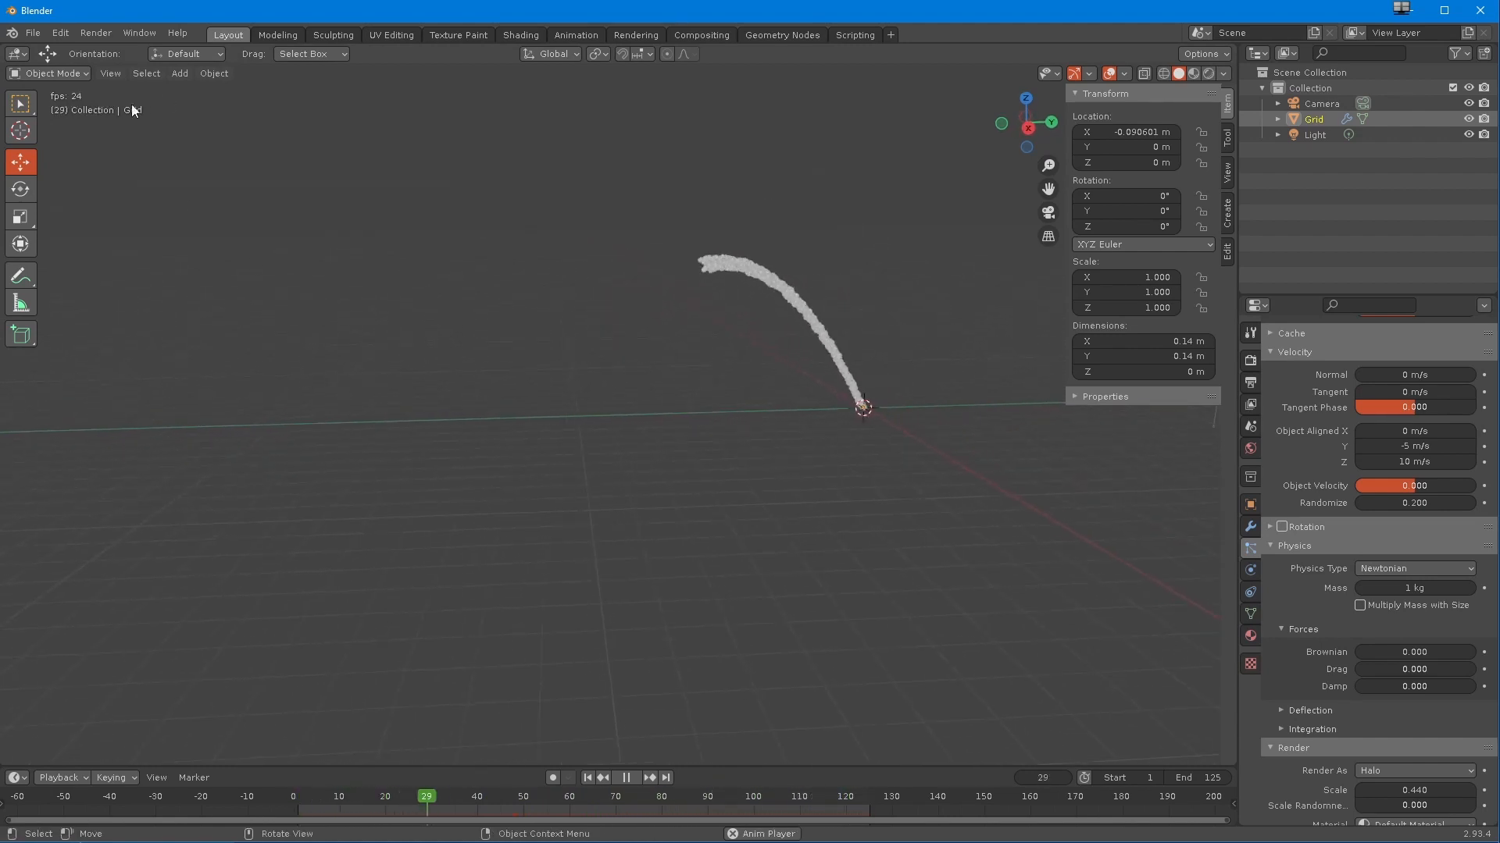
- Pause playback, add a second grid mesh and move it to about Y -10.7 m and Z -0.88 m under the particle arc
left_click(626, 776)
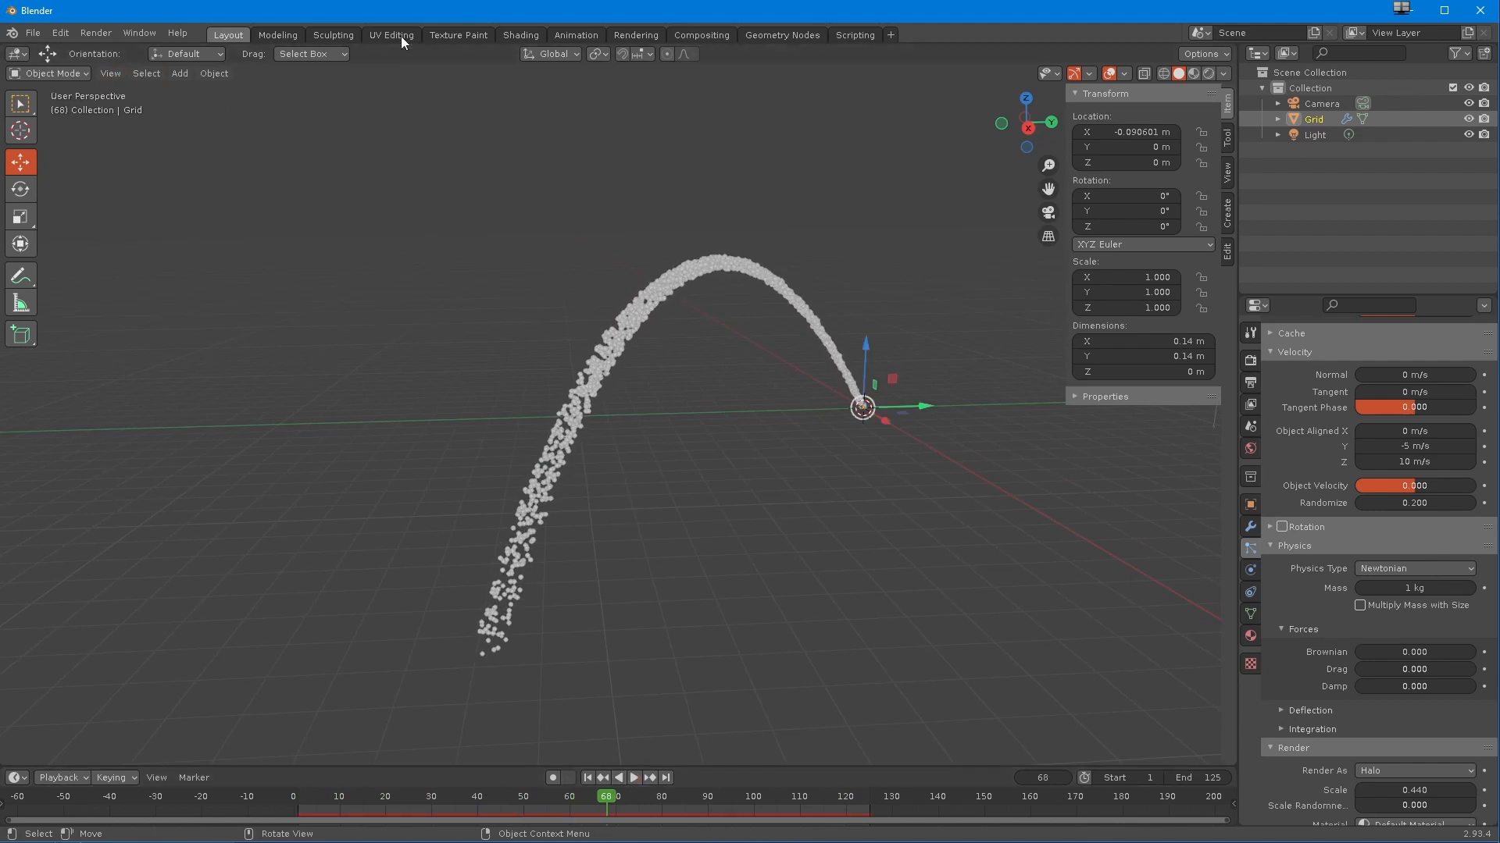
left_click(182, 73)
mouse_move(191, 89)
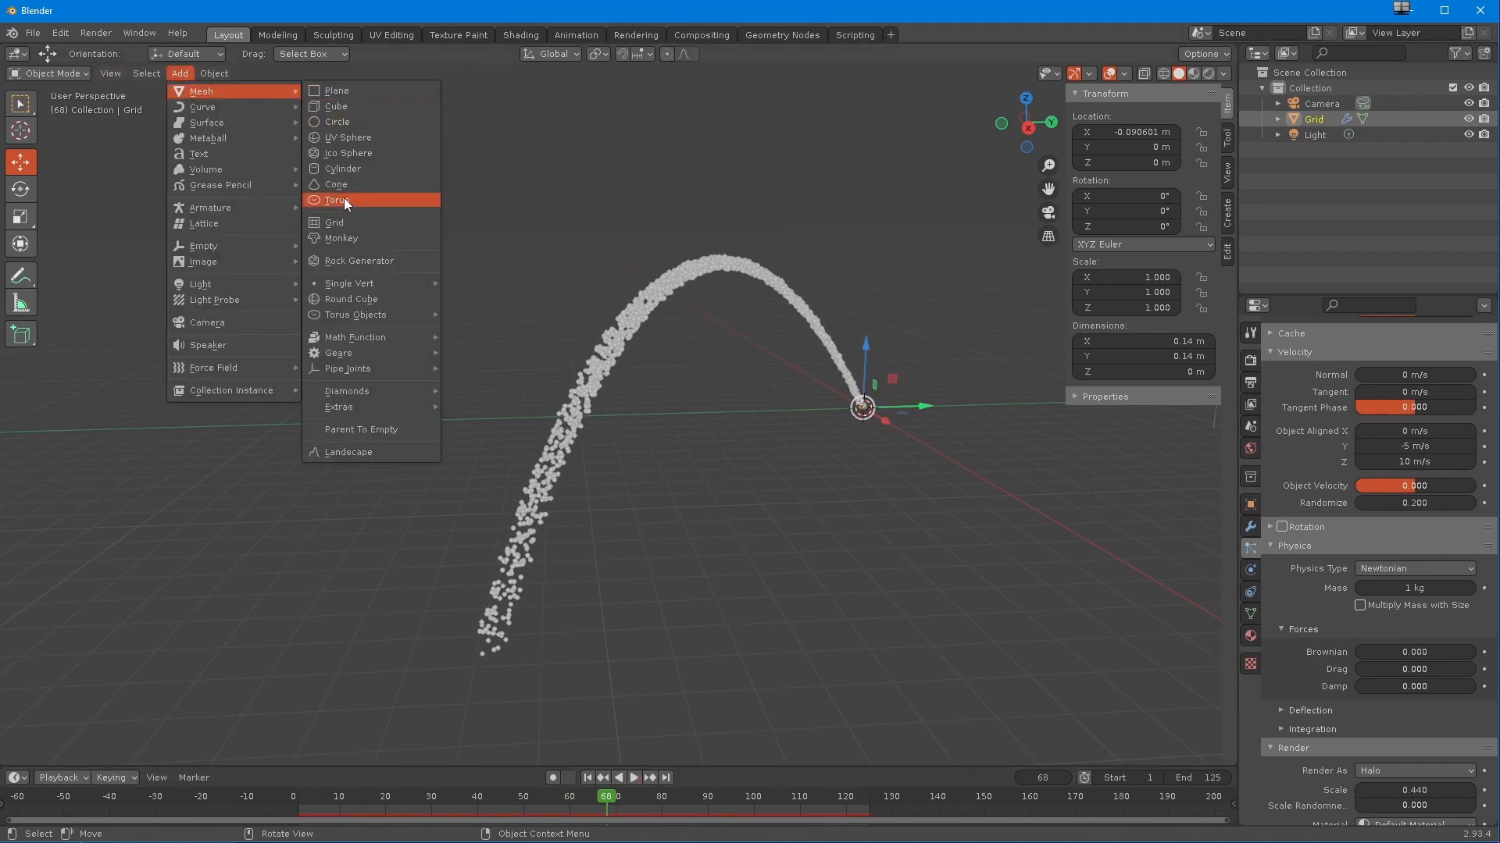
left_click(332, 224)
middle_click_drag(606, 524, 835, 428)
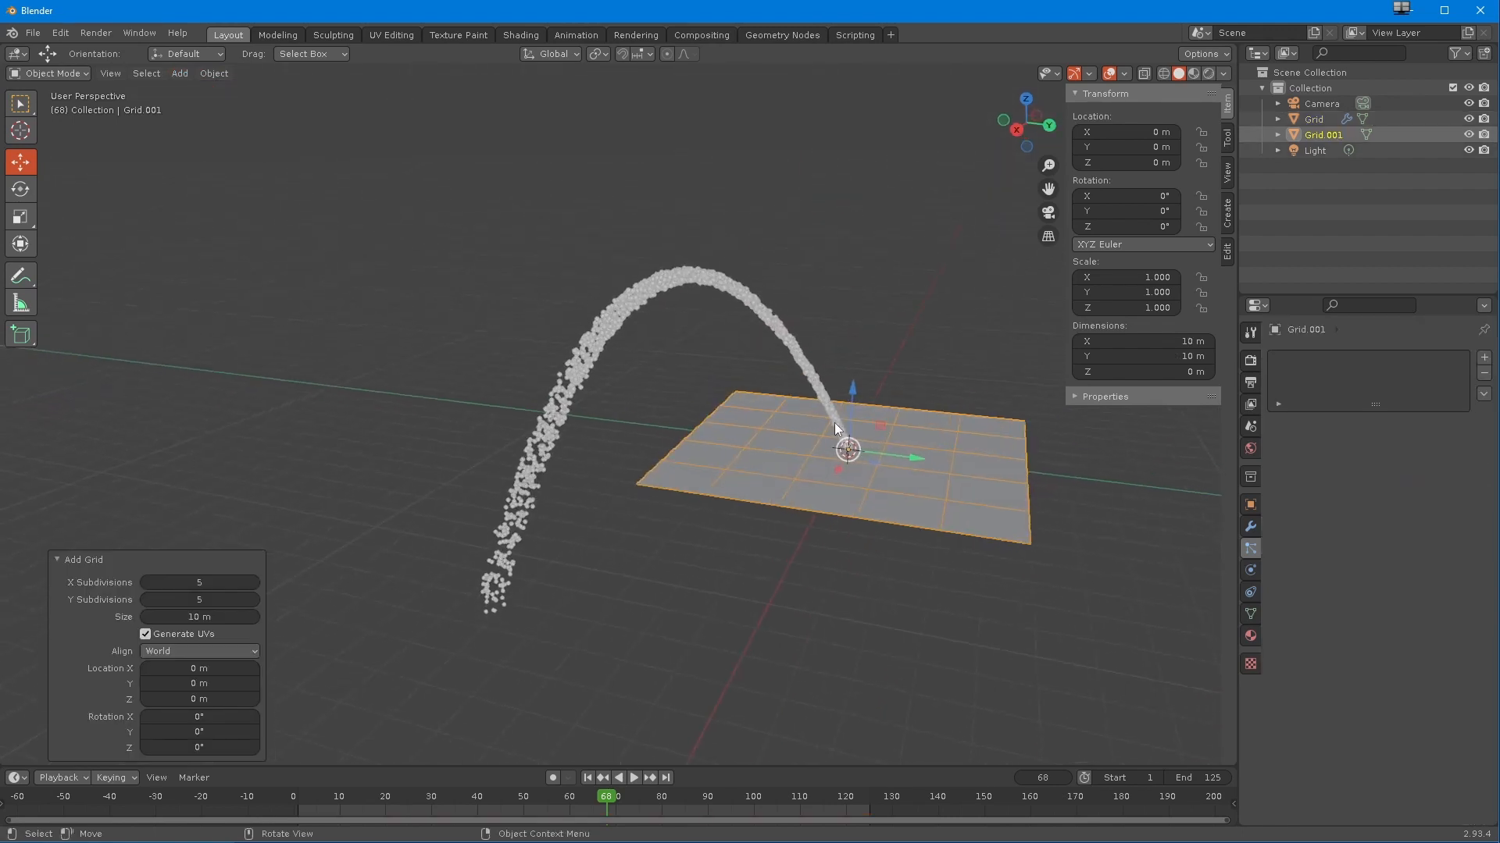
left_click_drag(856, 389, 830, 458)
left_click_drag(915, 493, 201, 332)
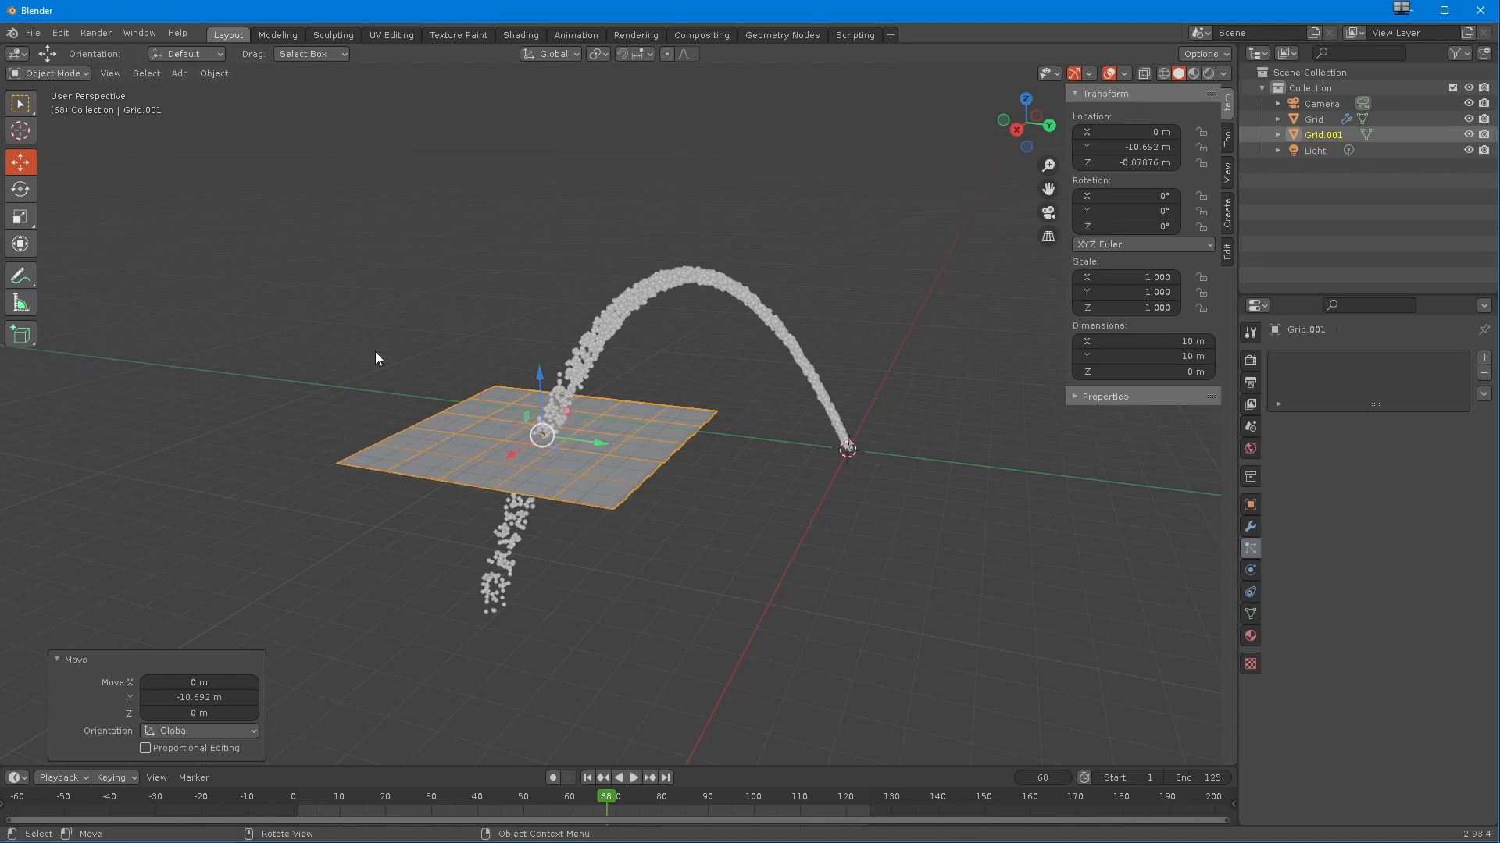
- Scale the new grid's mesh by 6 in Edit Mode and return to Object Mode
key("Tab")
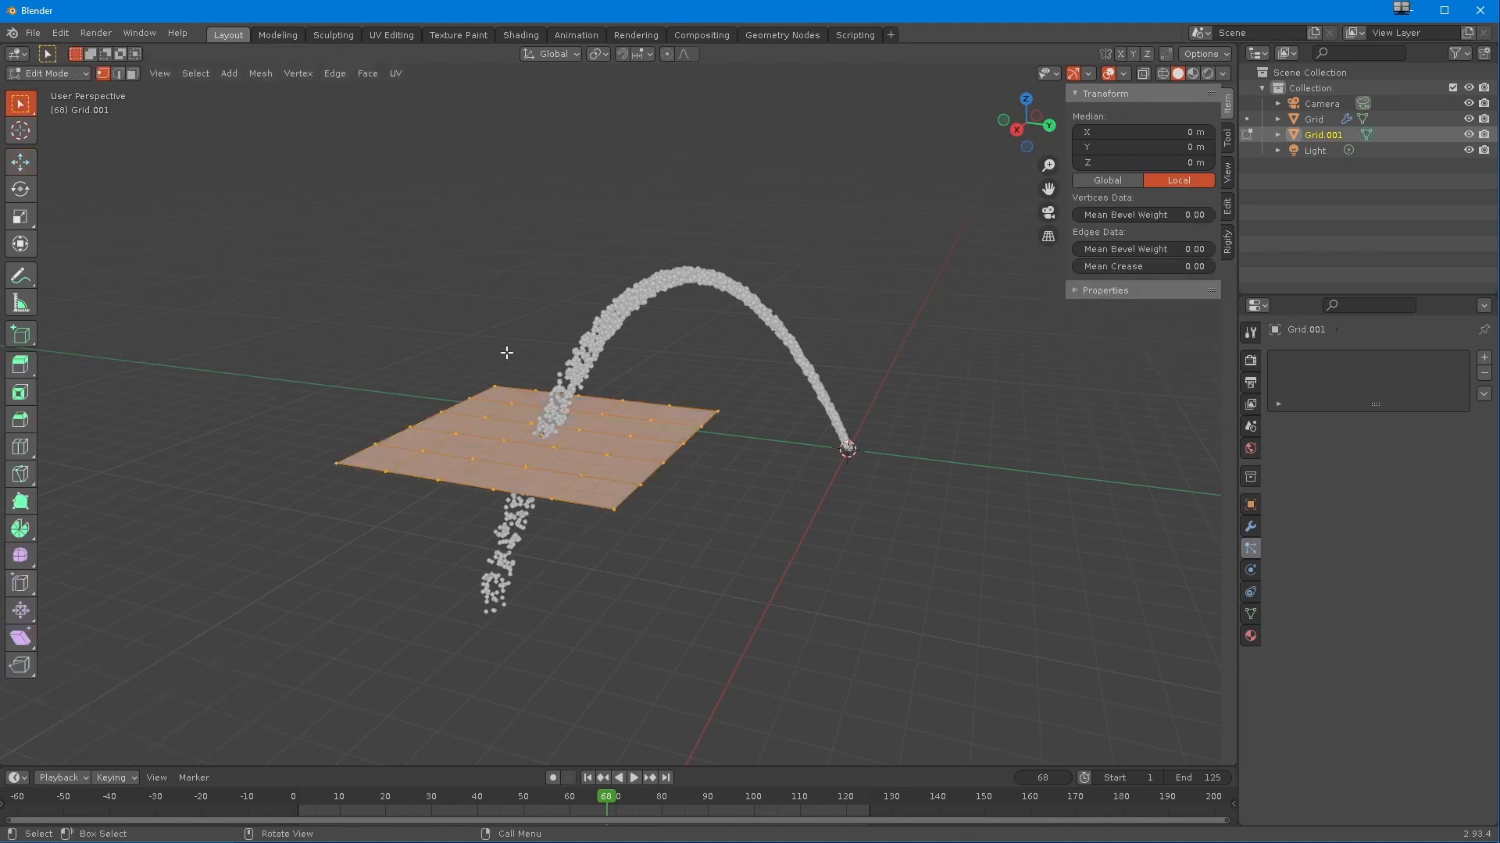
type("s6")
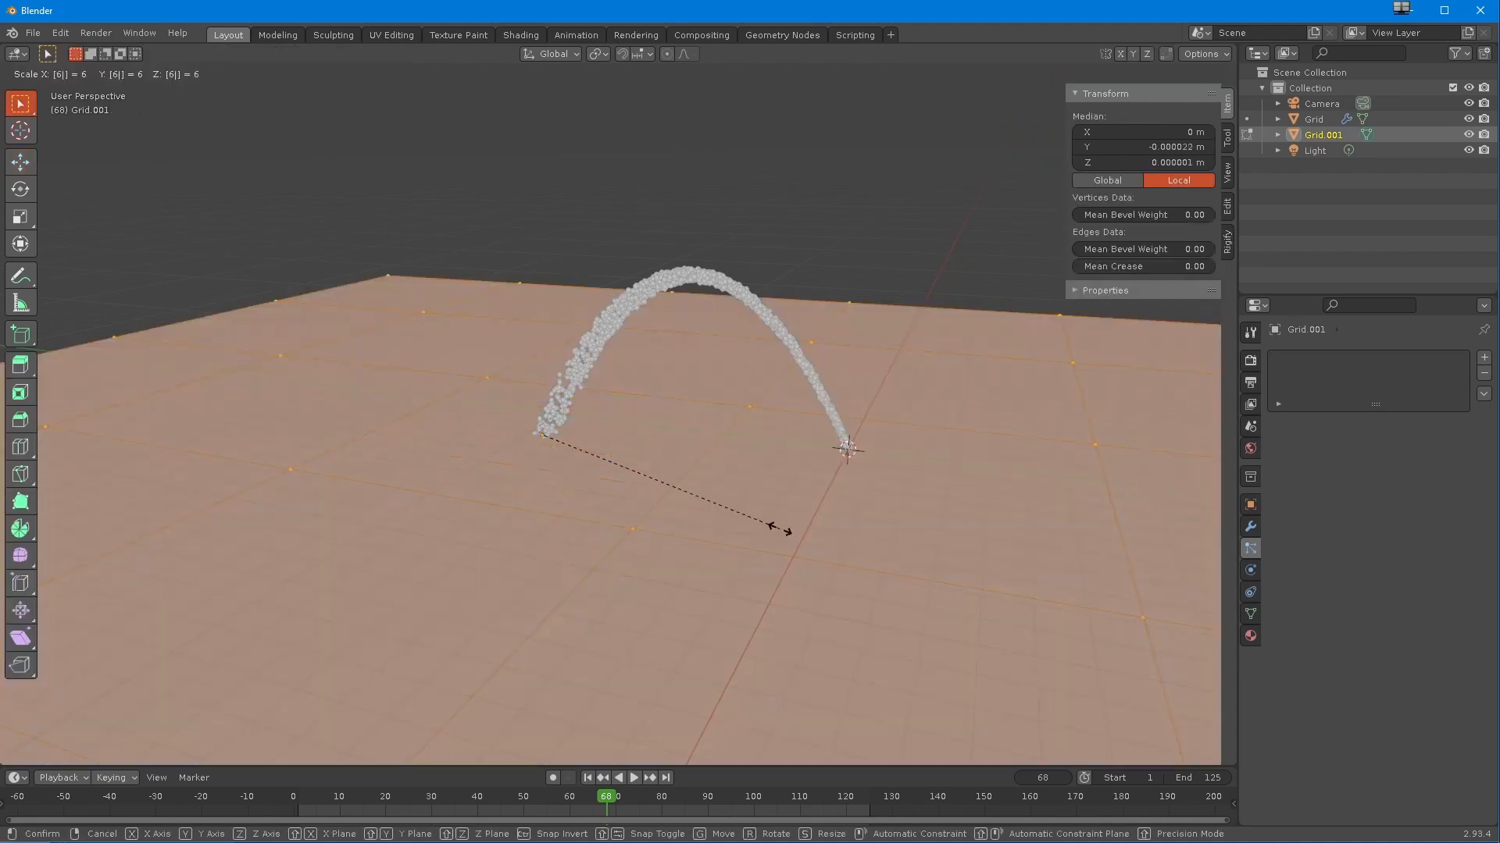
key("Return")
middle_click_drag(613, 505, 660, 492)
left_click(28, 74)
left_click(47, 91)
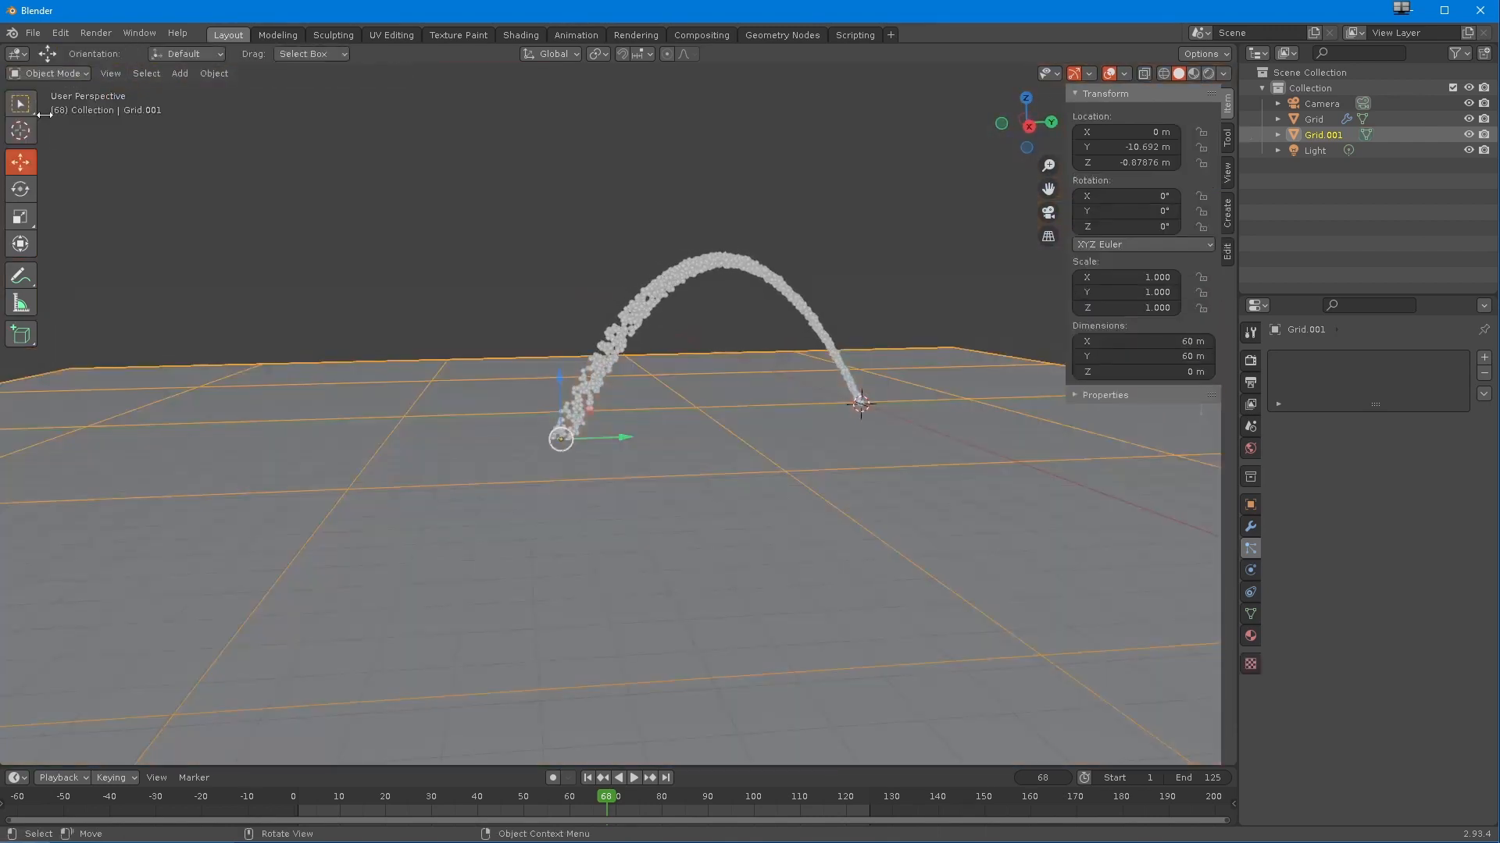
middle_click_drag(551, 496, 505, 500)
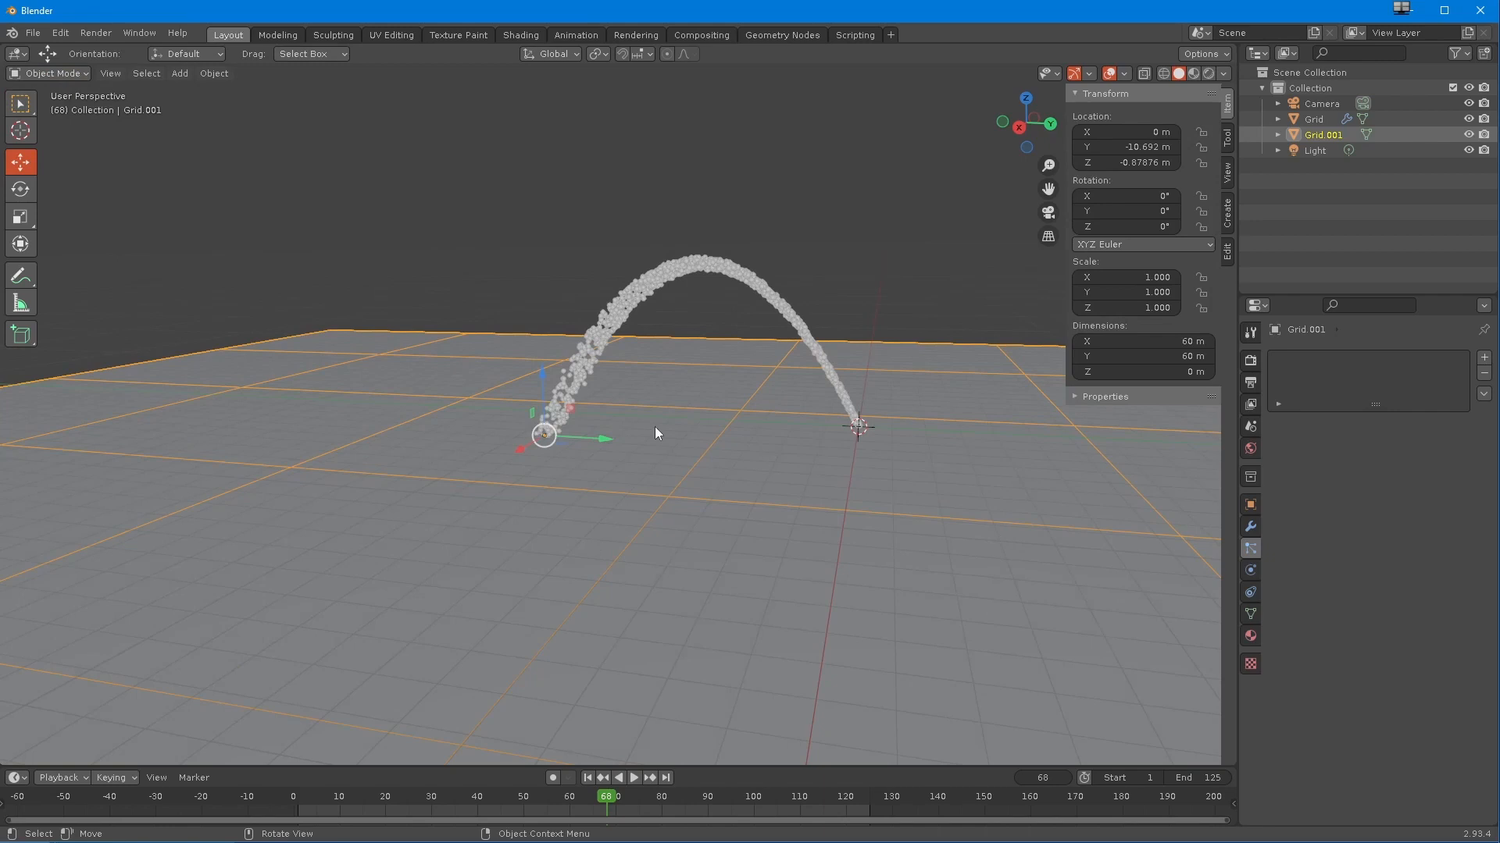
- Enable Collision physics on the large grid and replay the particle animation from the start
left_click(1248, 572)
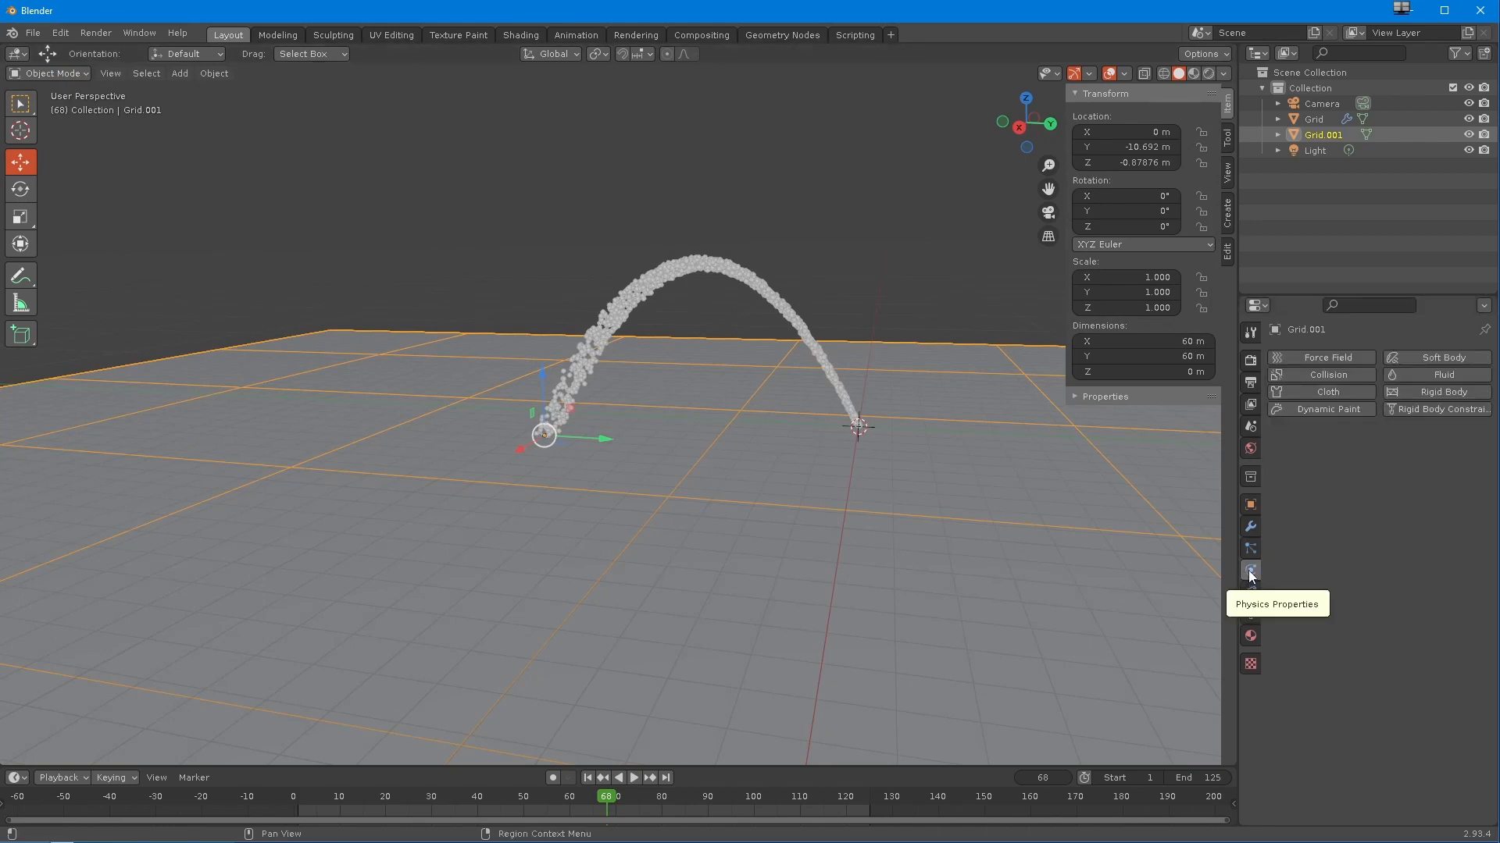
left_click(1330, 374)
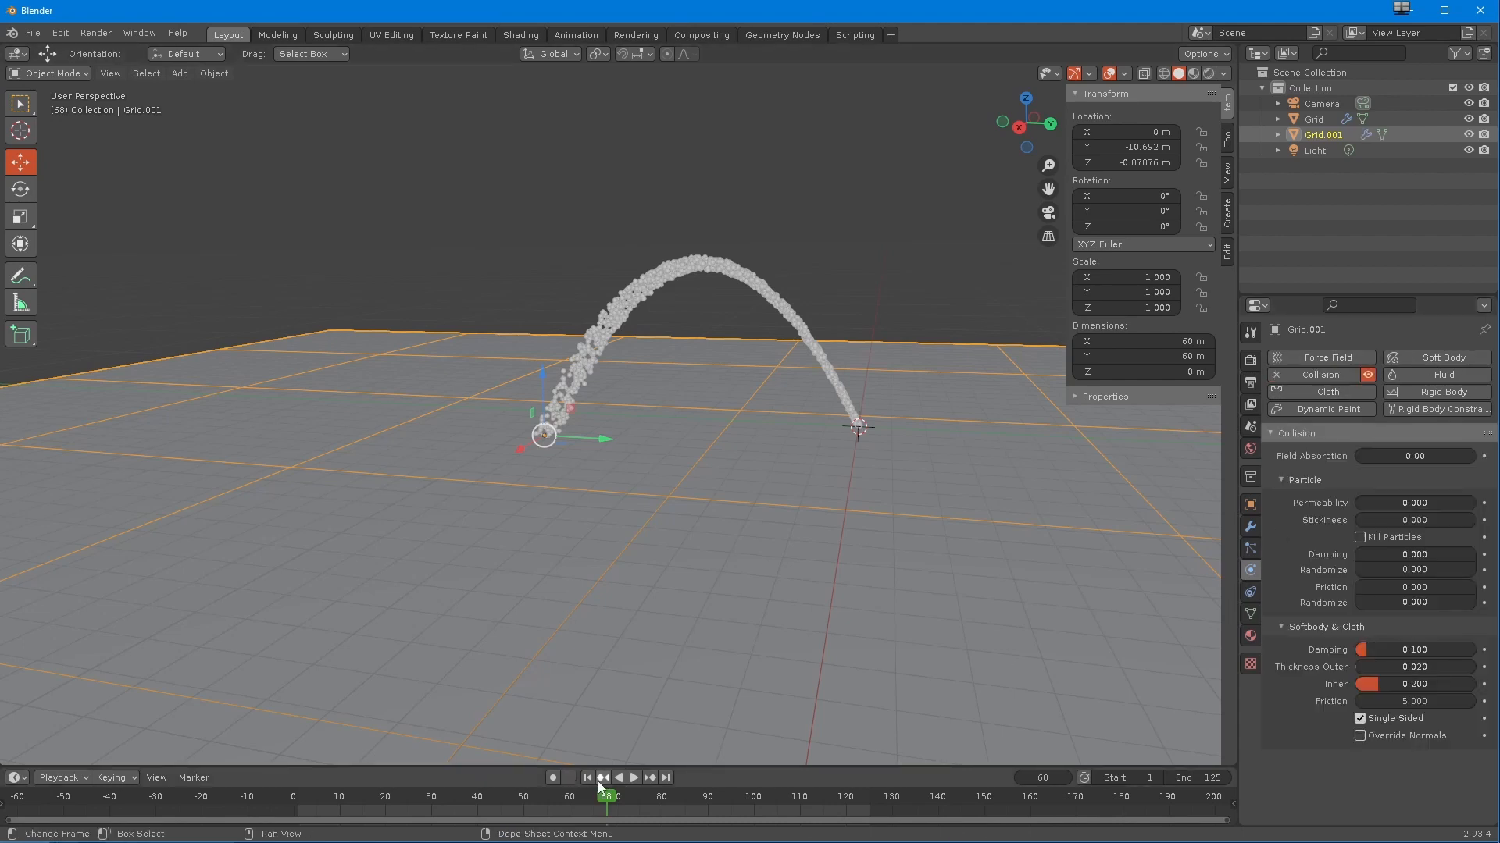
key("shift+Left")
left_click(634, 778)
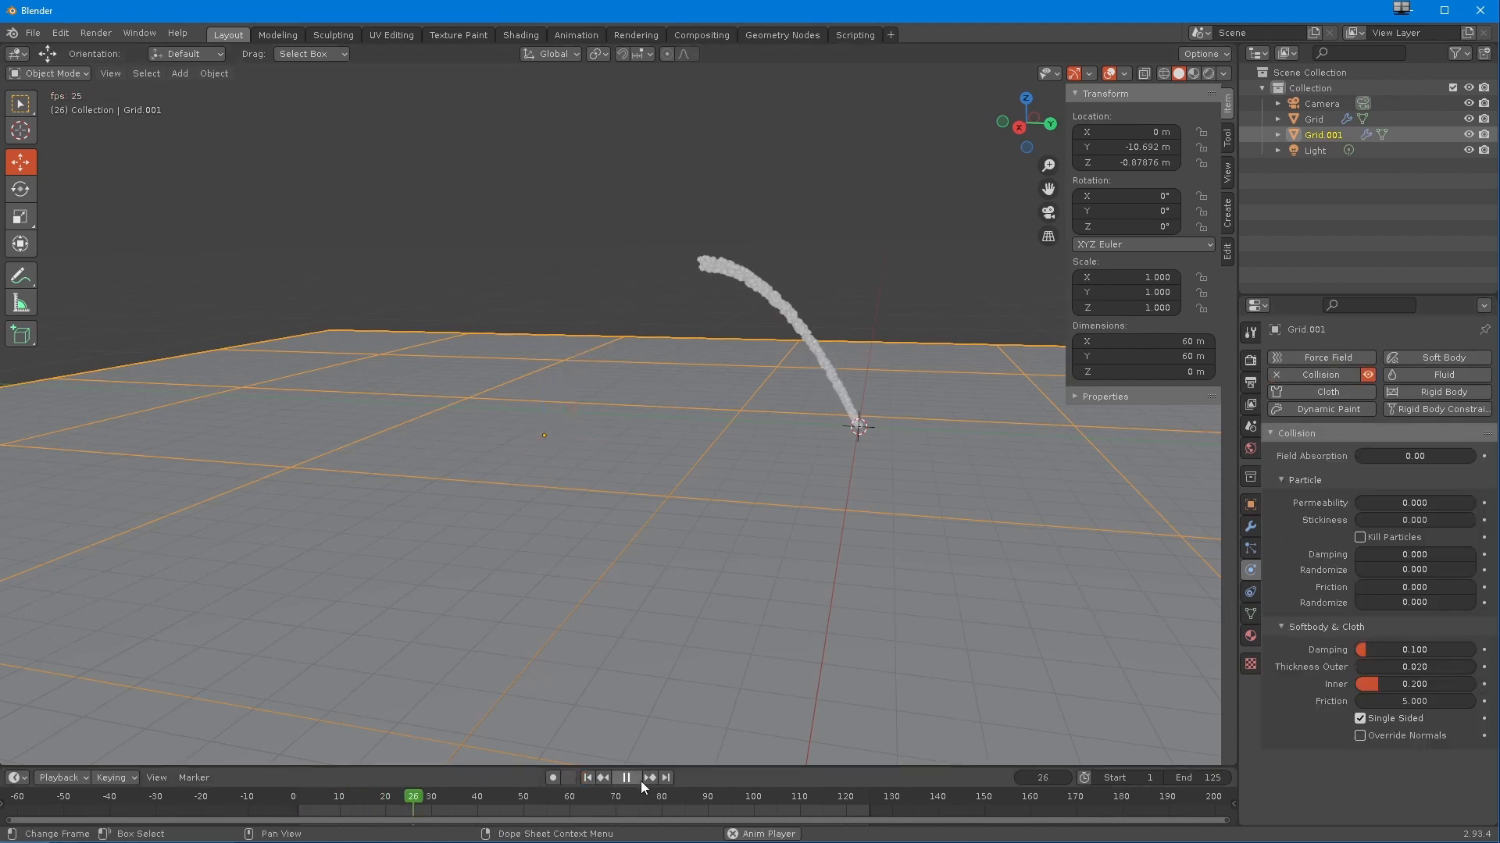
middle_click_drag(561, 716, 588, 643)
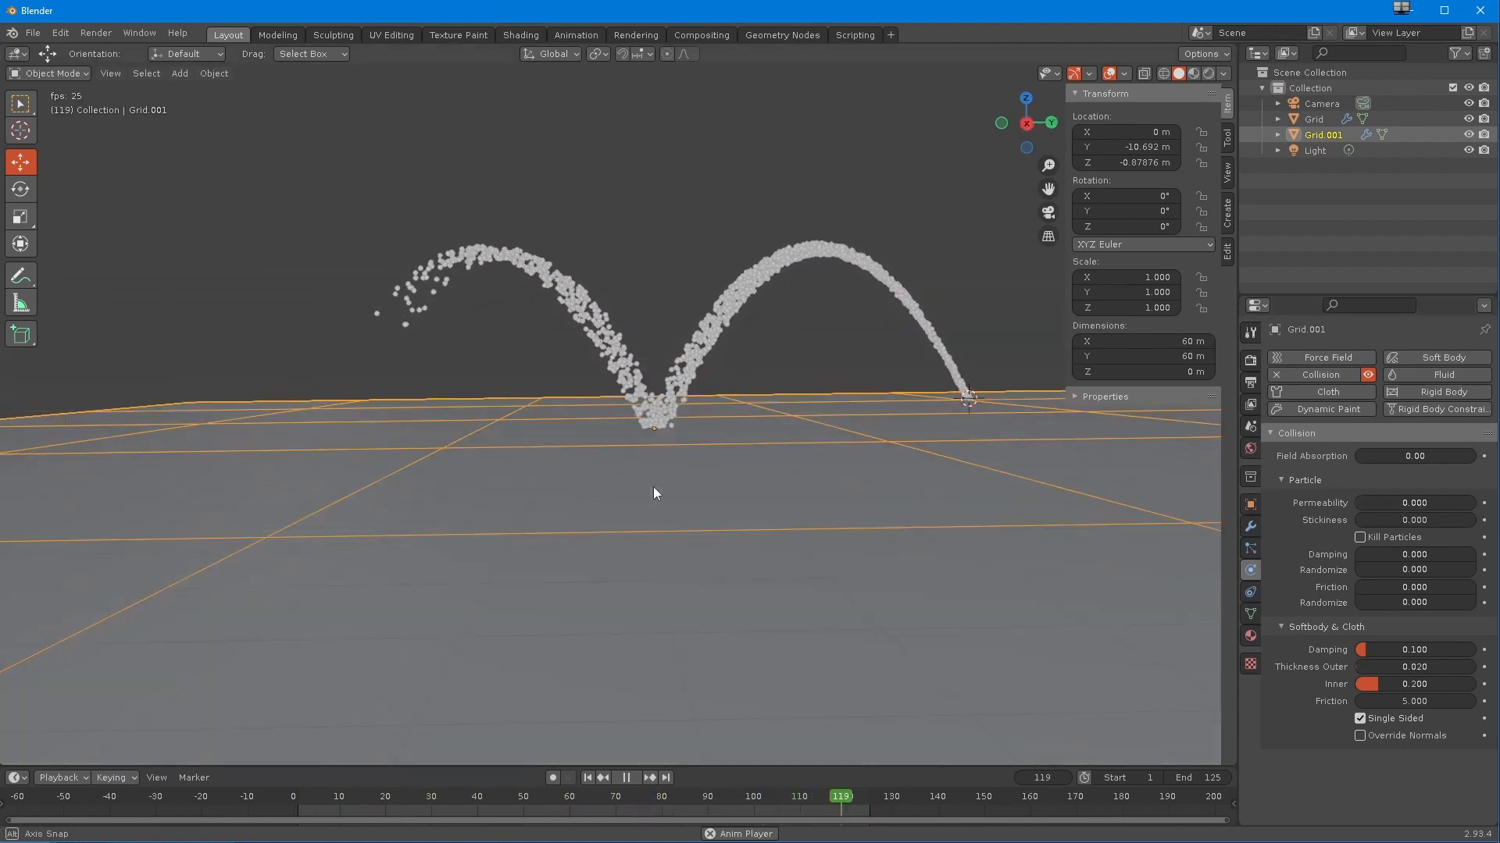
- Set the large grid's particle collision Permeability to 0.1
middle_click_drag(653, 486, 631, 528)
left_click(1415, 503)
type("0.1")
key("Return")
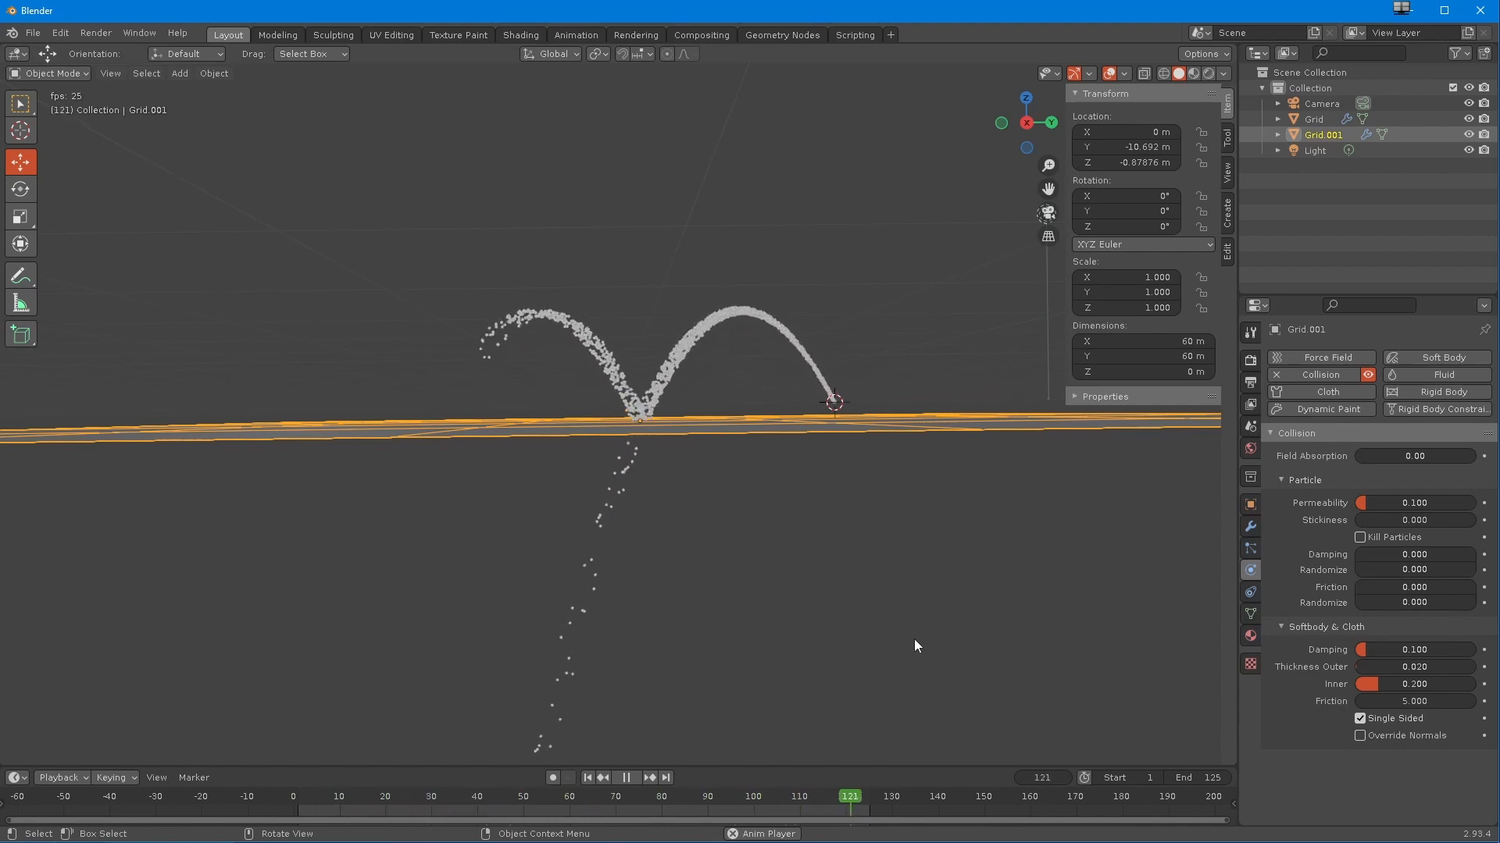
- Set the large grid's collision Permeability to 0.5 and enable Kill Particles
left_click(1381, 504)
type(".")
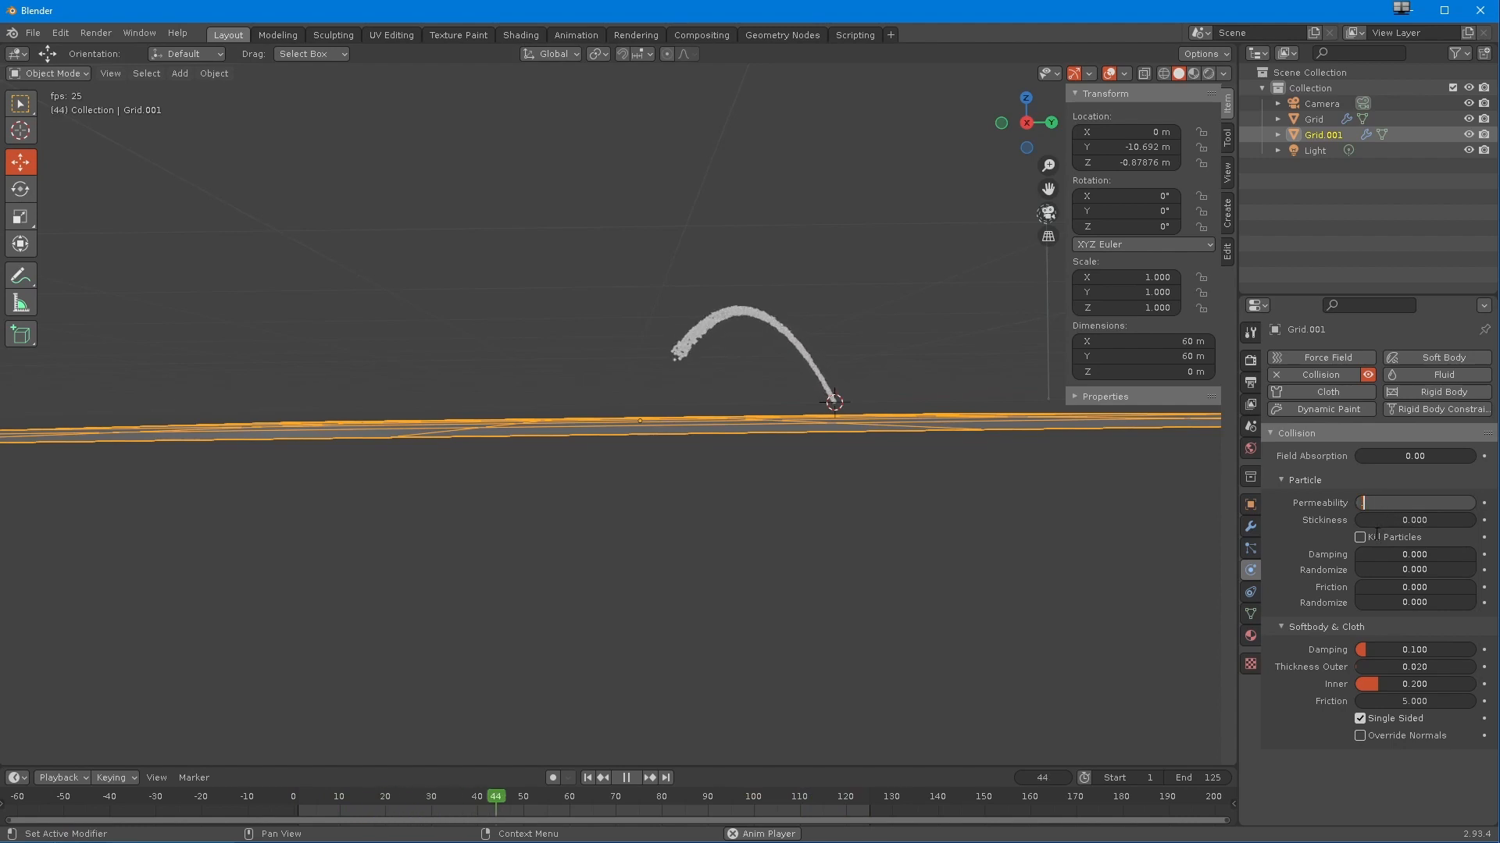
type("5")
key("Return")
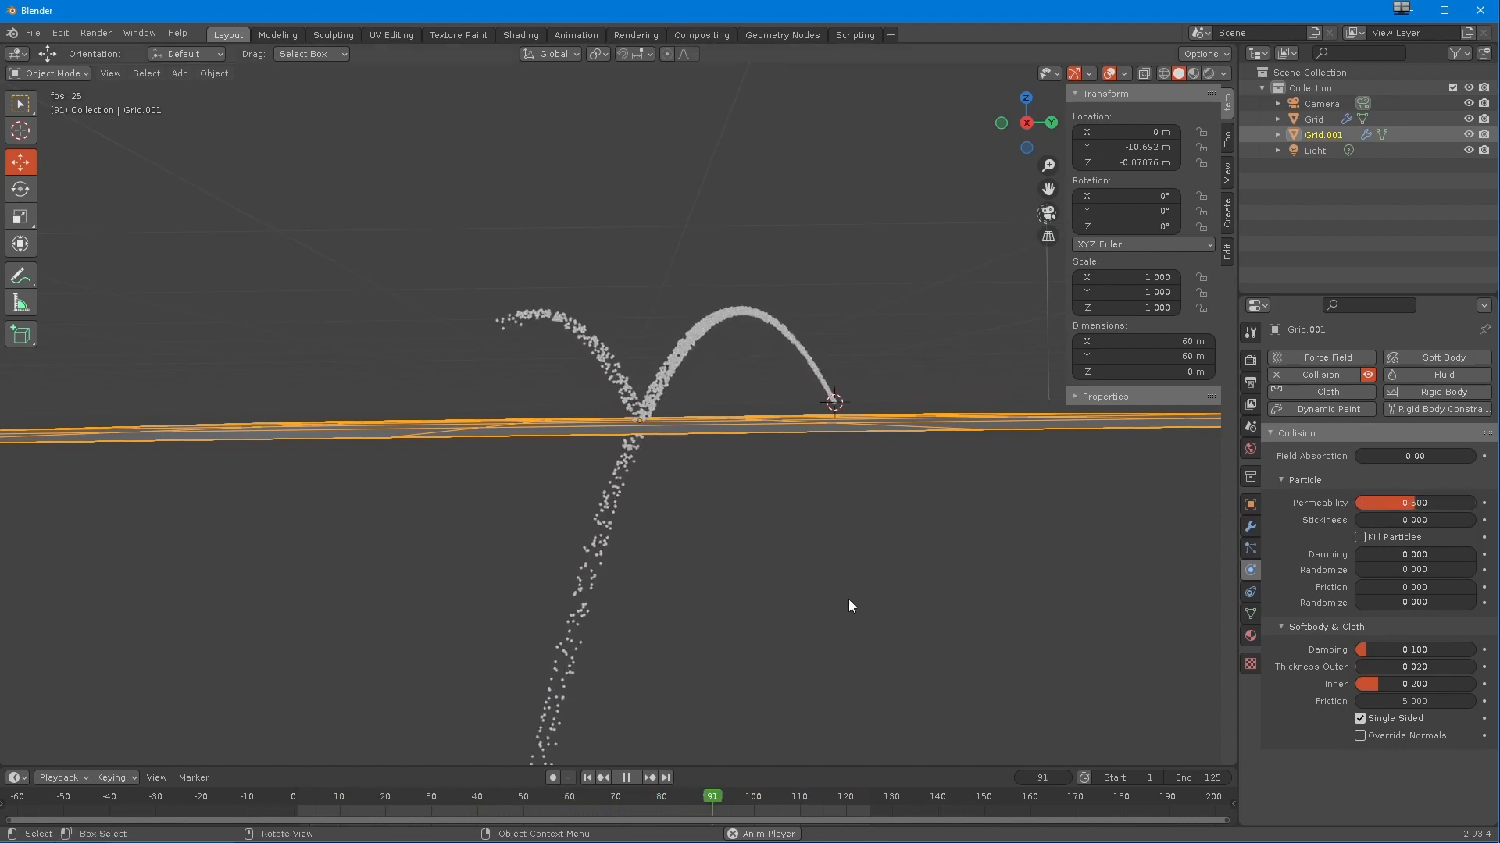
left_click(1359, 537)
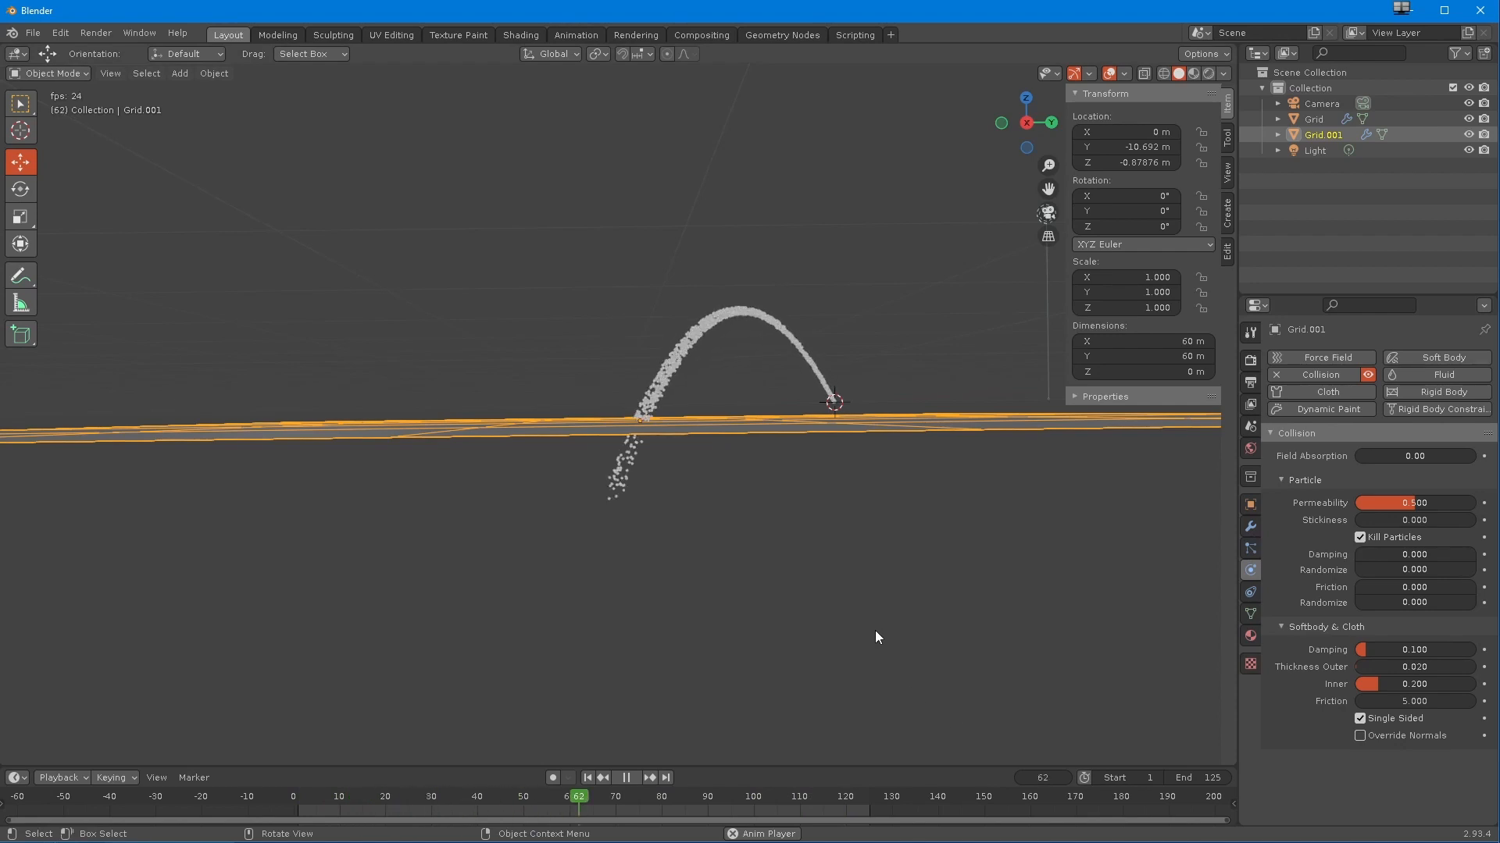
- Set the large grid's particle collision Permeability to 1
middle_click_drag(977, 559, 828, 539)
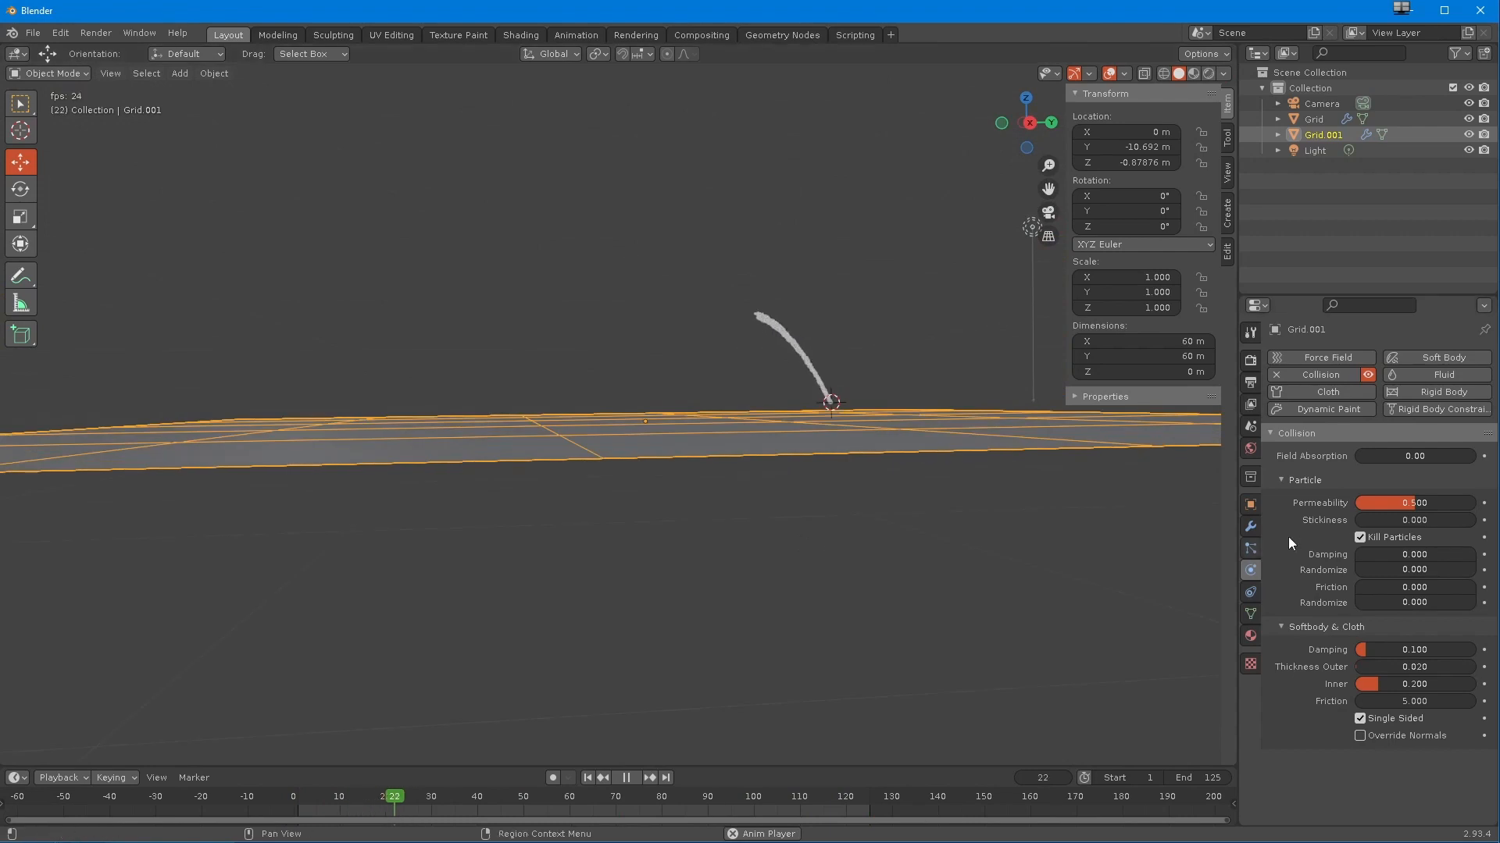
left_click(1410, 503)
type("1")
key("Return")
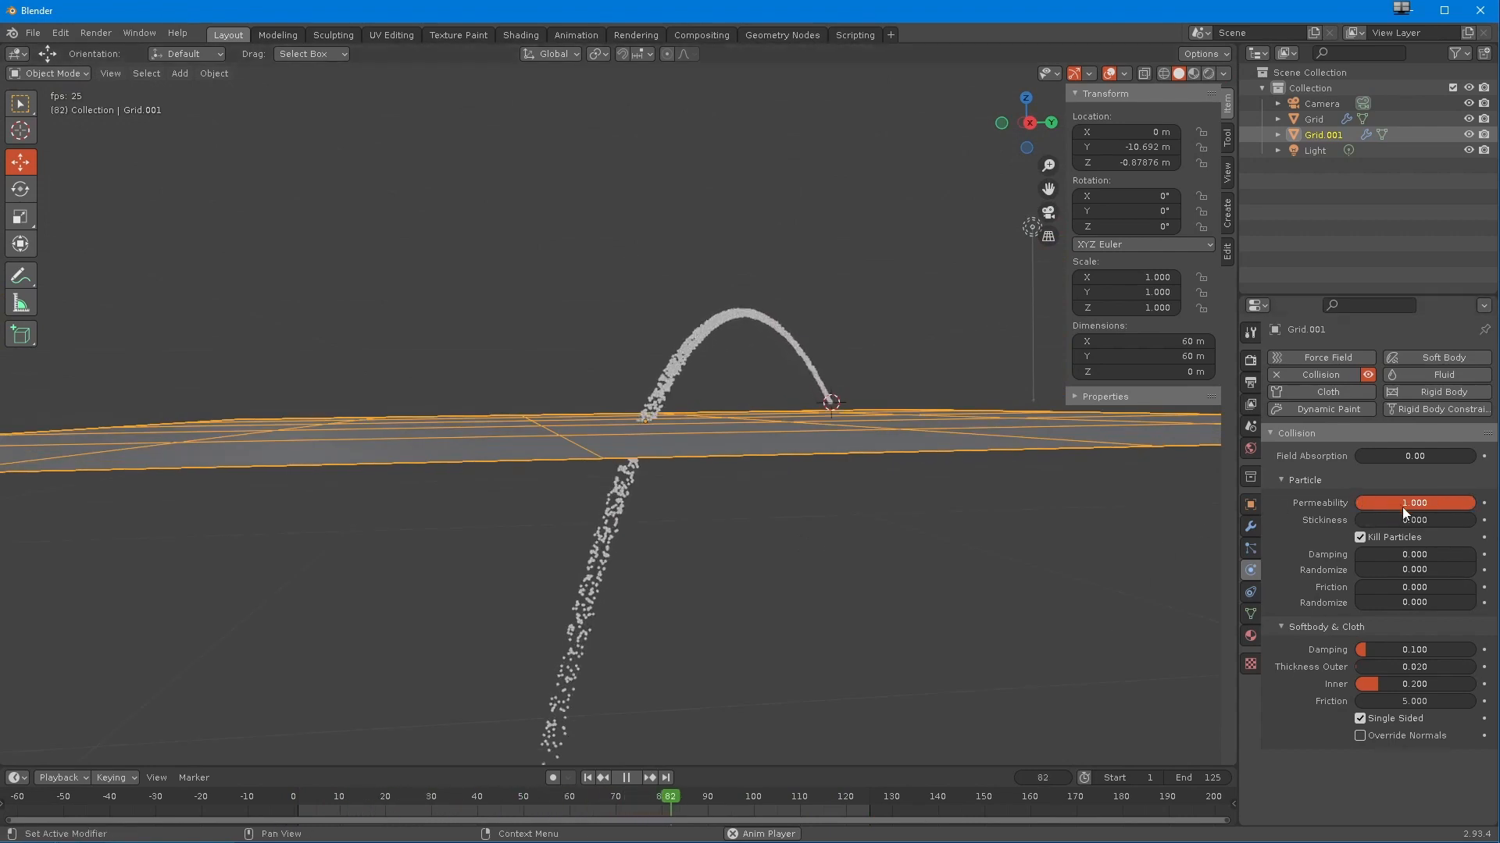
- Set the large grid's collision Permeability to 0 and disable Kill Particles
left_click_drag(1402, 508, 1273, 513)
mouse_move(815, 566)
middle_mouse_down()
mouse_move(803, 565)
mouse_move(815, 585)
mouse_move(808, 540)
mouse_move(832, 564)
middle_mouse_up()
left_click(1360, 538)
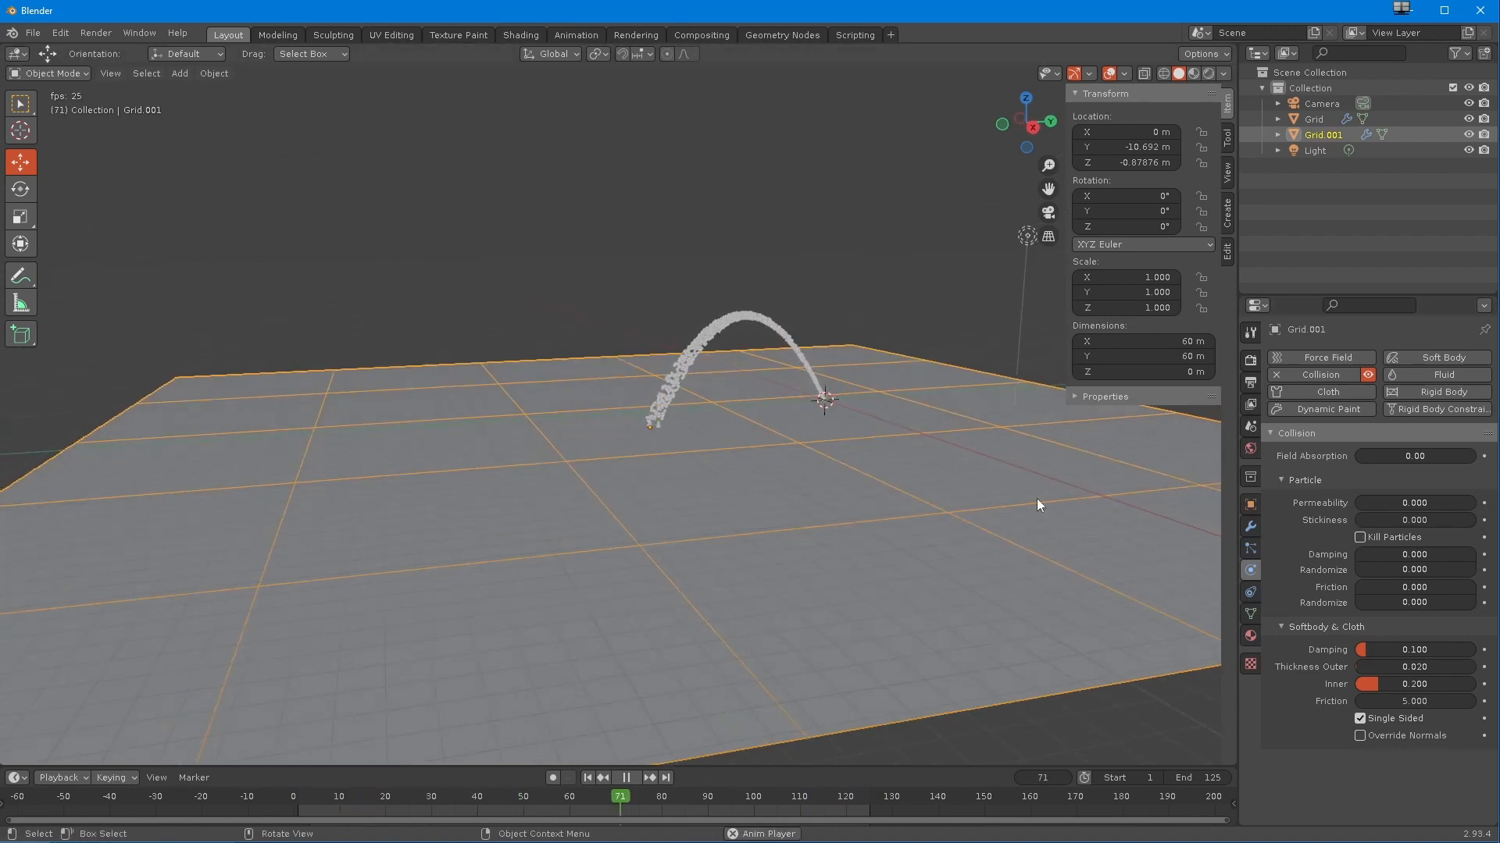
middle_click_drag(1038, 504, 1106, 475)
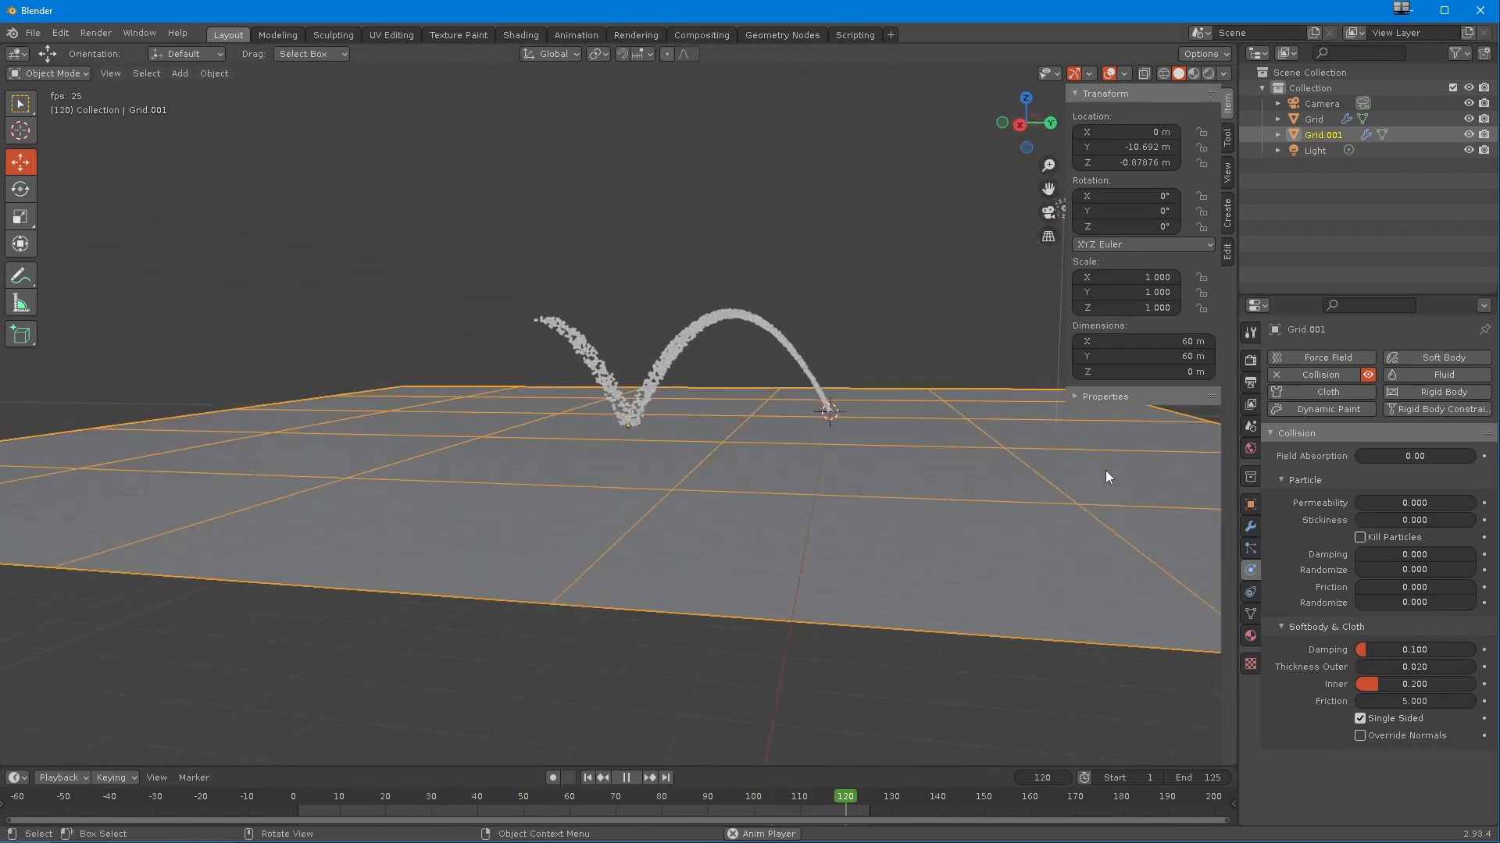
- Try a collision Permeability of about 0.936 on the large grid during playback and return it to 0
left_click_drag(1371, 504, 1445, 511)
middle_click_drag(583, 564, 619, 525)
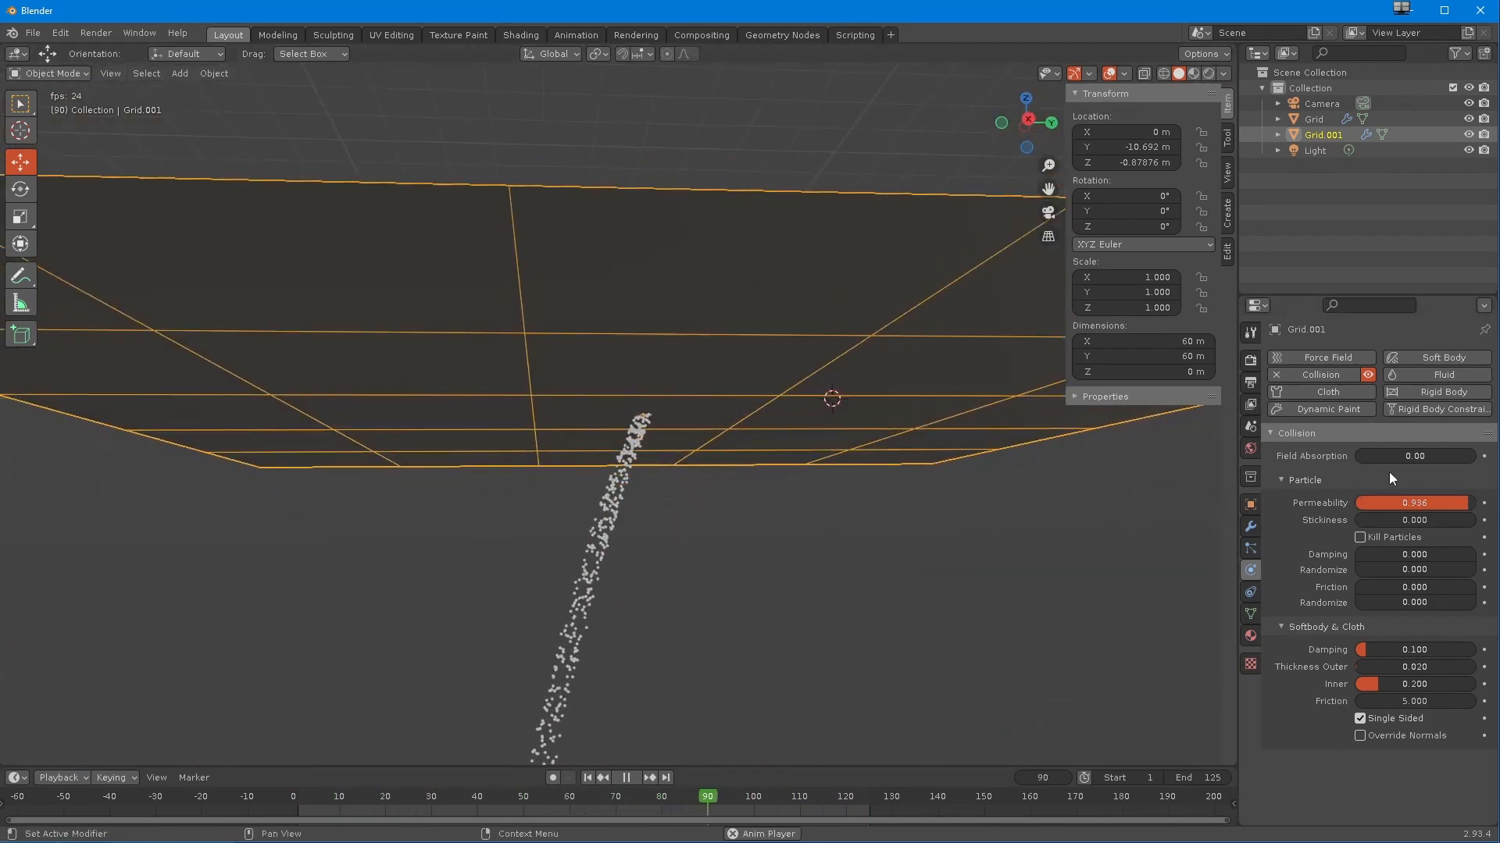
left_click_drag(1373, 504, 1203, 497)
middle_click_drag(397, 439, 879, 505)
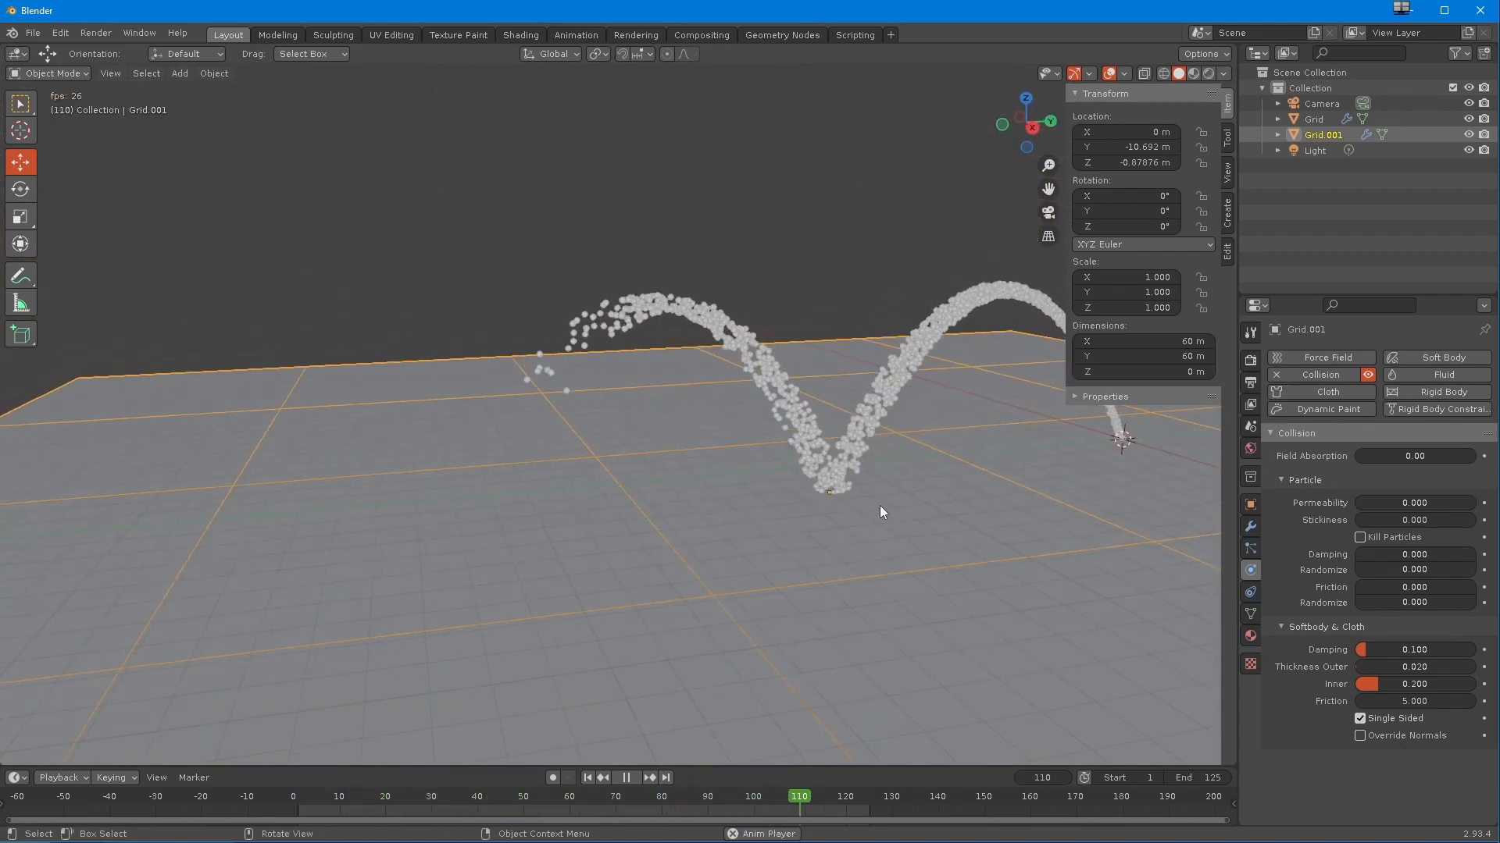
- Set the large grid's particle collision Stickiness to 1 and inspect how the particles bounce from several angles
left_click(1375, 520)
type("0.0")
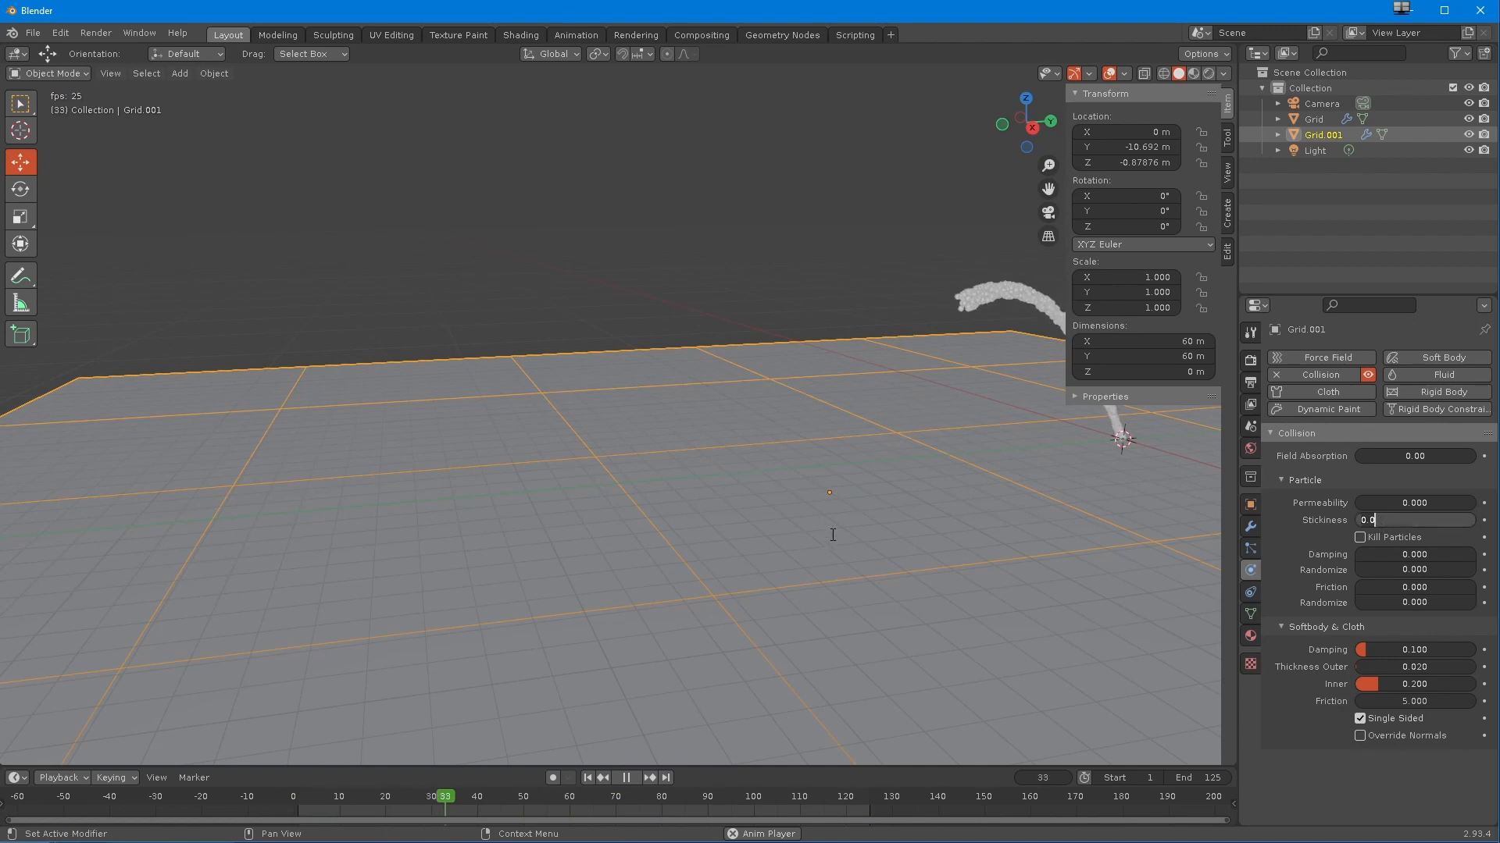
type("1")
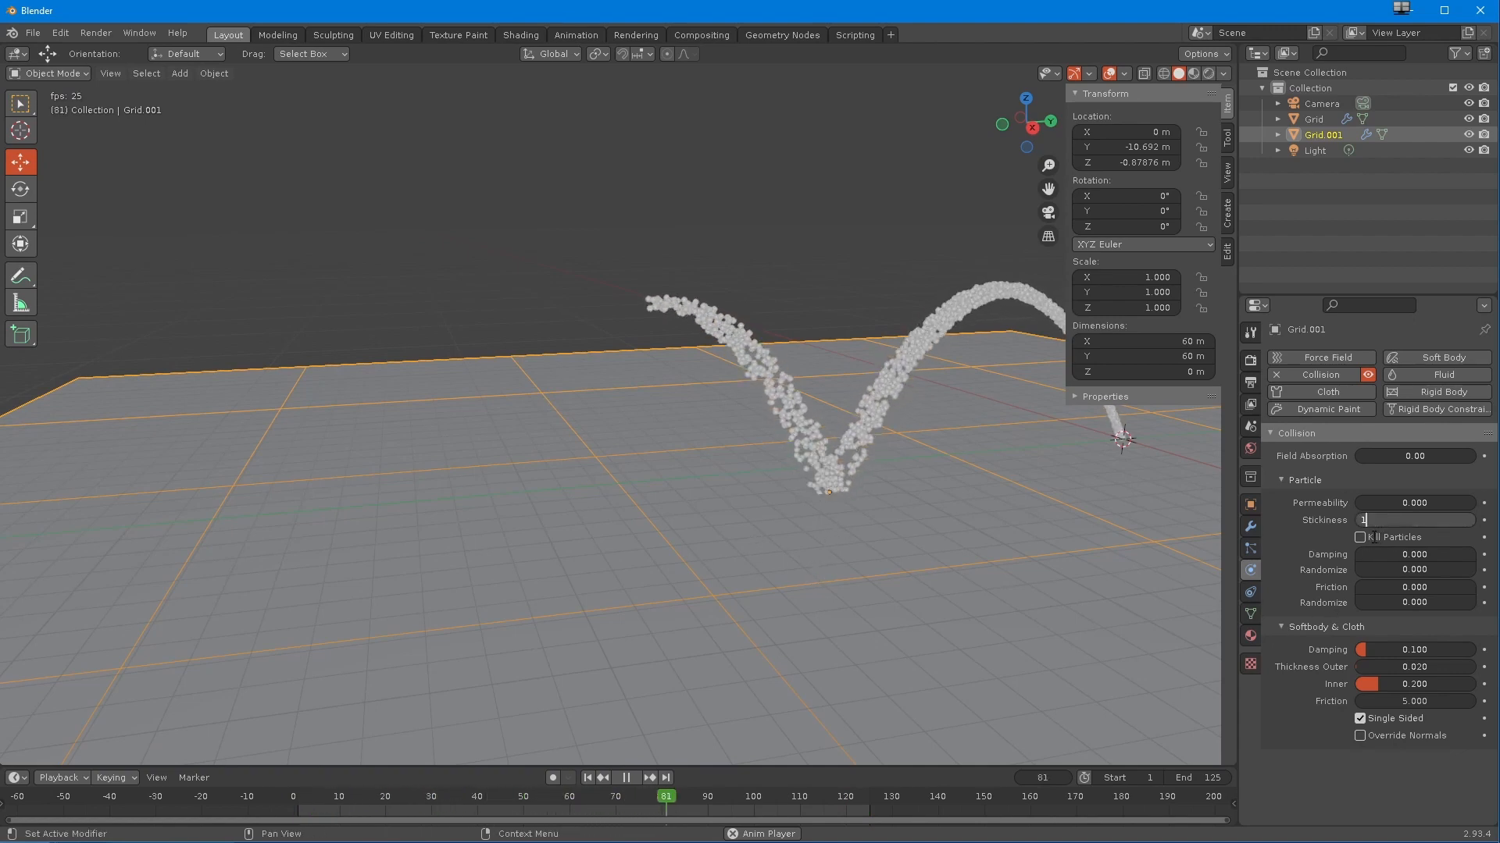
key("Return")
middle_click_drag(502, 546, 401, 534)
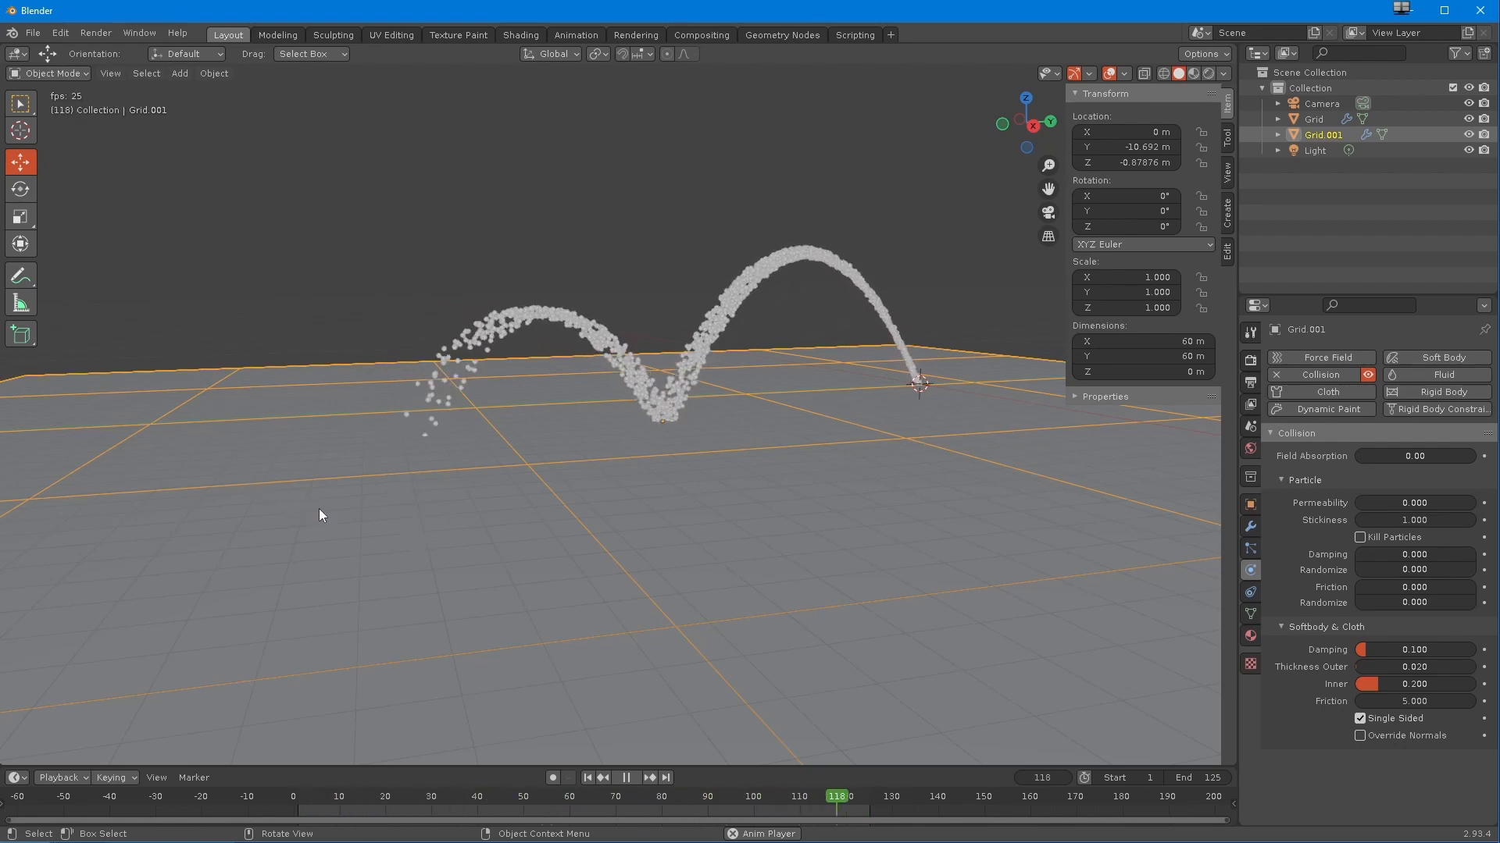
middle_click_drag(489, 519, 887, 372)
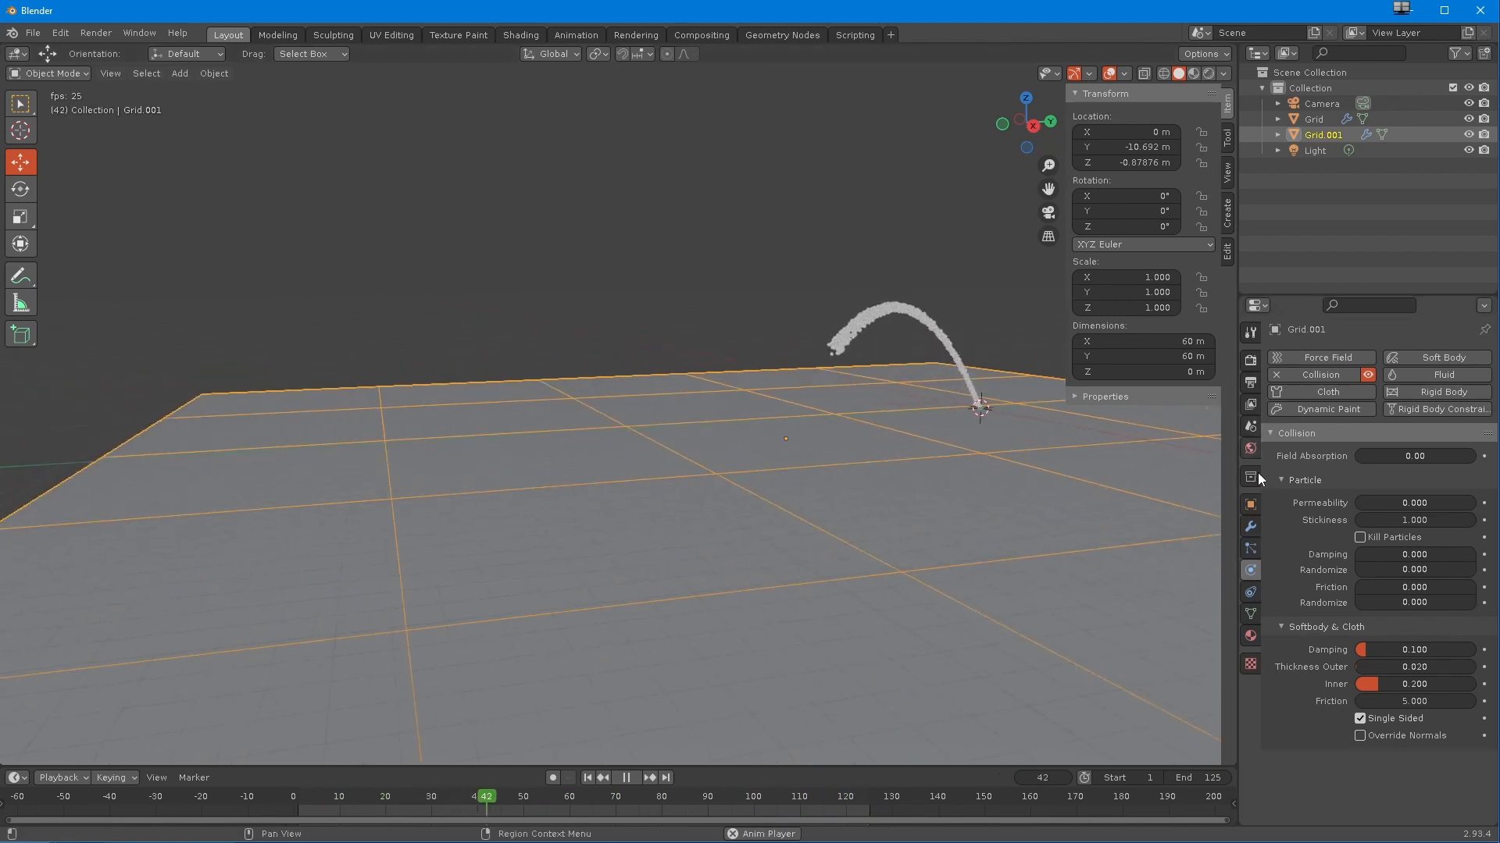
middle_click_drag(736, 568, 596, 523)
middle_click_drag(562, 602, 504, 585, "ctrl")
- Reset the large grid's particle collision Stickiness to 0
double_click(1382, 526)
type("0")
key("Return")
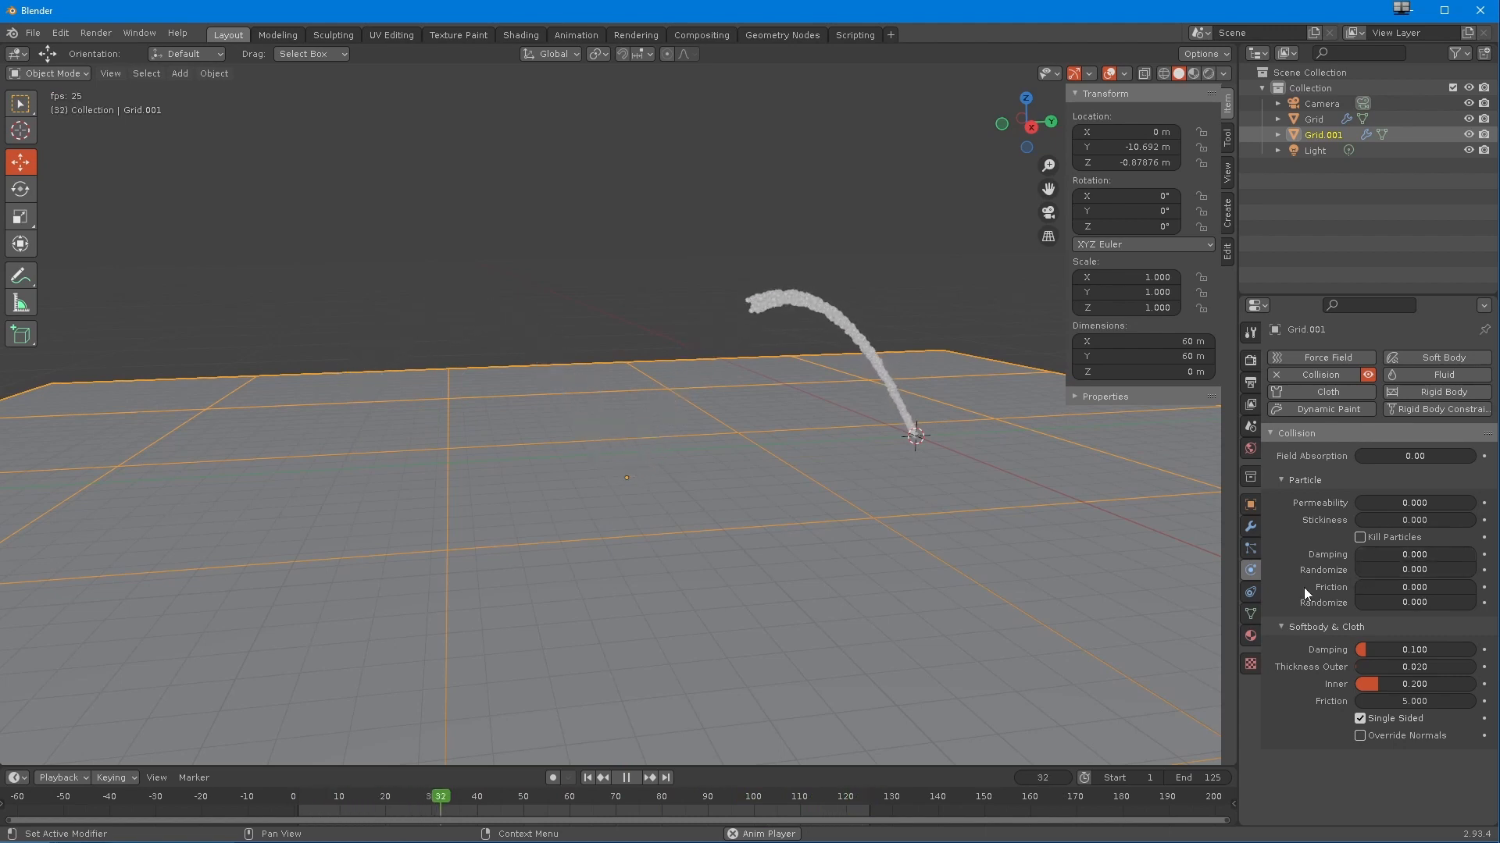
- Set the large grid's particle collision Damping to 1 and inspect the particles hitting the ground
double_click(1387, 556)
type("1")
key("Return")
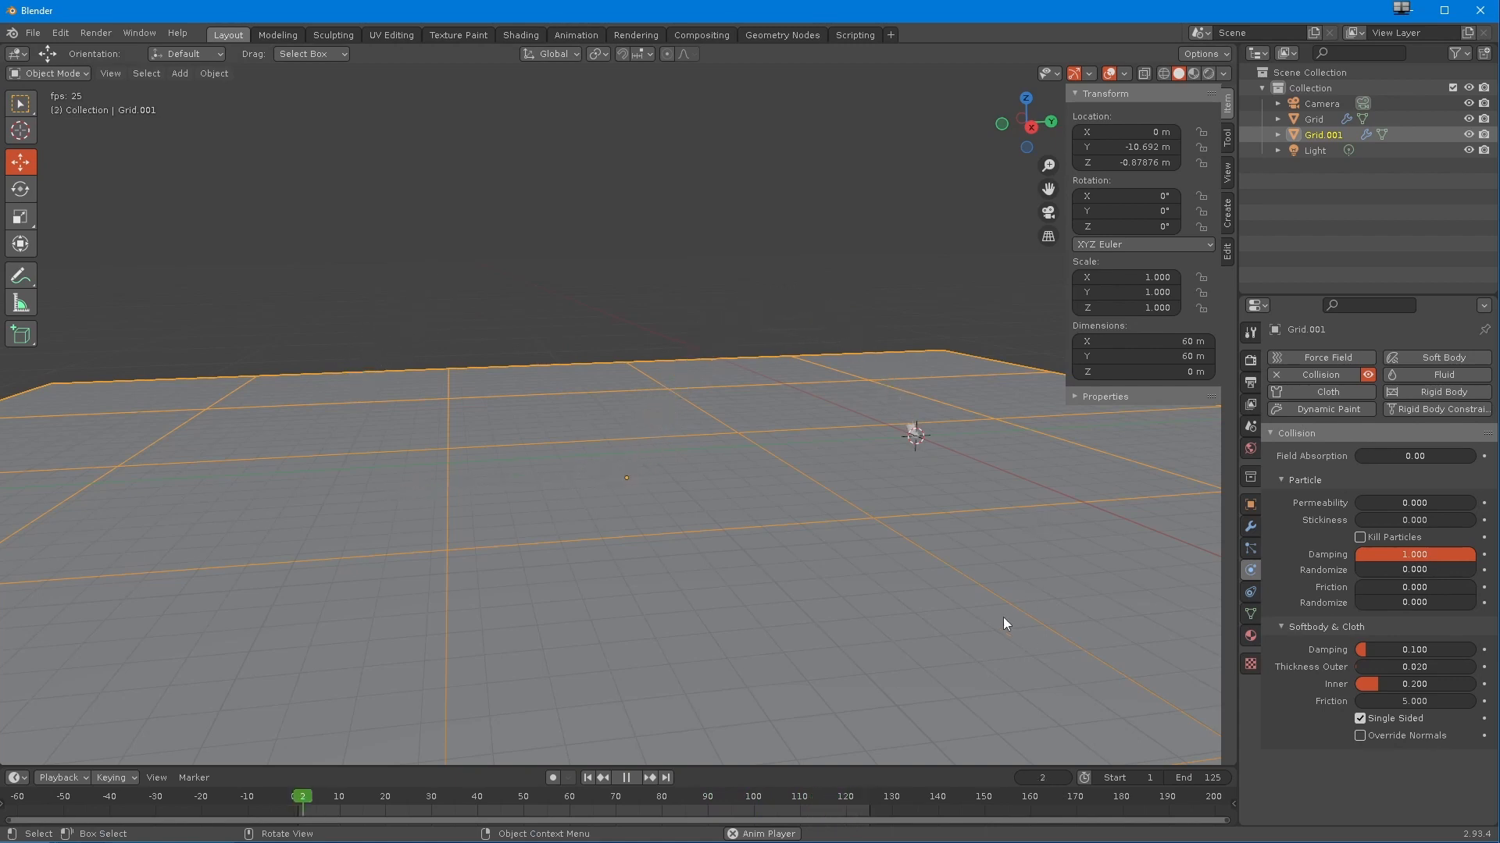
middle_click_drag(916, 593, 958, 604)
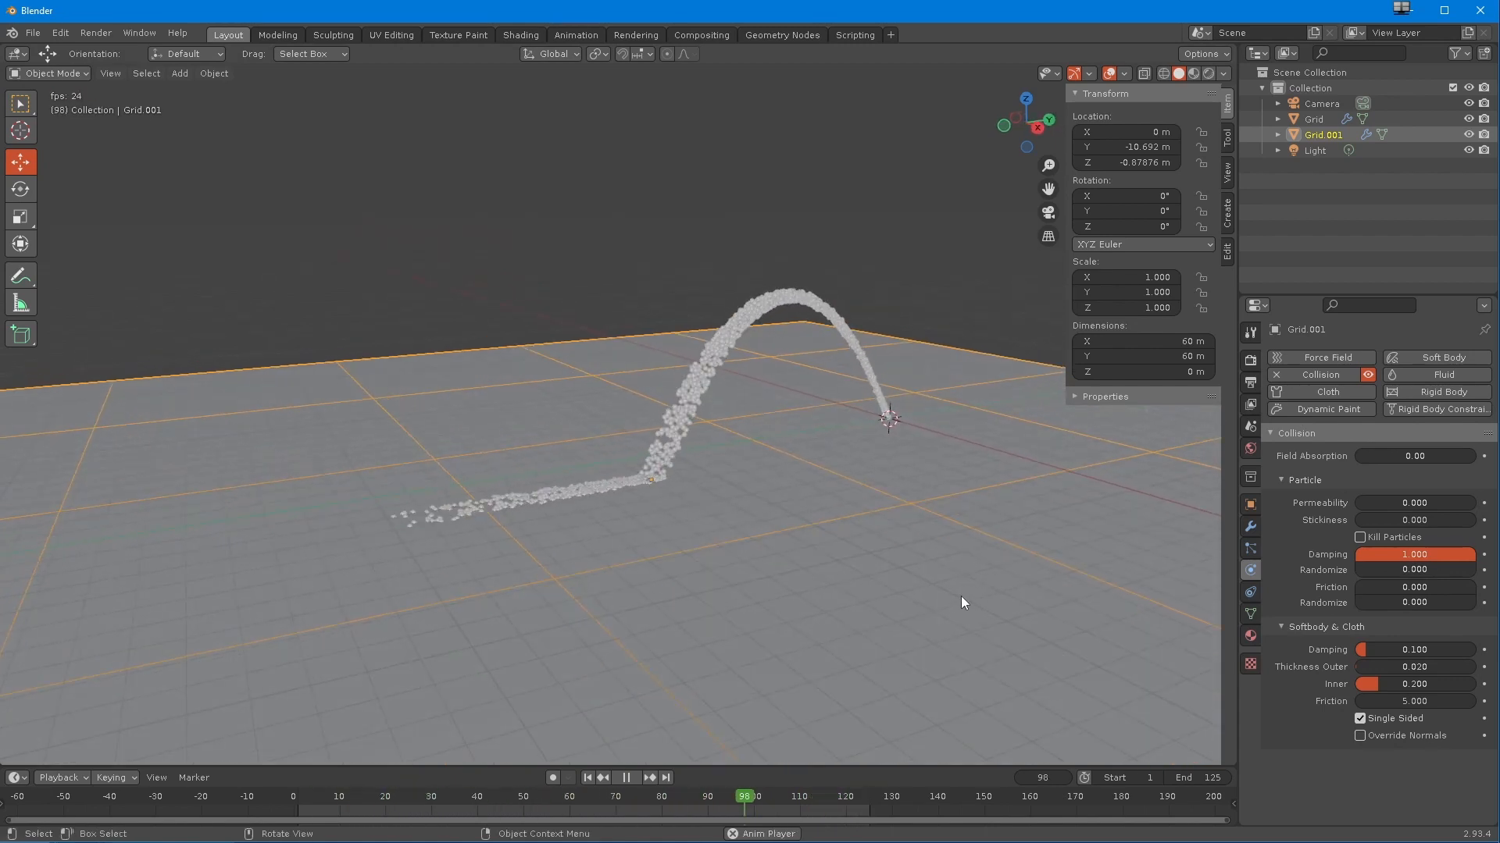
middle_click_drag(898, 567, 921, 579)
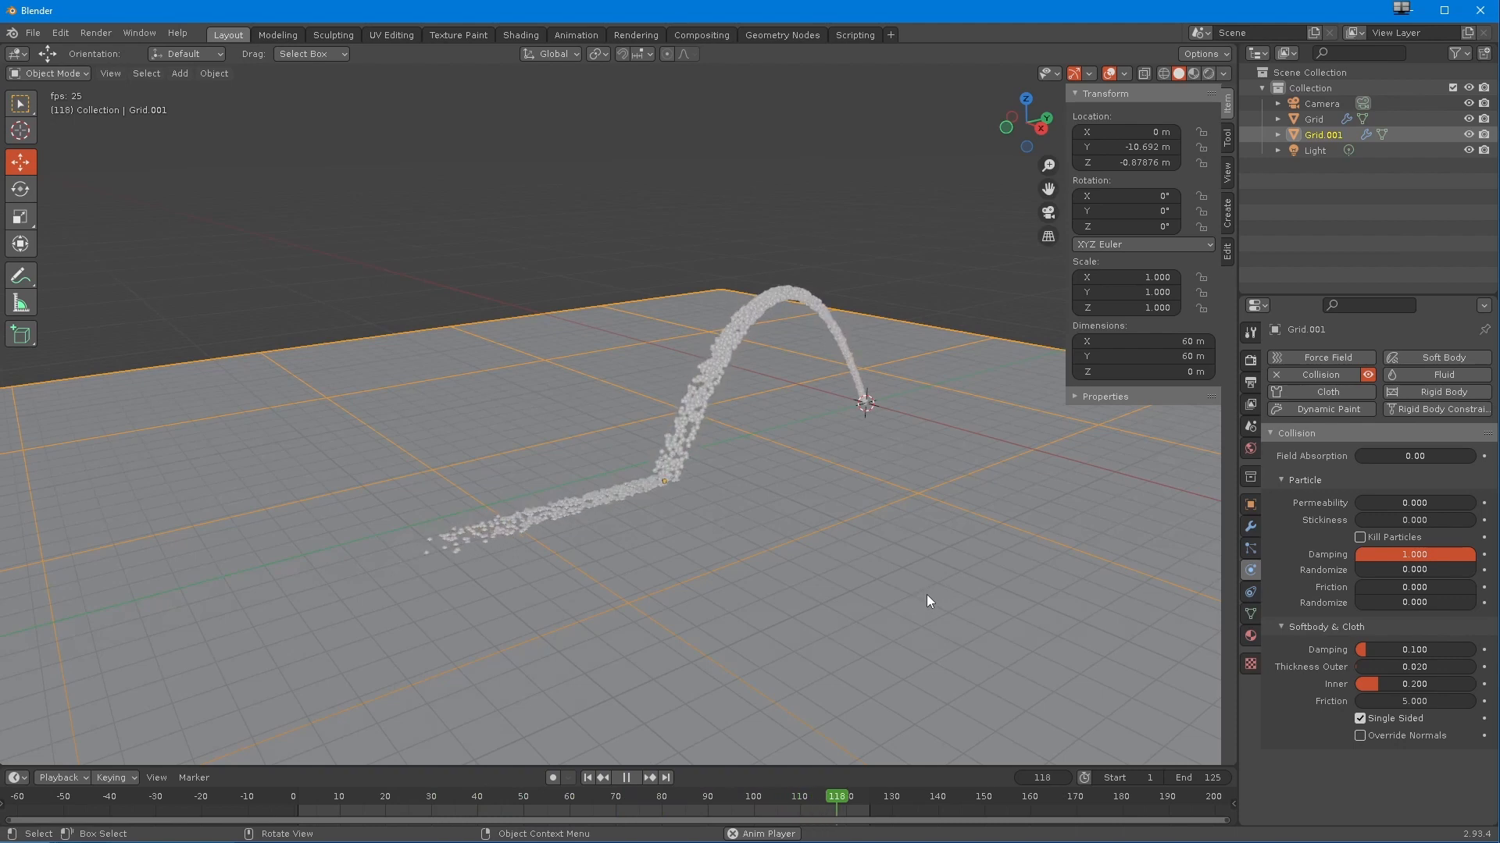
middle_click_drag(931, 588, 914, 580)
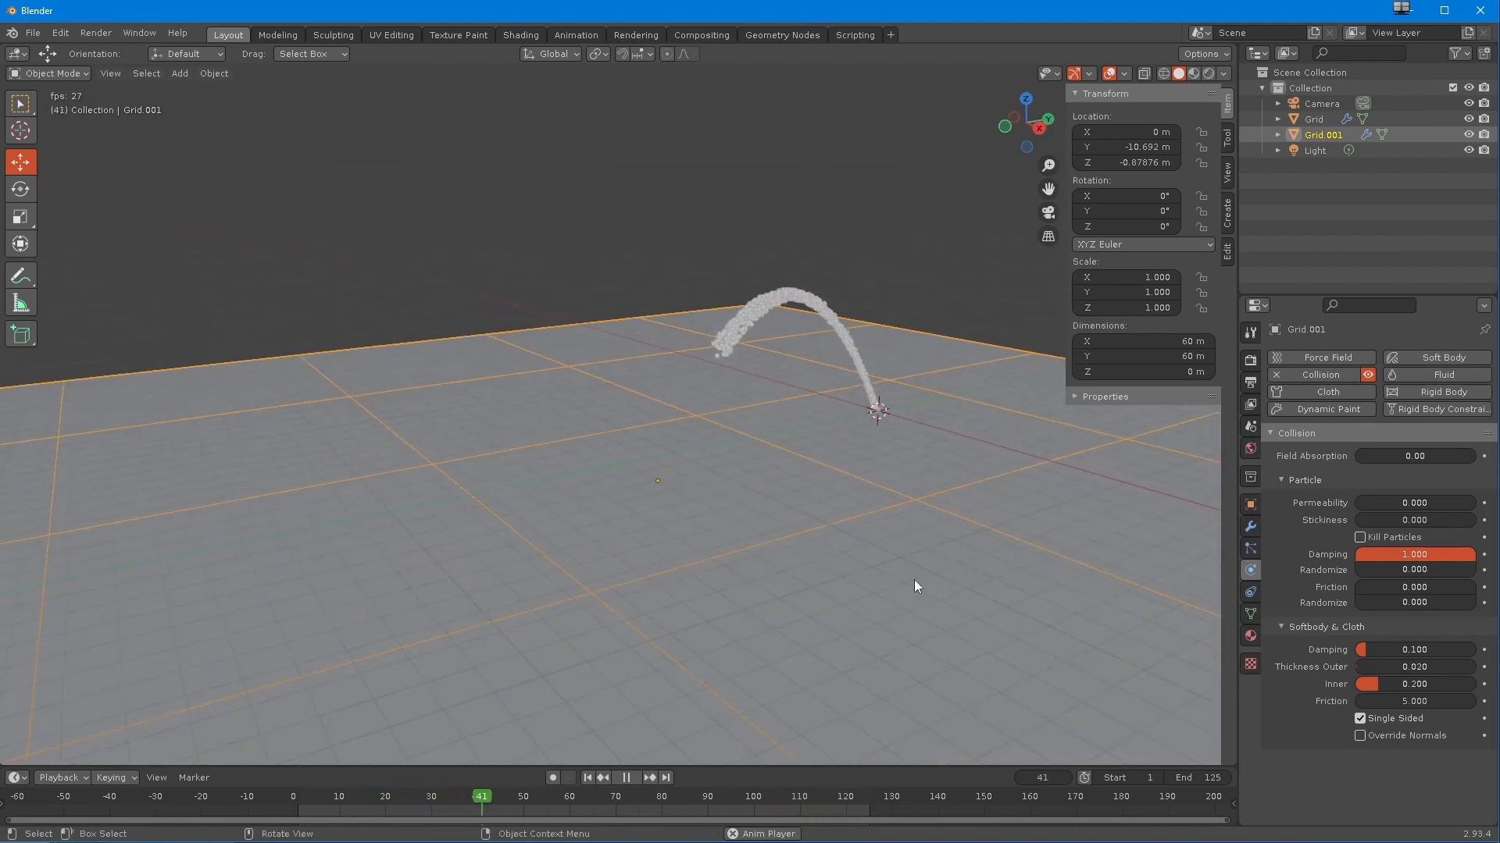
middle_click_drag(752, 592, 758, 601)
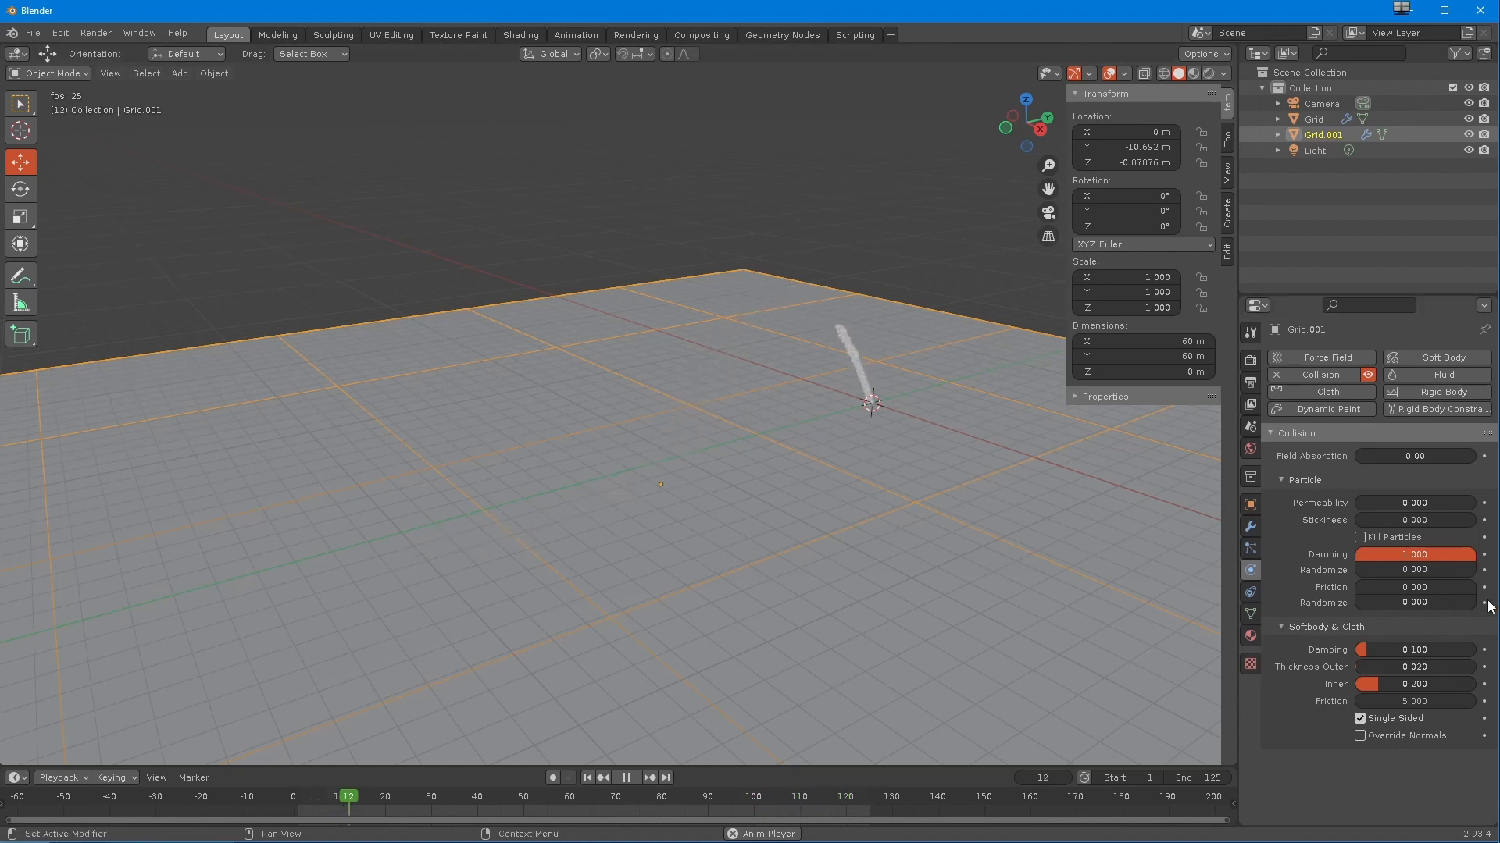
- Set the large grid's particle collision Friction to 0.25 and the friction Randomize to about 0.635
left_click(1439, 590)
key("BackSpace")
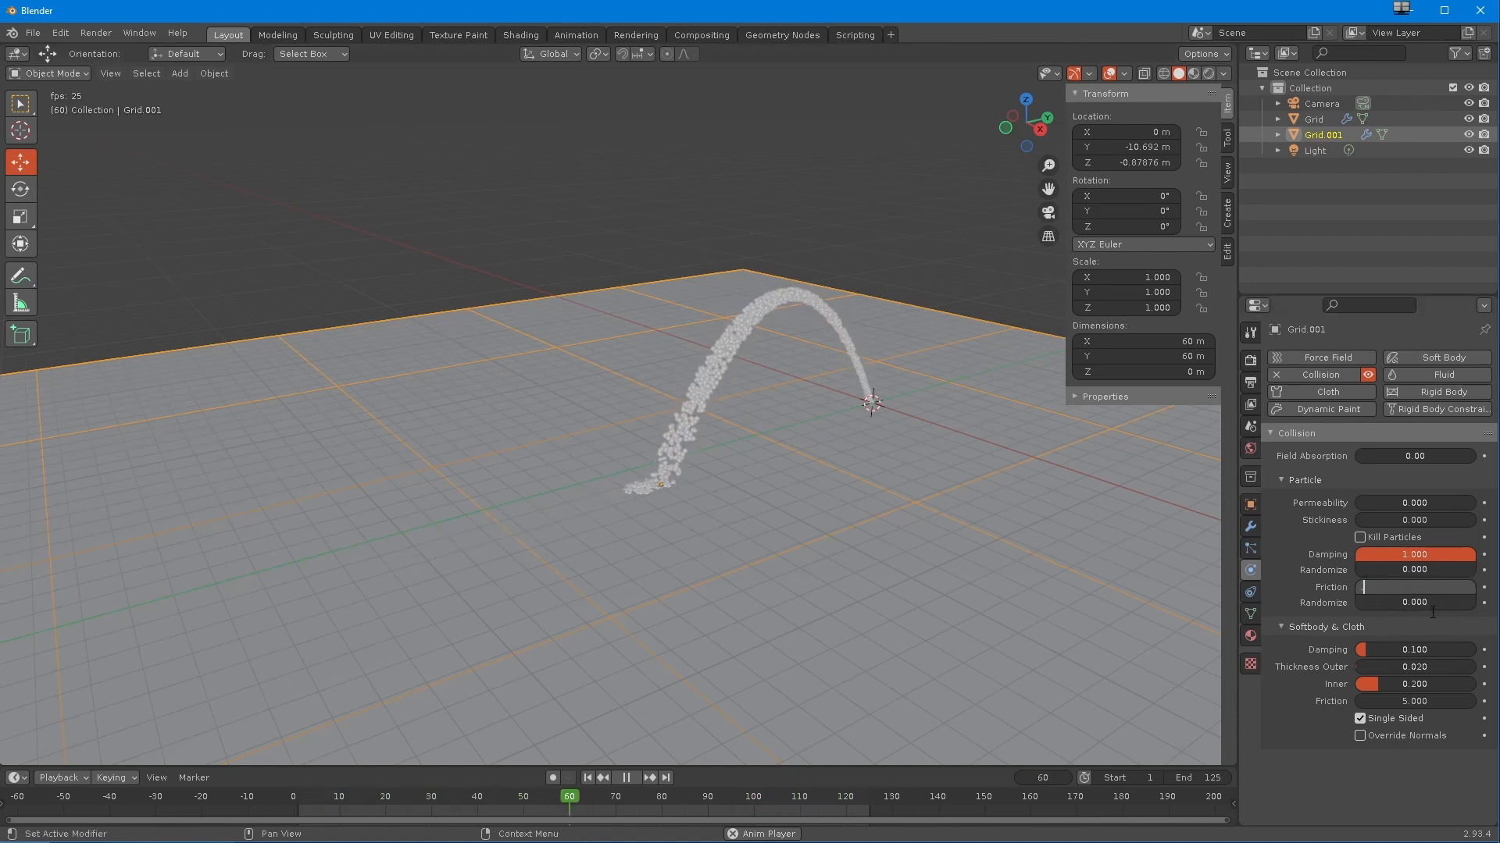
type("0.25")
key("Return")
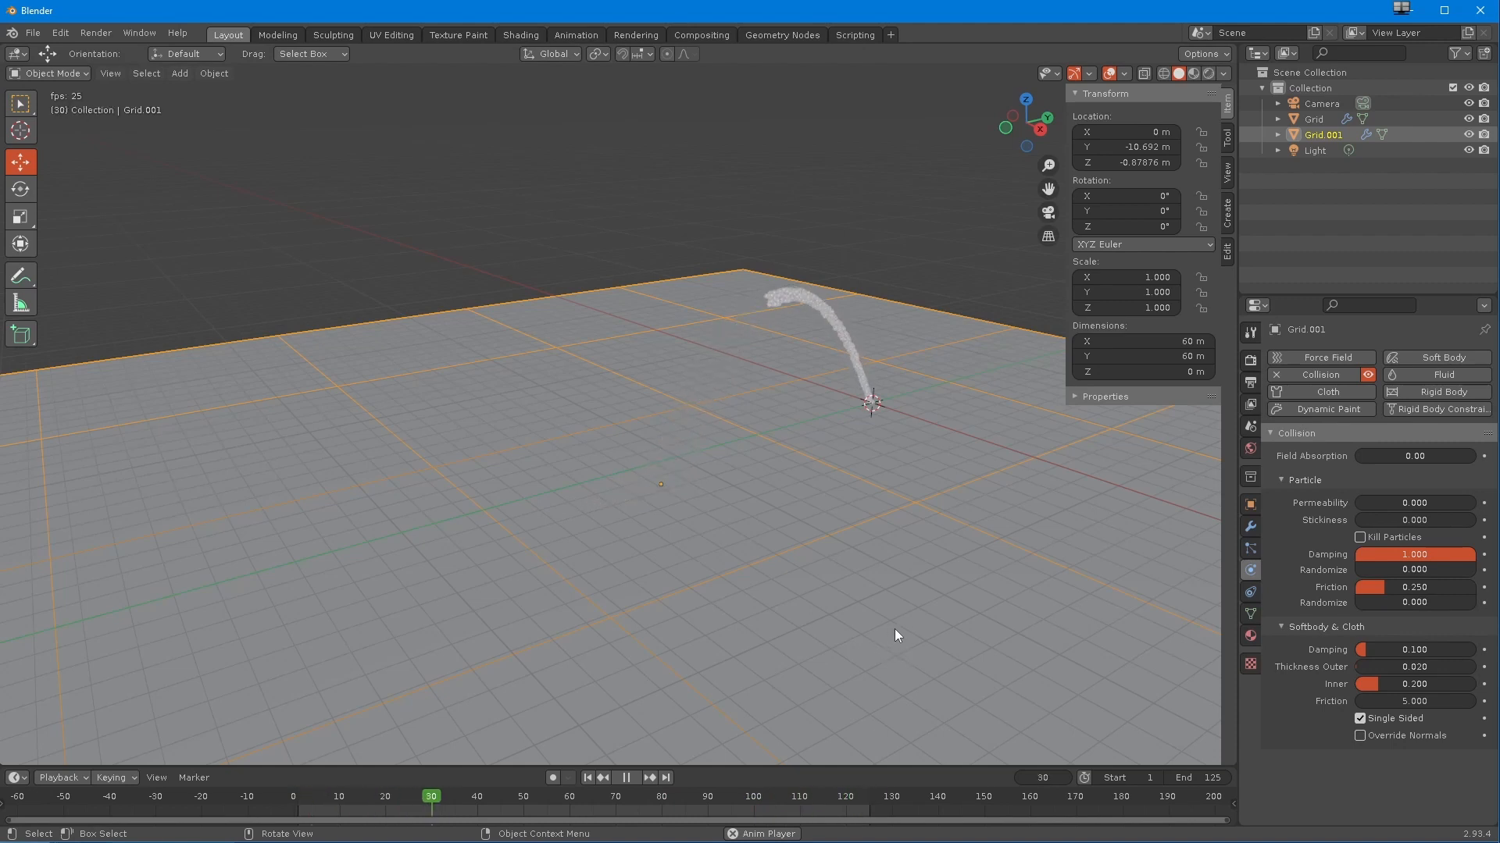
middle_click_drag(895, 632, 767, 517)
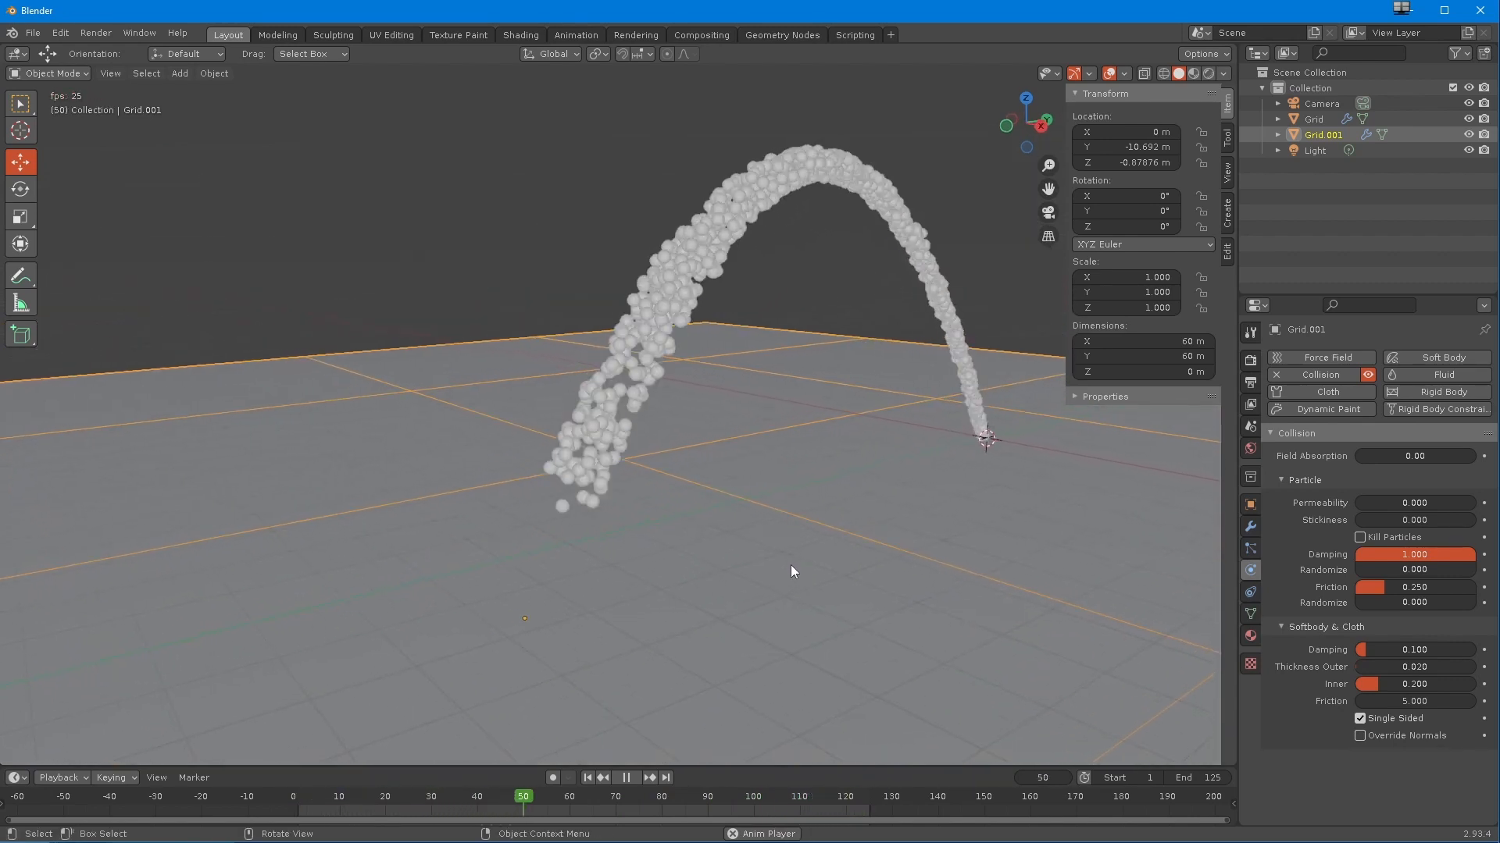
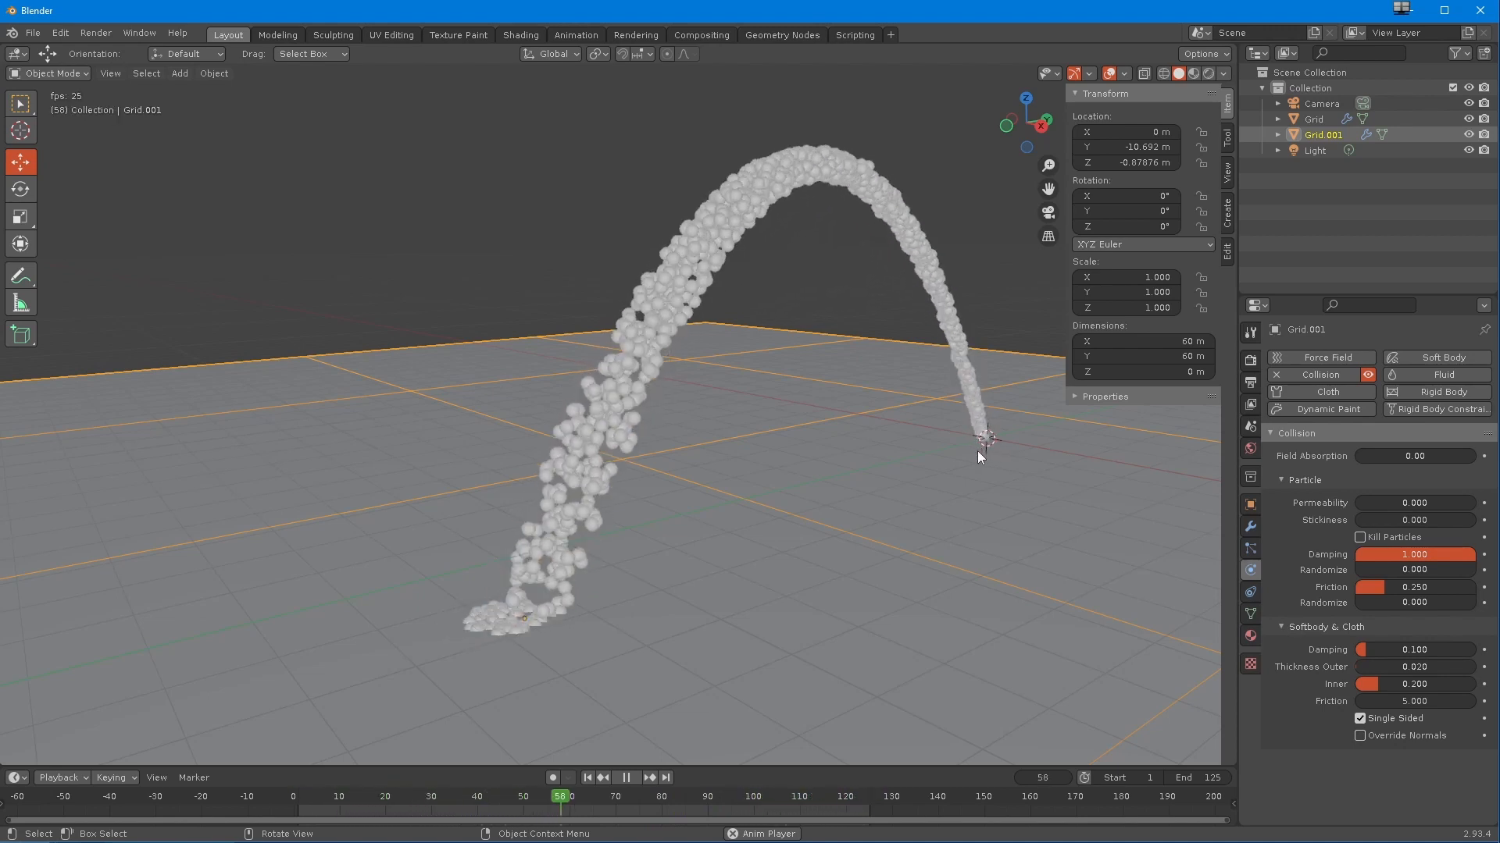
left_click_drag(1393, 600, 1409, 602)
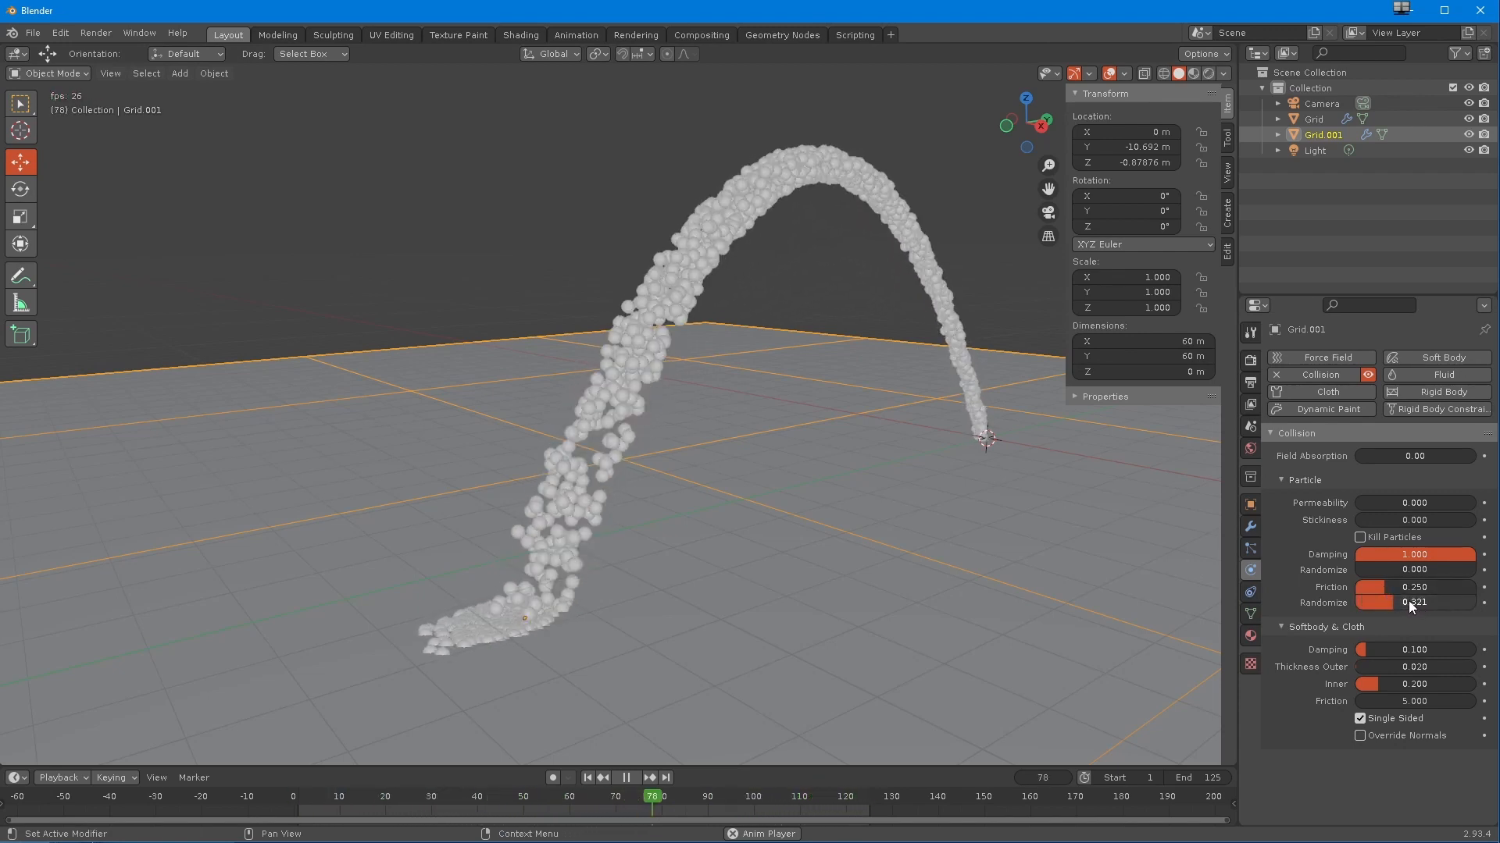
left_click_drag(1376, 601, 1431, 601)
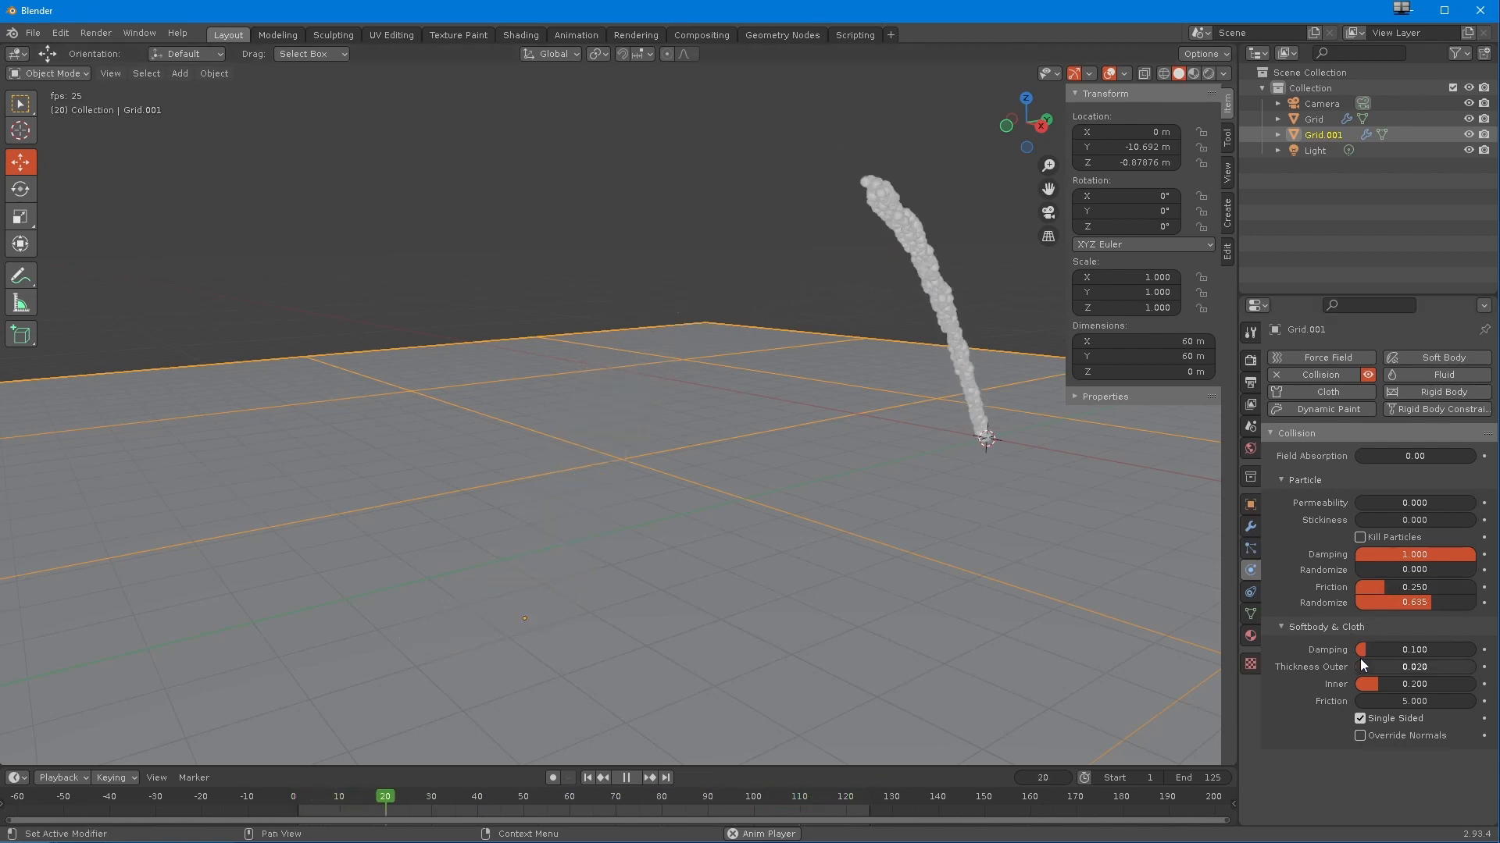
- Set the large grid's particle collision Friction to 1 and reset the friction Randomize to 0
left_click(1381, 601)
left_click(1375, 602)
left_click_drag(1404, 602, 1476, 589)
type("0")
key("Return")
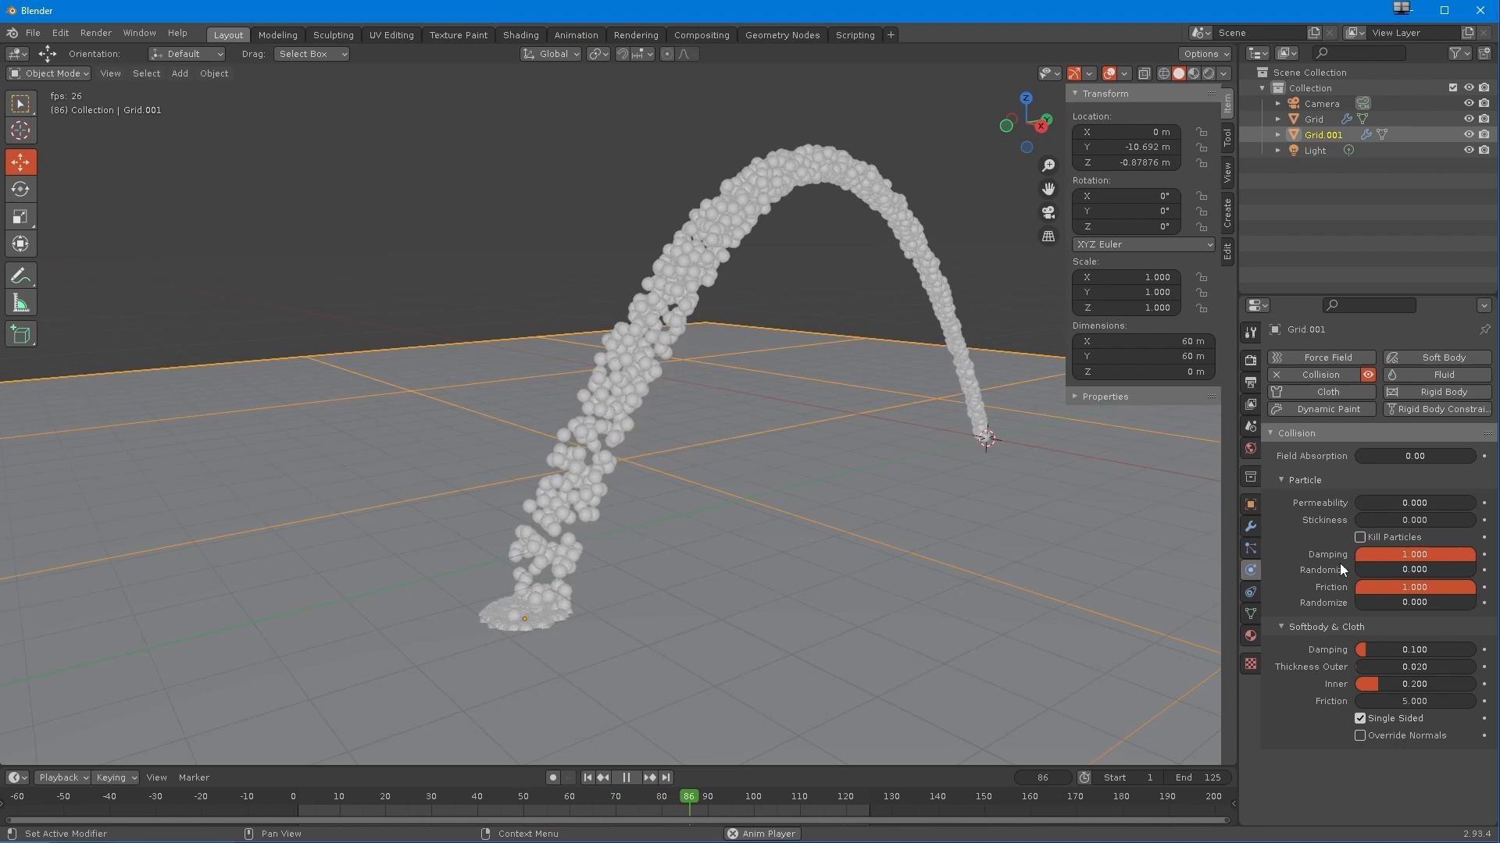
- Lower the large grid's particle collision Friction to about 0.231 and Damping to about 0.596
left_click_drag(1440, 584, 1342, 554)
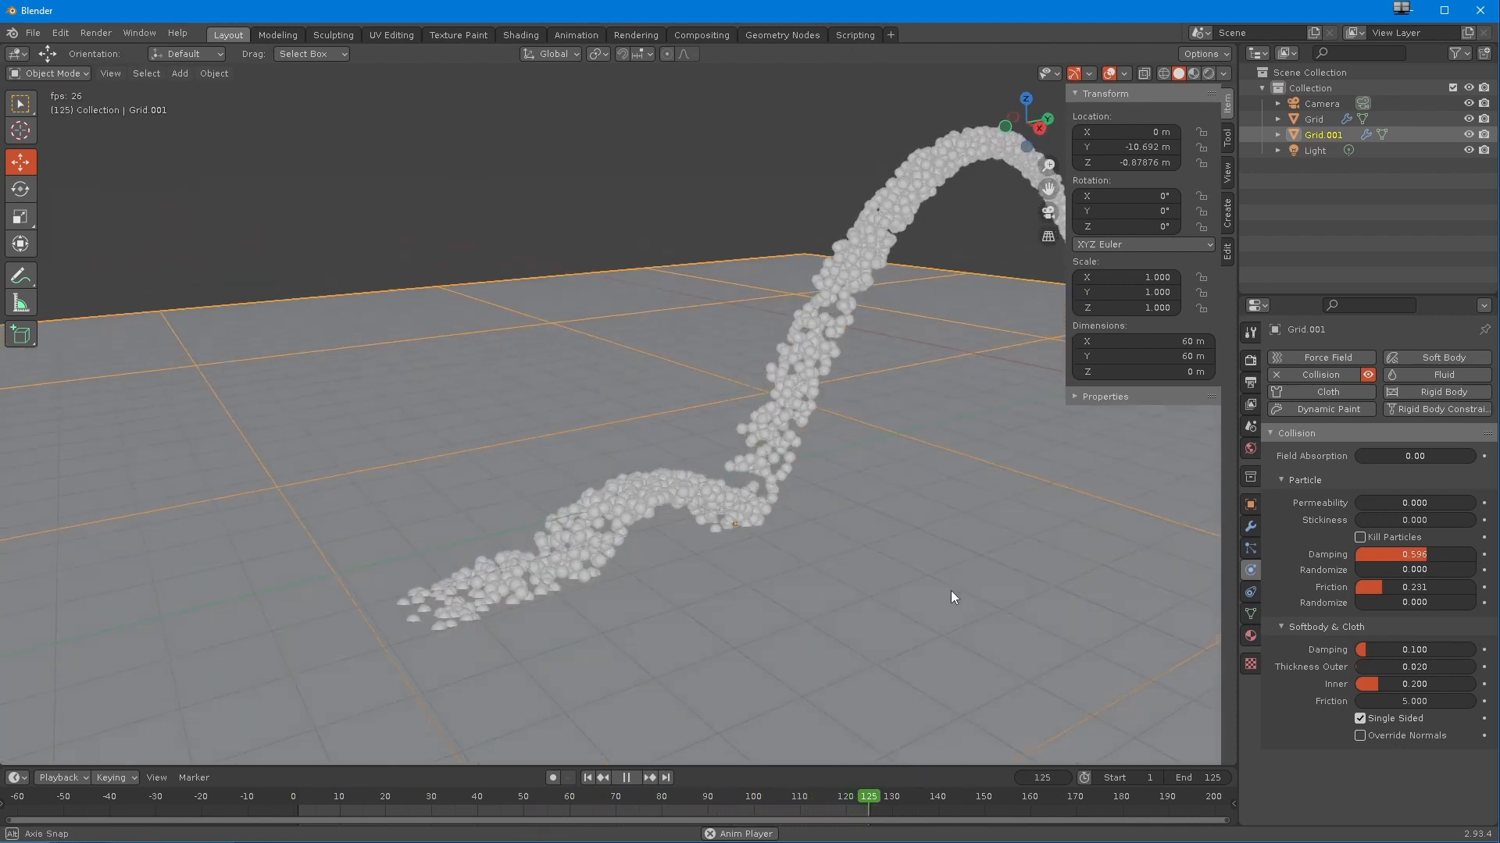
middle_click_drag(874, 585, 831, 594, "shift")
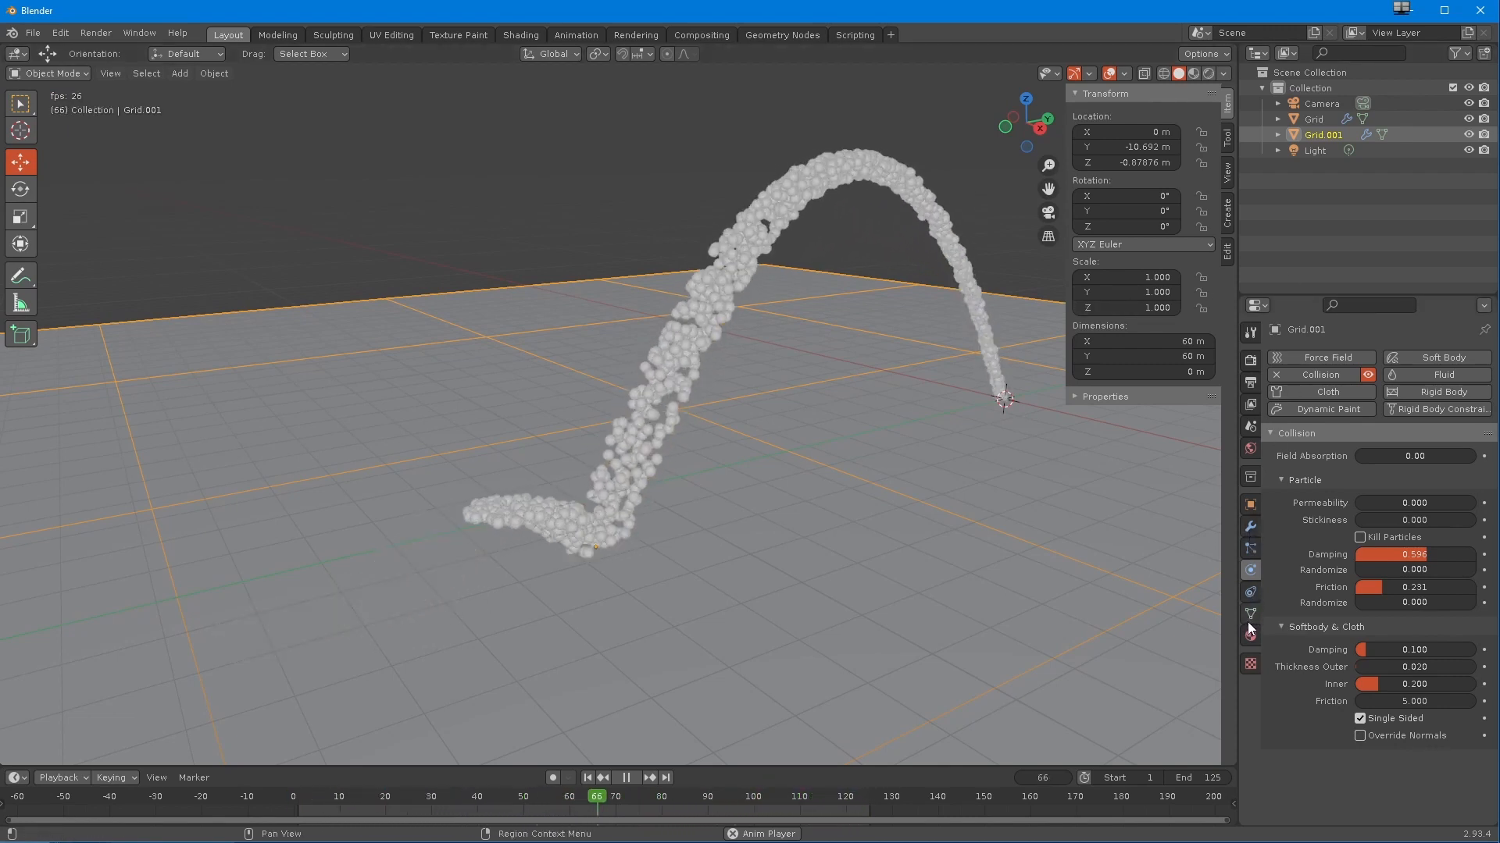
- Select the small emitter grid and set its particle system's Brownian force to 5
left_click(1251, 527)
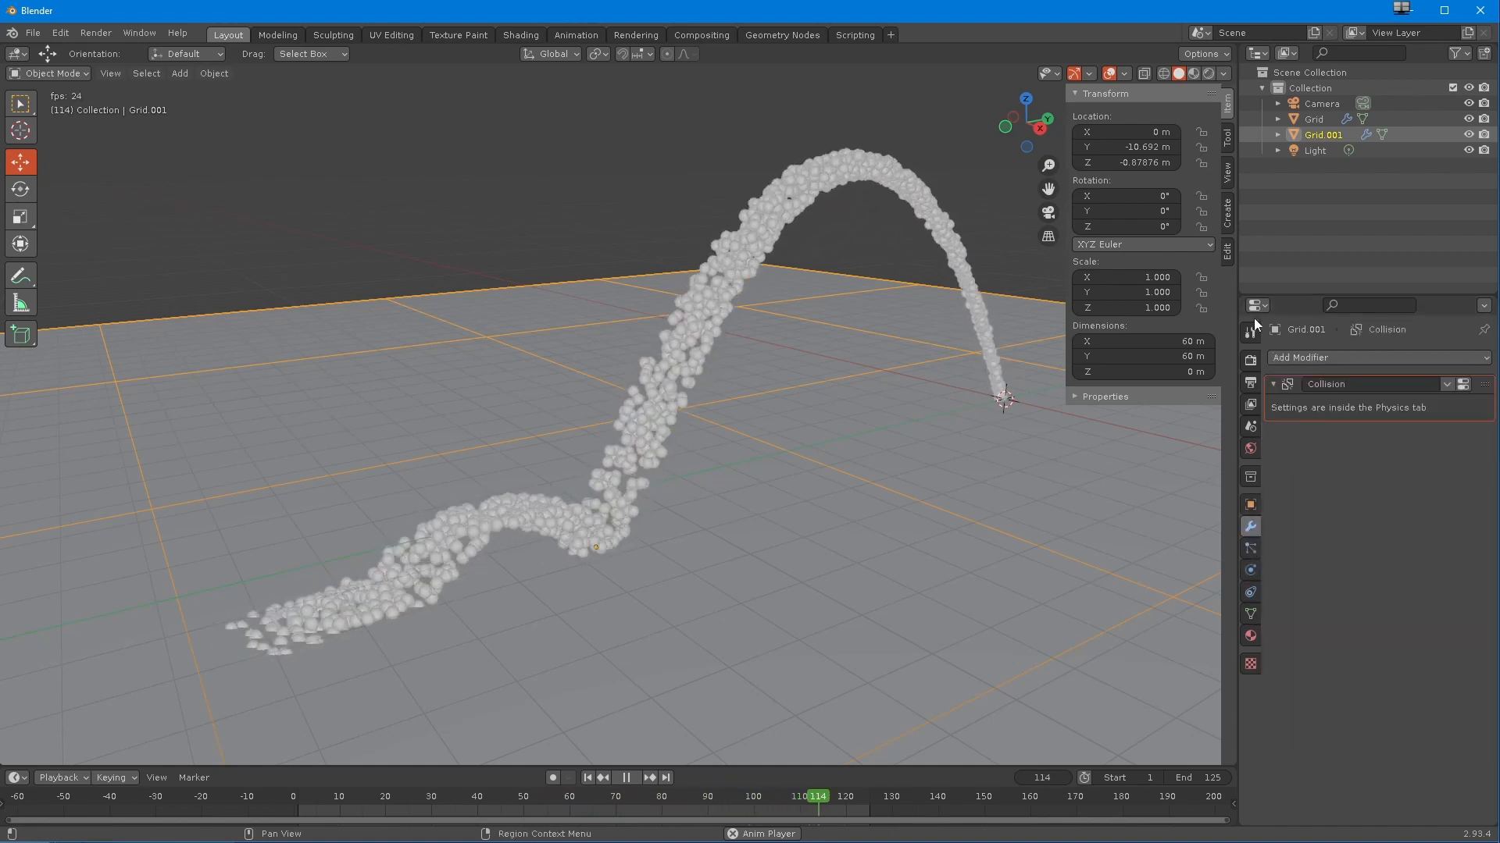
left_click(1319, 120)
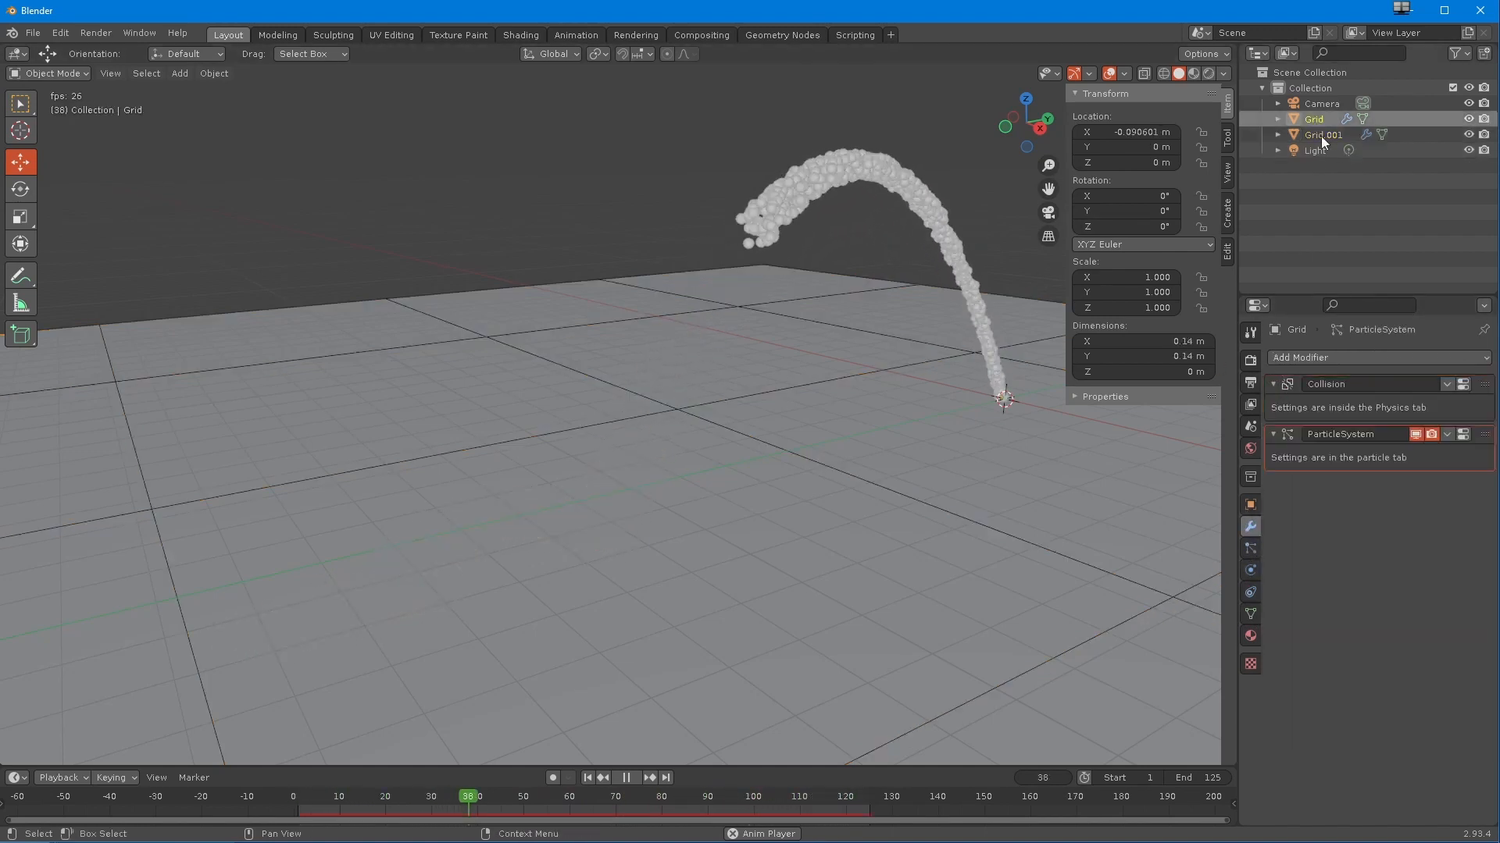
left_click(1251, 549)
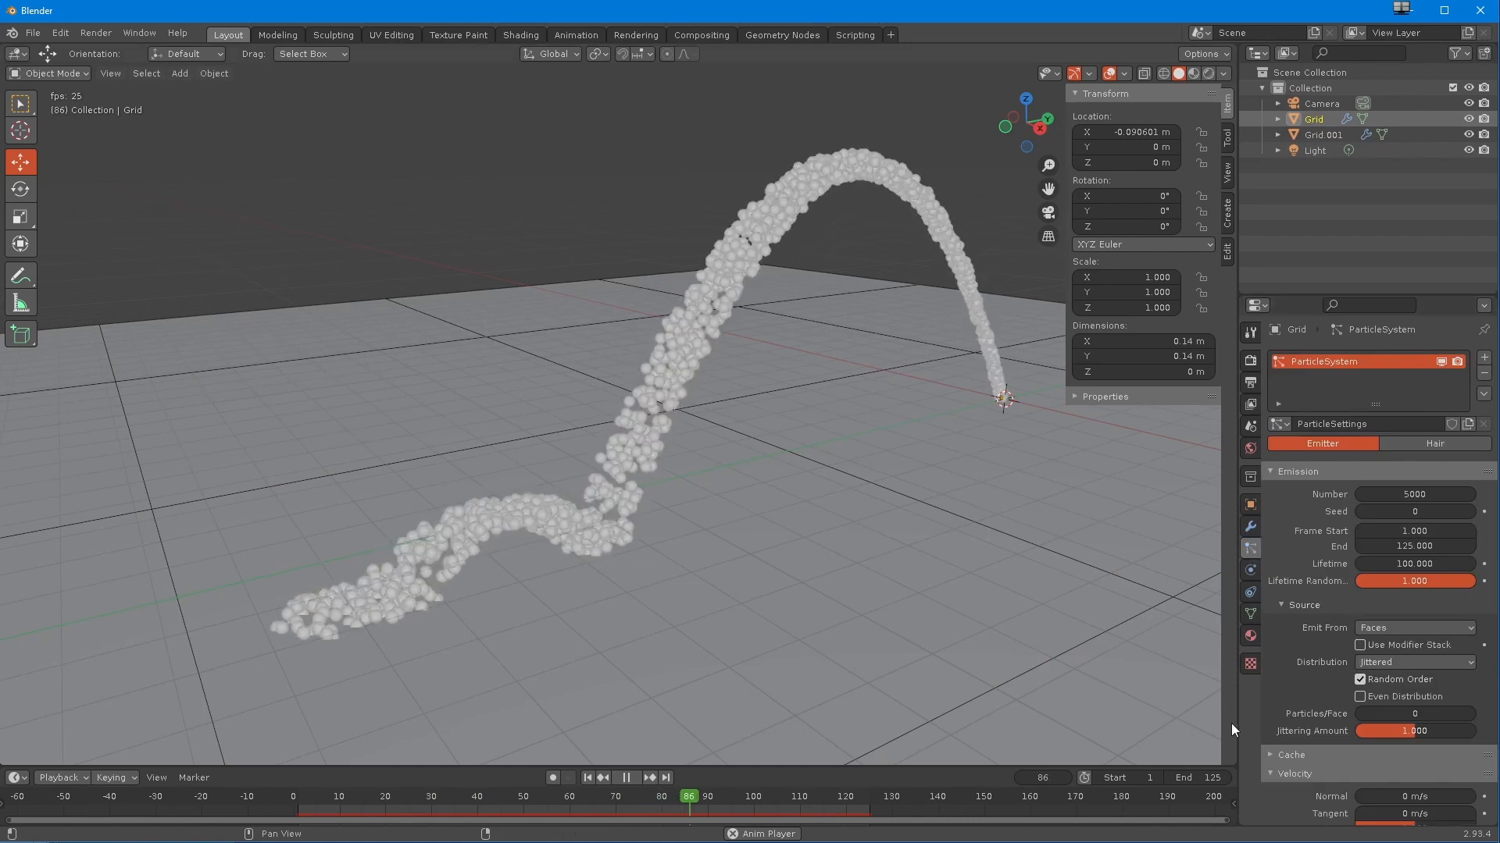
scroll(1296, 667, "down", 12)
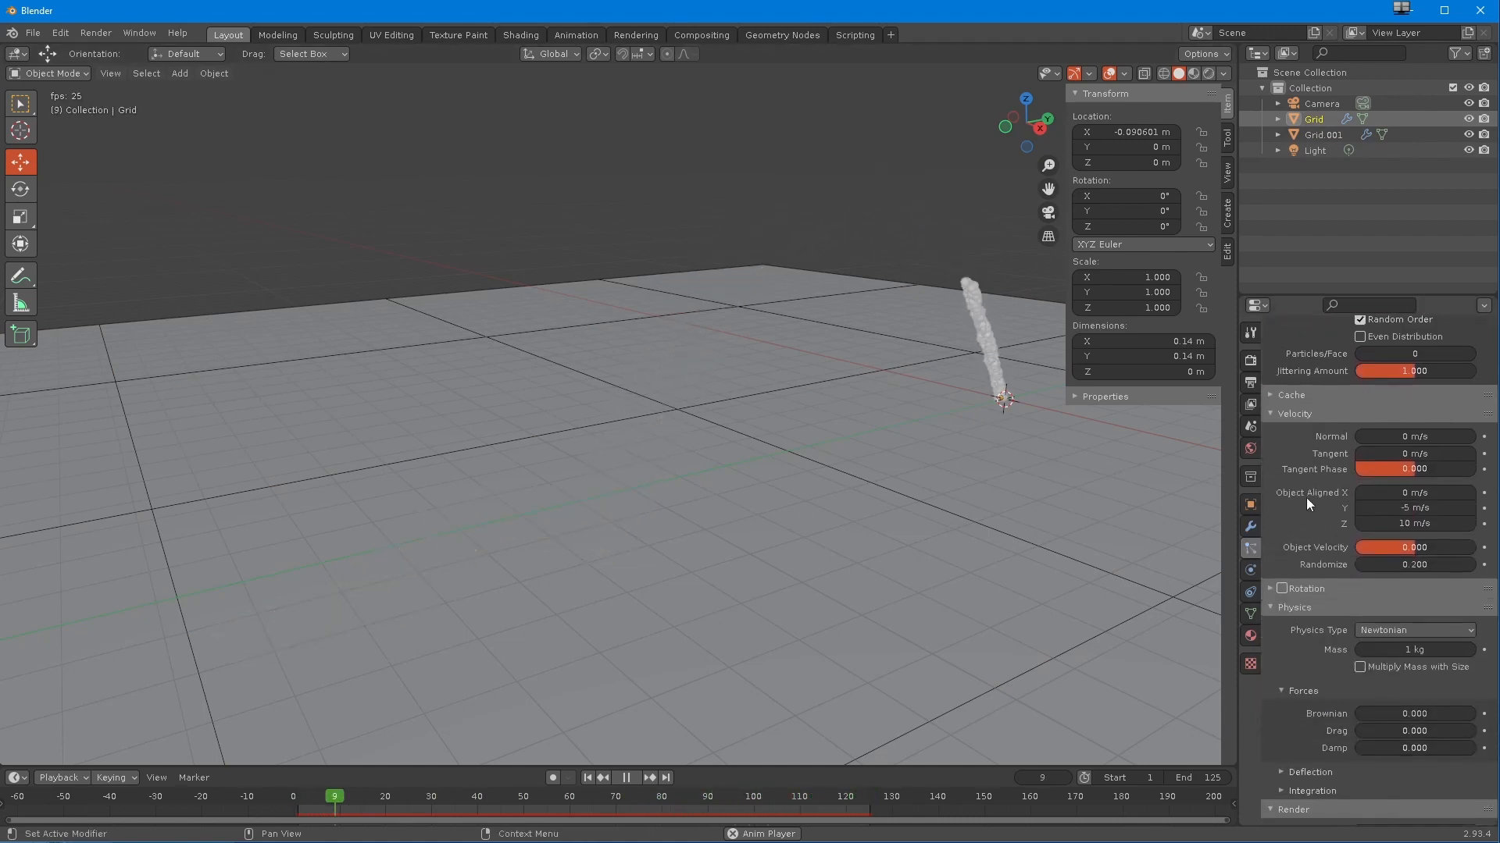
scroll(1315, 662, "down", 1)
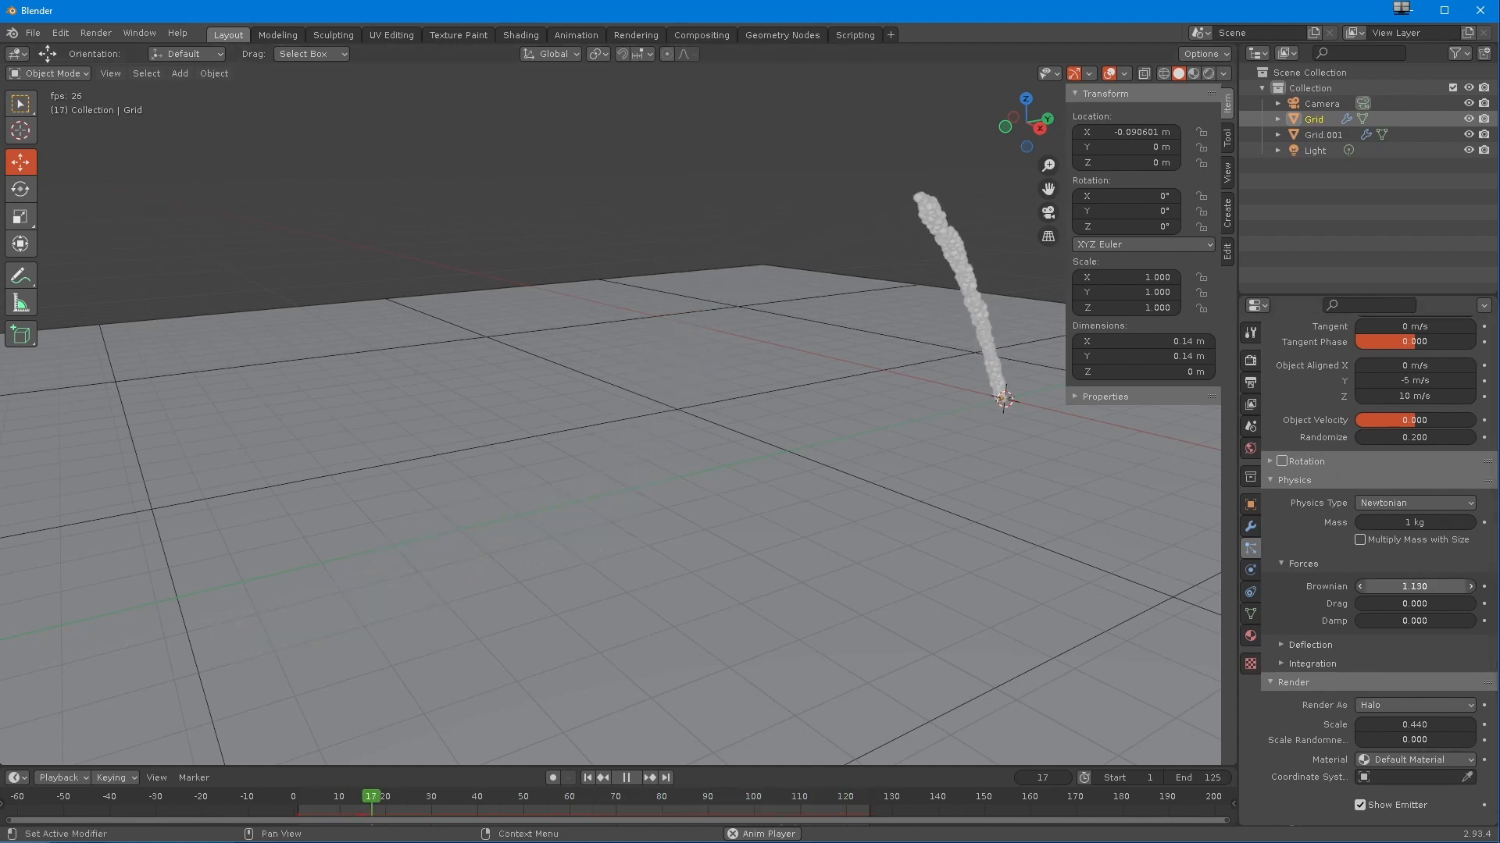
double_click(1398, 586)
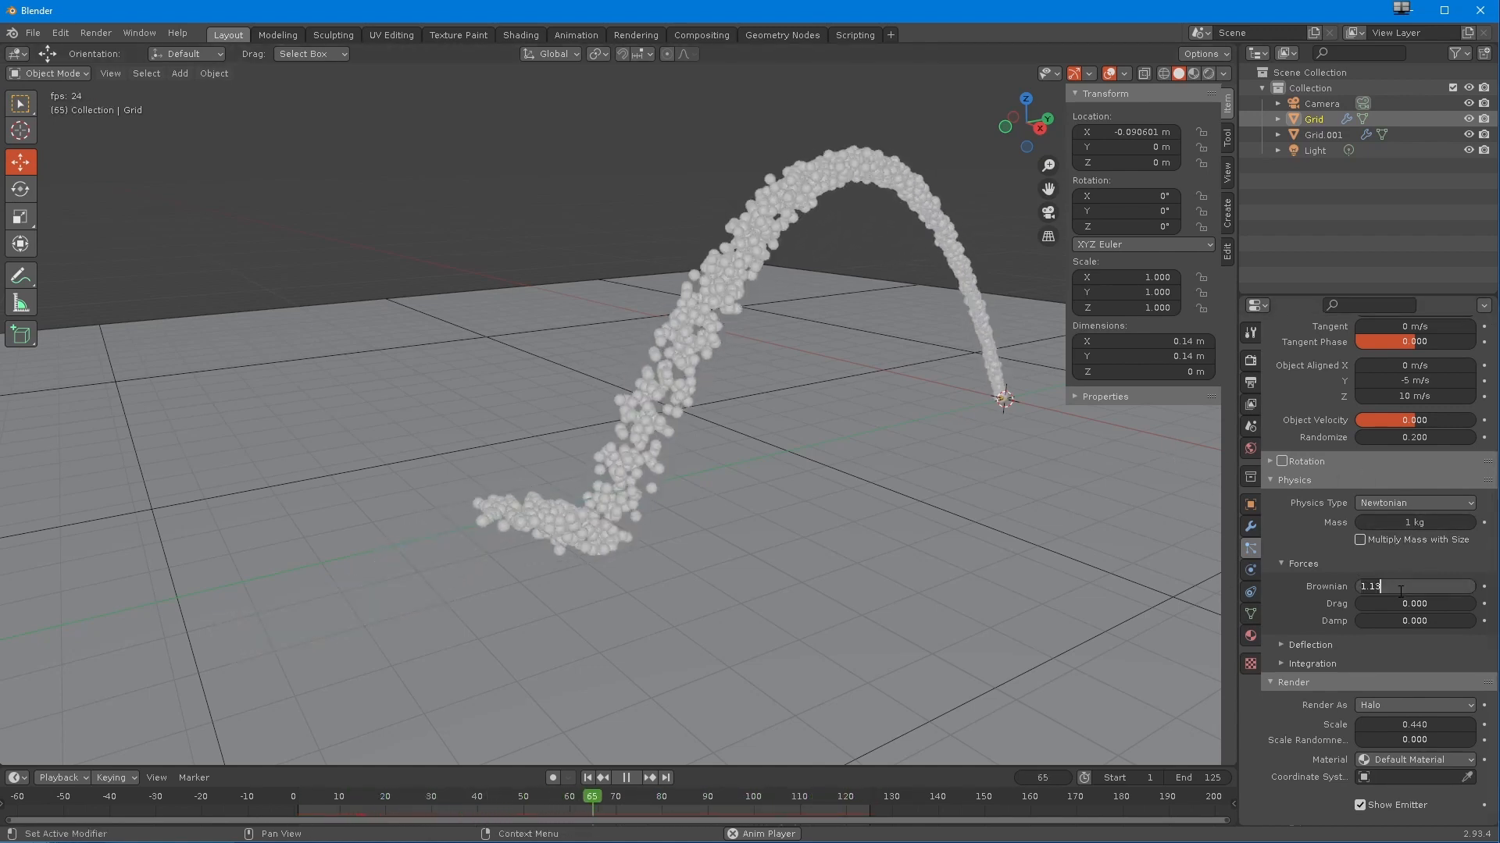
type("5")
key("Return")
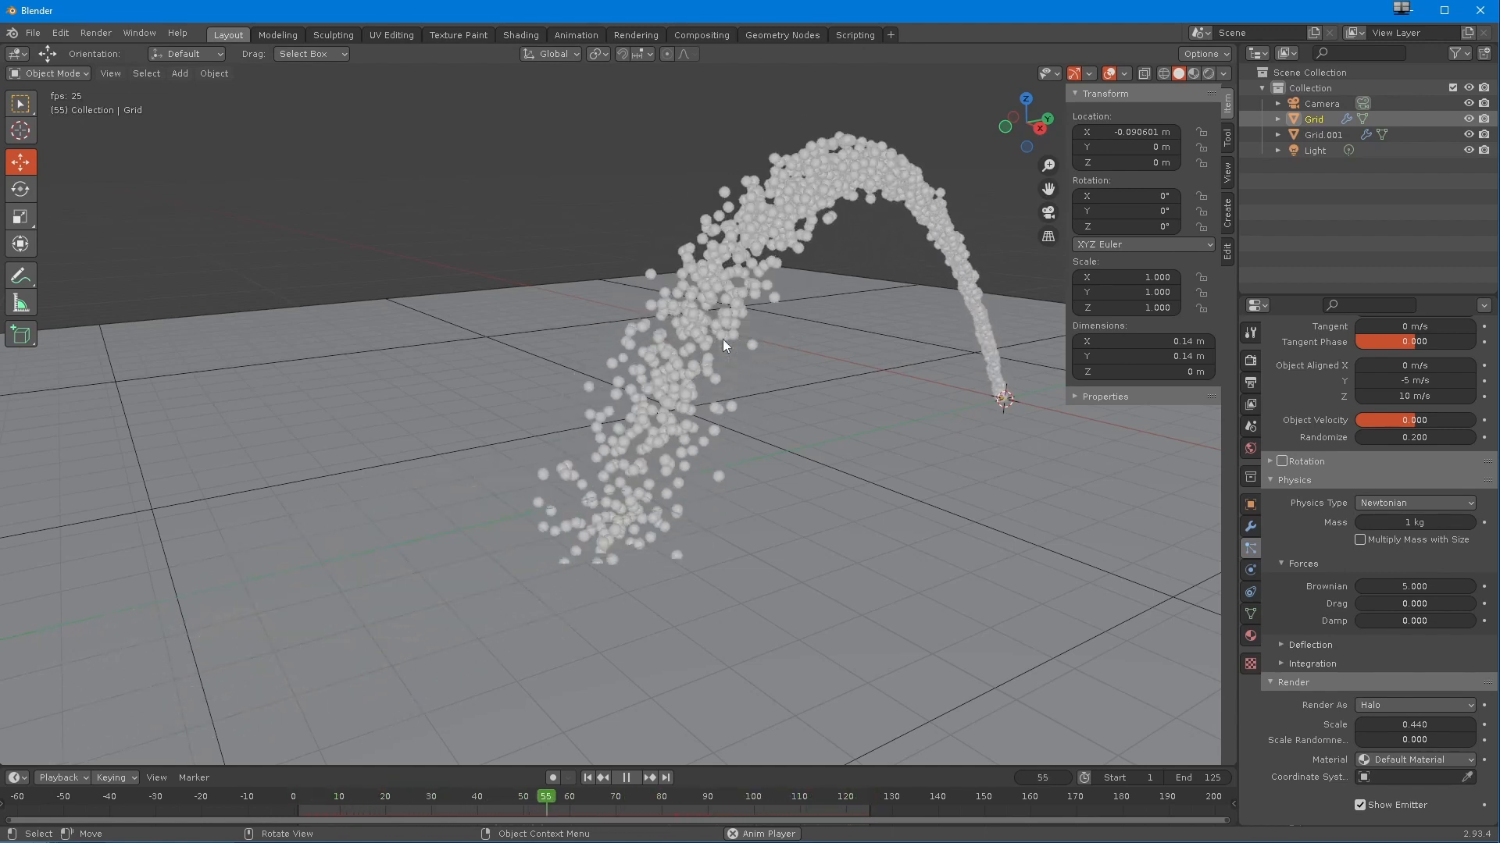
- Set the emitter particle system's Drag force to 1 and inspect the particle arc during playback
left_click(1394, 601)
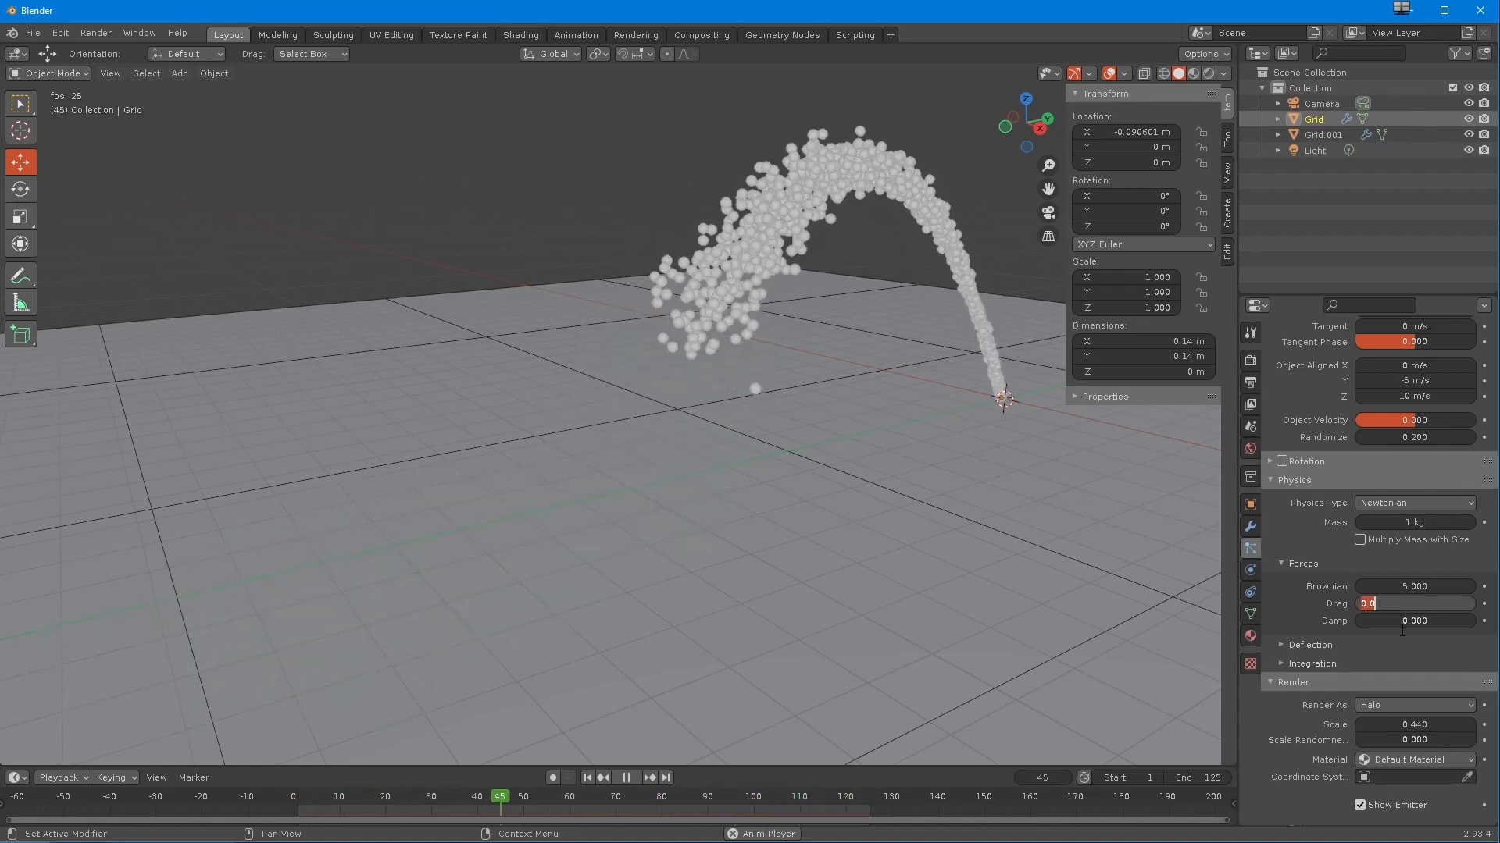
type("1")
key("Return")
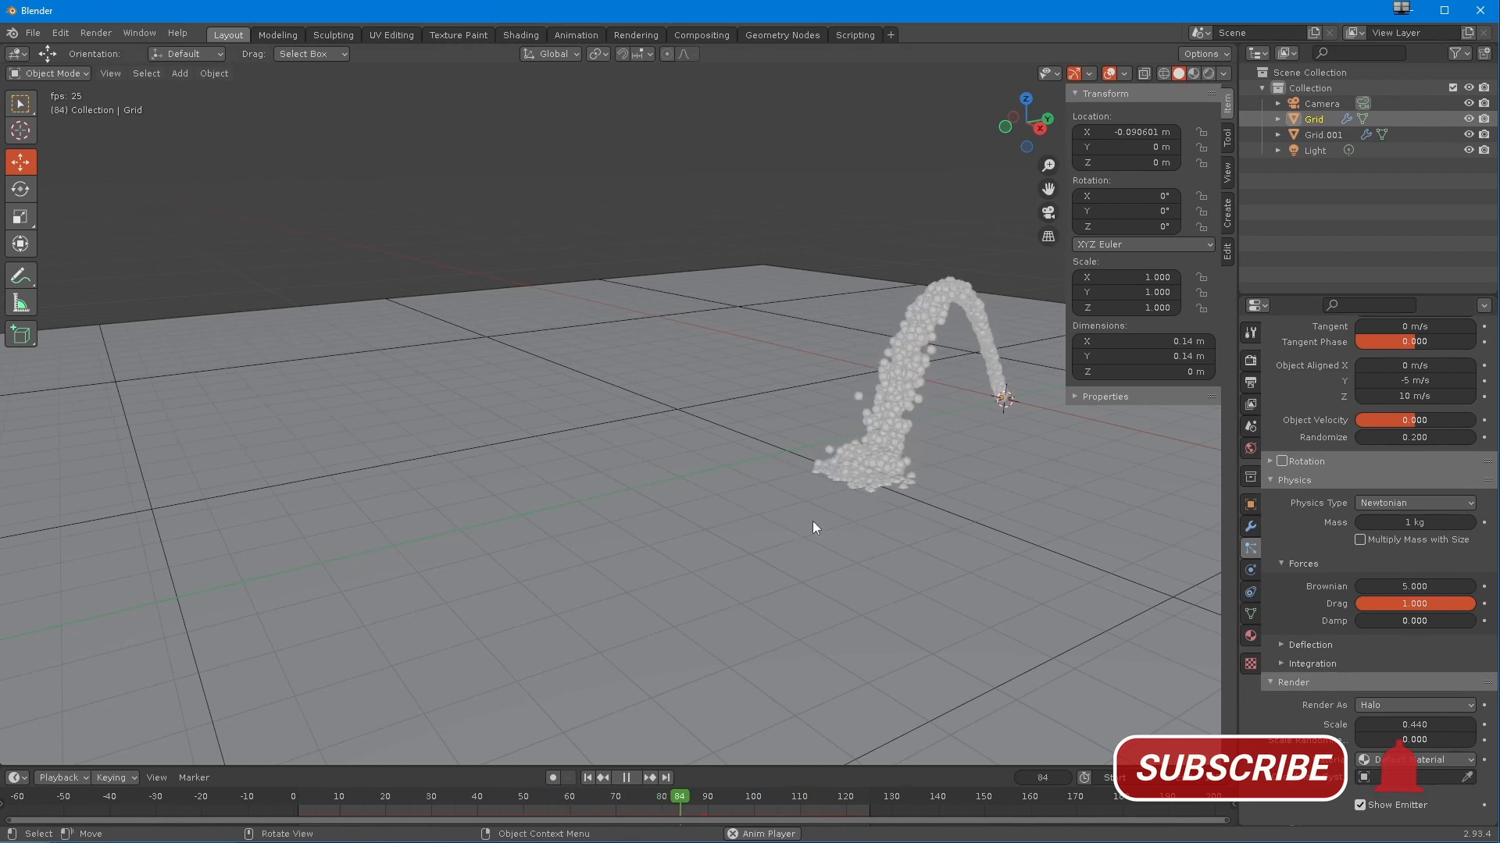
mouse_move(794, 505)
middle_mouse_down("ctrl")
mouse_move(760, 499)
mouse_move(790, 499)
mouse_move(748, 542)
mouse_move(958, 565)
middle_mouse_up("ctrl")
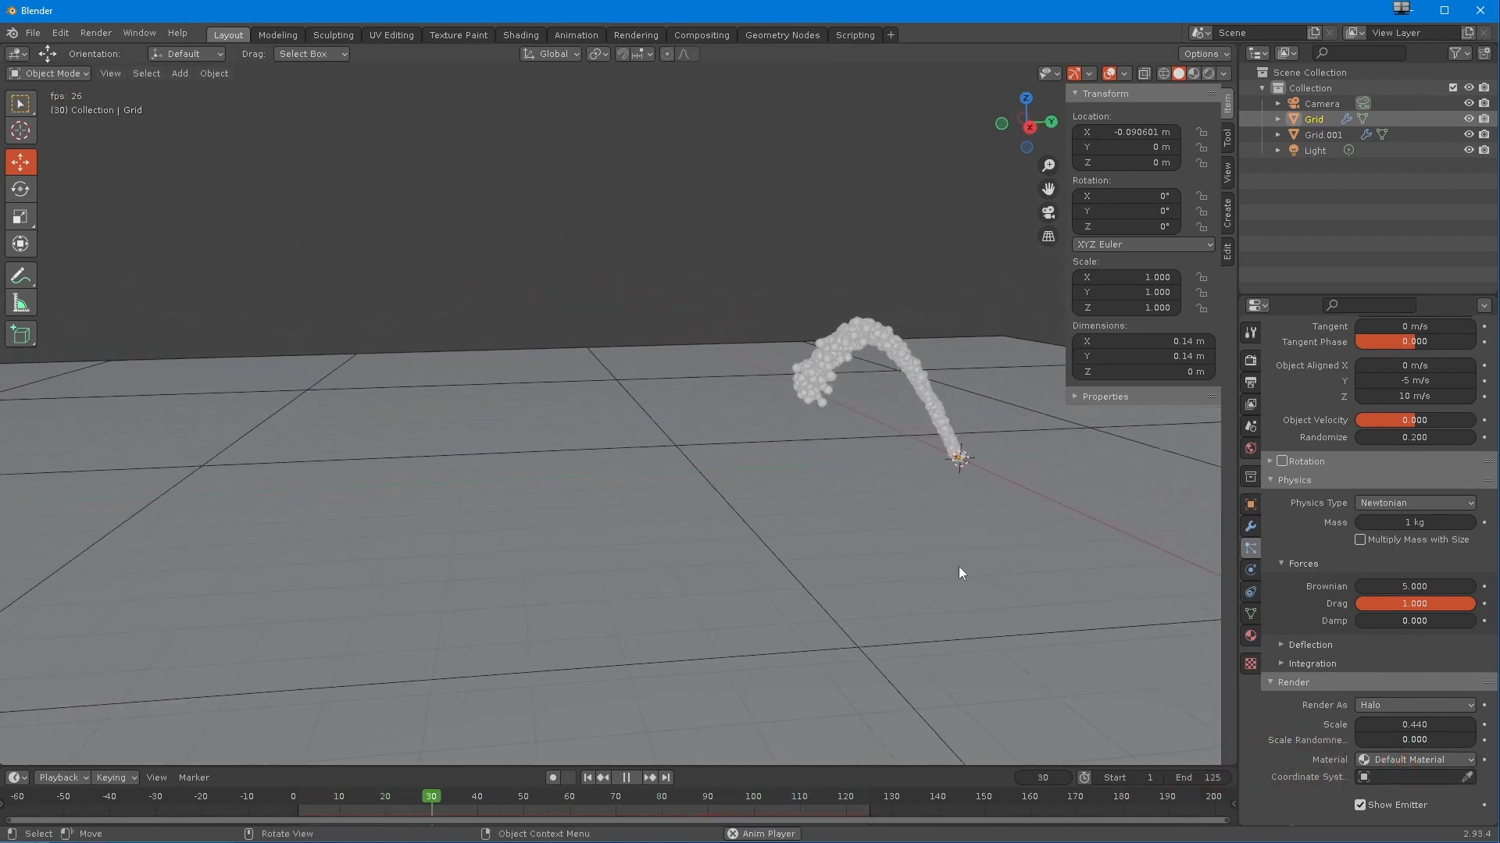
- Set the emitter particle system's Drag force to 0 and Damp to 1, and watch the particle arc during playback
left_click(1391, 602)
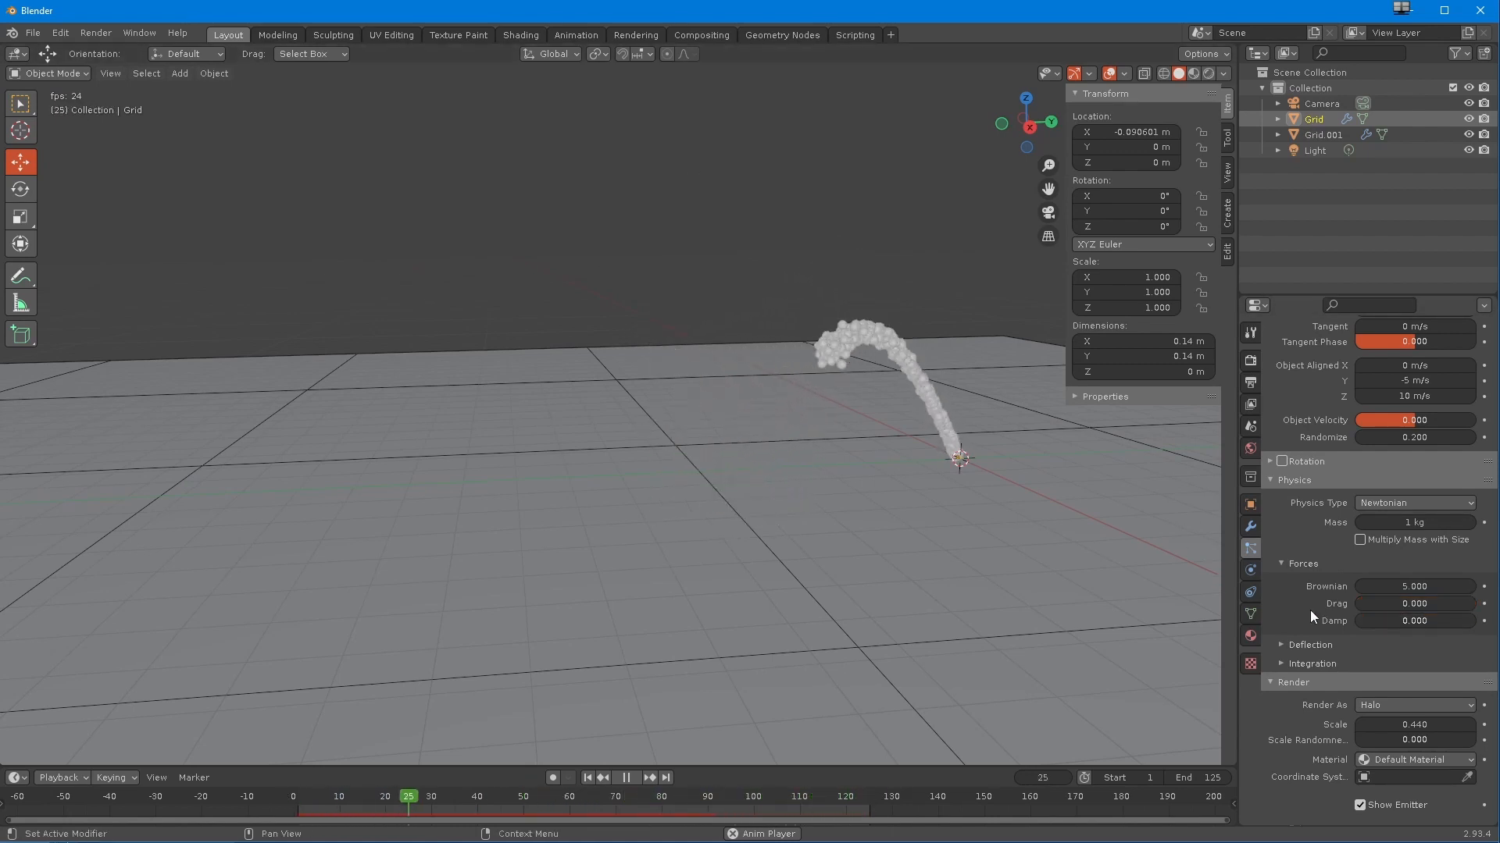
left_click(1390, 624)
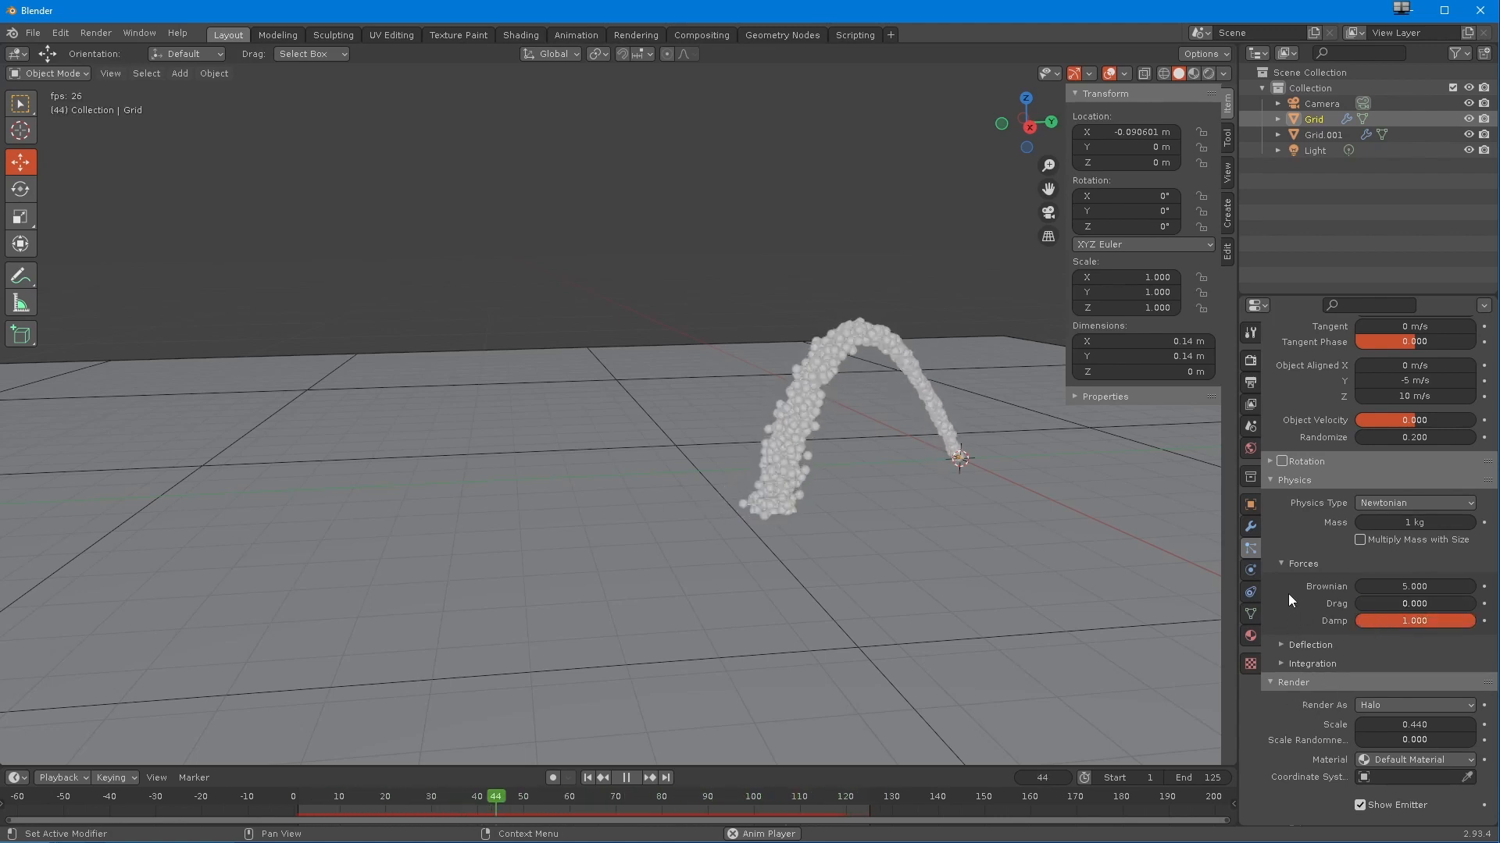
middle_click_drag(991, 554, 920, 537)
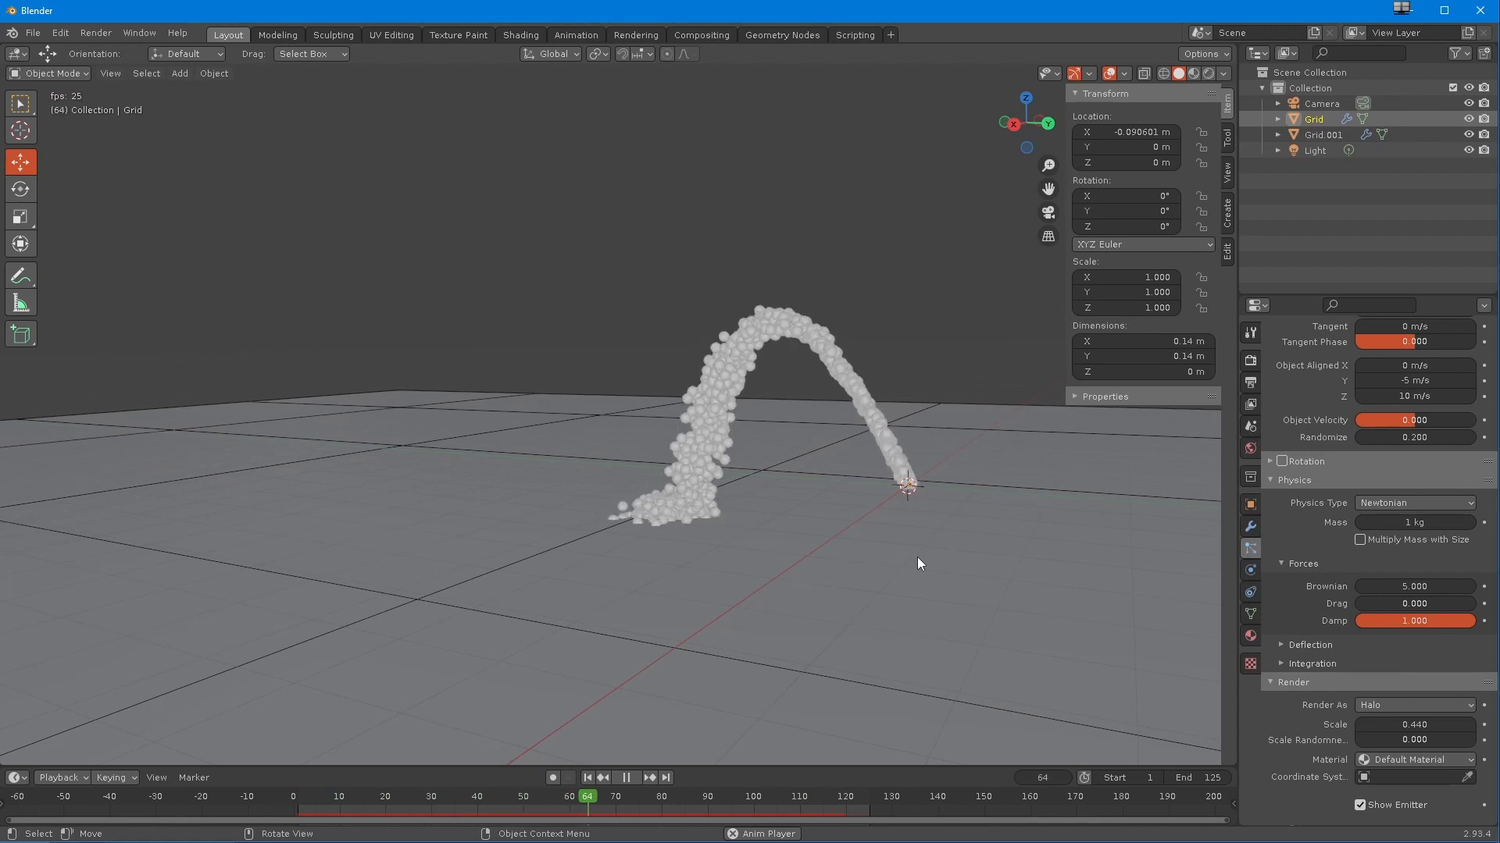
middle_click_drag(919, 559, 967, 568)
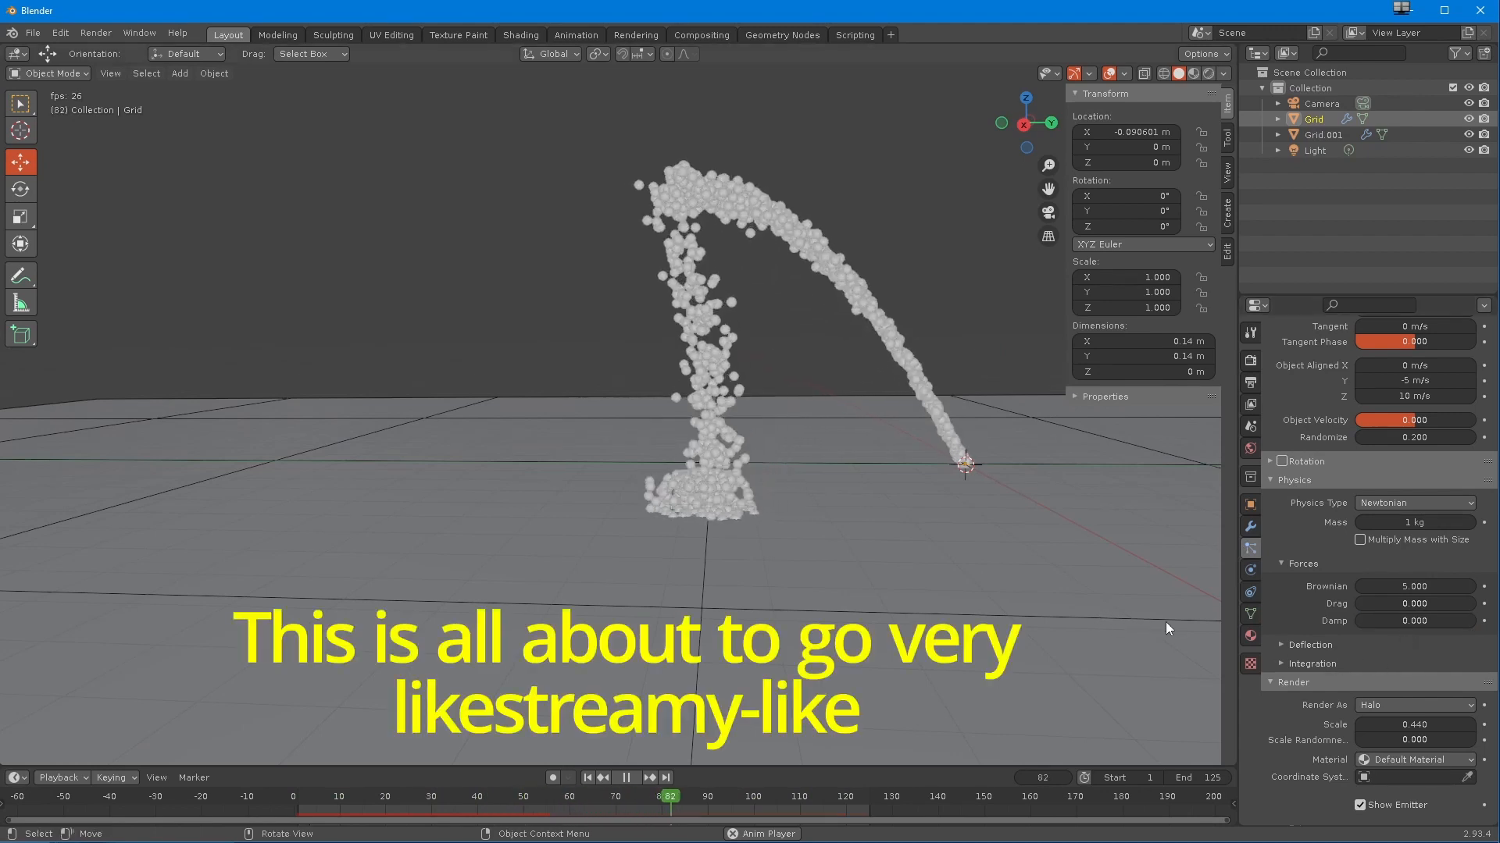
- Set the emitter particle system's Drag force to 1, stop playback and scrub the timeline to inspect the particle arc
left_click(1380, 608)
type("1")
key("Return")
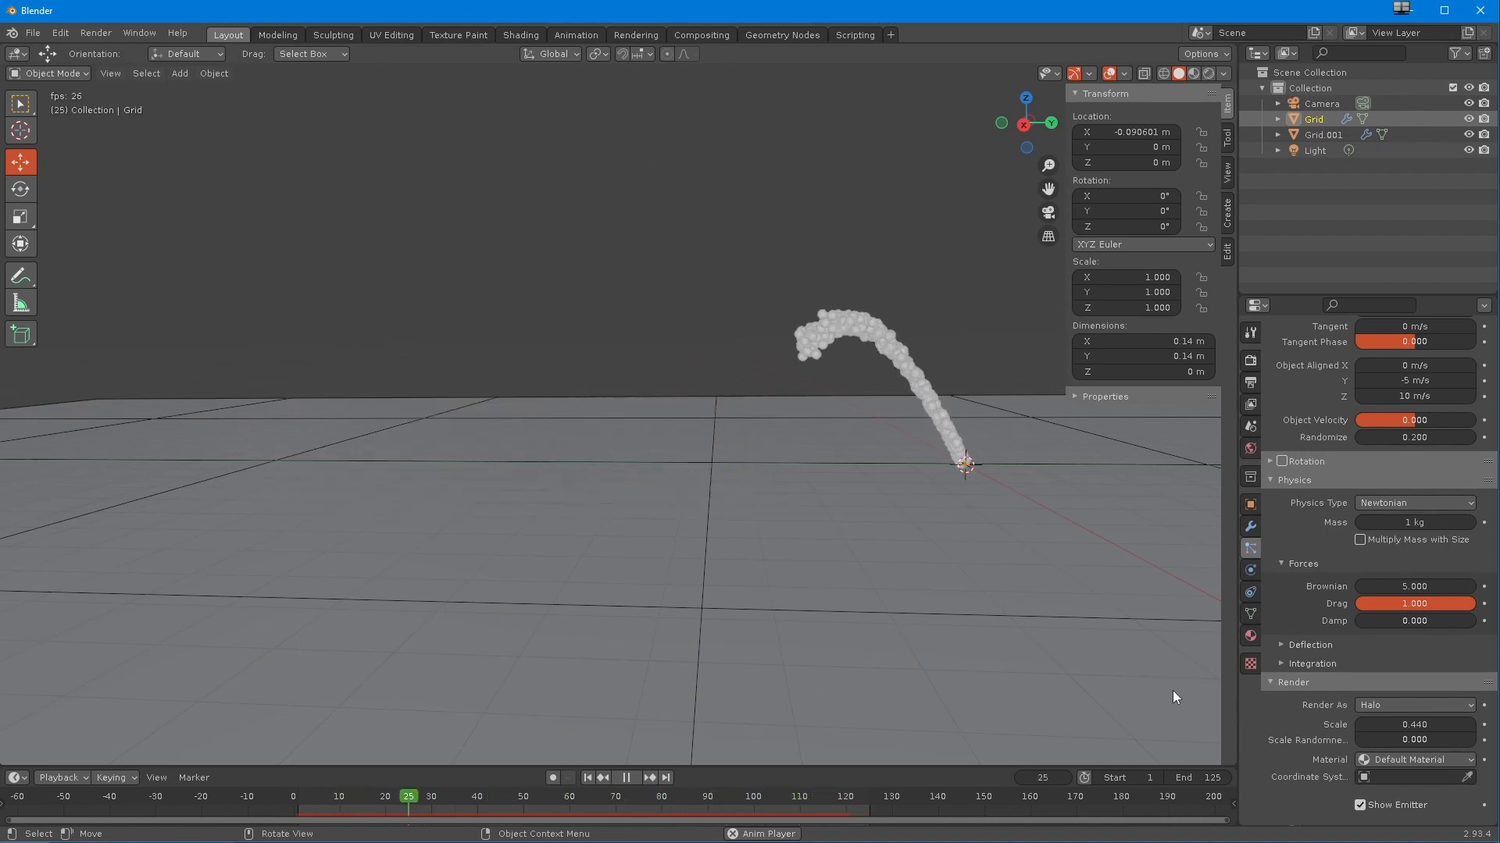
left_click(626, 778)
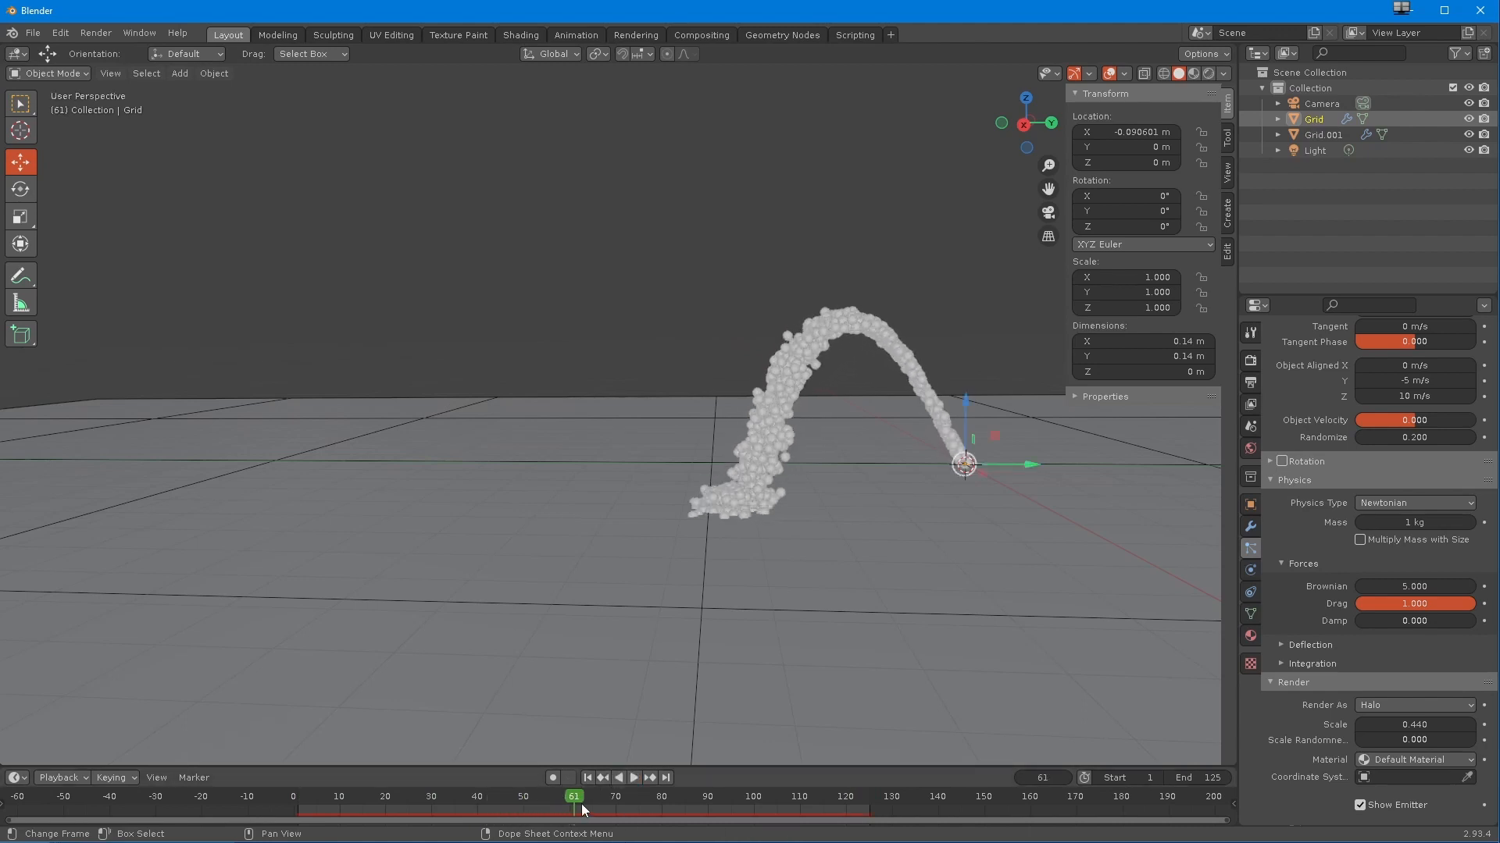
left_click_drag(594, 798, 476, 806)
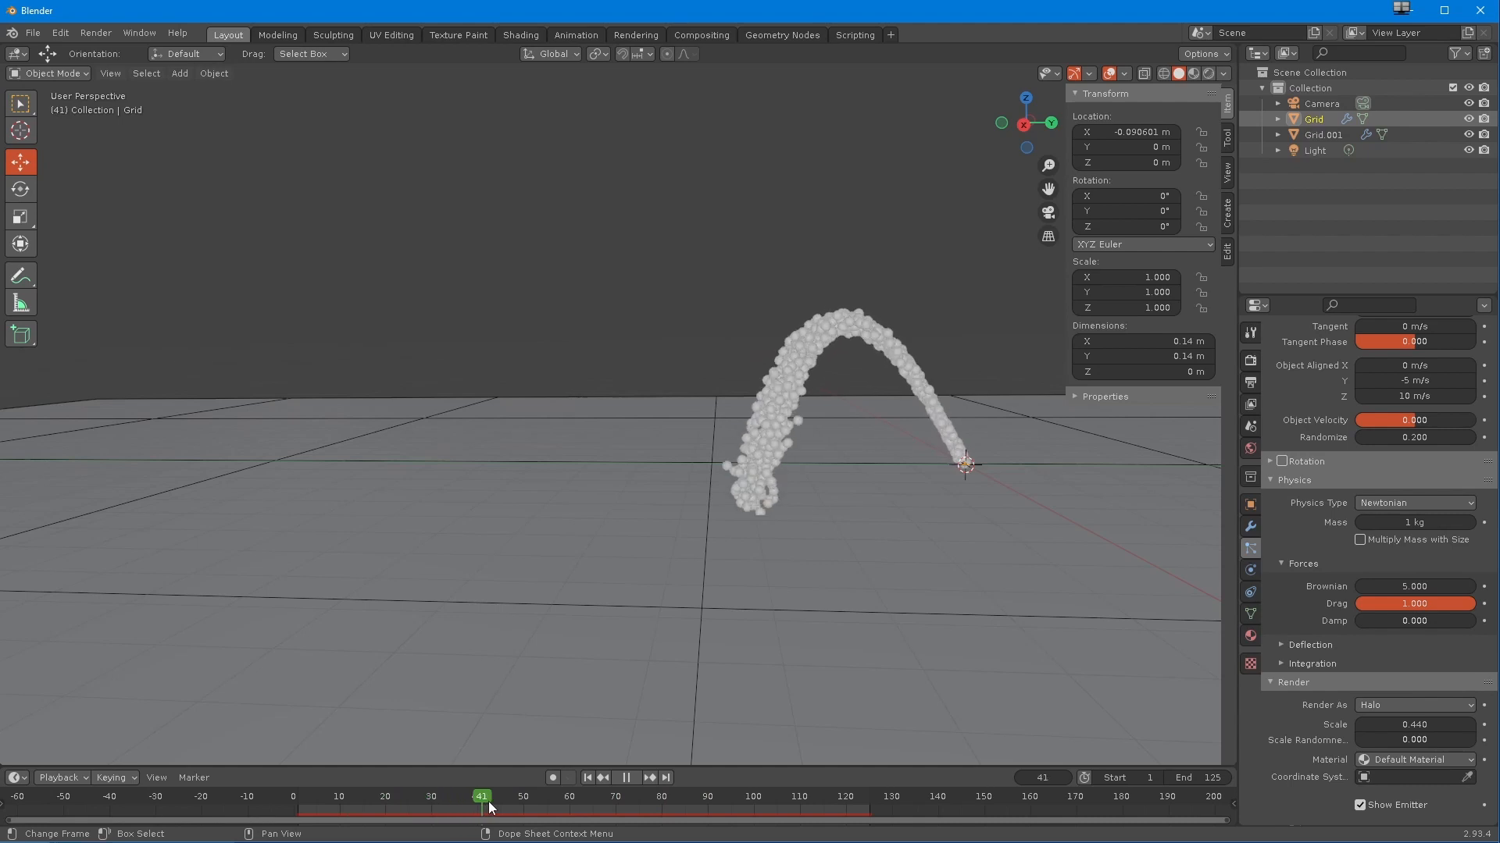
left_click_drag(577, 801, 490, 791)
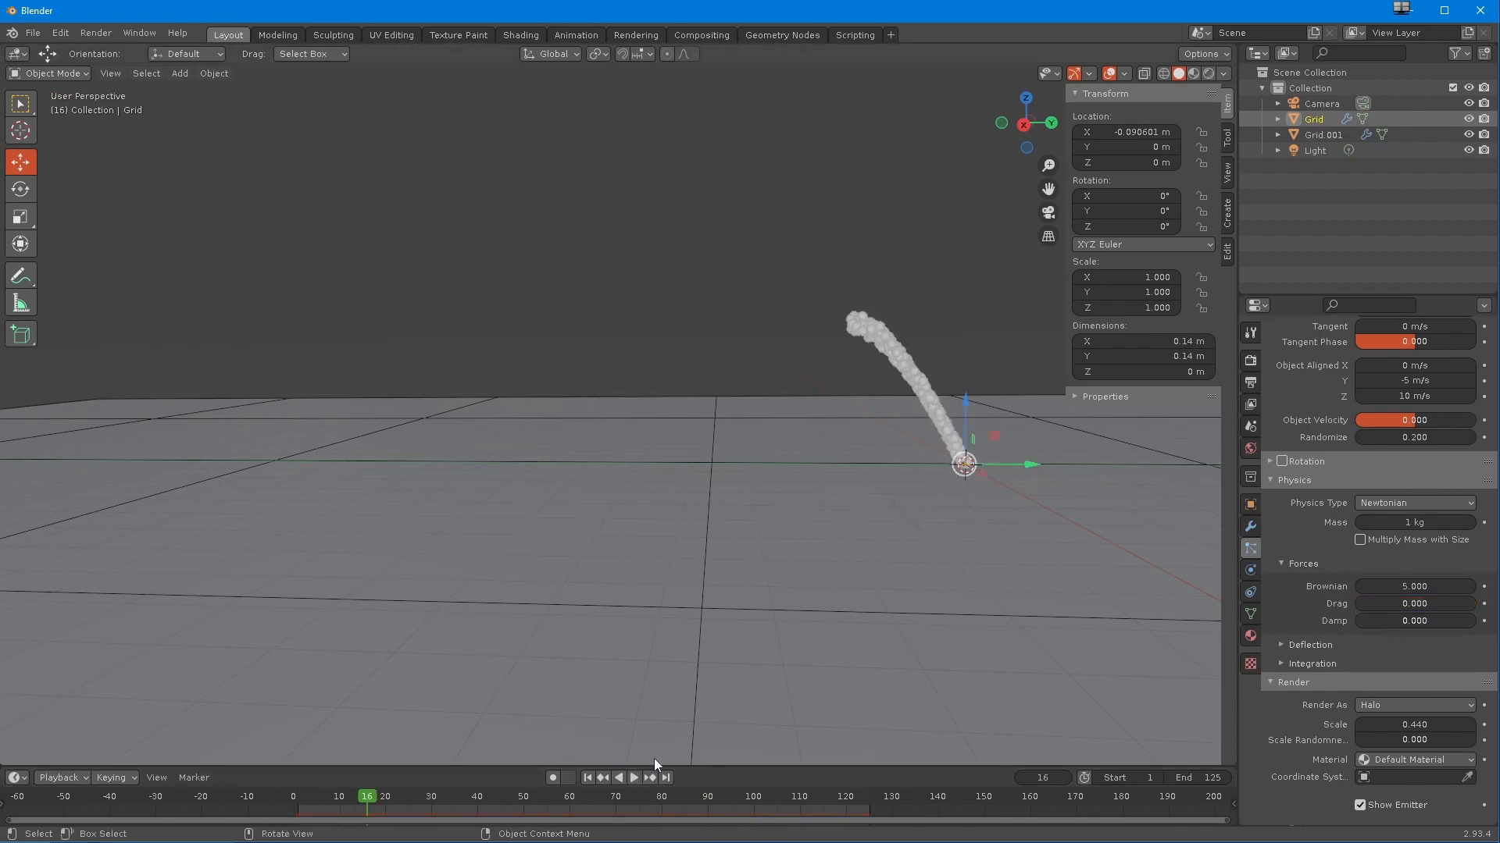
- Play the simulation with Drag at 0, and replay it from the first frame with Drag set to 1 for comparison
left_click(634, 779)
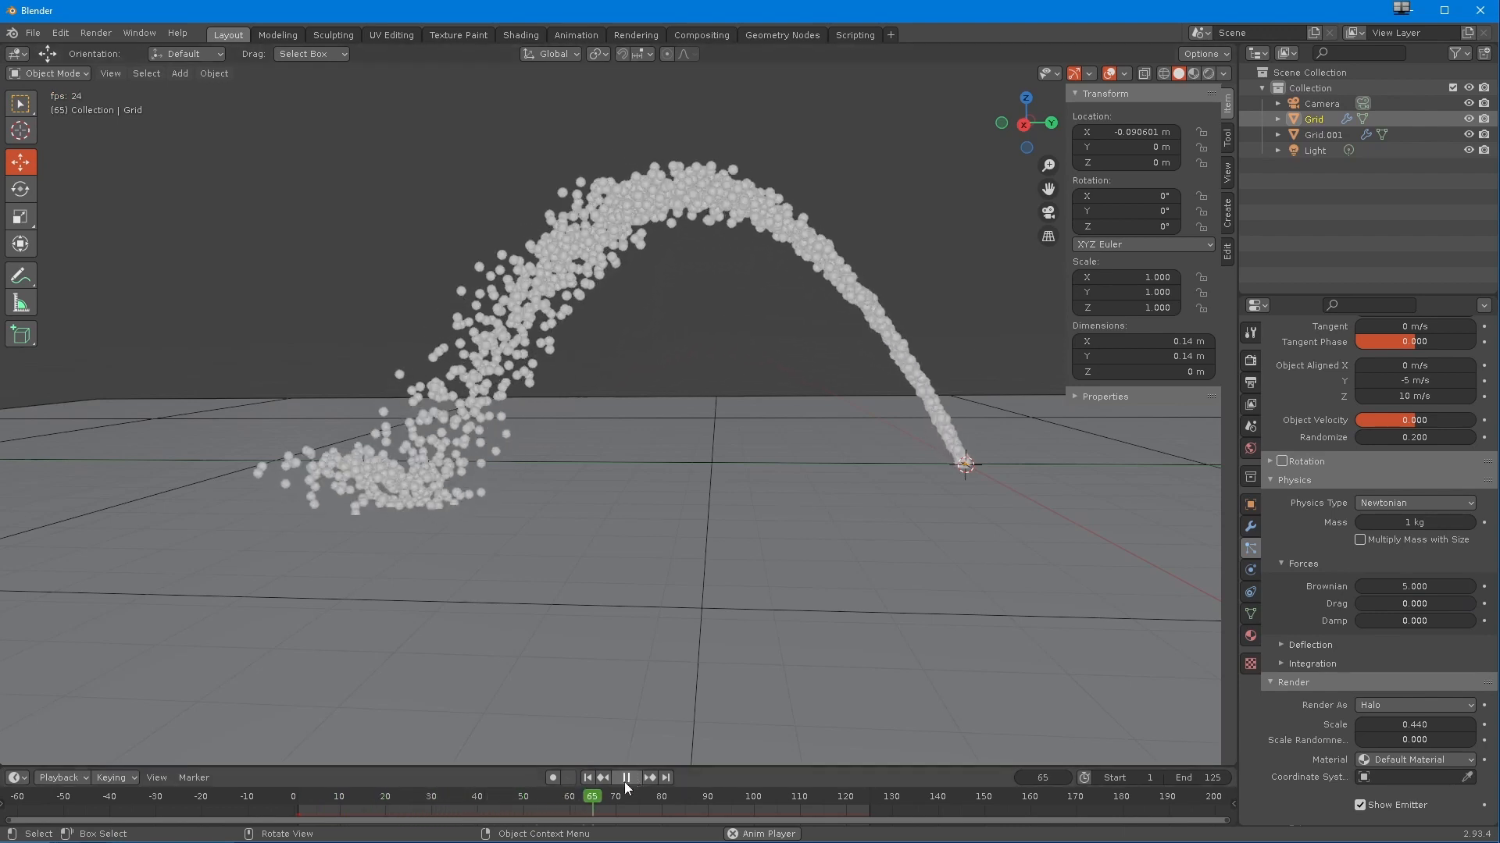
left_click(625, 779)
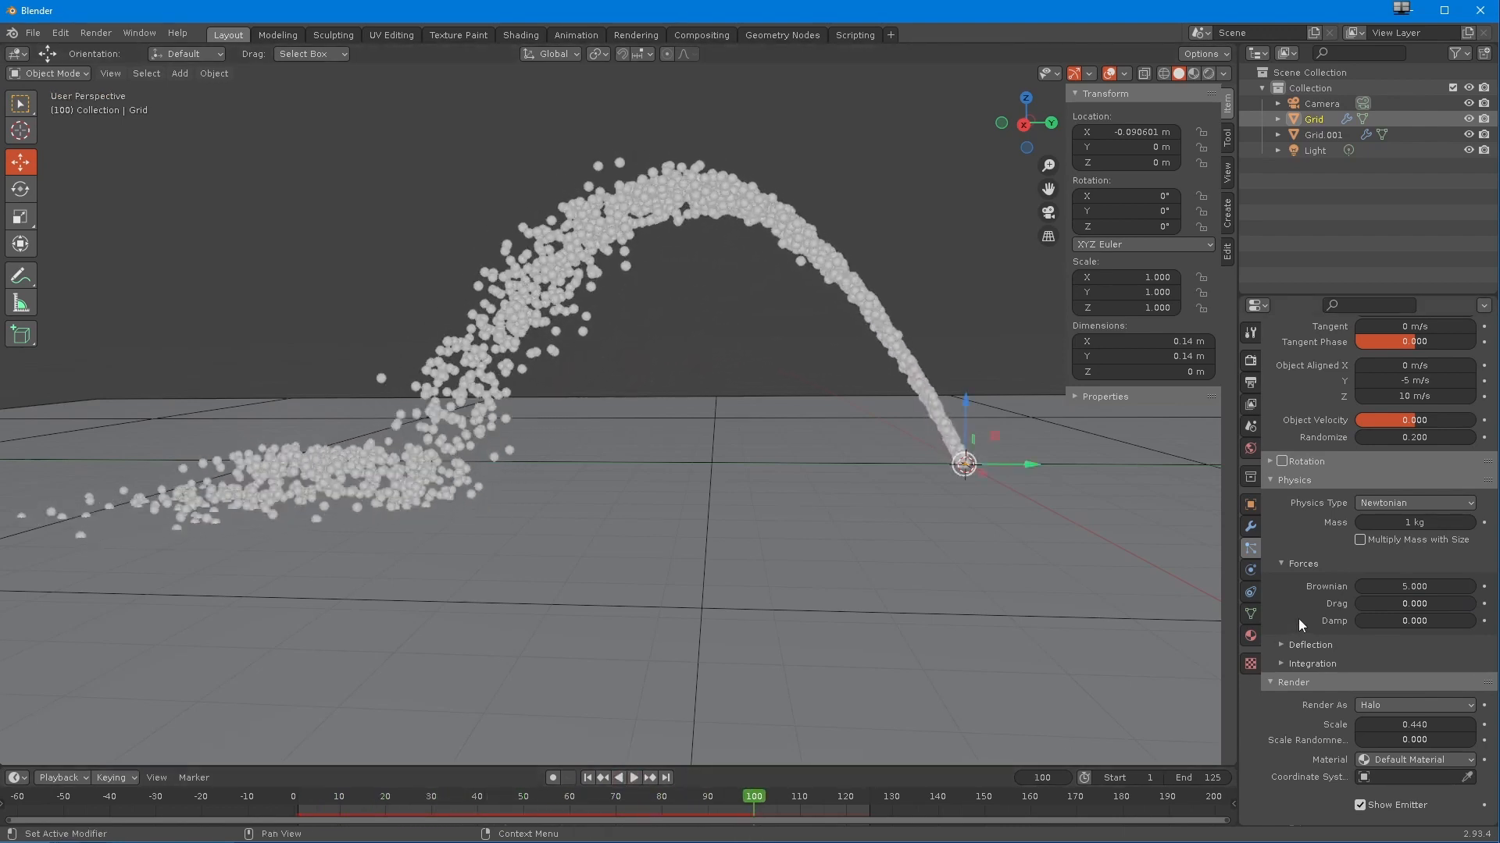
type("1")
key("Return")
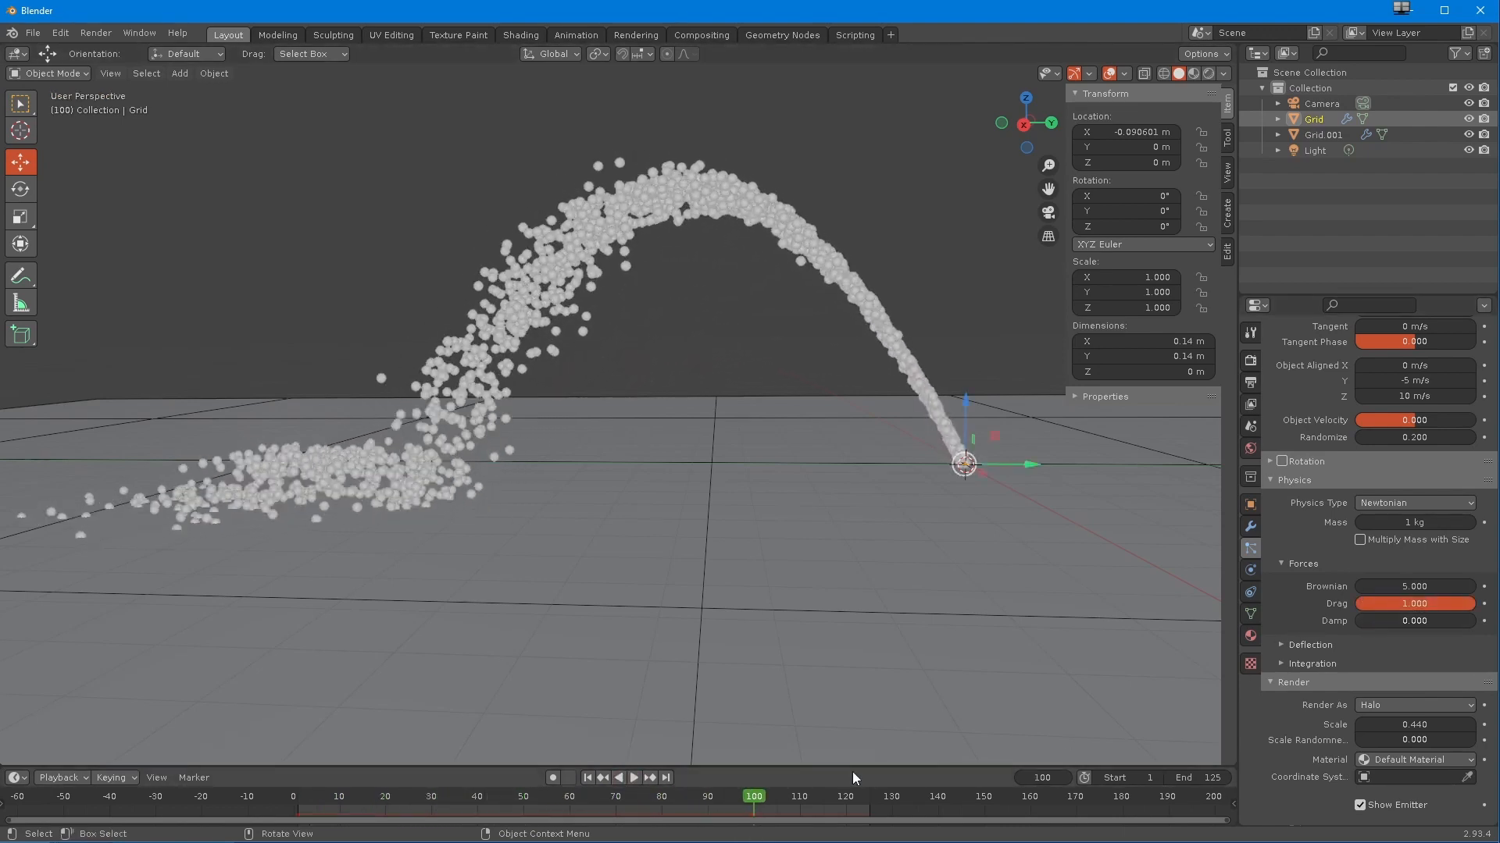
left_click(587, 778)
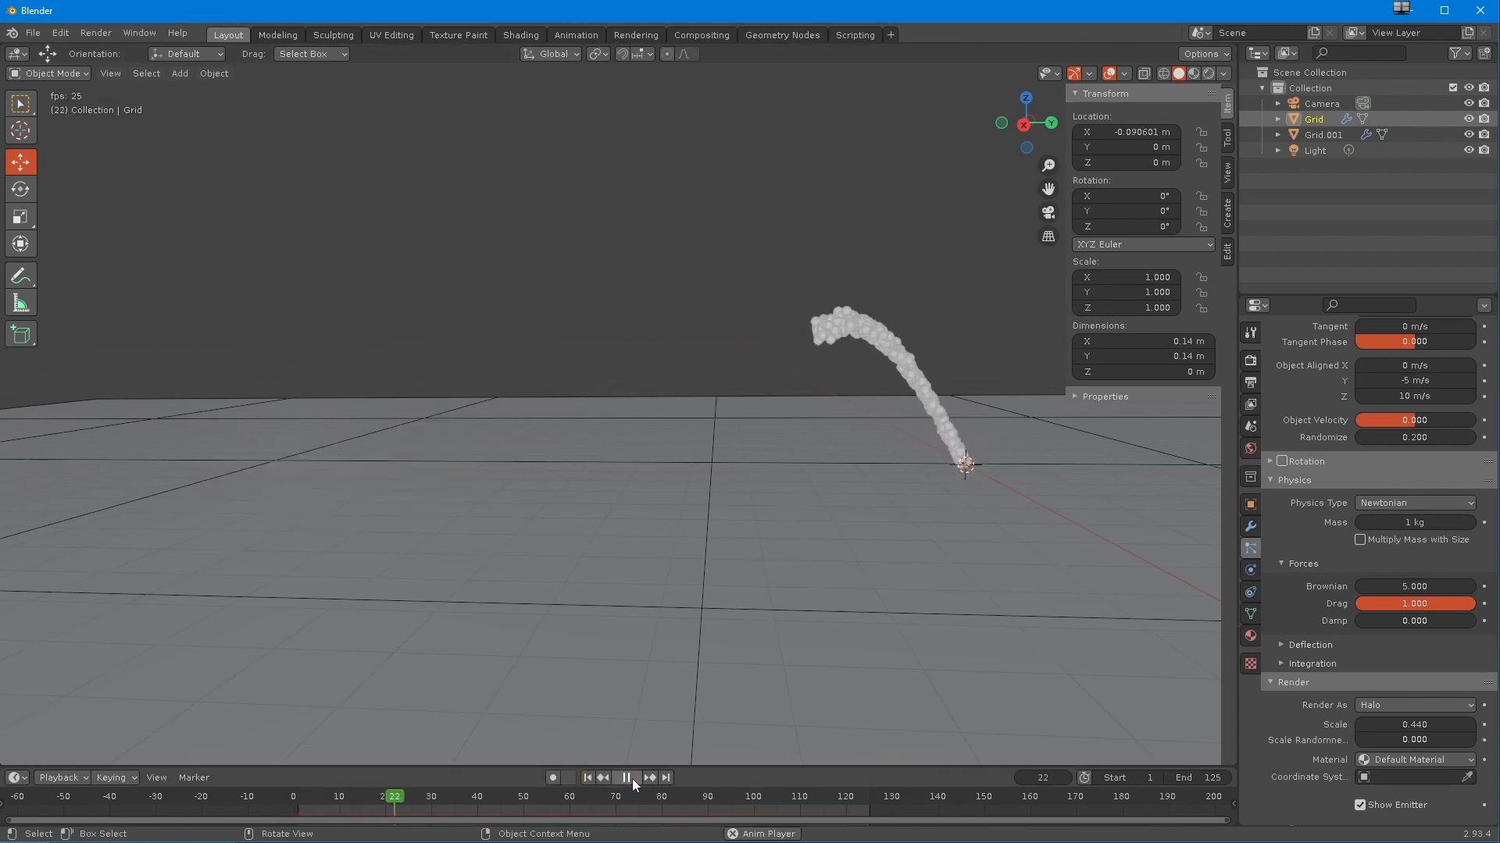
left_click(626, 778)
- With Drag at 0, try Damp values of 1, 0.2 and 0.1 on the emitter particle system, playing the simulation for each
left_click_drag(1386, 621, 1453, 620)
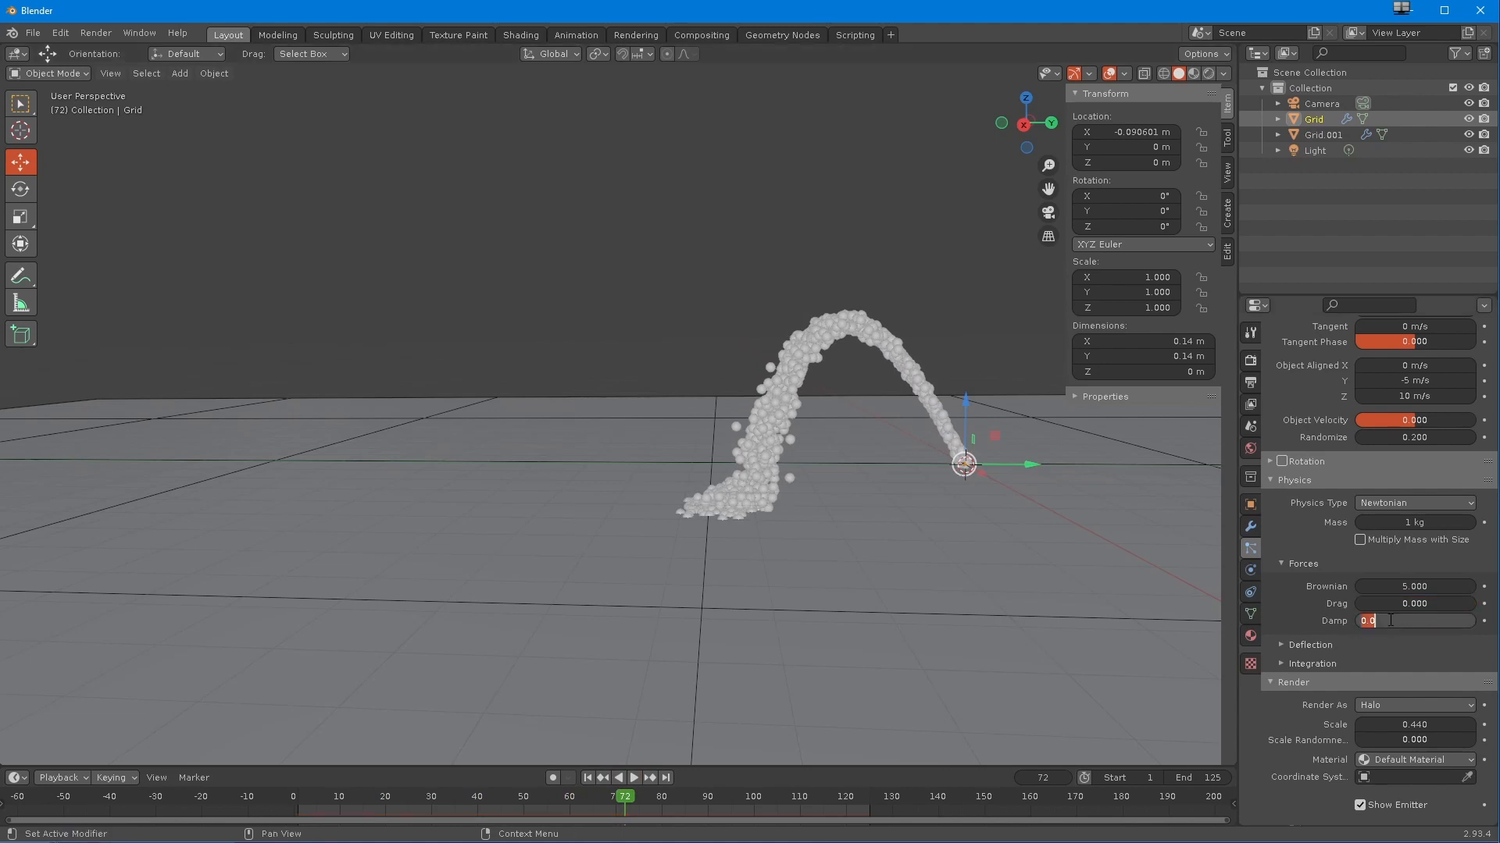
left_click(587, 778)
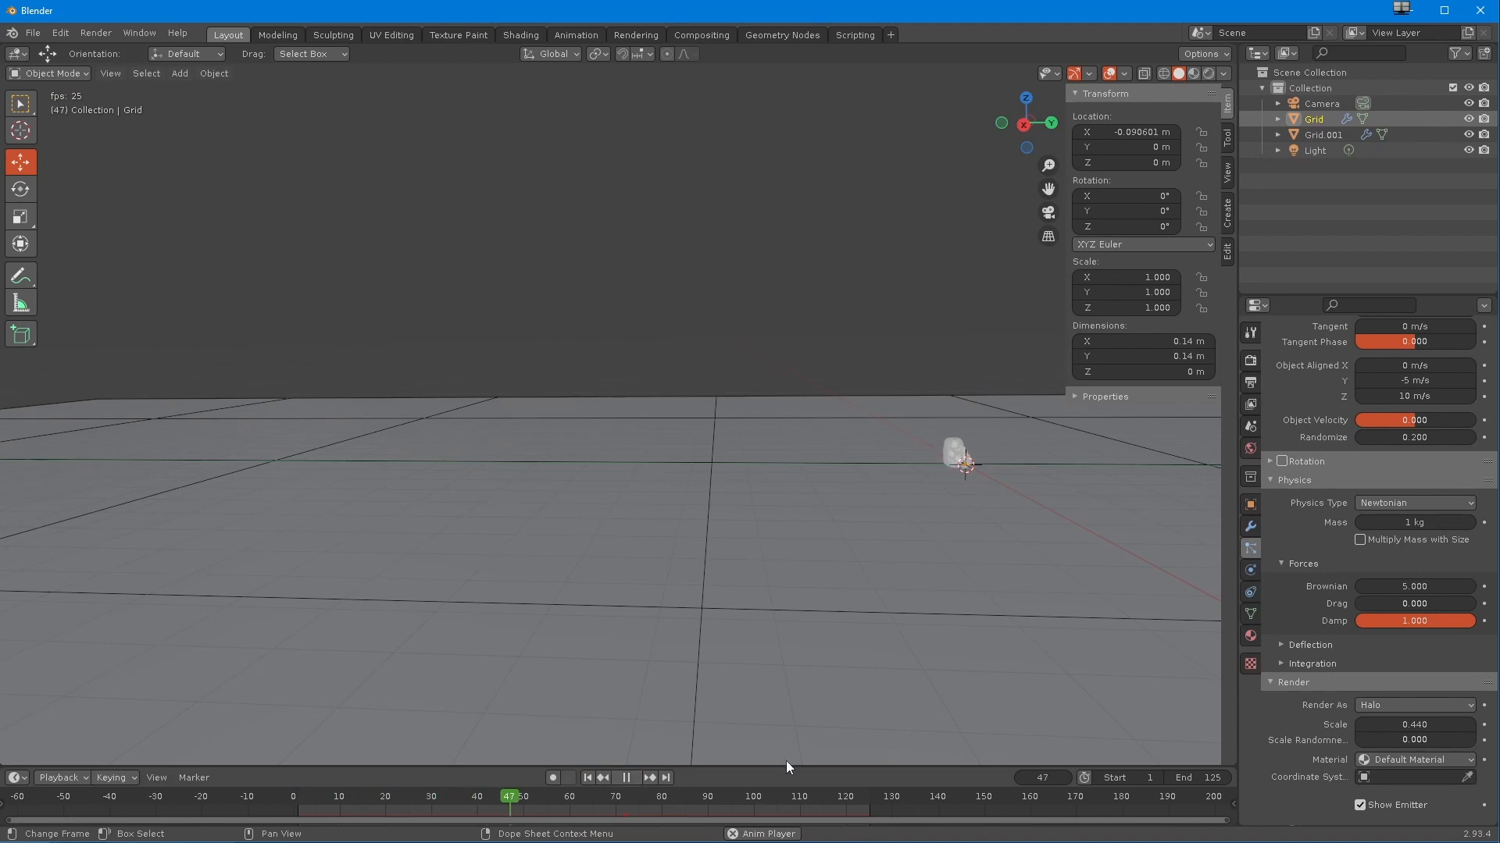
left_click(1429, 621)
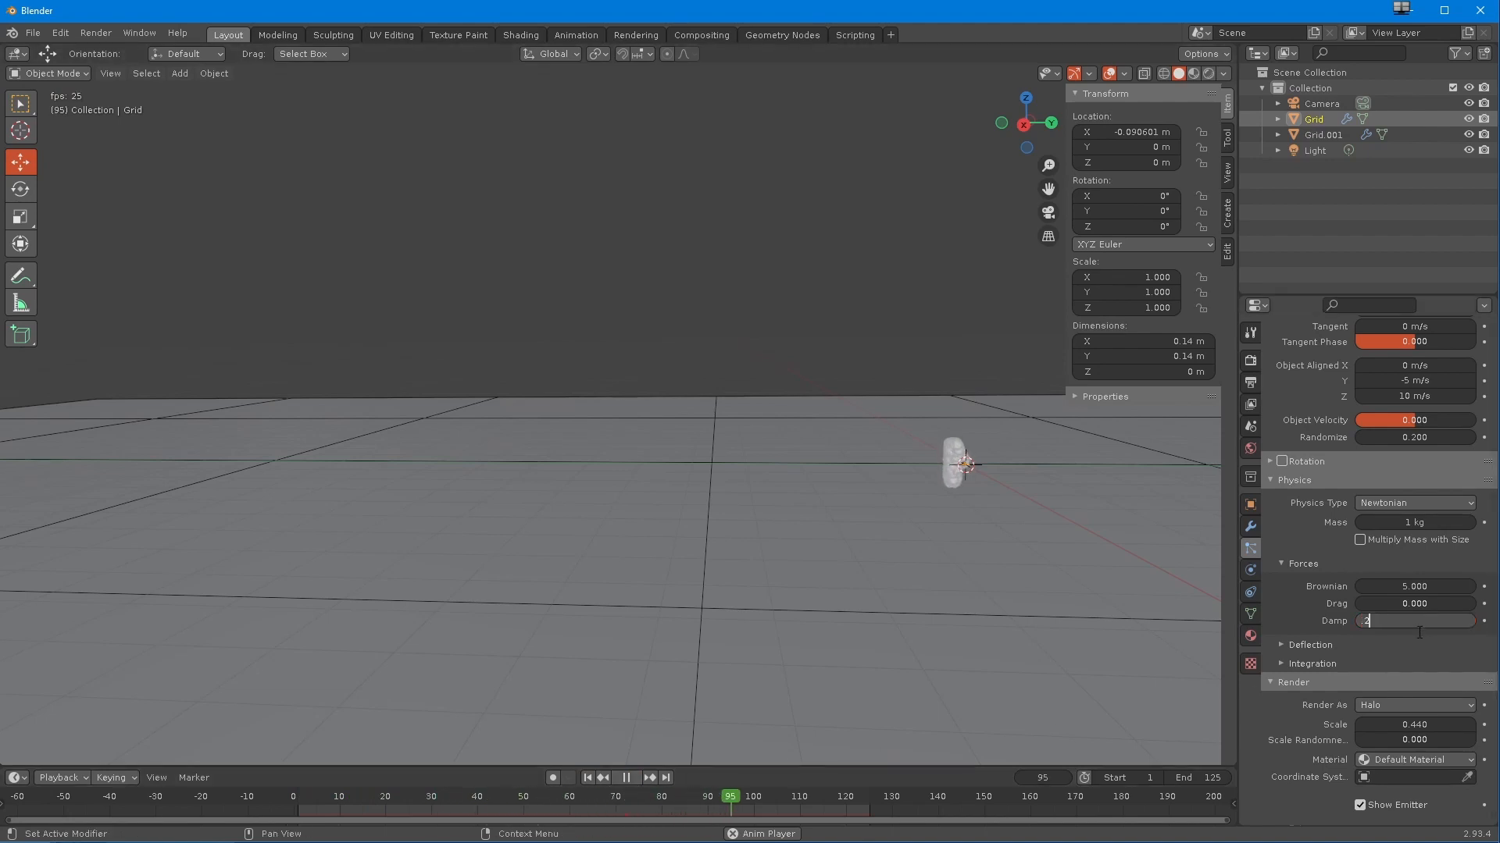
type(".2")
key("Return")
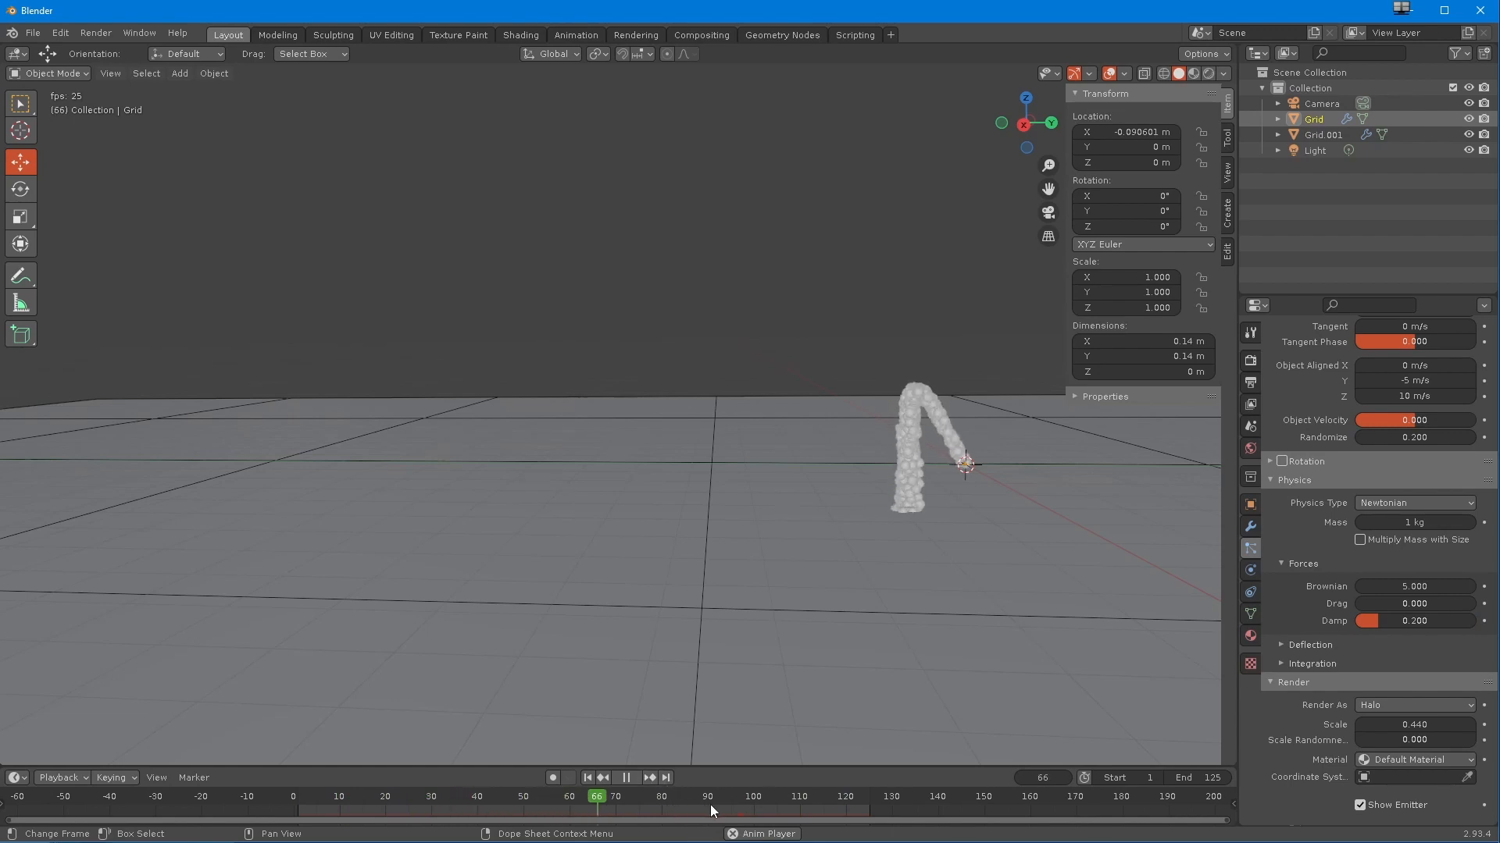
left_click(1412, 625)
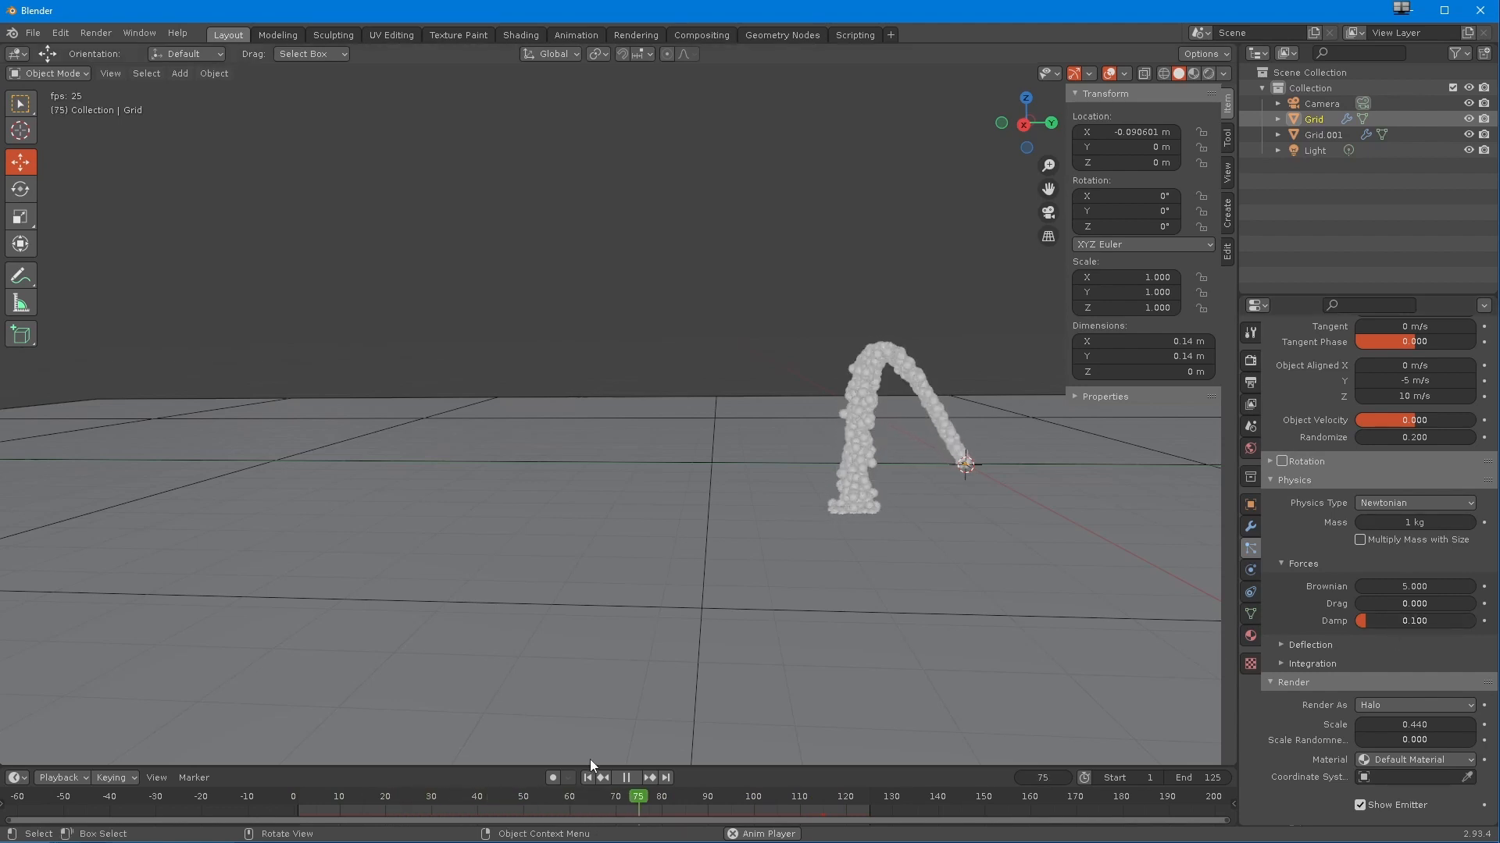
left_click(626, 778)
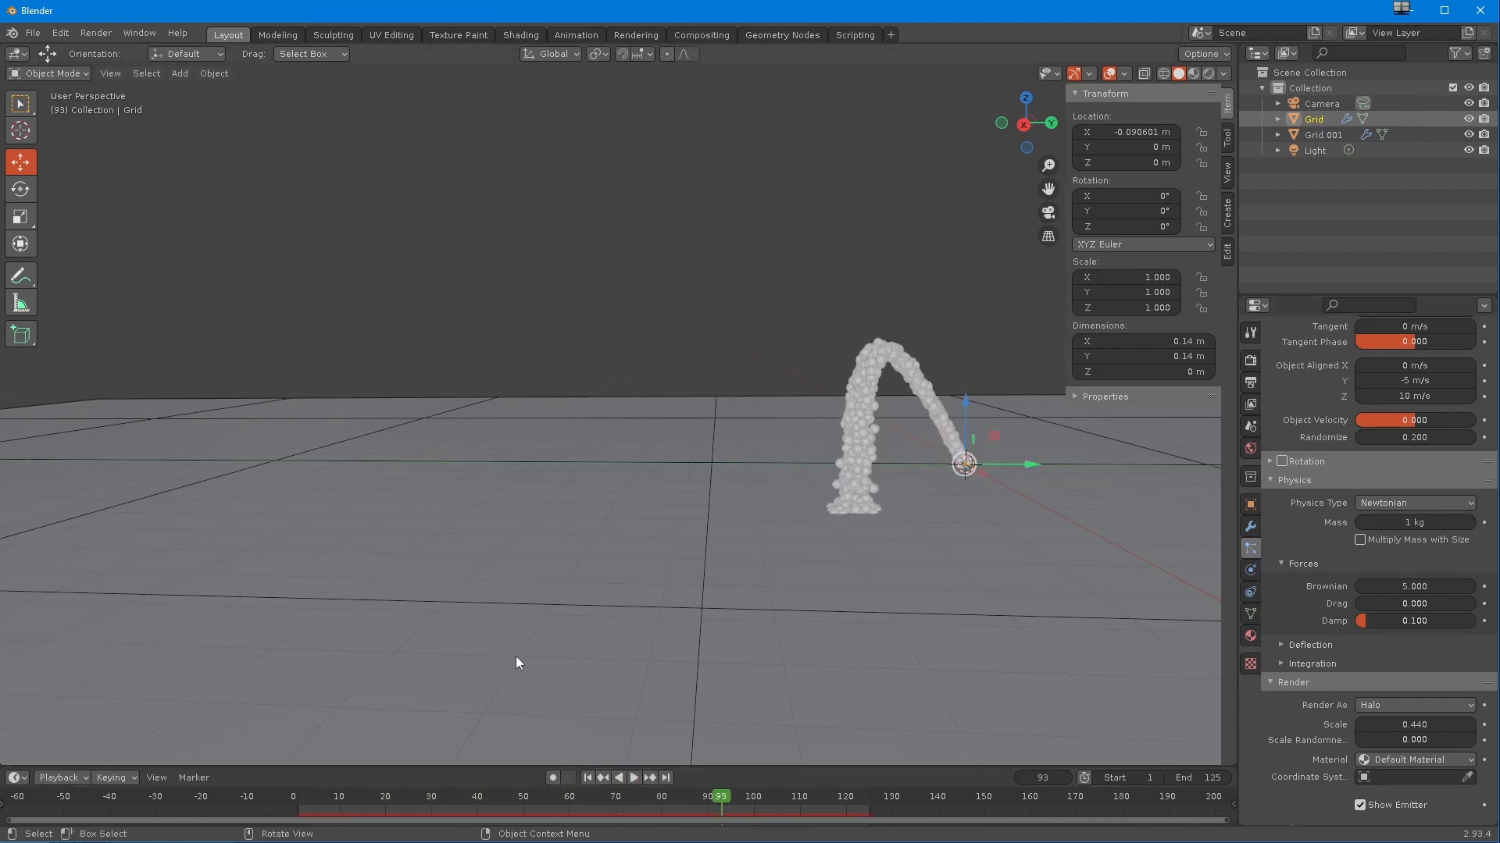
- Reset Damp to 0, compare Drag at 1 and at 0 during playback, and return to the first frame with Drag at 0
middle_click_drag(494, 609, 530, 613)
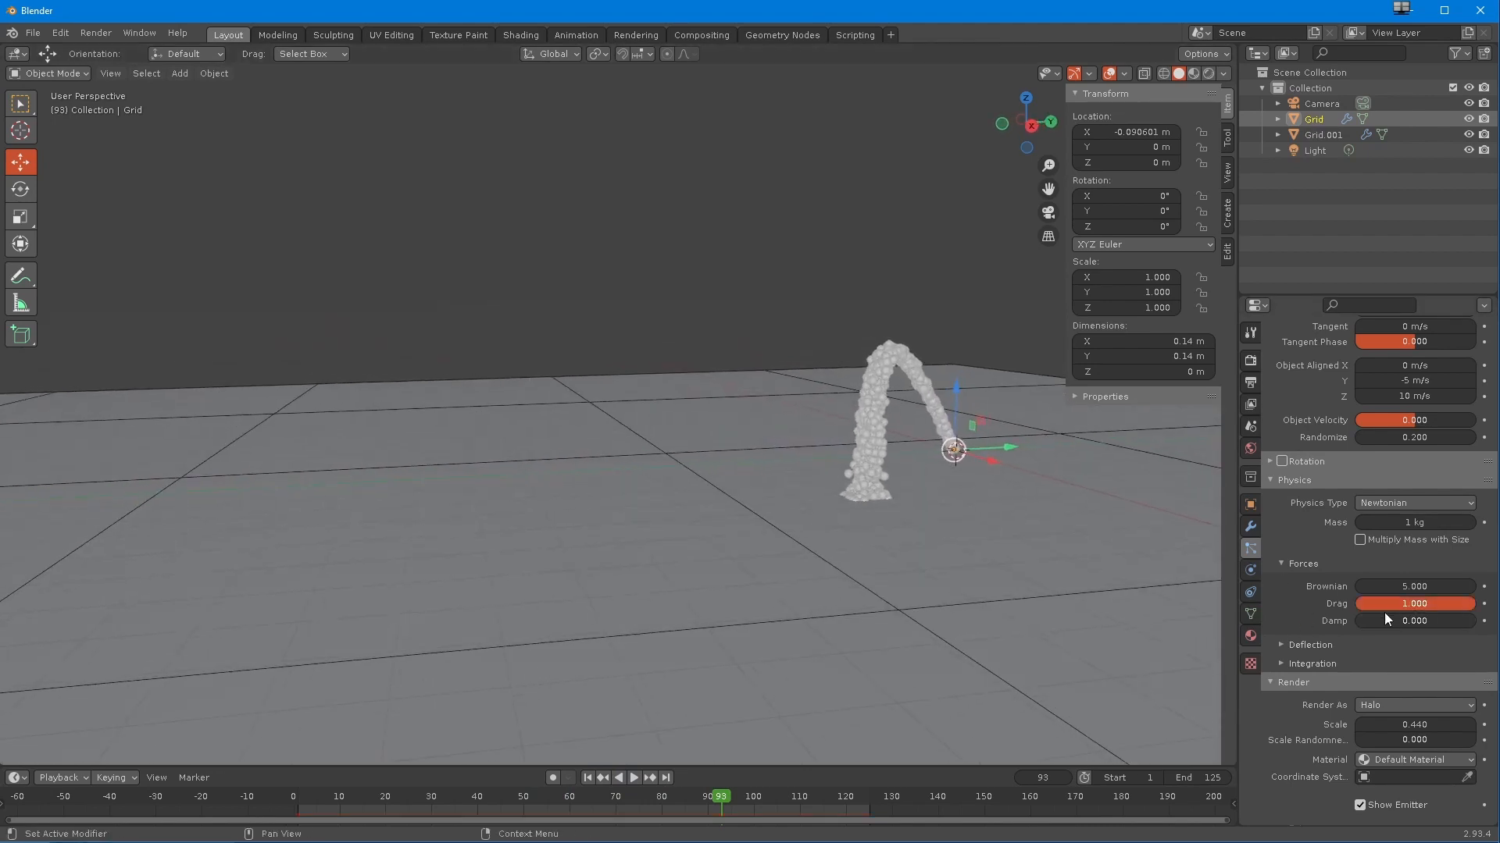
left_click(635, 778)
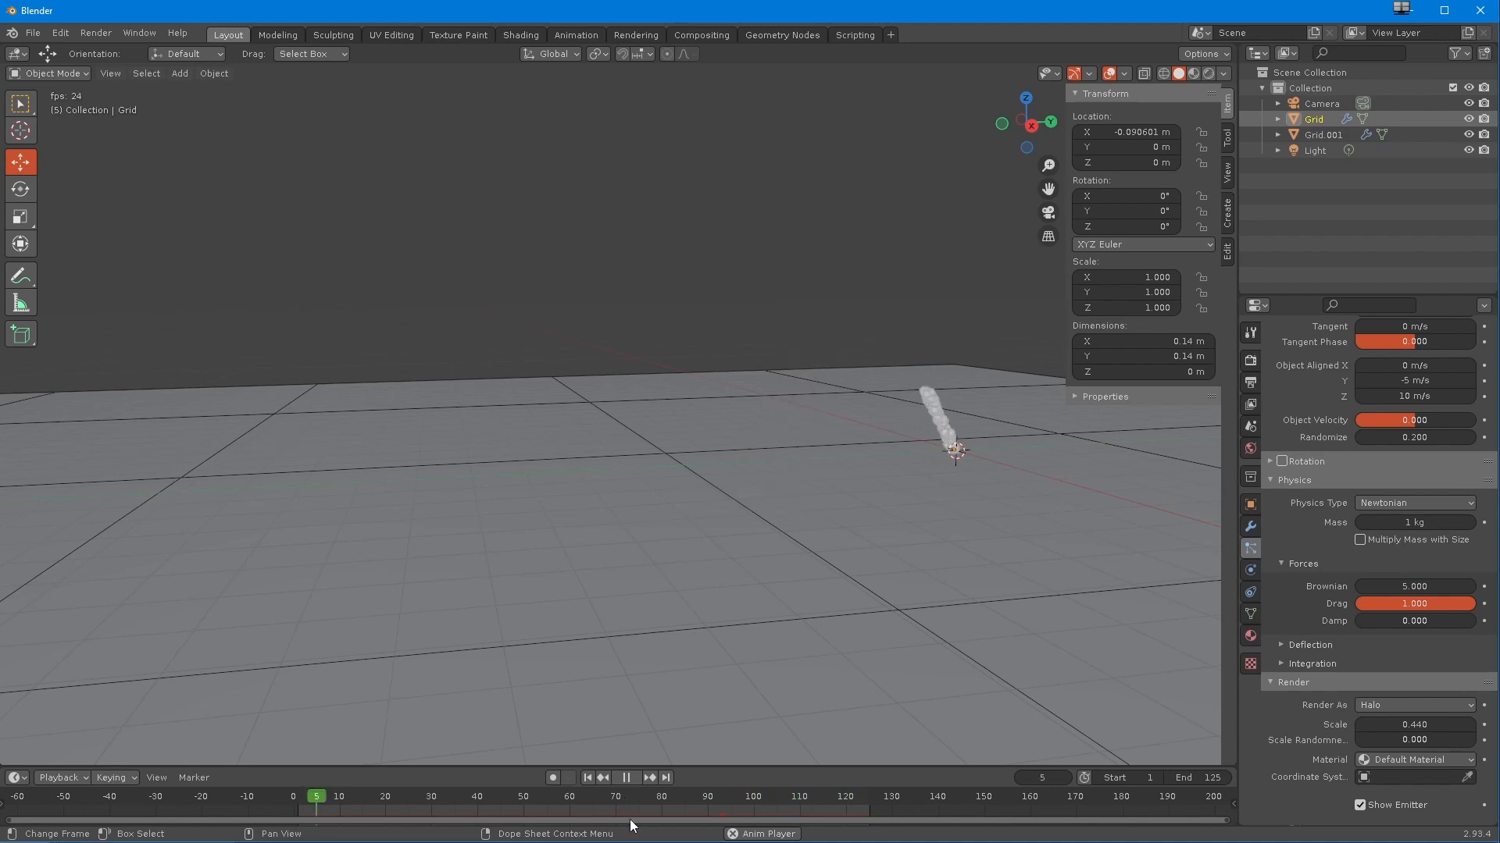
left_click_drag(1376, 606, 1361, 607)
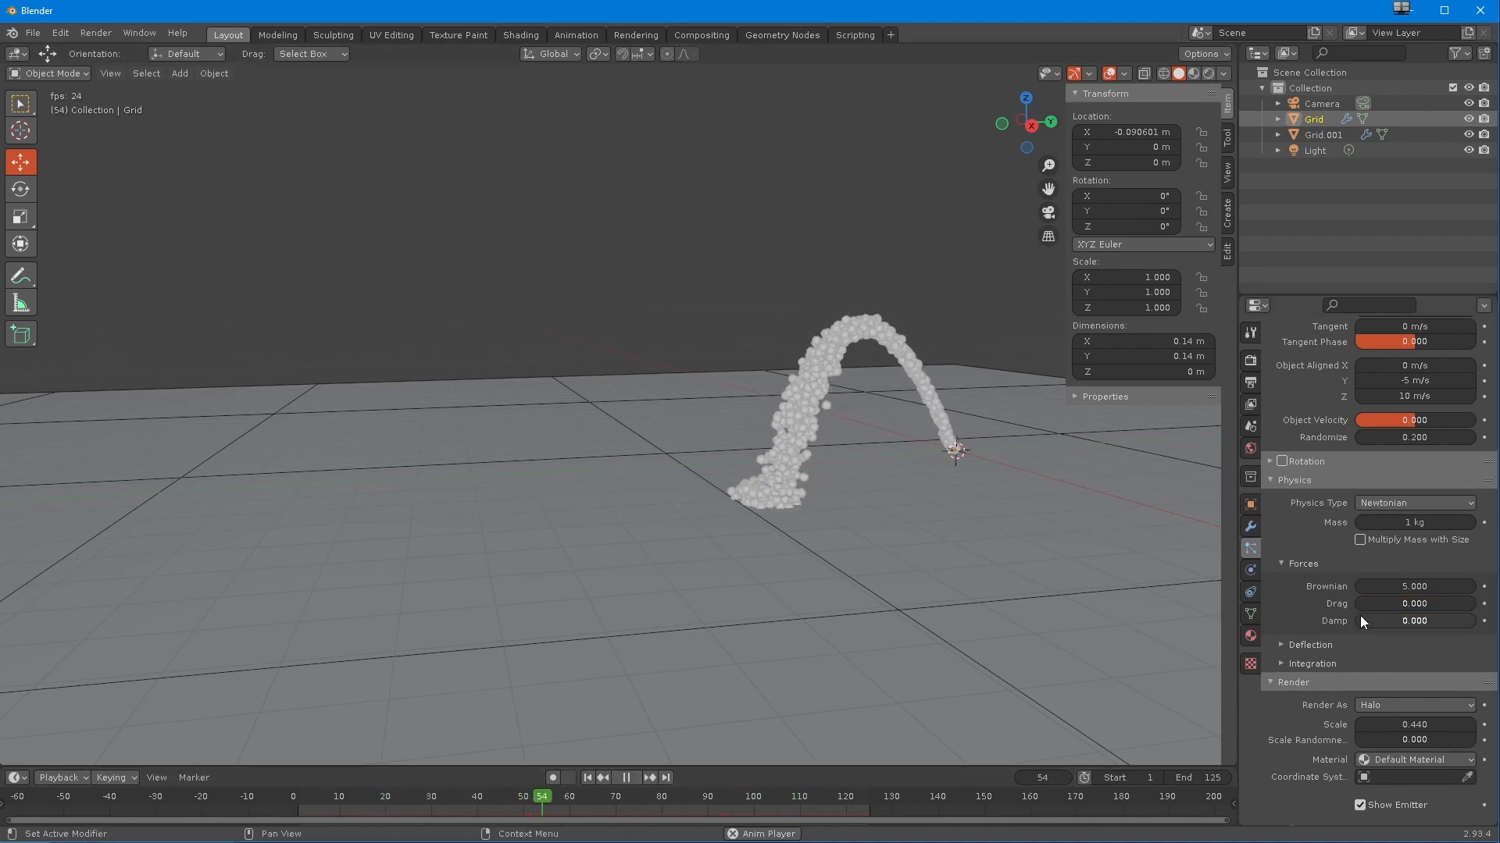
middle_click_drag(579, 733, 629, 719)
left_click(628, 779)
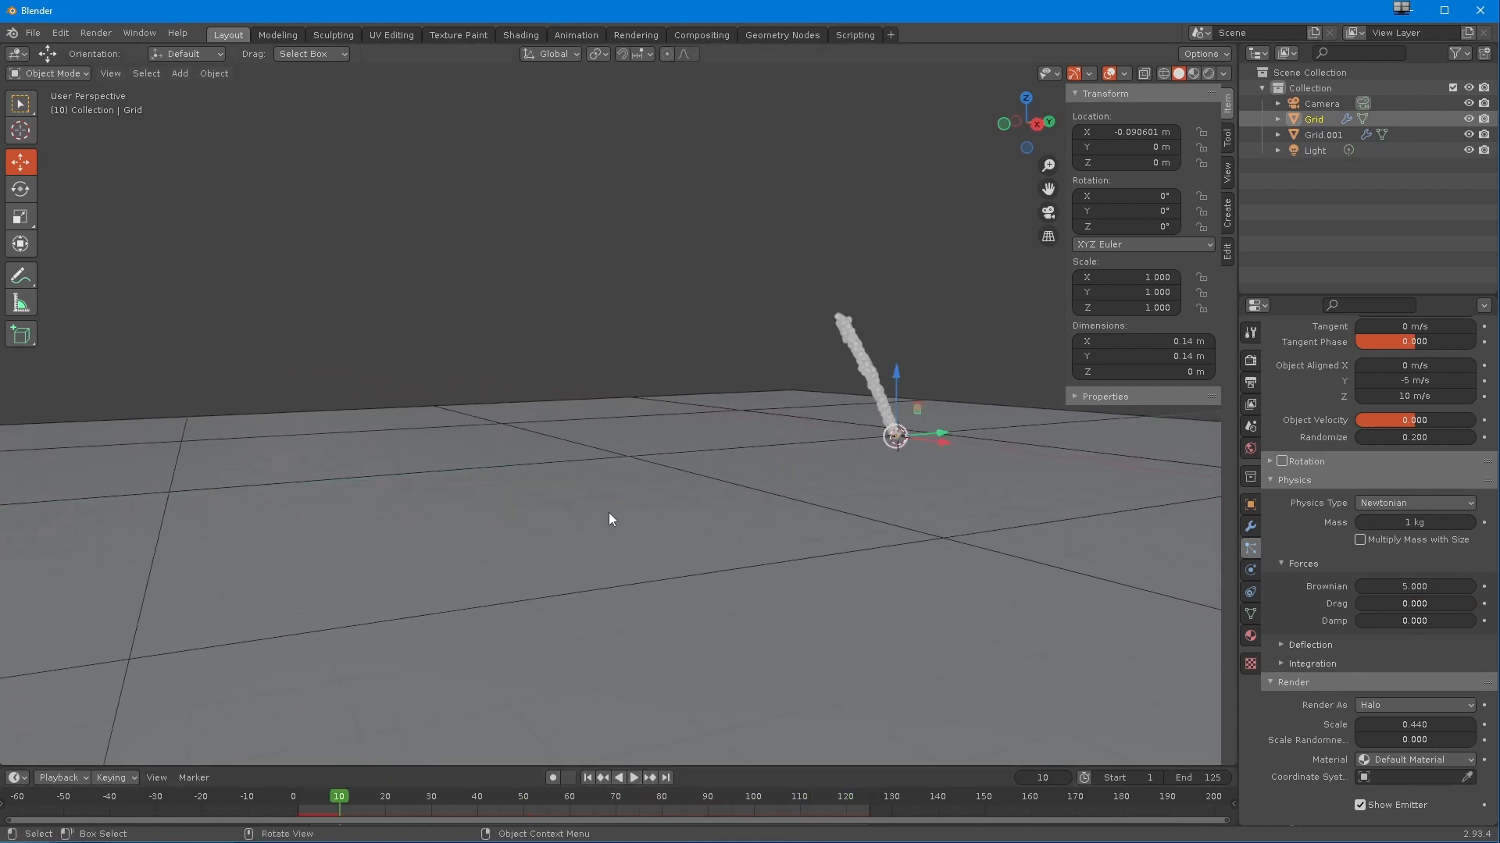
left_click(587, 778)
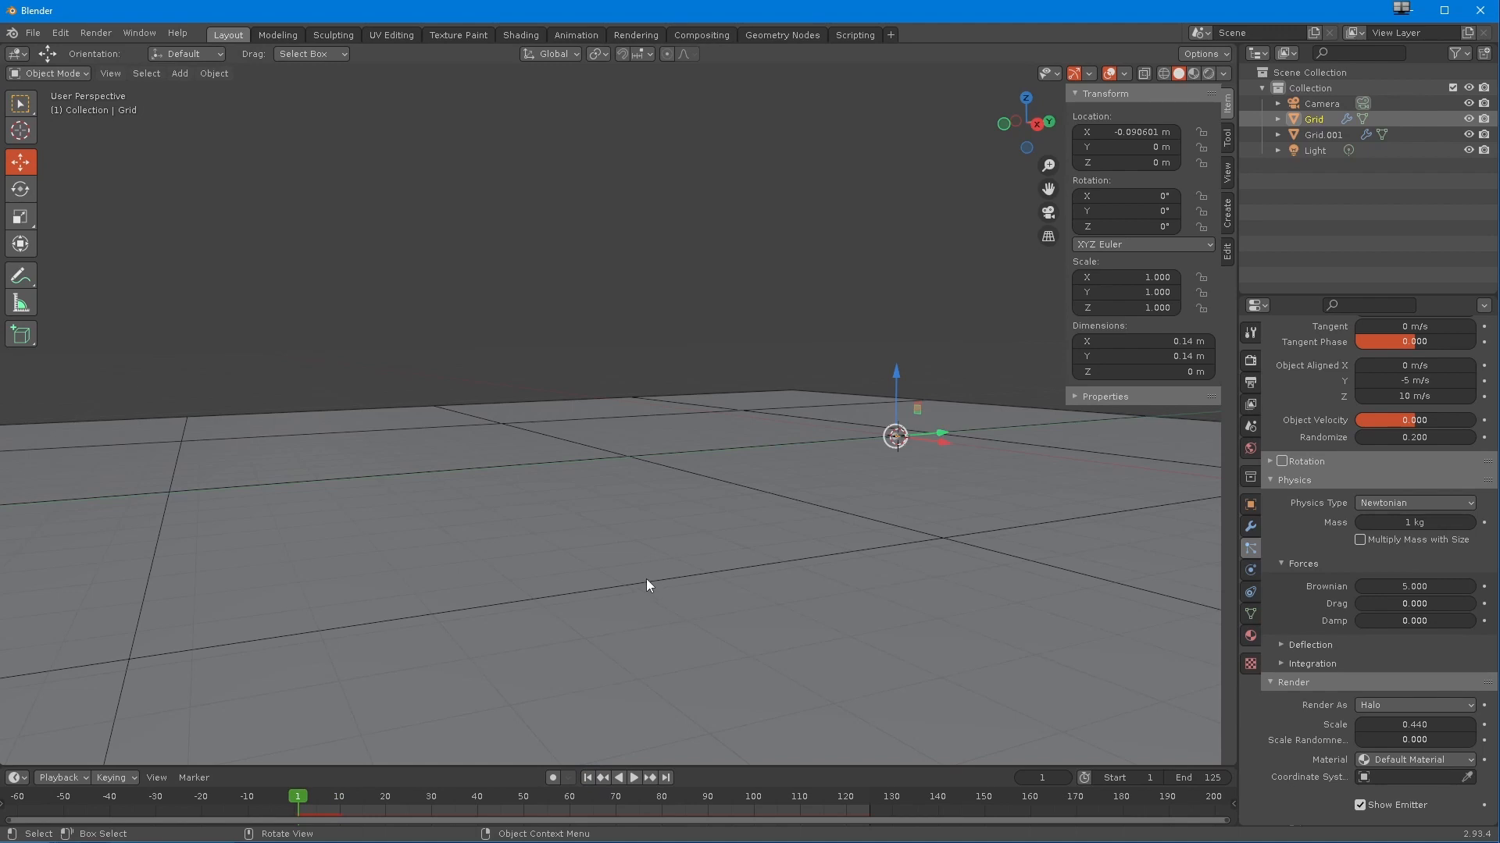
- Add a 2 m mesh cube at the world origin
middle_click_drag(672, 570, 581, 527)
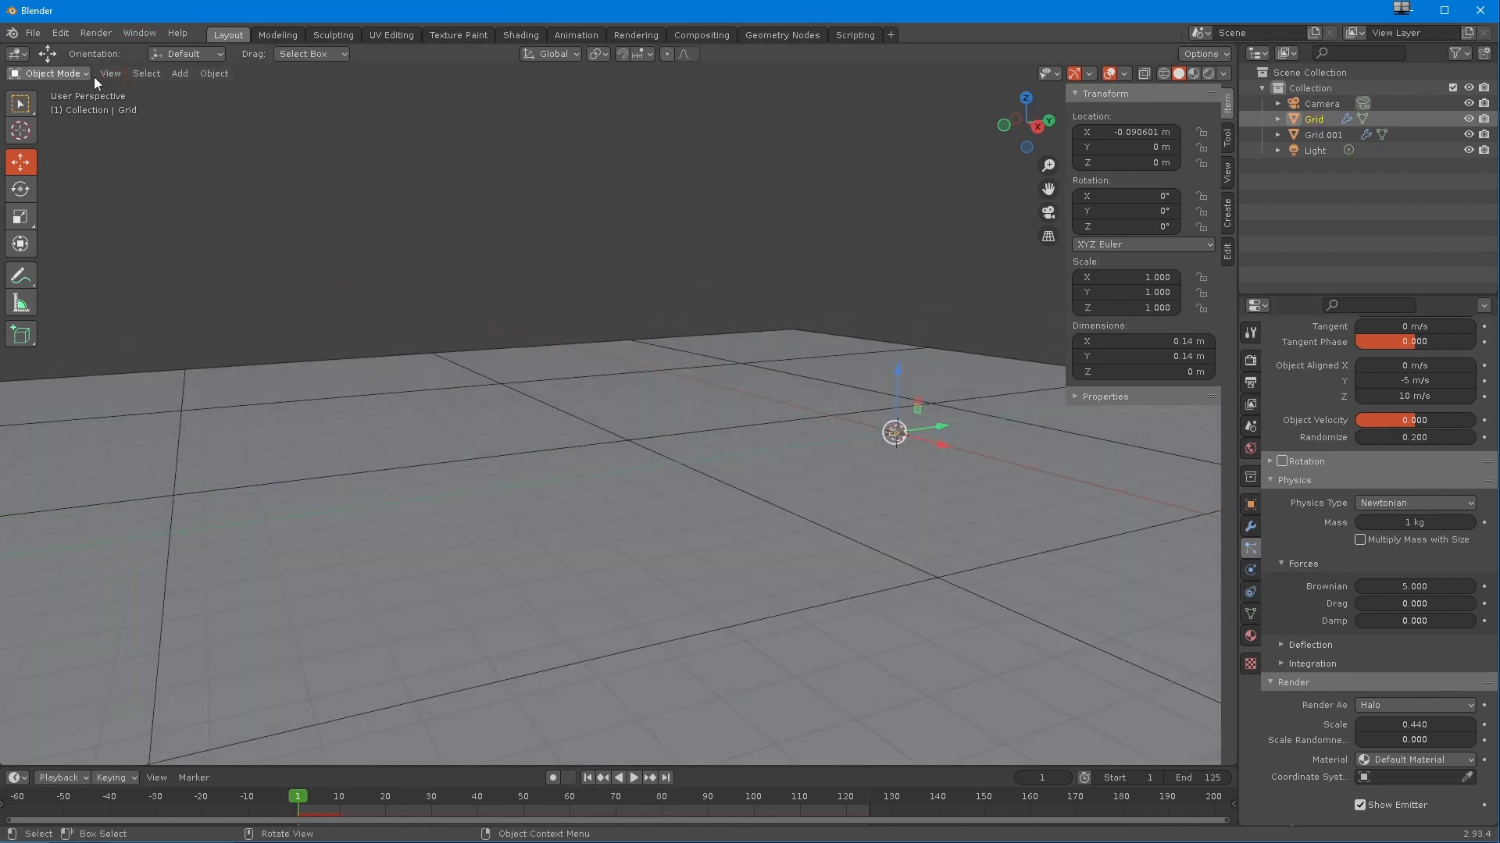
left_click(182, 76)
mouse_move(190, 90)
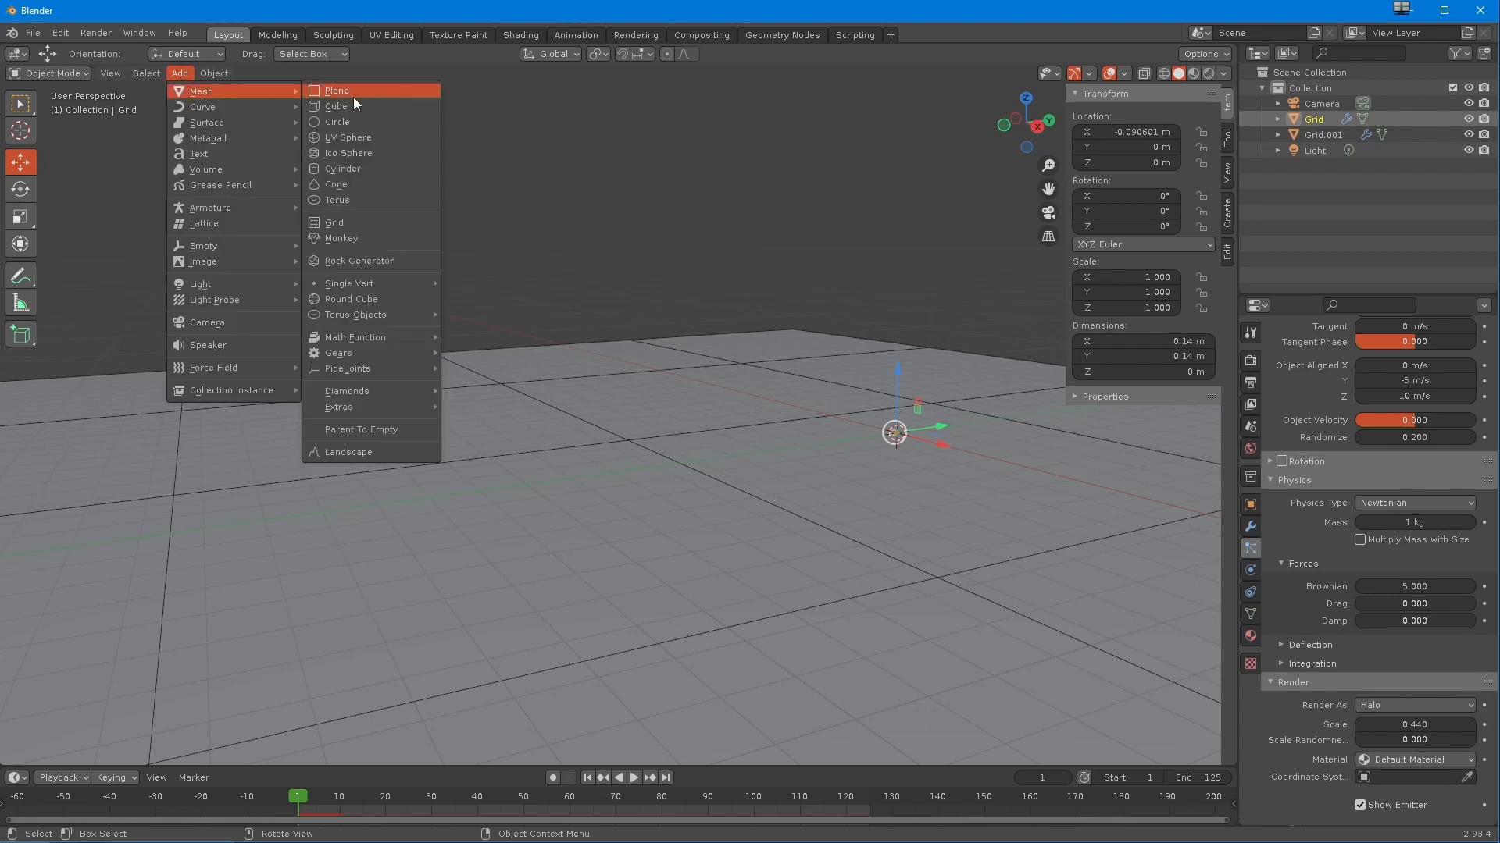
left_click(350, 107)
- Add a UV sphere with 32 segments, 16 rings and a 1 m radius at the world origin
left_click(178, 77)
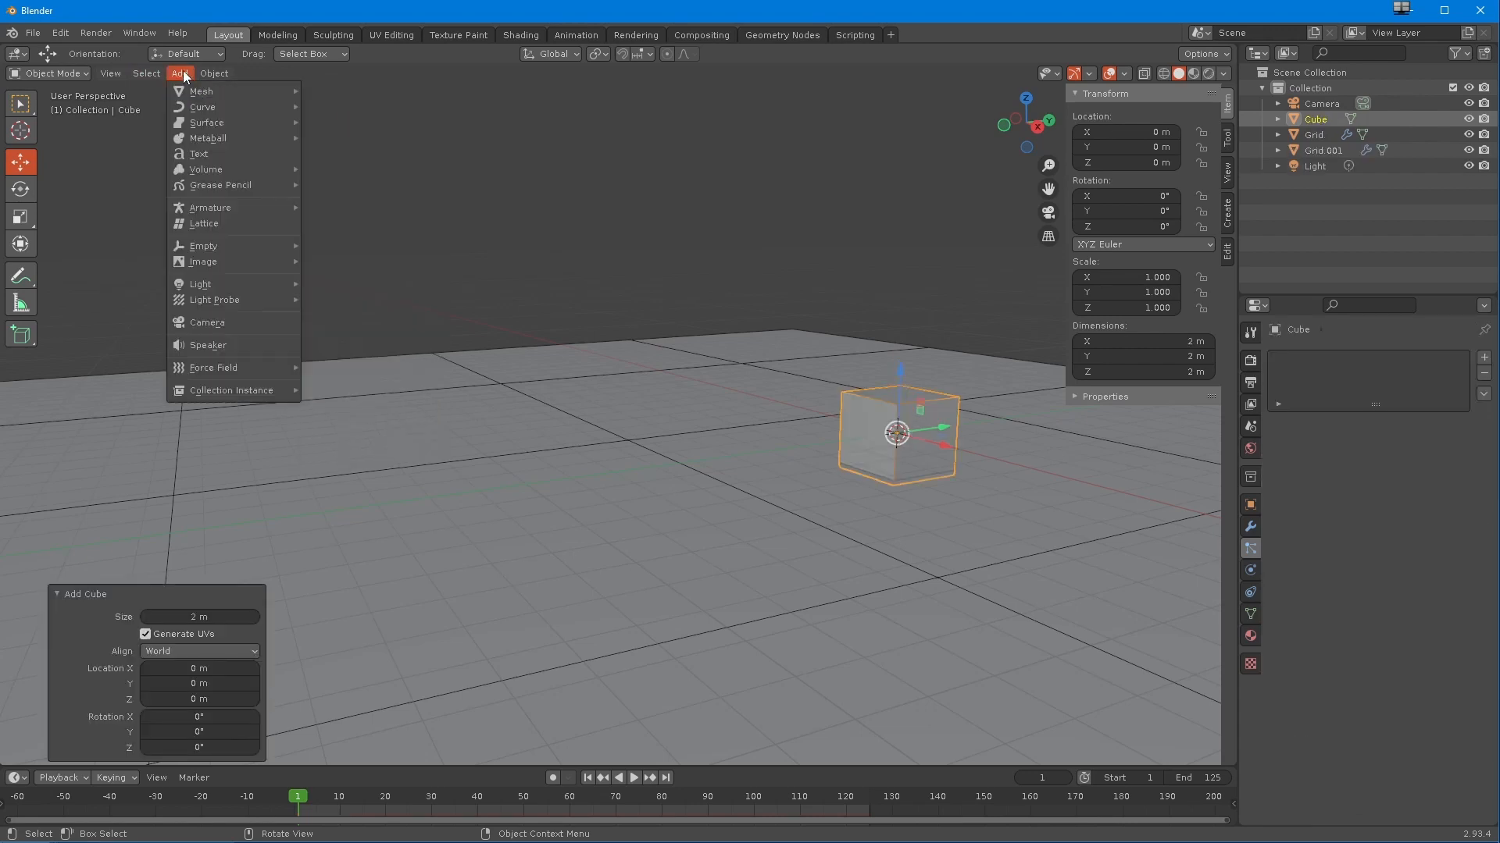
mouse_move(190, 90)
left_click(325, 138)
left_click(180, 73)
key("Escape")
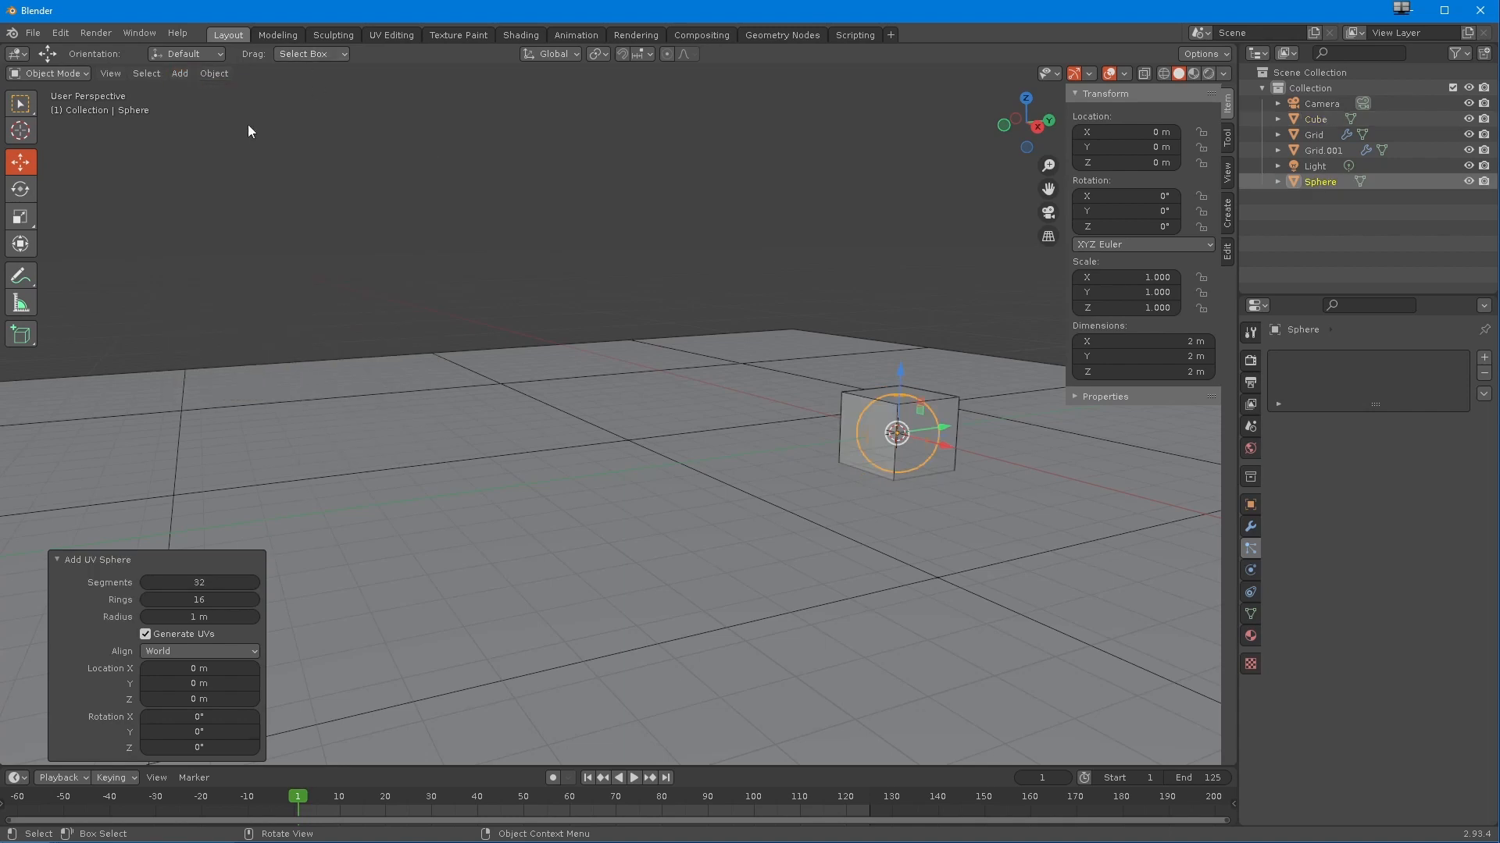
- Add a torus with a 1 m major radius and a 0.25 m minor radius at the world origin
left_click(179, 73)
mouse_move(189, 89)
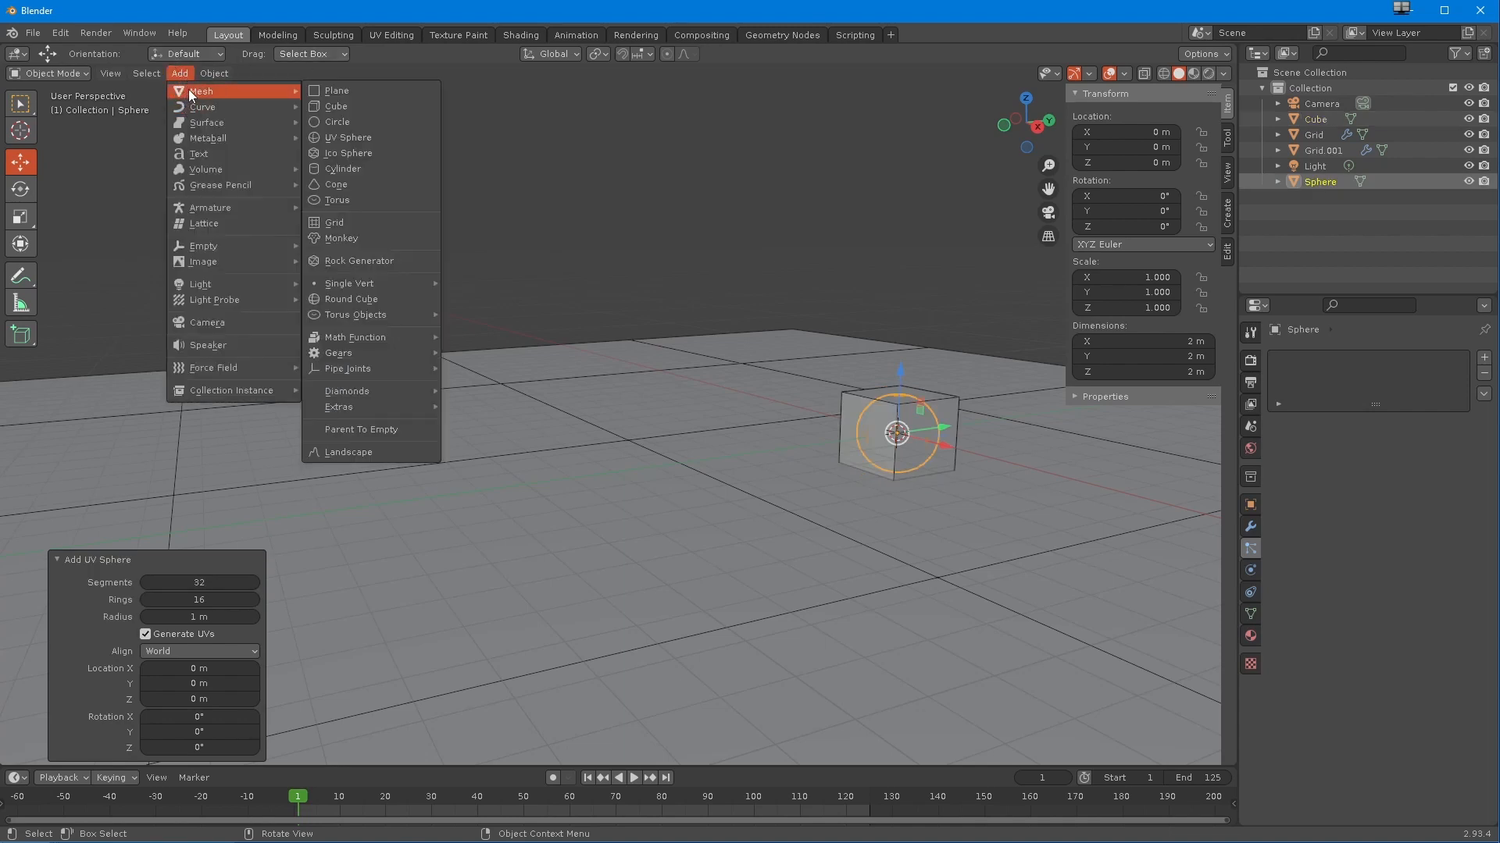
left_click(353, 203)
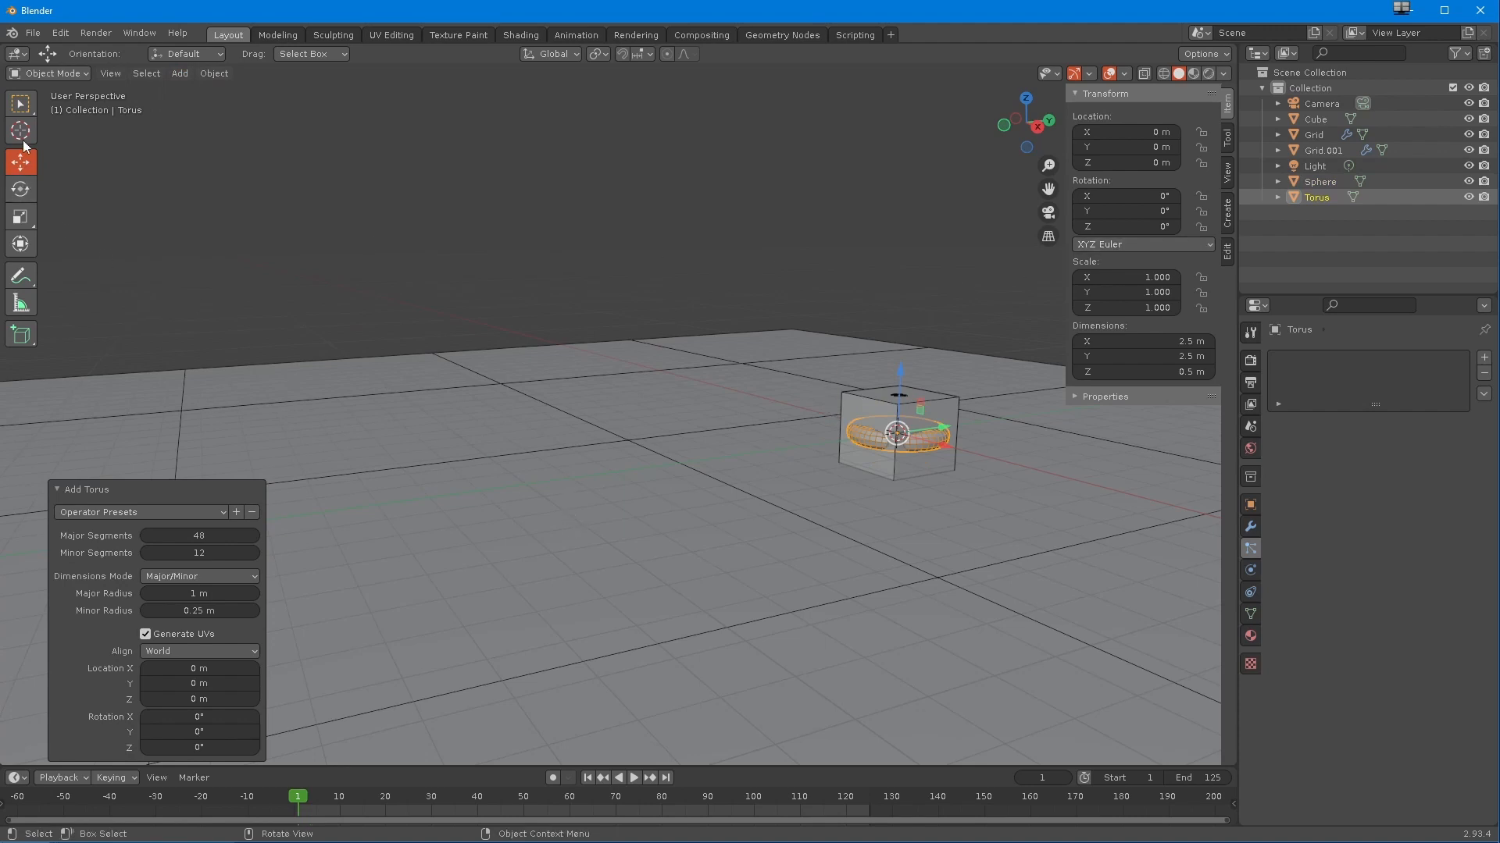
- Open the interaction mode choices for the torus
left_click(45, 74)
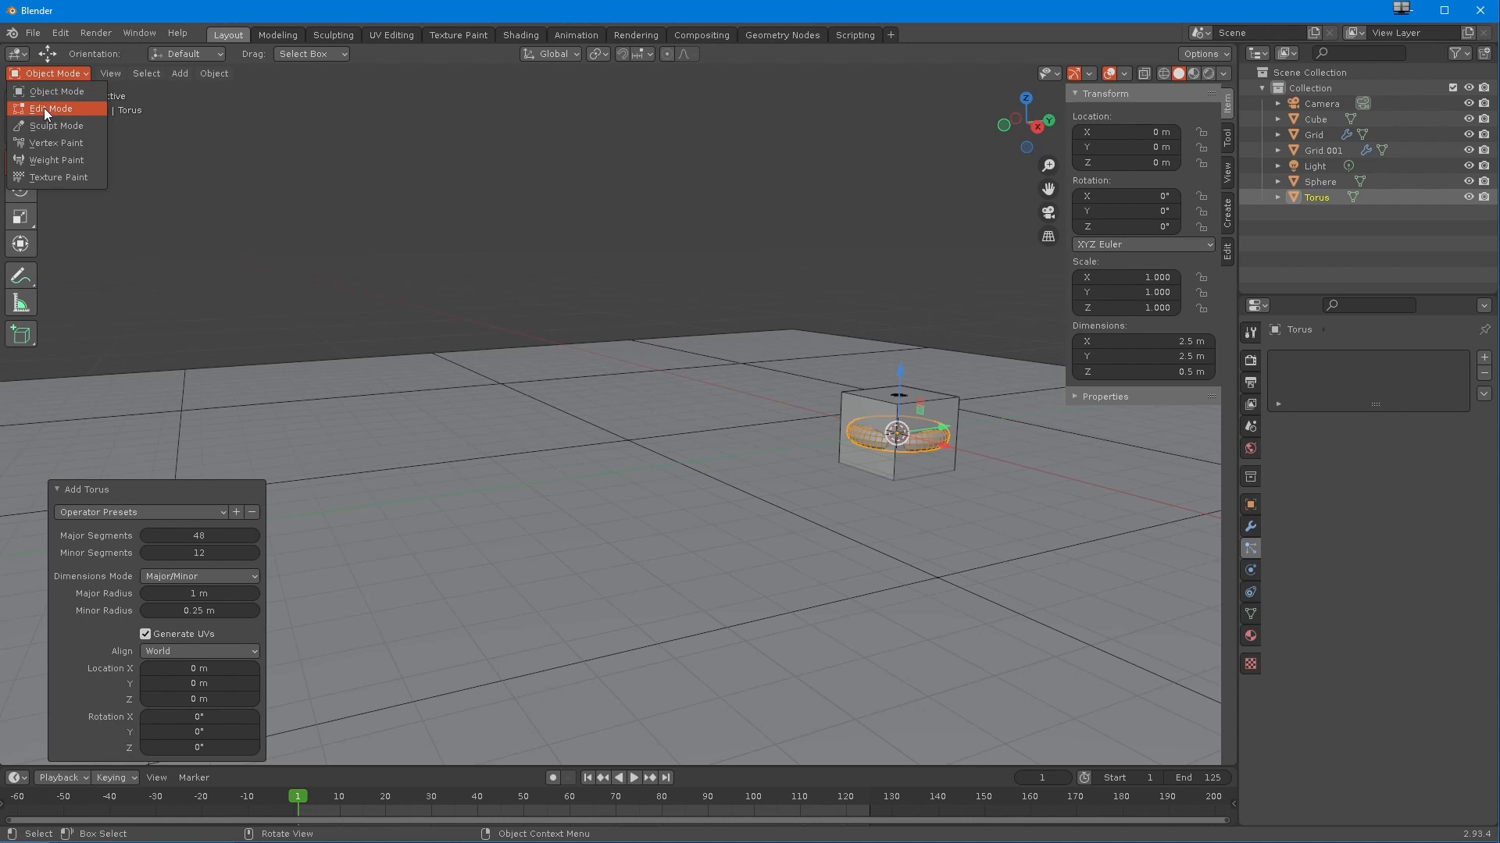
- Put the torus, sphere and cube into Edit Mode together and set the transform pivot point to Individual Origins
left_click(43, 108)
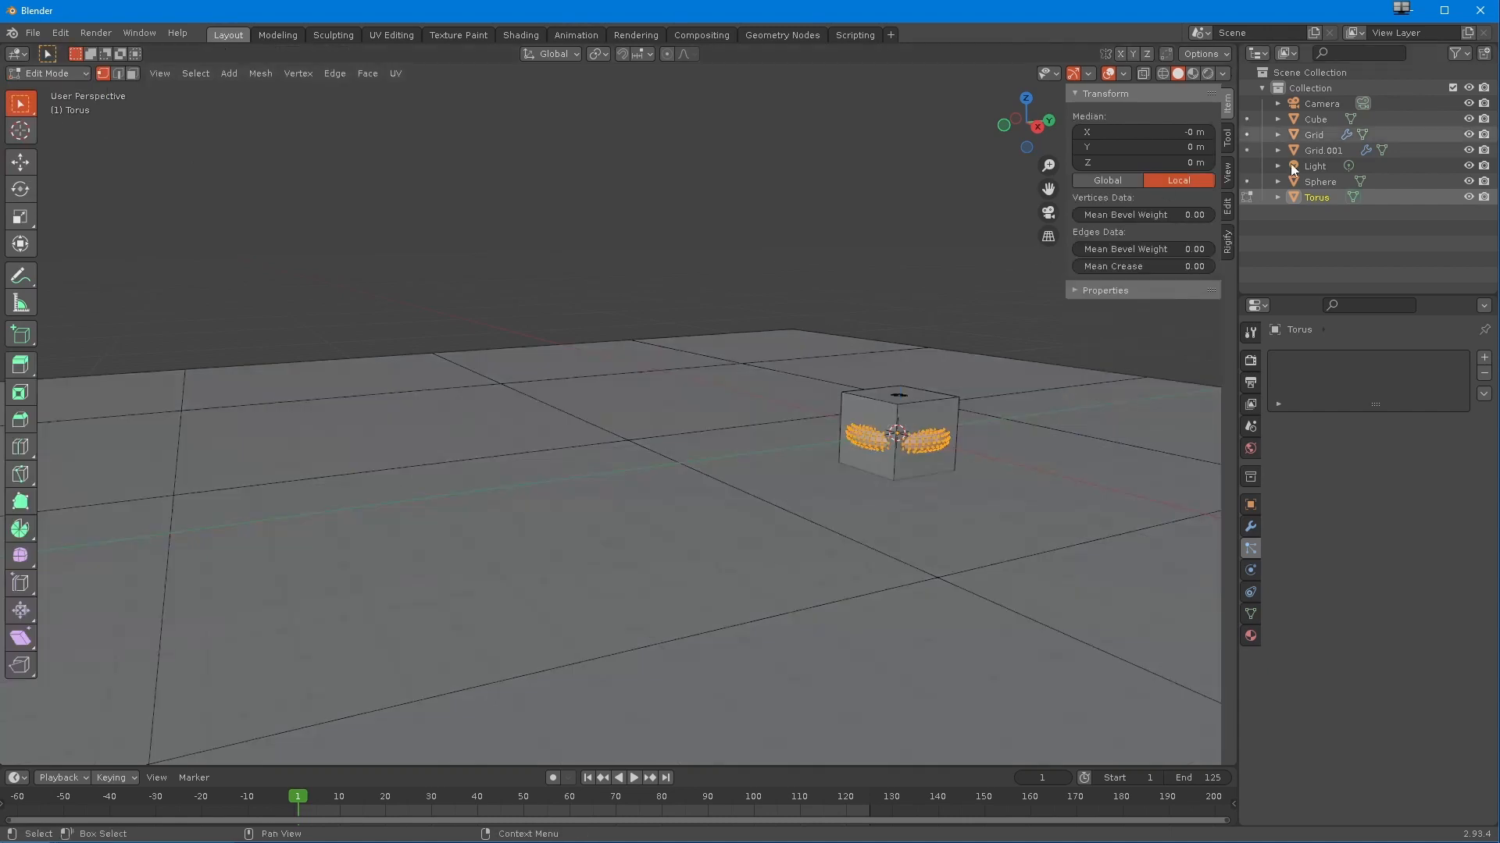
left_click(1246, 181)
left_click(1247, 197)
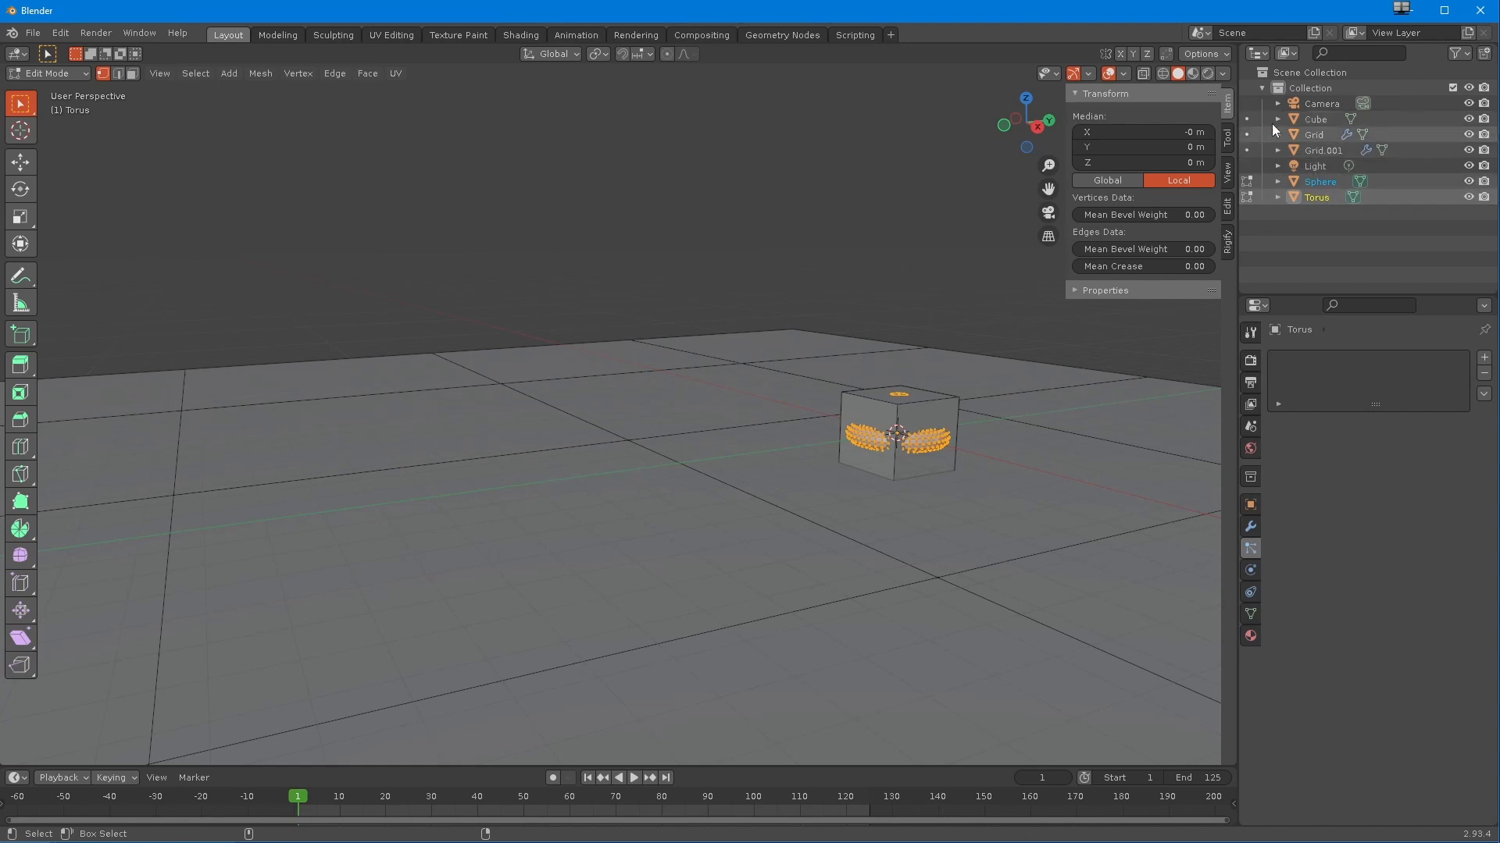
left_click(1248, 119)
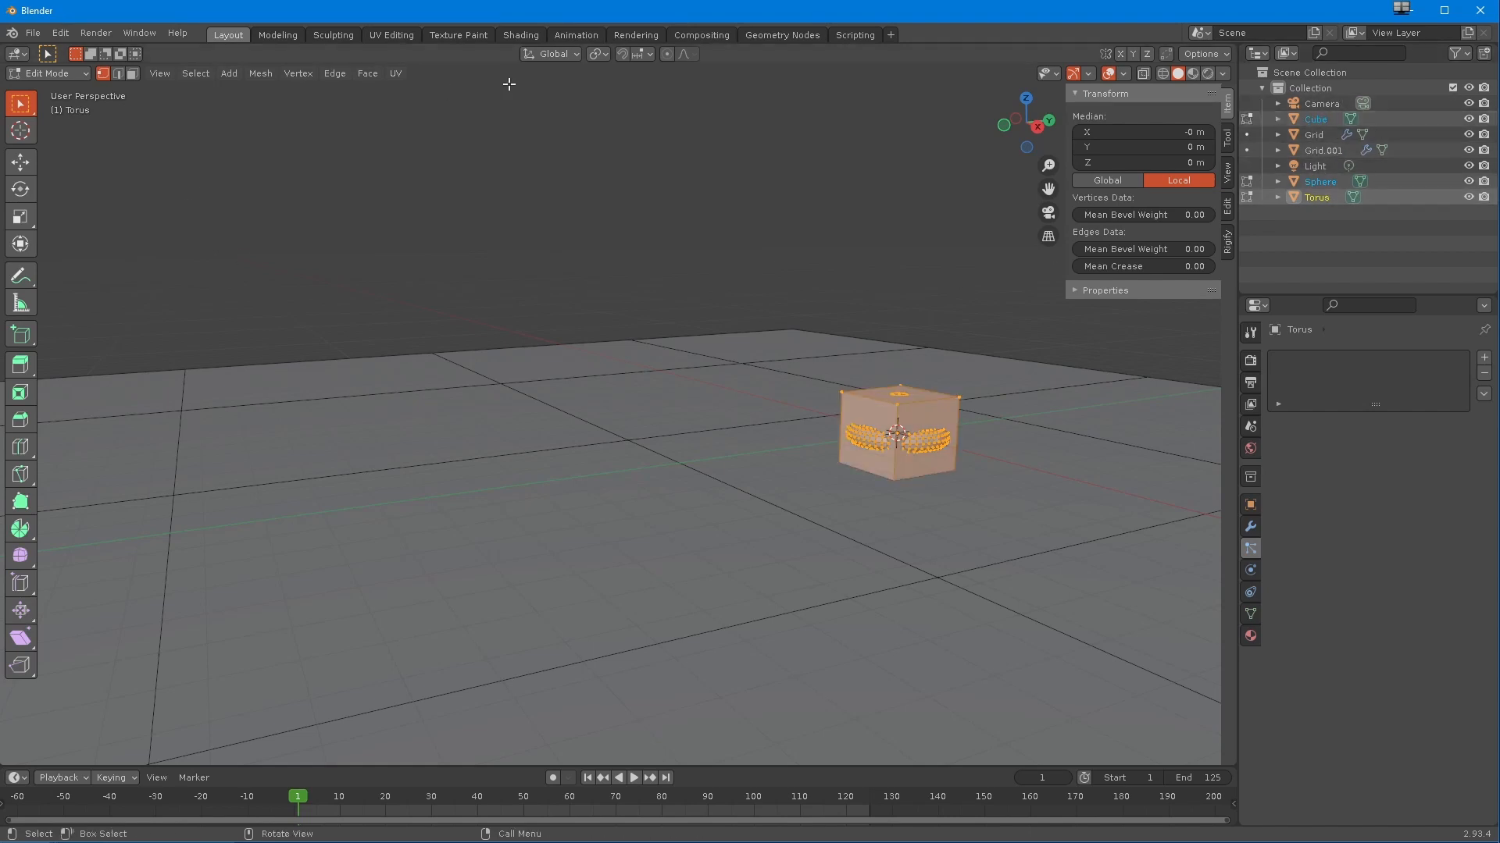
left_click(601, 56)
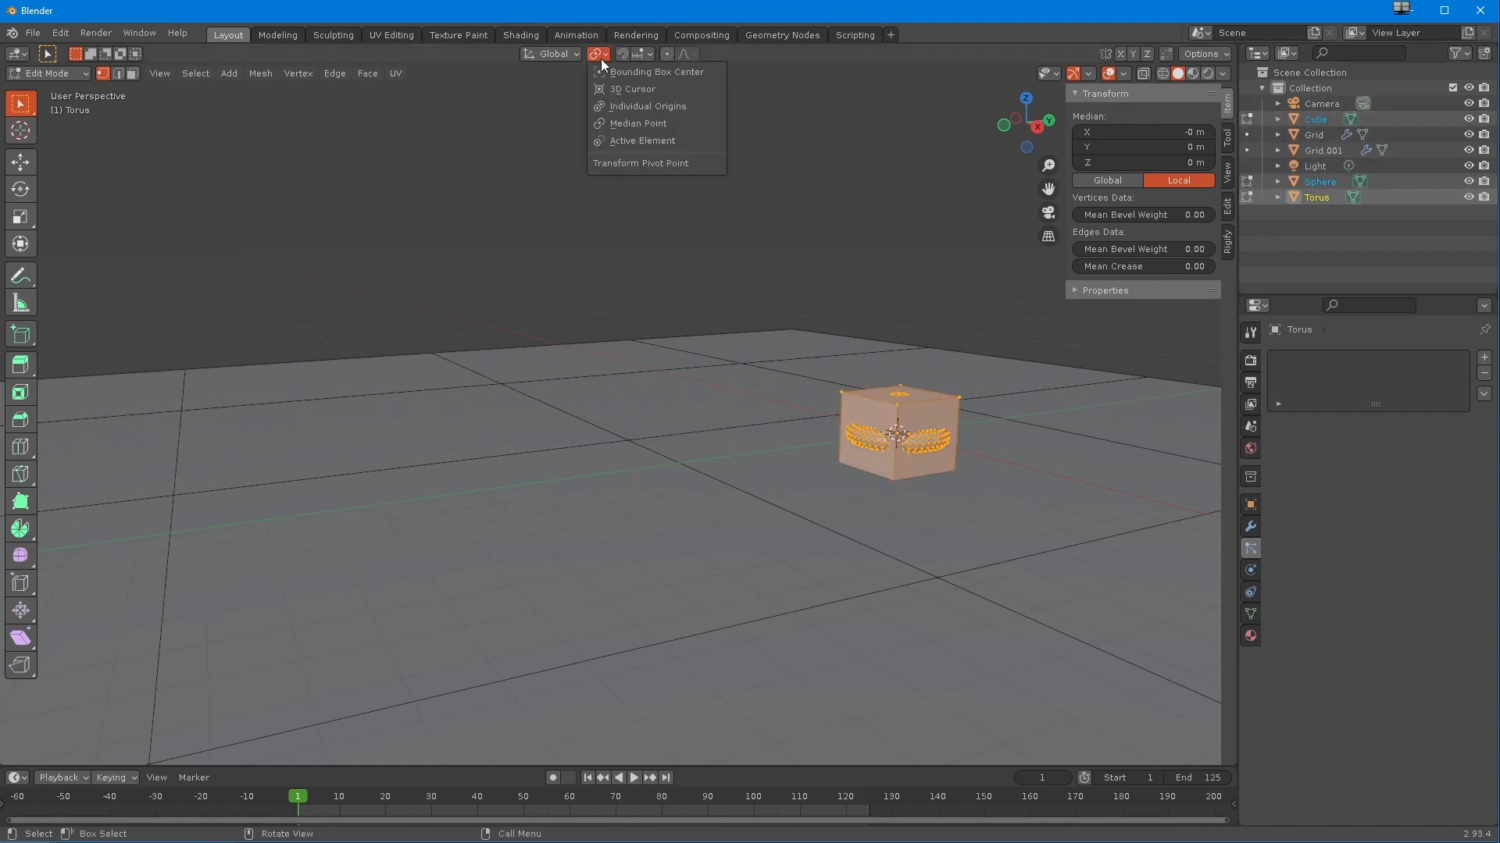
left_click(603, 106)
key("KP_Decimal")
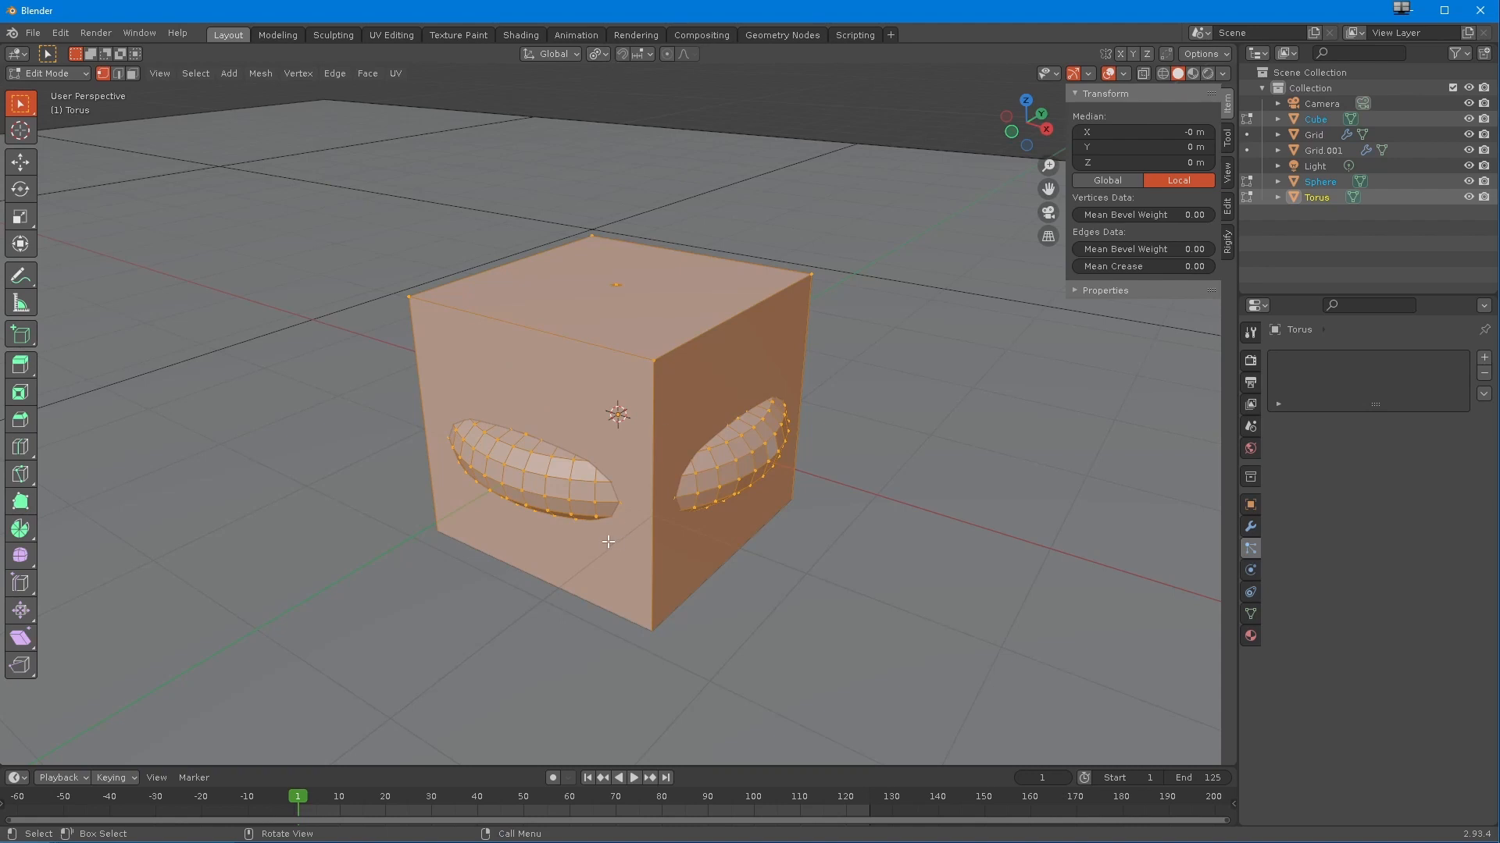
- Return to Object Mode and move the cube about -5.7 m along X, placing the torus between the cube and the sphere
left_click(48, 74)
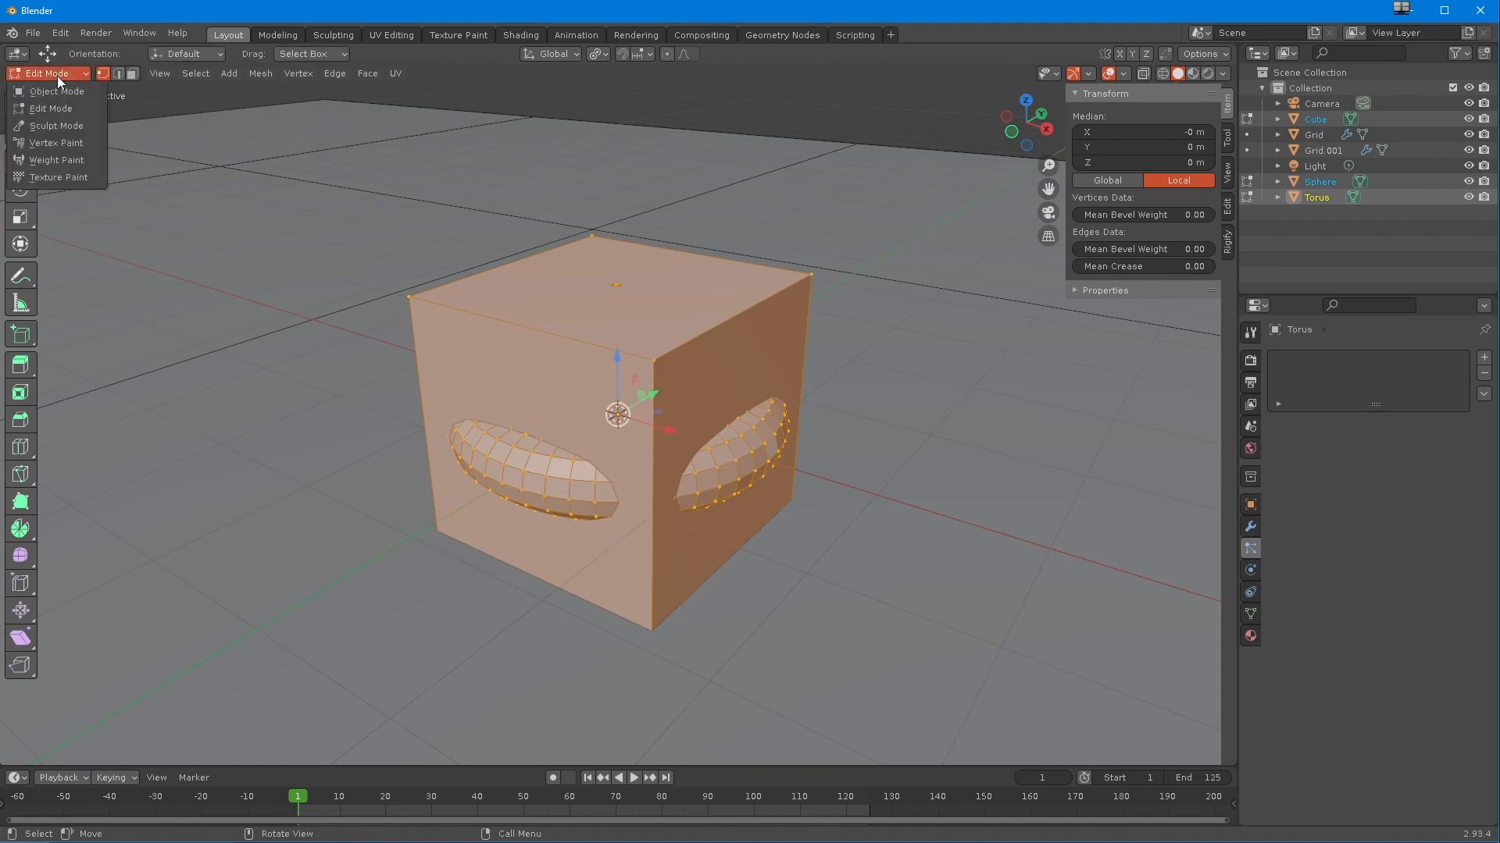
left_click(48, 92)
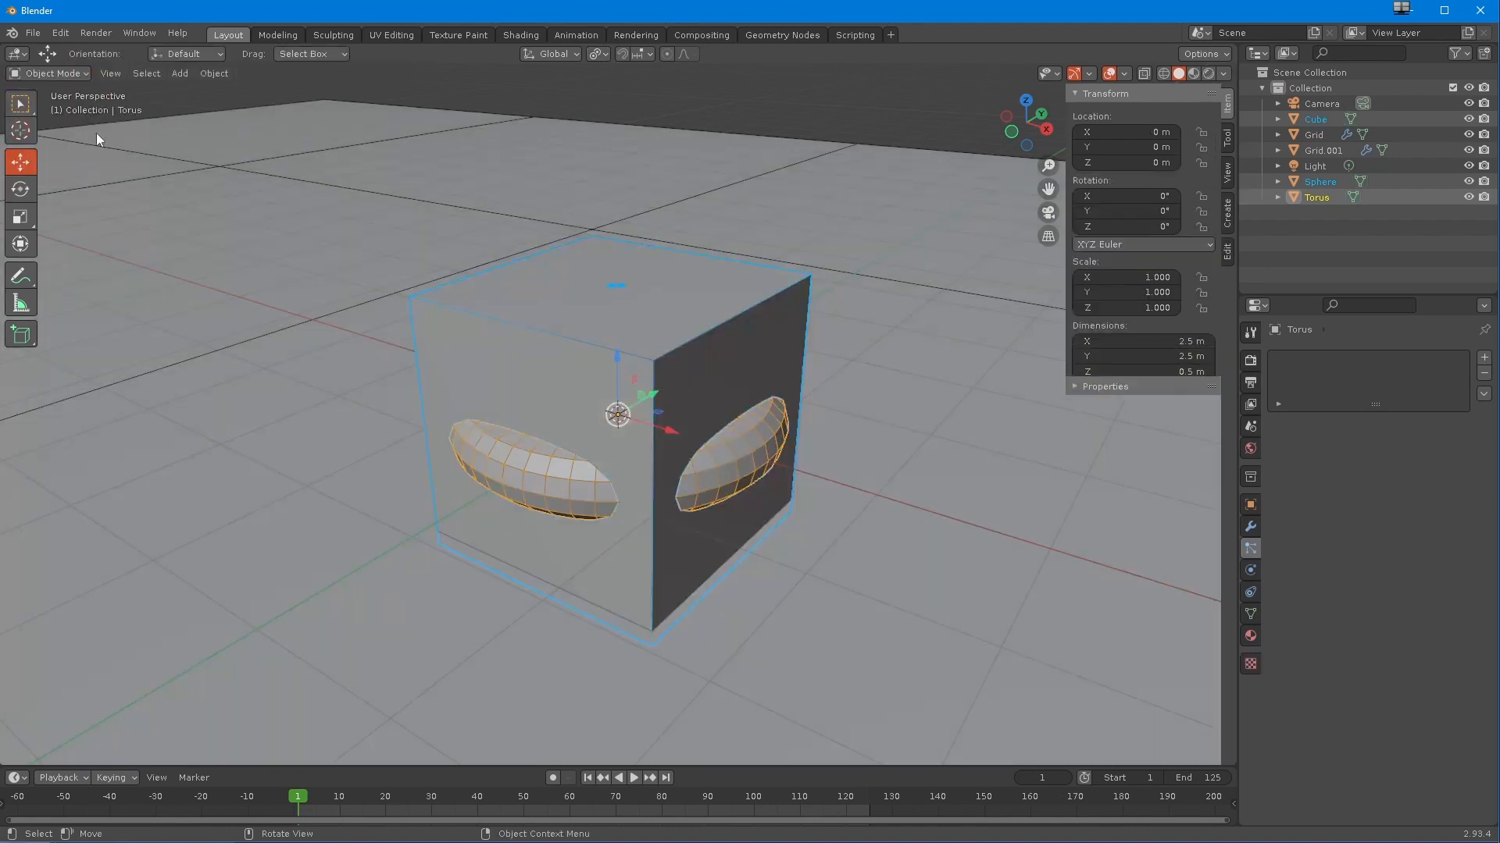
left_click(683, 378)
left_click_drag(670, 434, 336, 321)
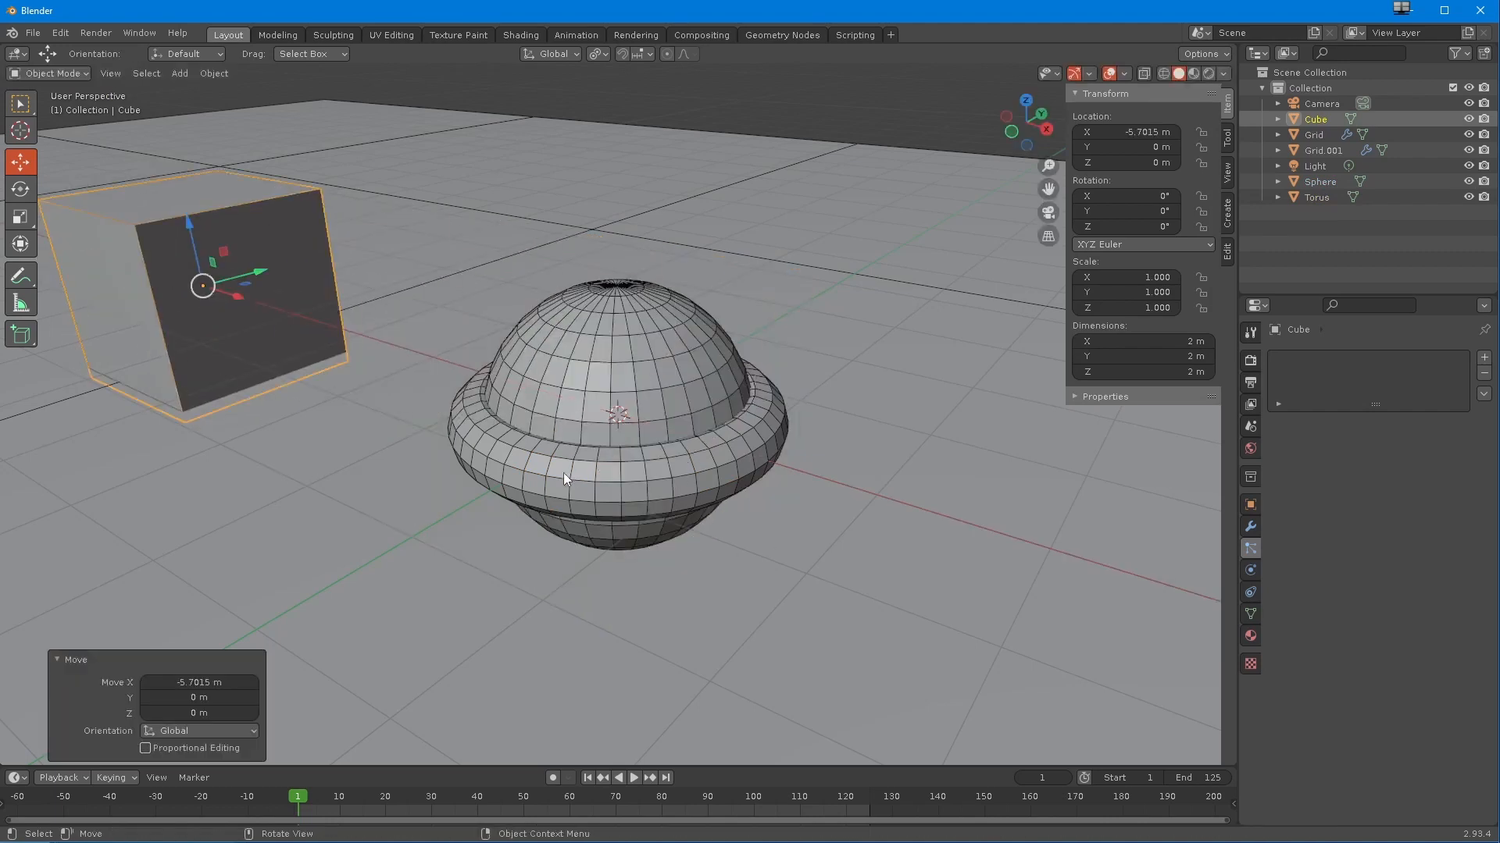
left_click(658, 444)
left_click_drag(672, 436, 434, 333)
middle_click_drag(339, 397, 519, 468, "shift")
- Select the sphere, torus and cube together and activate the Scale tool
left_click(759, 511)
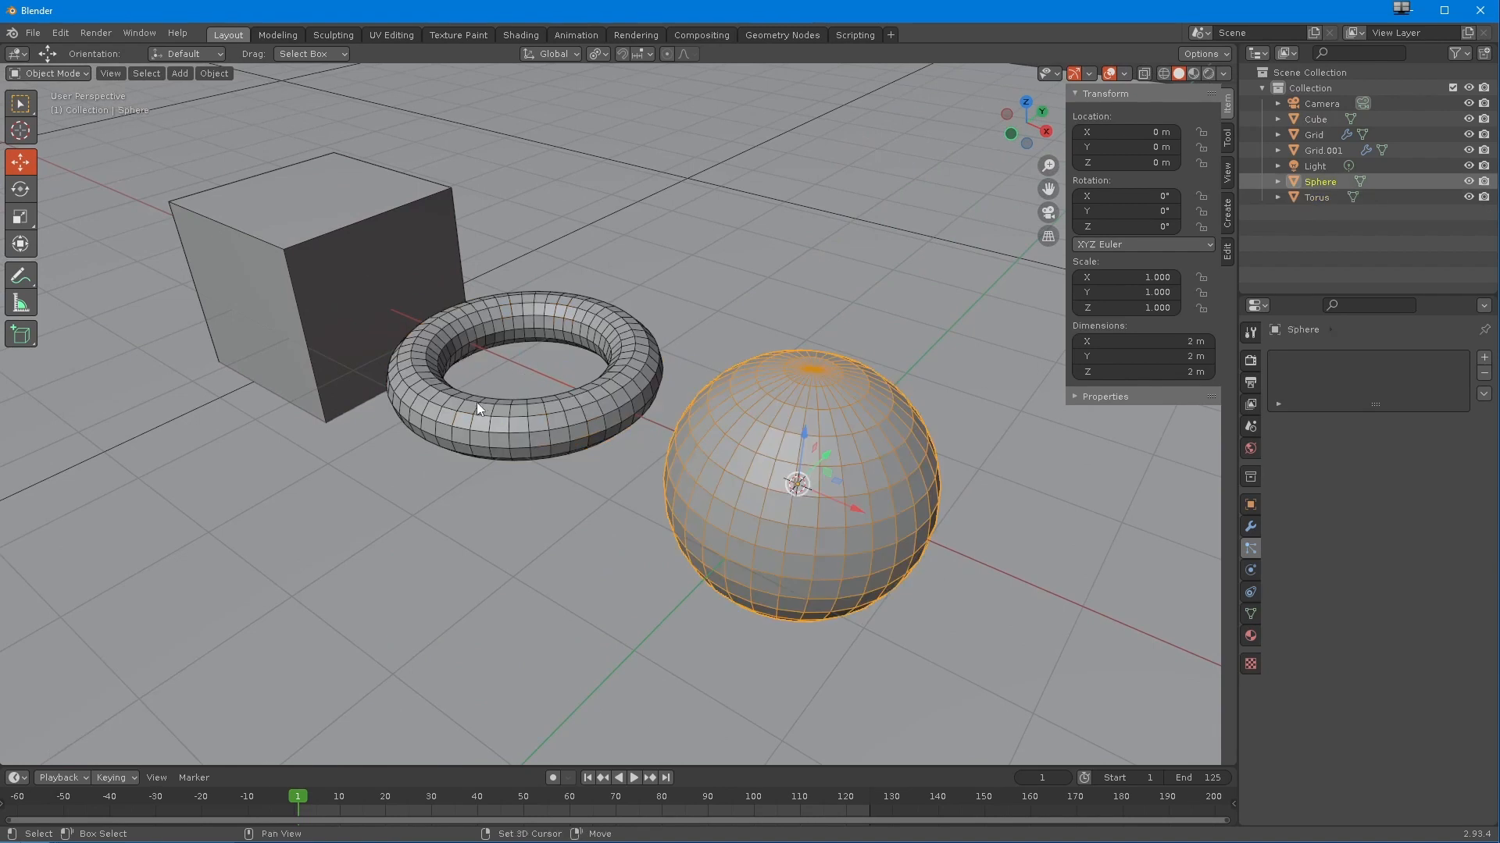
left_click(476, 403, "shift")
left_click(250, 252, "shift")
left_click(21, 216)
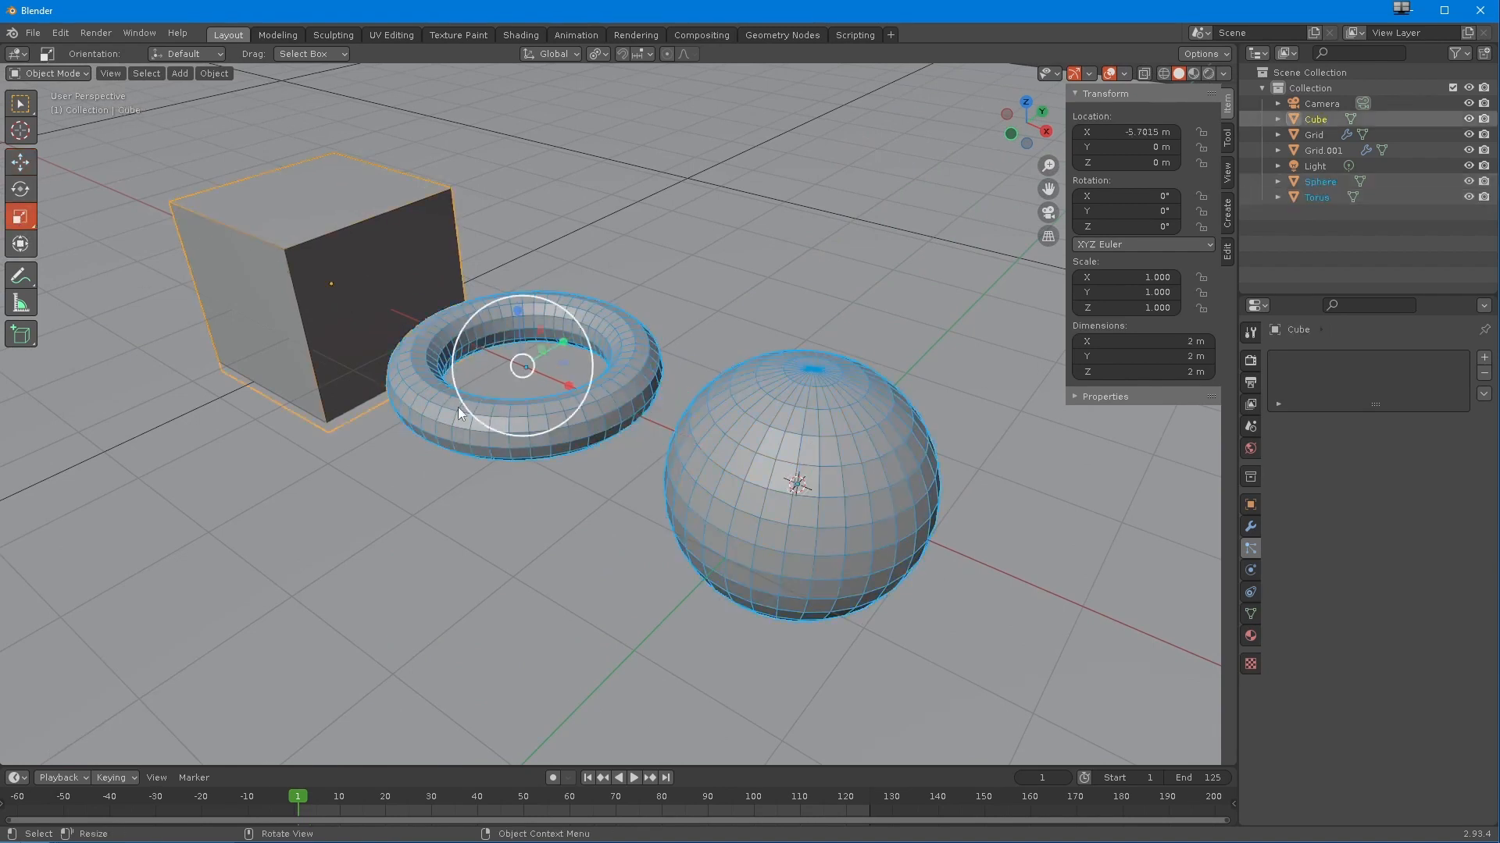
- Try scaling the three objects about their individual origins, and again with the pivot point set to Bounding Box Center
key("s")
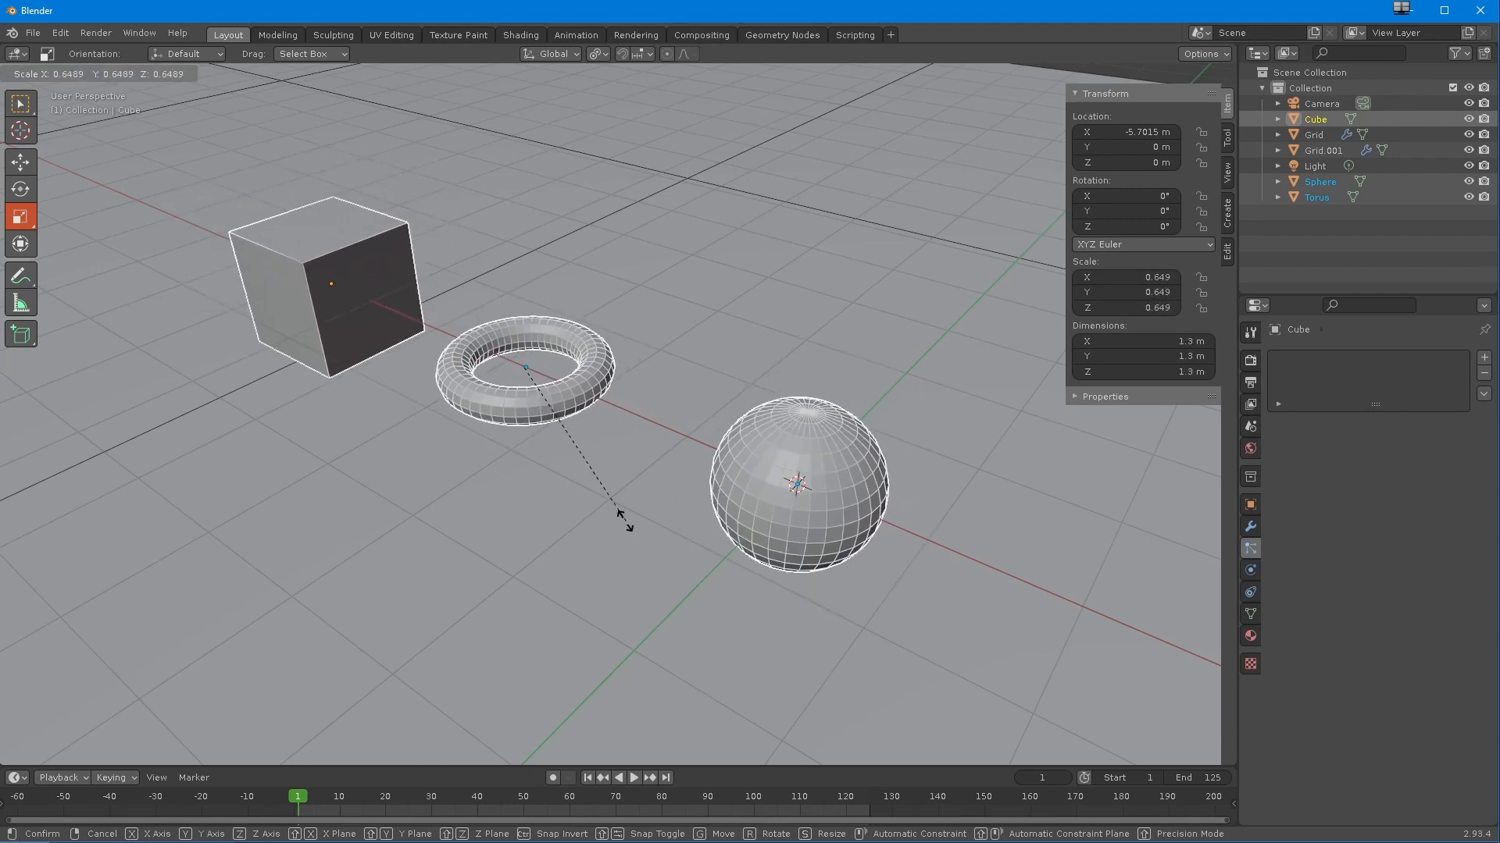
key("Escape")
left_click(598, 53)
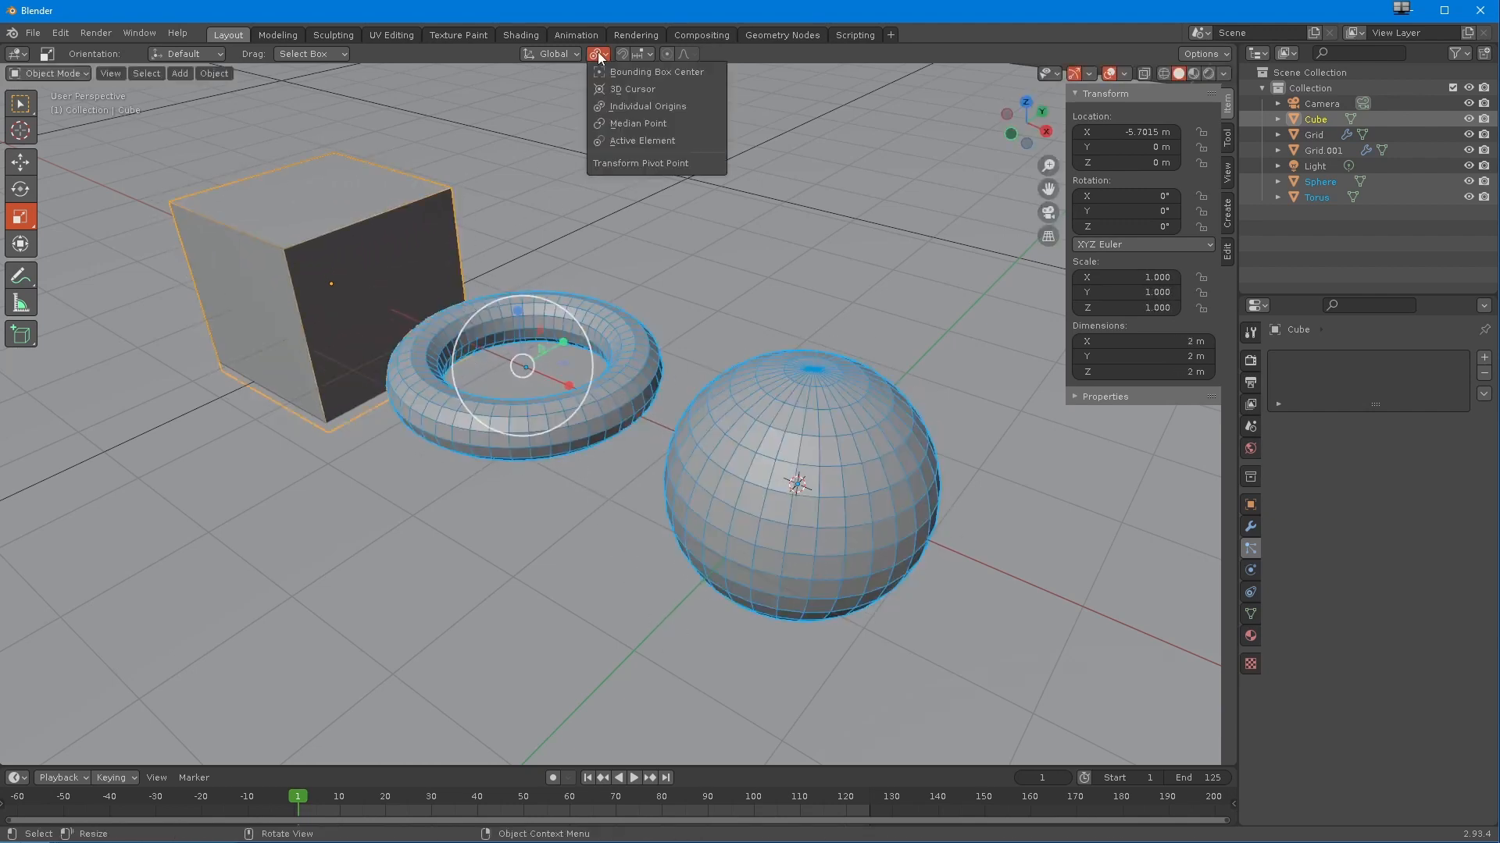
left_click(598, 78)
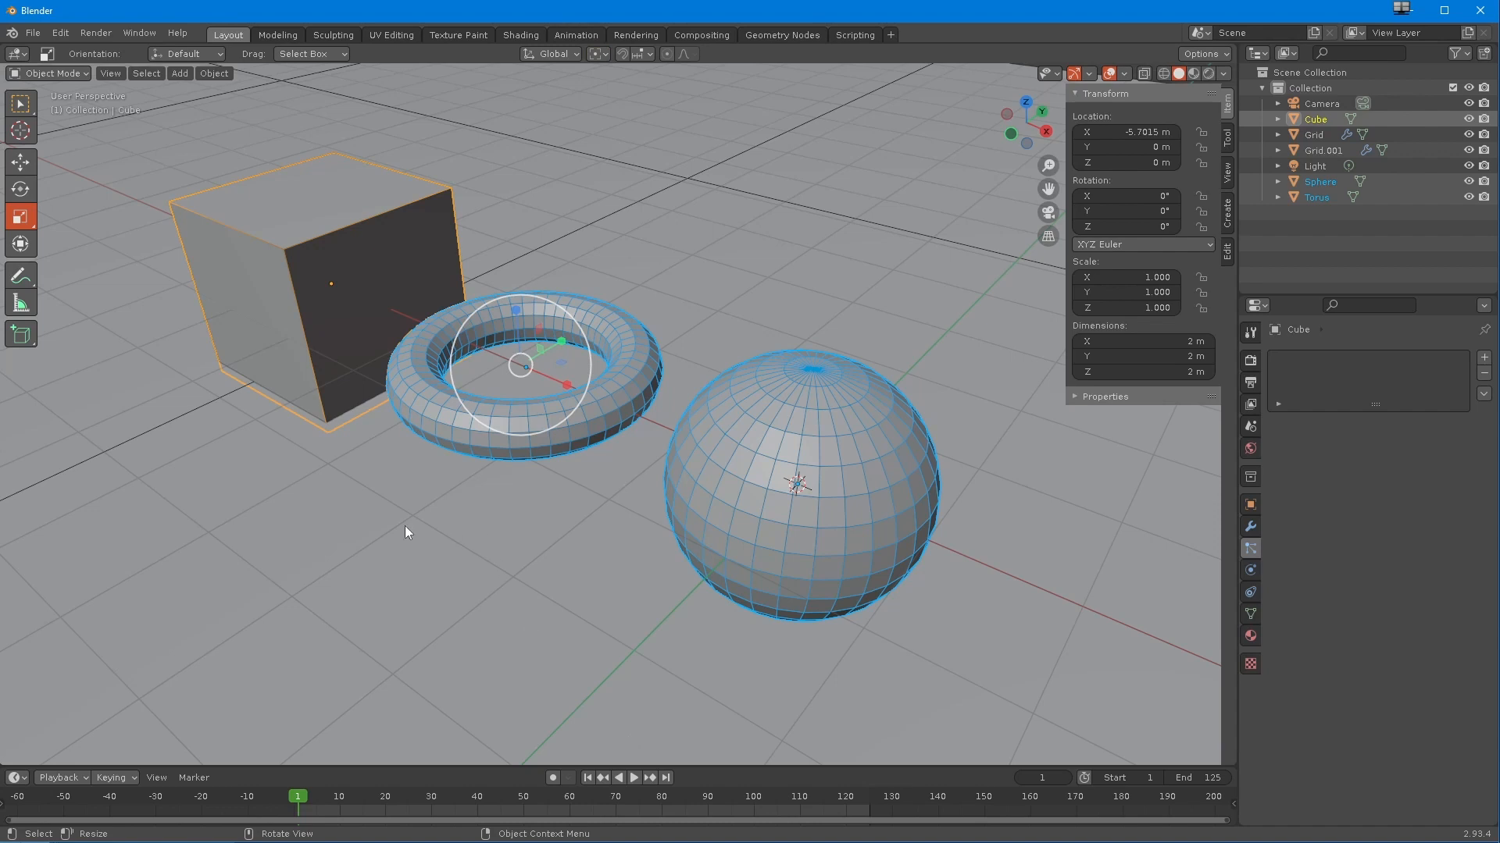
key("s")
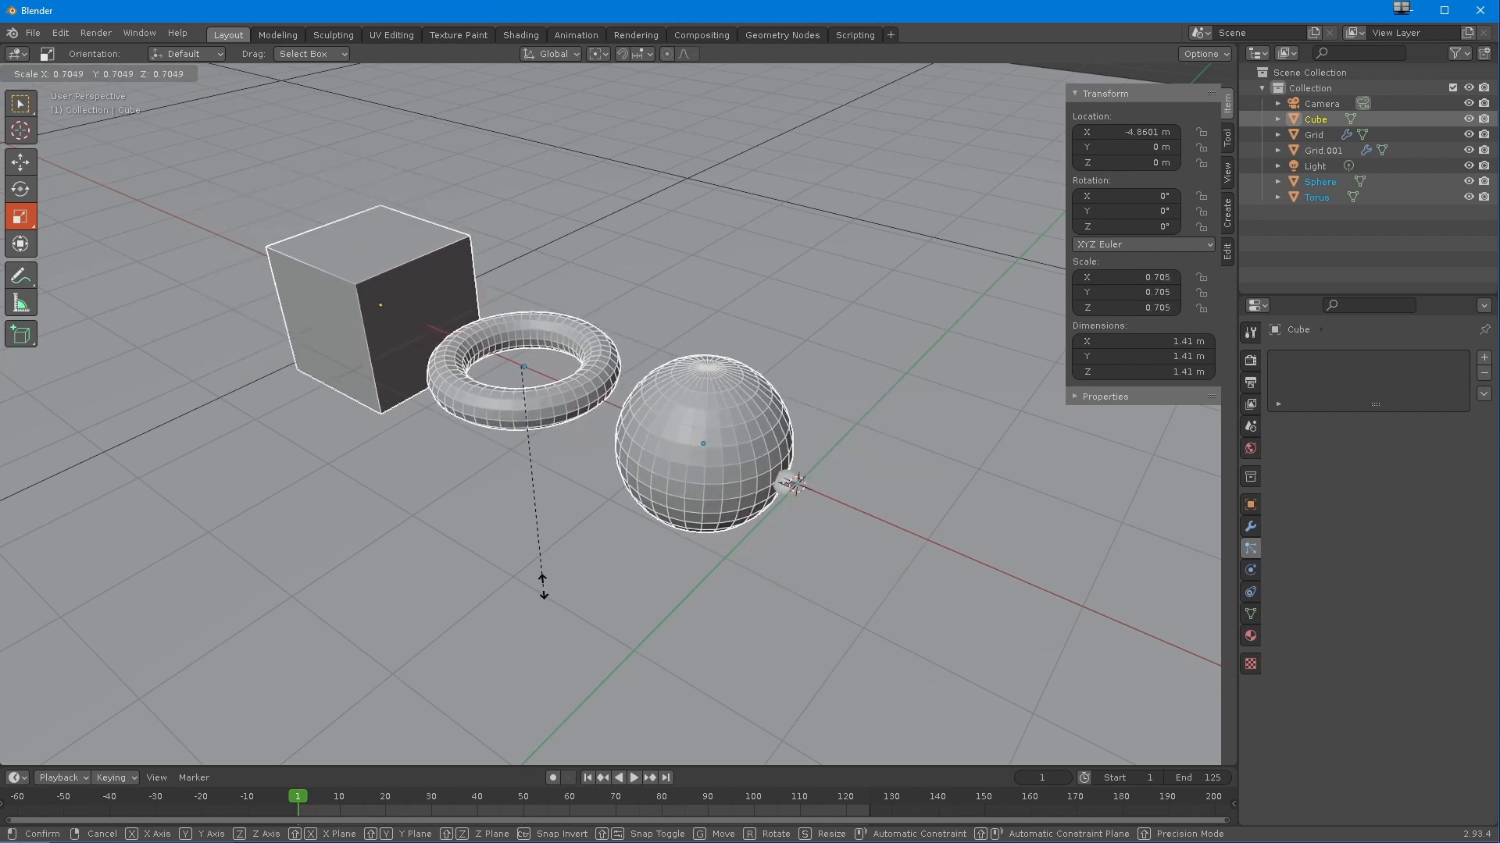
key("Escape")
- Scale the three meshes to about 0.124 in Edit Mode with the Individual Origins pivot, and return to Object Mode
left_click(49, 72)
left_click(49, 106)
left_click(600, 58)
left_click(603, 89)
left_click(597, 53)
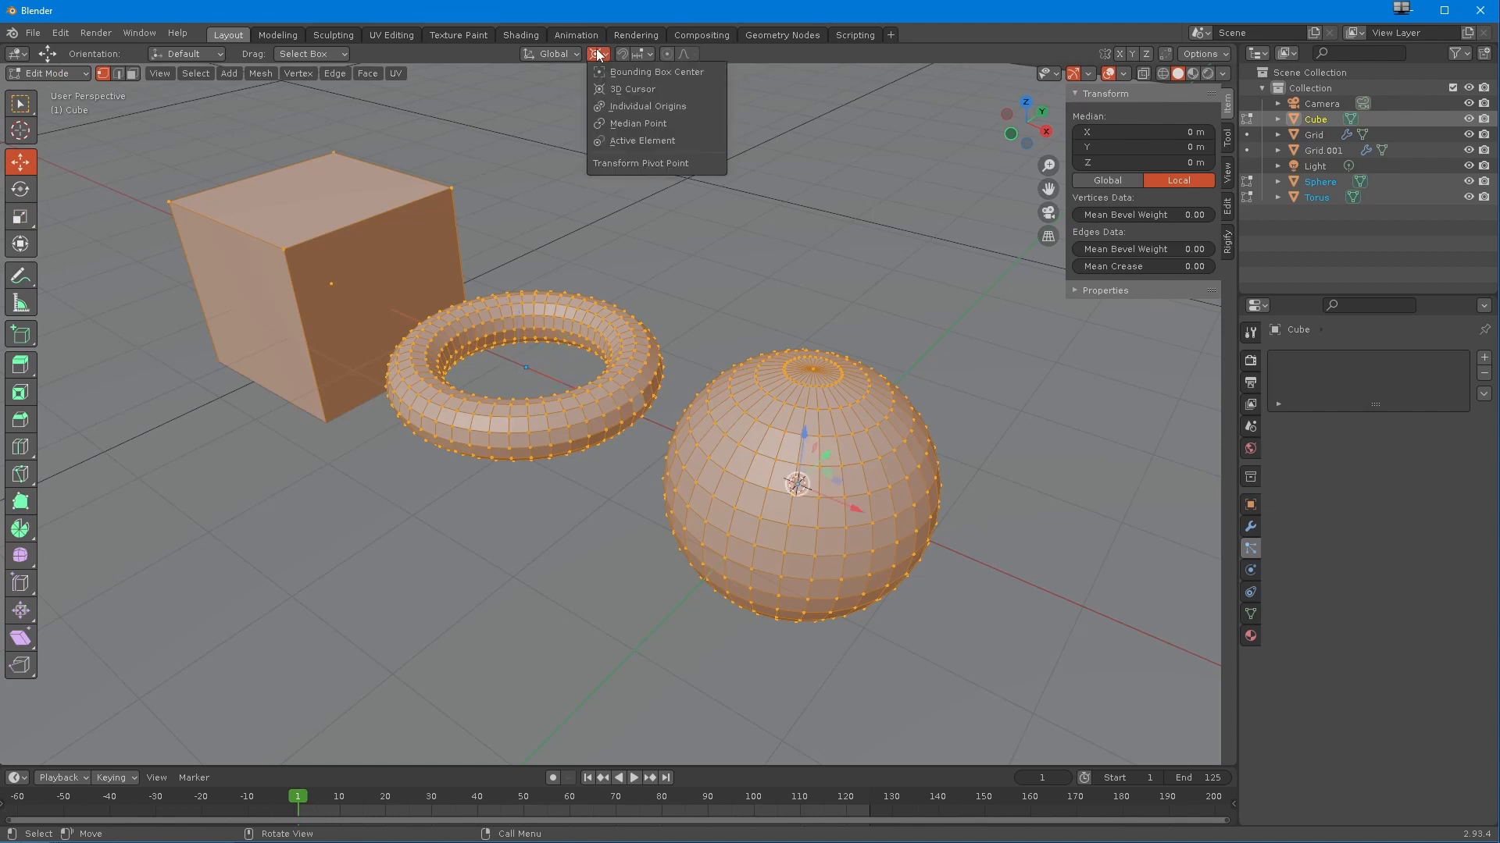
left_click(625, 106)
key("s")
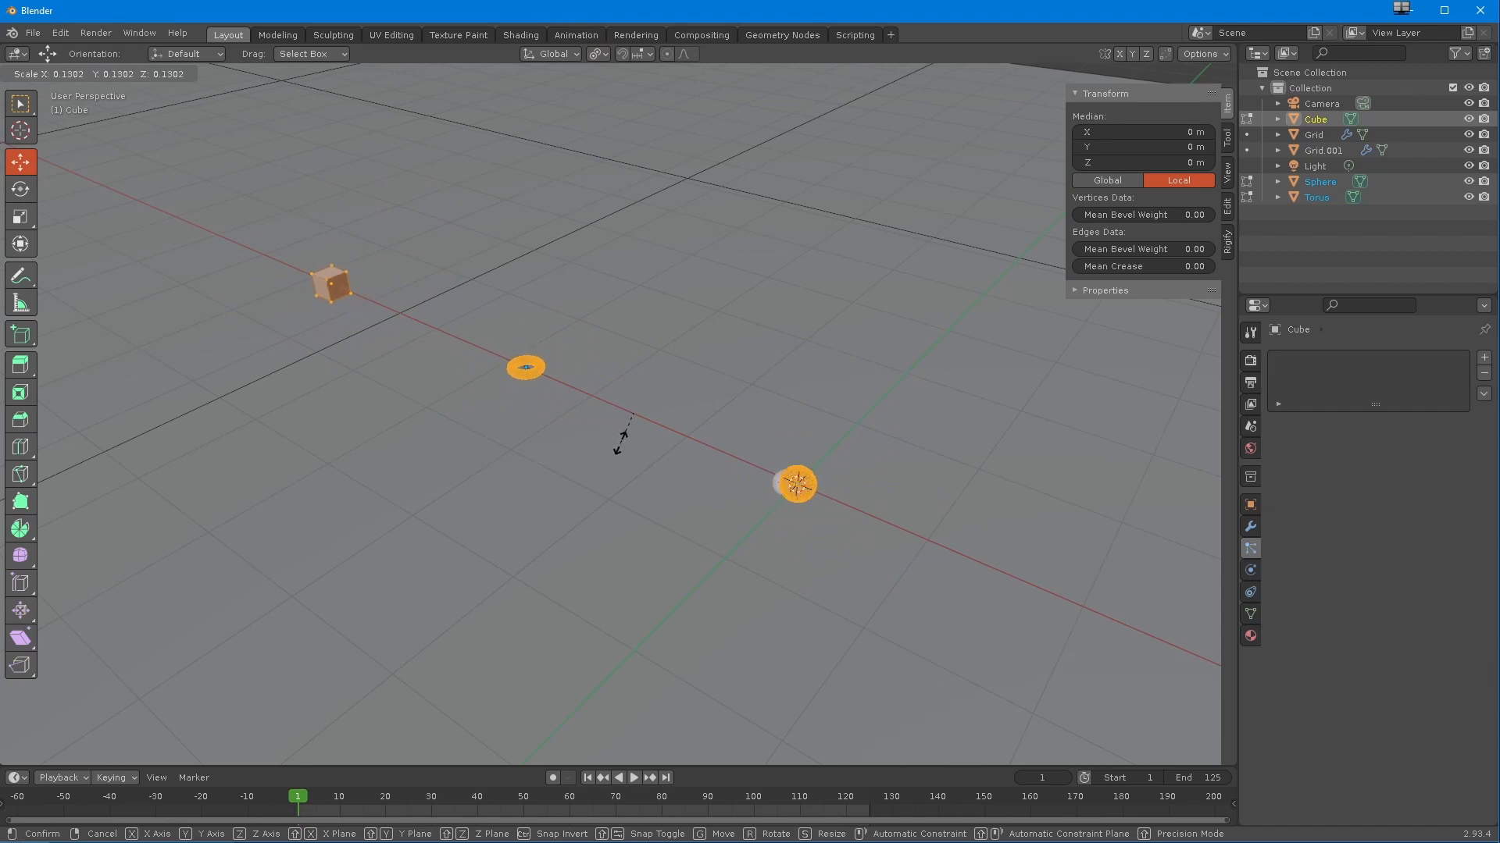
left_click(623, 434)
left_click(33, 78)
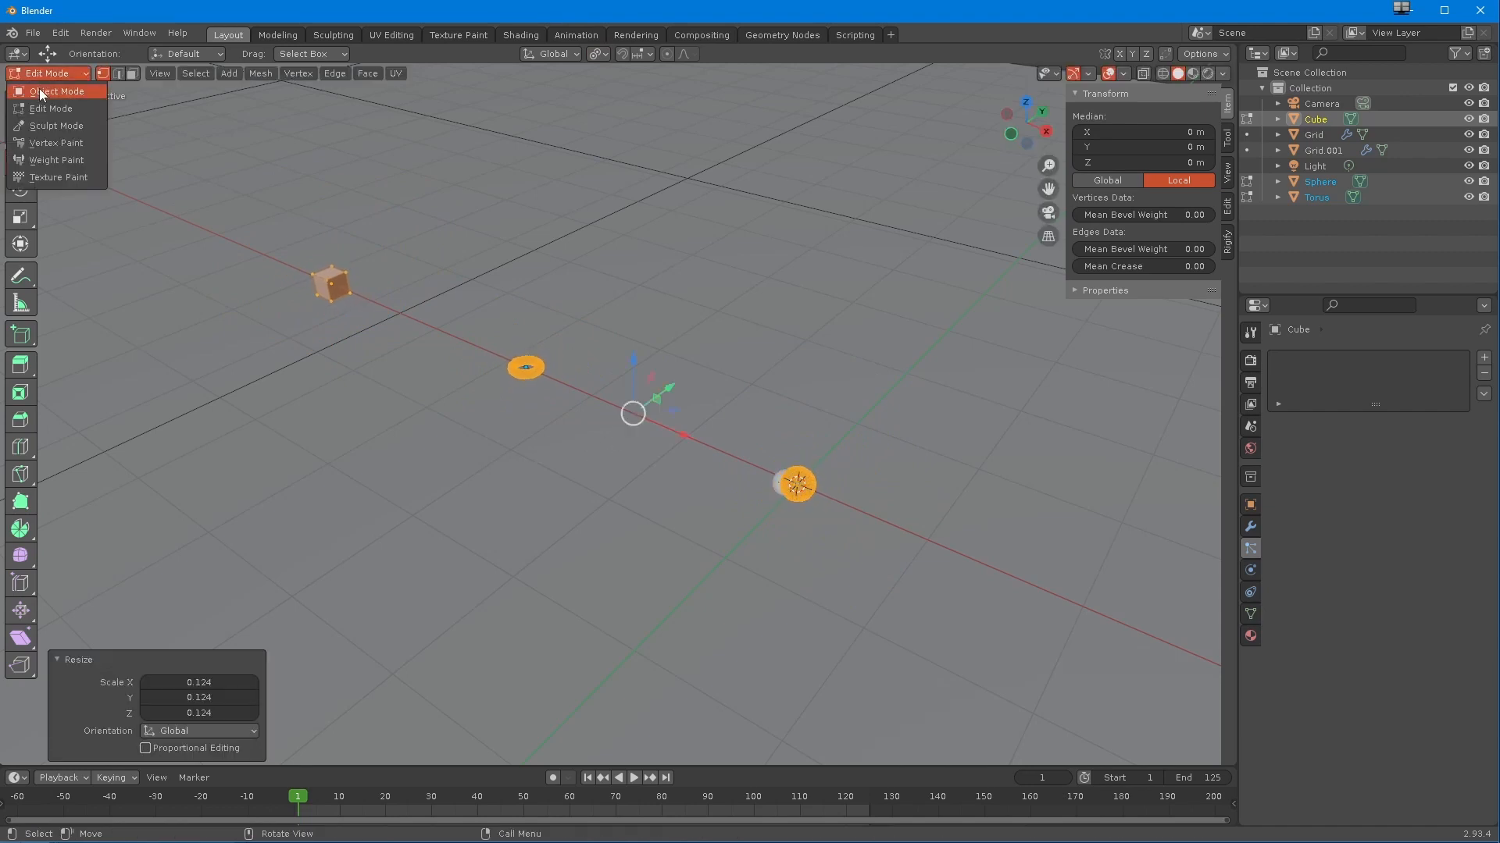
left_click(36, 89)
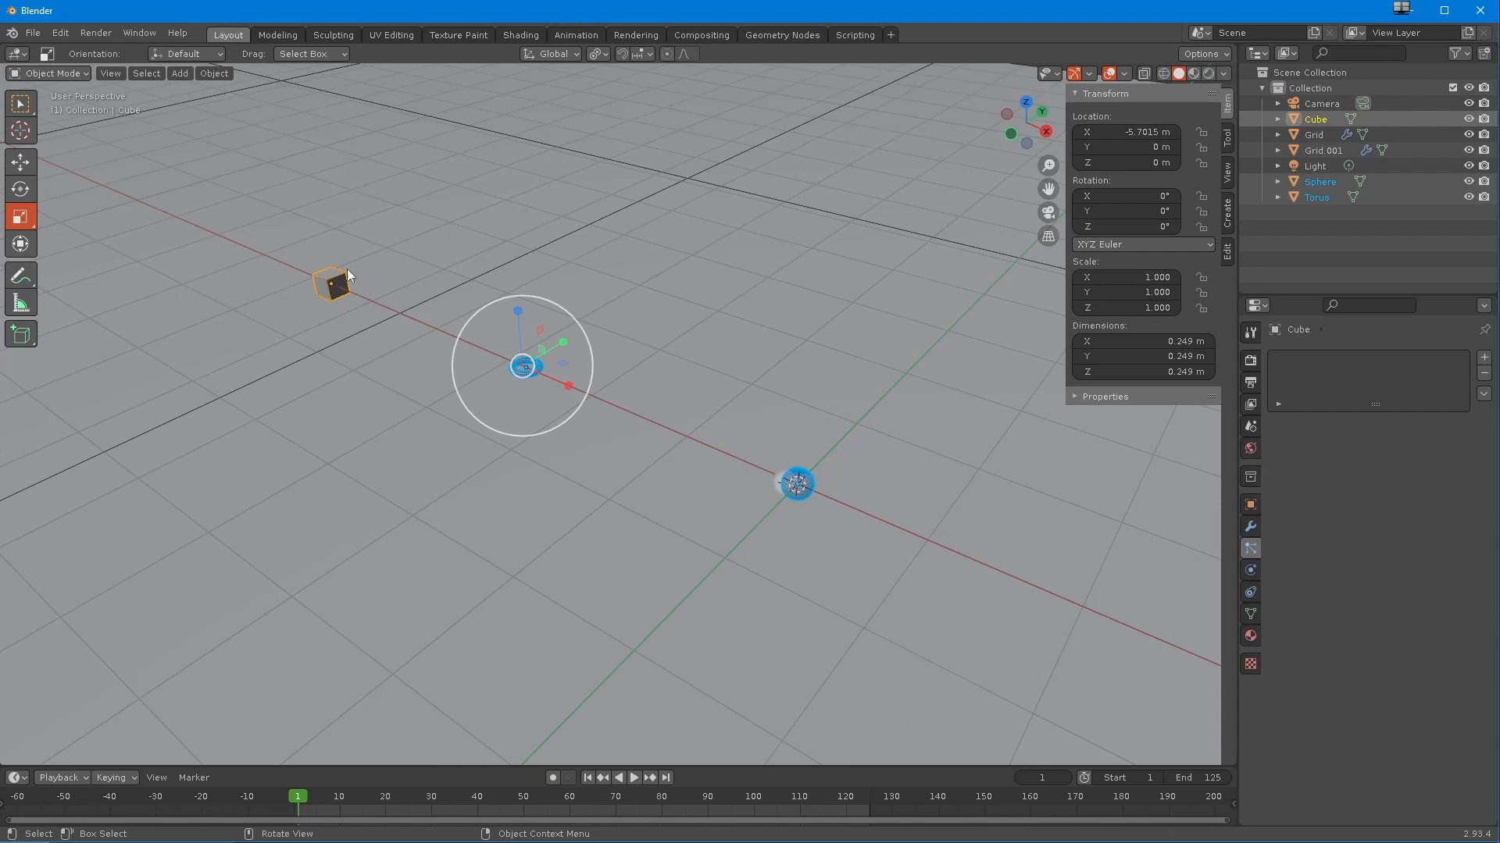
- Raise the small cube, torus and sphere about 2.57 m and gather them close together along X near -8.3 m
scroll(573, 509, "down", 2)
middle_click_drag(572, 509, 373, 378)
left_click(20, 164)
left_click_drag(582, 356, 588, 239)
left_click_drag(645, 320, 454, 323)
middle_click_drag(454, 320, 481, 285)
left_click_drag(364, 233, 486, 337)
left_click_drag(396, 269, 370, 294)
left_click_drag(487, 228, 396, 307)
middle_click_drag(398, 308, 314, 376)
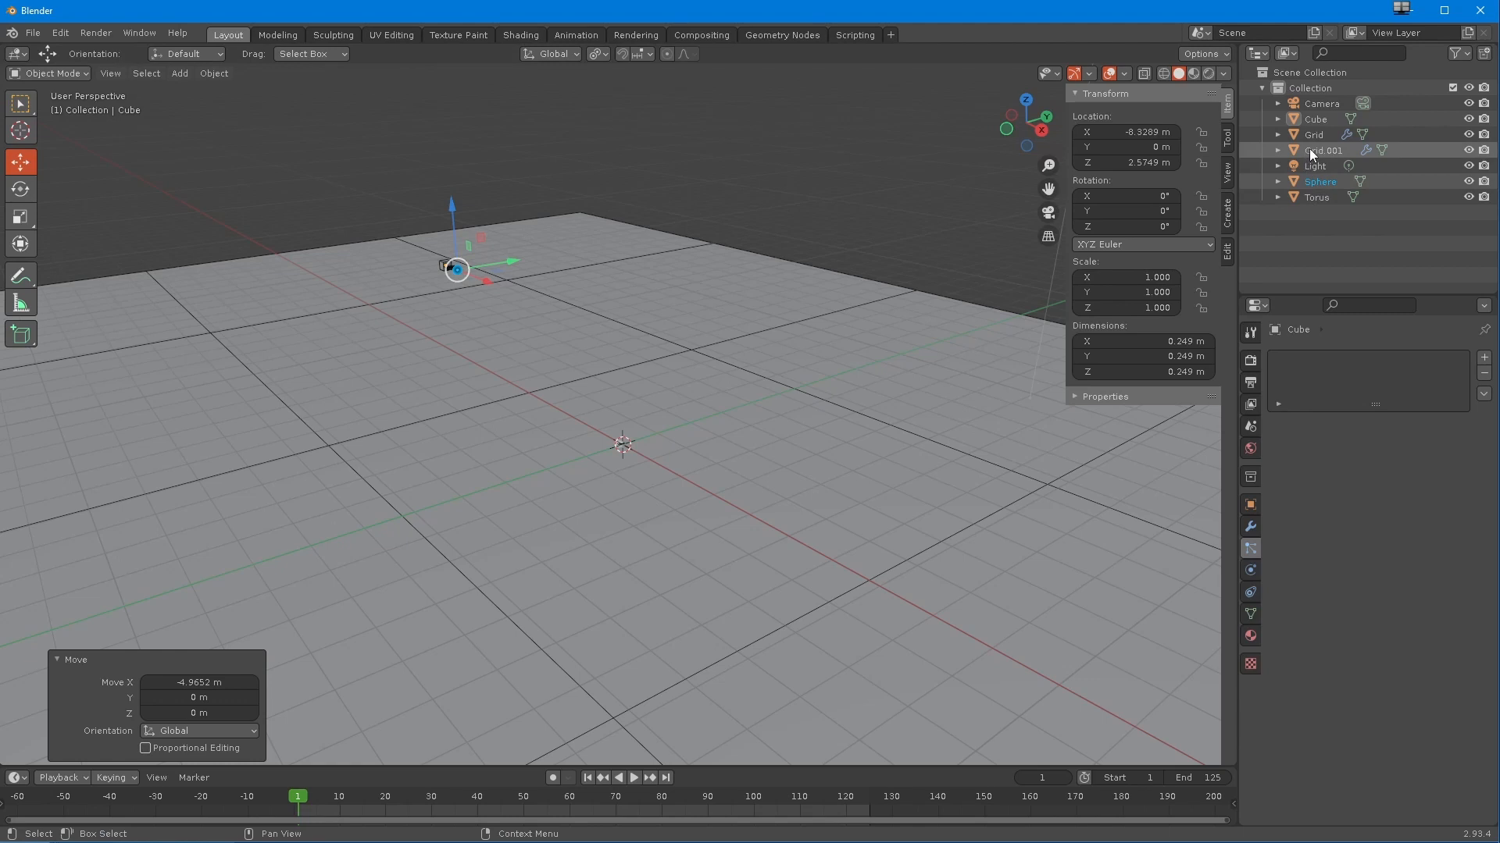
- Create a new collection named objs and transfer the Cube, Sphere and Torus into it
left_click(1483, 53)
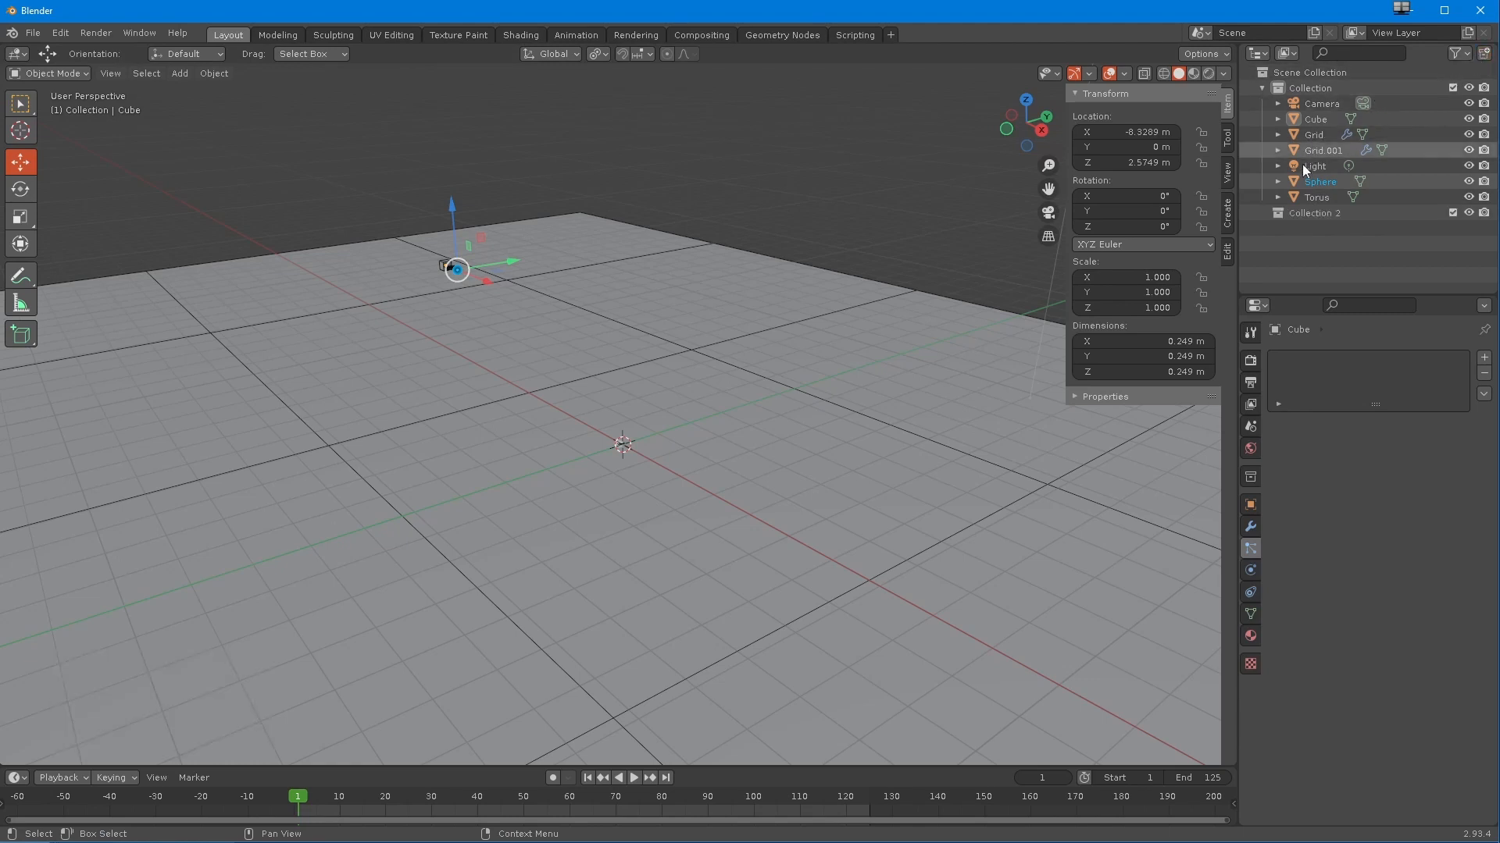
double_click(1315, 213)
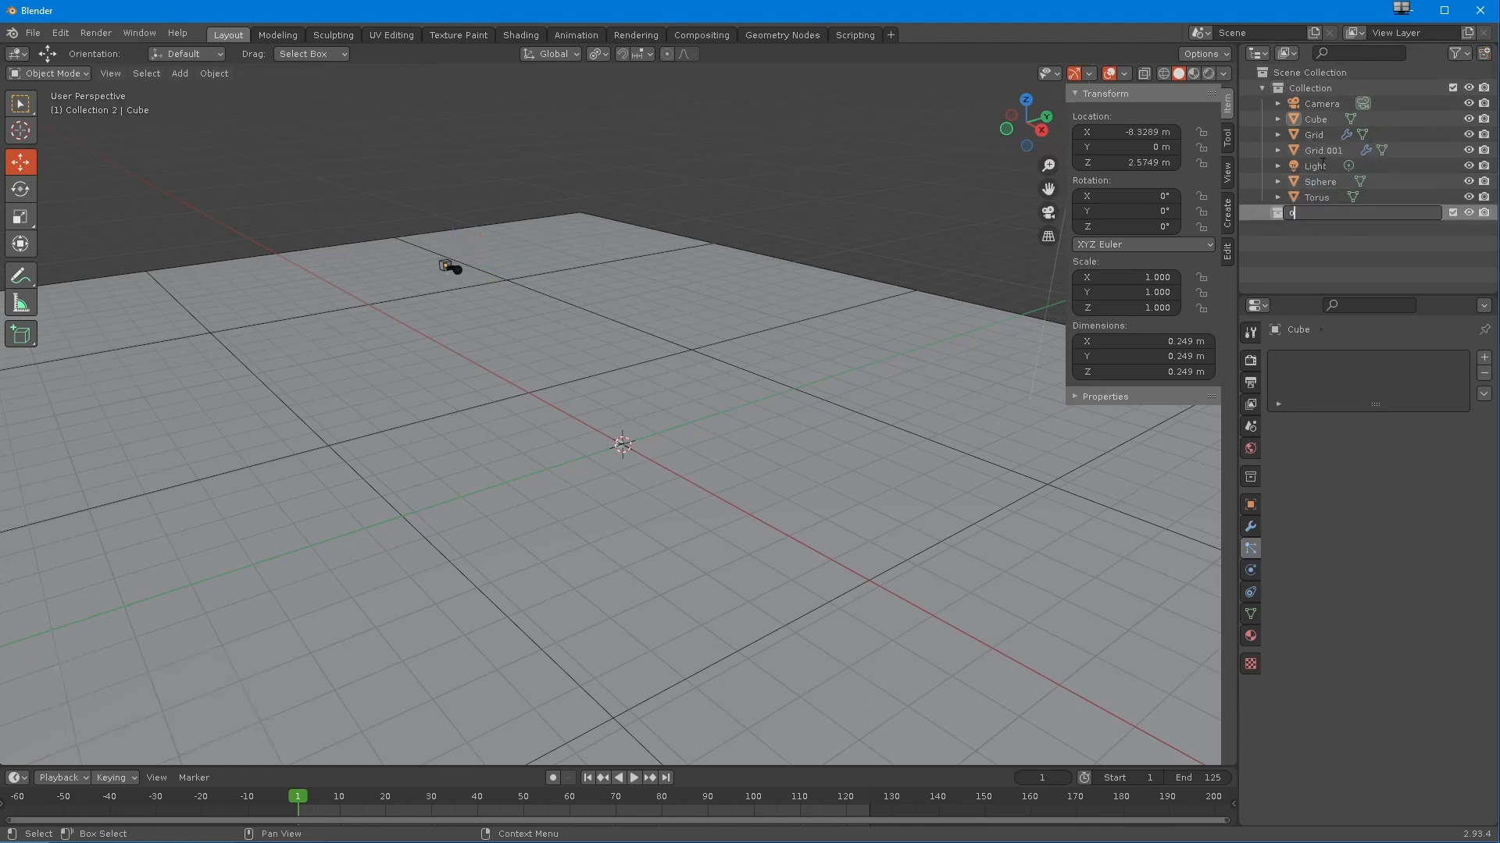
key("Return")
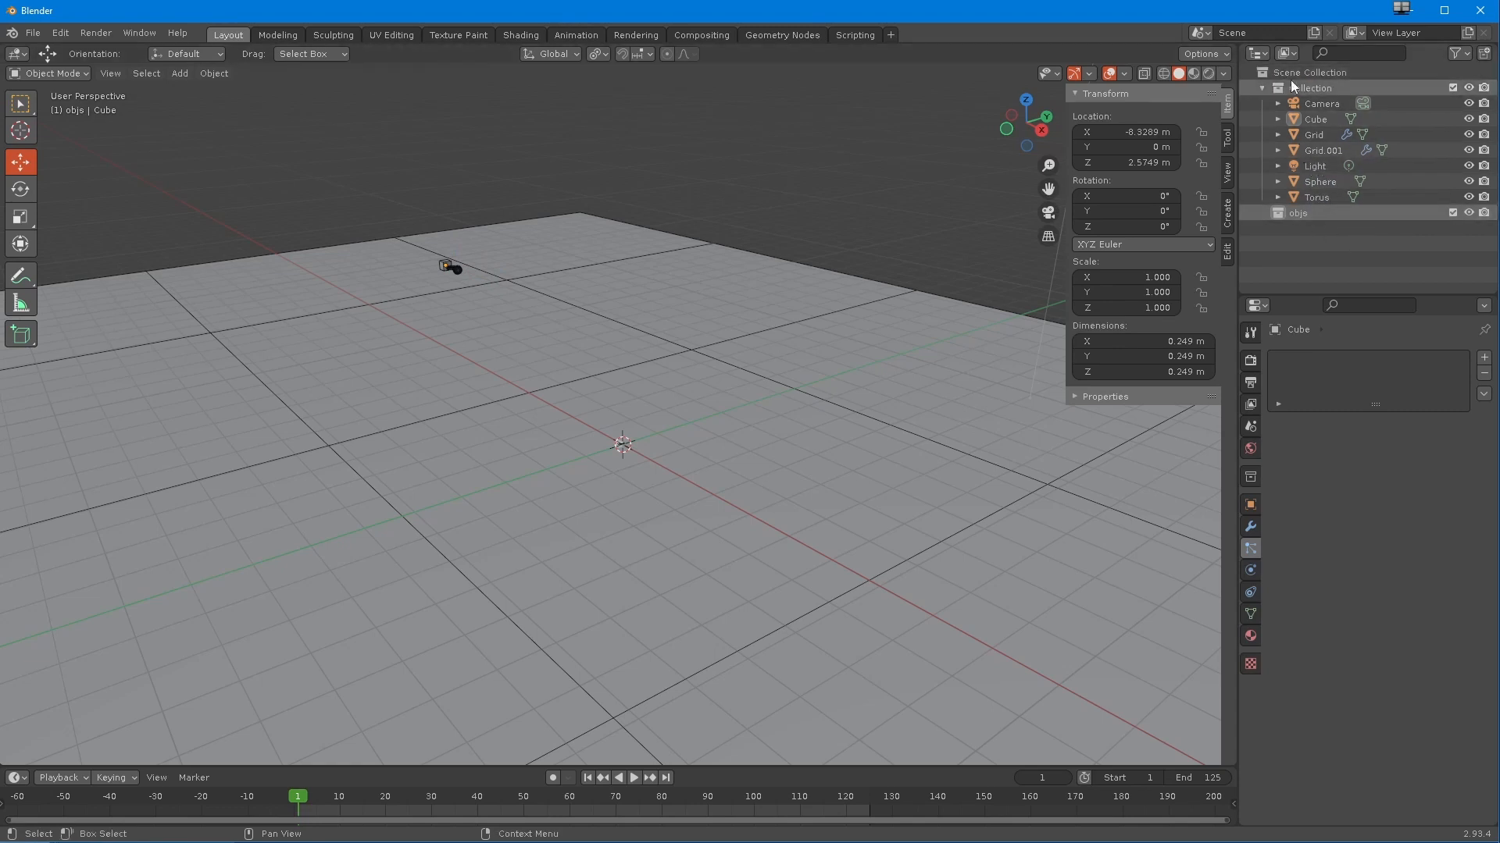
mouse_move(1309, 195)
left_mouse_down()
mouse_move(1305, 214)
mouse_move(1312, 197)
left_mouse_up()
left_click_drag(1317, 119, 1314, 181)
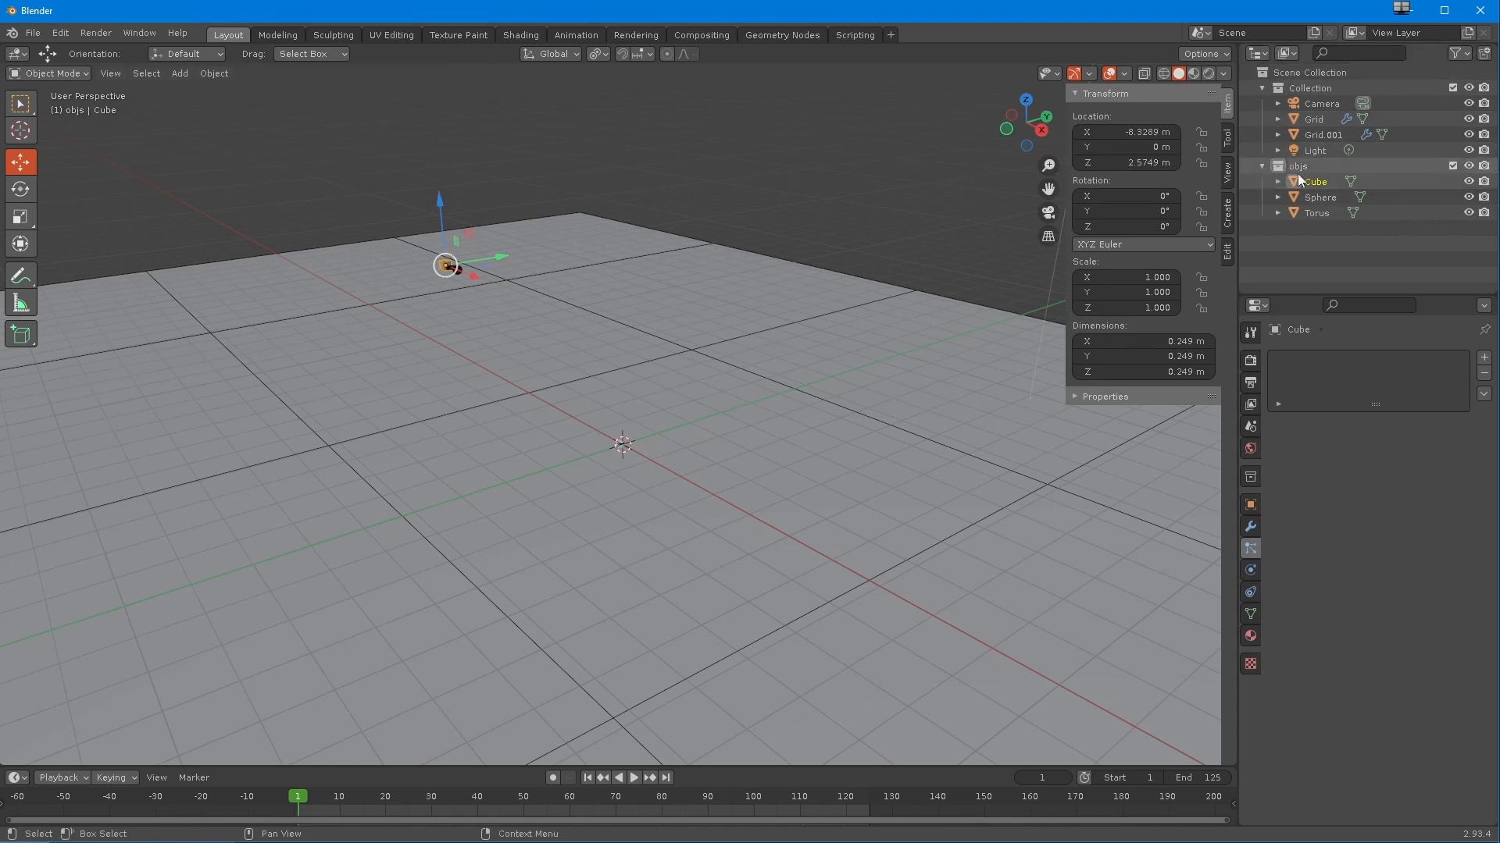
- Rename the Grid.001 object as floor
left_click(1320, 137)
double_click(1323, 134)
type("floor")
key("Return")
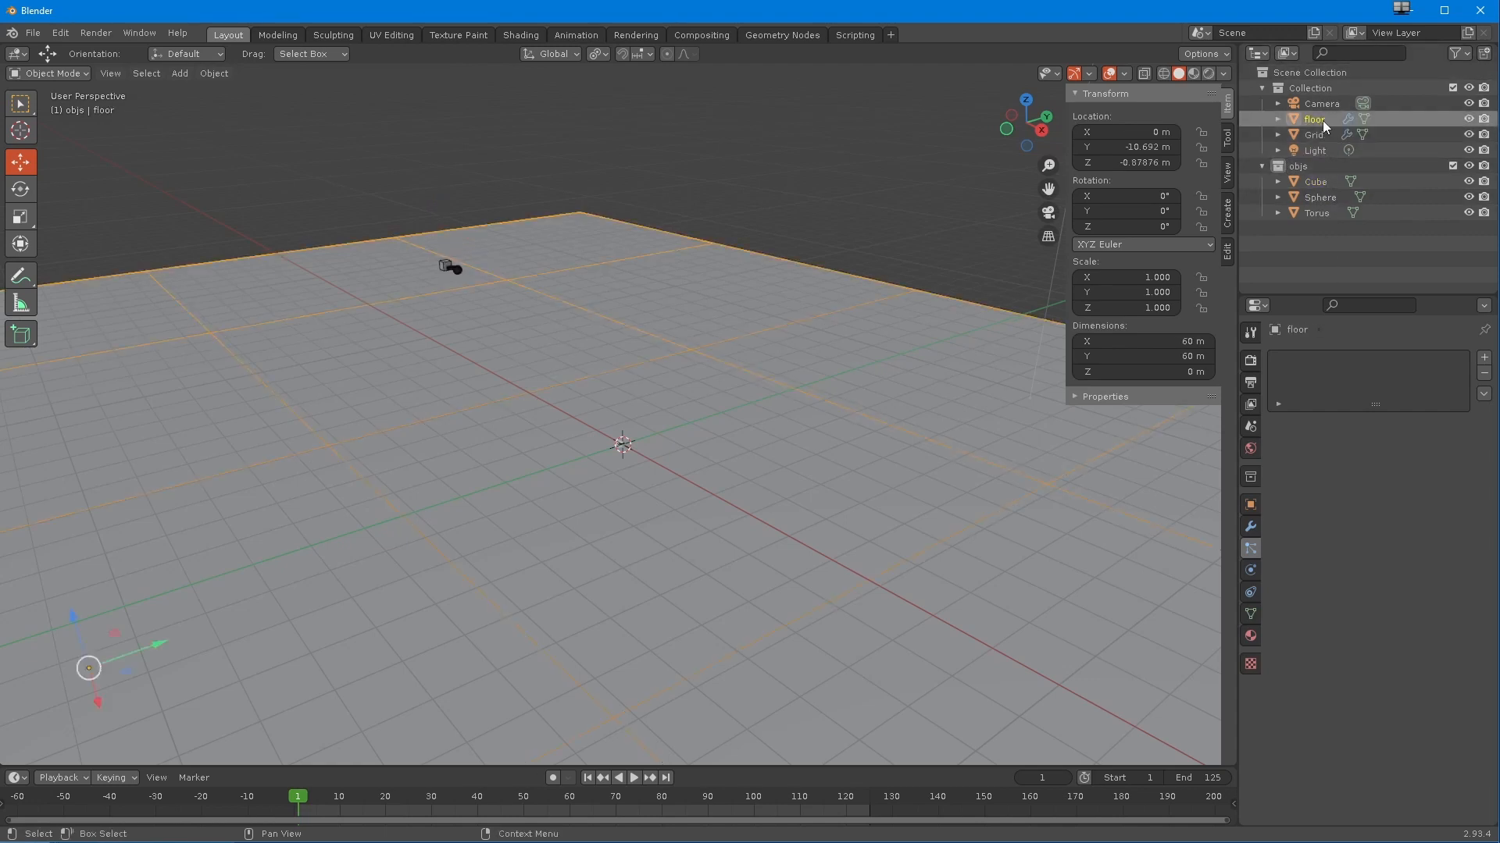
- Rename the Grid object that carries the particle system as emitter
left_click(1316, 136)
double_click(1312, 137)
type("emit")
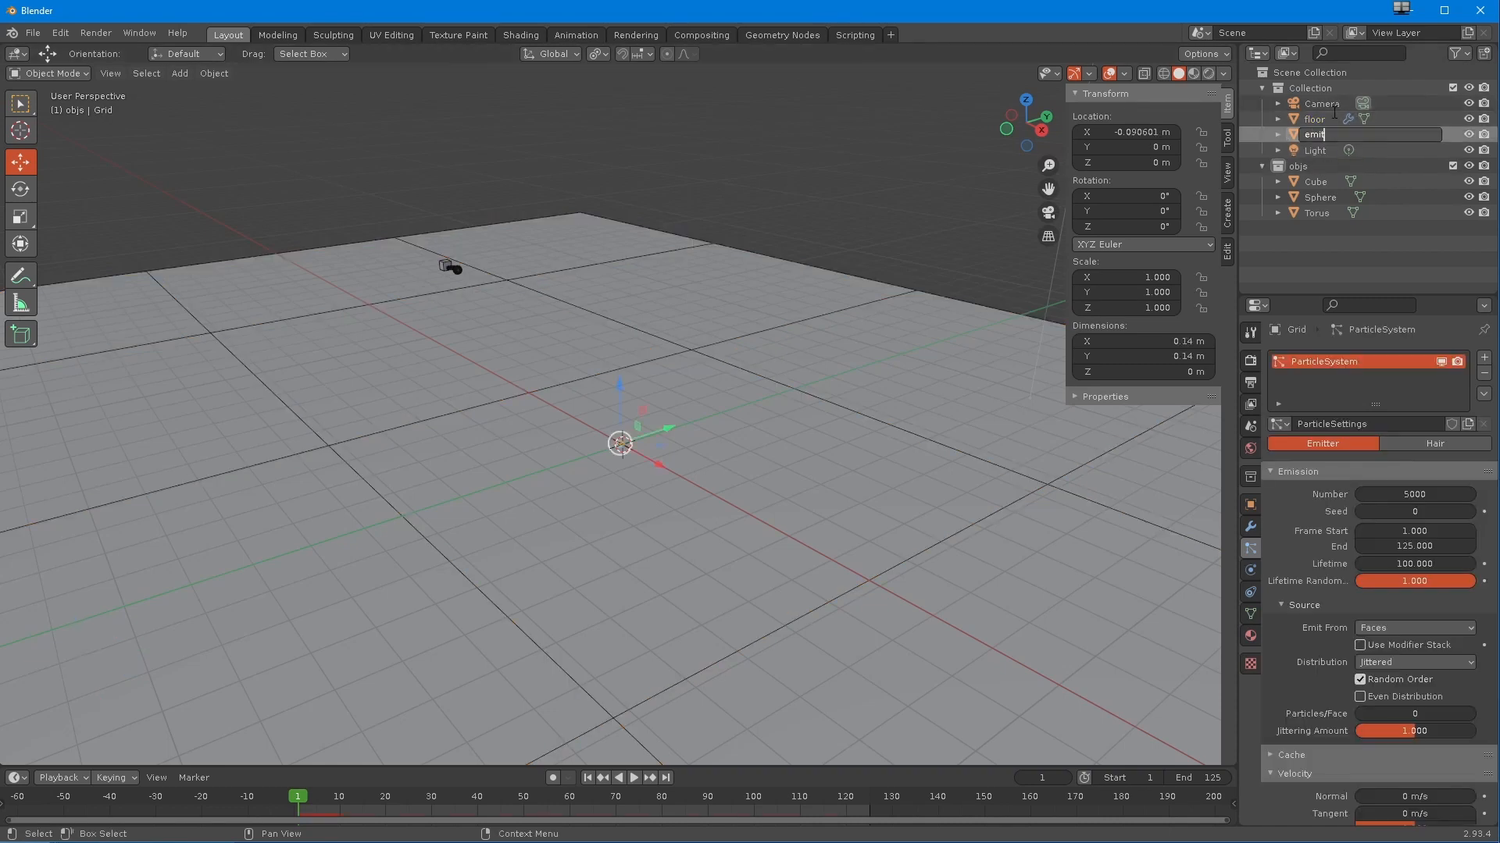
type("ter")
key("Return")
- Play the animation to examine the particle stream from the emitter, and stop the playback
middle_click_drag(645, 513, 564, 498)
left_click(634, 777)
middle_click_drag(625, 742, 645, 656)
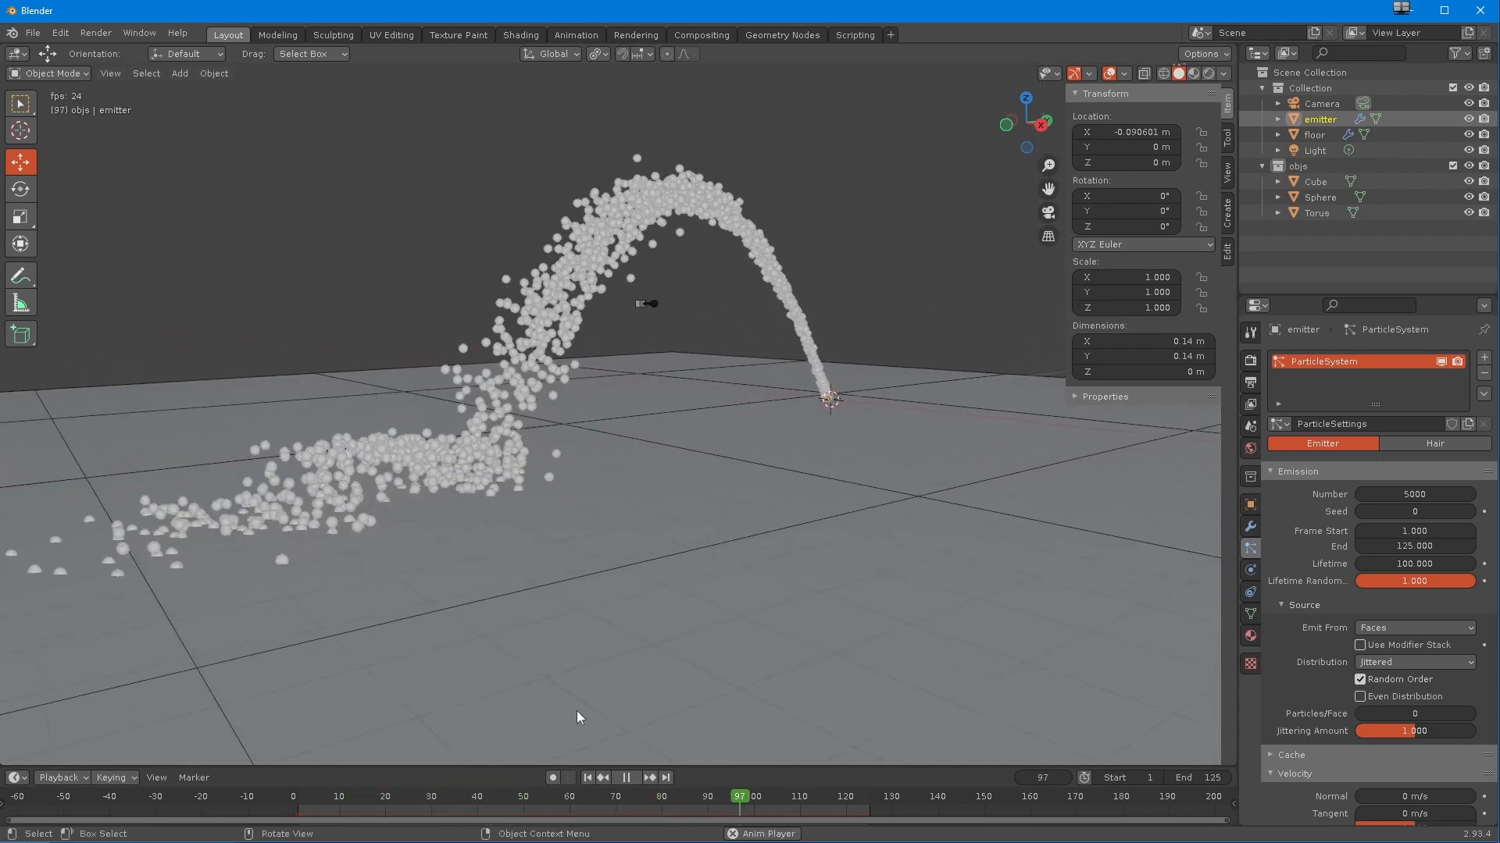
middle_click_drag(601, 750, 633, 646)
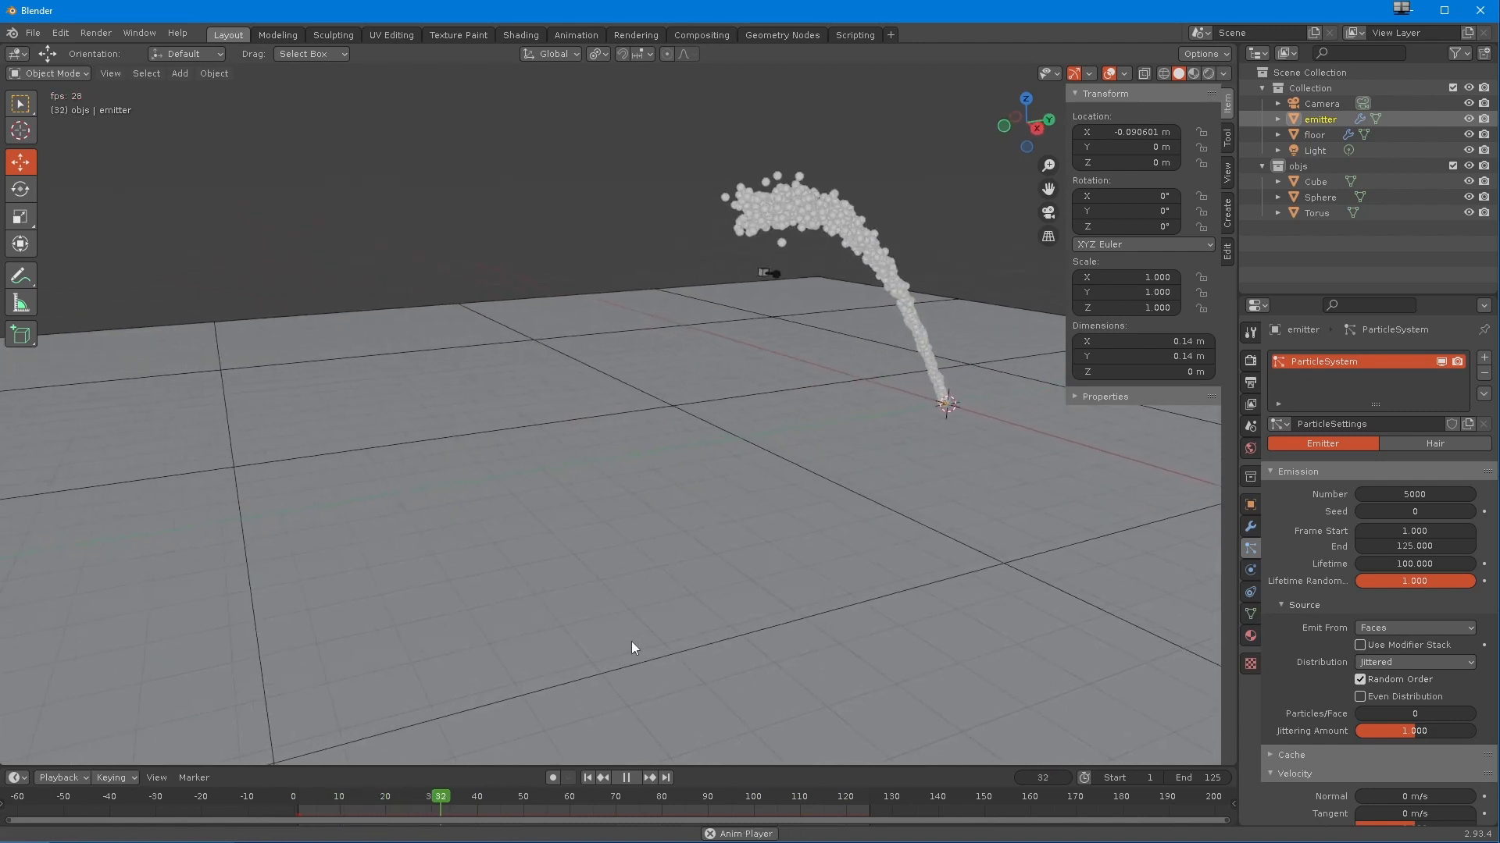
left_click(628, 777)
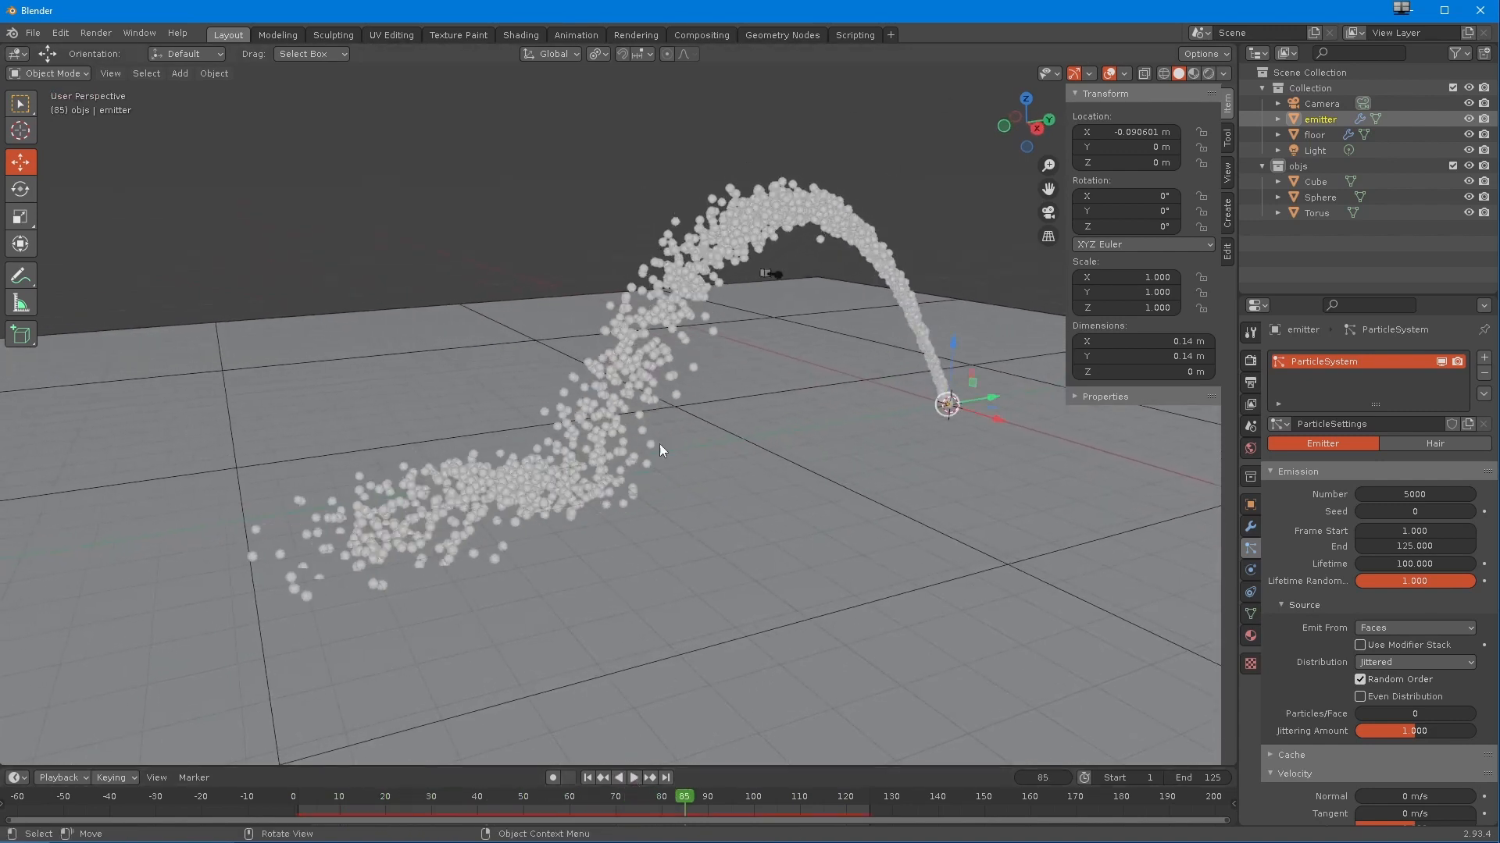
- Set the emitter's particles to render as Object with Cube as the instance object
scroll(1284, 676, "down", 10)
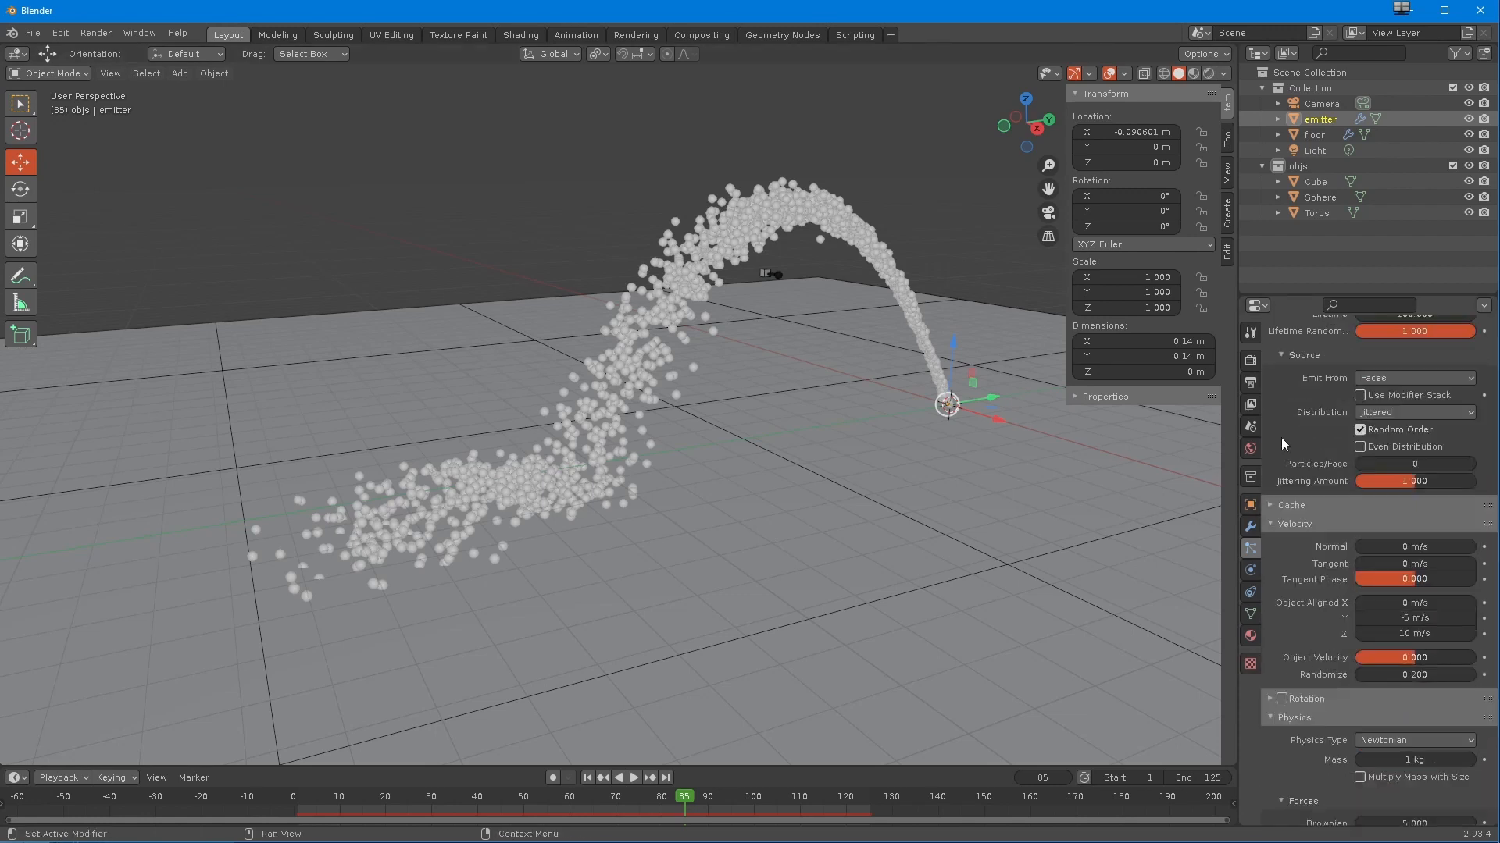
scroll(1277, 611, "down", 3)
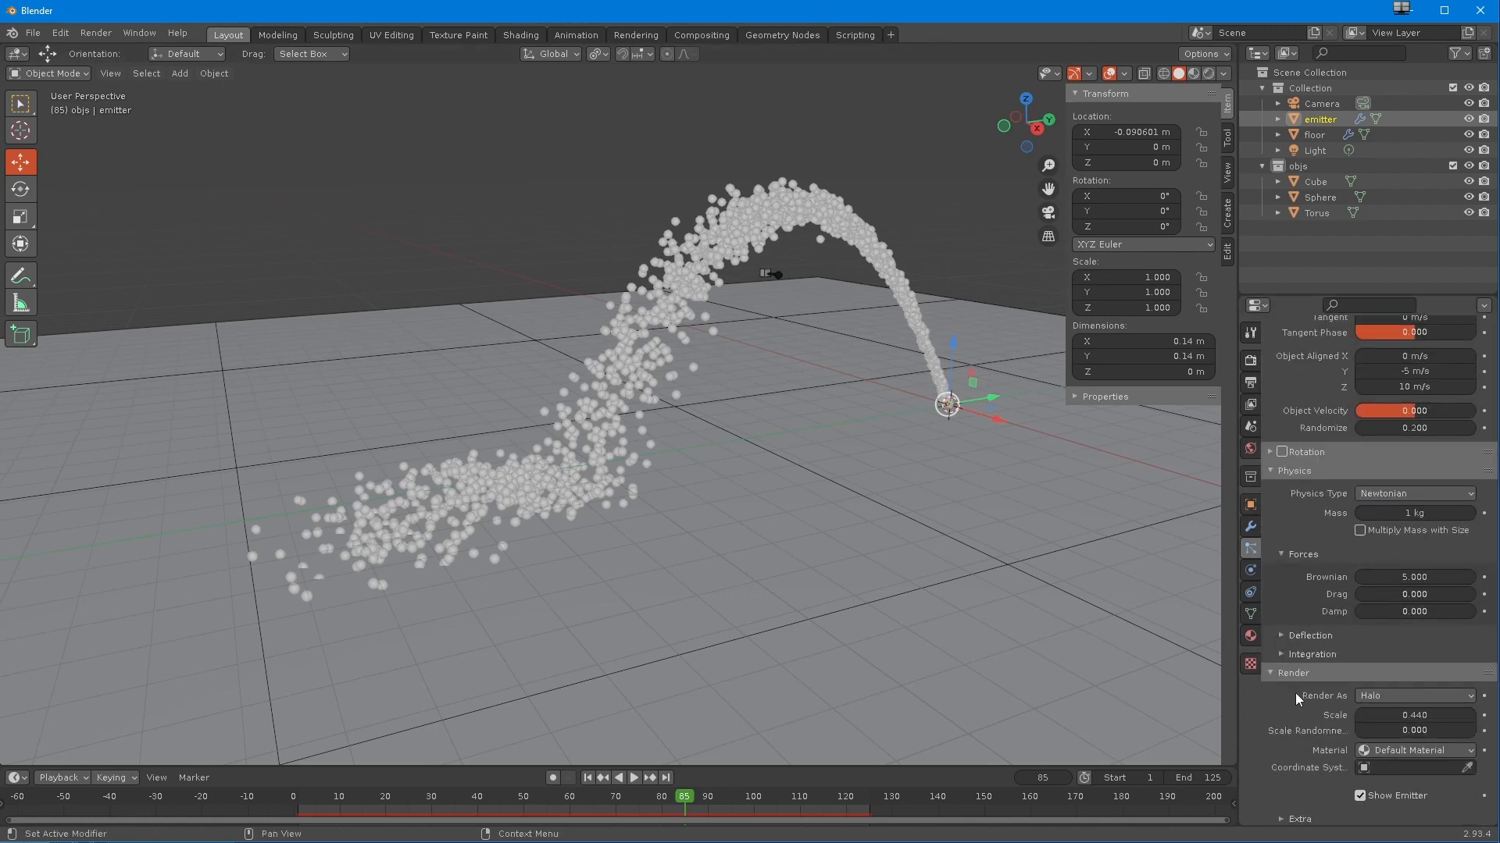
scroll(1295, 692, "down", 4)
left_click(1370, 561)
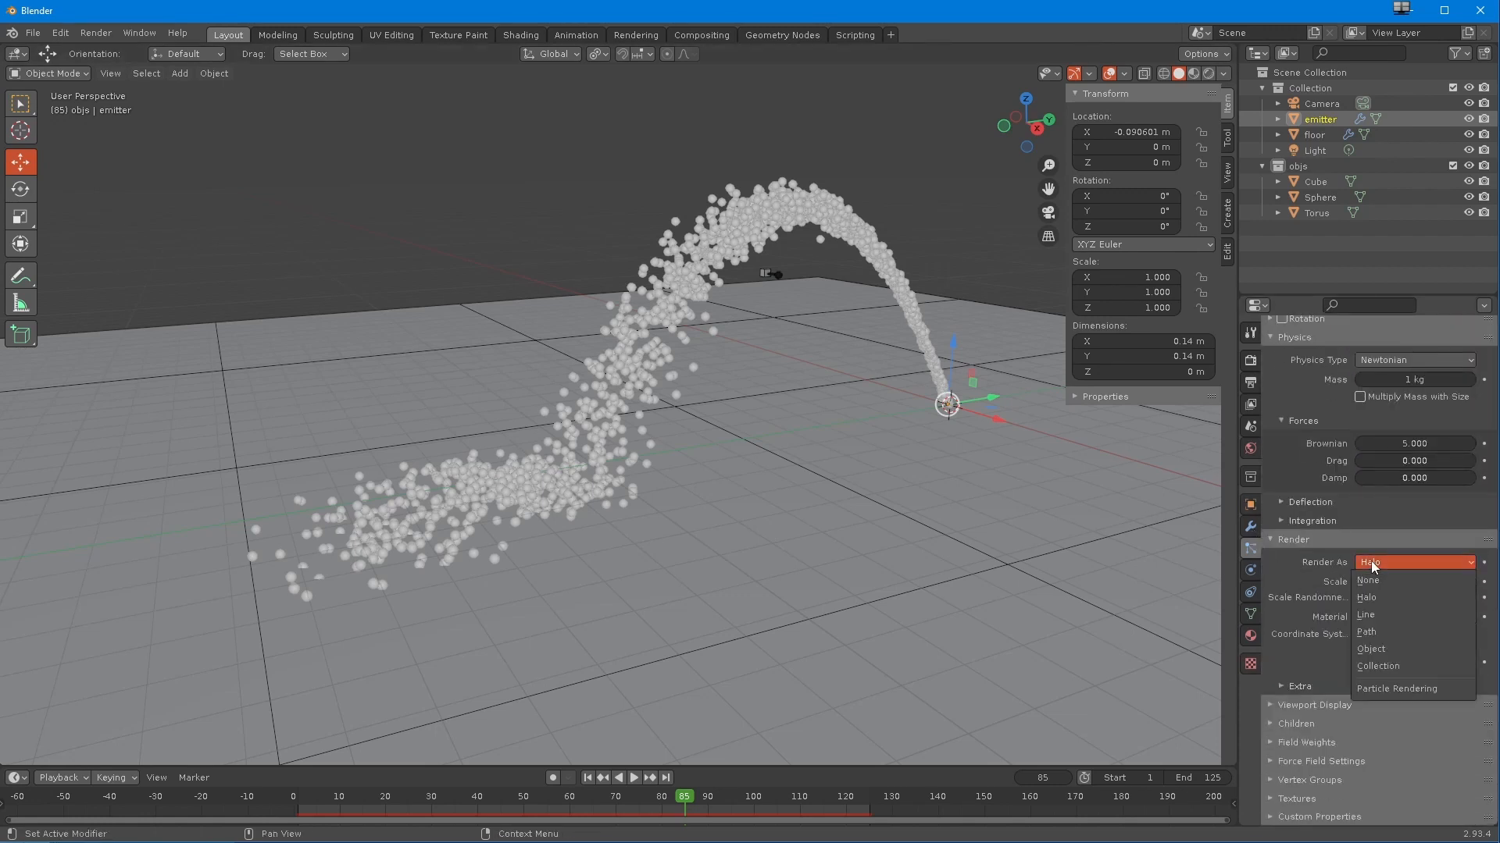
left_click(1371, 649)
scroll(1292, 653, "down", 2)
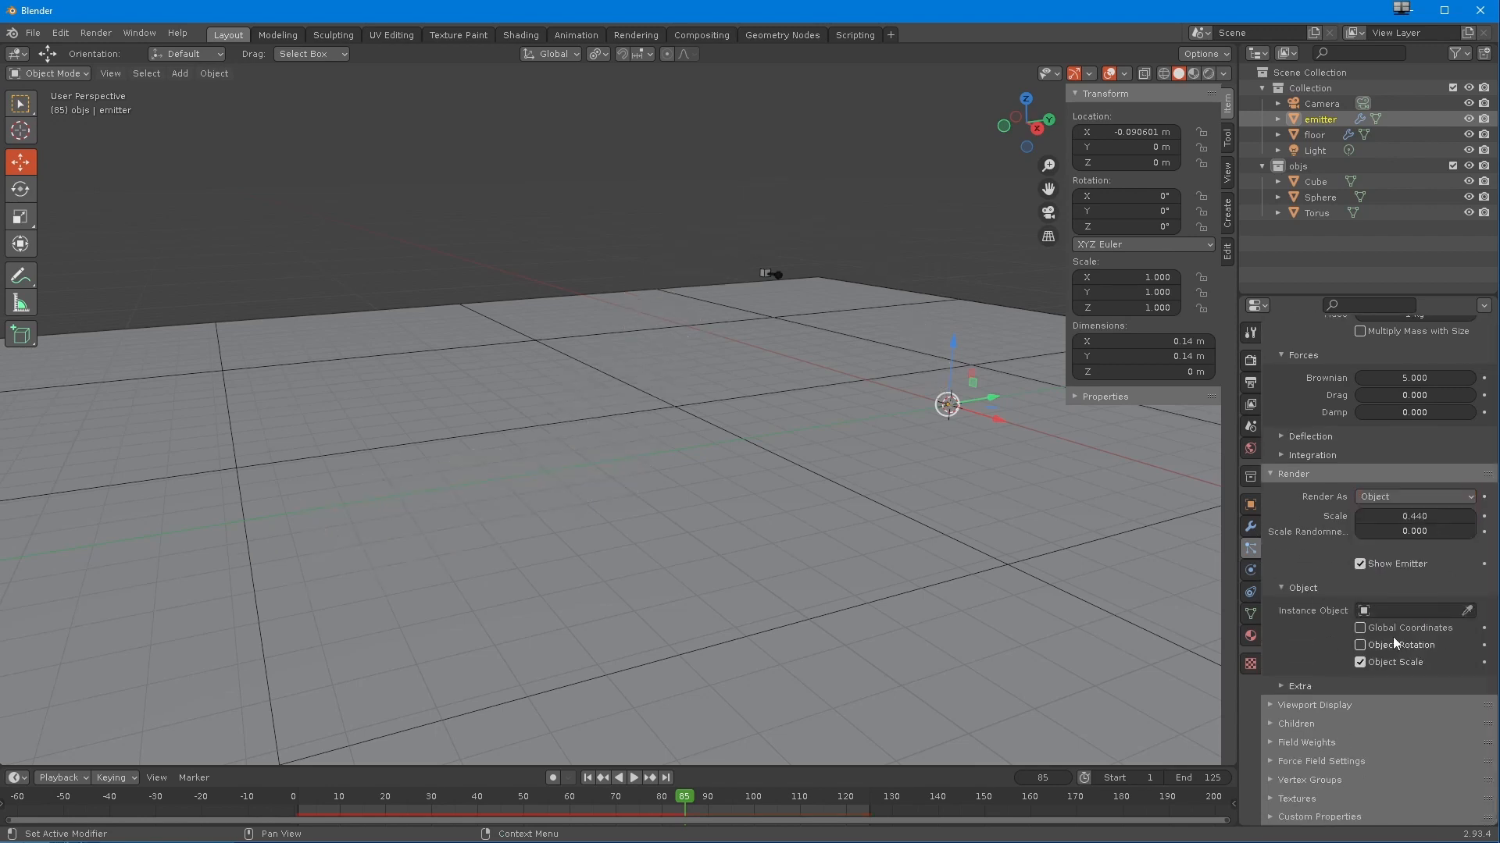
left_click(1424, 611)
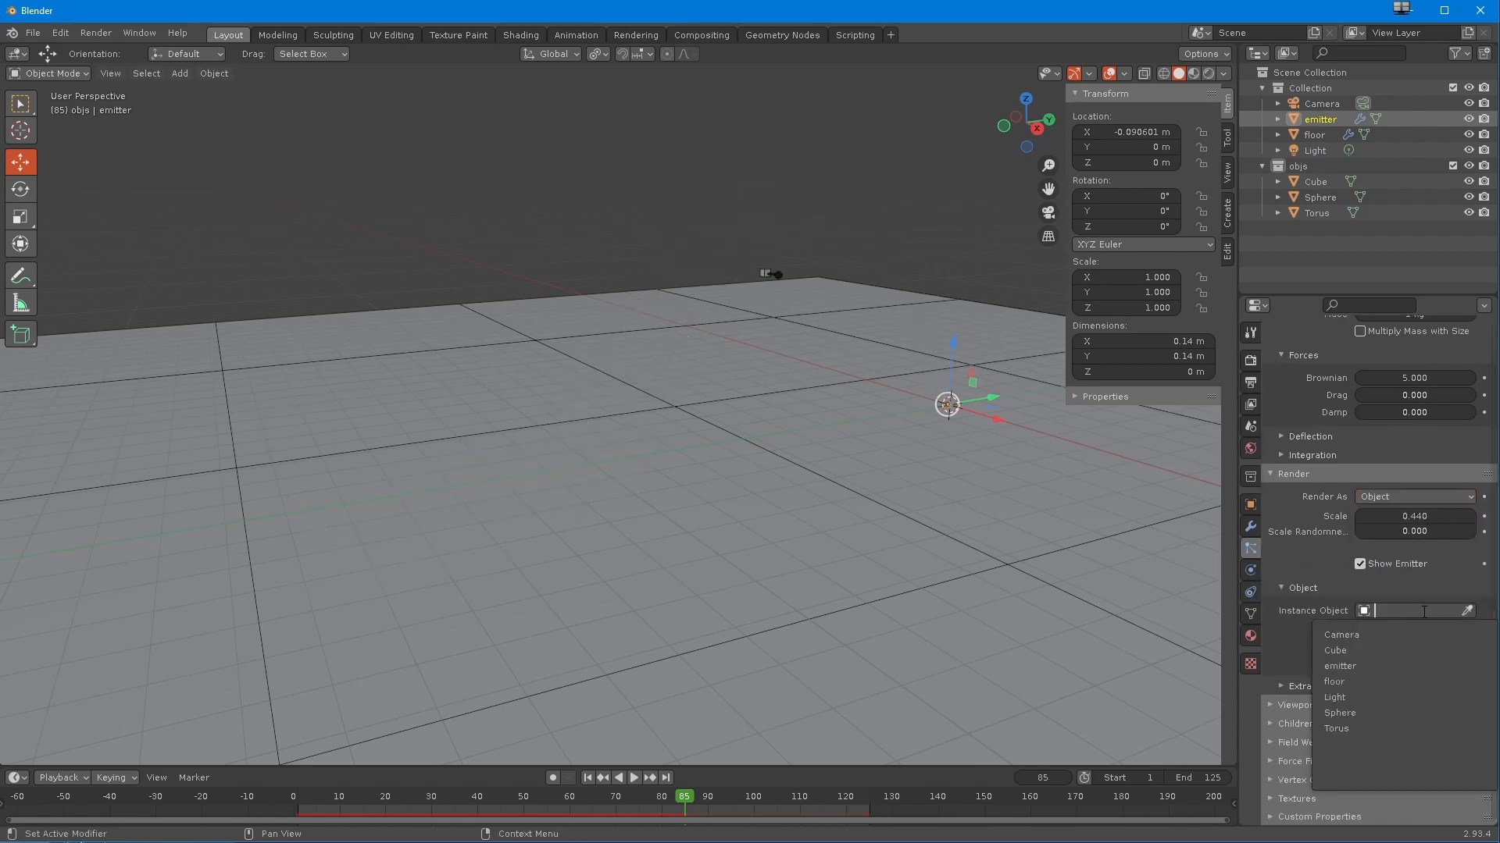
left_click(1337, 650)
- Play the animation from the first frame to examine the cube particles, and stop the playback
middle_click_drag(496, 687, 526, 763)
middle_click_drag(703, 555, 678, 581)
left_click(591, 777)
left_click(635, 777)
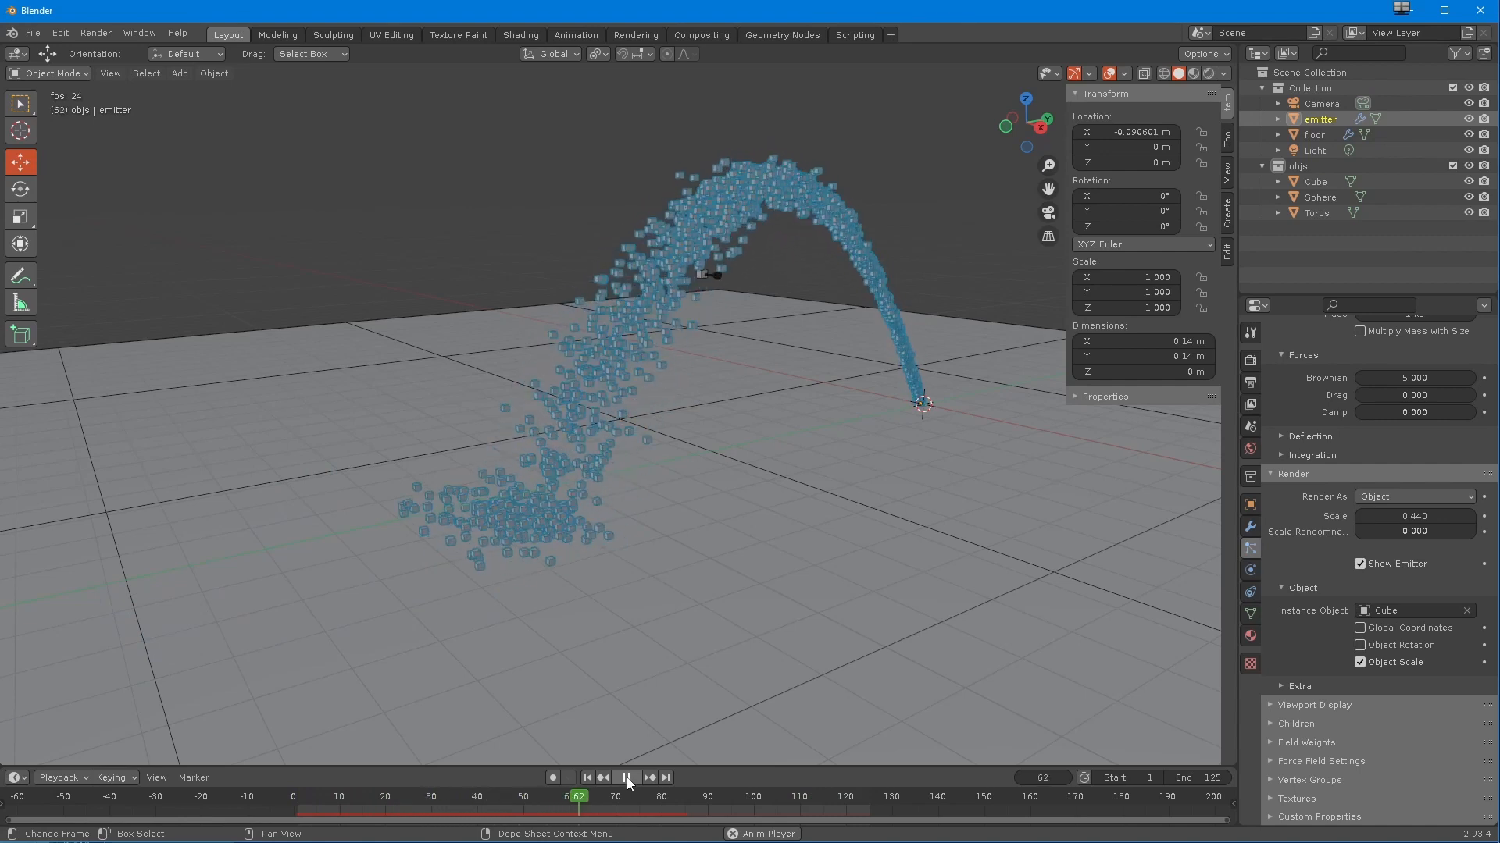
left_click(627, 778)
middle_click_drag(1314, 426, 1300, 712)
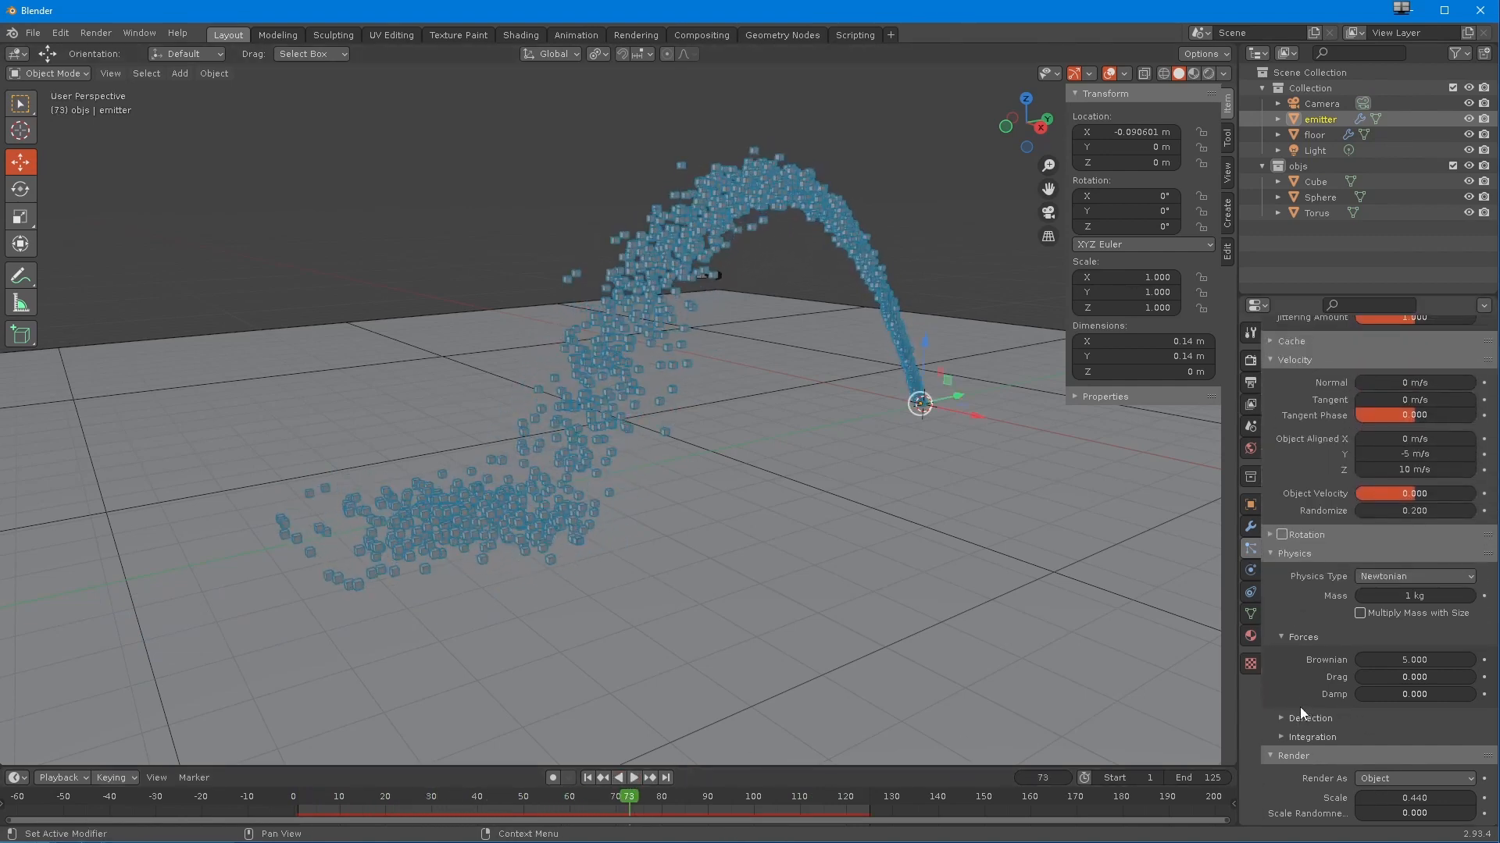
- Enable Rotation for the emitter's particles and play the animation from the first frame to examine the cubes
left_click(1269, 535)
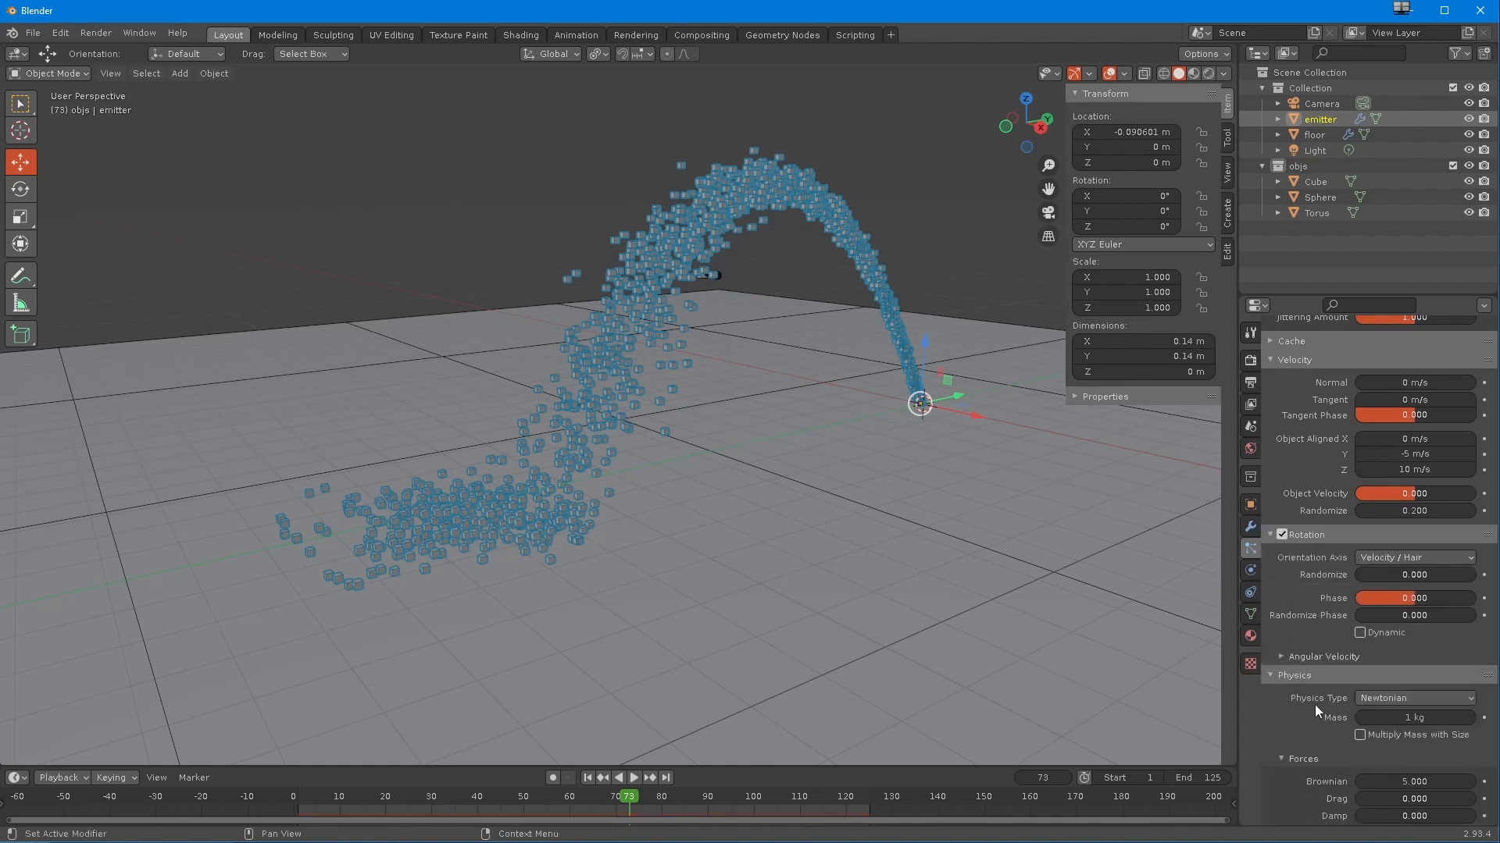
left_click(589, 779)
left_click(634, 779)
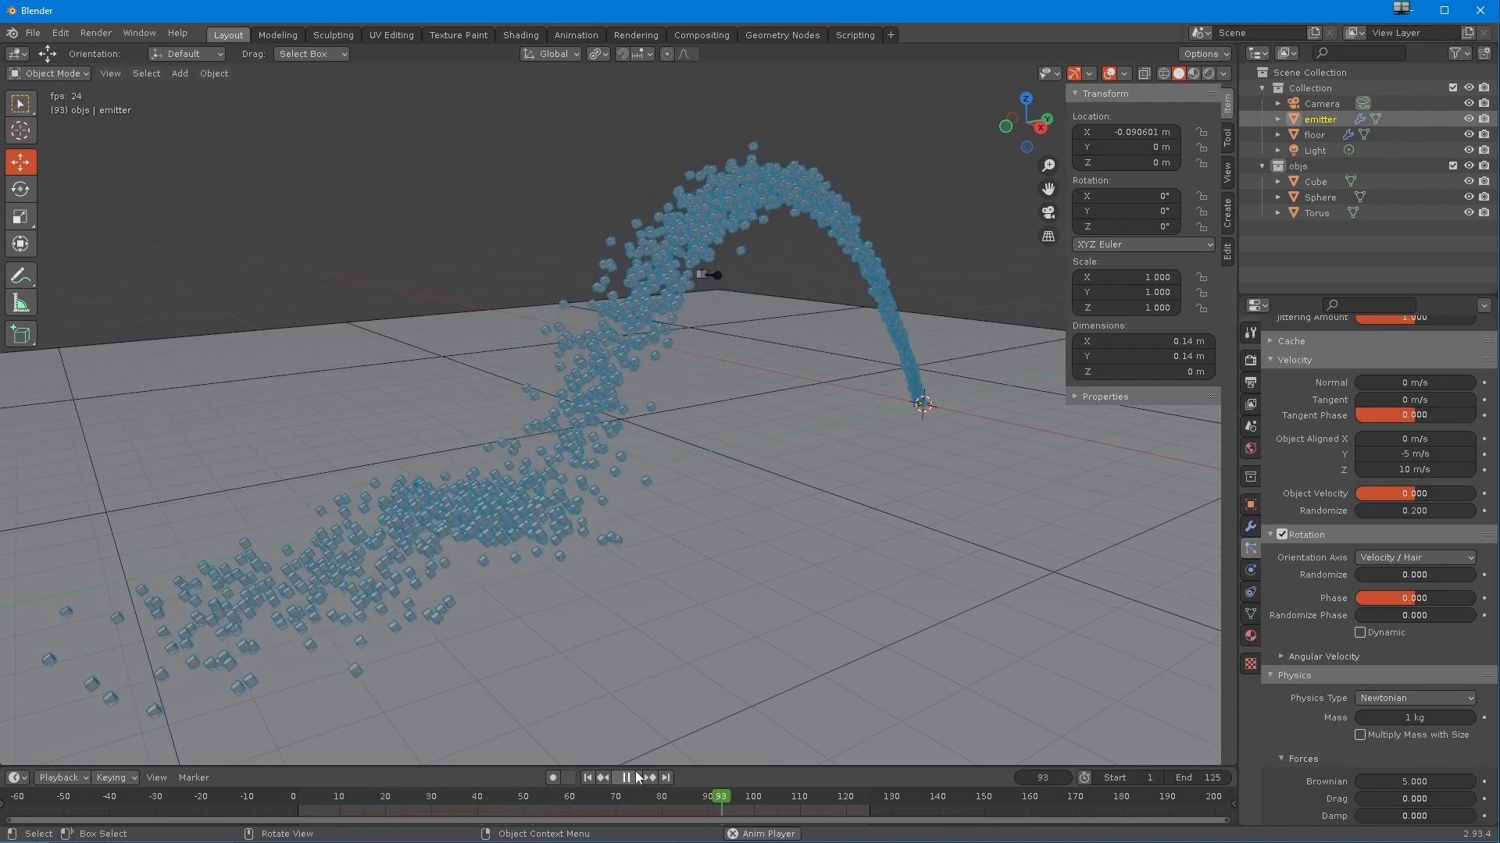
left_click(635, 772)
mouse_move(654, 659)
middle_mouse_down()
mouse_move(513, 639)
mouse_move(667, 659)
mouse_move(719, 625)
mouse_move(536, 659)
mouse_move(519, 647)
mouse_move(672, 663)
middle_mouse_up()
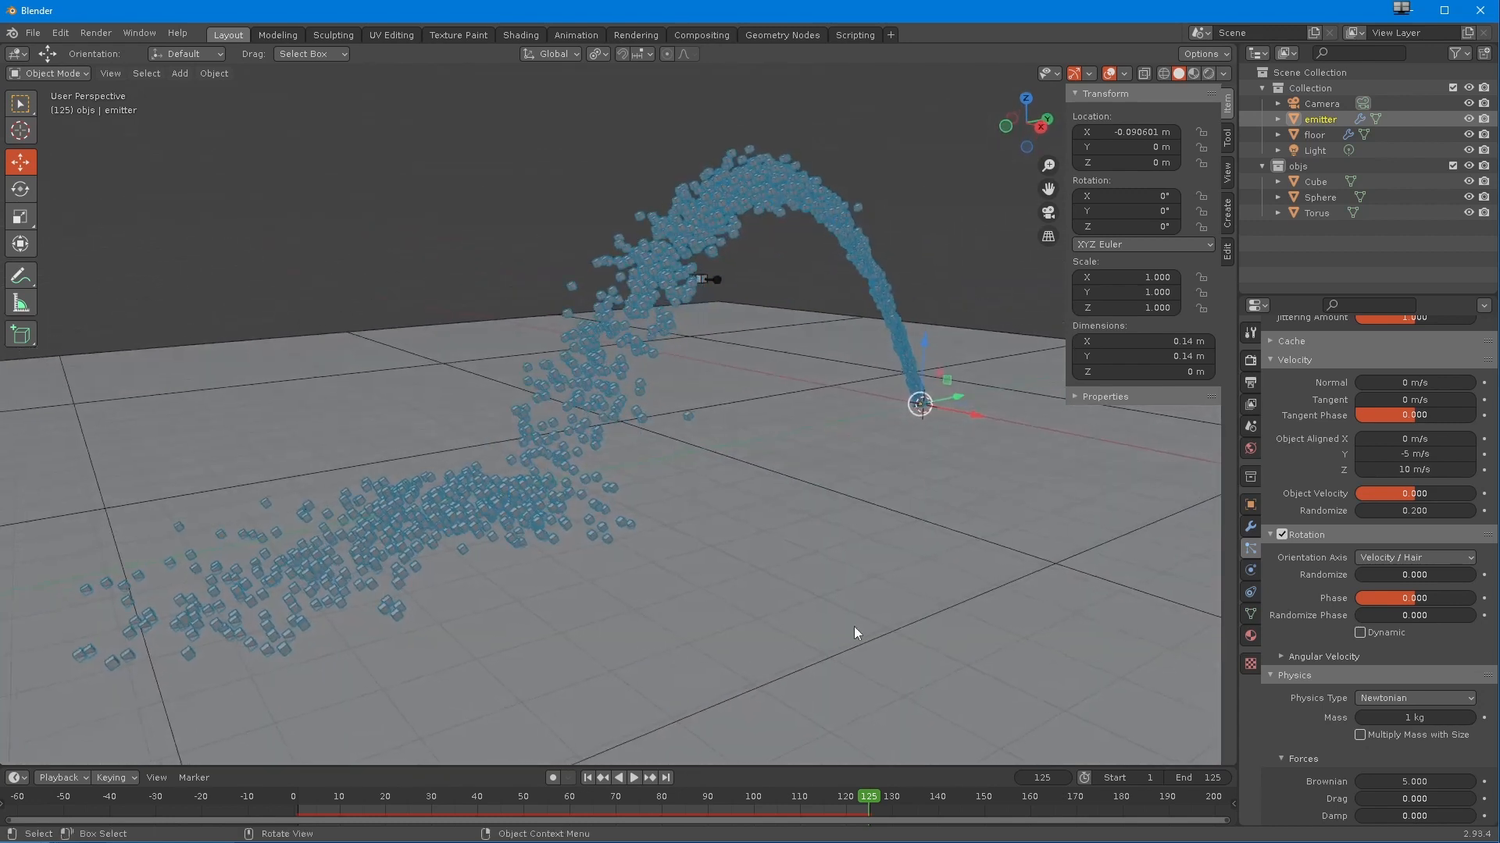
- Set the particle rotation's orientation axis to Normal-Tangent and replay the animation to examine the cubes
left_click(1370, 557)
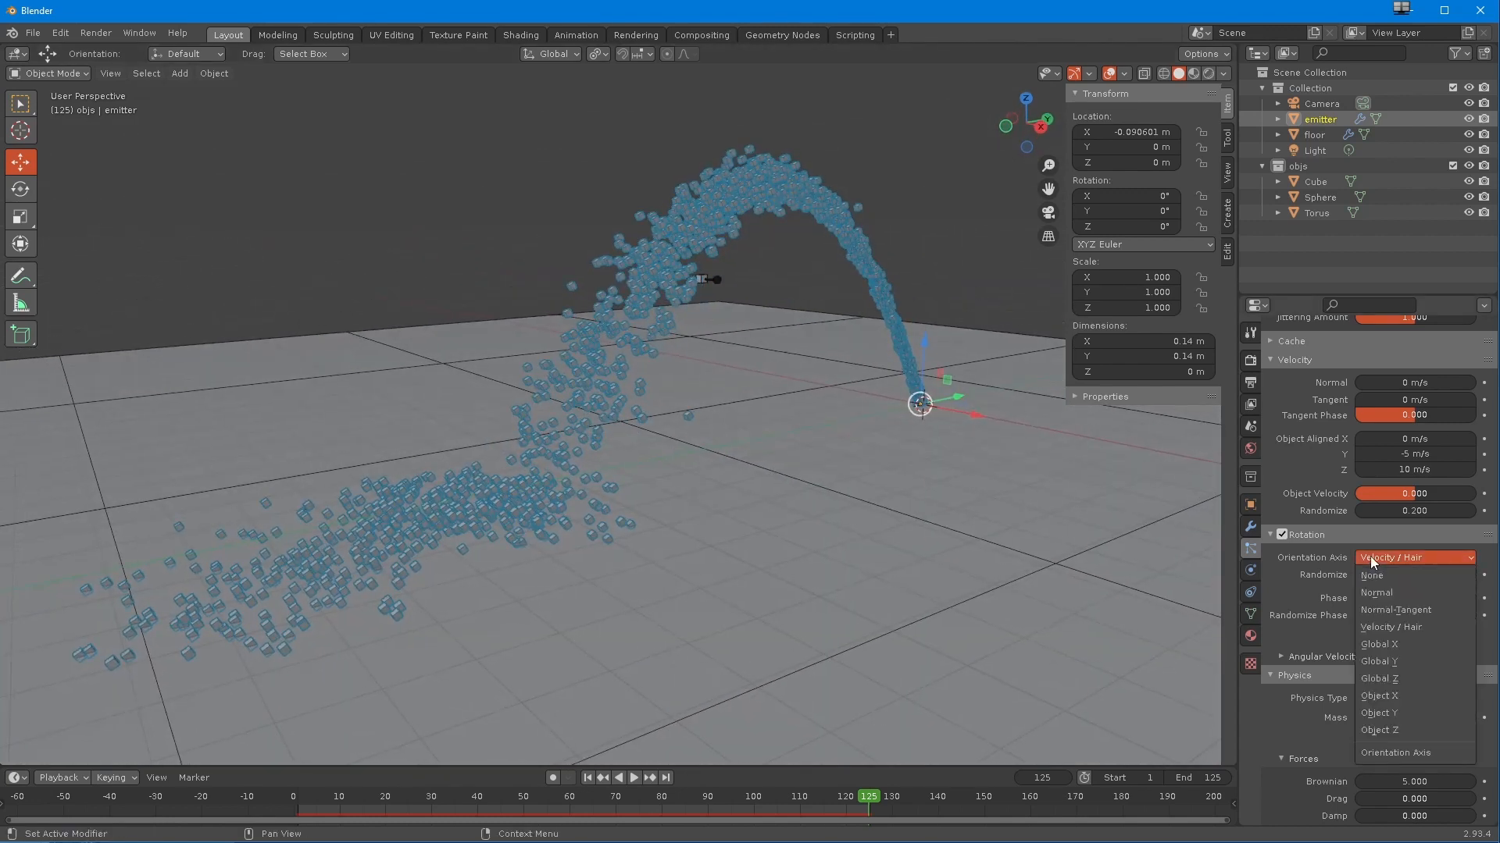
left_click(1360, 612)
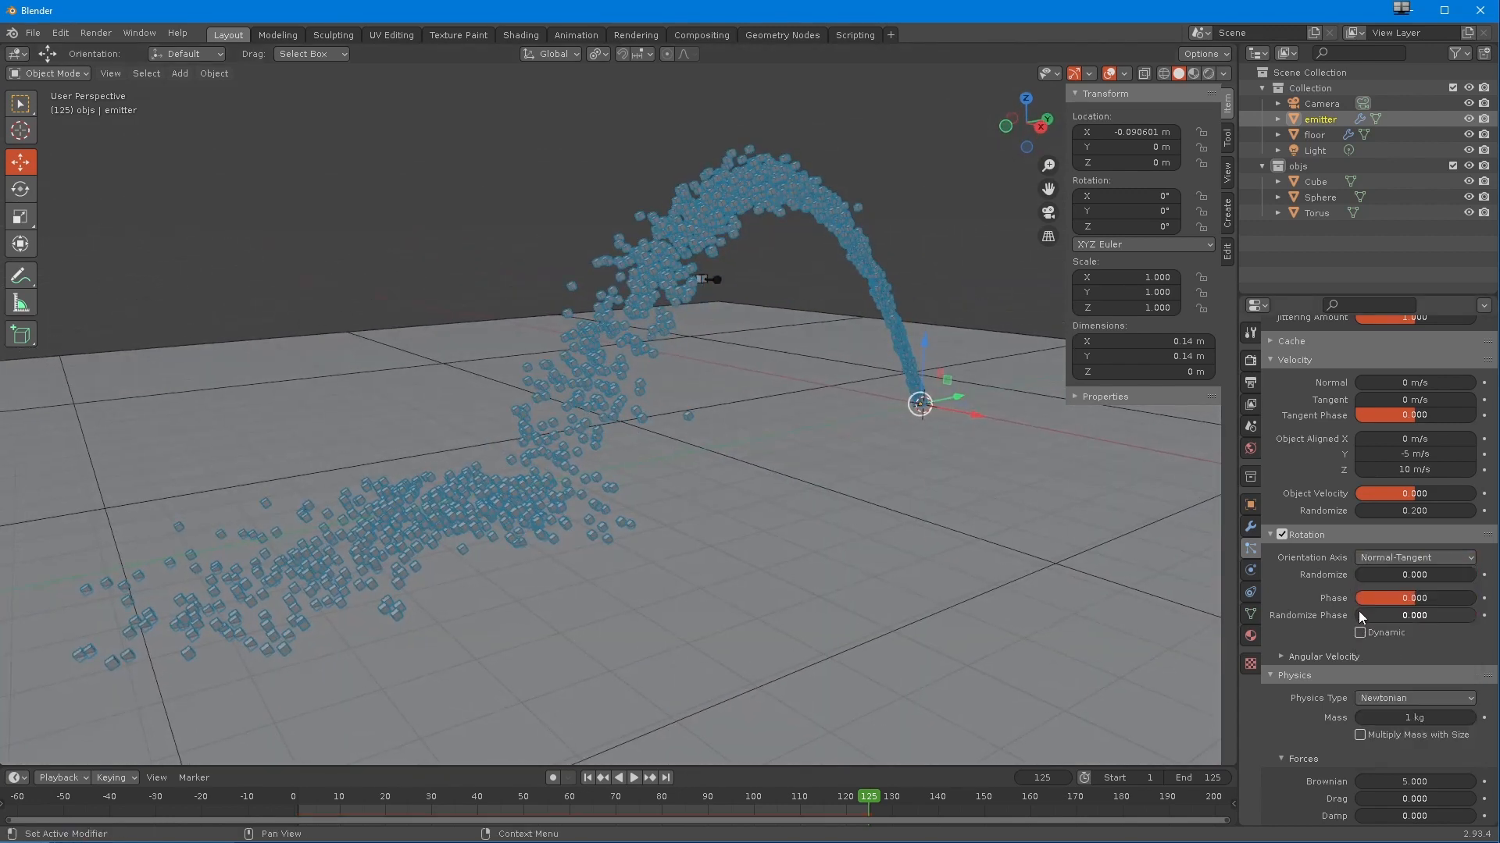
left_click(589, 778)
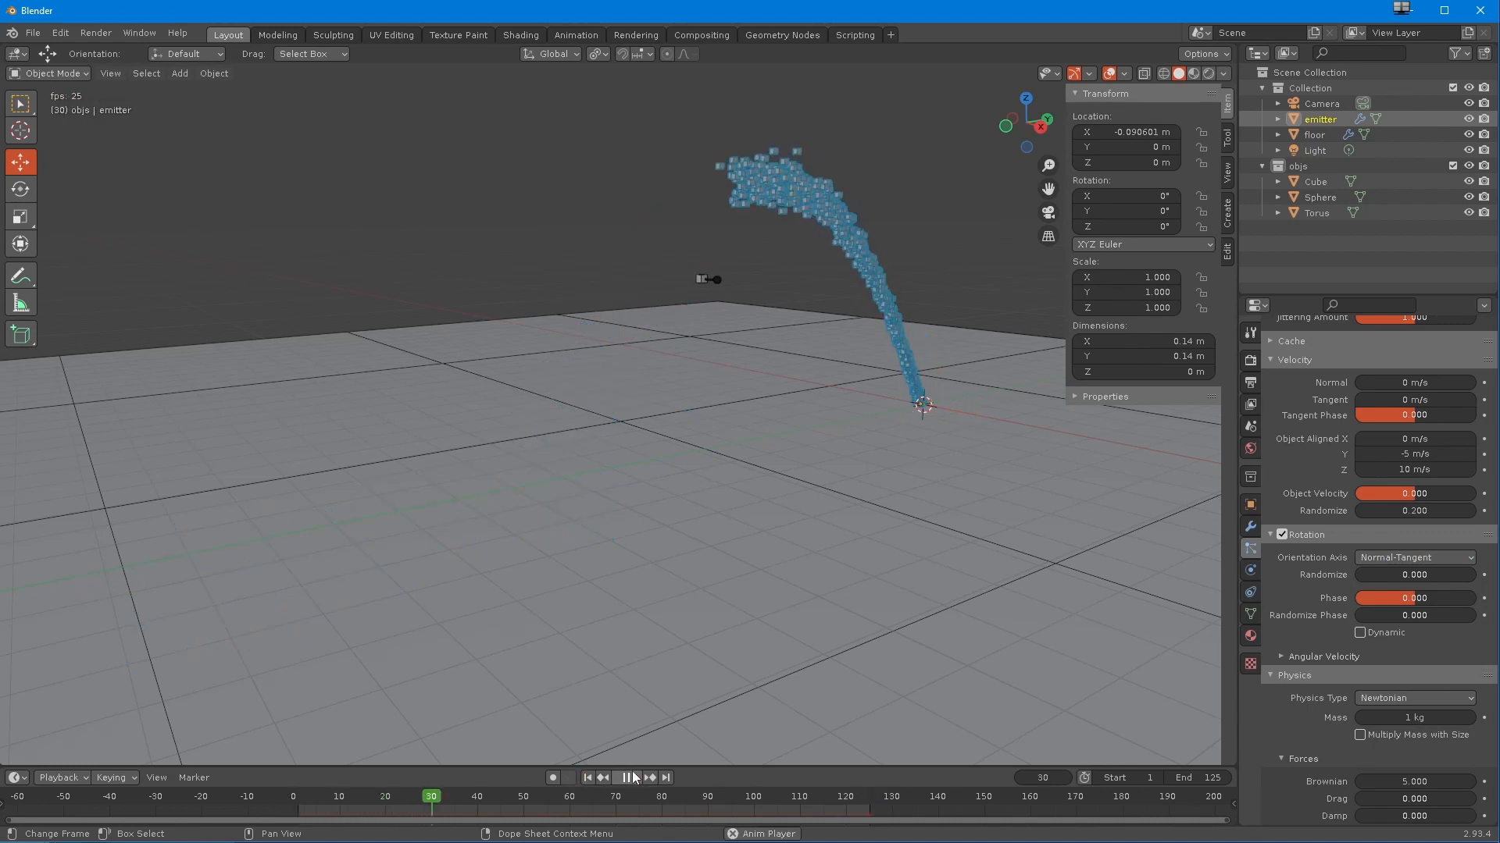
left_click(627, 777)
middle_click_drag(620, 704, 527, 622)
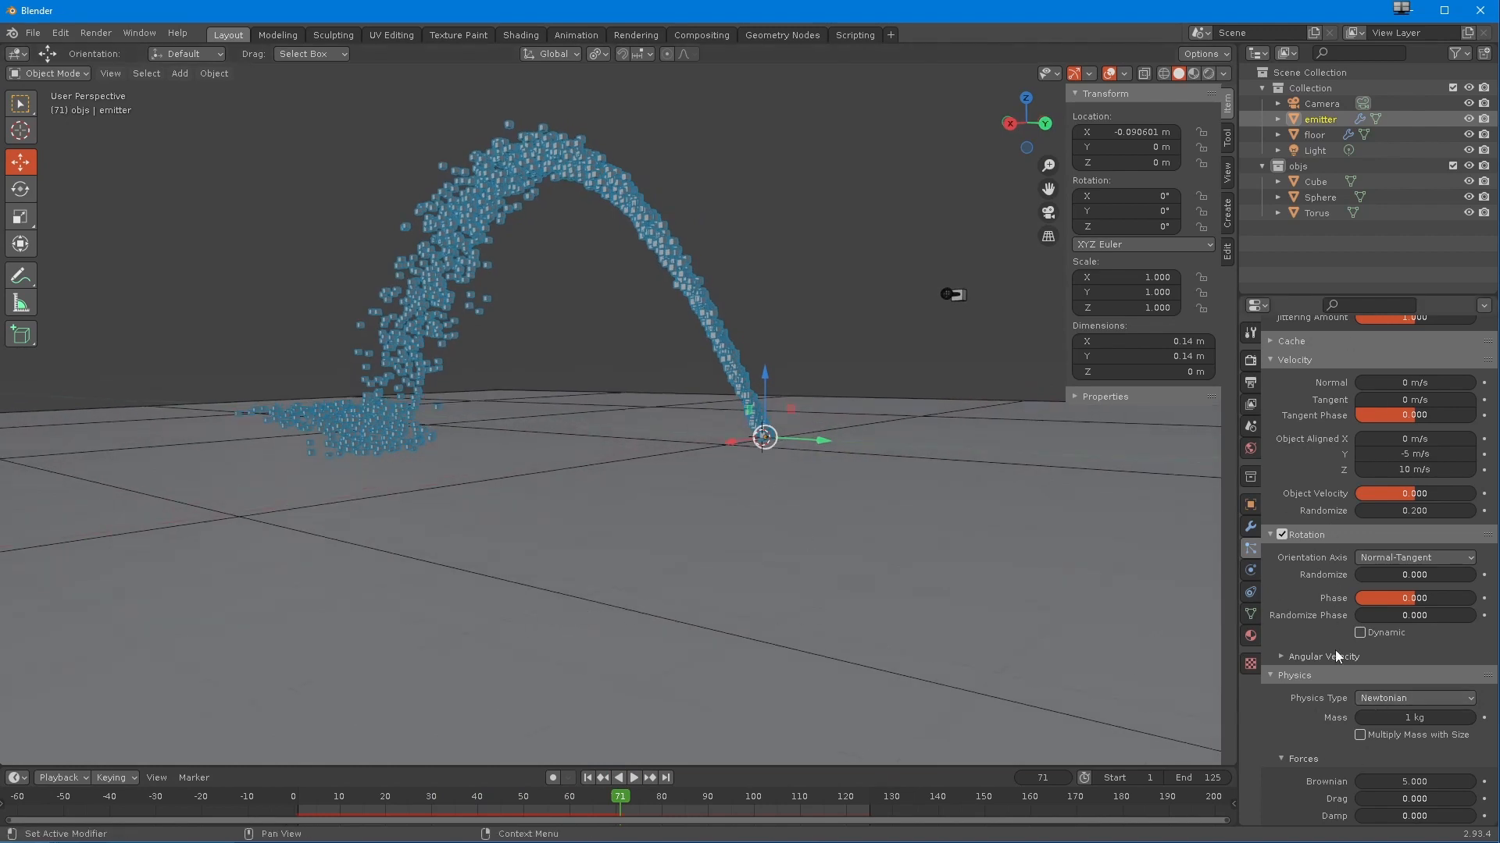
- Set the particle rotation's orientation axis to None and replay the animation from the first frame
scroll(1329, 706, "up", 3)
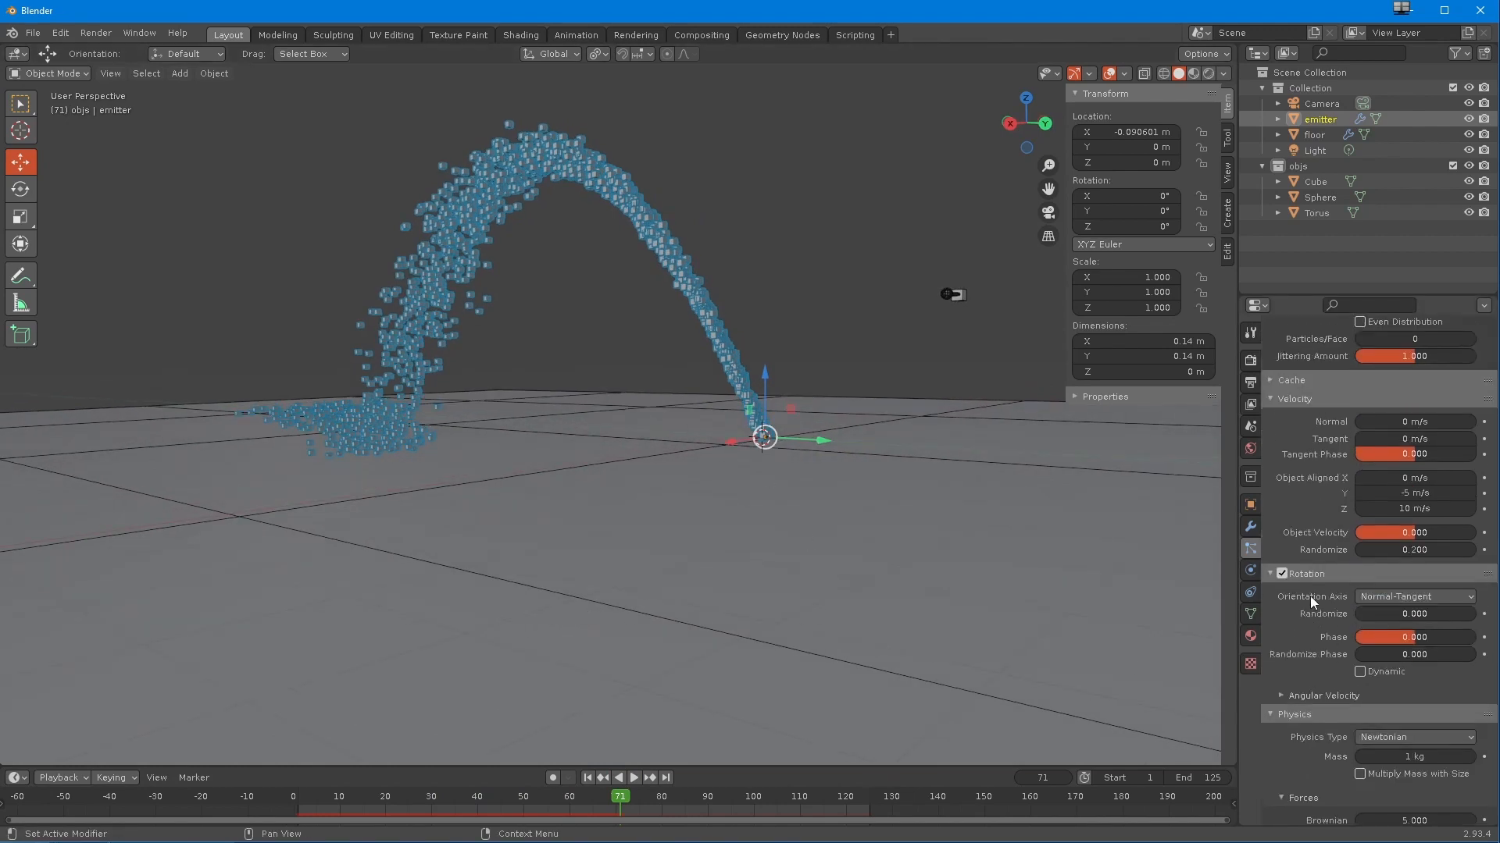
scroll(1300, 626, "down", 1)
left_click(1391, 622)
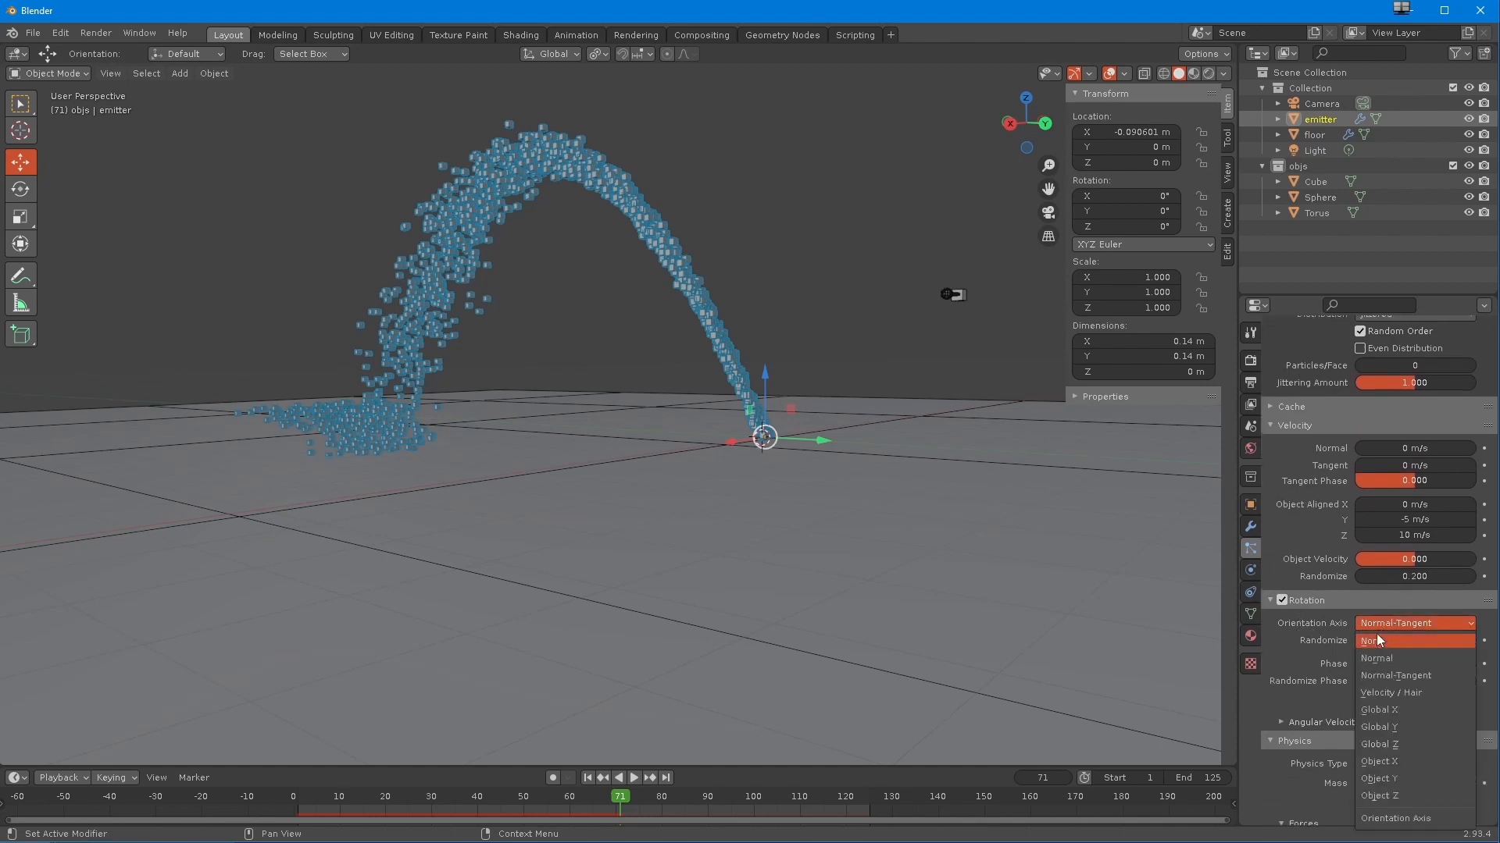
left_click(1370, 642)
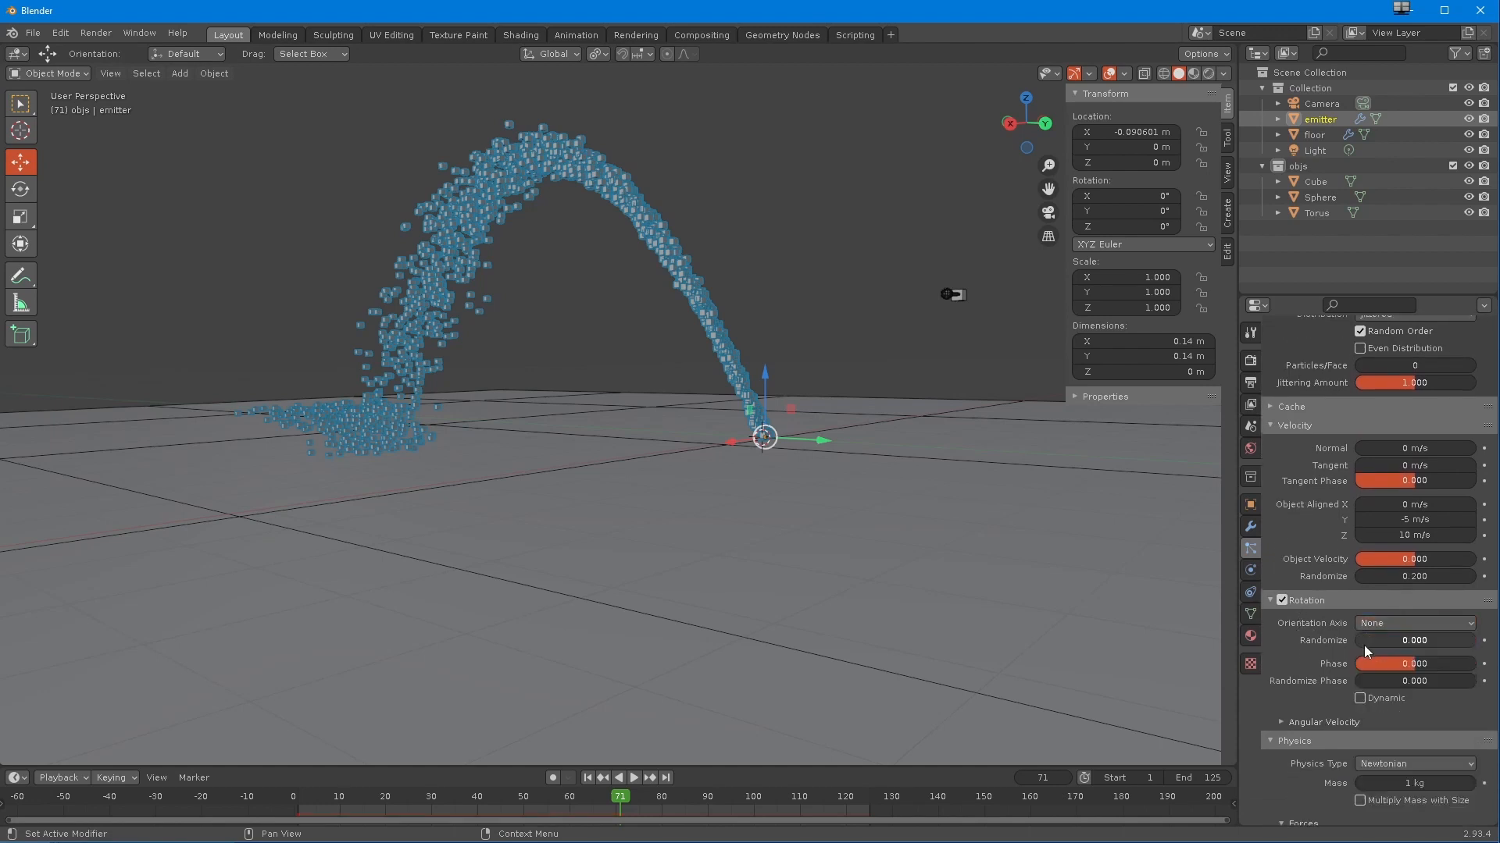
left_click(588, 778)
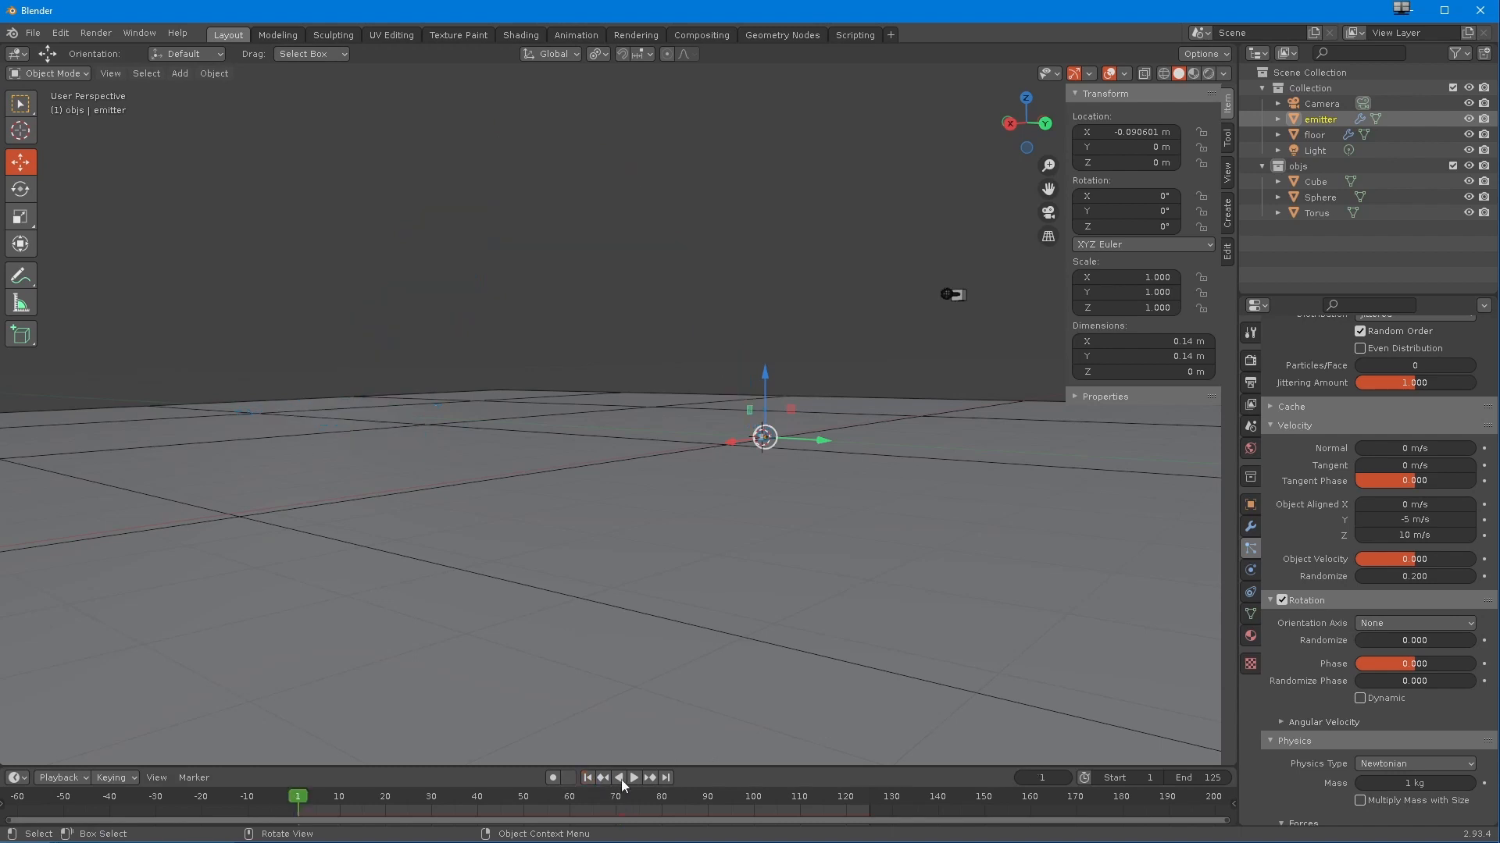
left_click(628, 777)
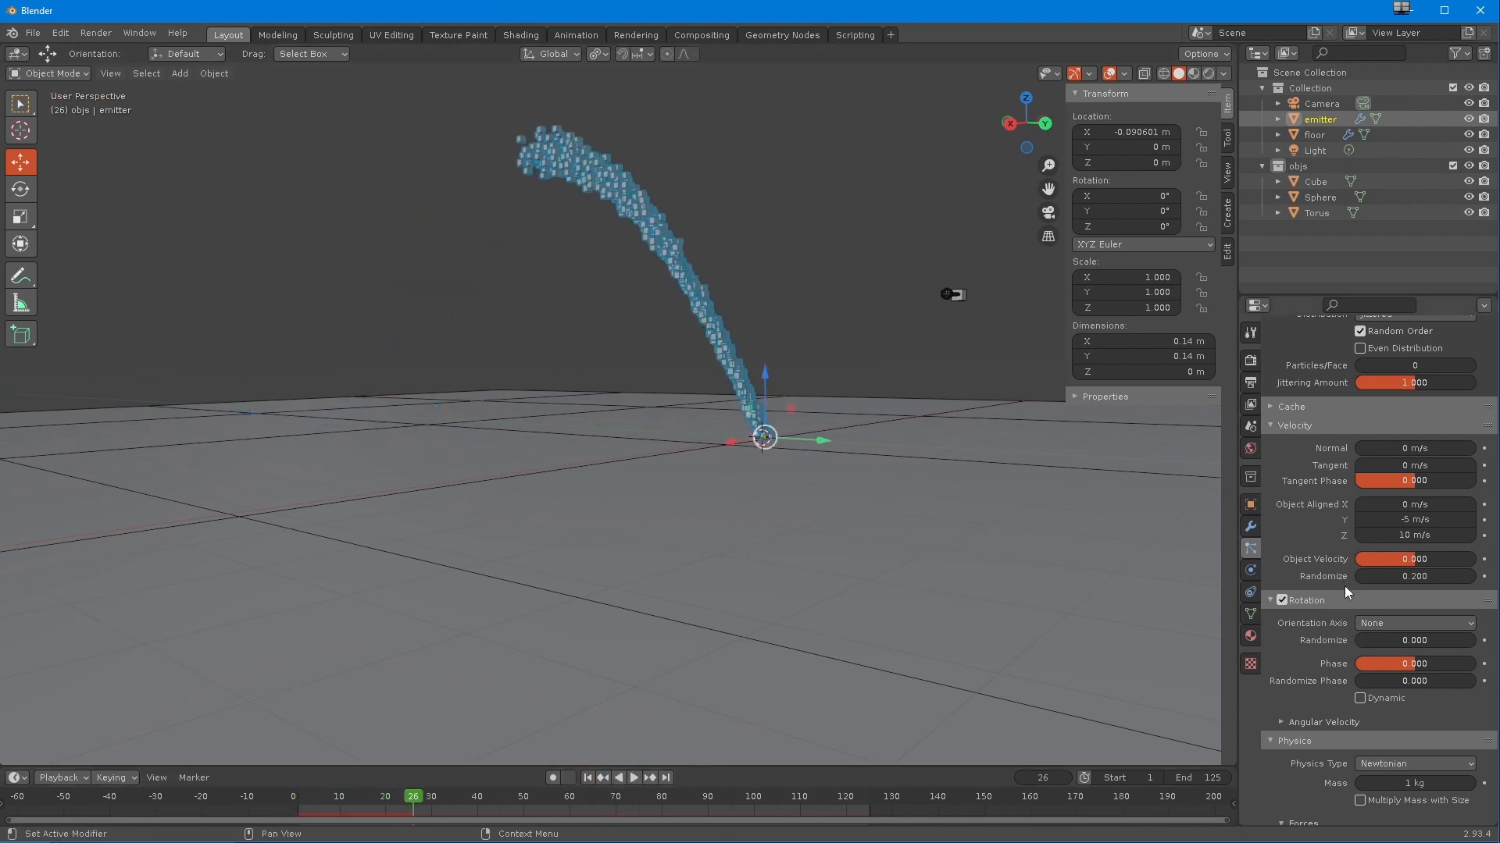
- Set the orientation axis to Velocity / Hair with a rotation Randomize value of 0.096
left_click(1375, 623)
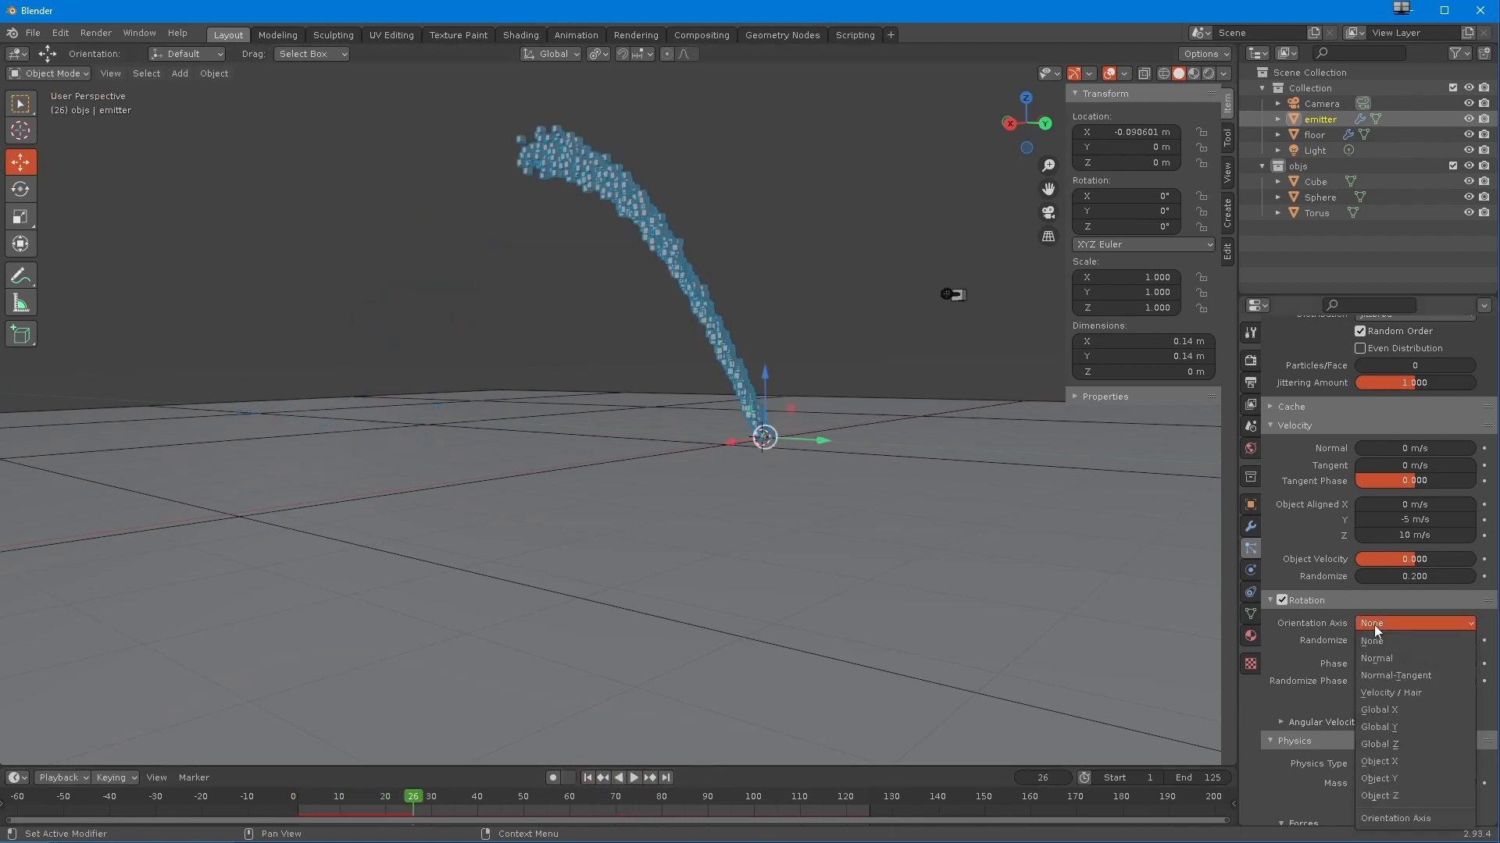
left_click(1367, 695)
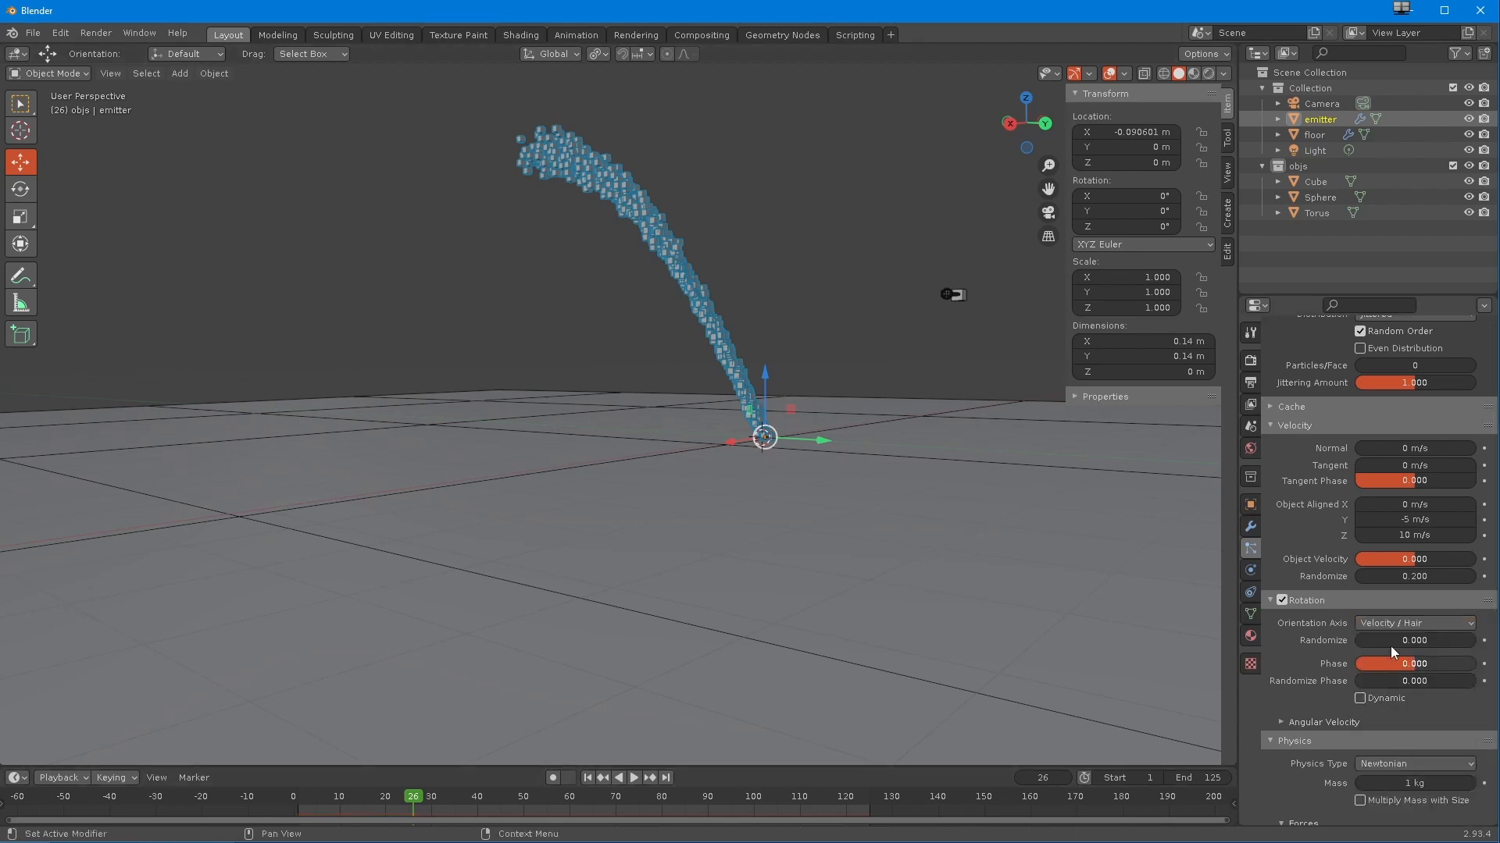
left_click_drag(1404, 643, 1408, 643)
- Set the particle render scale to 0.550 and its scale randomness to 0.391
middle_click_drag(1312, 797, 1306, 740)
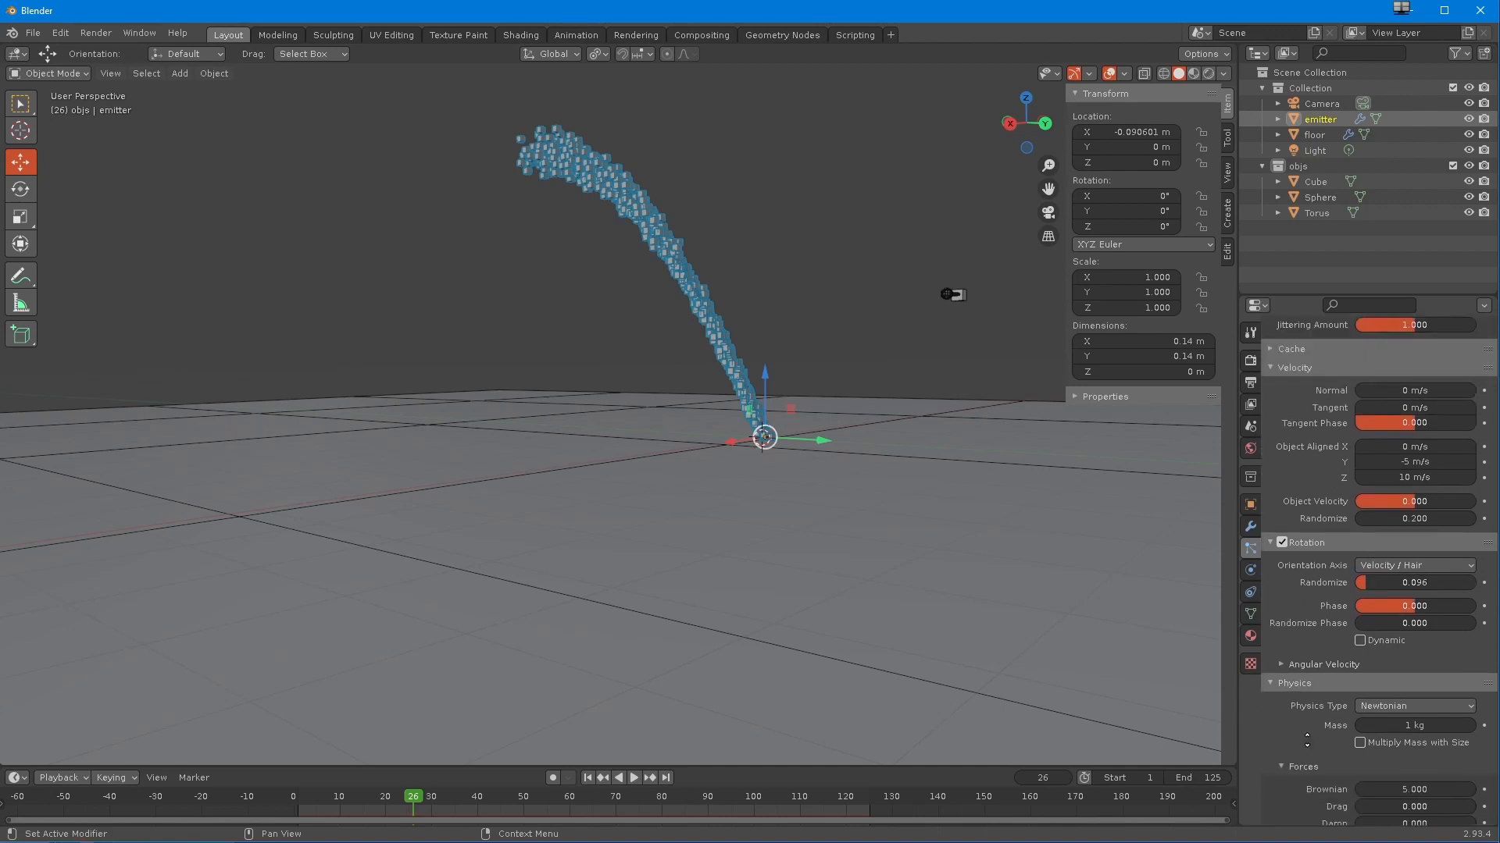
scroll(1302, 717, "up", 4)
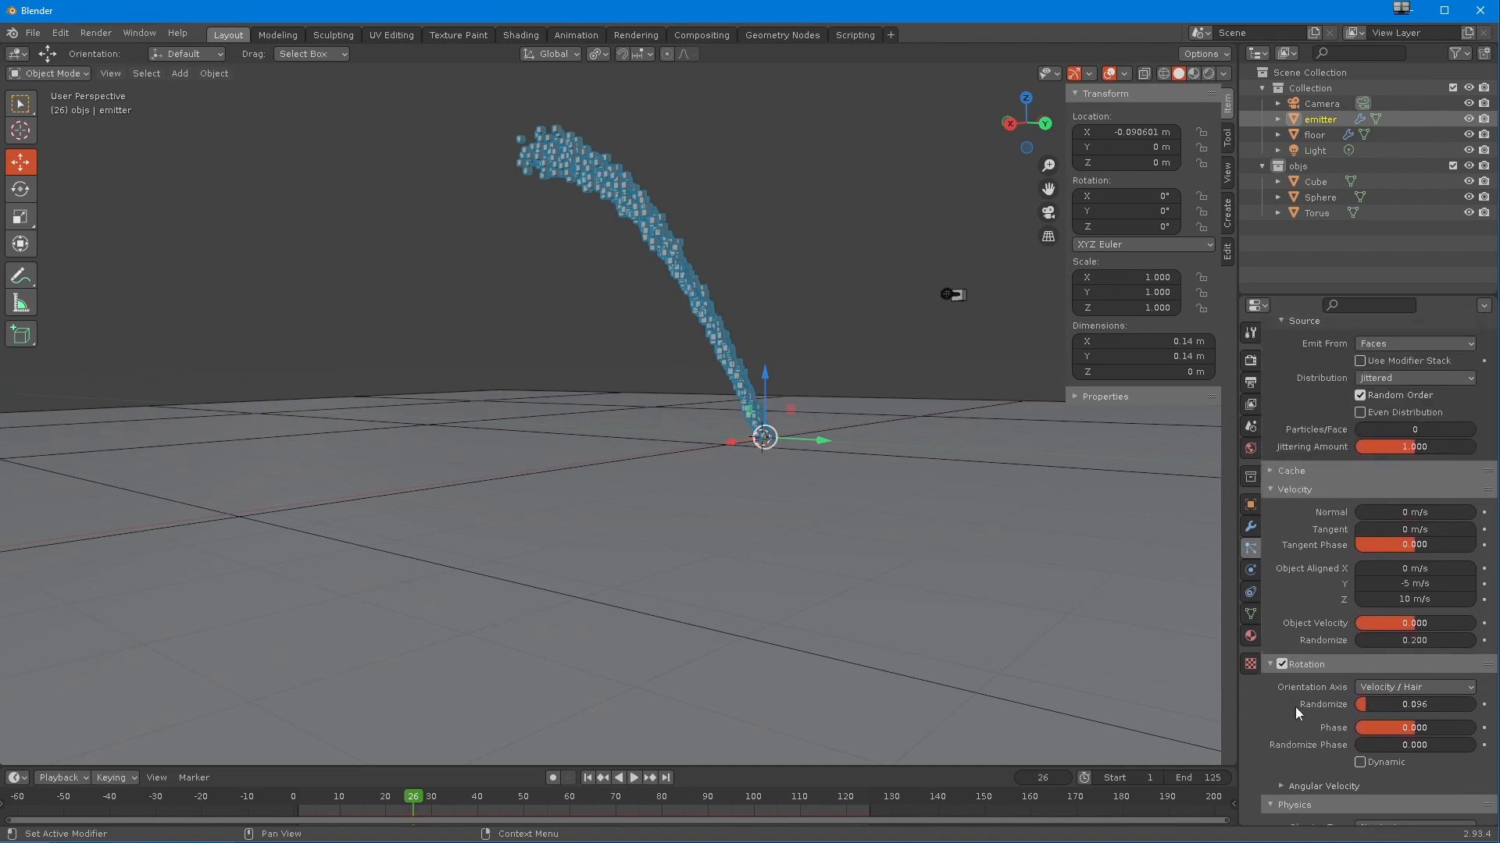
scroll(1287, 535, "up", 7)
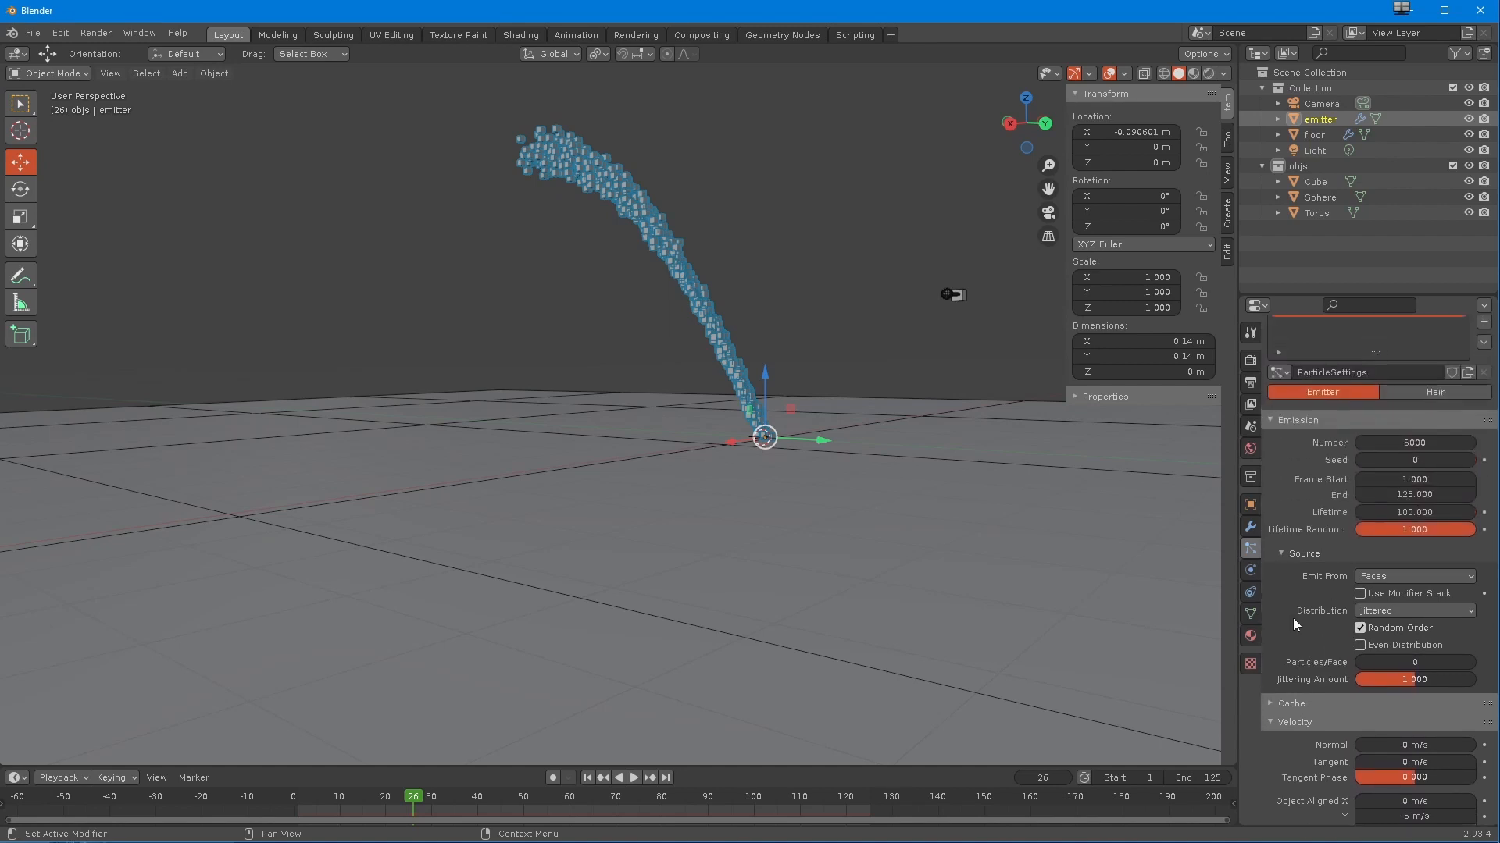
middle_click_drag(1296, 538, 1296, 614)
scroll(1295, 640, "down", 5)
scroll(1308, 701, "down", 20)
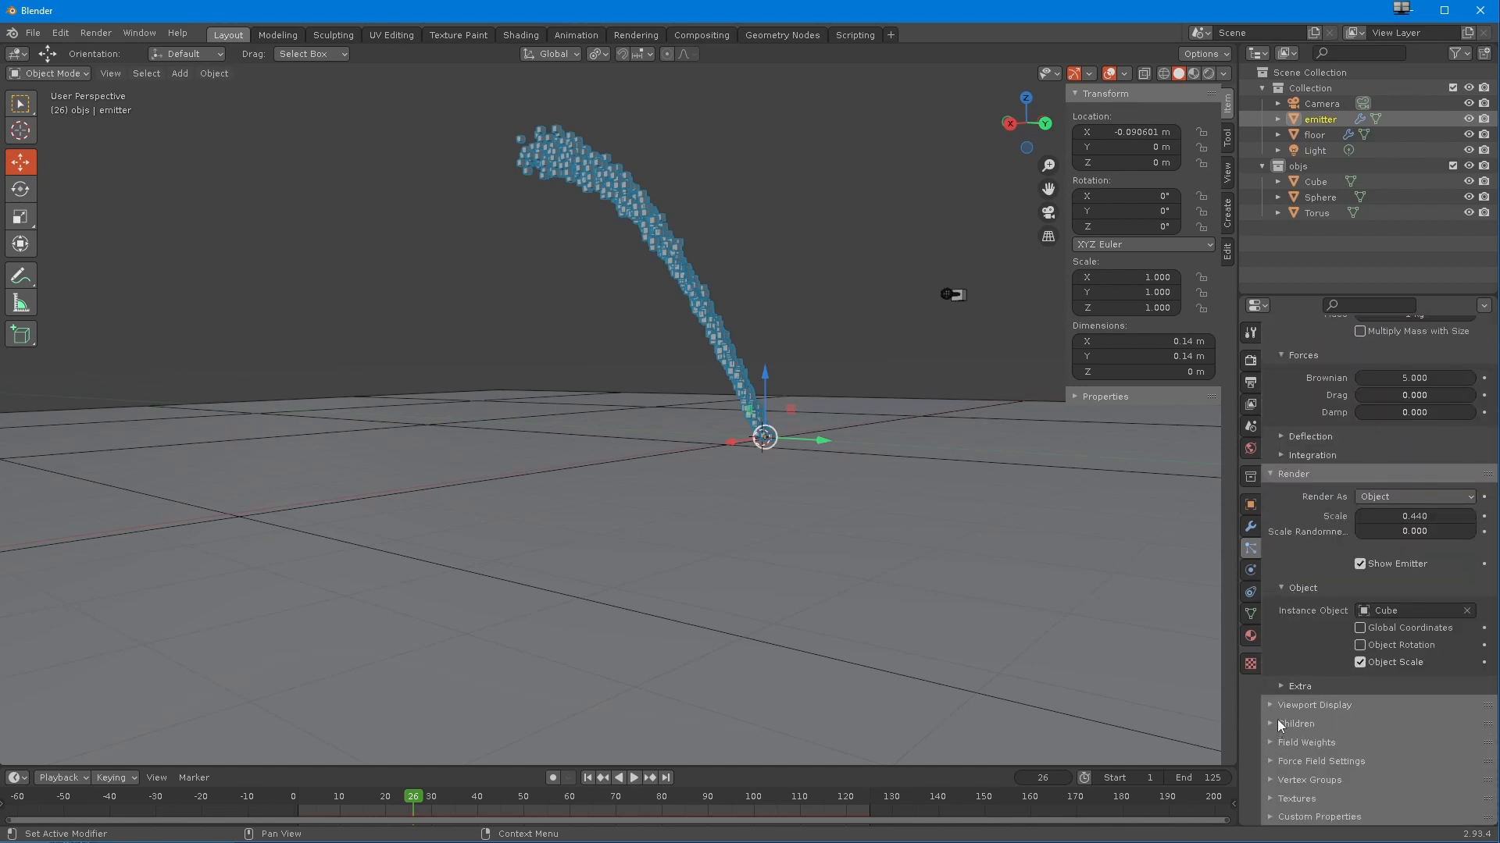
scroll(1281, 726, "up", 3)
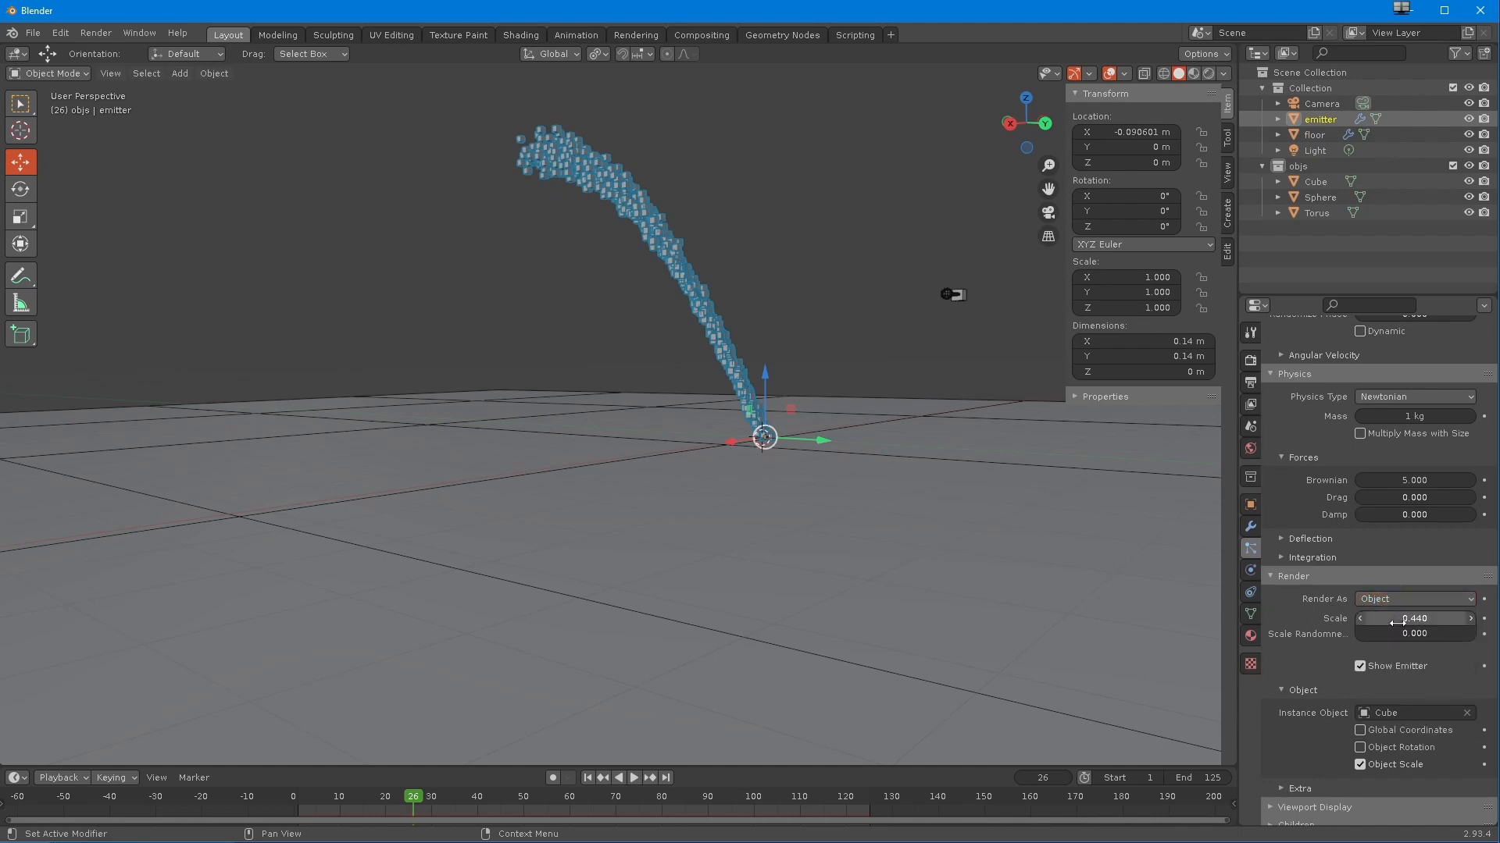
left_click_drag(1390, 634, 1401, 633)
middle_click_drag(500, 641, 703, 563)
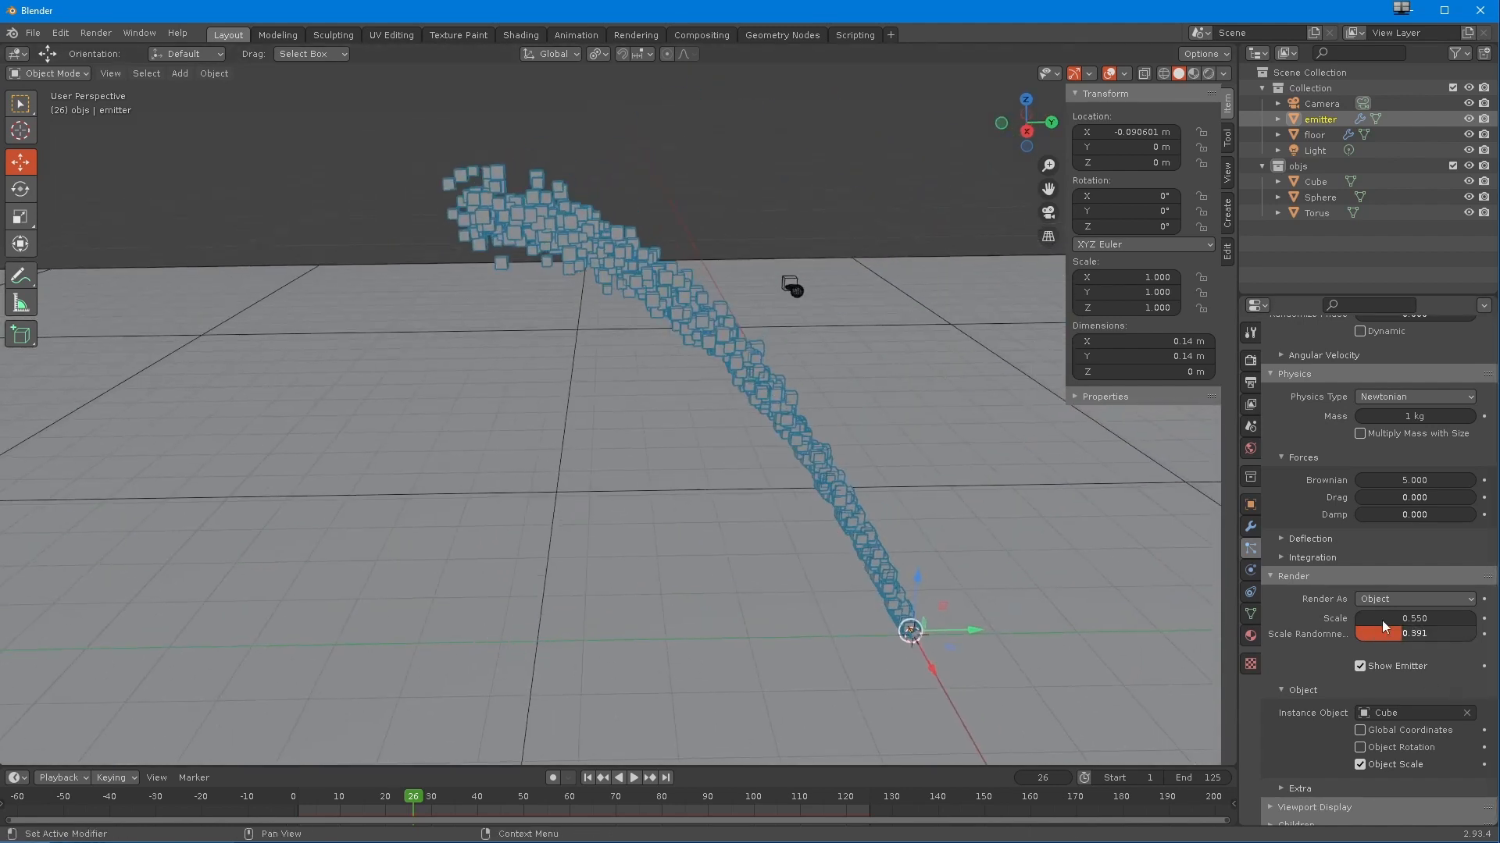
- Play the animation from the first frame to examine the varied-size cubes from several sides
left_click(588, 778)
left_click(634, 778)
middle_click_drag(635, 743, 653, 686)
middle_click_drag(548, 673, 616, 652)
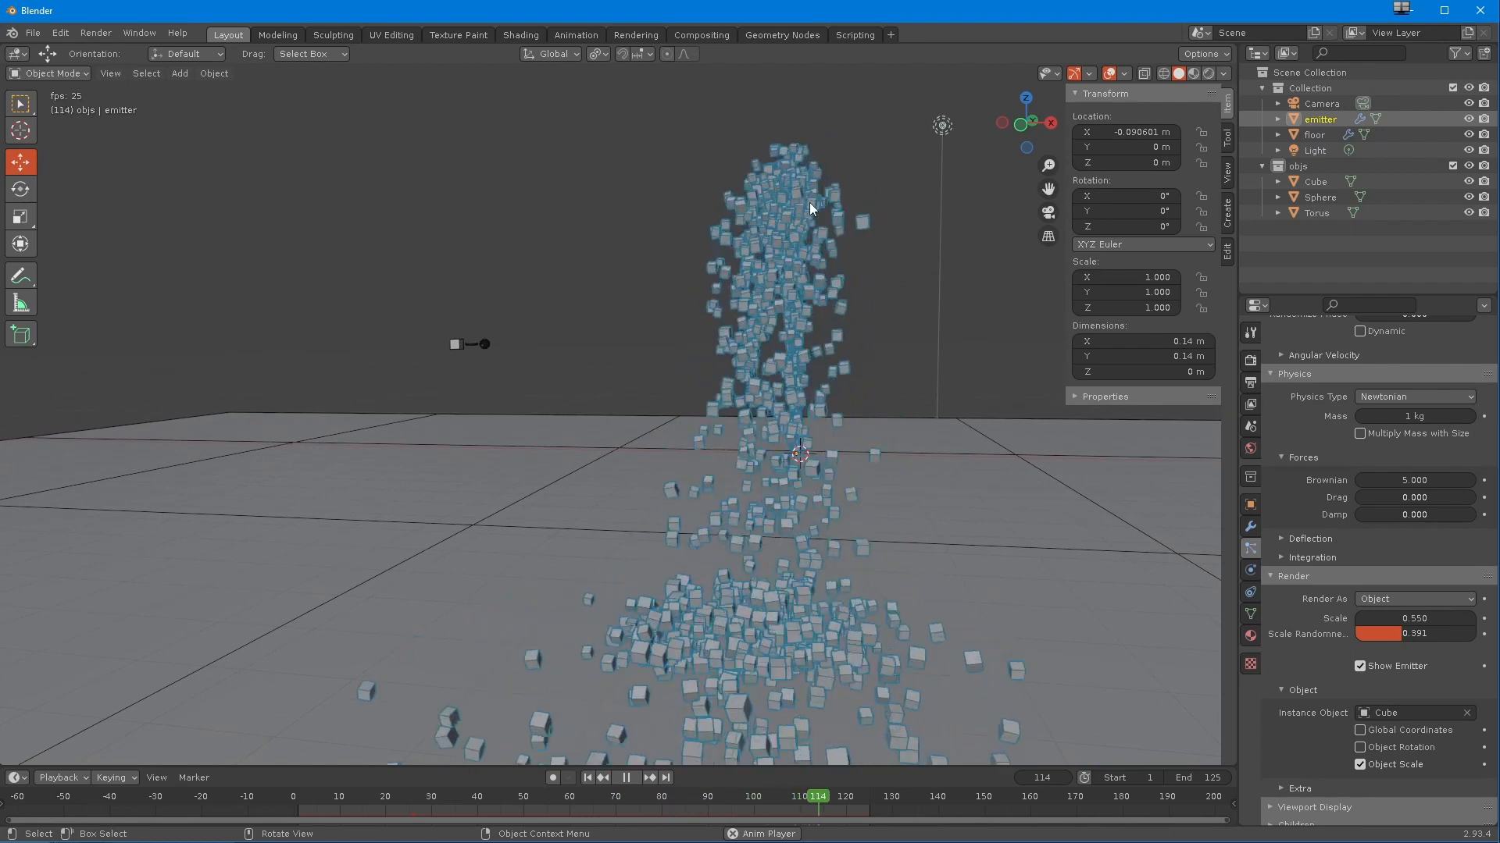
- Set the Brownian force to 10, examine the scattered particle stream during playback, and stop the playback
left_click(1398, 480)
type("1")
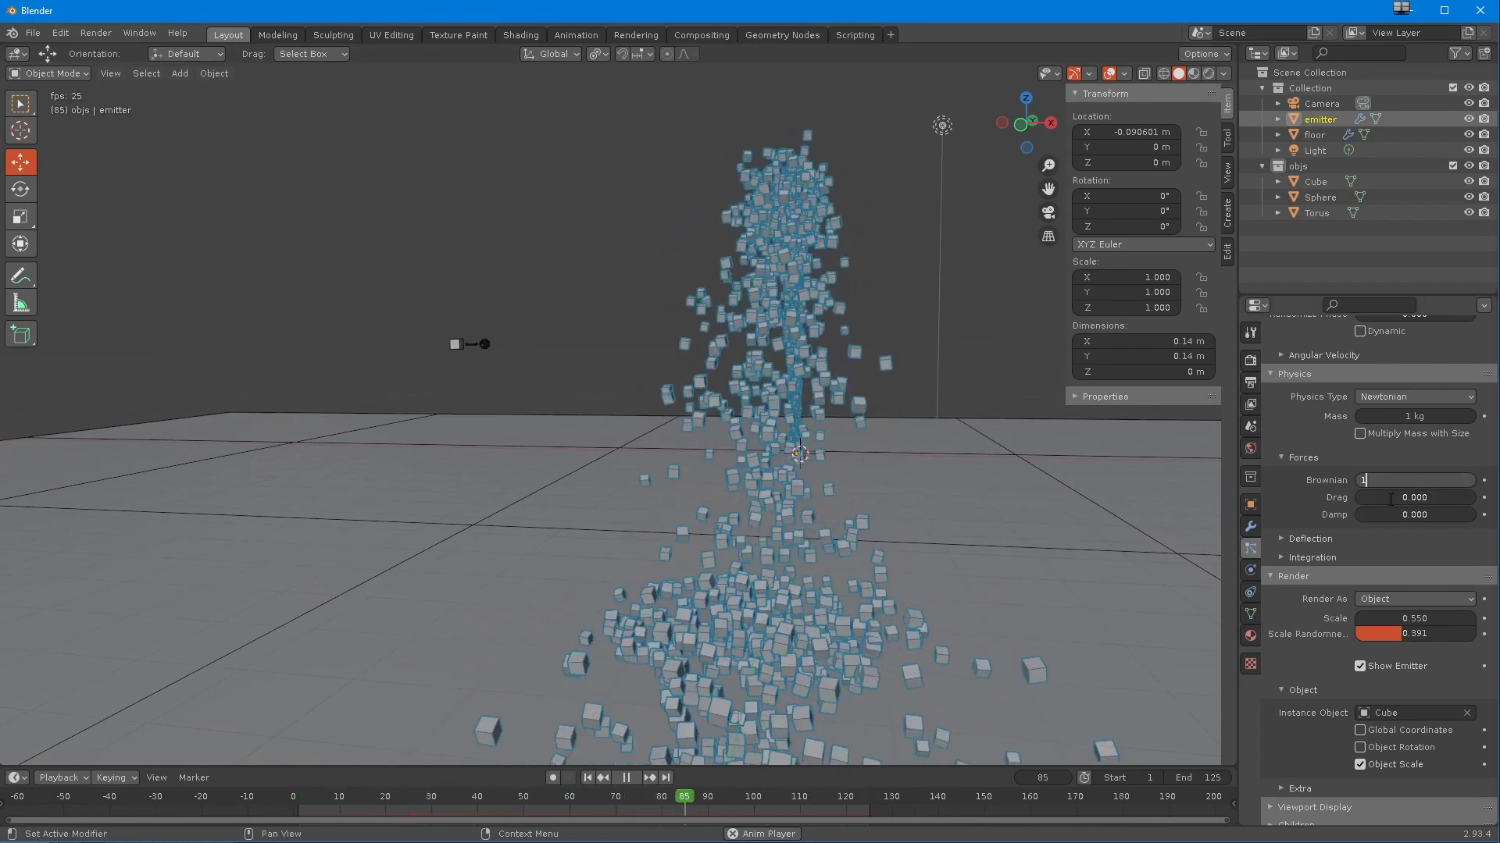
type("0")
key("Return")
middle_click_drag(678, 607, 534, 592)
middle_click_drag(399, 584, 654, 608, "shift")
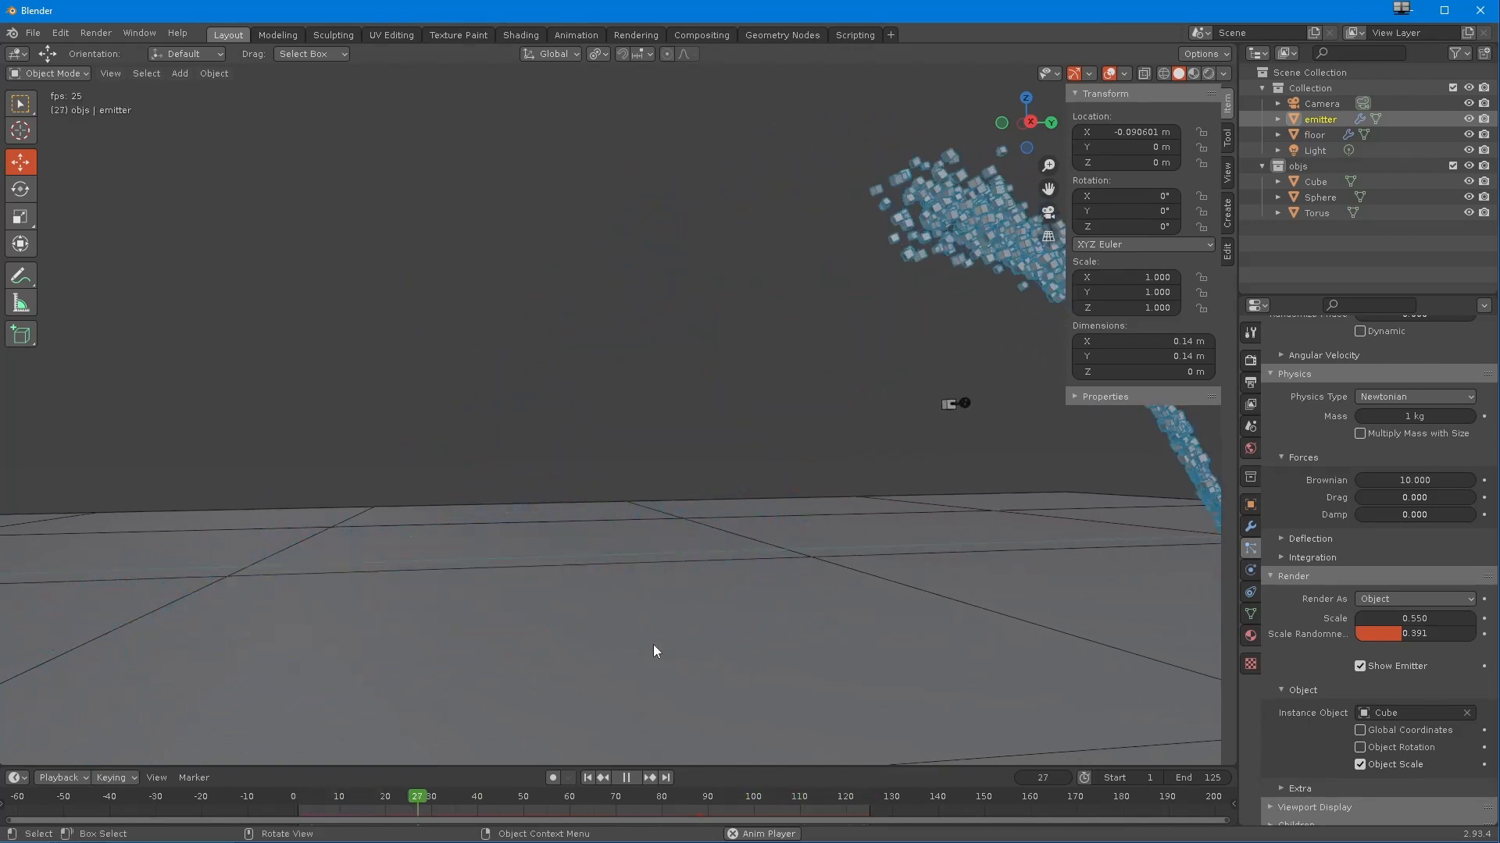
scroll(733, 424, "down", 1)
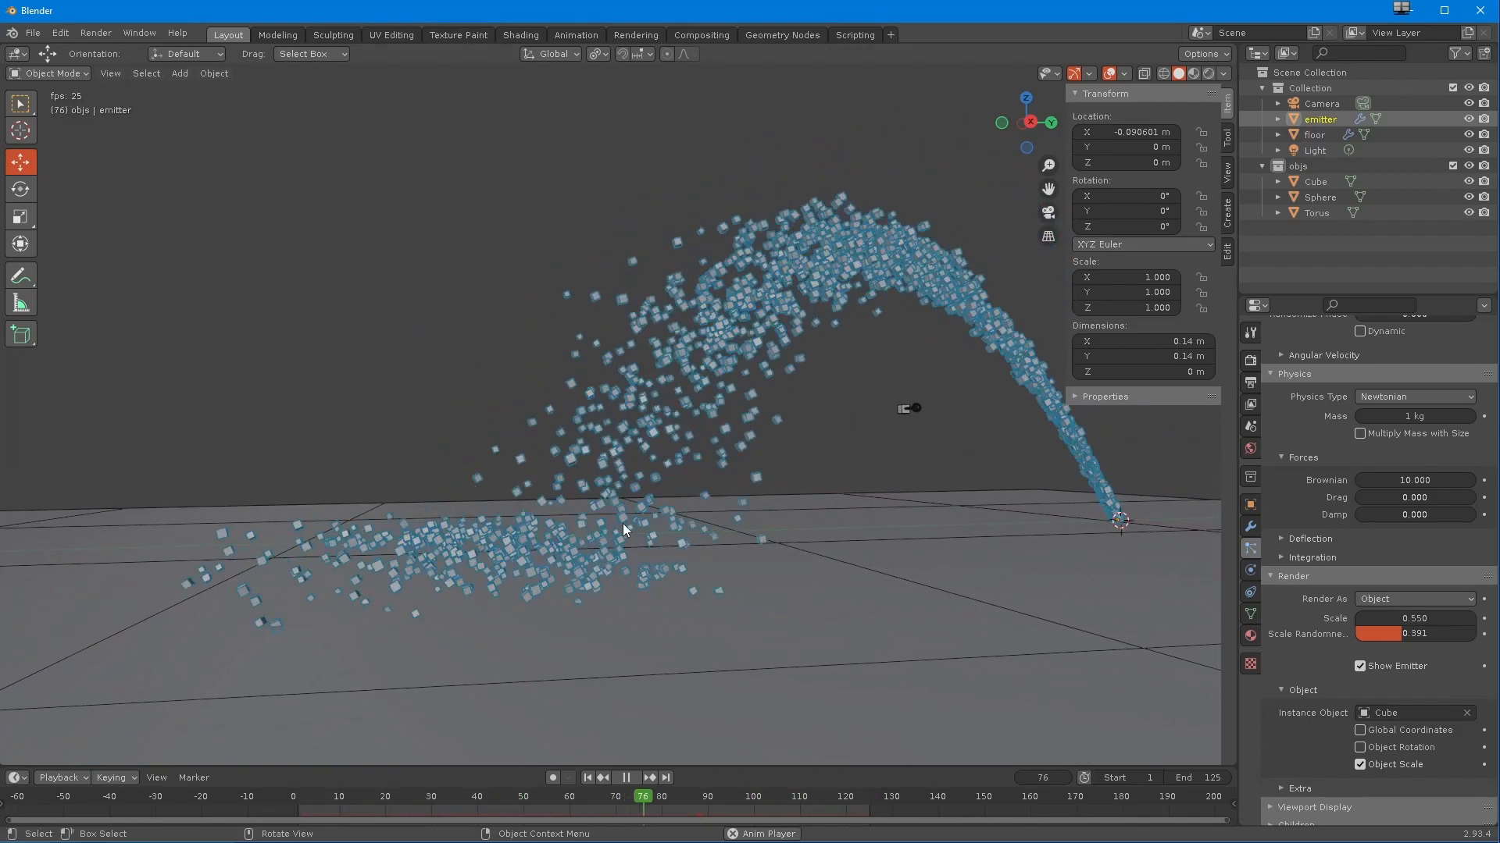
middle_click_drag(622, 523, 659, 534)
left_click(625, 779)
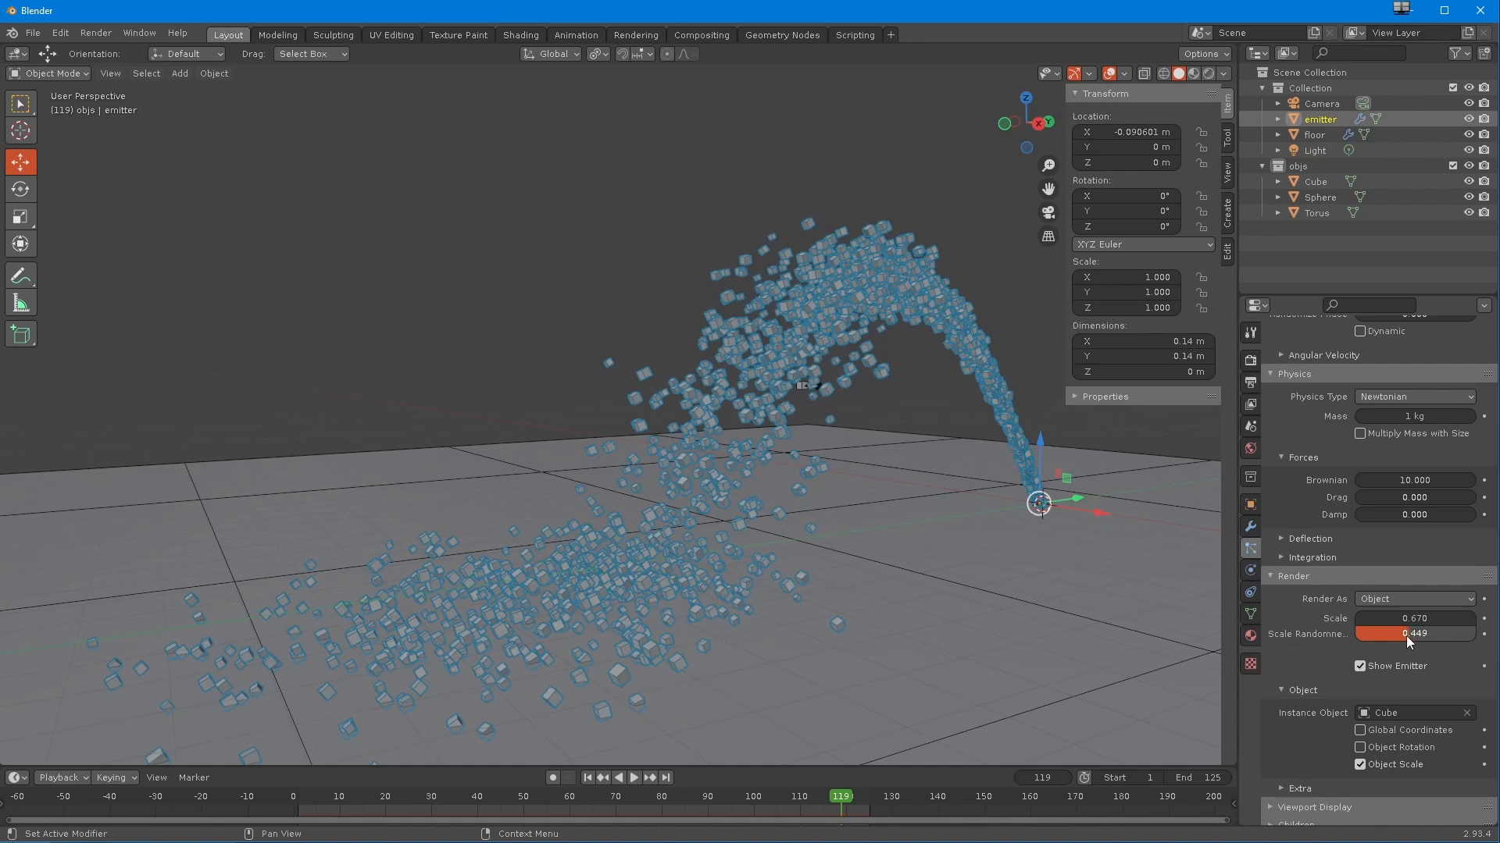
- Set the particle render scale to 0.670 and scale randomness to 0.737, and deselect all objects
left_click_drag(1440, 639, 1440, 639)
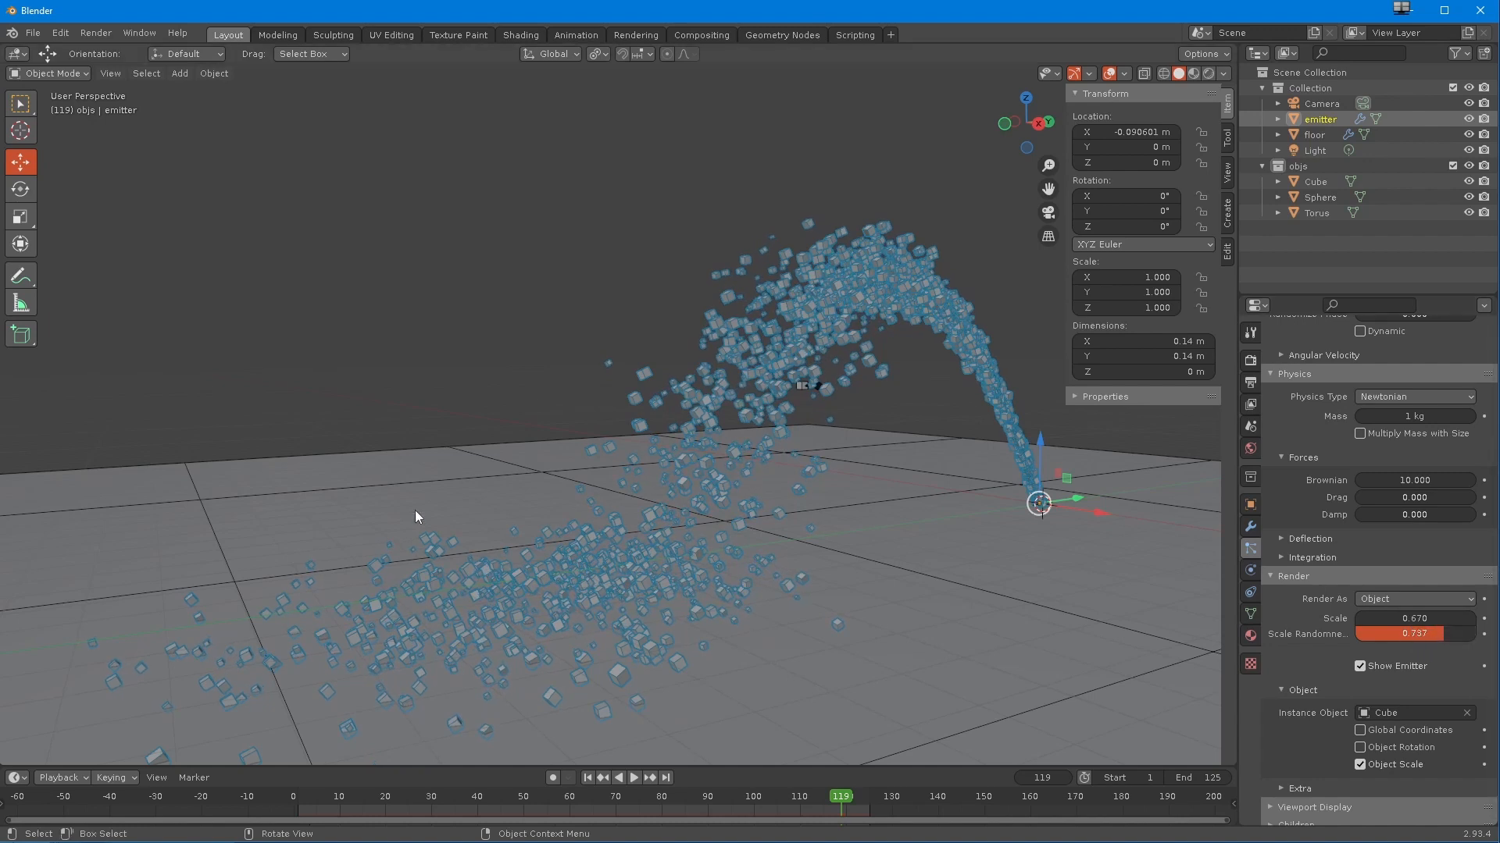
key("alt+a")
middle_click_drag(425, 570, 415, 534)
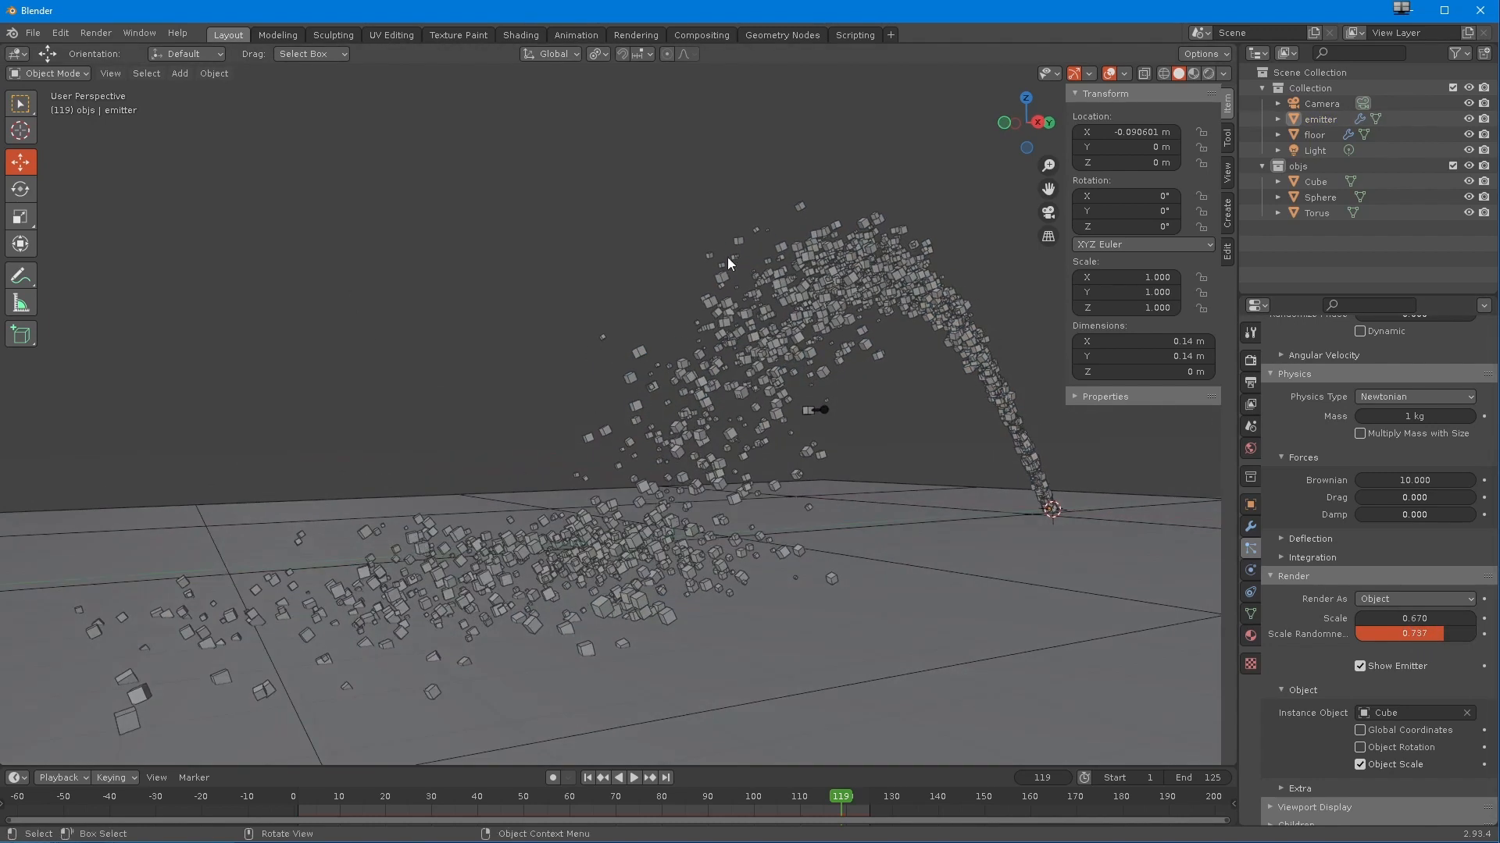
- Play the animation to examine the size variation of the cube particles, and stop the playback
left_click(635, 778)
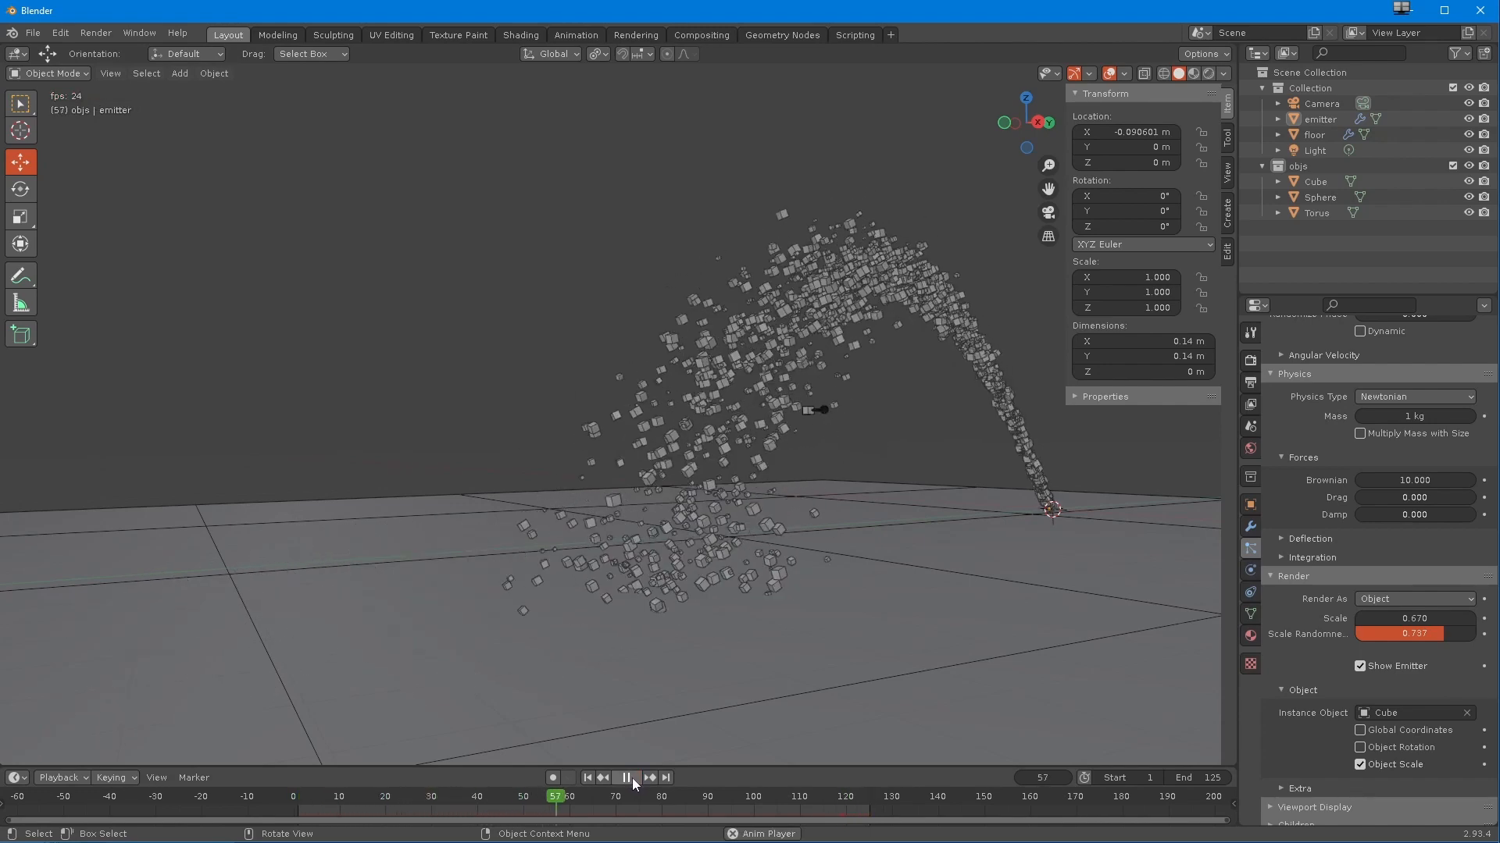
left_click(631, 778)
middle_click_drag(710, 683, 843, 555)
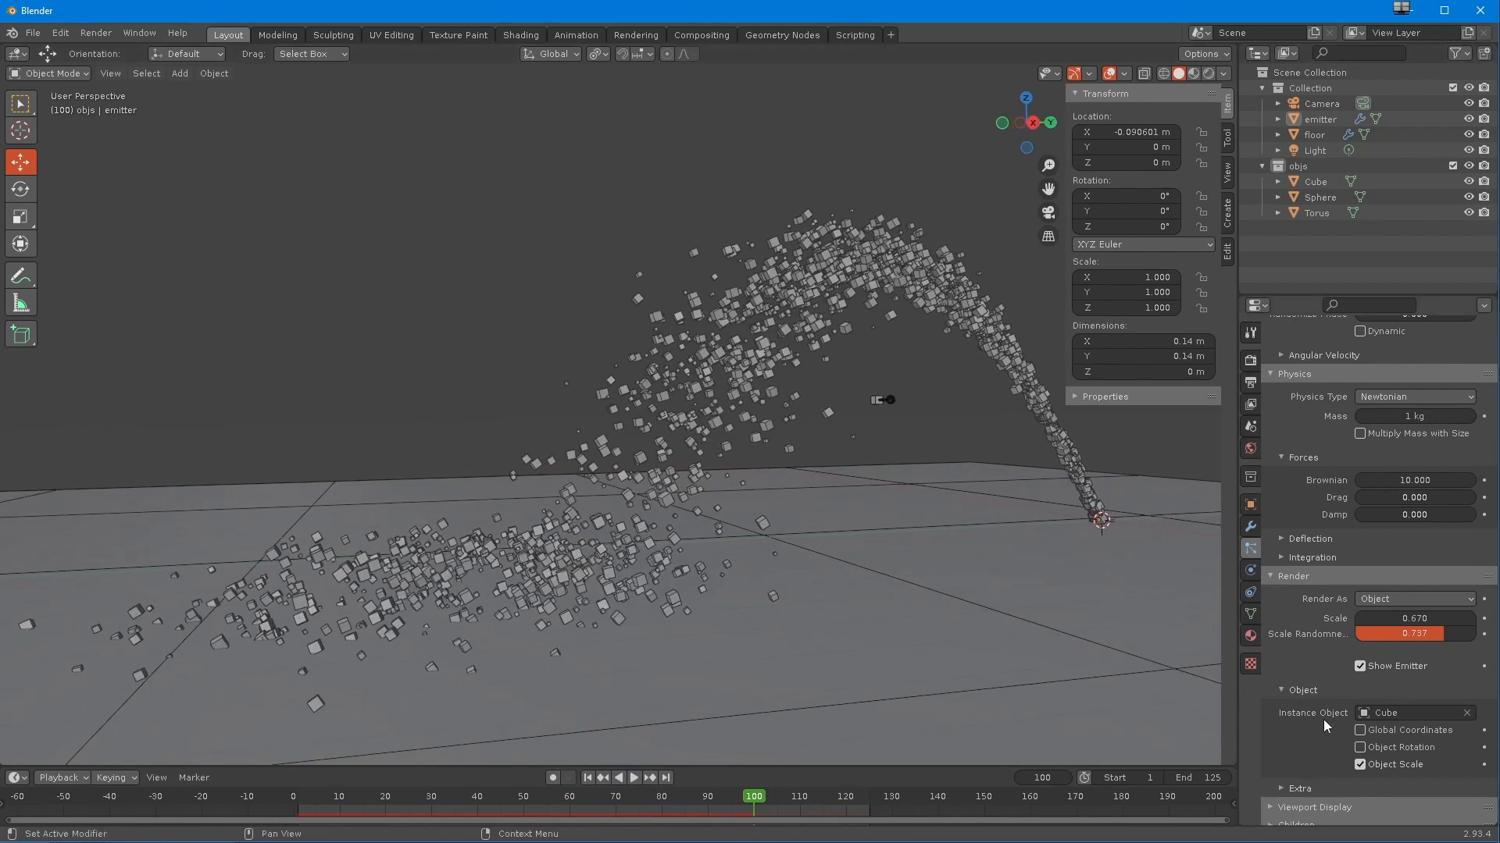
- Try Sphere as the particles' instance object and switch it to Torus
left_click(1406, 712)
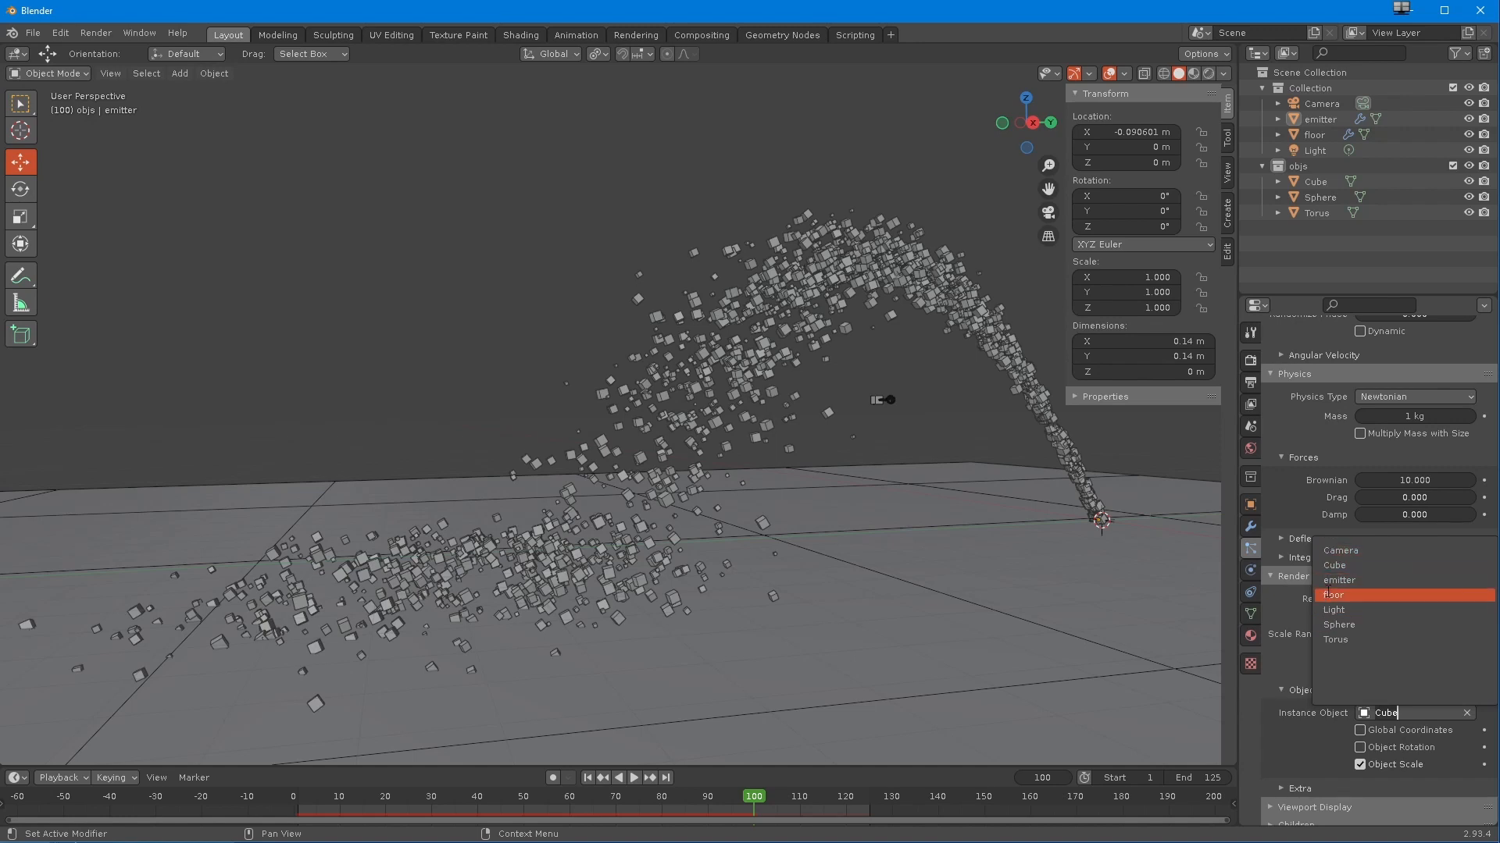
left_click(1326, 625)
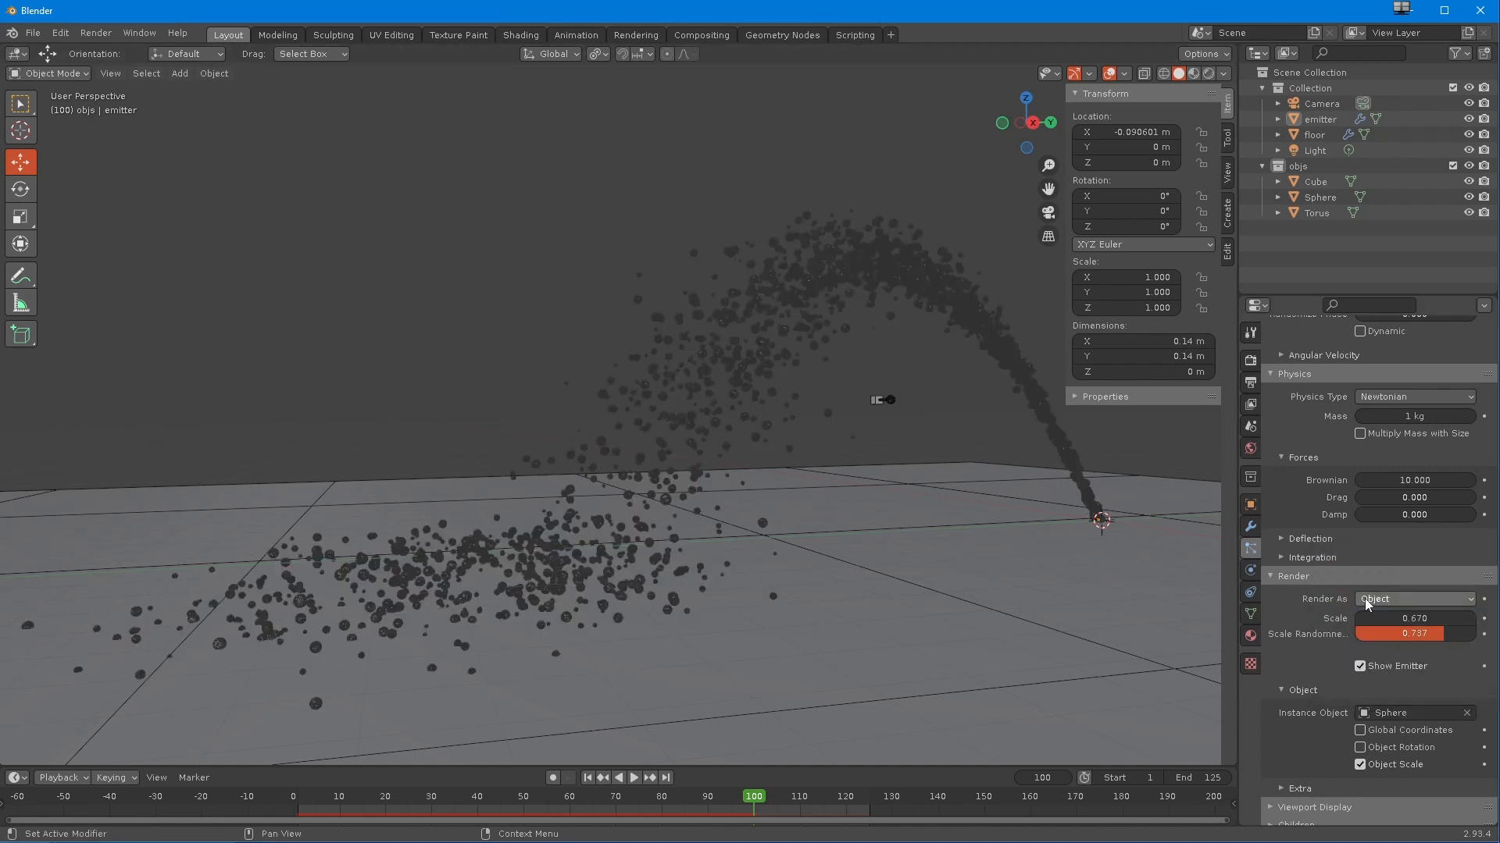
left_click(1380, 712)
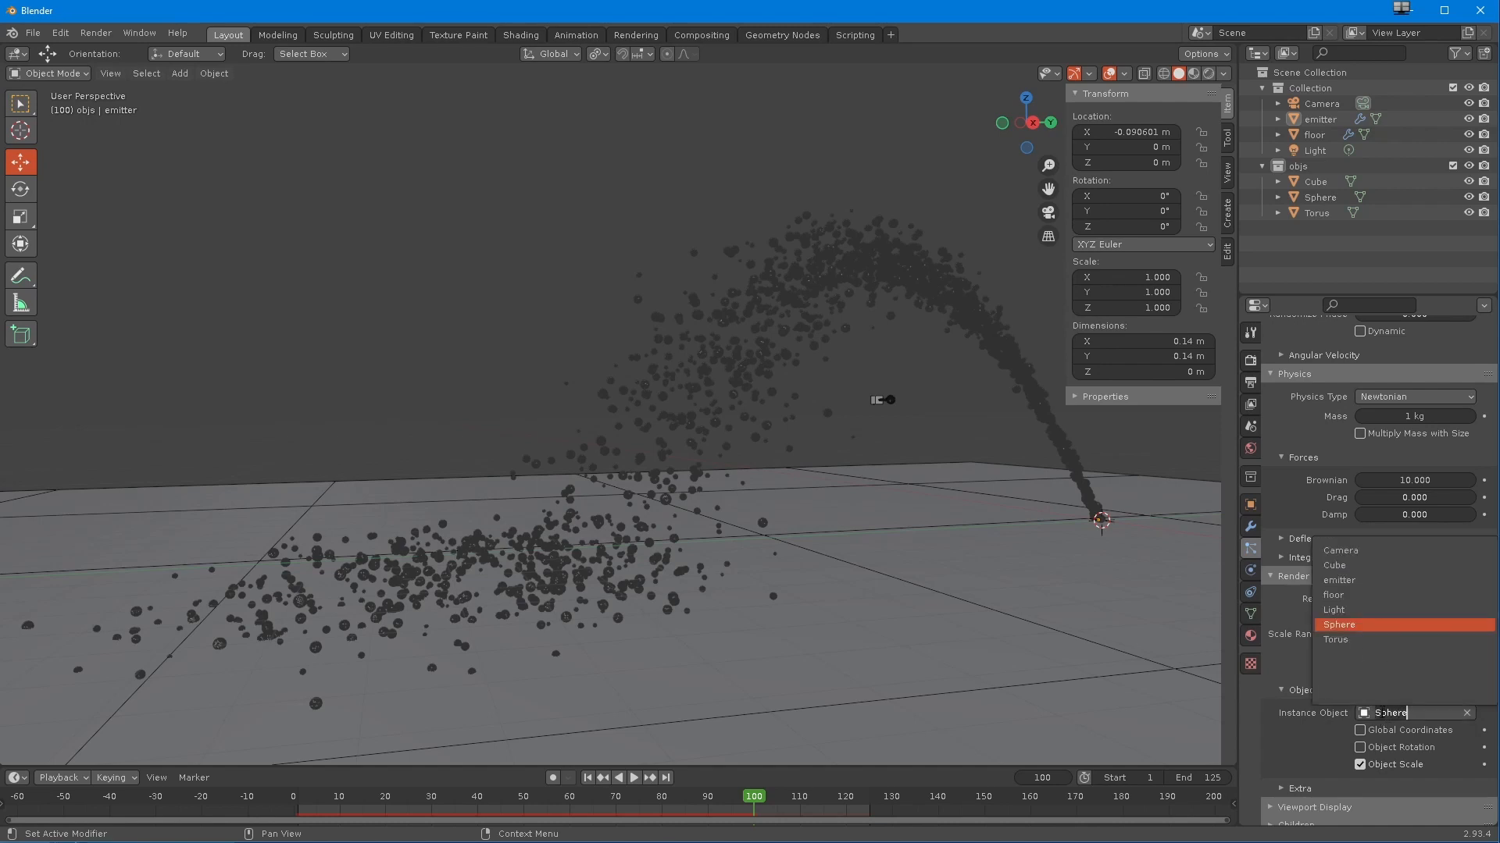
left_click(1343, 641)
middle_click_drag(545, 455, 634, 606)
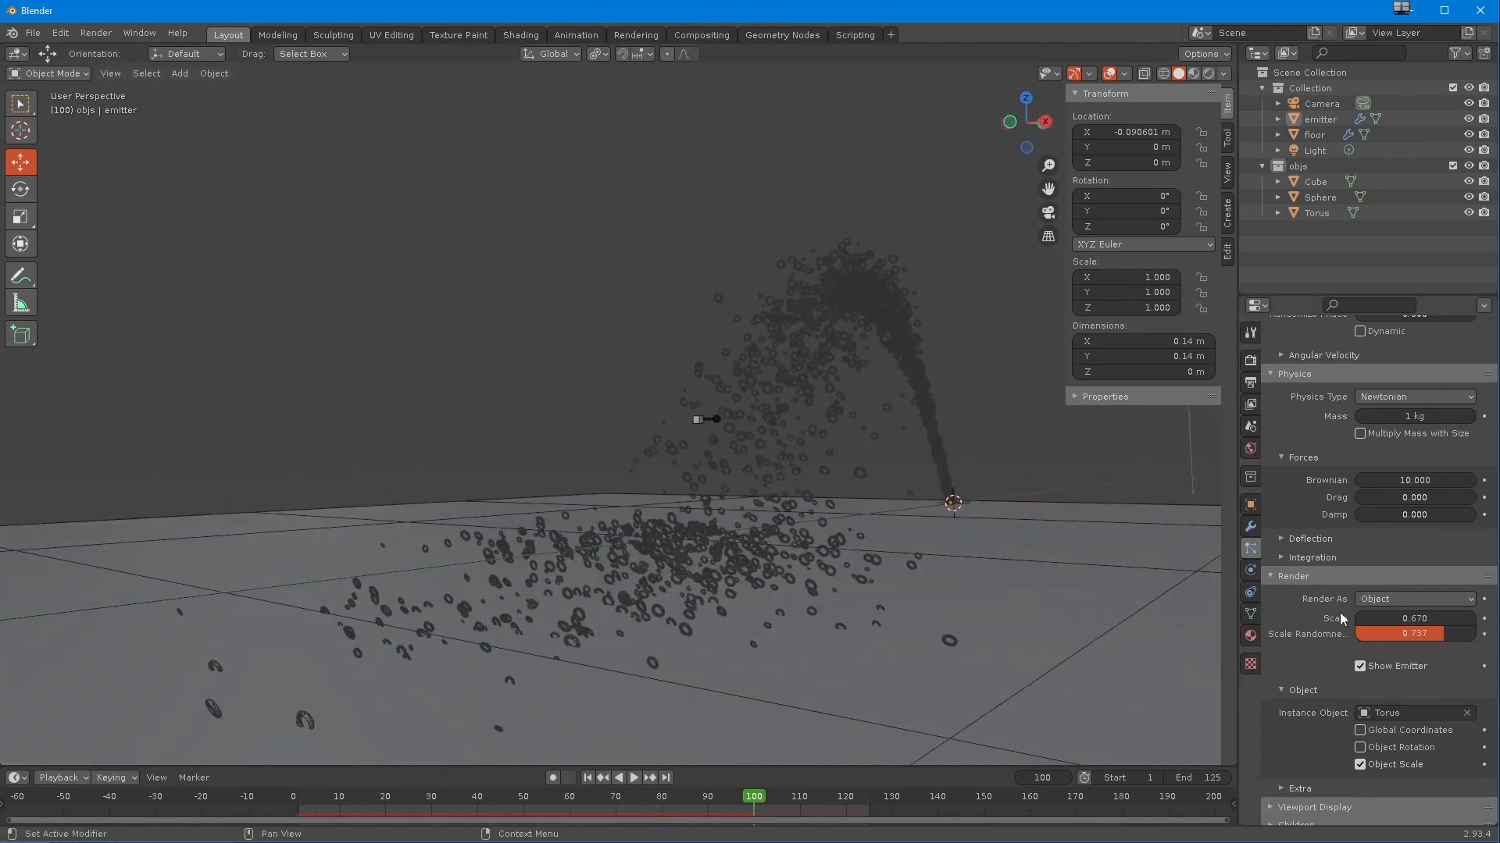
- Enable Dynamic for the particle rotation and play the torus particles from the first frame
scroll(1284, 477, "up", 10)
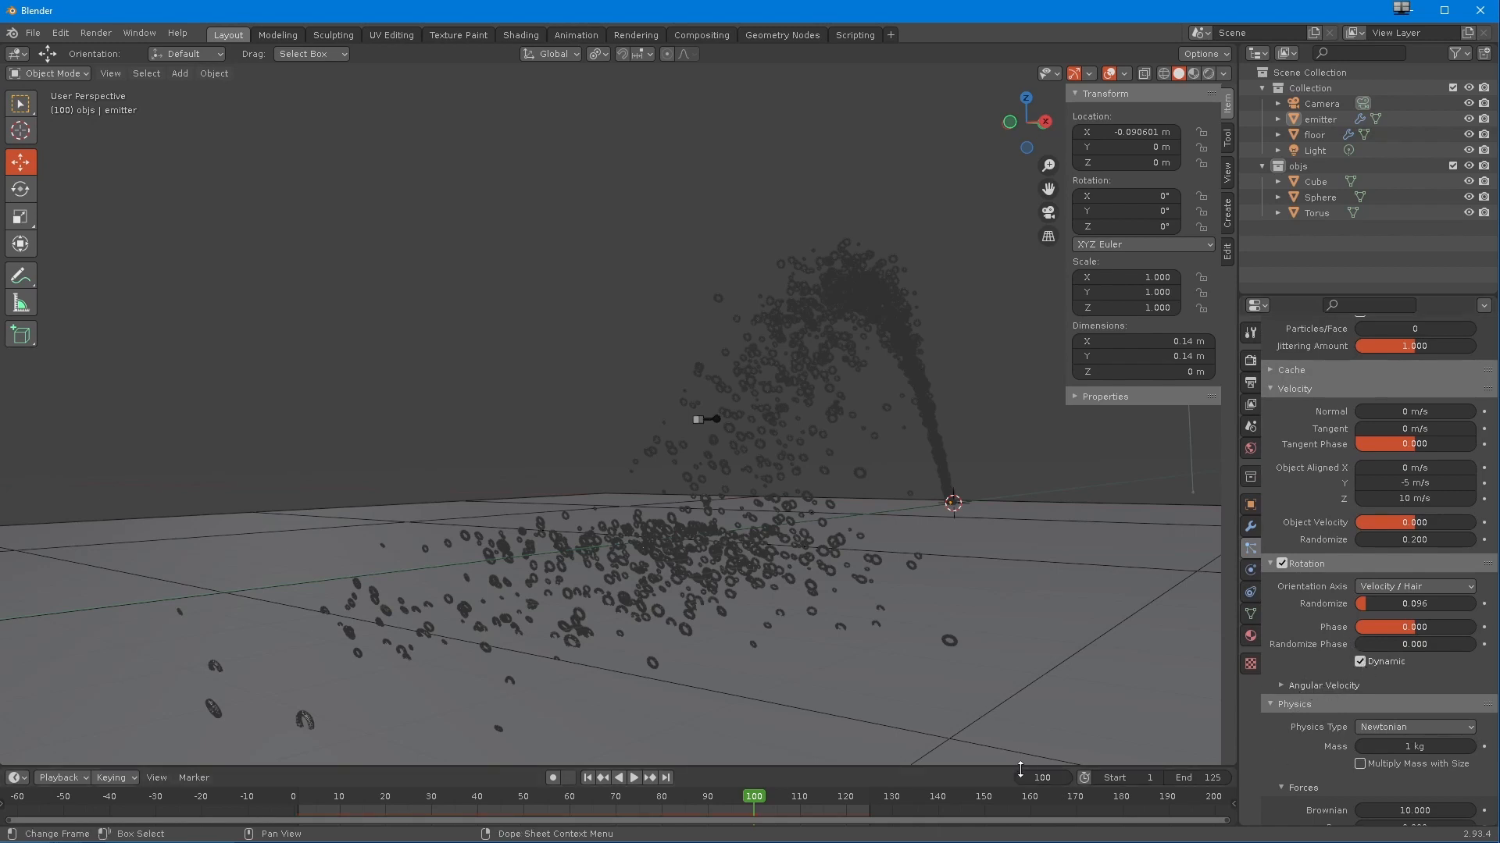
left_click(588, 779)
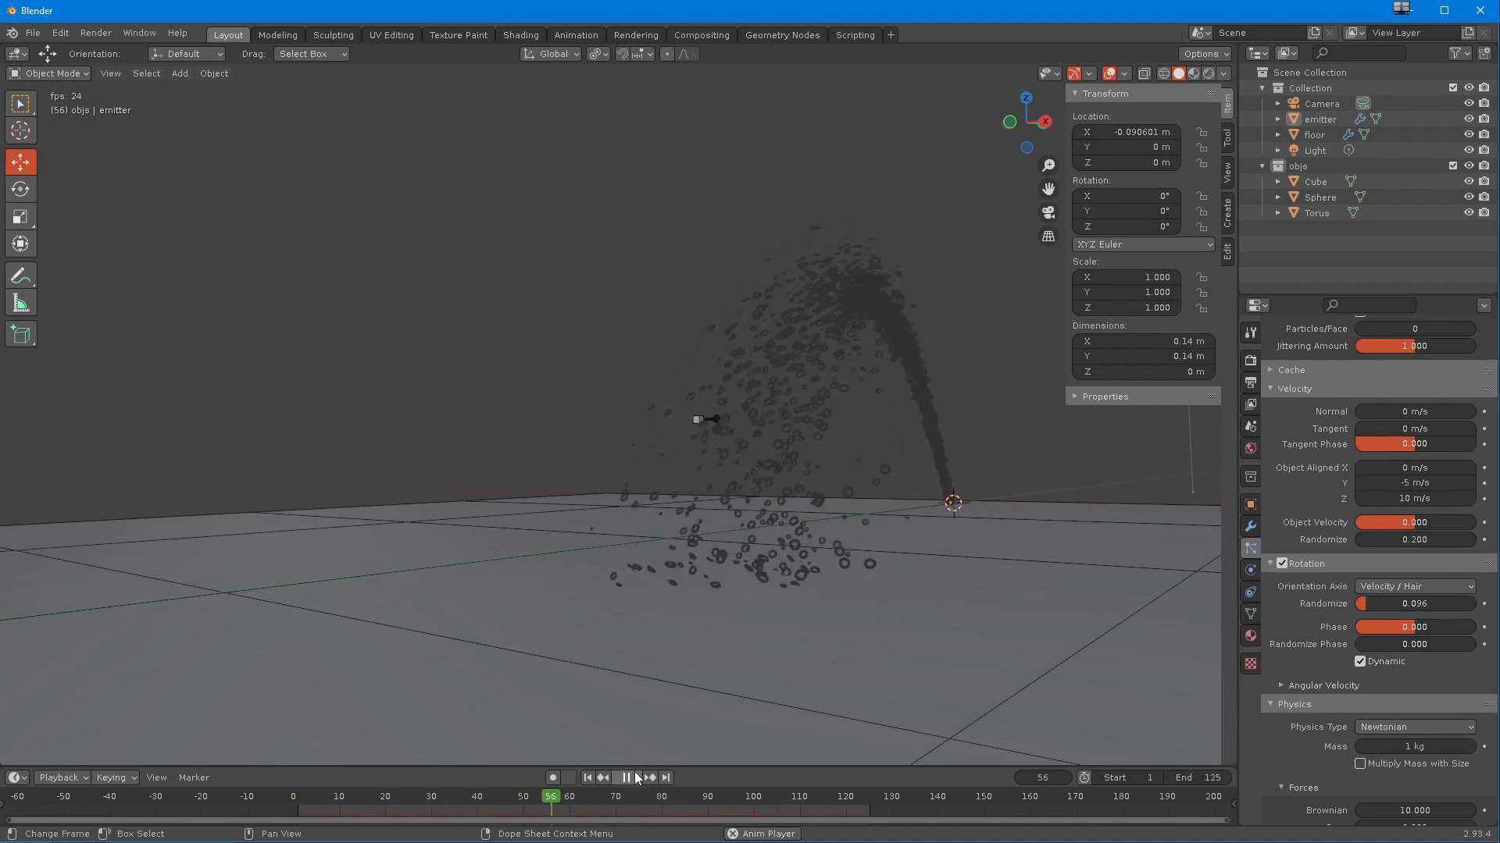
- Set the particle rotation randomness to 0.571 during playback, and stop the animation
middle_click_drag(659, 691, 600, 692)
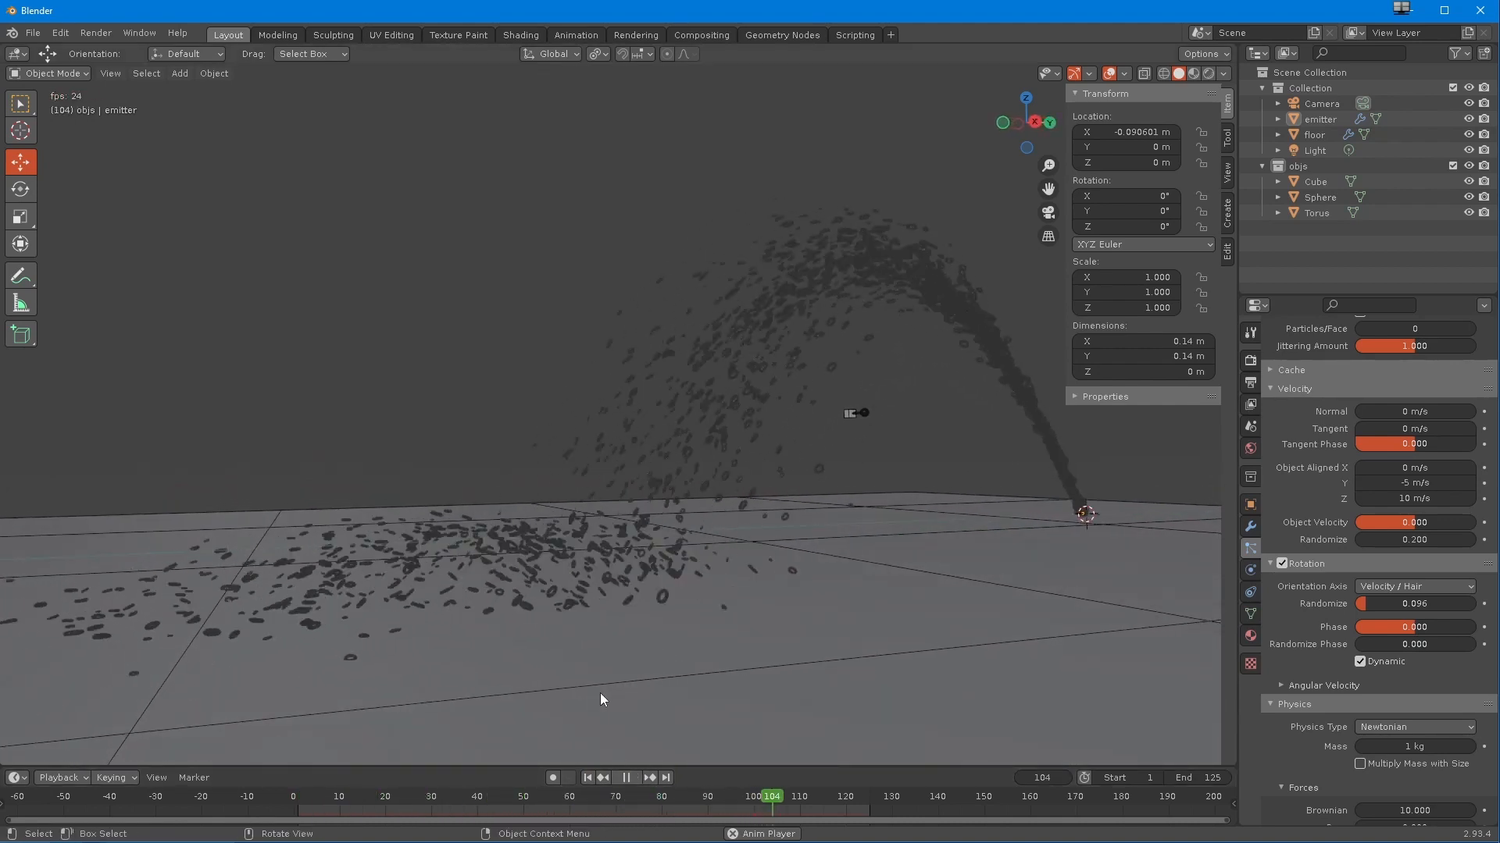
left_click_drag(1360, 607, 1423, 607)
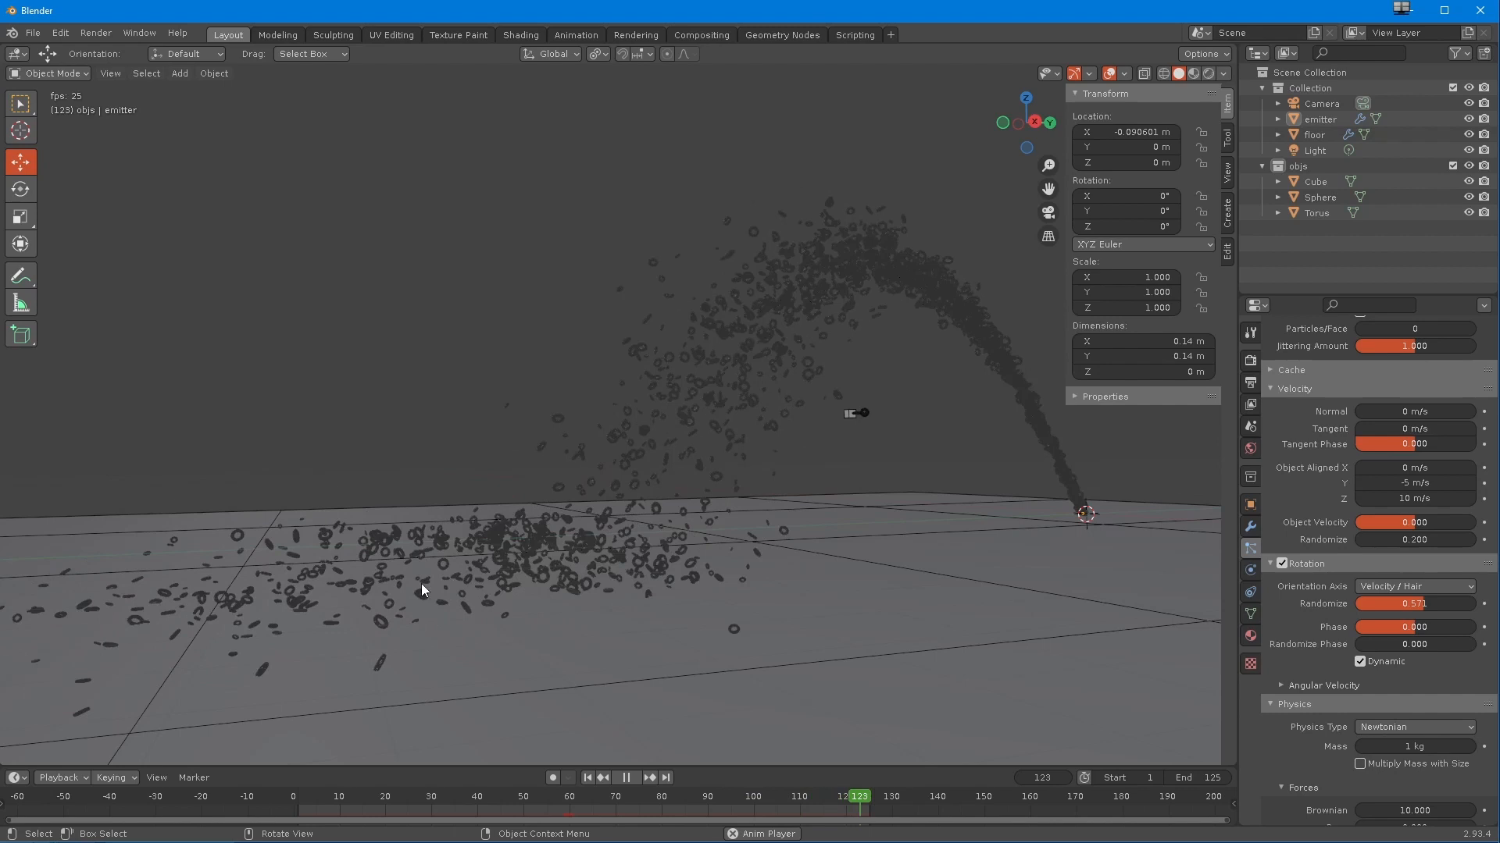
middle_click_drag(519, 653, 503, 682)
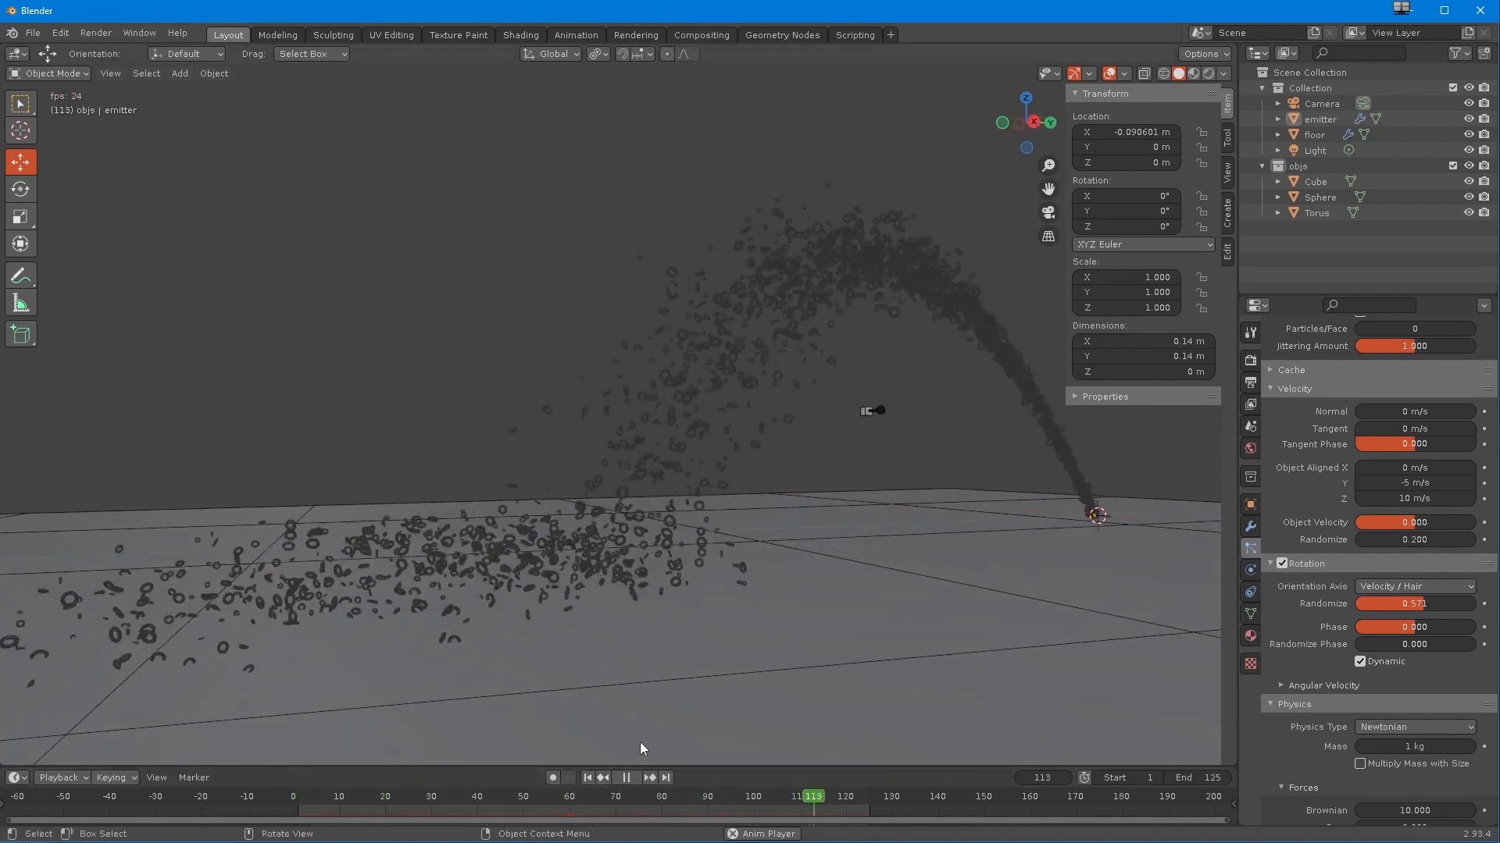
left_click(626, 778)
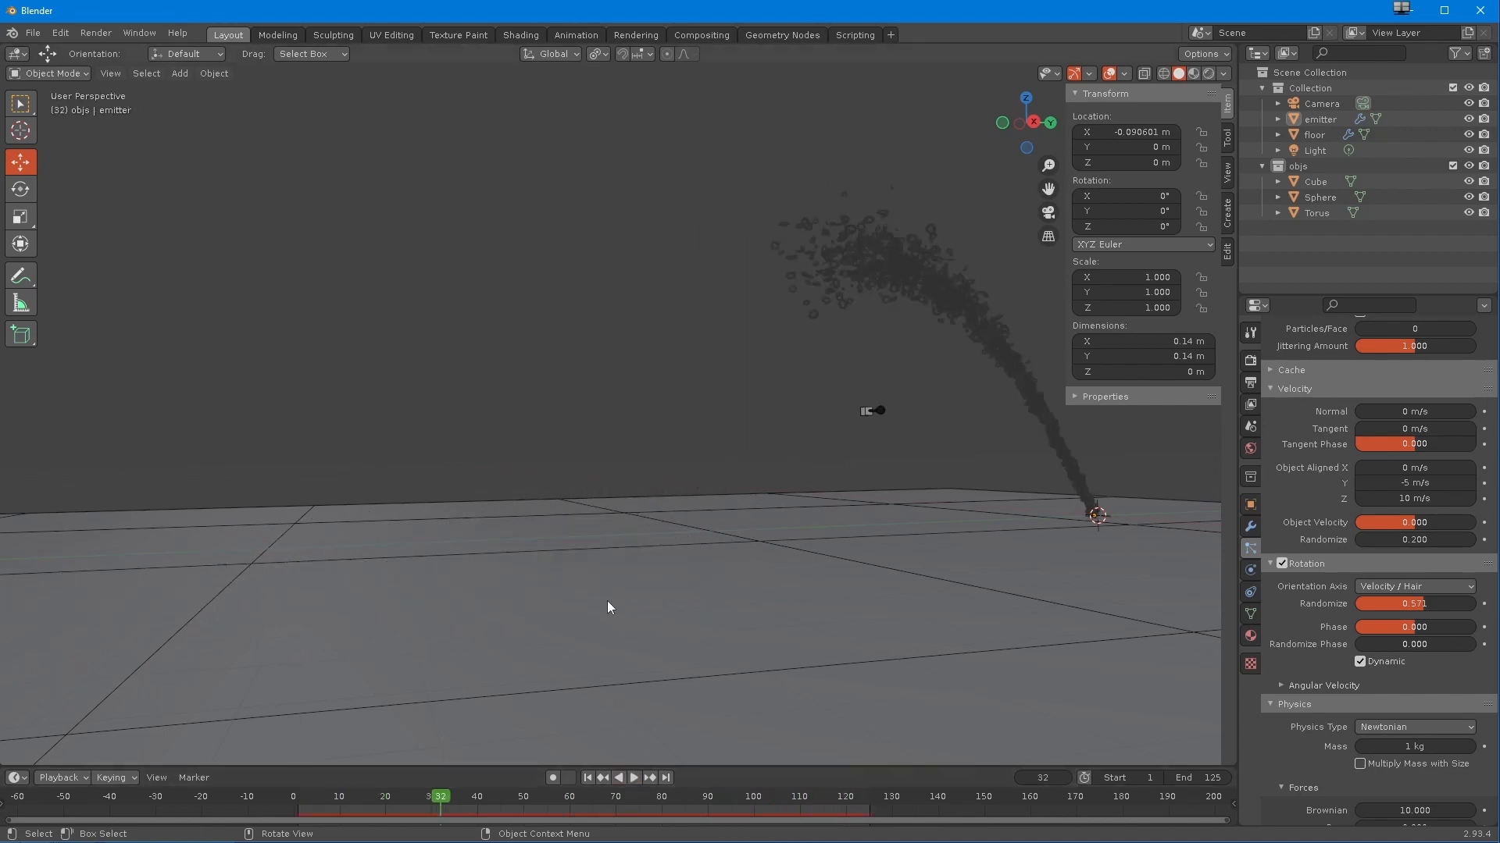
- Select the emitter and resume the playback to examine the tumbling torus particles, stopping it at frame 74
left_click(917, 330)
left_click(631, 778)
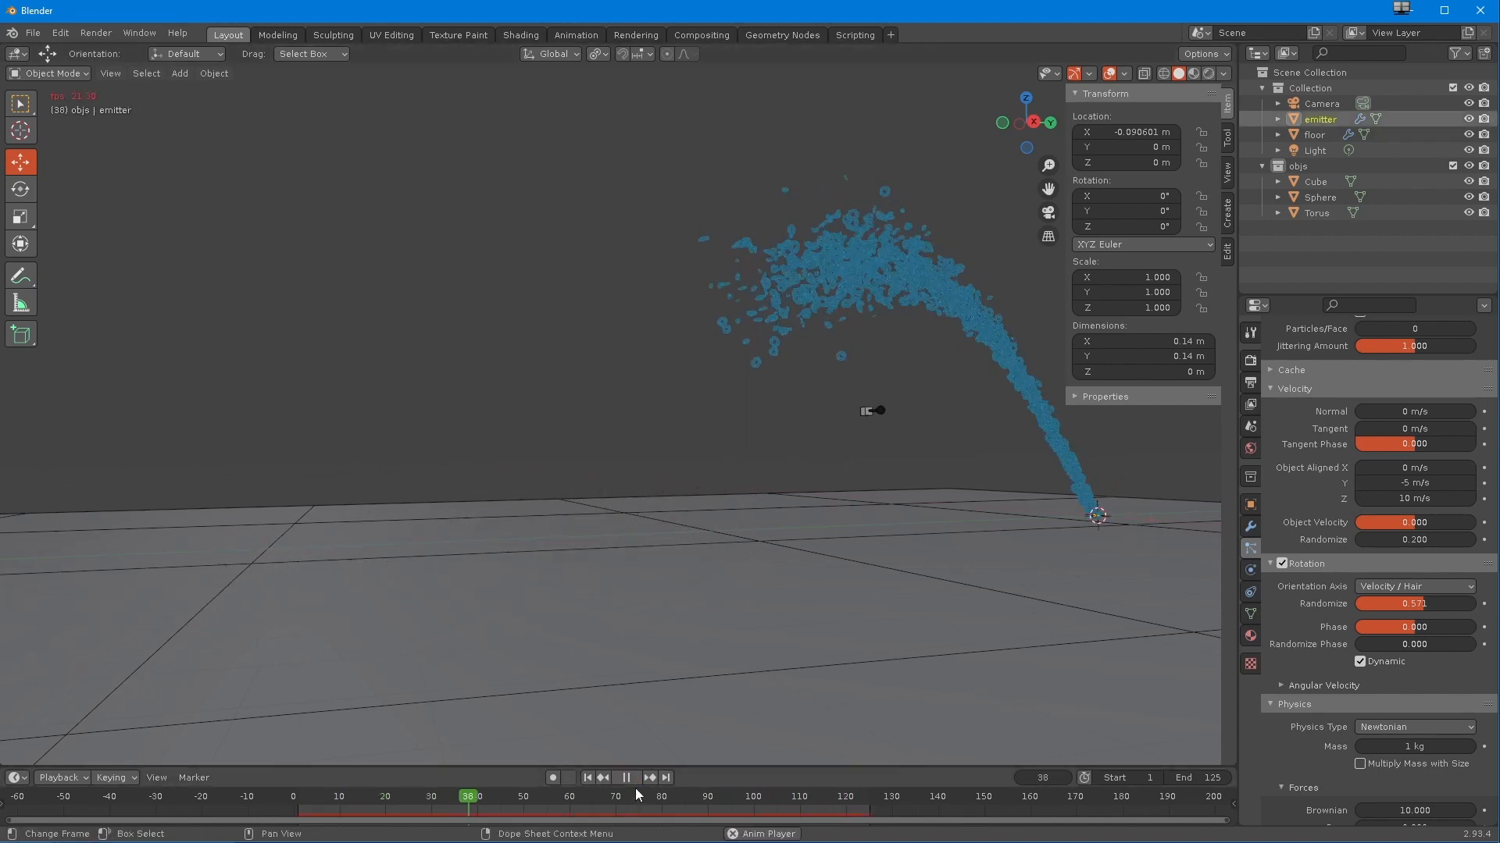
left_click(630, 779)
mouse_move(584, 669)
middle_mouse_down()
mouse_move(662, 682)
mouse_move(602, 672)
middle_mouse_up()
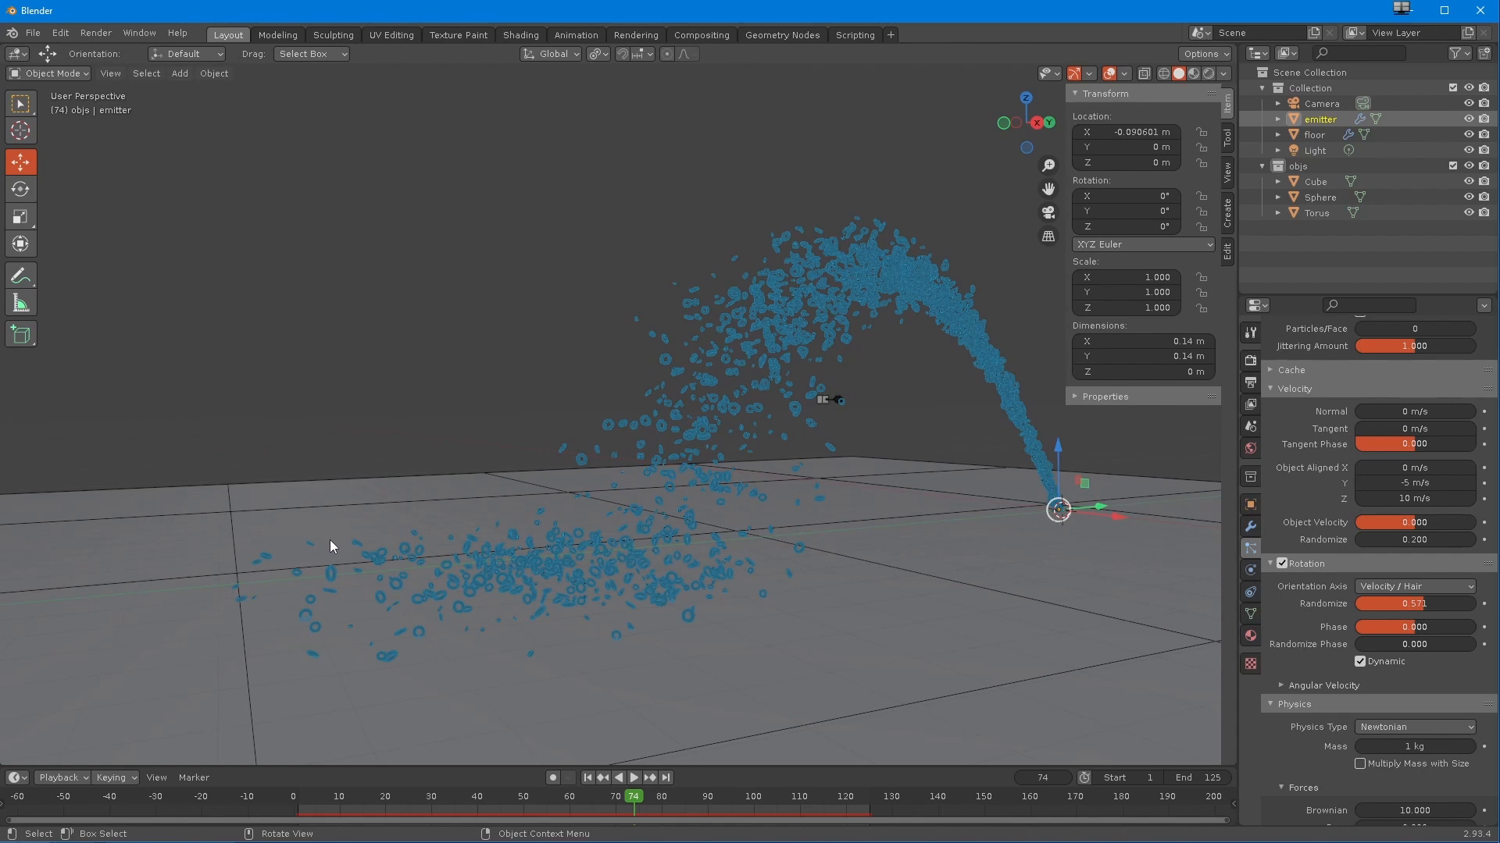
- Render the emitter's particles as a collection, using objs as the instance collection
scroll(1309, 738, "down", 12)
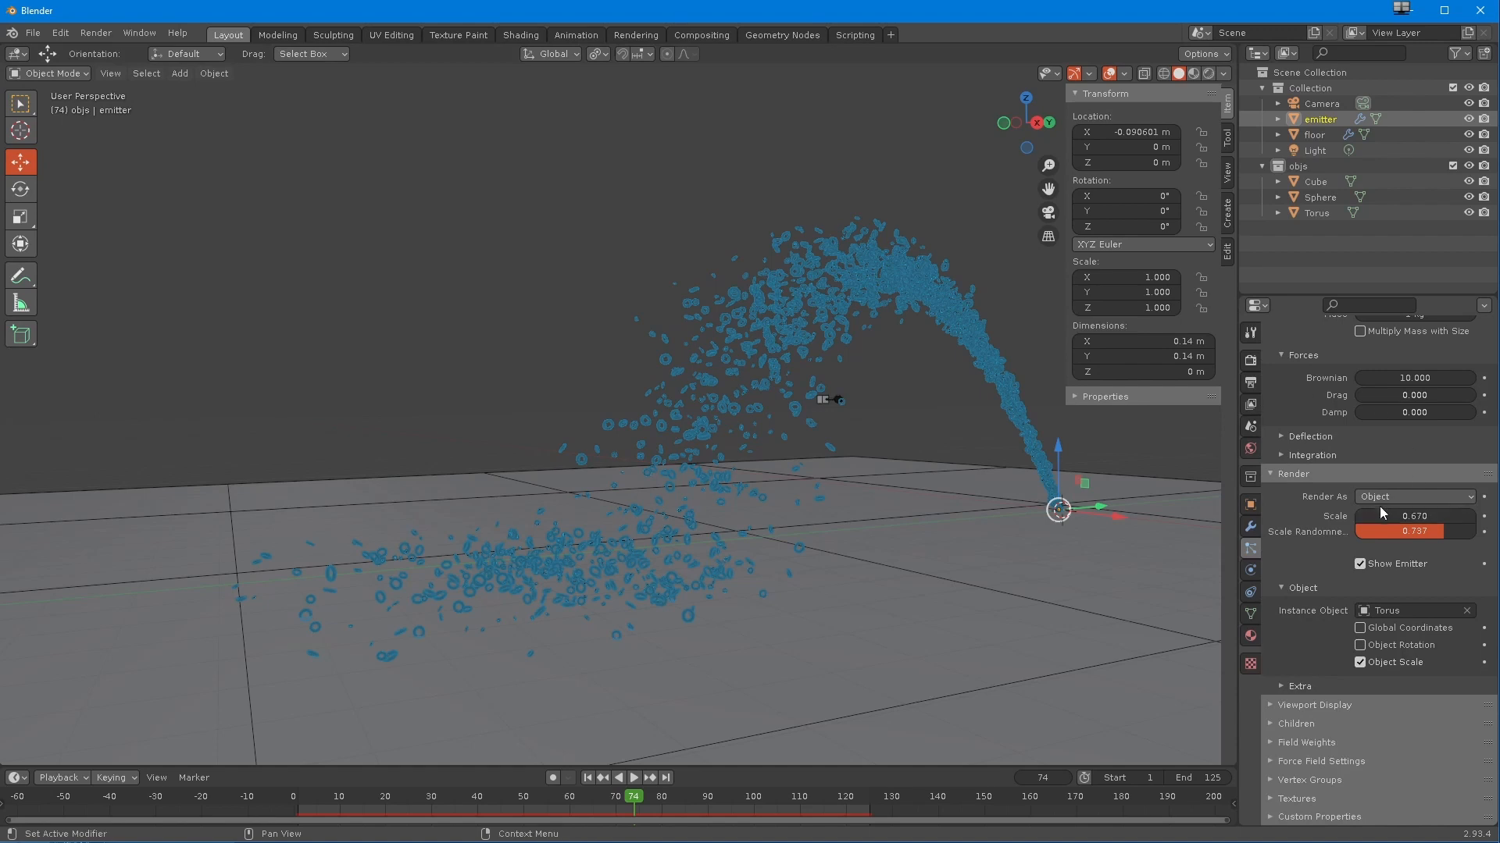
left_click(1378, 500)
left_click(1385, 600)
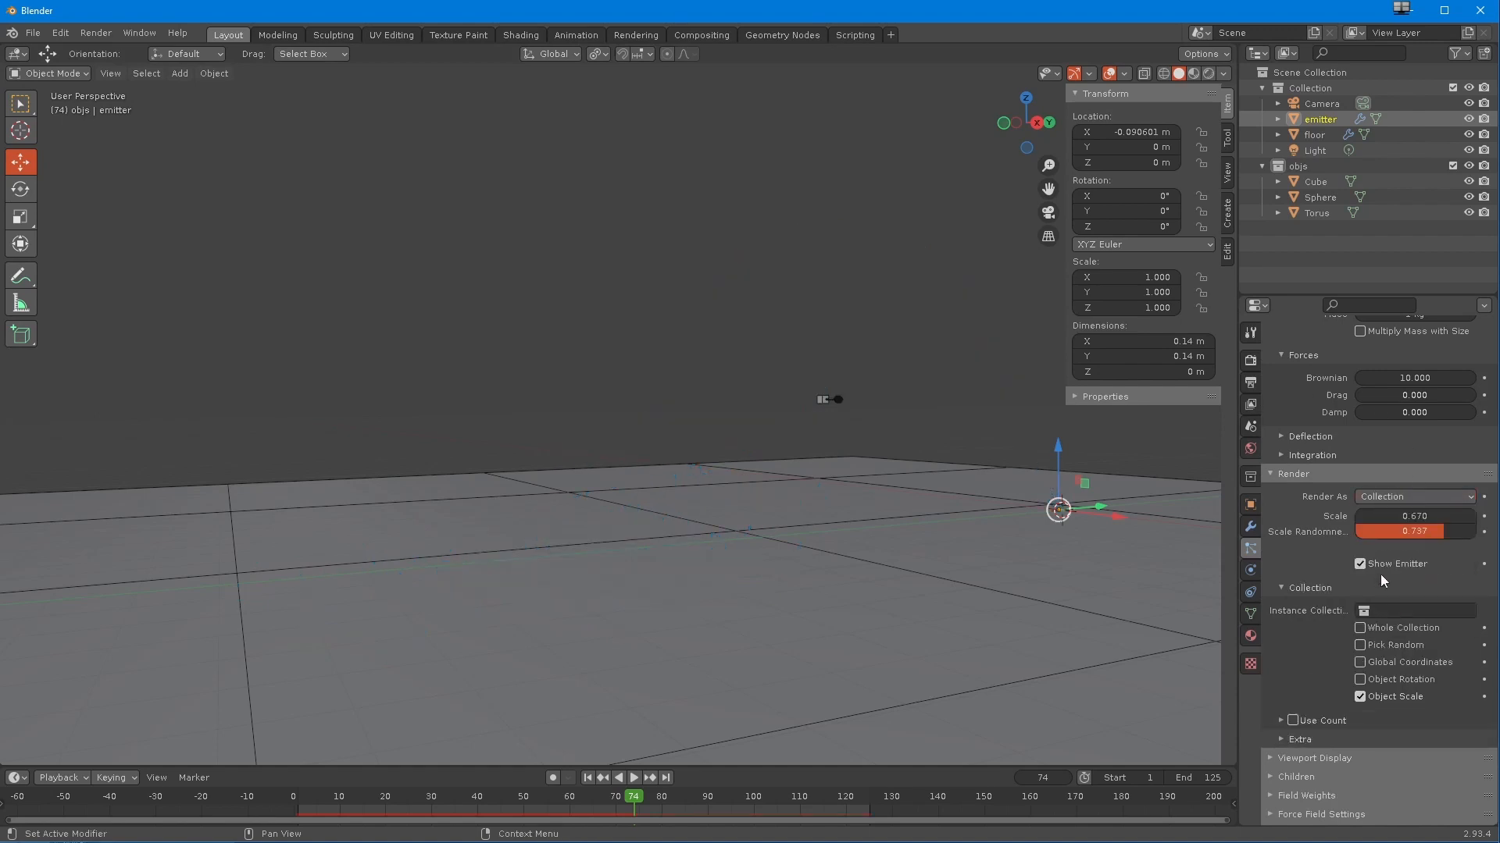
left_click(1395, 613)
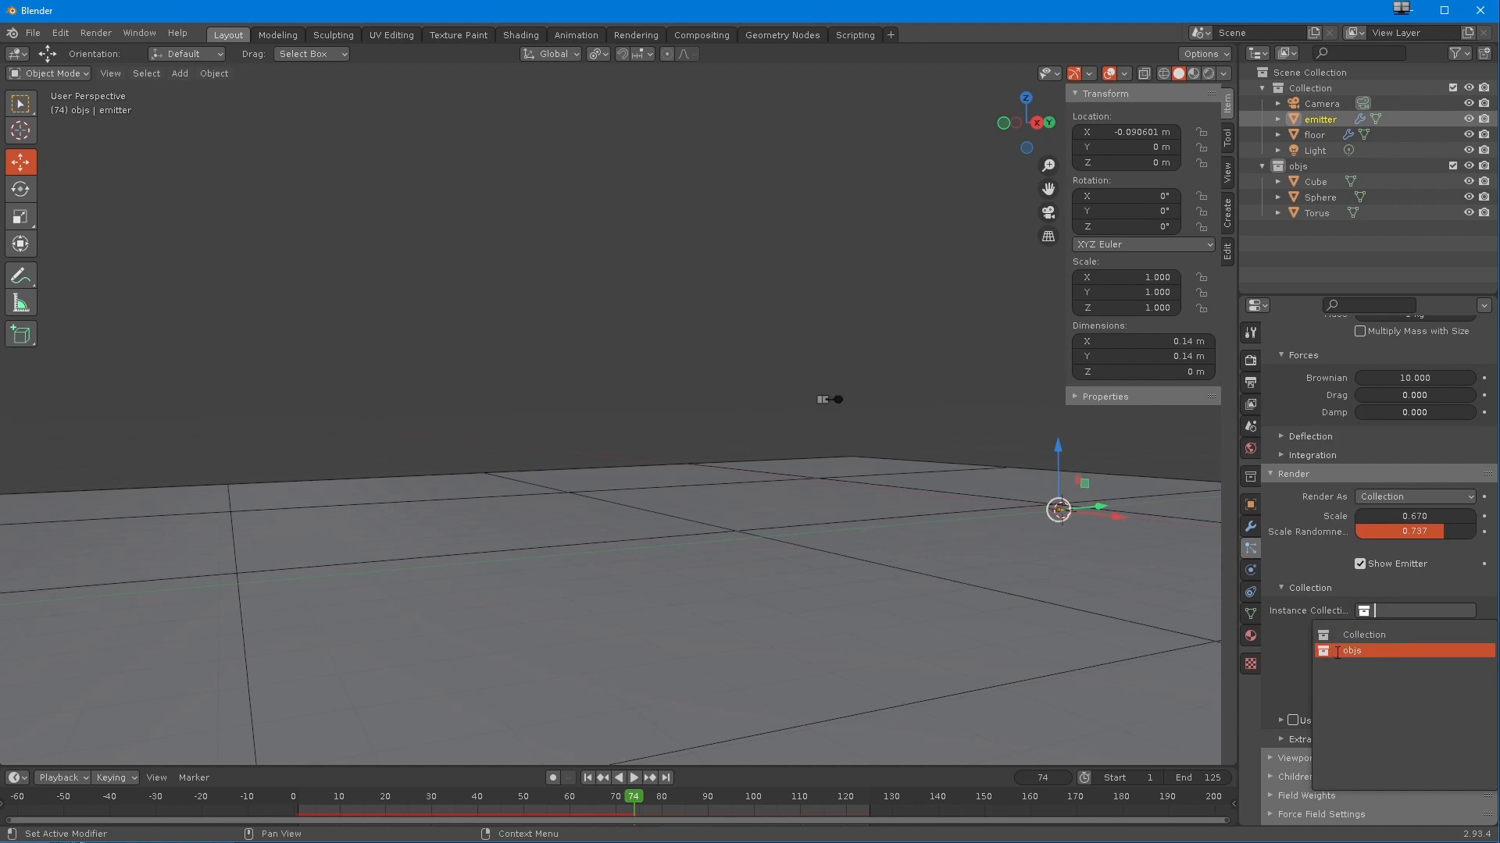
left_click(1337, 651)
mouse_move(789, 541)
middle_mouse_down()
mouse_move(764, 548)
mouse_move(789, 540)
middle_mouse_up()
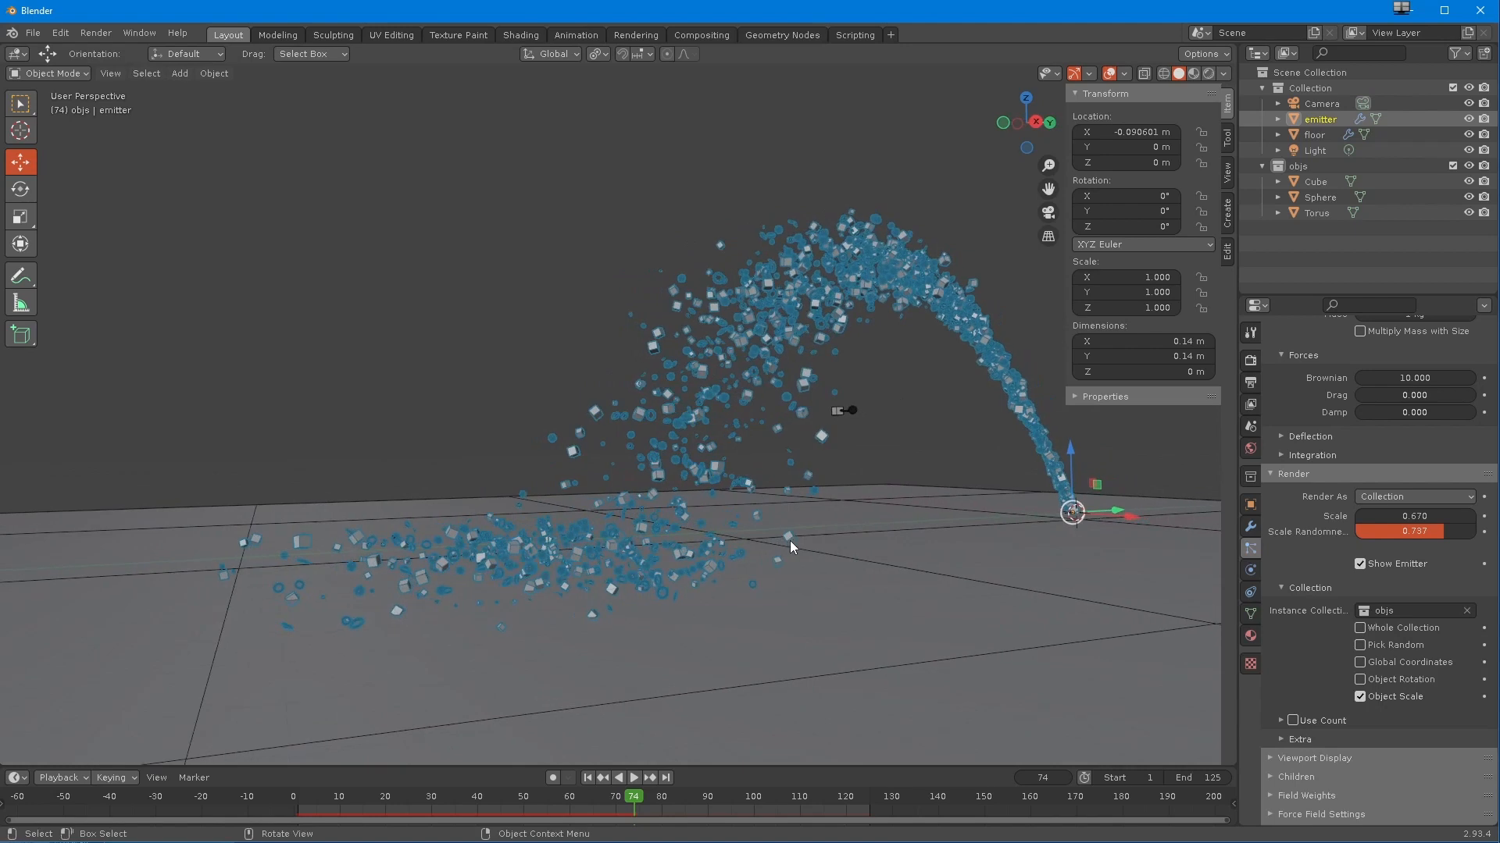
- Play the animation from the first frame to examine the mixed cube, sphere and torus particles, and stop it at frame 44
left_click(587, 778)
left_click(633, 778)
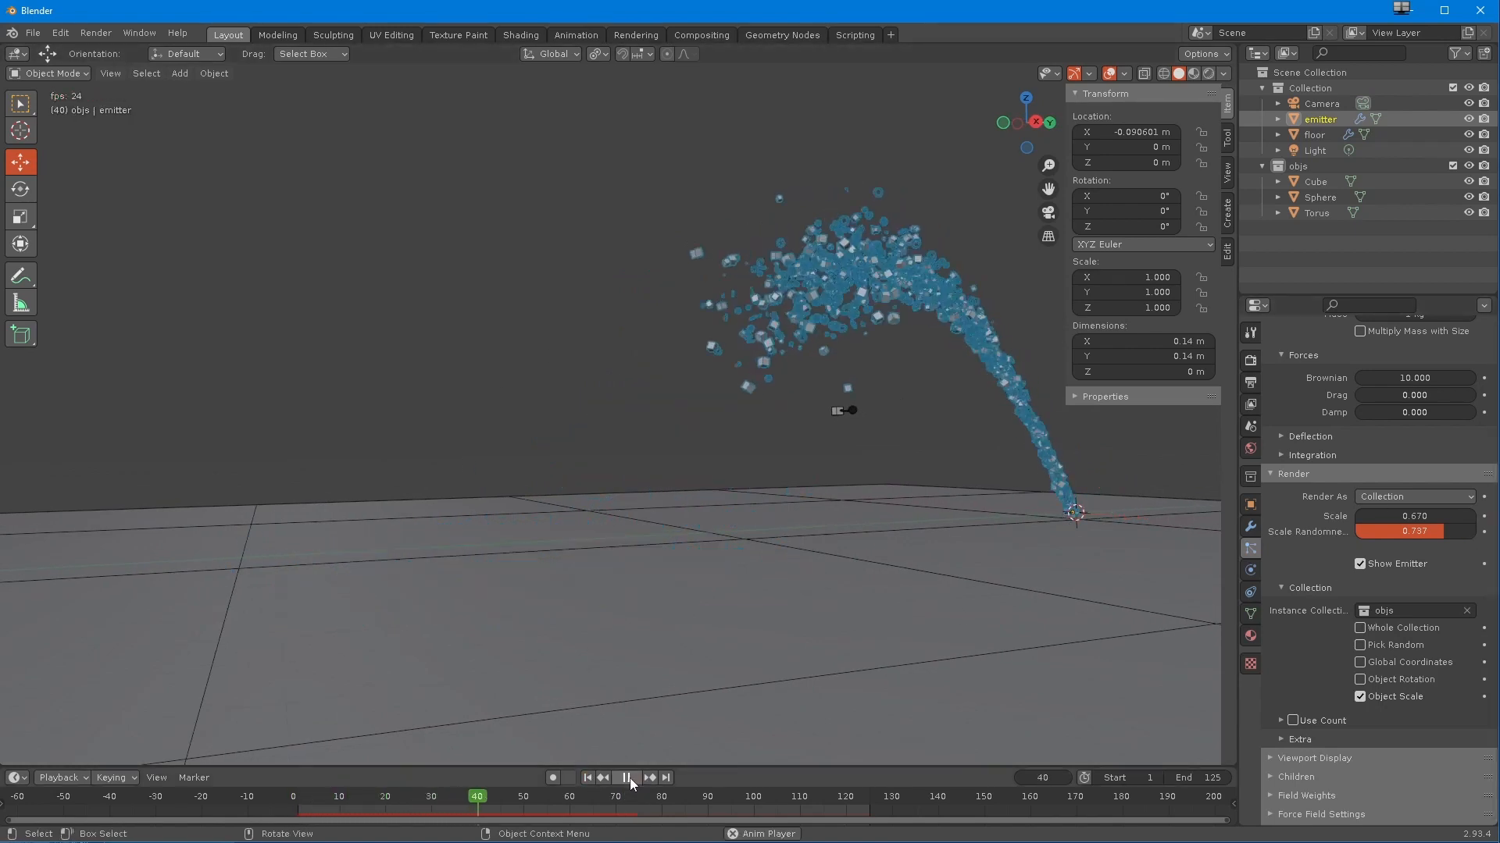
middle_click_drag(524, 645, 578, 657)
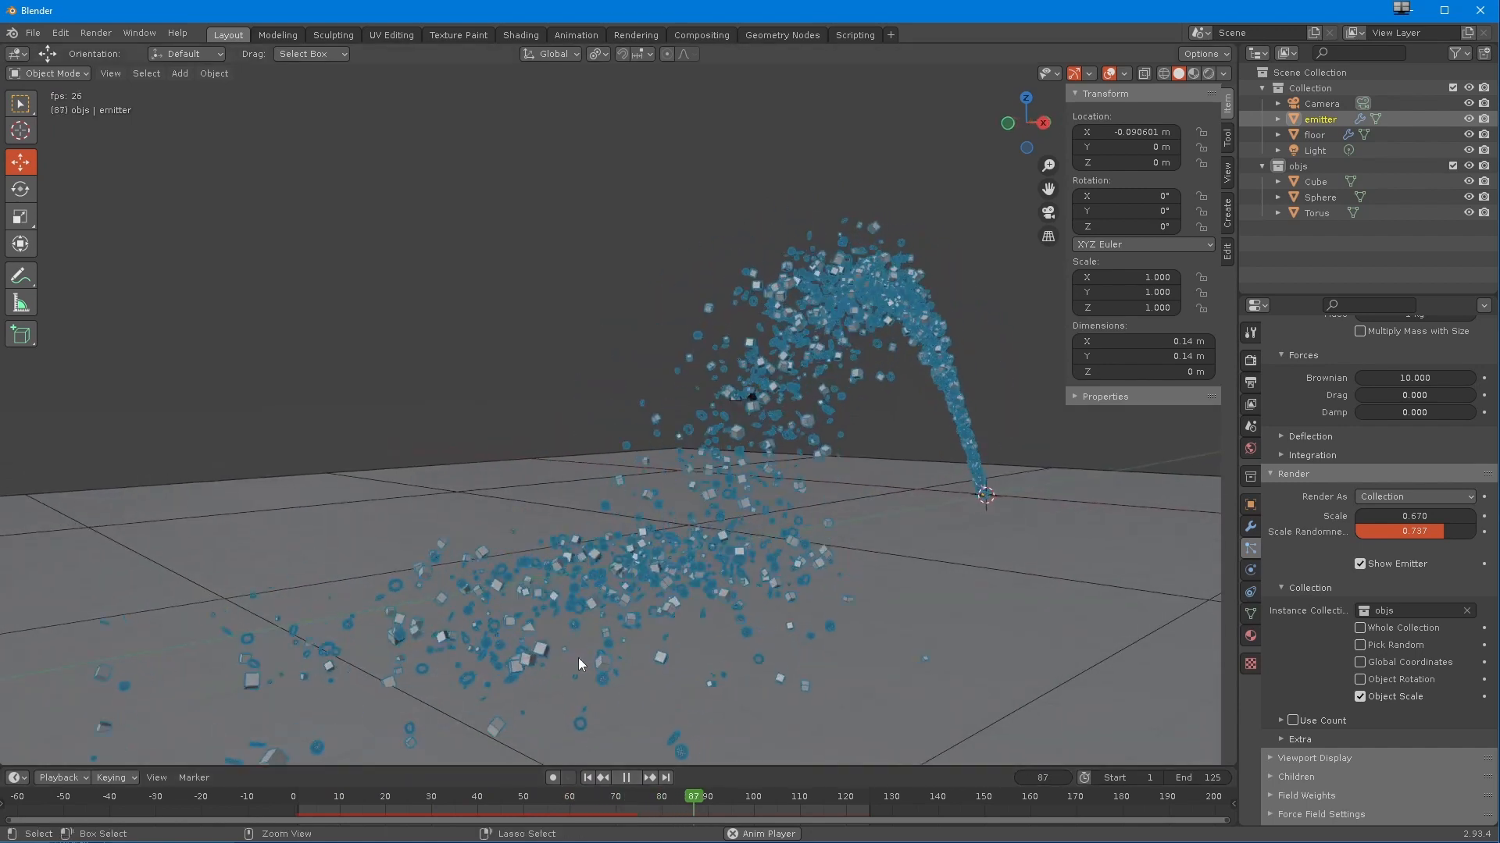
scroll(625, 570, "up", 2)
middle_click_drag(631, 558, 612, 579)
scroll(500, 578, "down", 2)
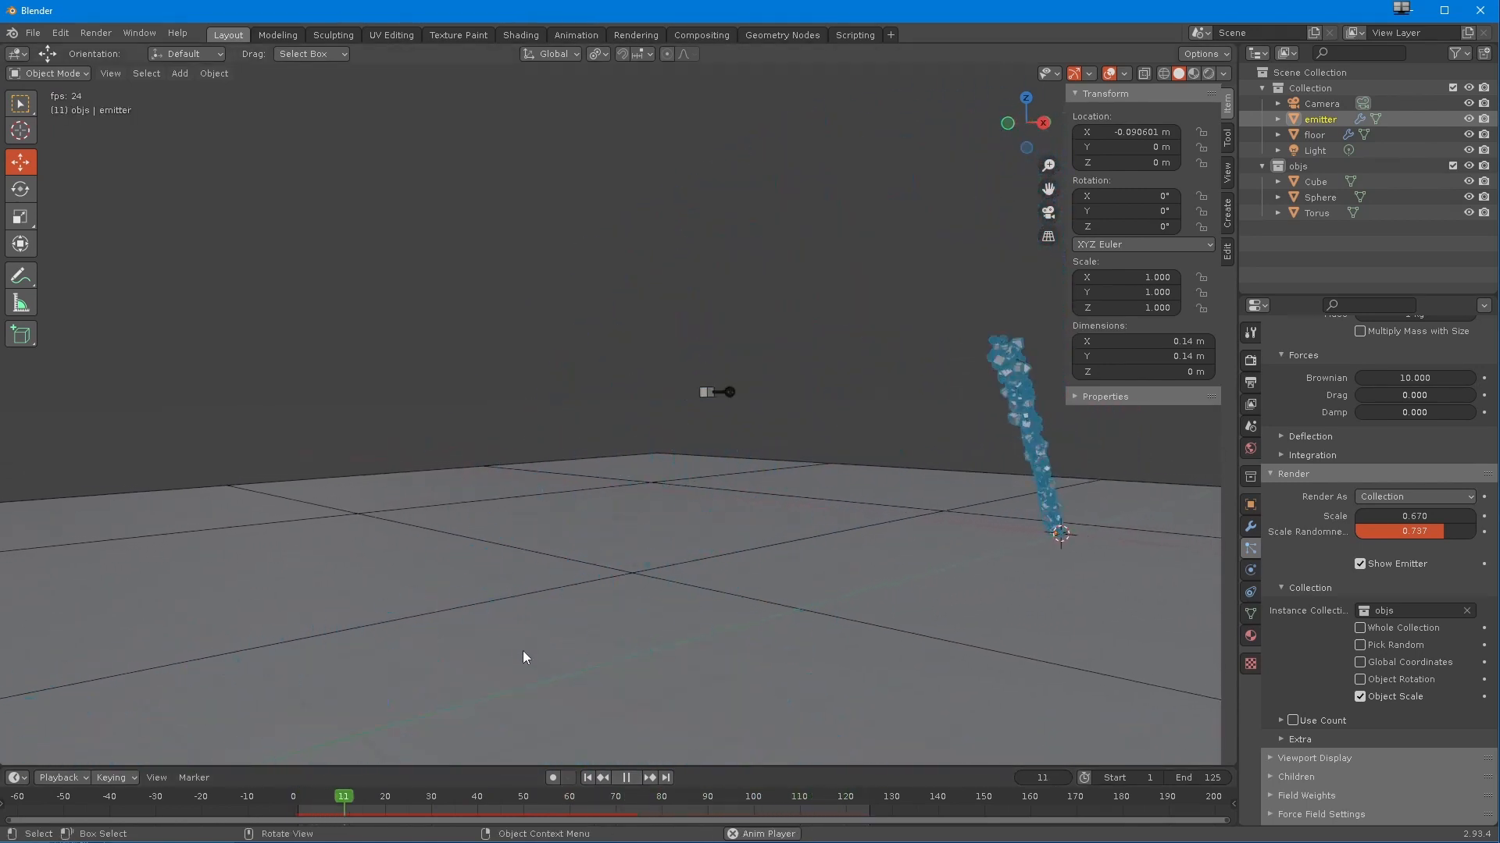
left_click(626, 778)
scroll(597, 531, "up", 3)
middle_click_drag(597, 531, 533, 634)
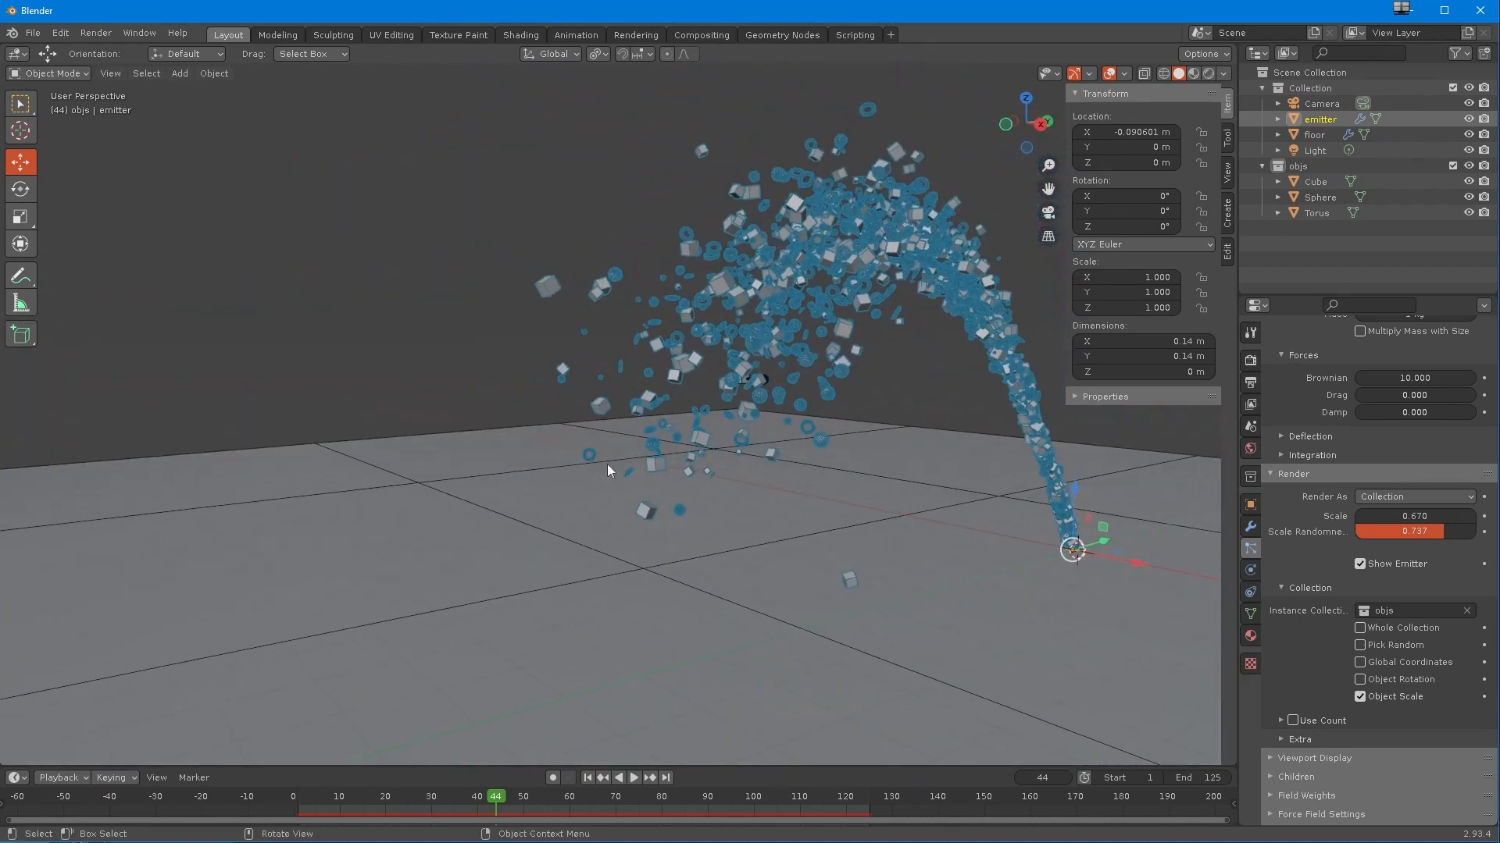
- Enable Pick Random for the objs instance collection and replay the animation to examine the random particle mix
left_click(1360, 645)
left_click(1360, 645)
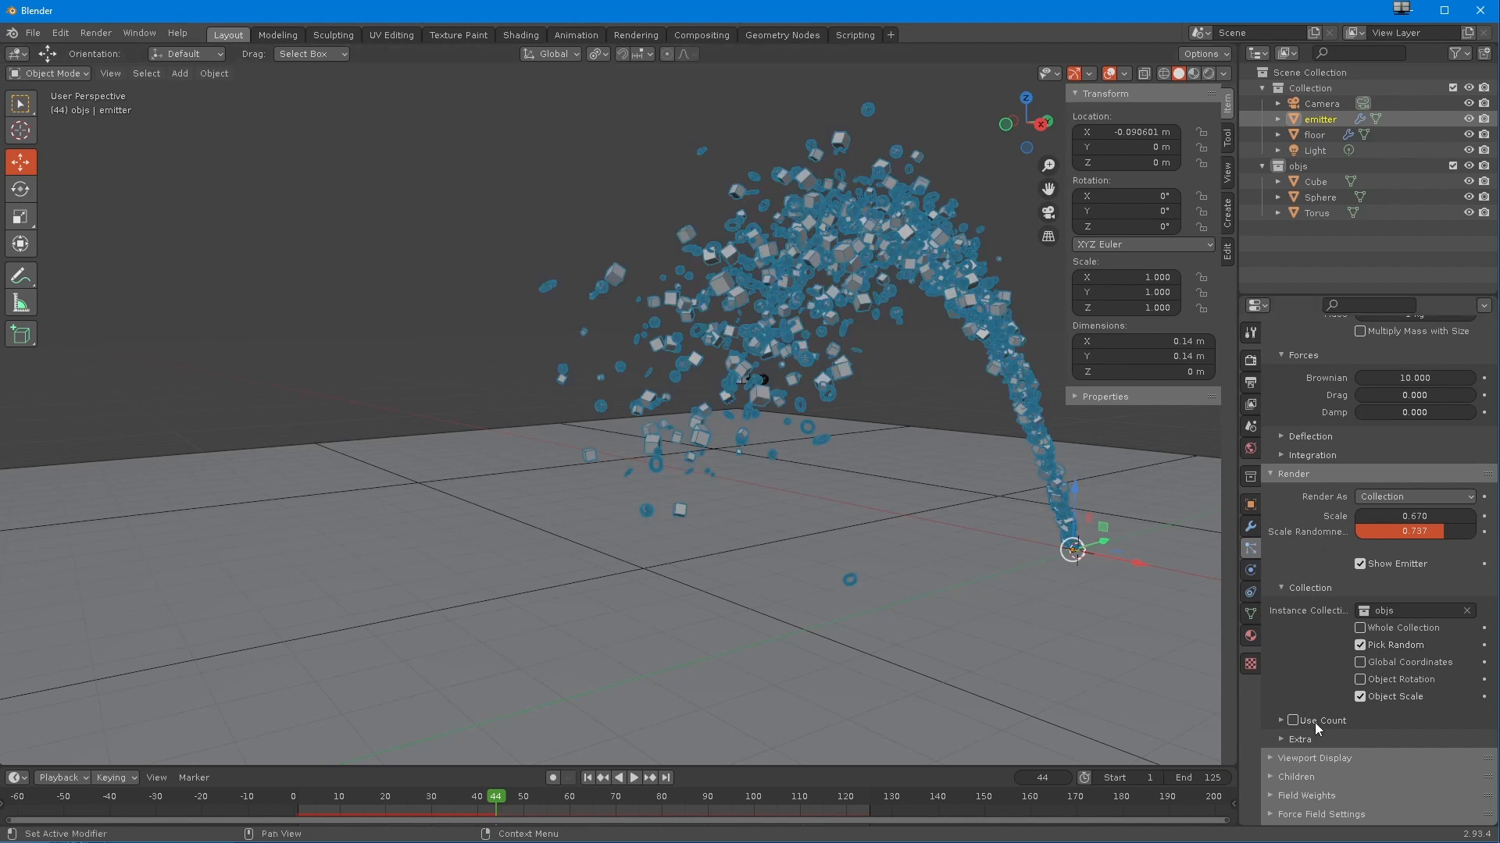
left_click(1361, 681)
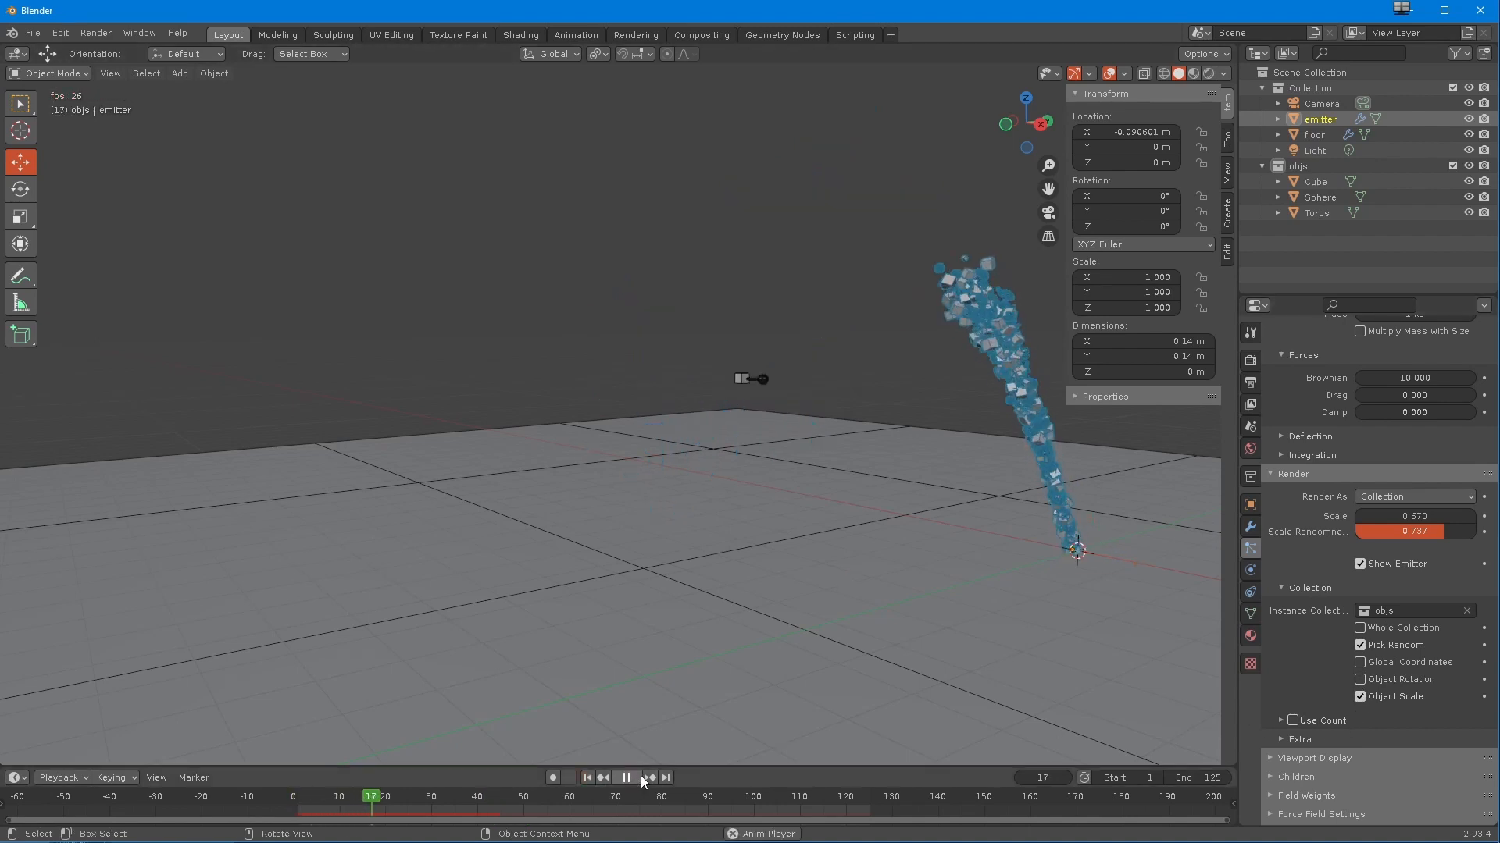
middle_click_drag(687, 701, 700, 668)
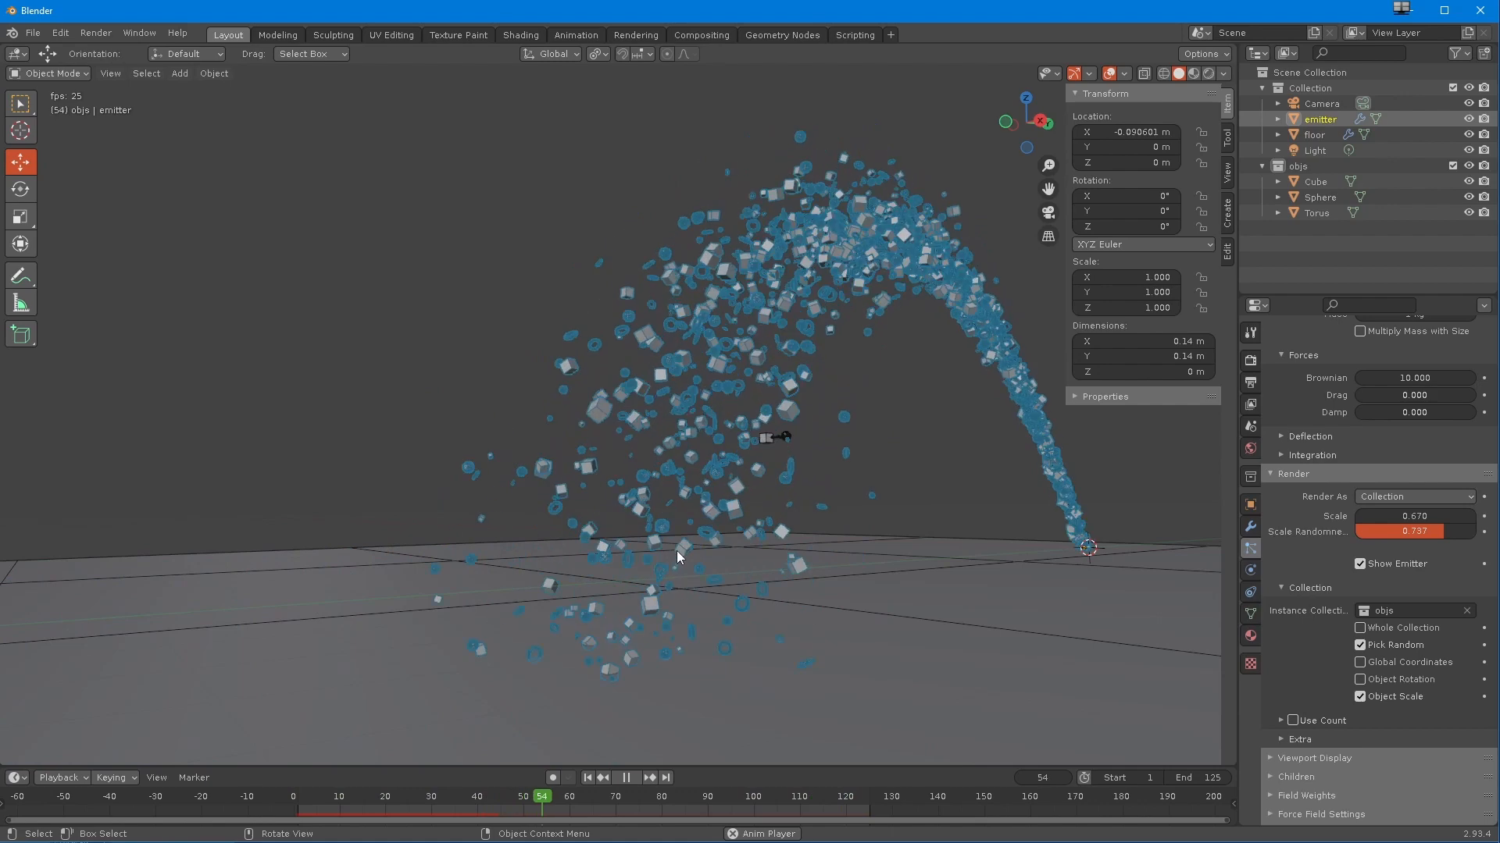
middle_click_drag(725, 596, 669, 645)
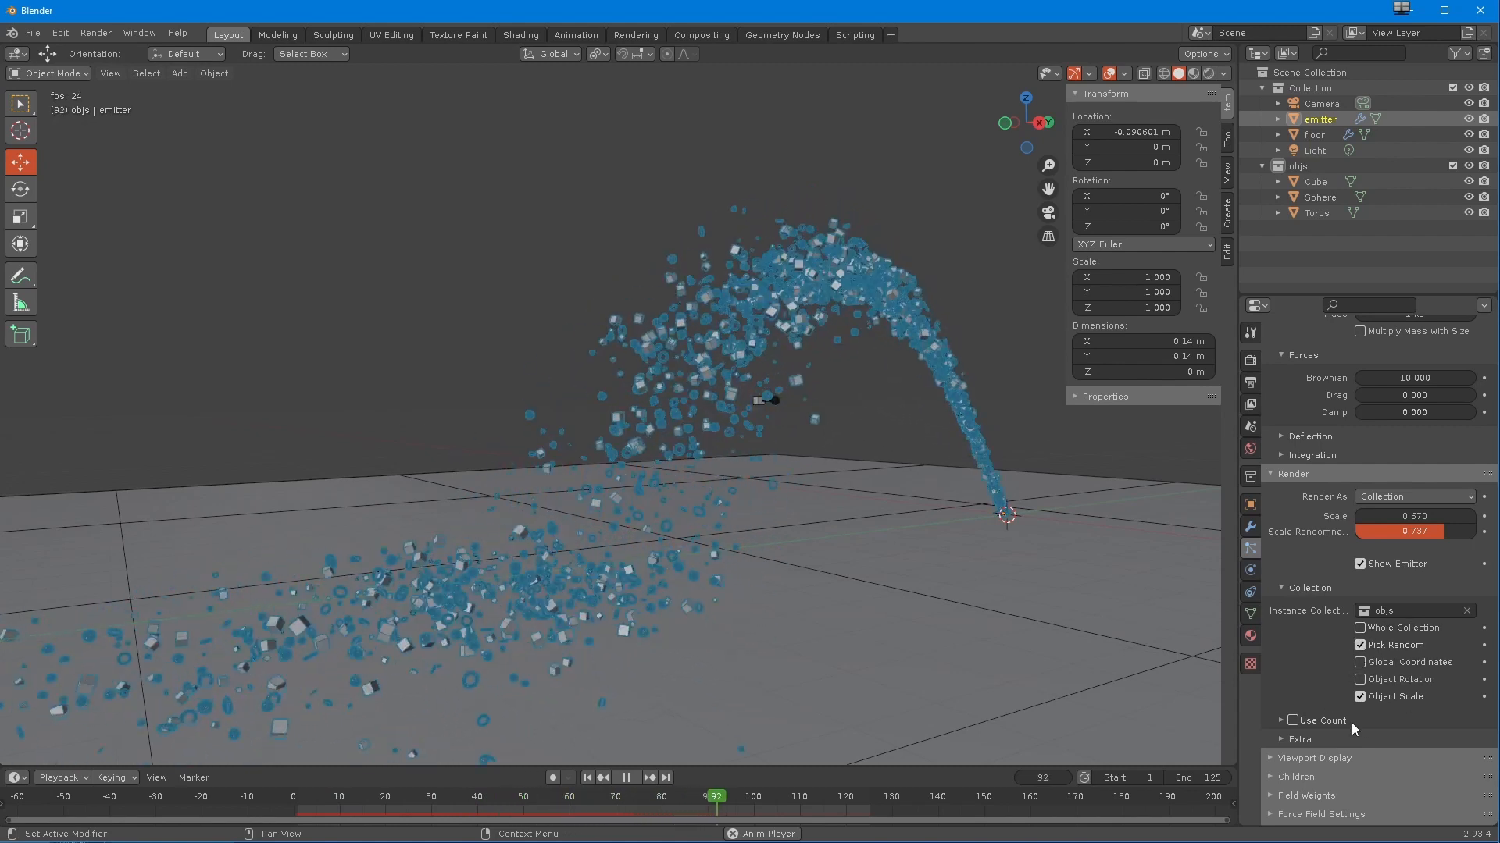
left_click(1360, 696)
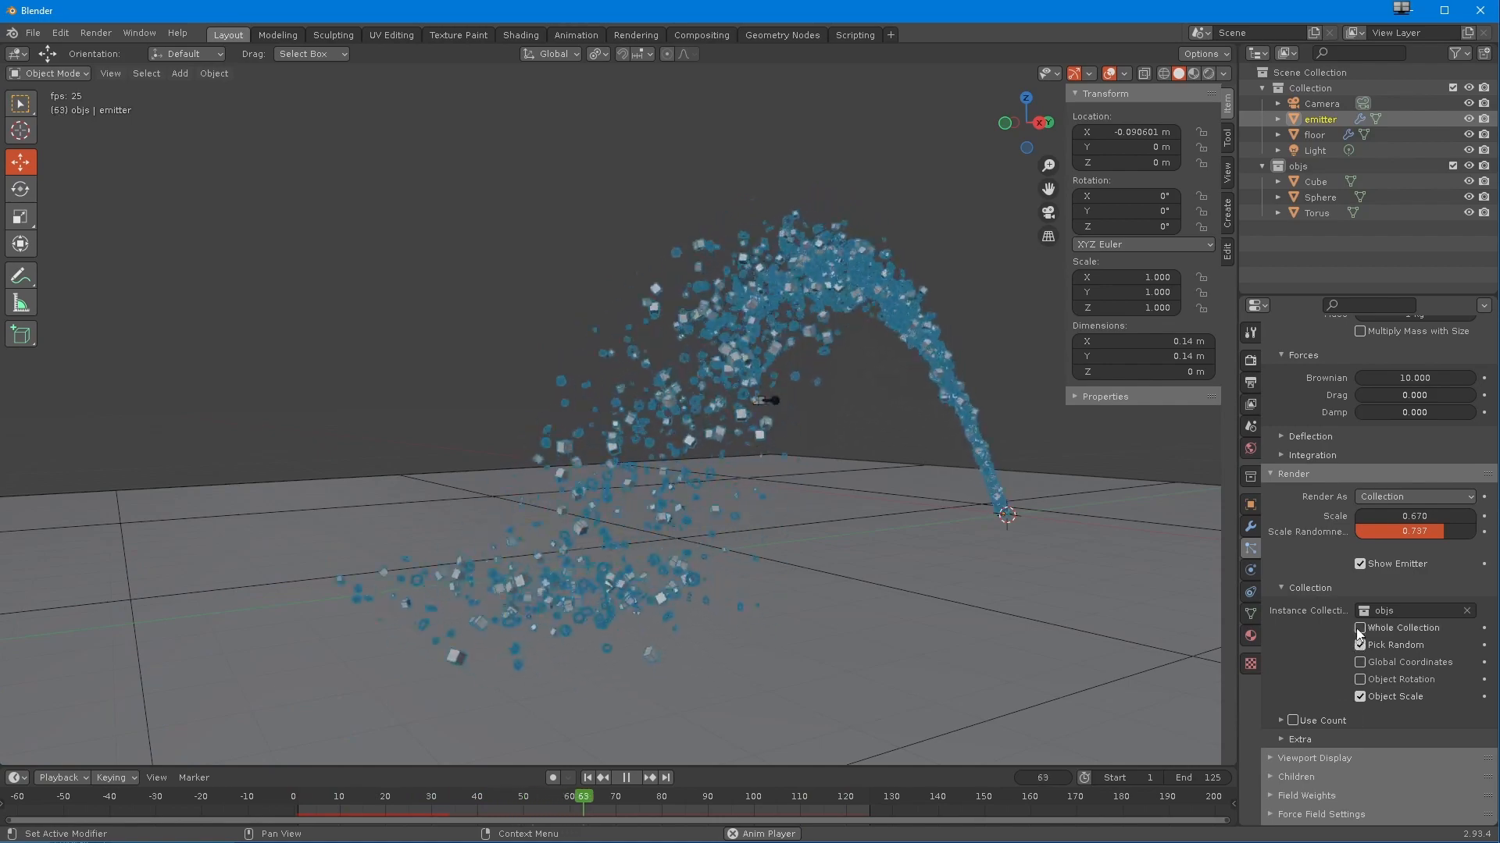
- Enable Whole Collection for the particle instancing and examine the grouped particles from several sides during playback
left_click(1357, 628)
middle_click_drag(845, 612, 681, 578)
middle_click_drag(629, 635, 683, 626)
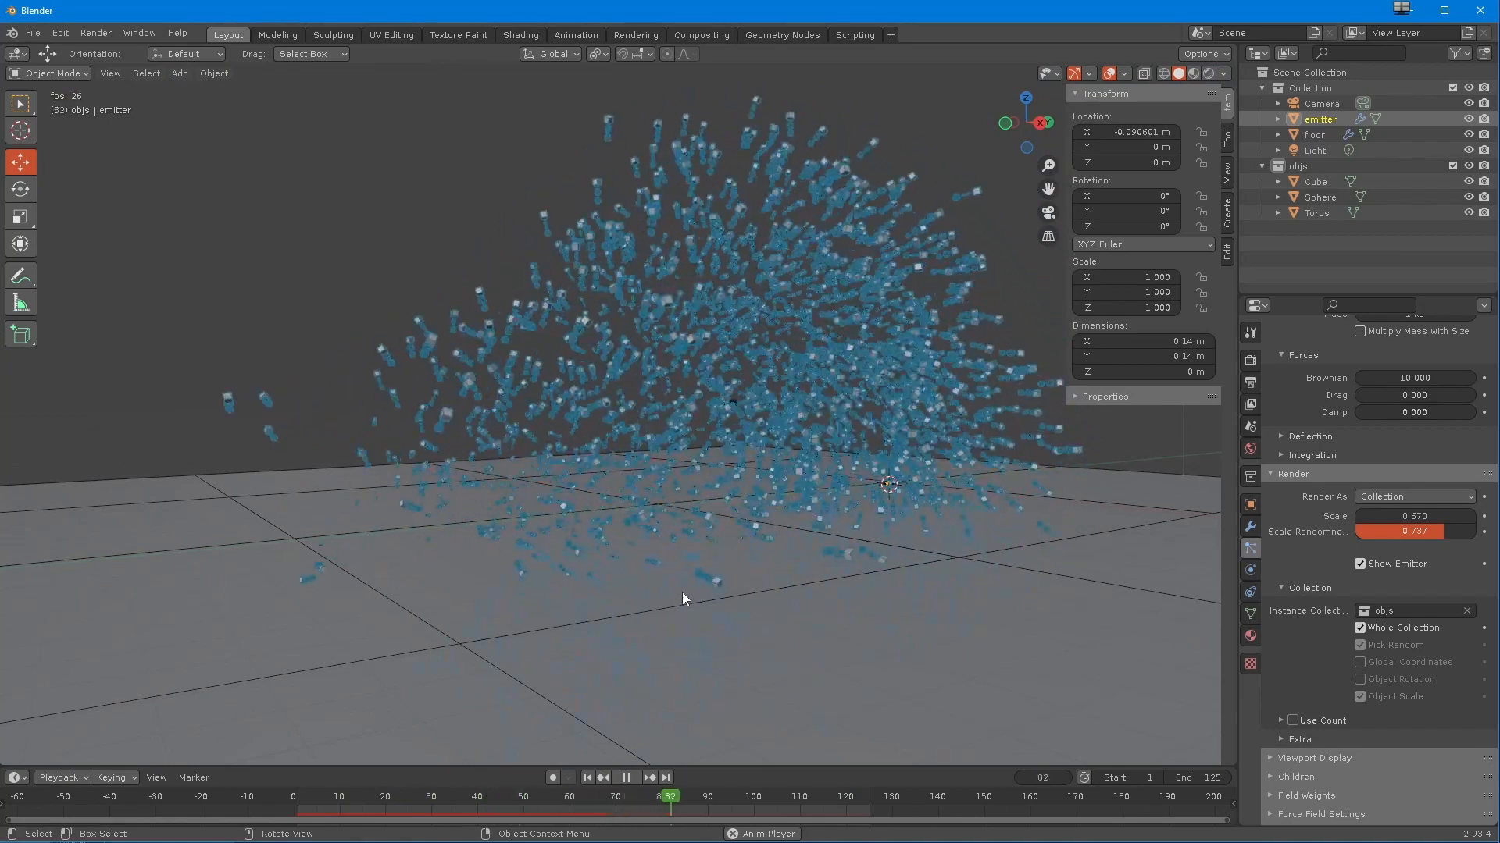
middle_click_drag(738, 561, 558, 575)
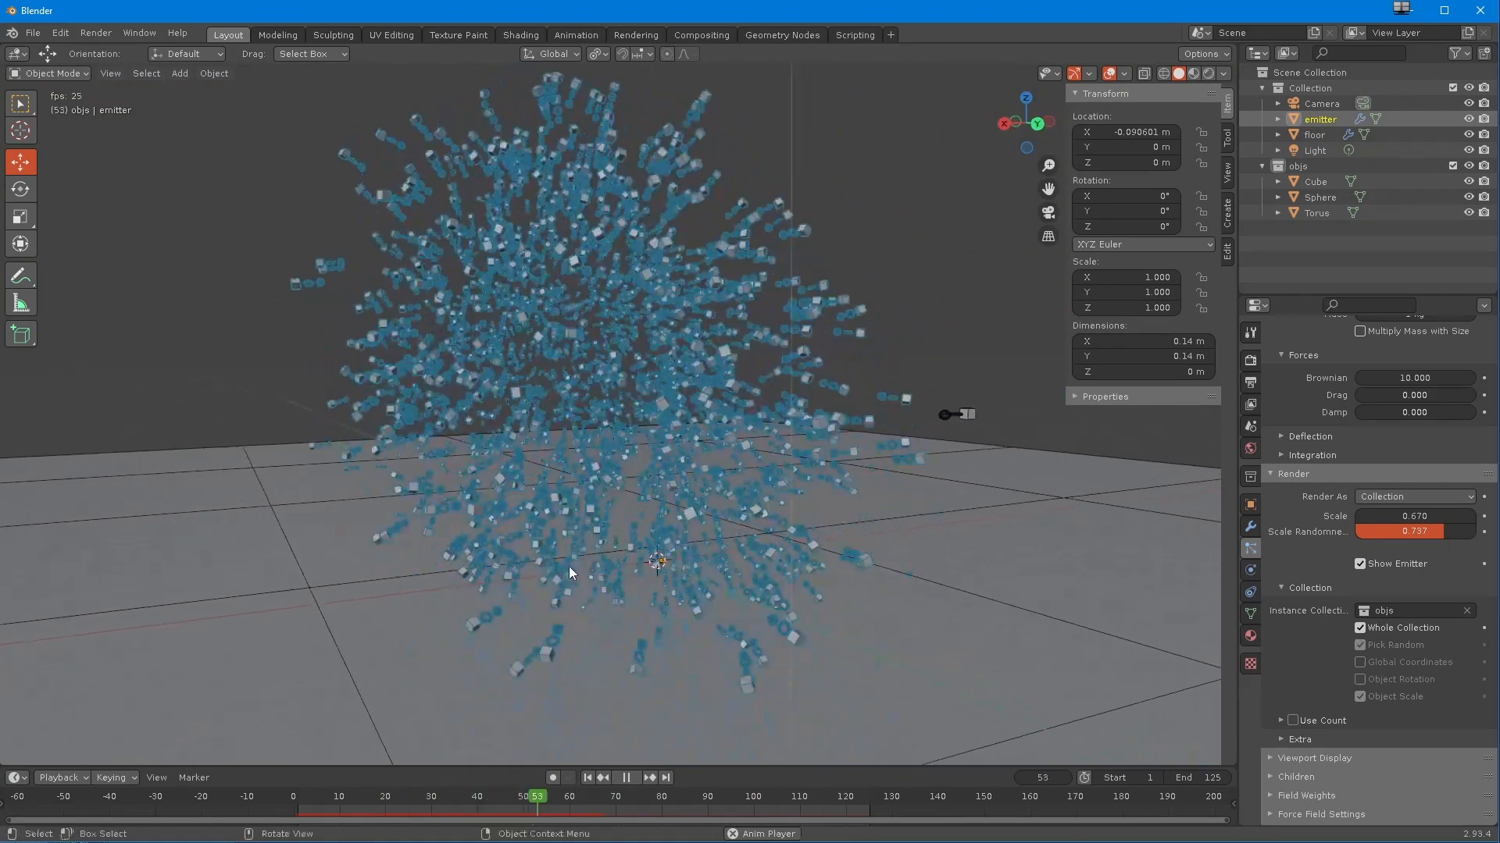
- Select the original cube, sphere and torus and move them to the emitter, about 8.08 m in X, -0.22 m in Y and -2.64 m in Z
mouse_move(859, 512)
middle_mouse_down()
mouse_move(842, 528)
mouse_move(856, 459)
mouse_move(836, 494)
mouse_move(810, 480)
mouse_move(878, 462)
mouse_move(791, 458)
middle_mouse_up()
left_click_drag(781, 368, 906, 434)
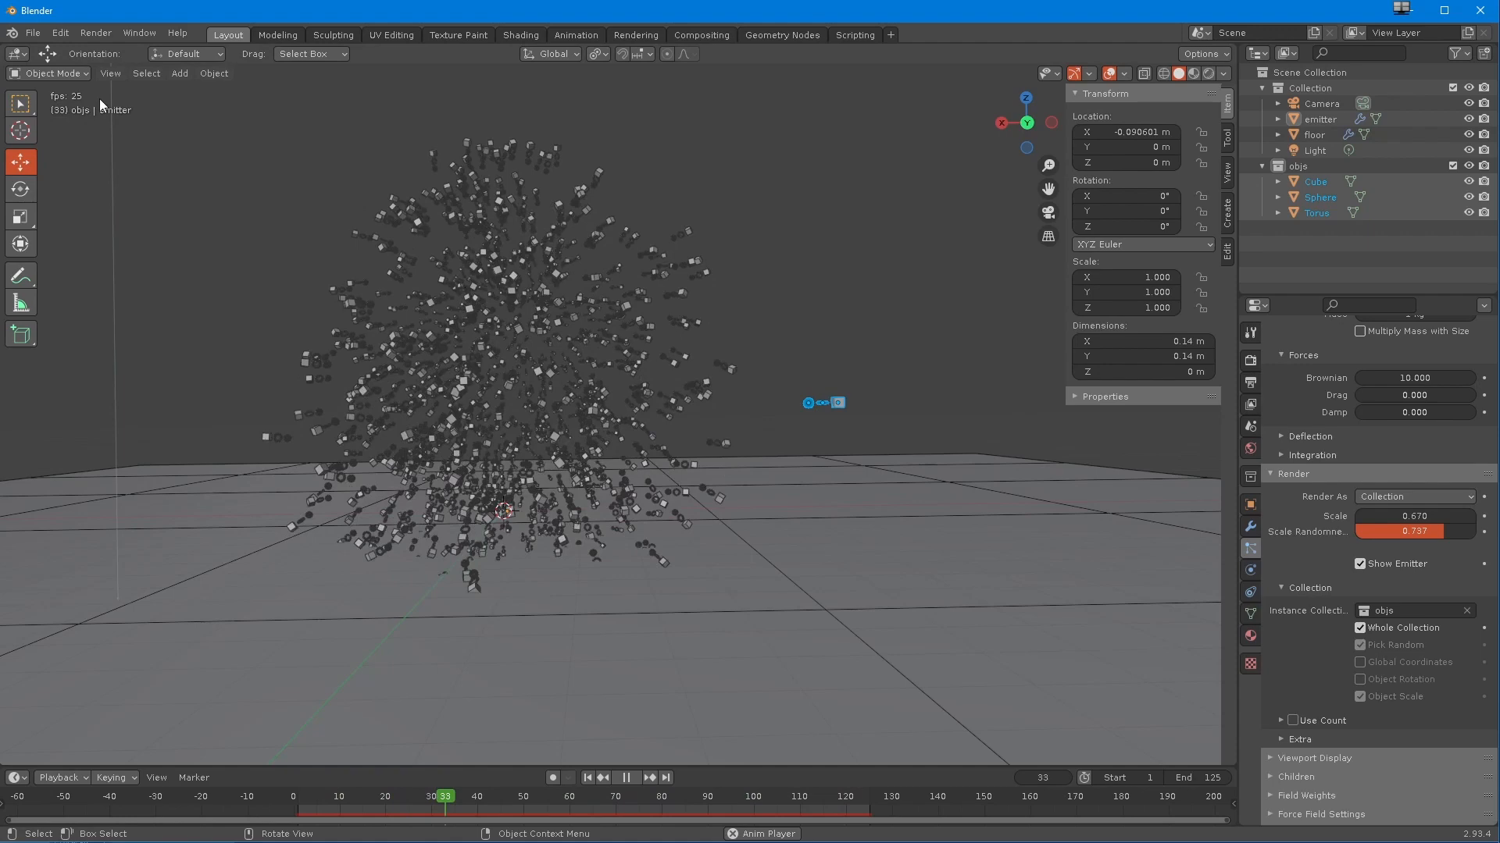
key("g")
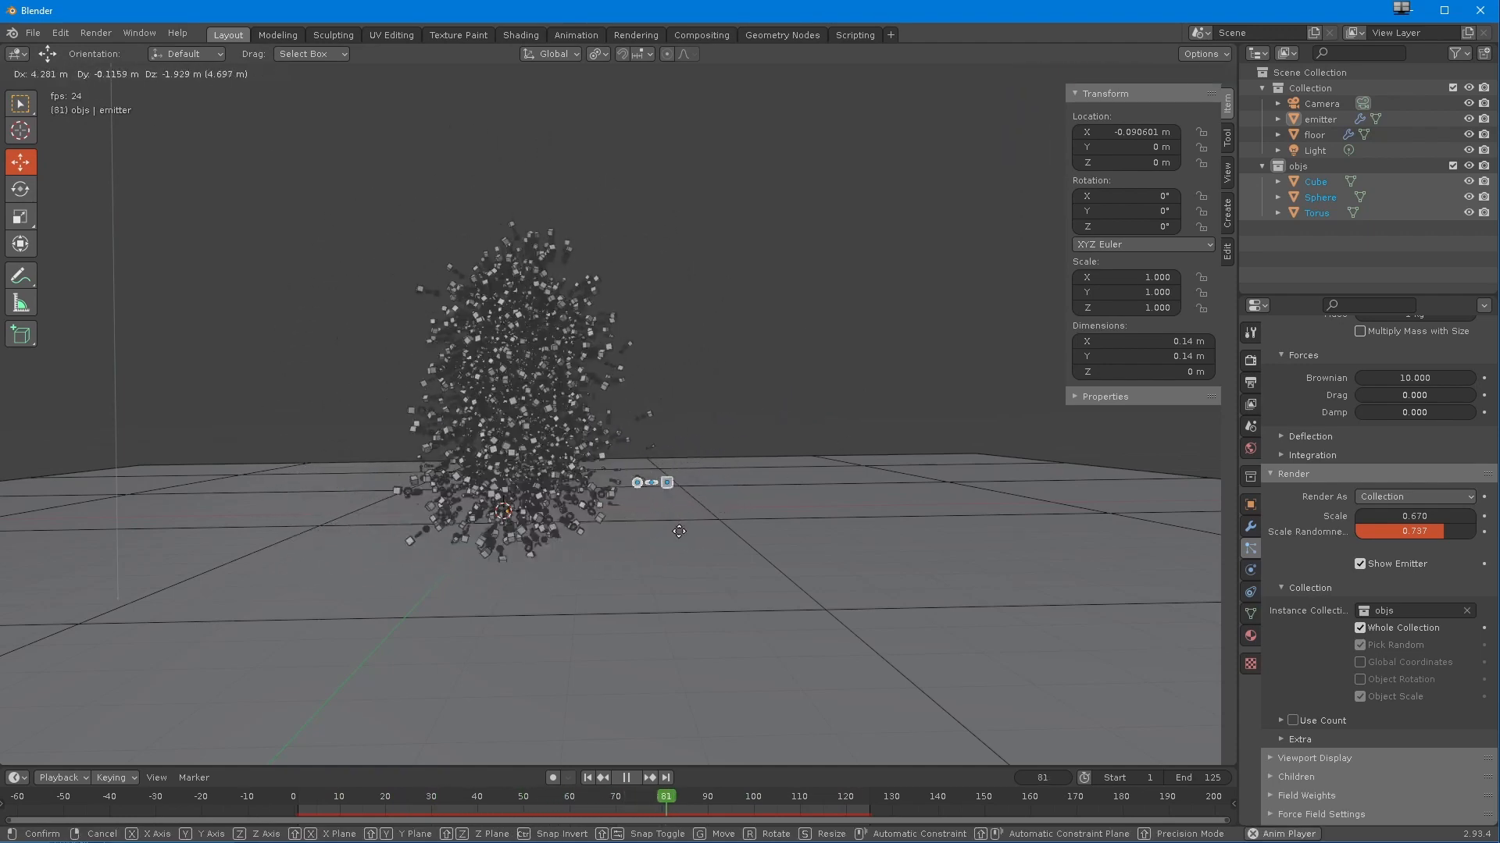
left_click(557, 553)
middle_click_drag(558, 553, 448, 445)
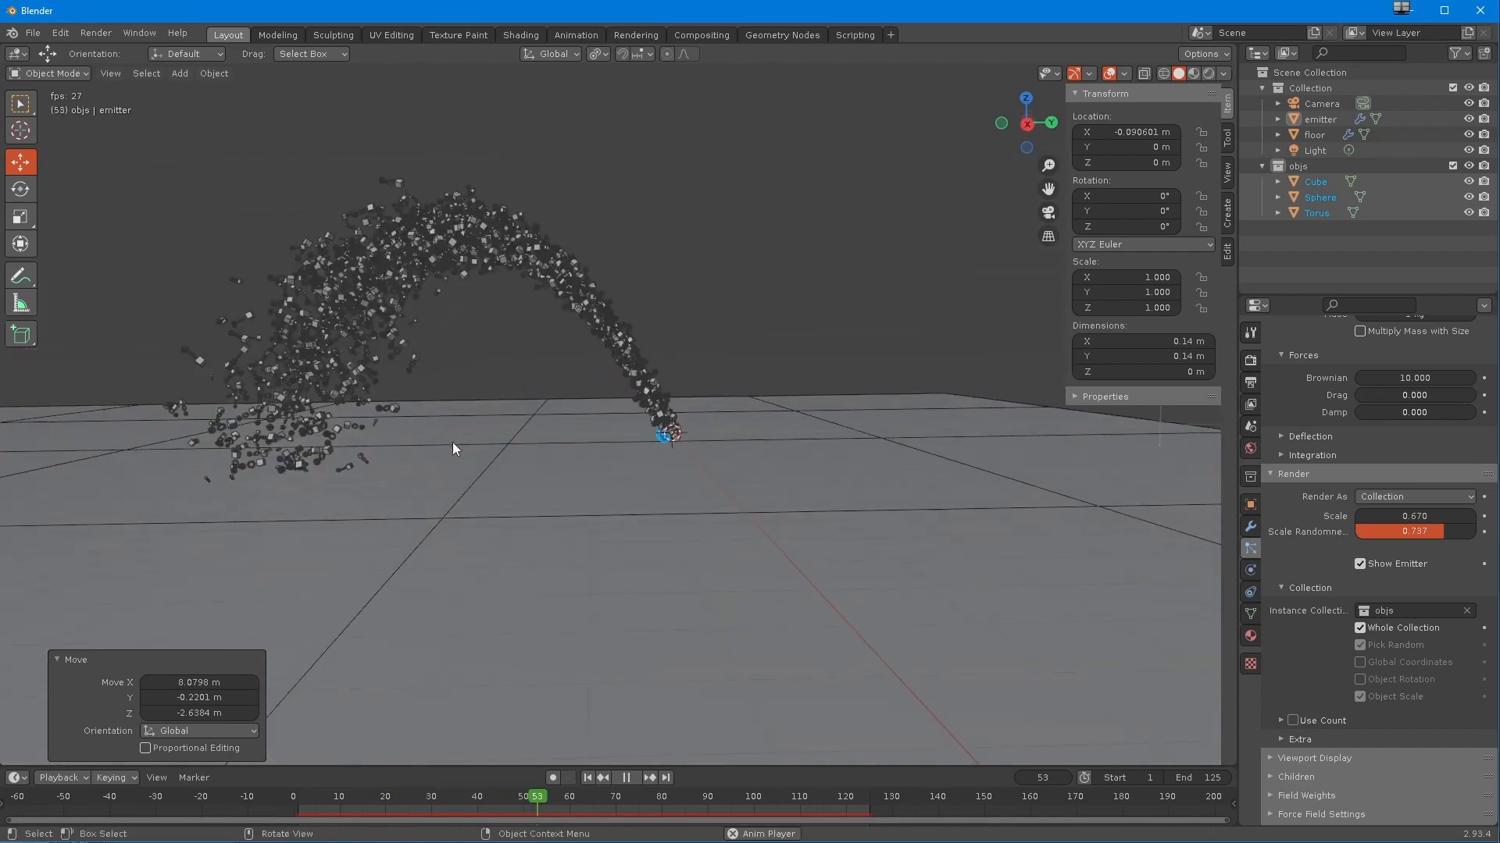
- In the front view, shift the three source objects about -0.11 m in X and 0.07 m in Z onto the emitter
key("KP_1")
scroll(623, 417, "up", 6)
middle_click_drag(756, 473, 232, 500, "shift")
middle_click_drag(342, 441, 125, 480, "shift")
scroll(233, 472, "up", 3)
middle_click_drag(297, 434, 705, 322, "shift")
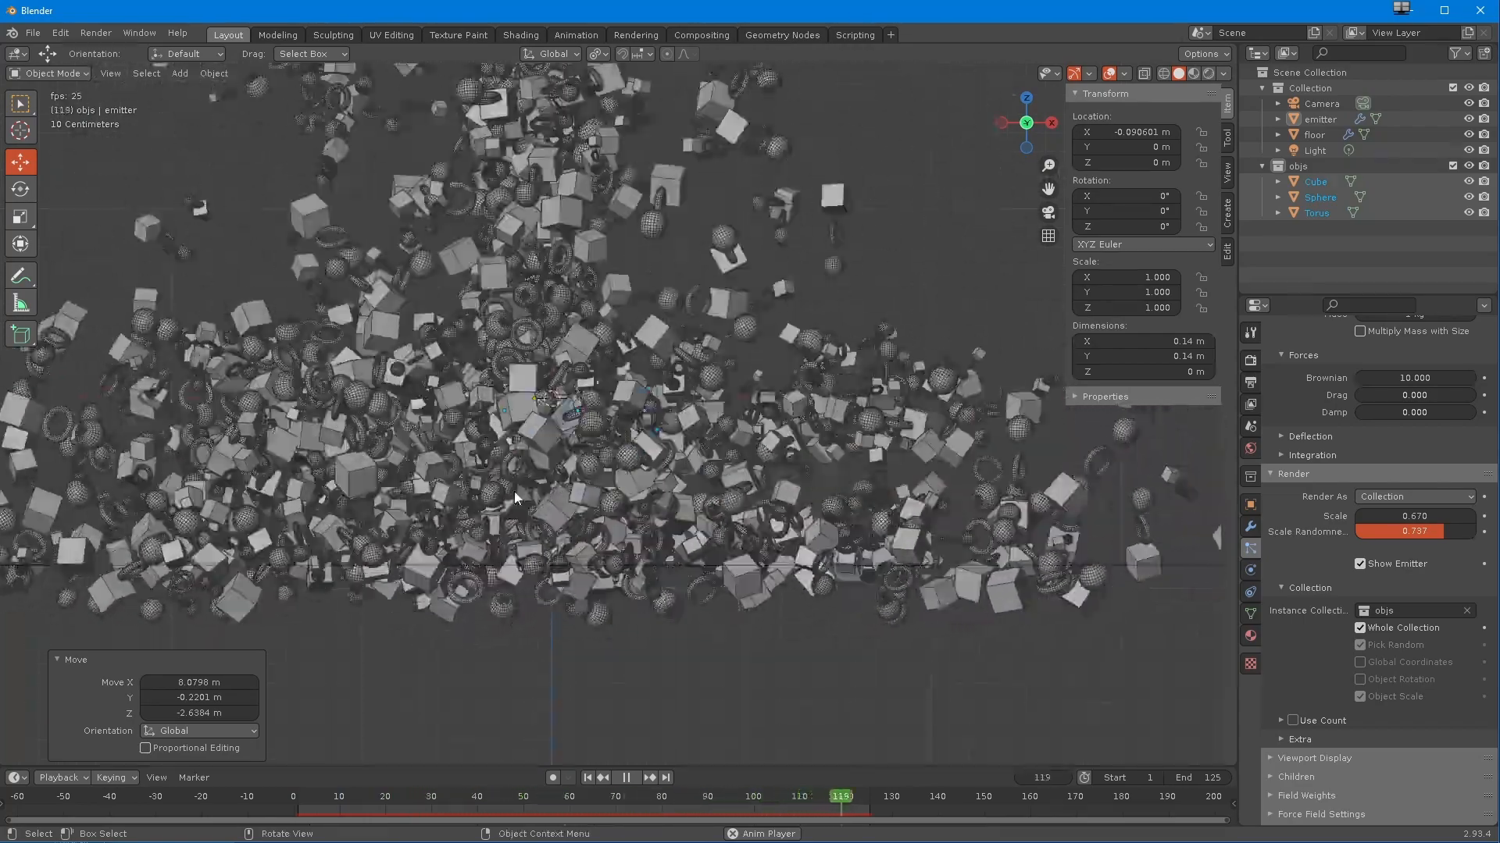
key("g")
left_click(534, 518)
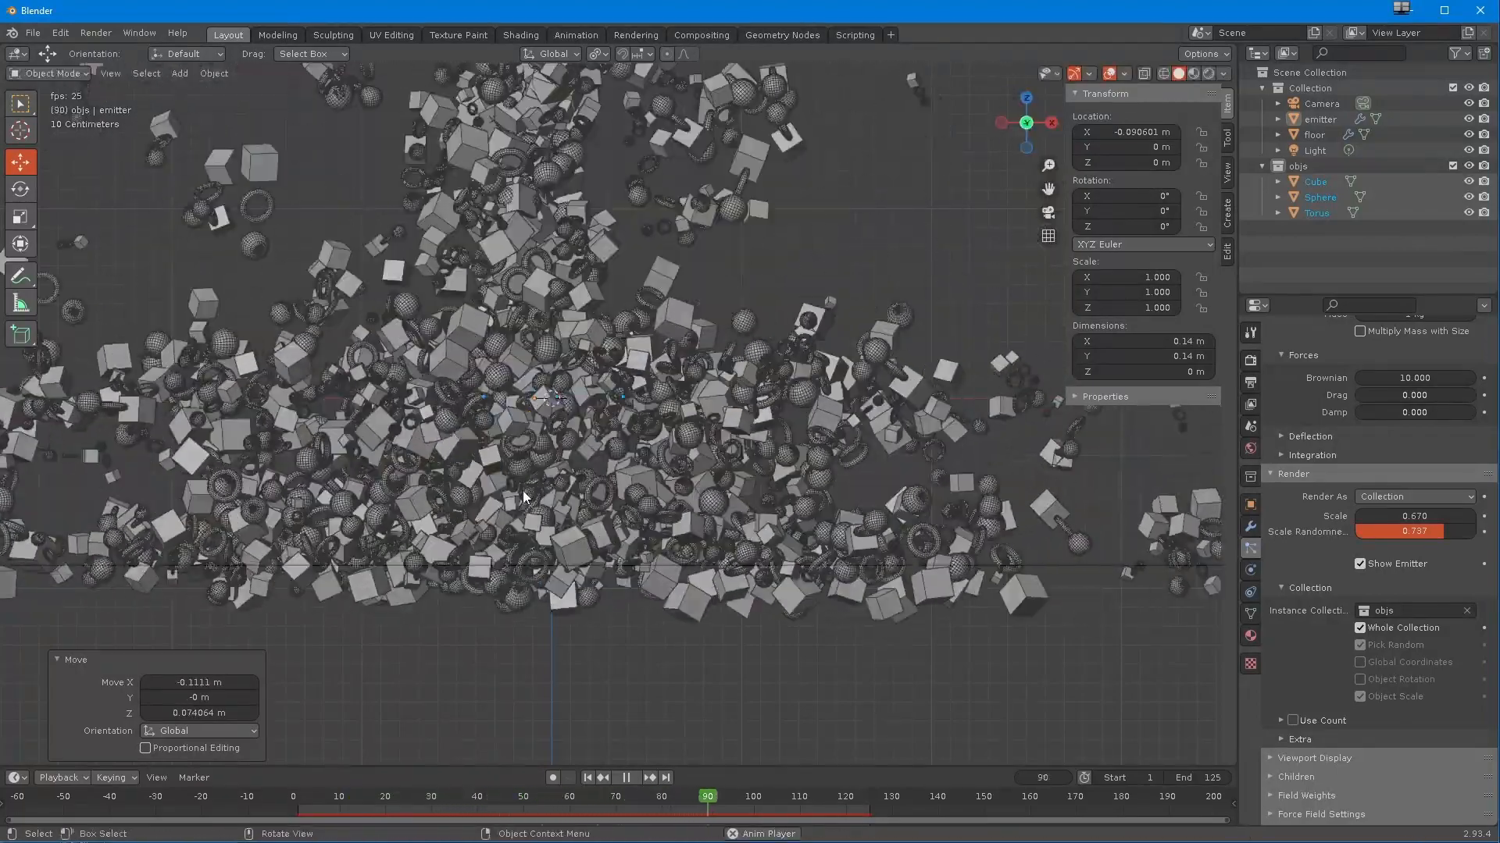
- Stop the playback and, in the right view, move the three source objects about 0.23 m along Y onto the emitter
key("space")
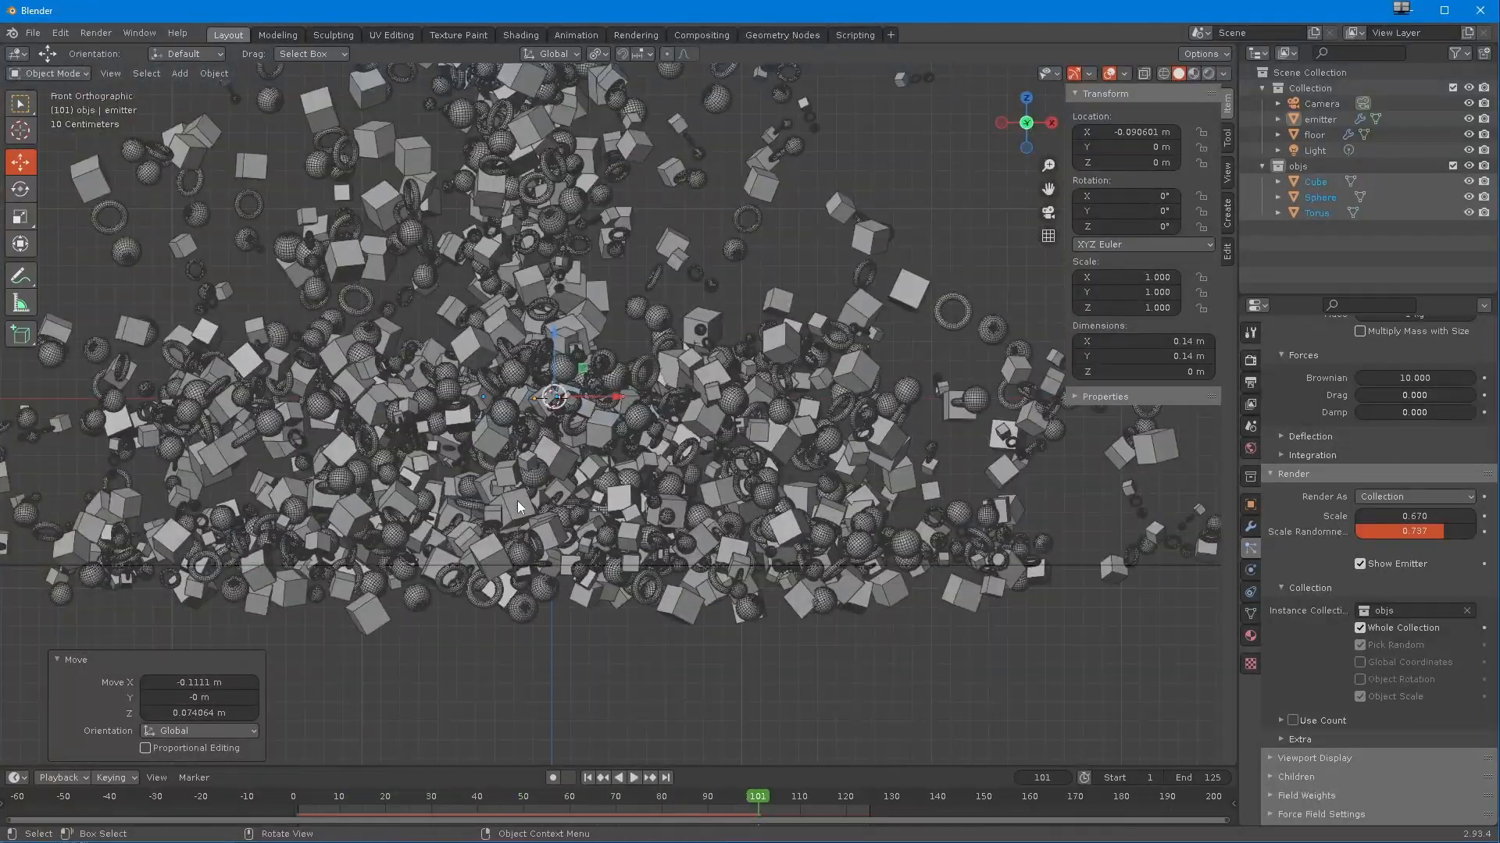
key("KP_3")
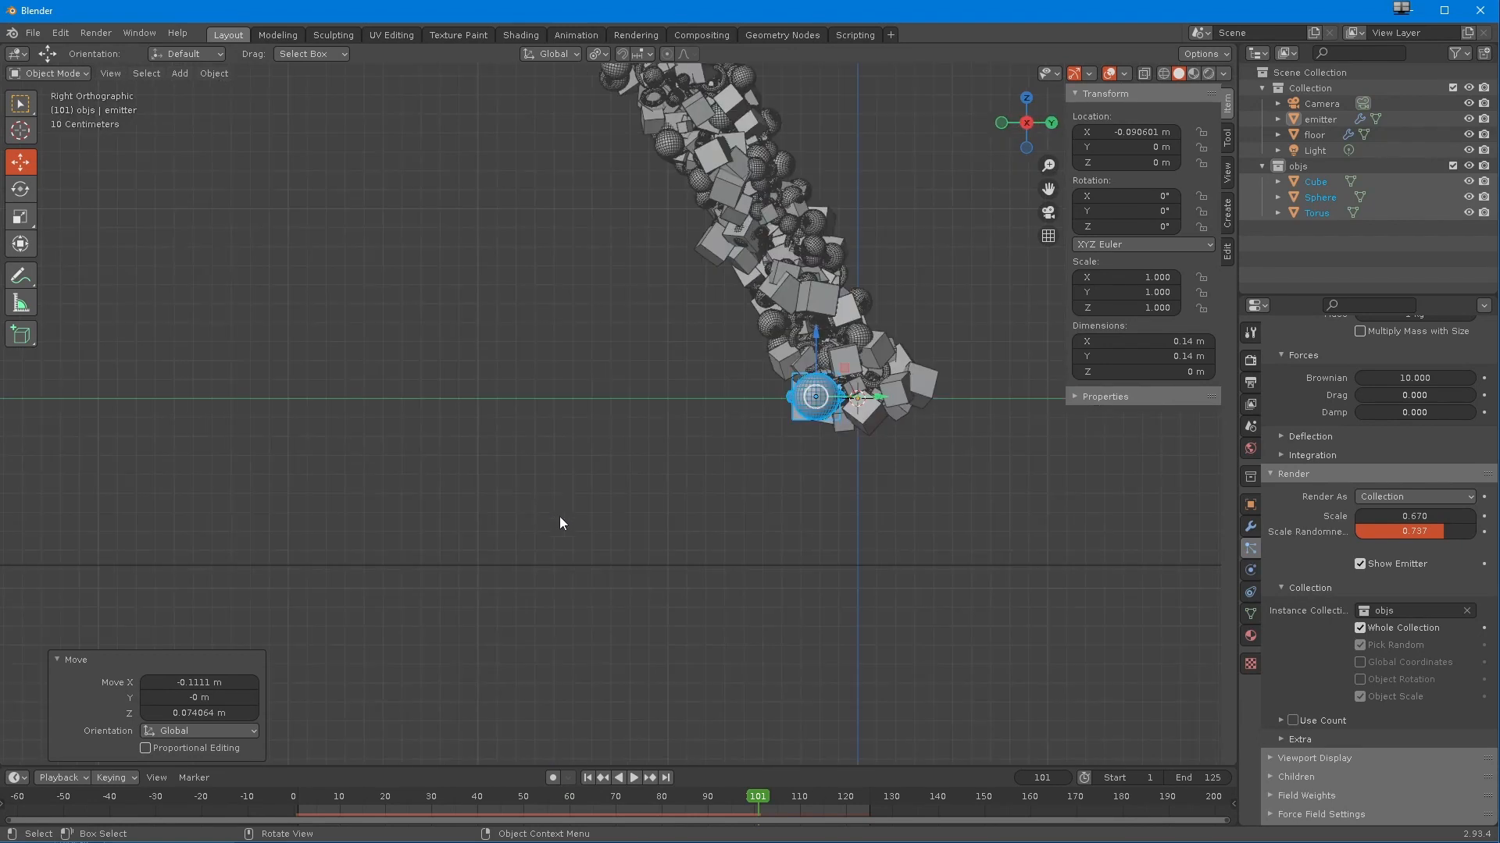
left_click_drag(885, 401, 920, 397)
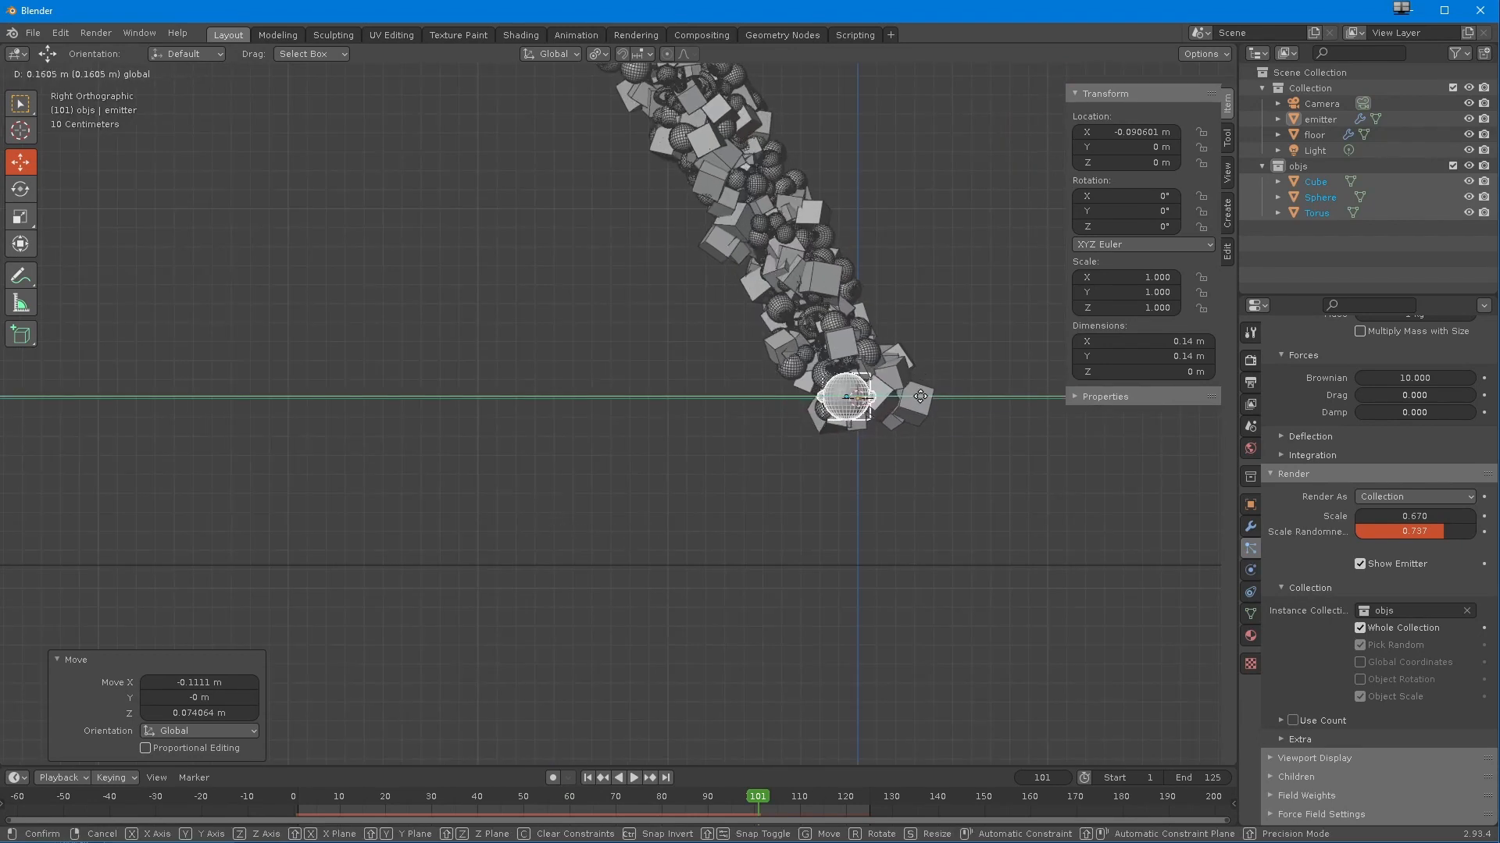
middle_click_drag(924, 403, 631, 536)
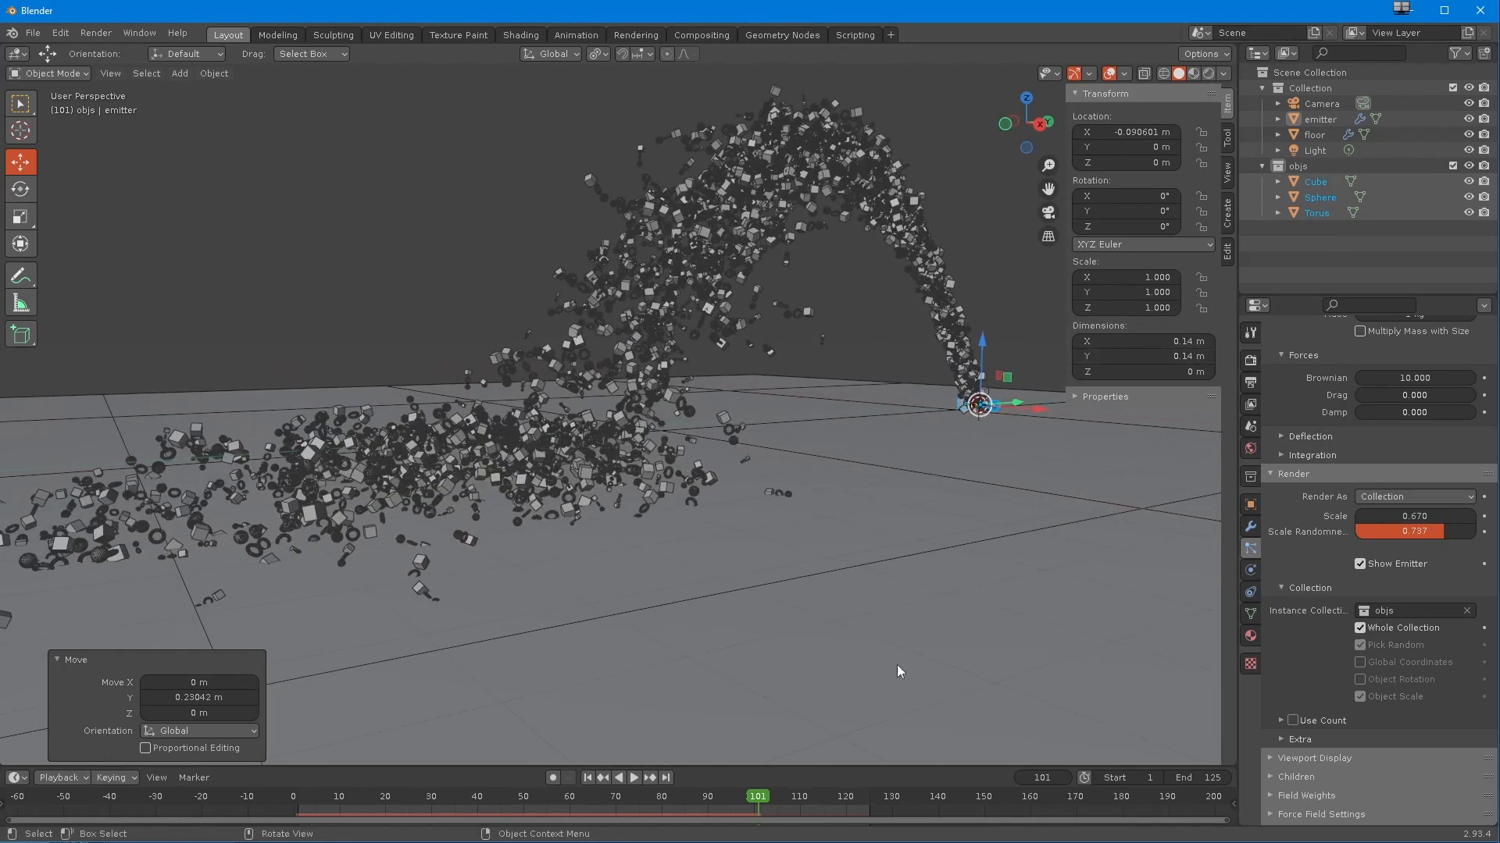
- Play the animation from the first frame to examine the whole-collection particles, and stop it at frame 86
left_click(590, 778)
left_click(633, 778)
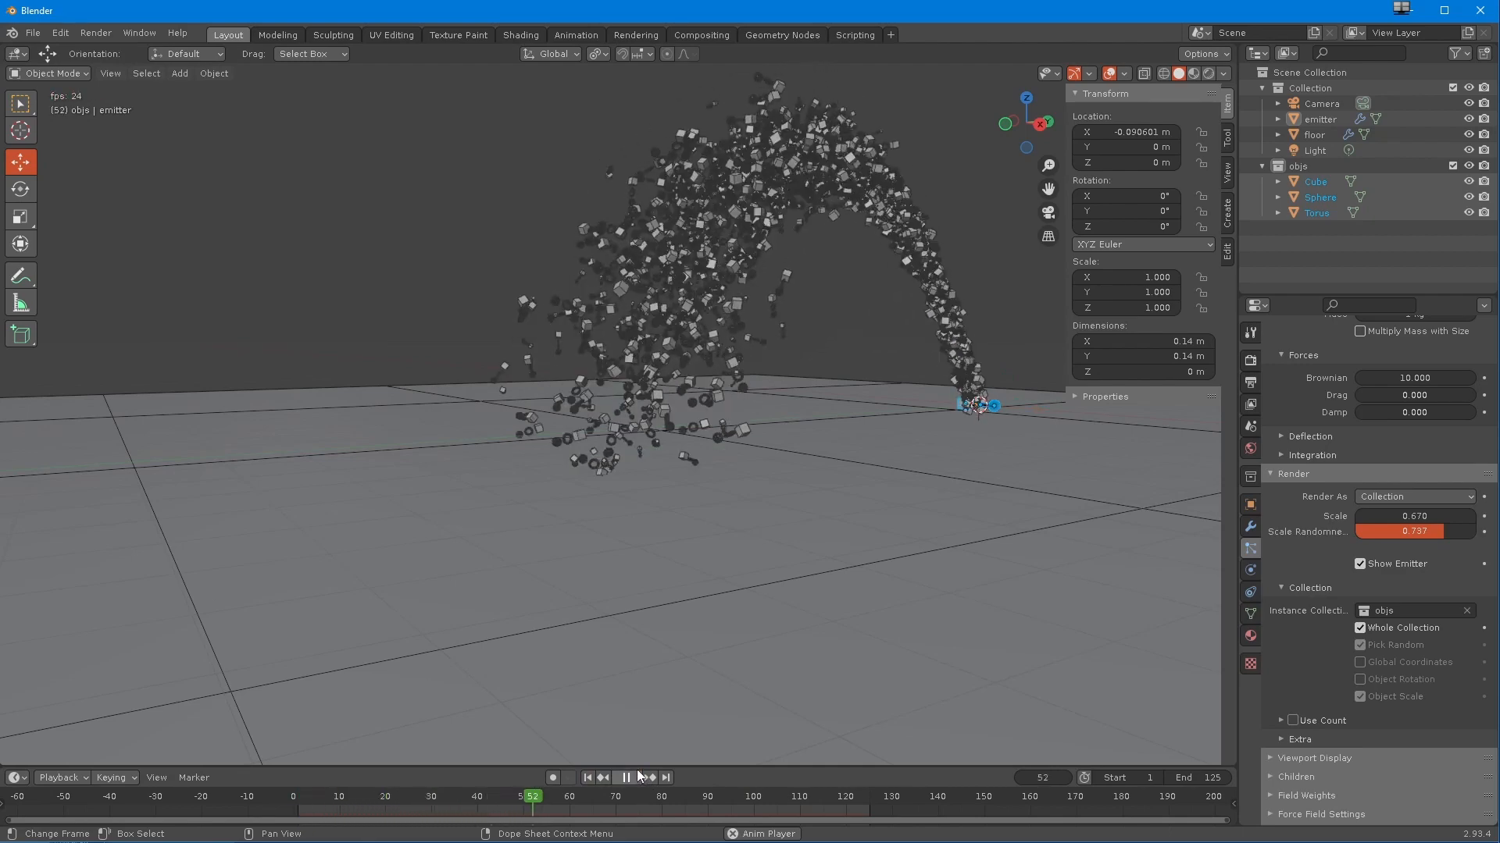
left_click(627, 778)
middle_click_drag(581, 755, 399, 677)
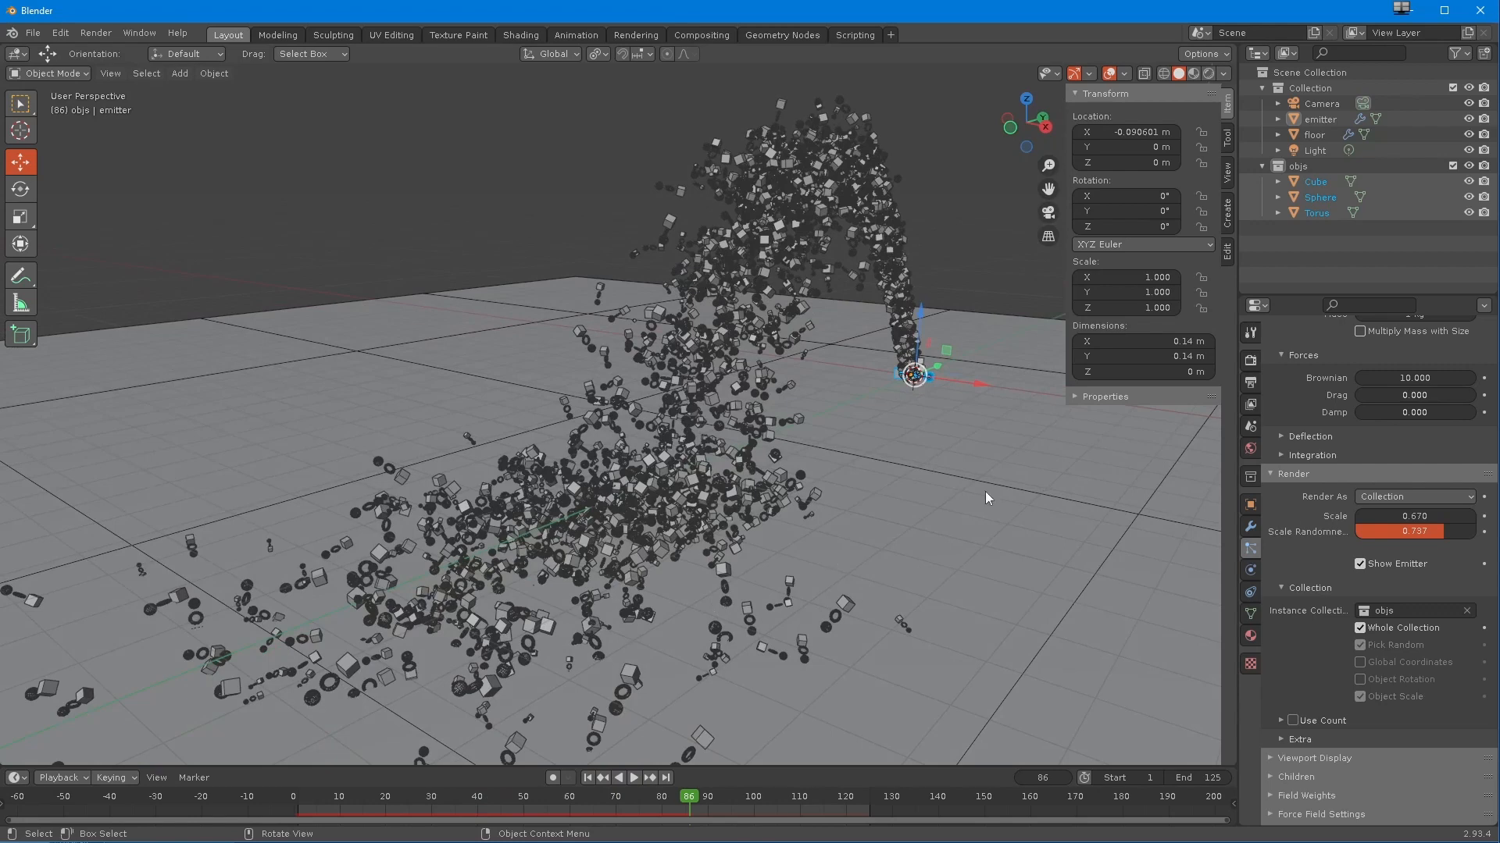
- Disable Whole Collection, enable Global Coordinates for the instance collection, and replay the particles from the first frame
left_click(1362, 629)
left_click(1361, 663)
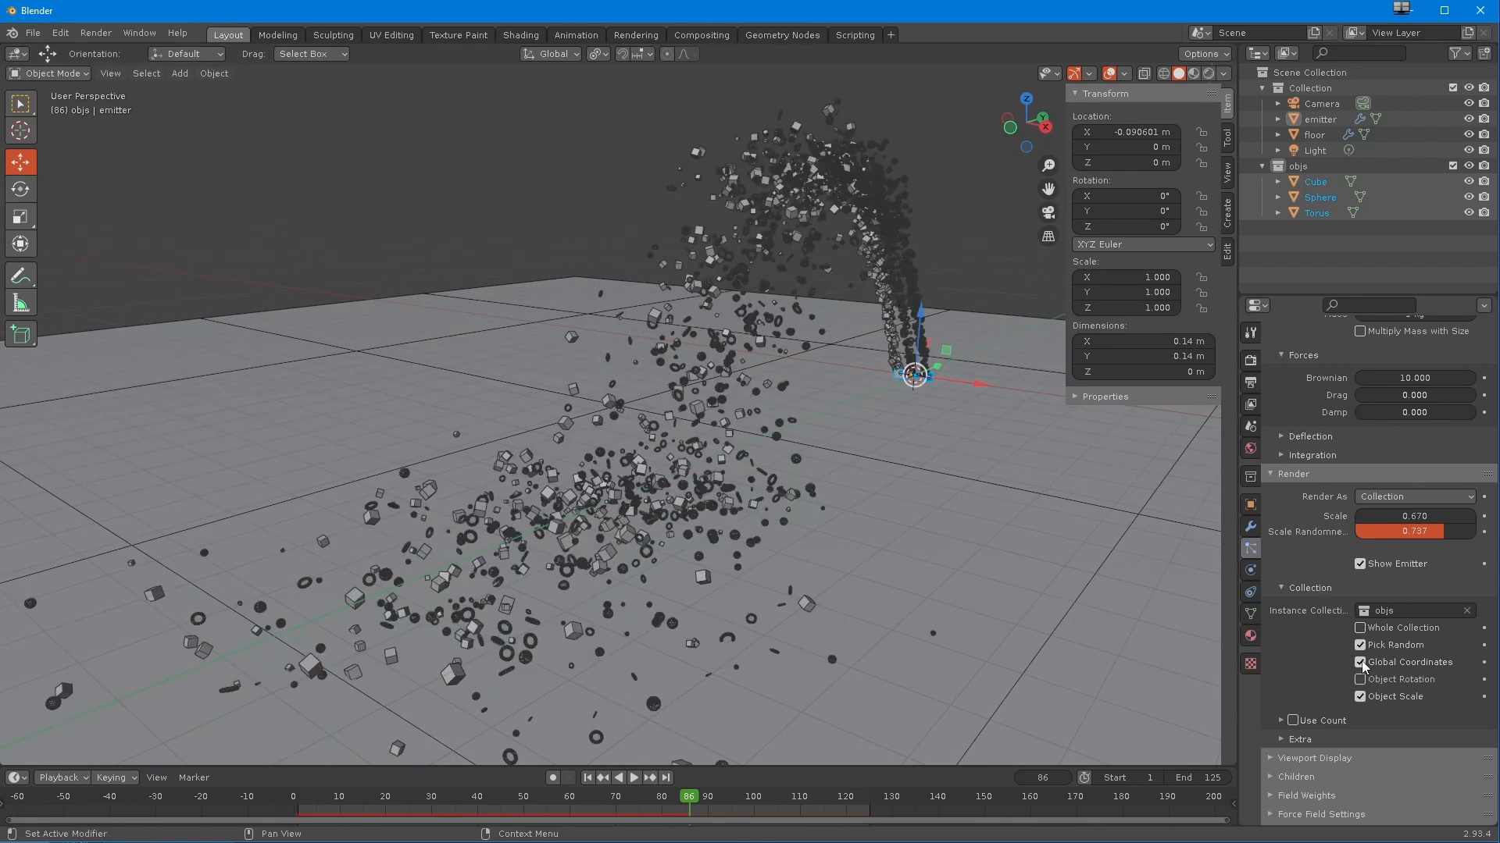
middle_click_drag(1150, 604, 826, 600)
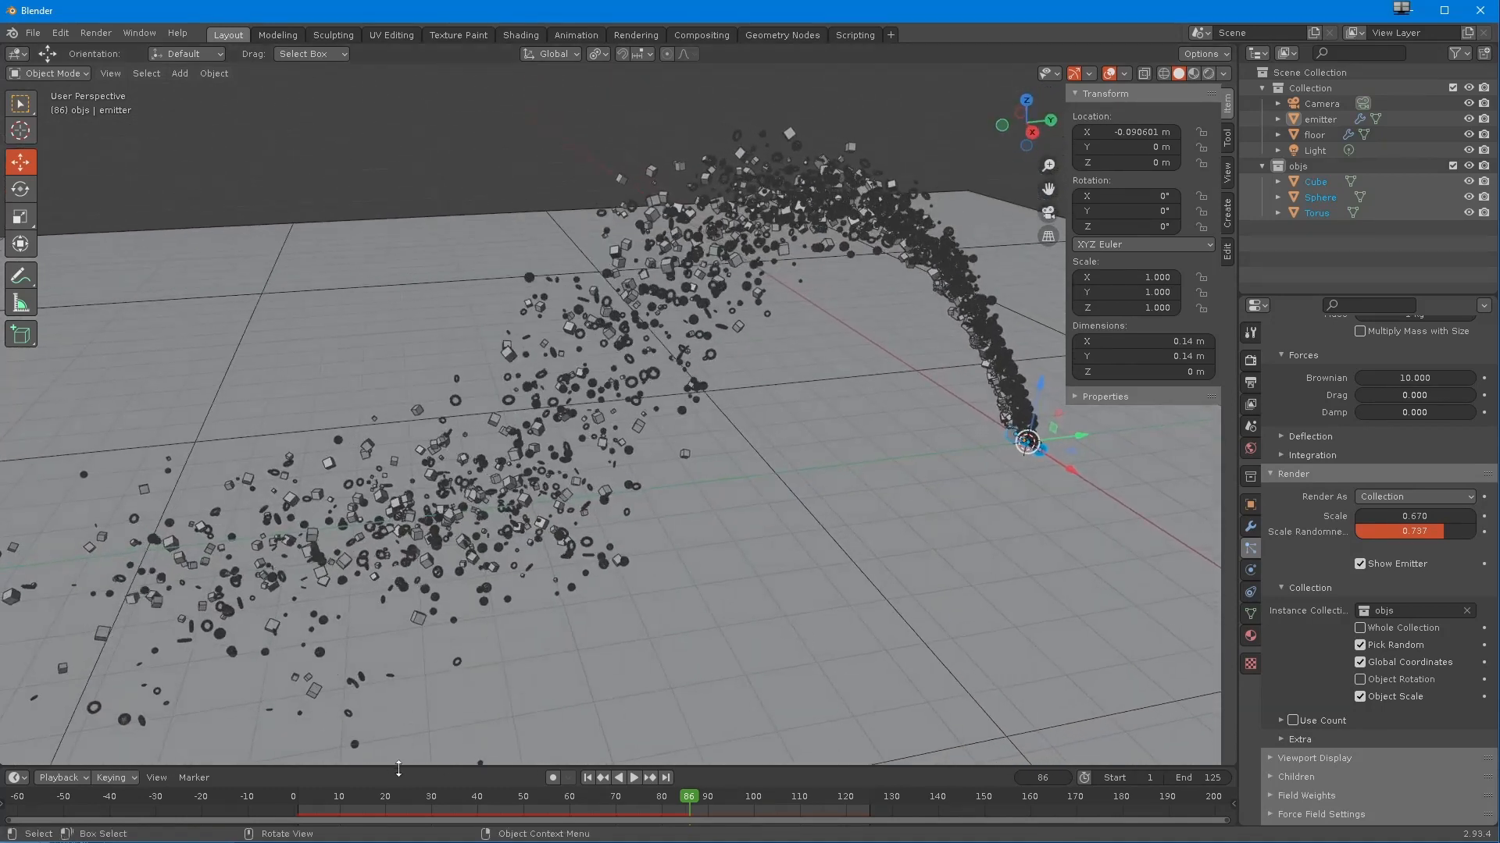
left_click(586, 778)
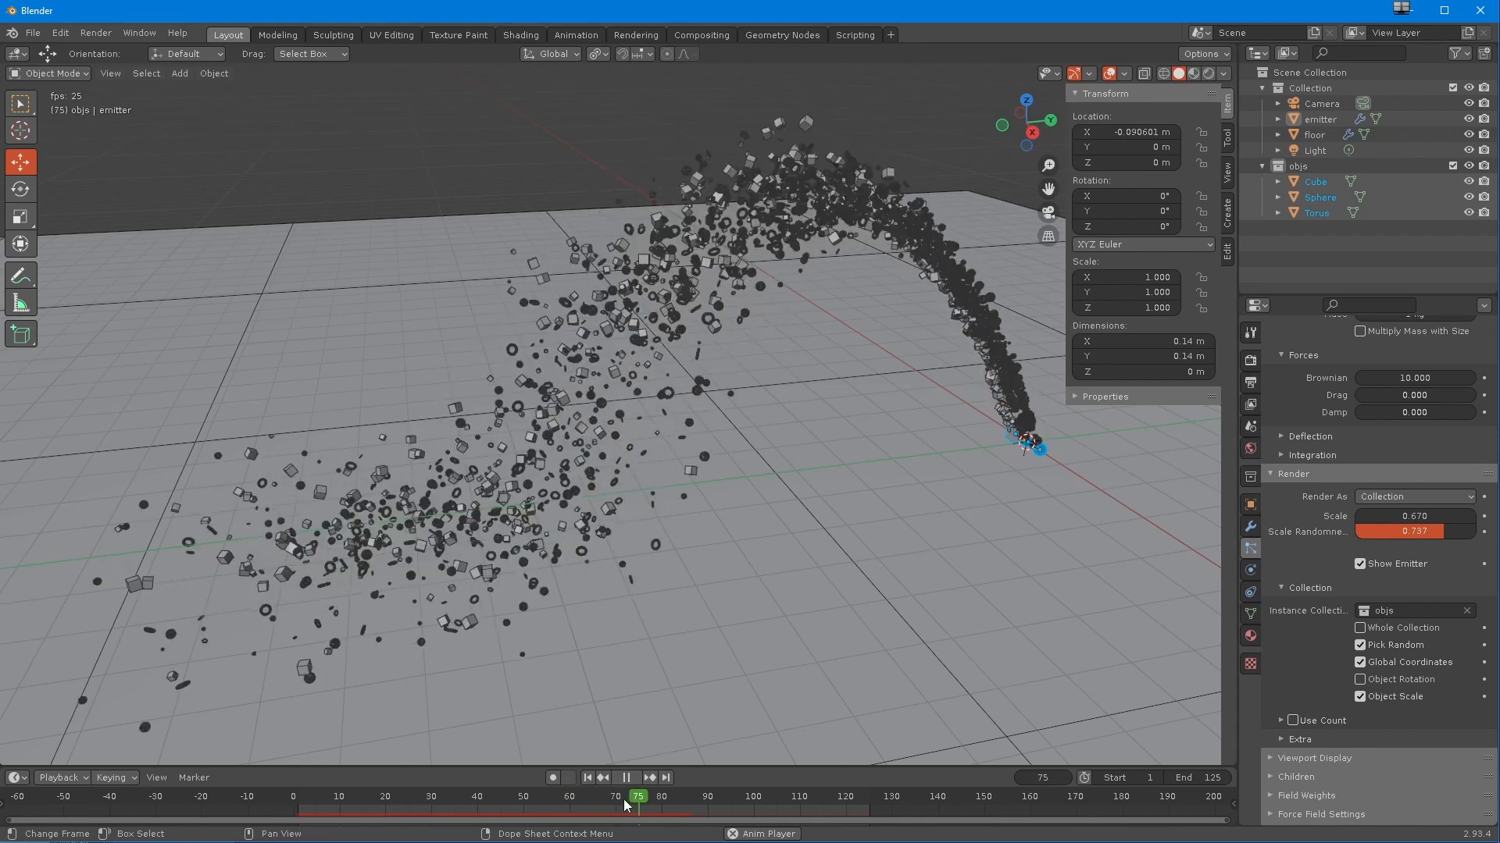
- Stop the playback and move the source sphere about 2.58 m along X, away from the emitter
left_click(622, 780)
middle_click_drag(602, 742, 467, 613)
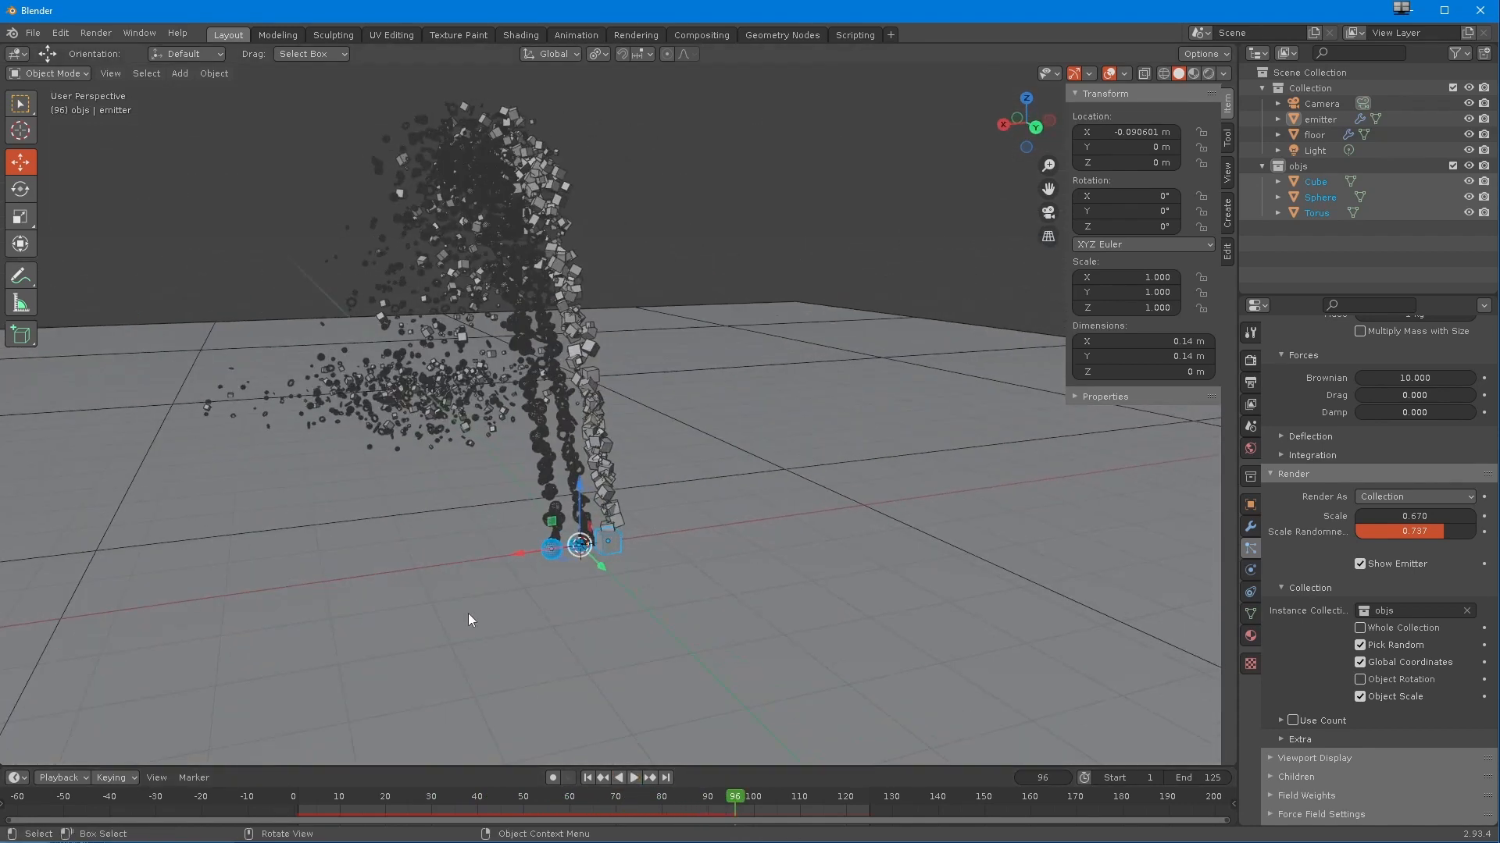
left_click(551, 550)
left_click_drag(499, 552, 304, 597)
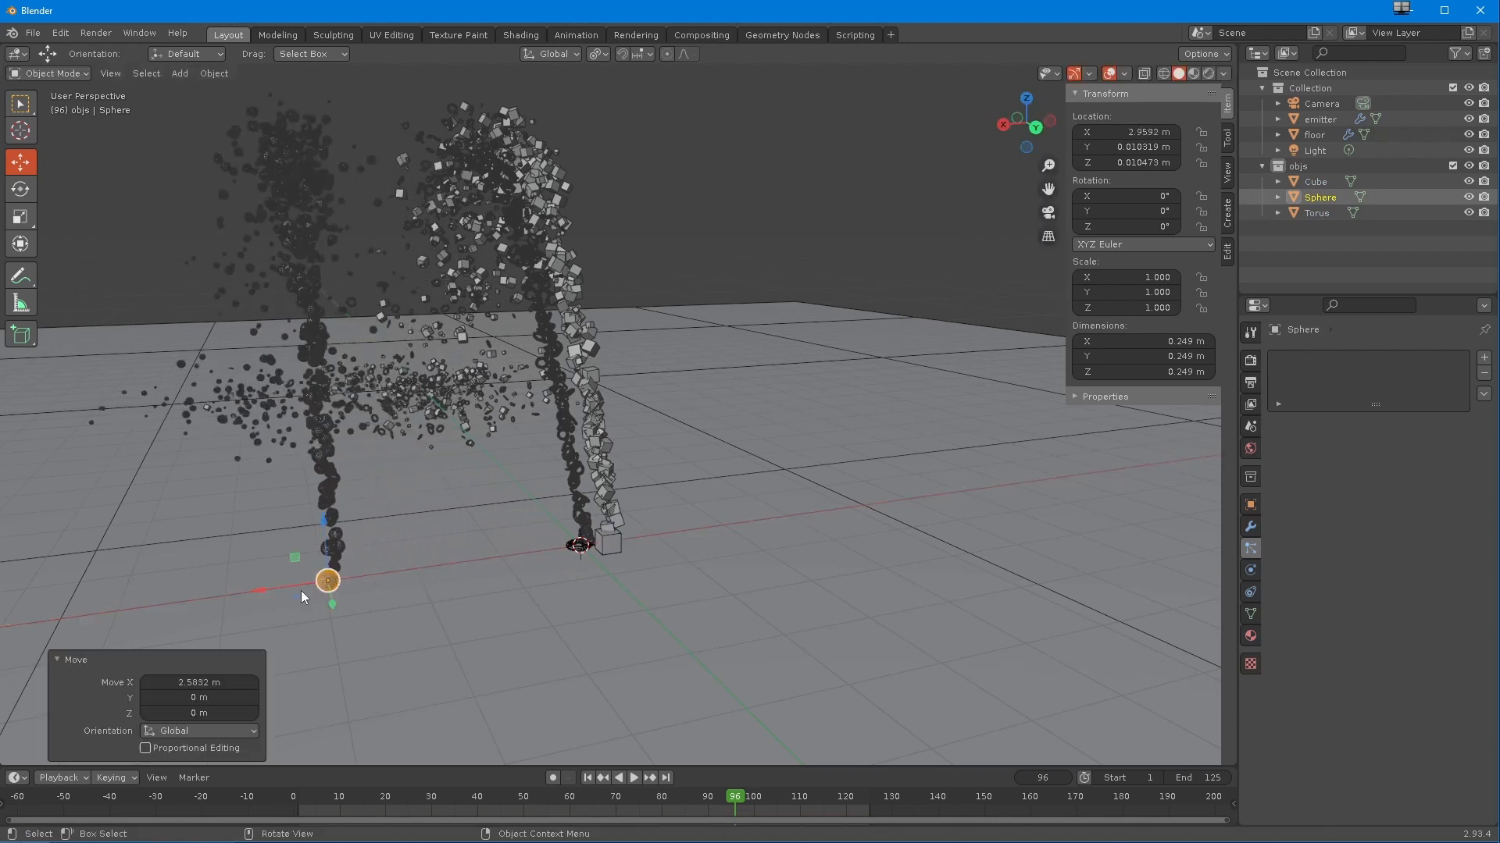
- Move the source cube about -4.10 m along X and replay the particles from the first frame, stopping at frame 47
left_click(608, 542)
key("g")
key("x")
left_click(863, 506)
middle_click_drag(863, 506, 545, 628)
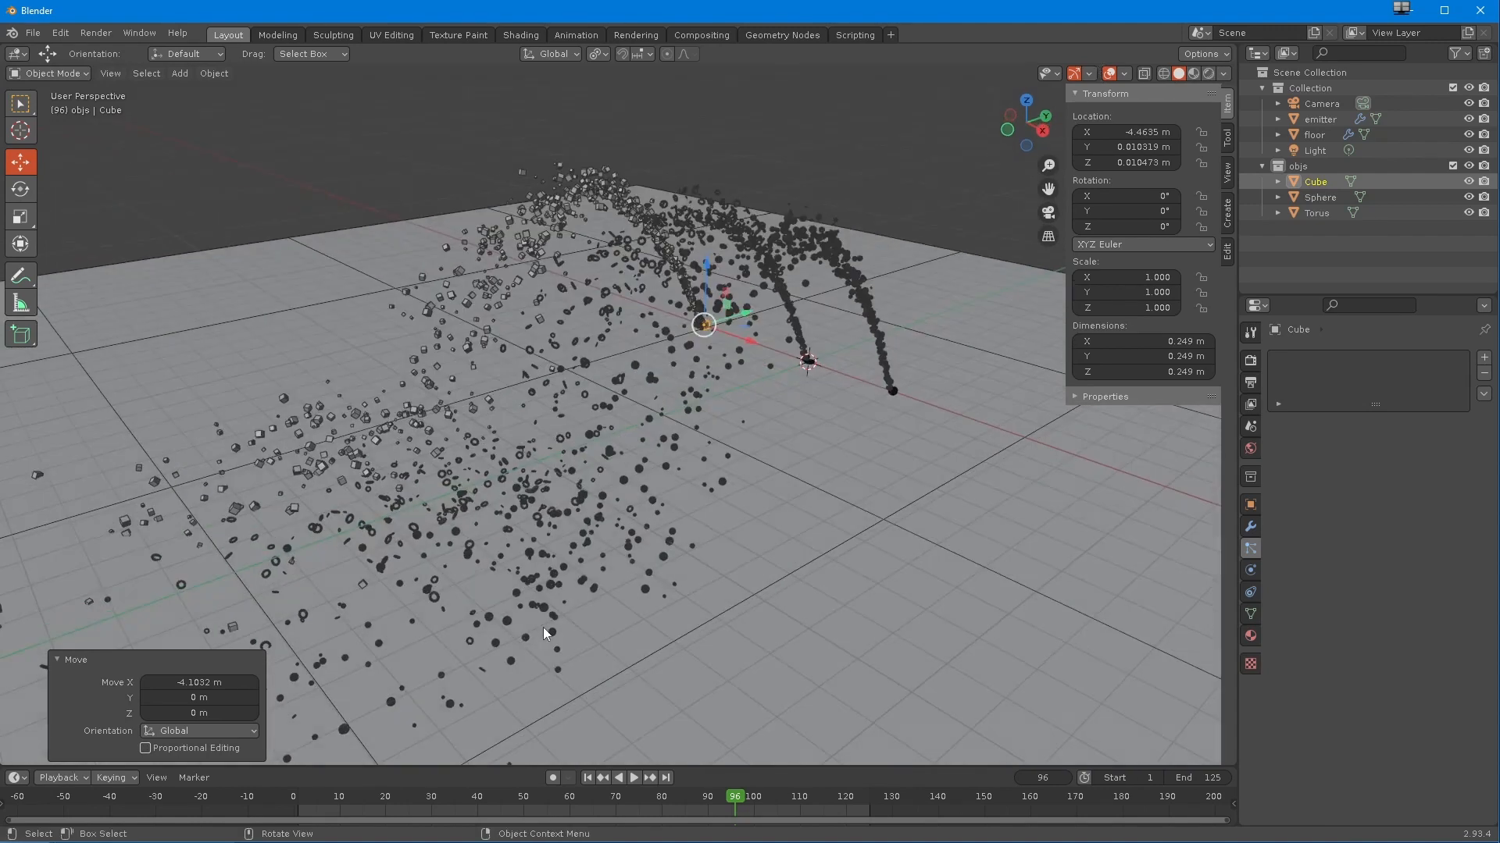
left_click(588, 778)
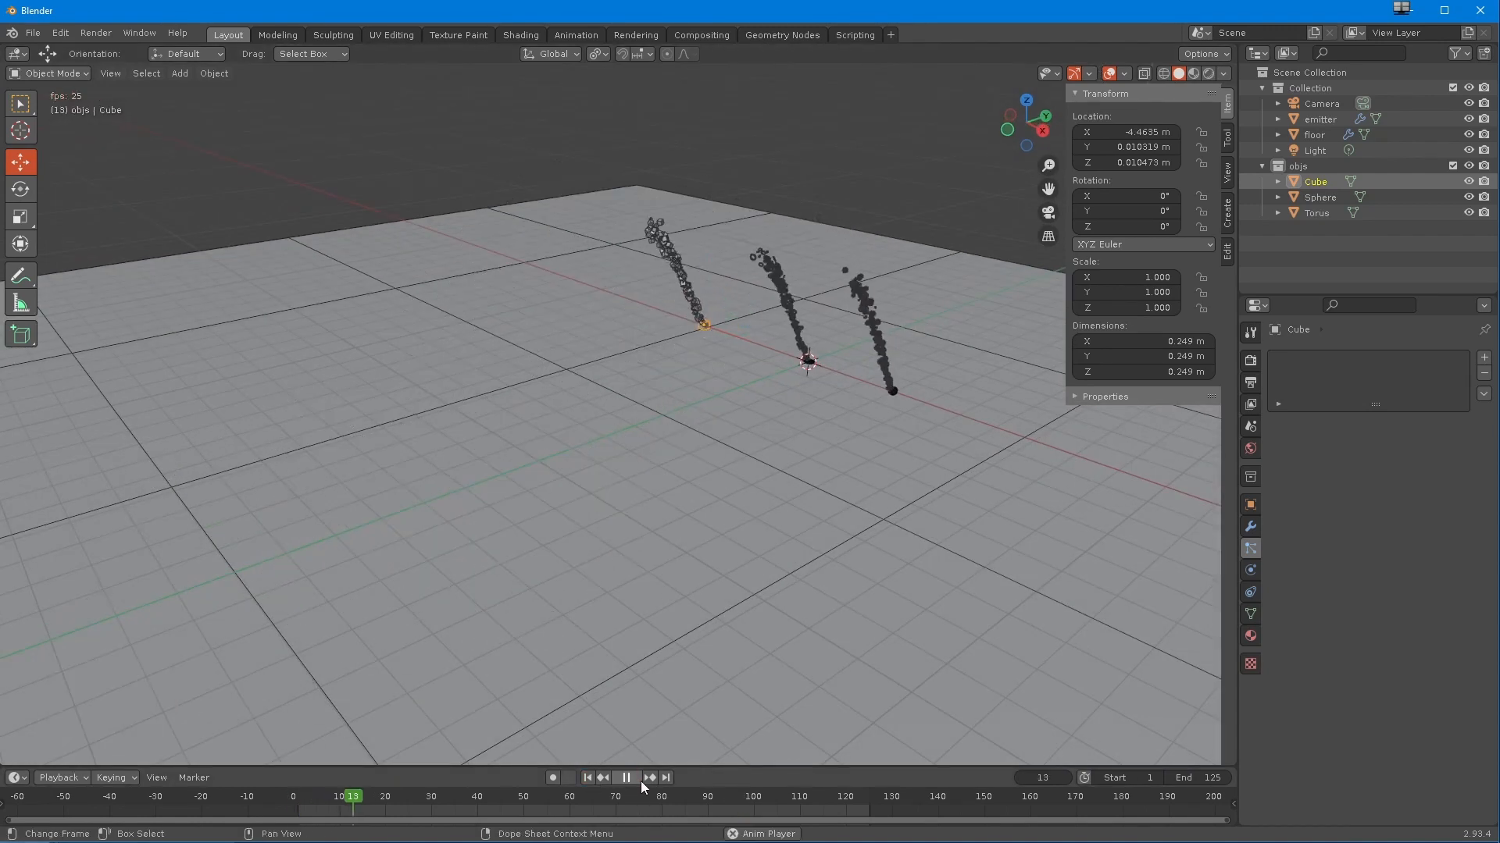
left_click(625, 778)
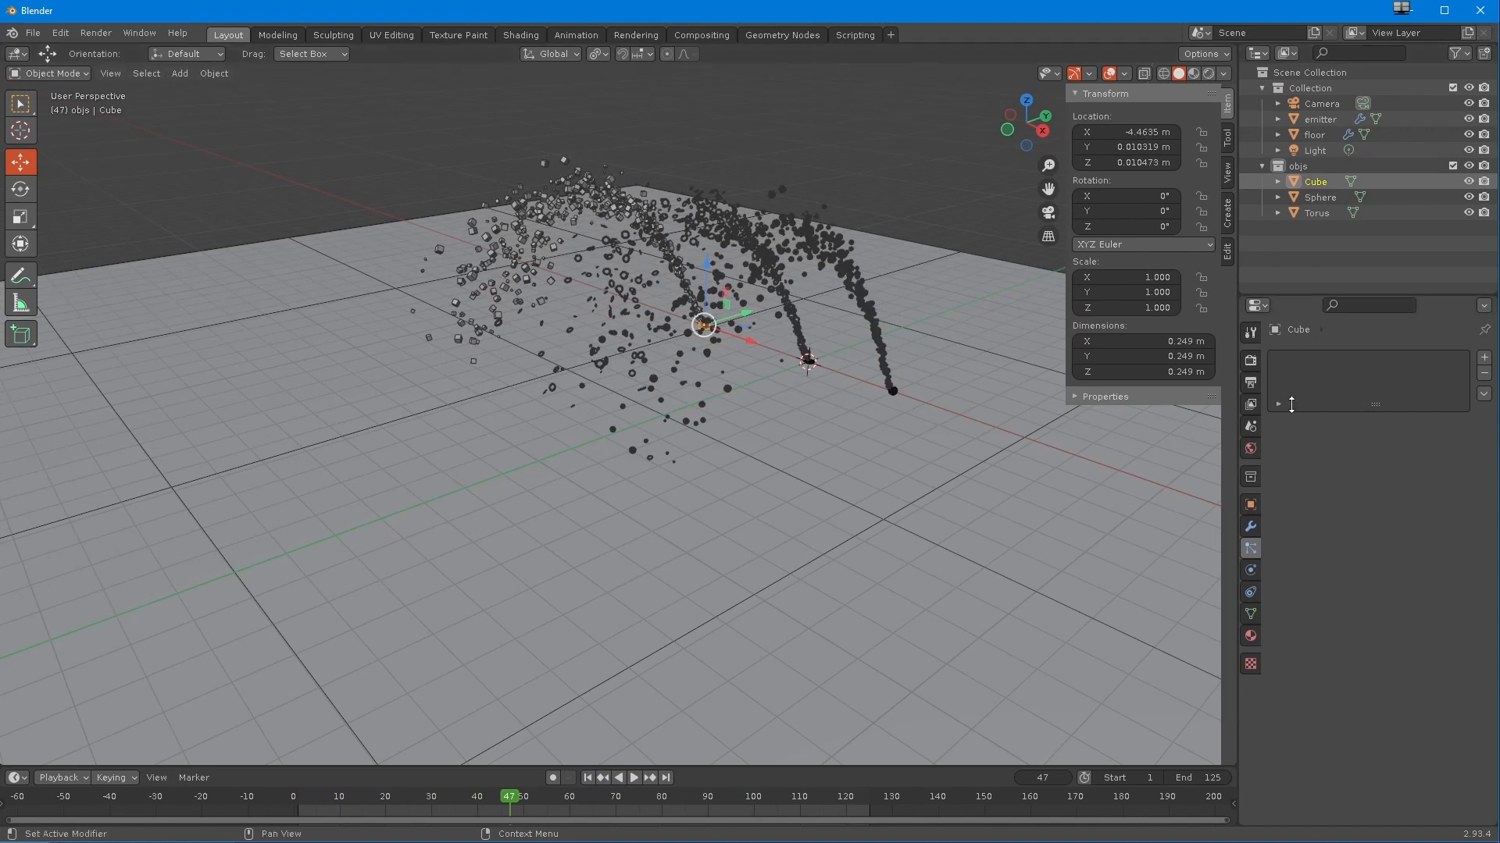
- Try moving the source sphere about 2.03 m in X and 1.52 m in Z, and undo the move
left_click_drag(927, 374, 977, 368)
middle_click_drag(977, 368, 795, 348)
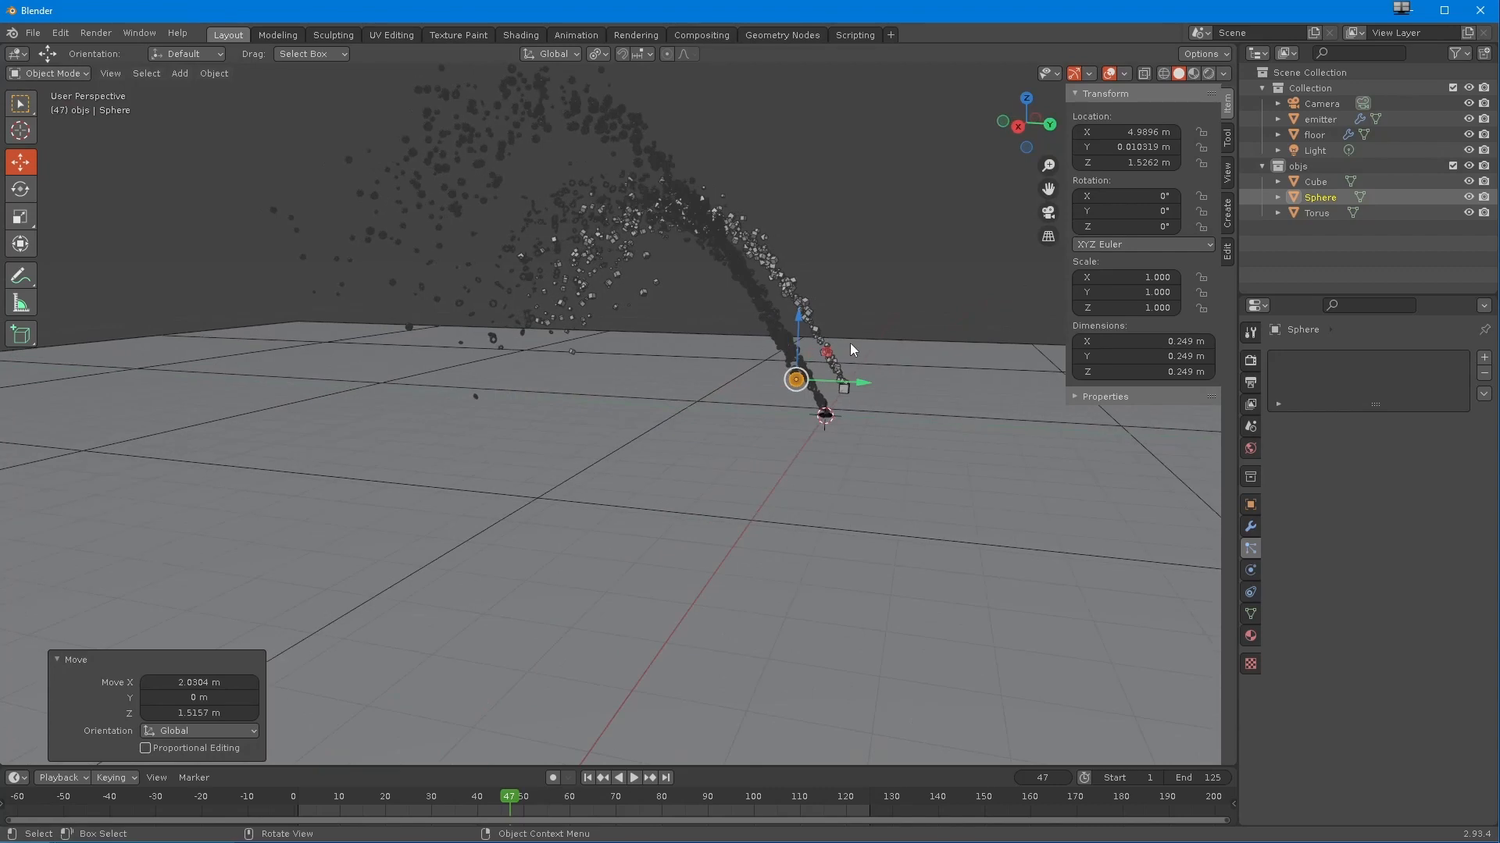
key("ctrl+z")
middle_click_drag(701, 414, 687, 454)
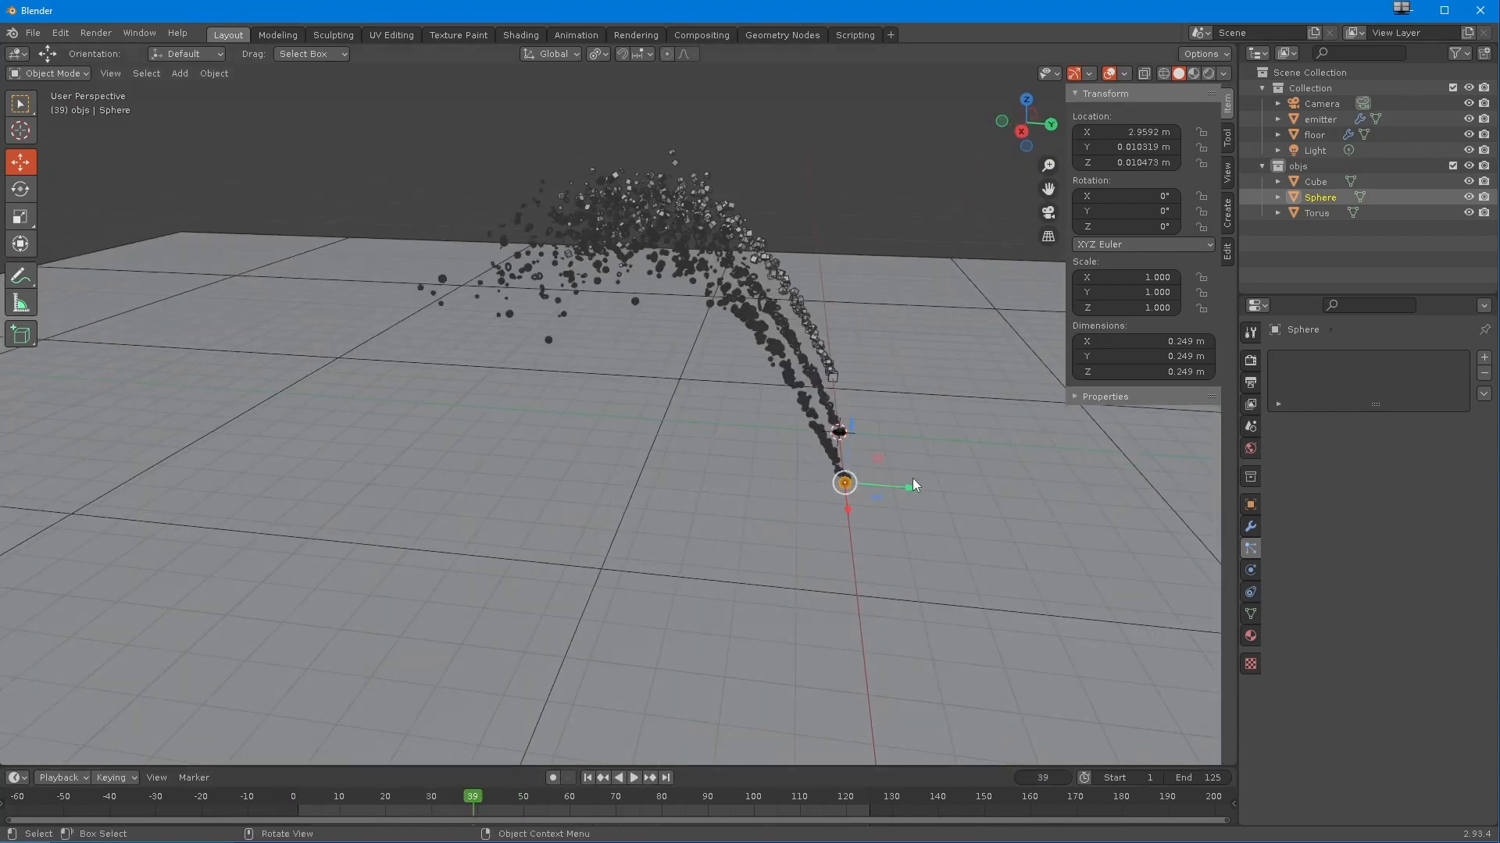
- Move the source sphere along positive Y and the source cube about -3.90 m along Y
left_click_drag(1035, 491, 1043, 491)
mouse_move(915, 476)
middle_mouse_down()
mouse_move(781, 506)
mouse_move(748, 499)
mouse_move(764, 498)
mouse_move(764, 549)
mouse_move(911, 461)
middle_mouse_up()
left_click(764, 498)
left_click(569, 485)
middle_click_drag(569, 485, 689, 457)
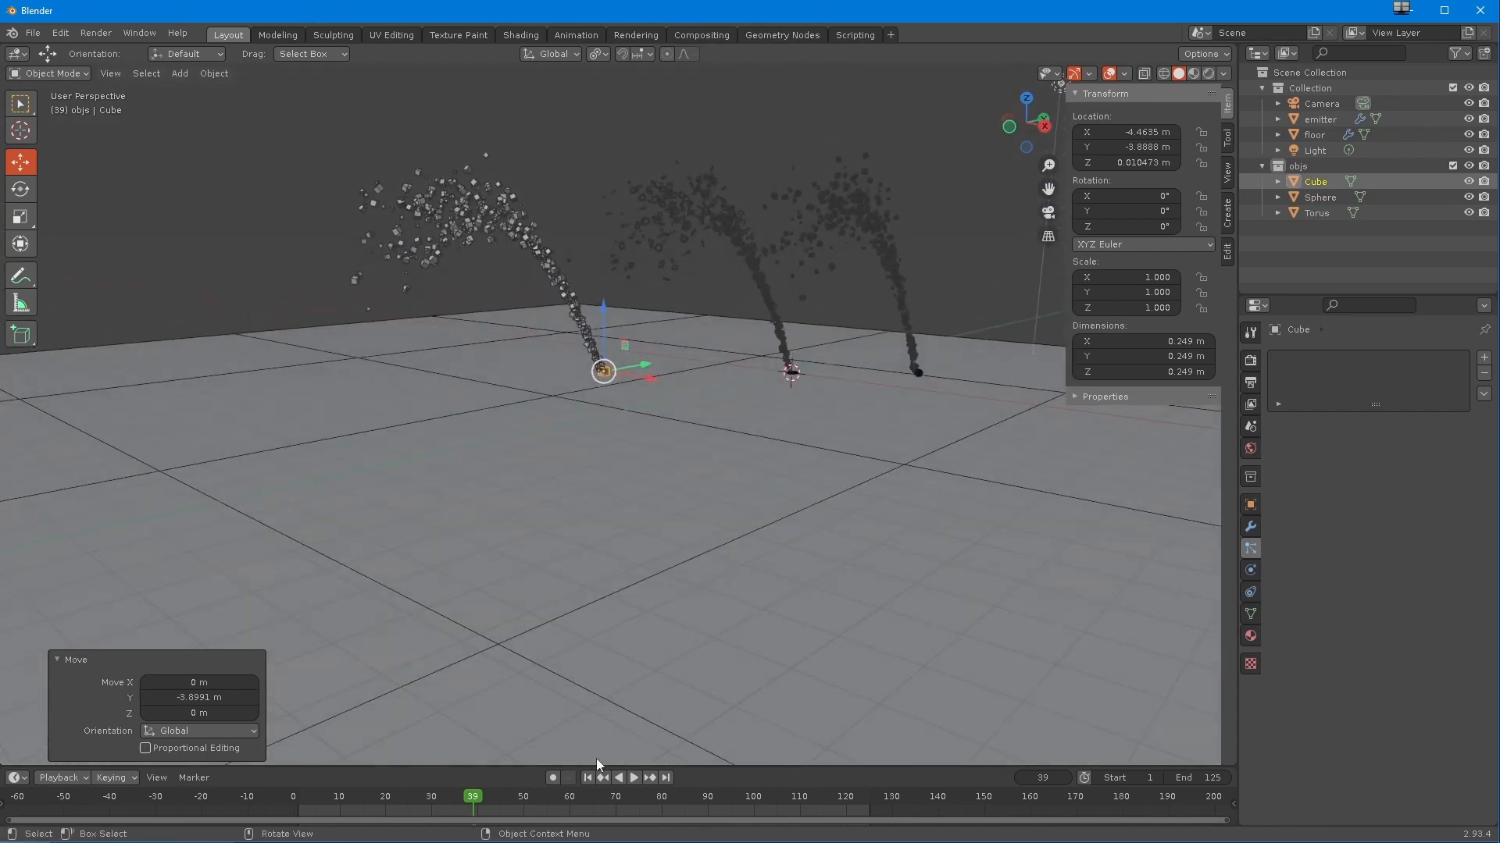
- Replay the animation from the first frame to examine the separated particle streams, and stop it at frame 120
left_click(587, 777)
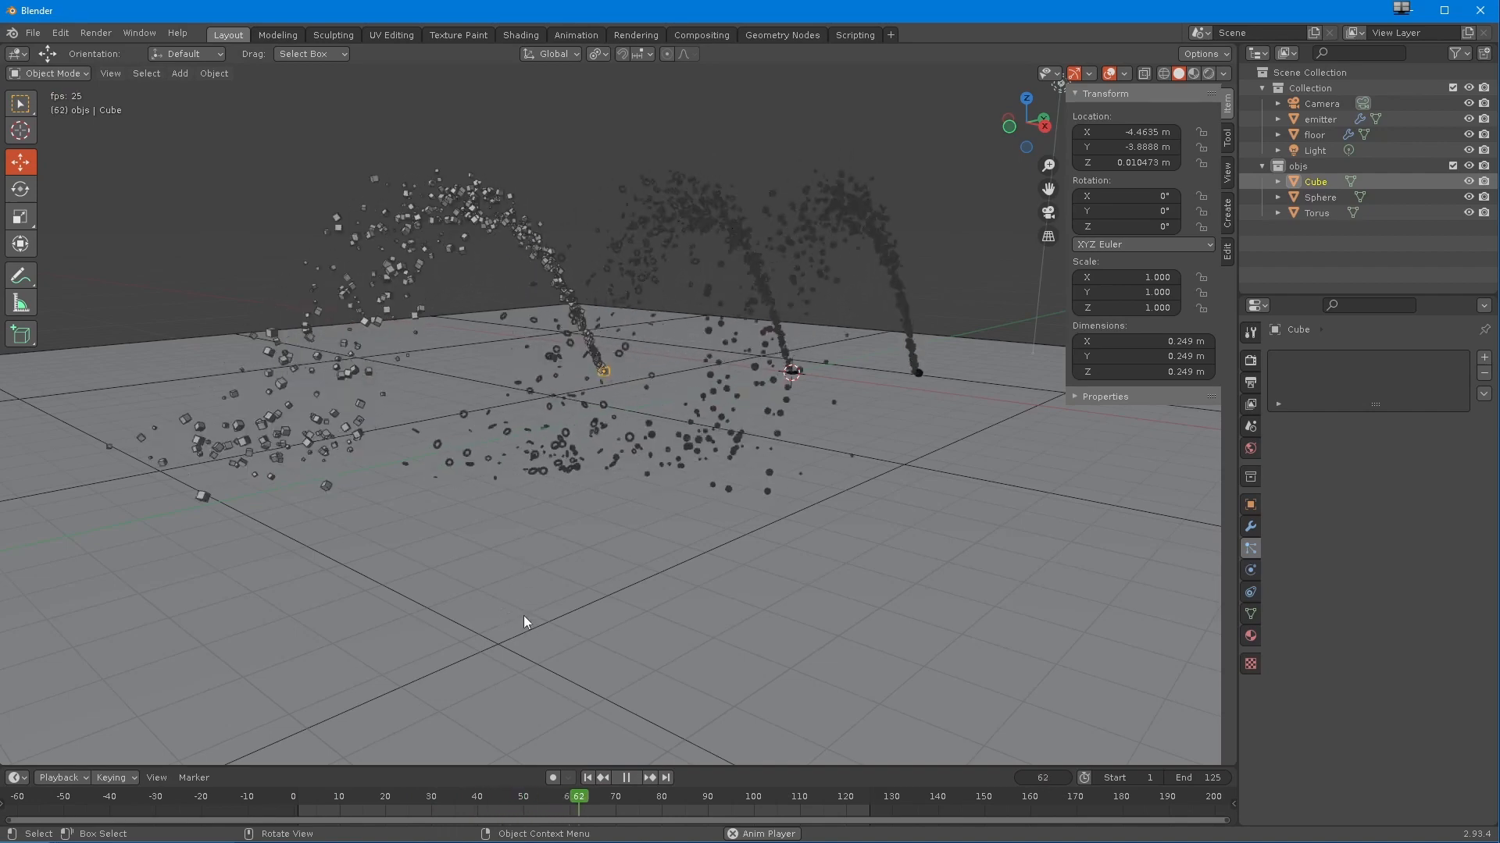
mouse_move(497, 612)
middle_mouse_down()
mouse_move(377, 592)
mouse_move(500, 608)
mouse_move(509, 639)
middle_mouse_up()
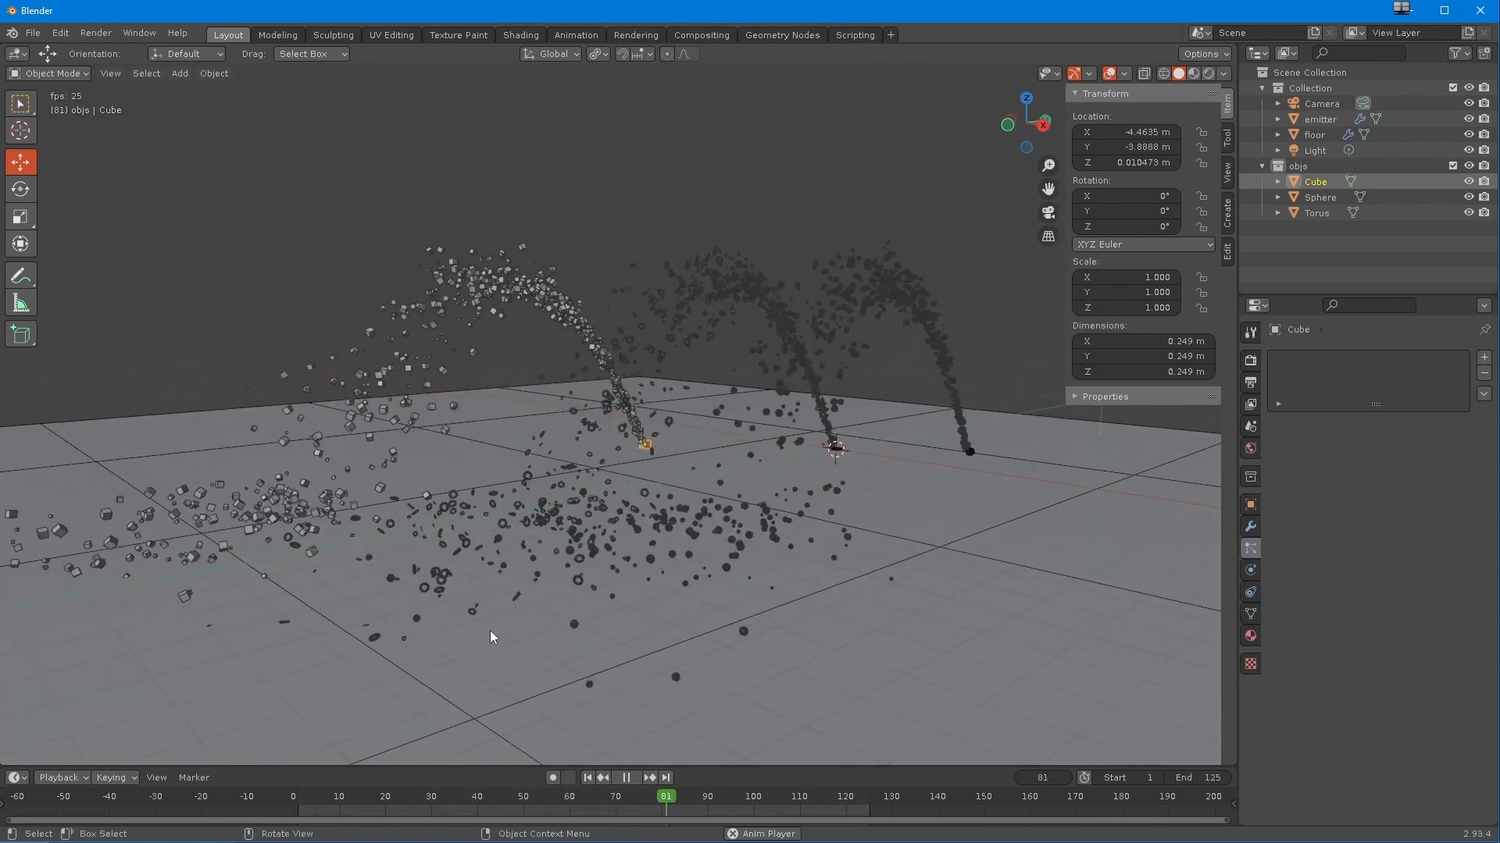
key("space")
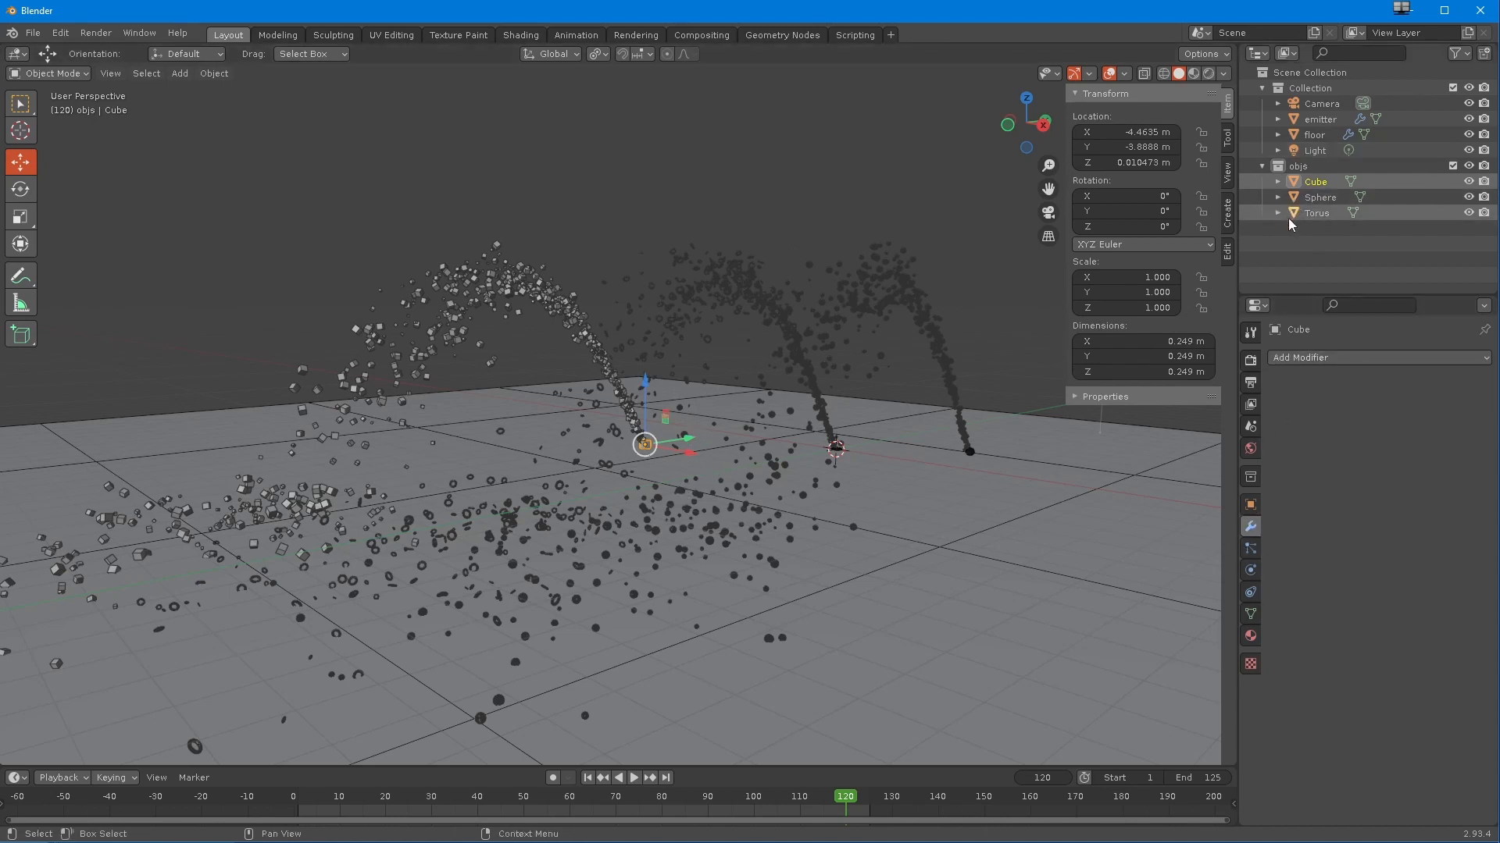
- In the emitter's particle render settings, disable Global Coordinates and enable Object Rotation for the instance collection
left_click(1320, 119)
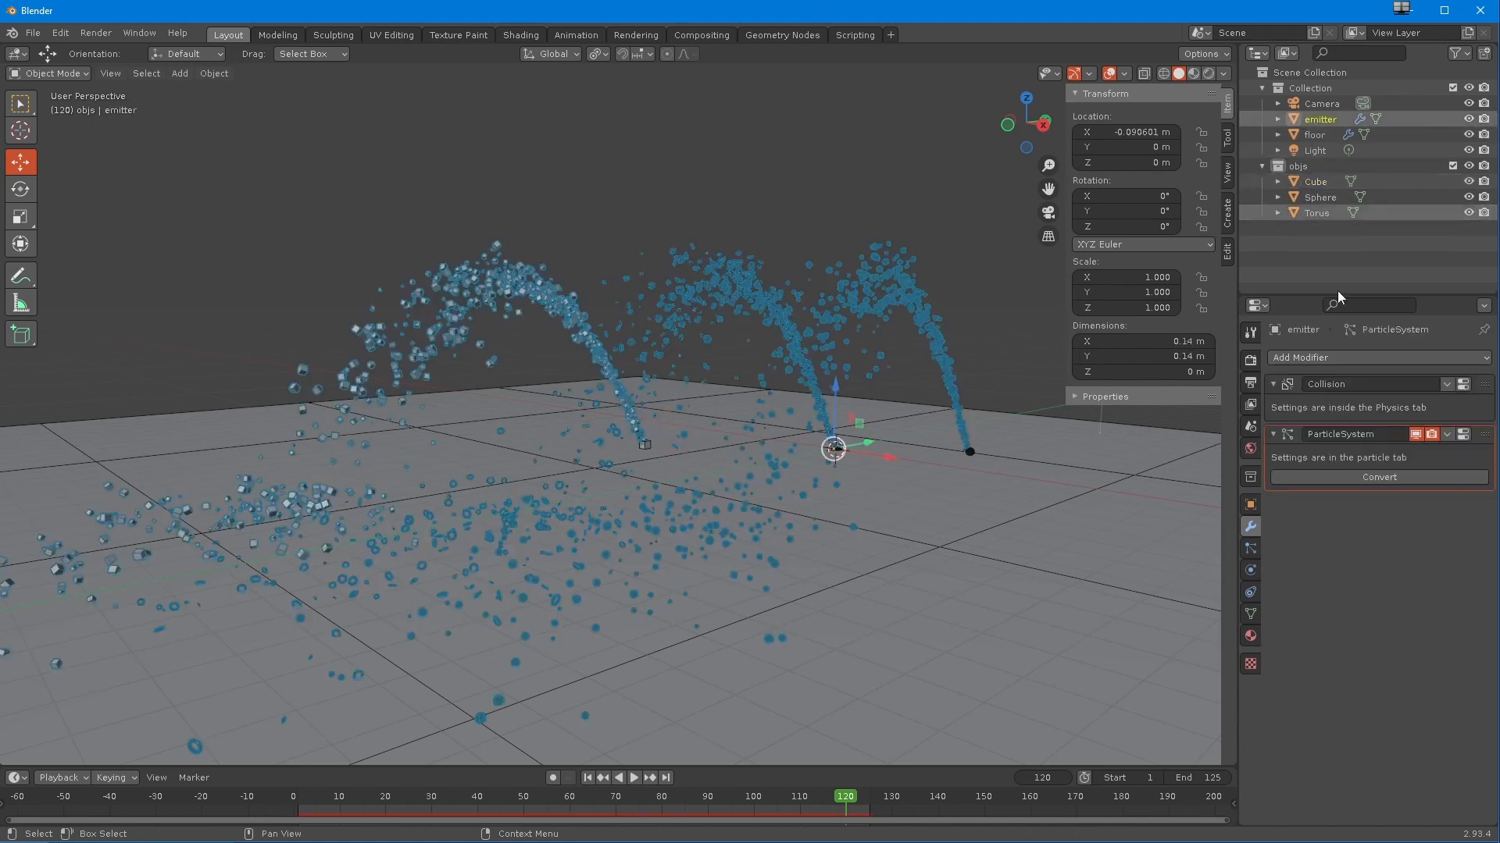
left_click(1250, 549)
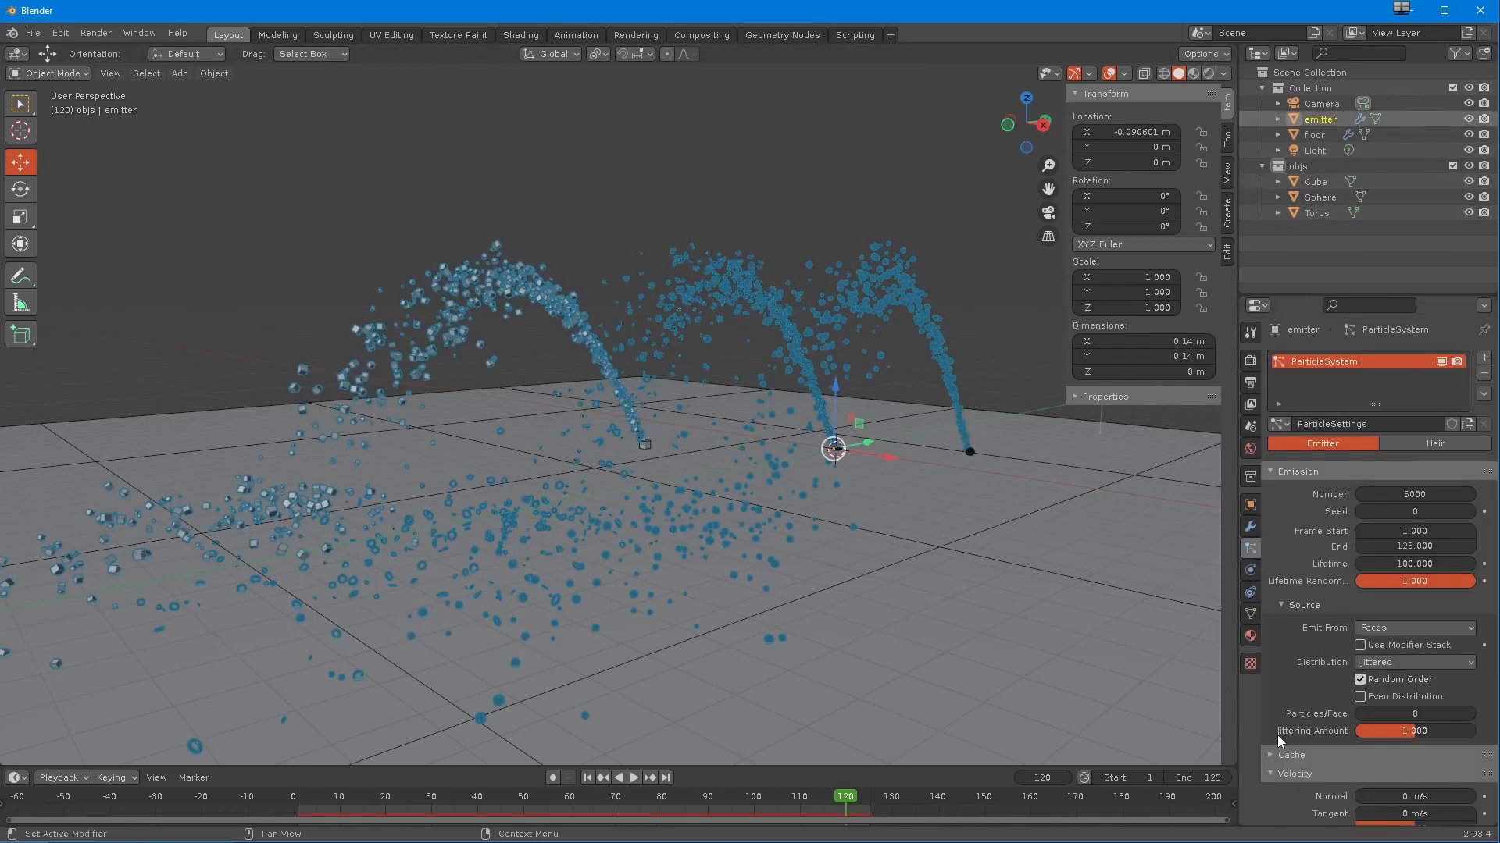
scroll(1278, 738, "down", 15)
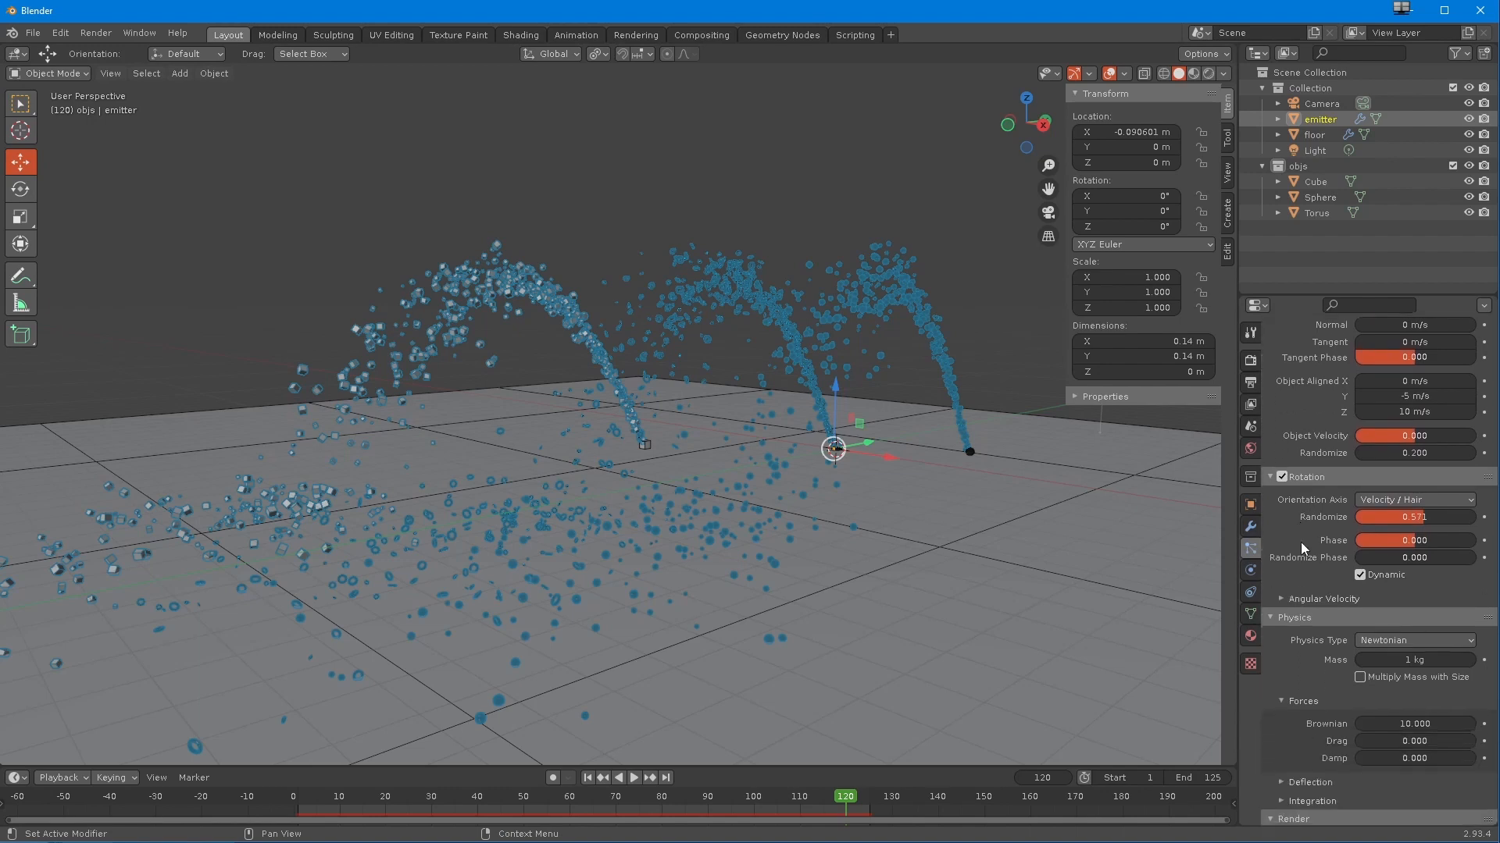
scroll(1303, 549, "down", 12)
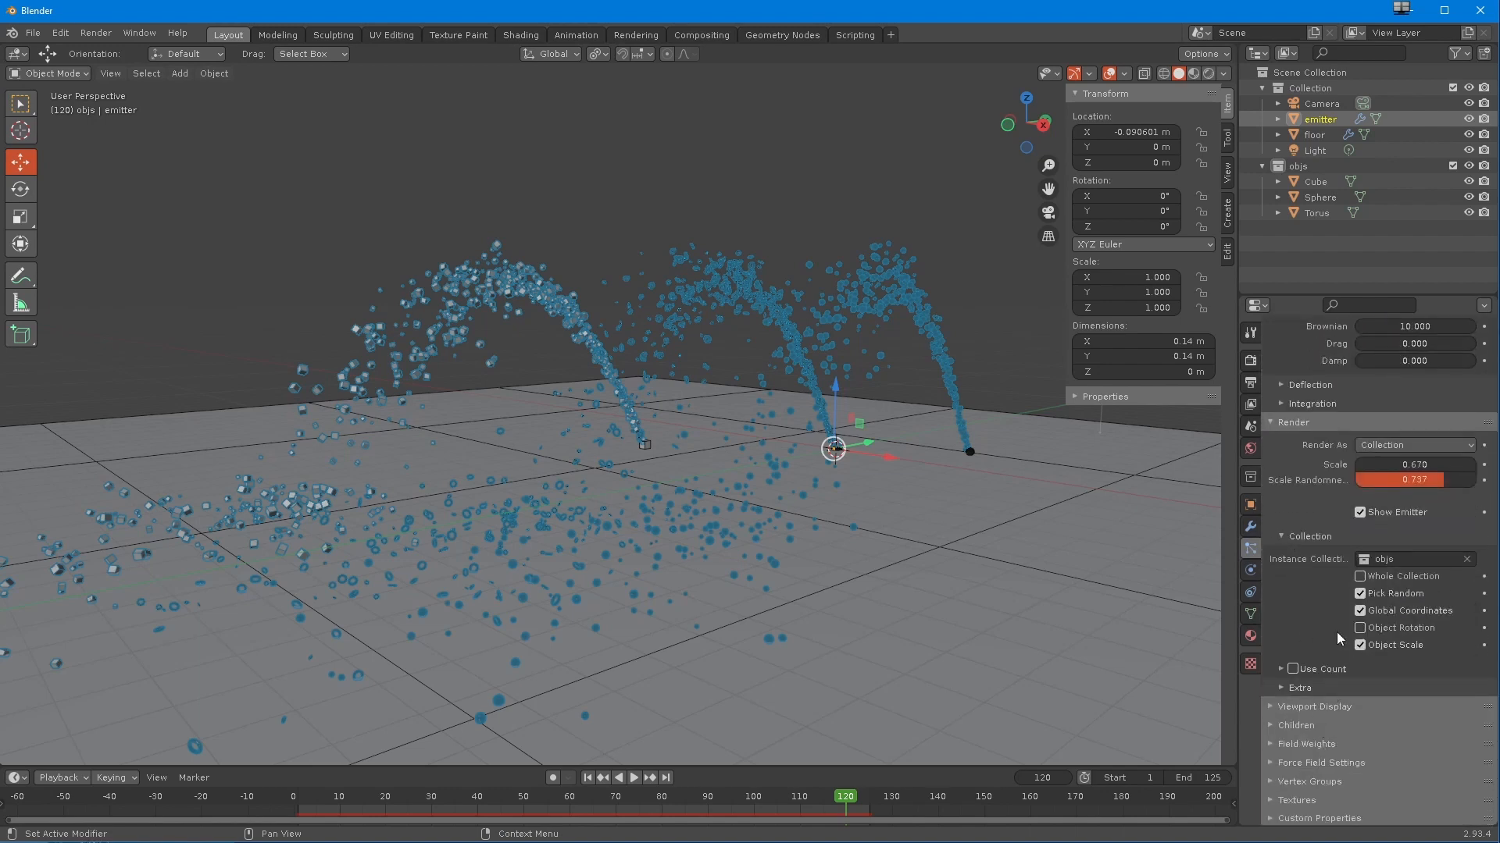
left_click(1360, 612)
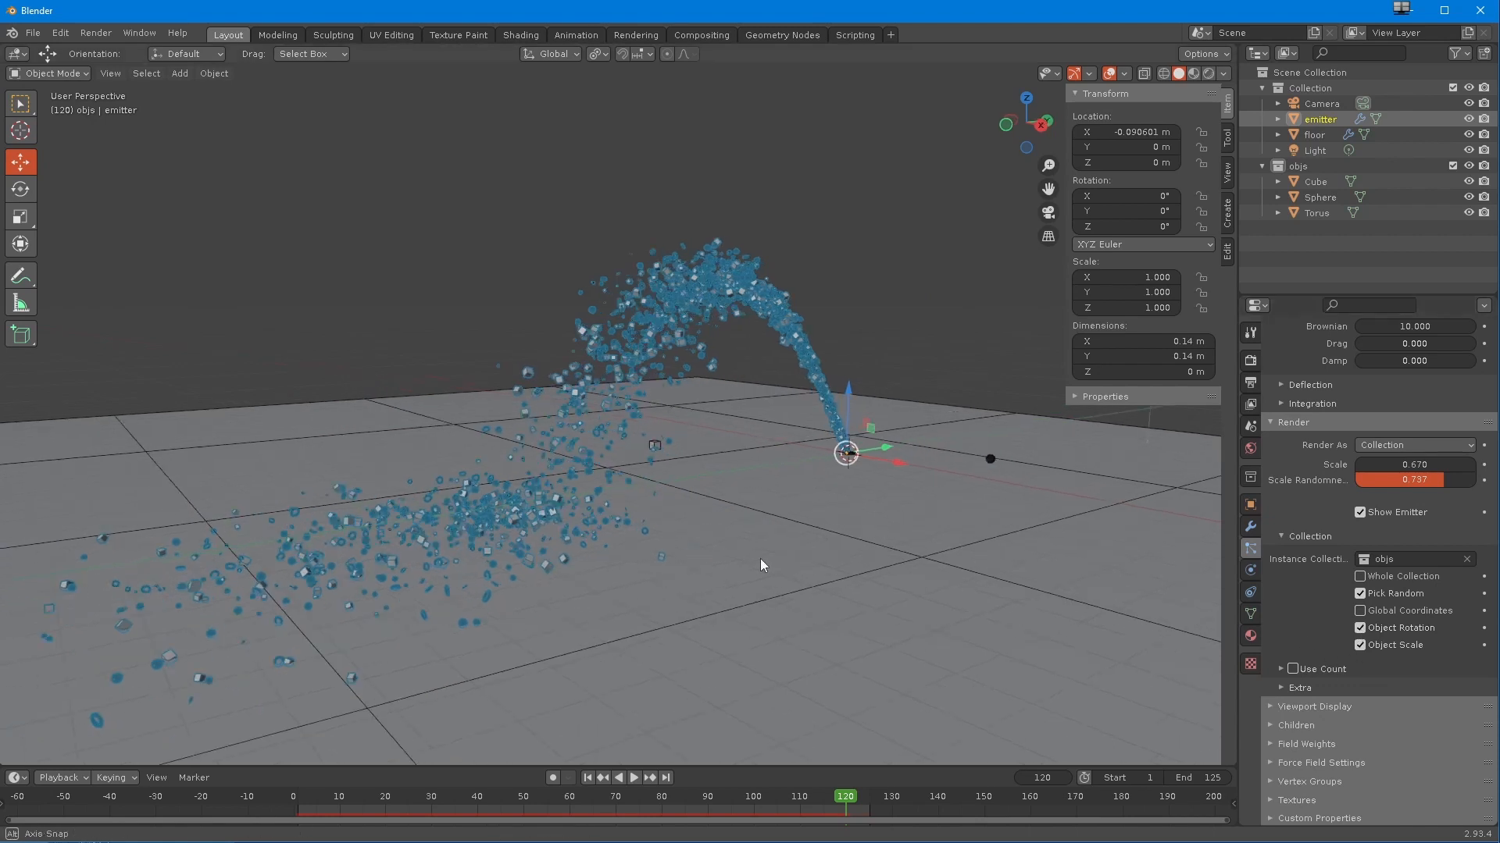
- Try rotating the source cube freely to turn the cube particles, and set the rotation angle back to 0°
scroll(739, 568, "up", 5)
left_click(707, 469)
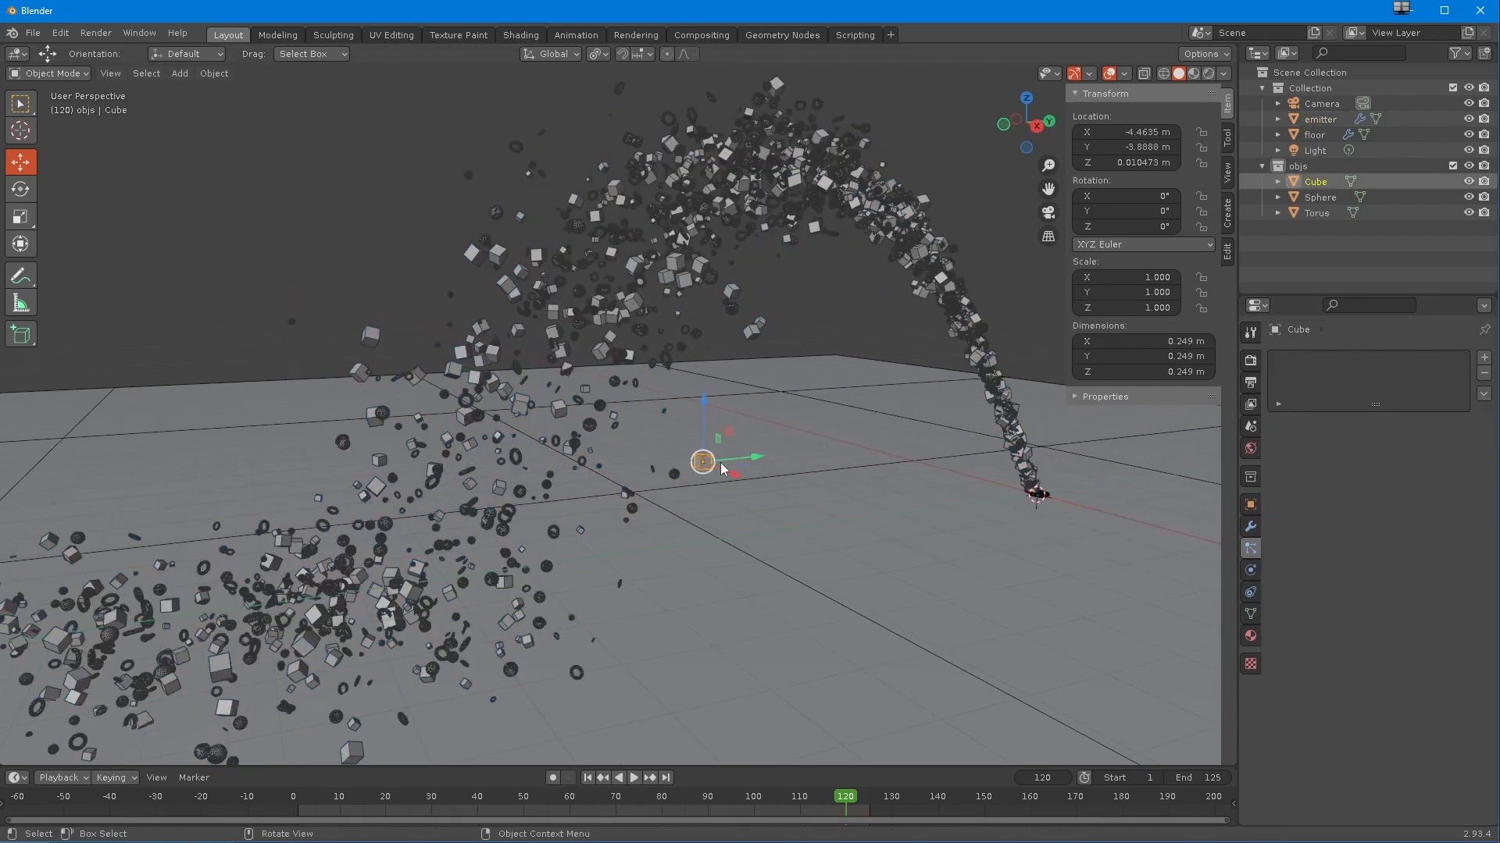
left_click_drag(673, 424, 686, 574)
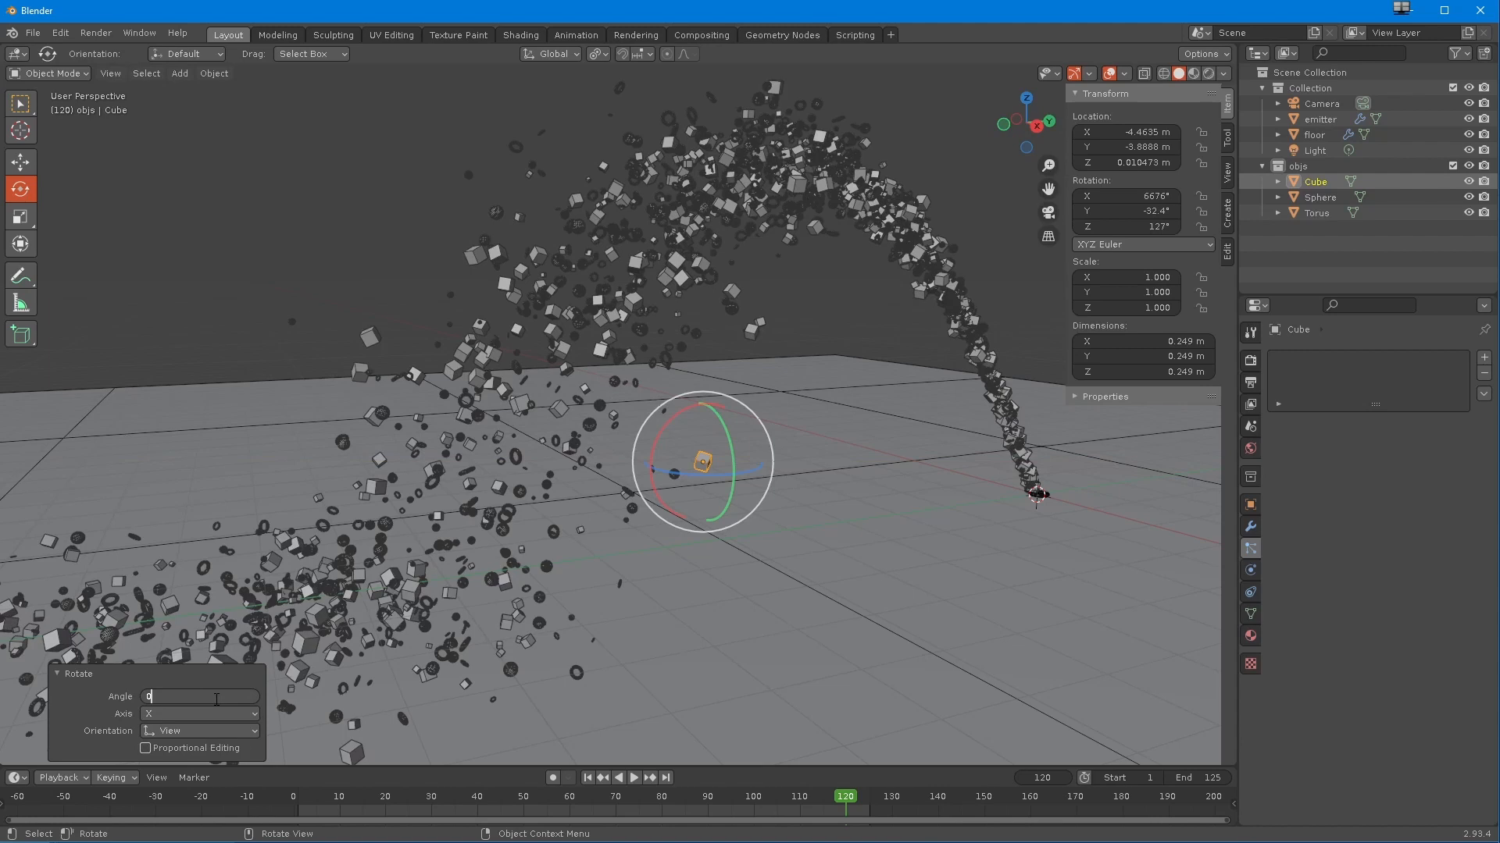
key("Return")
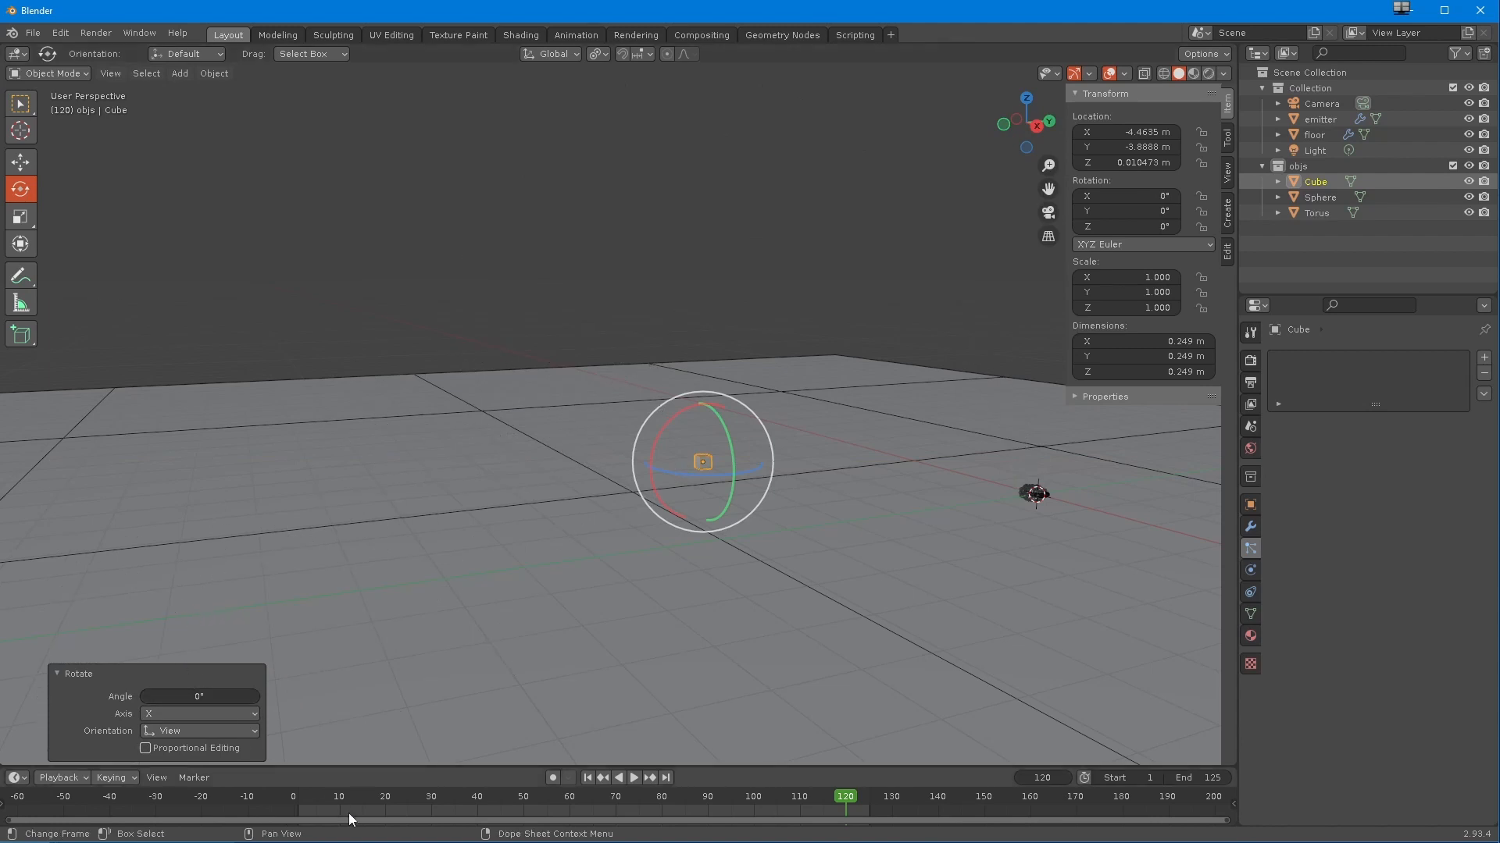
key("Escape")
- Scrub the timeline to frame 38 and examine the particle stream and the source cube's properties
middle_click_drag(361, 613, 405, 612)
scroll(405, 612, "down", 1)
middle_click_drag(373, 734, 440, 732, "shift")
left_click_drag(372, 799, 468, 797)
middle_click_drag(551, 692, 534, 684)
left_click(1250, 526)
middle_click_drag(938, 512, 938, 518)
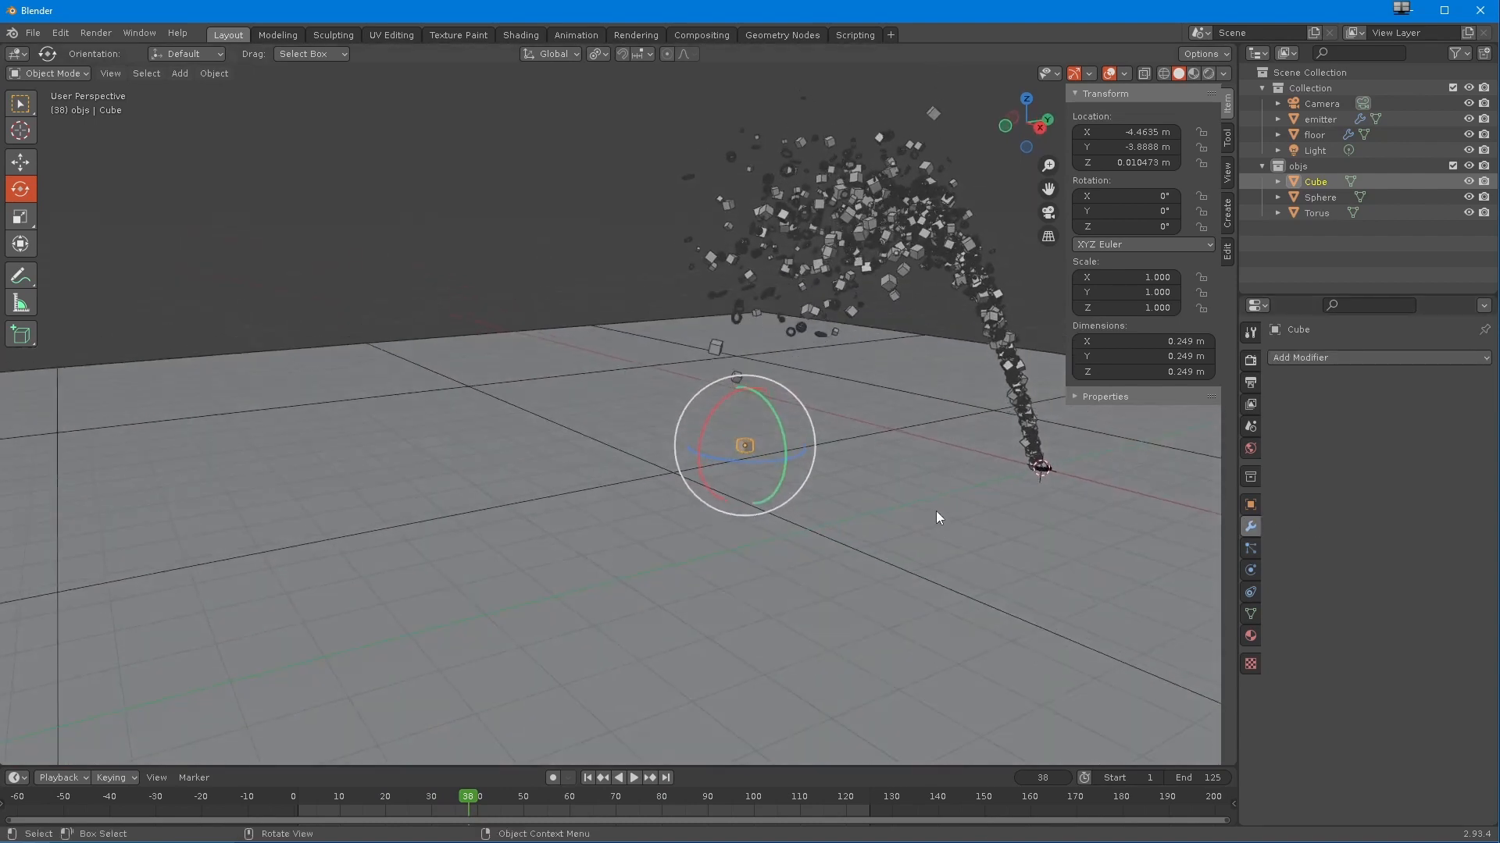
middle_click_drag(942, 463, 871, 518, "shift")
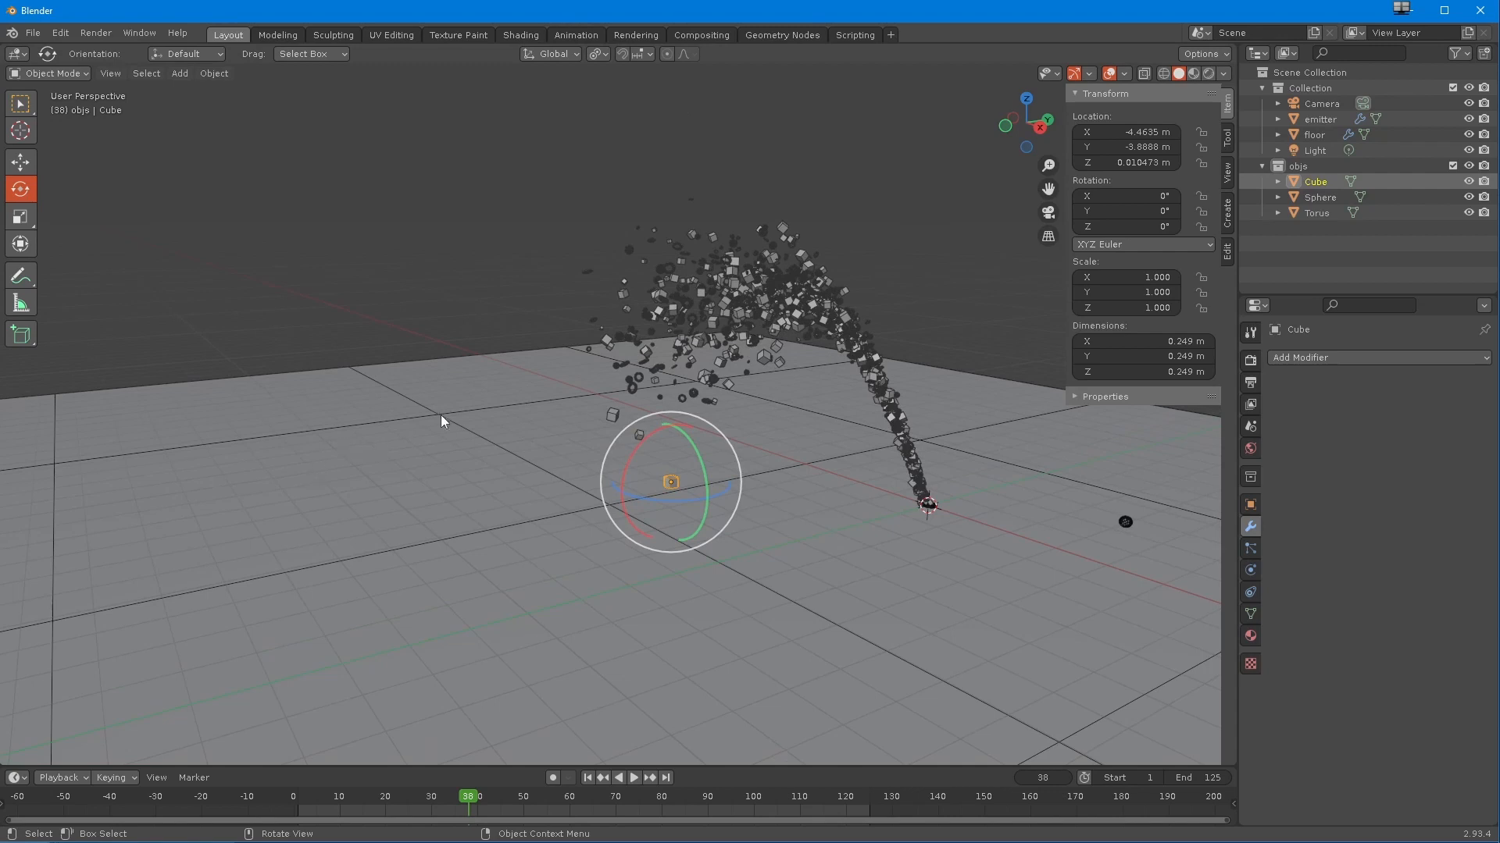
middle_click_drag(441, 417, 422, 400)
left_click(1250, 505)
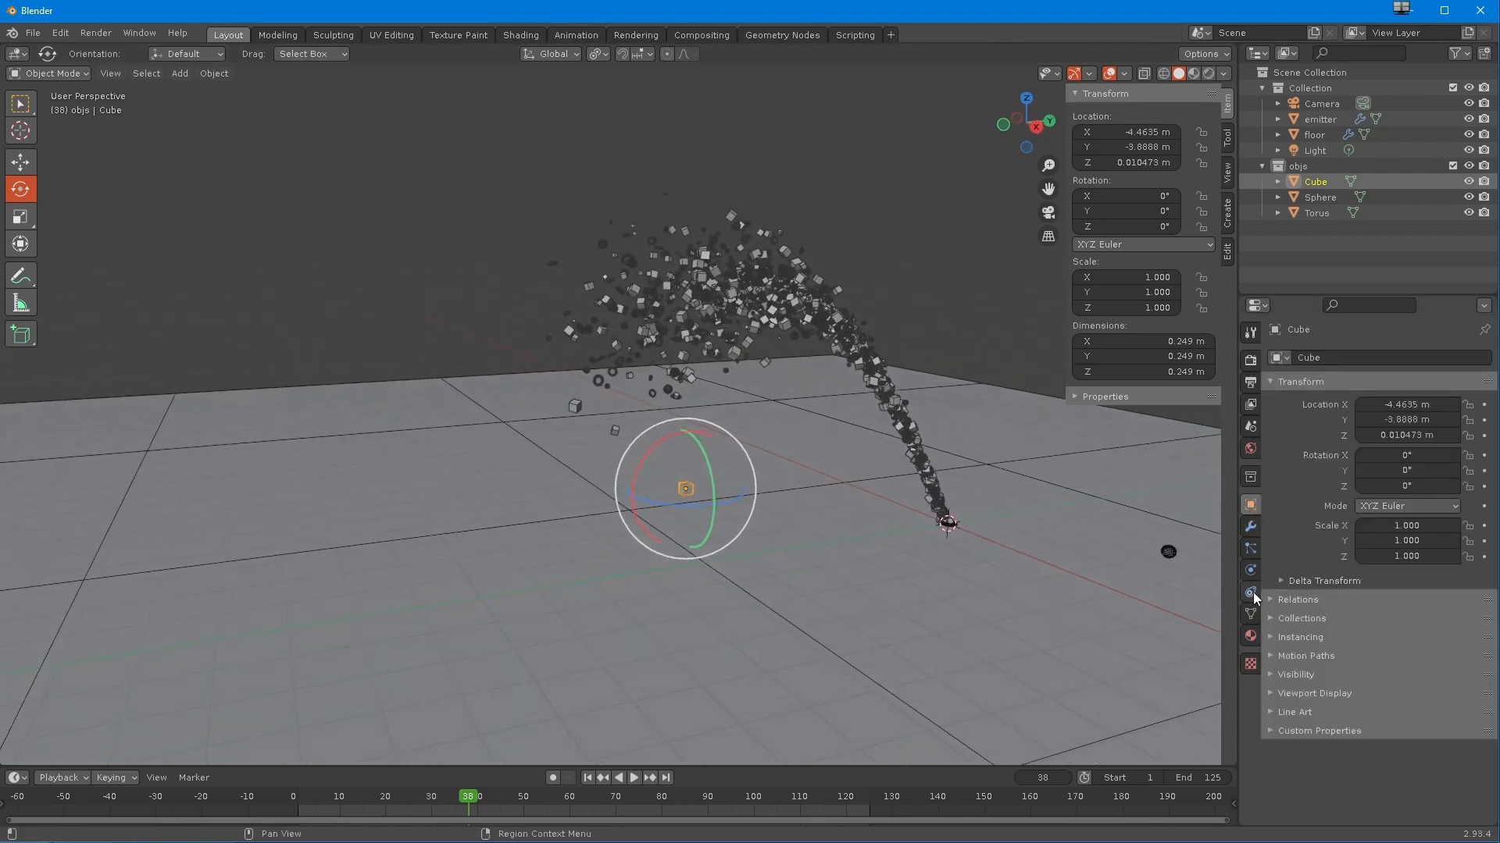
- Set the Brownian force of the emitter's particle system to 1.0
left_click(1313, 120)
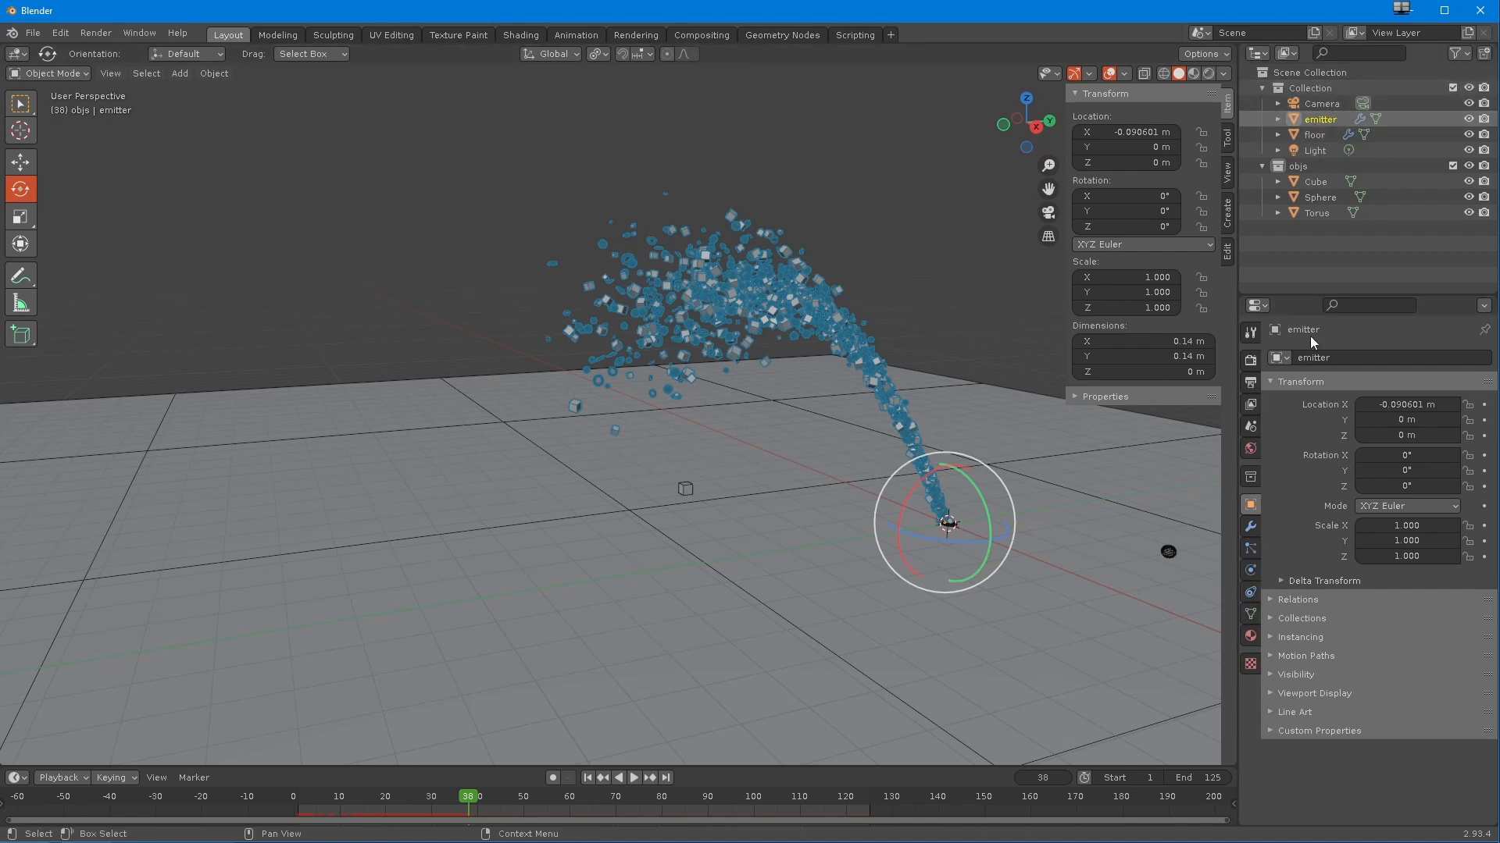
left_click(1251, 549)
scroll(1332, 682, "down", 6)
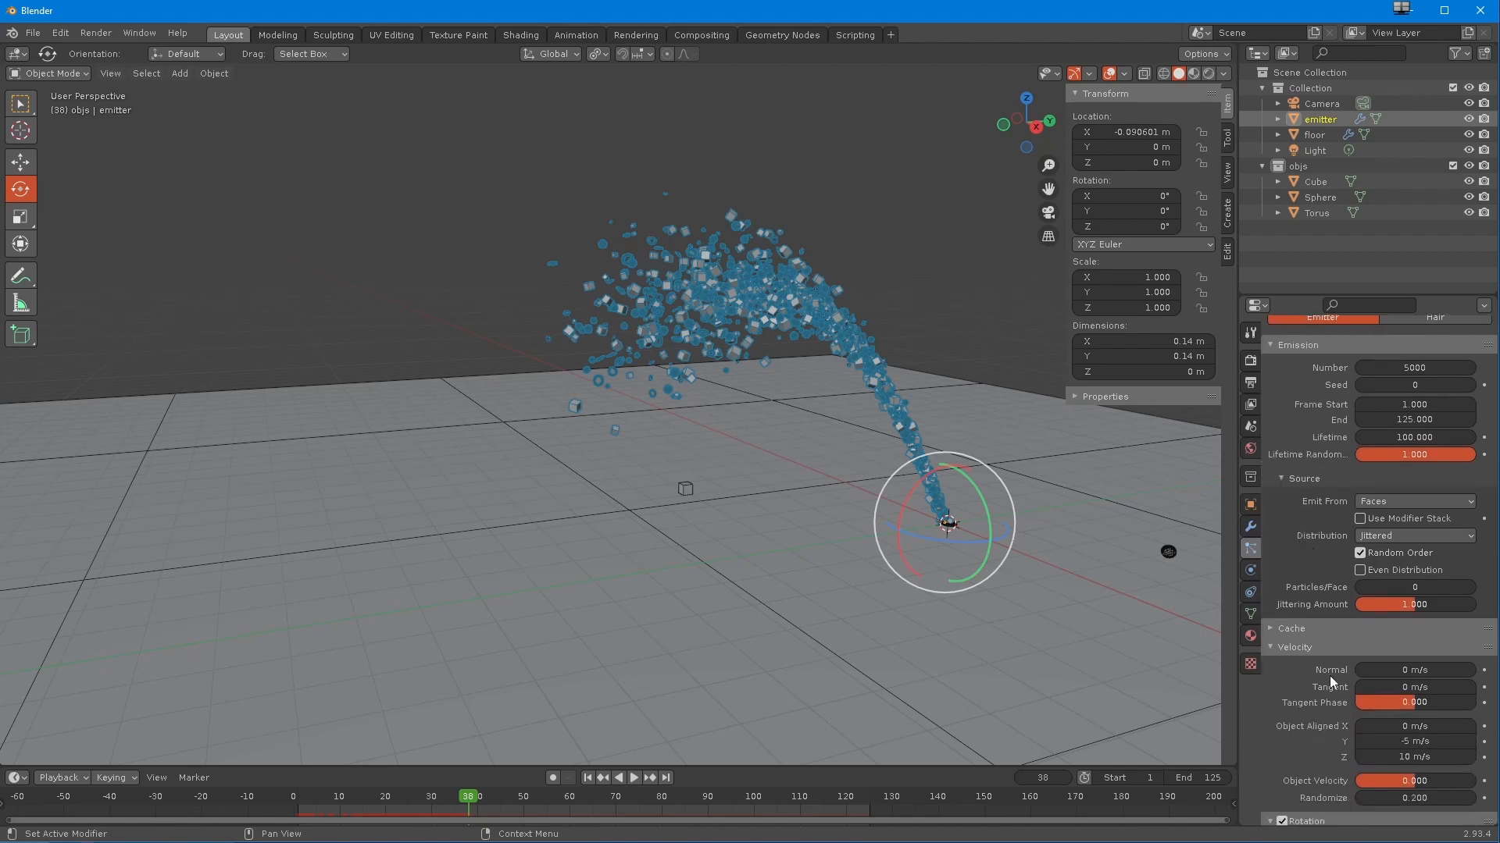
scroll(1332, 682, "down", 5)
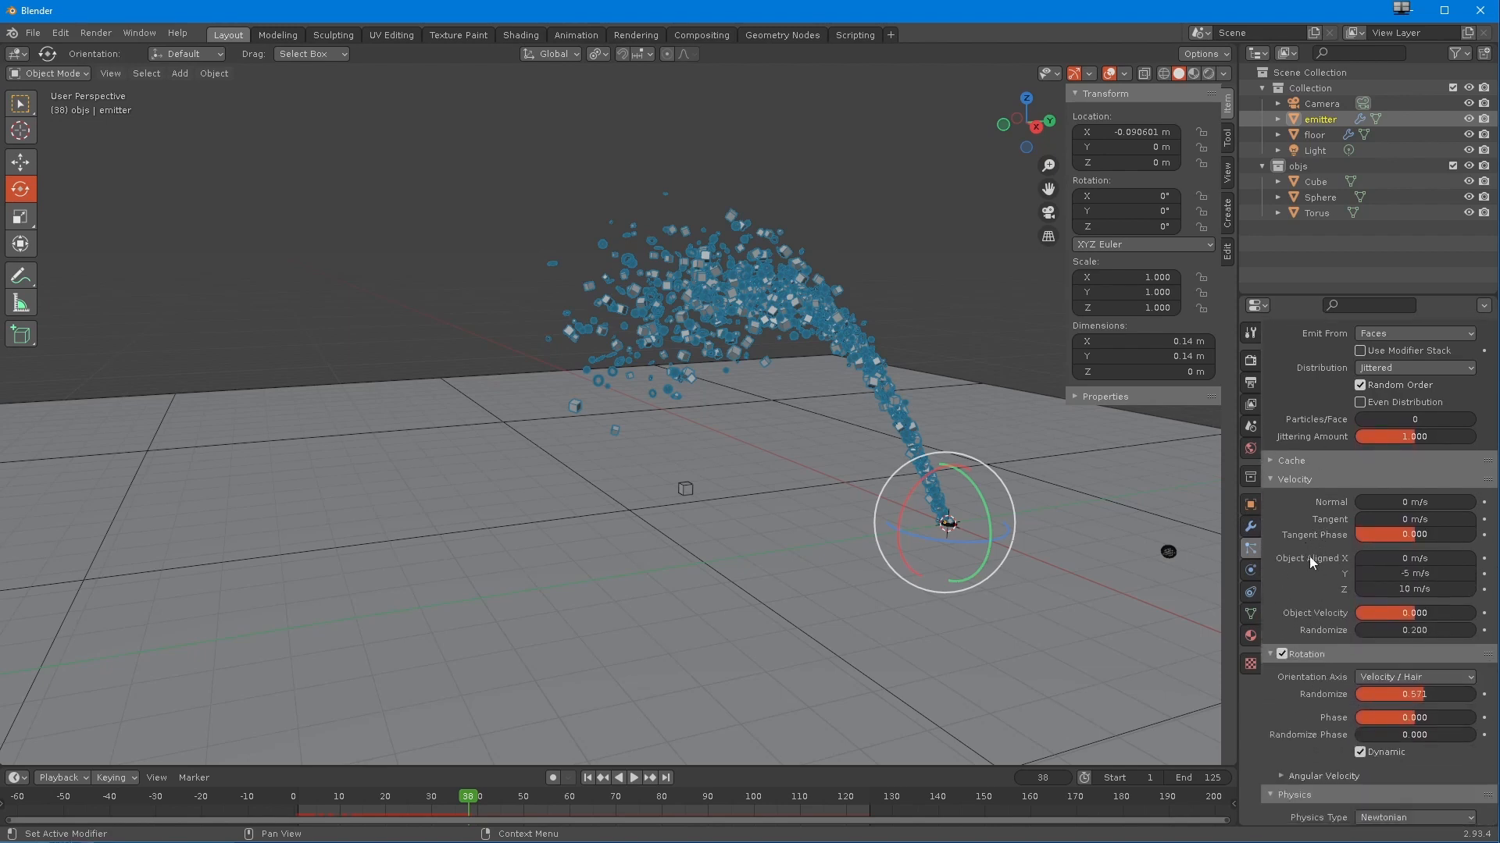
scroll(1309, 556, "up", 5)
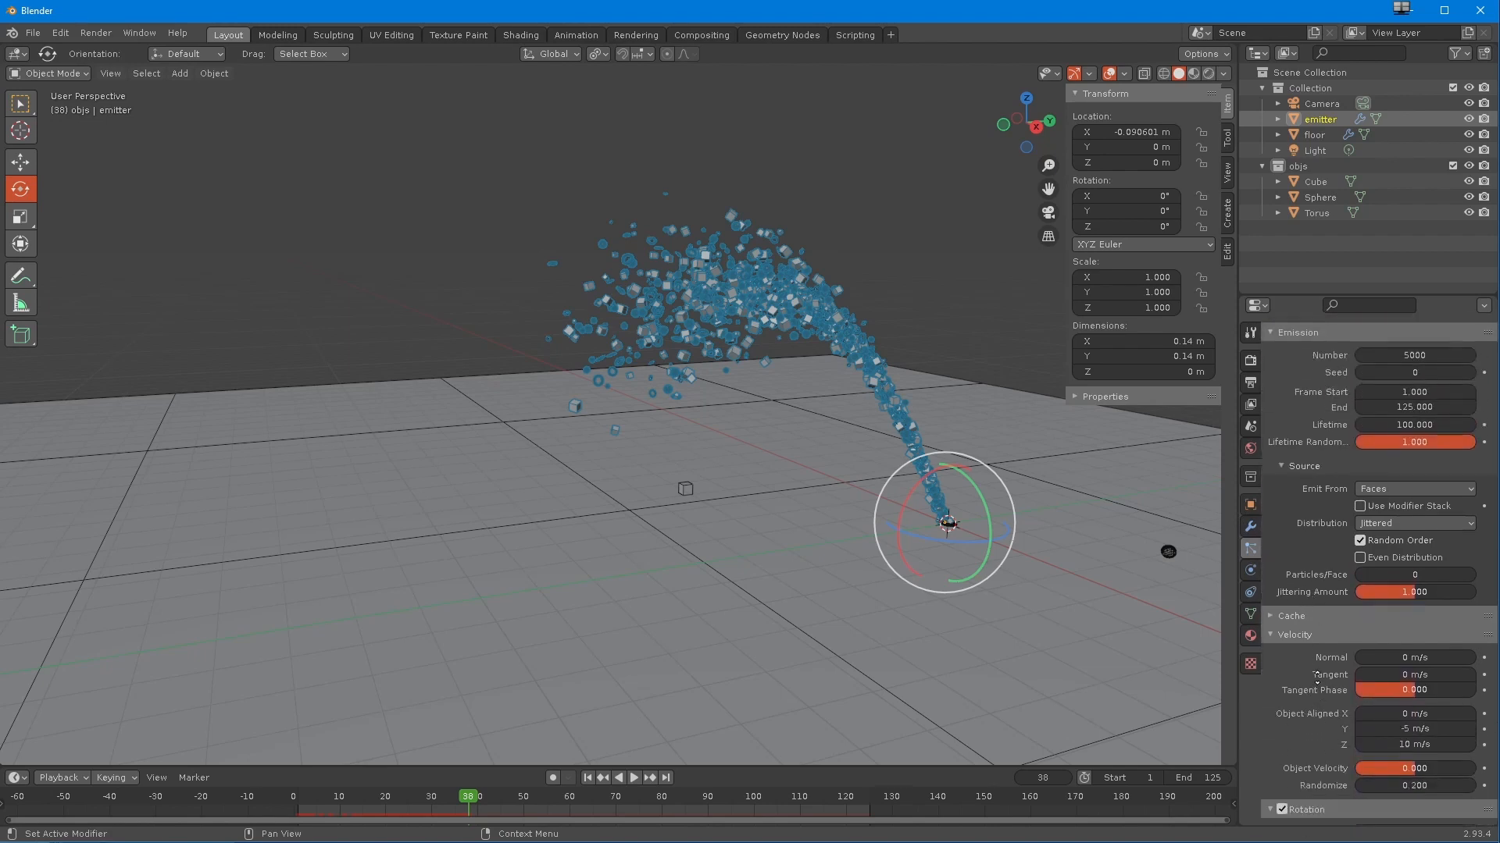
scroll(1317, 676, "down", 8)
scroll(1301, 701, "down", 3)
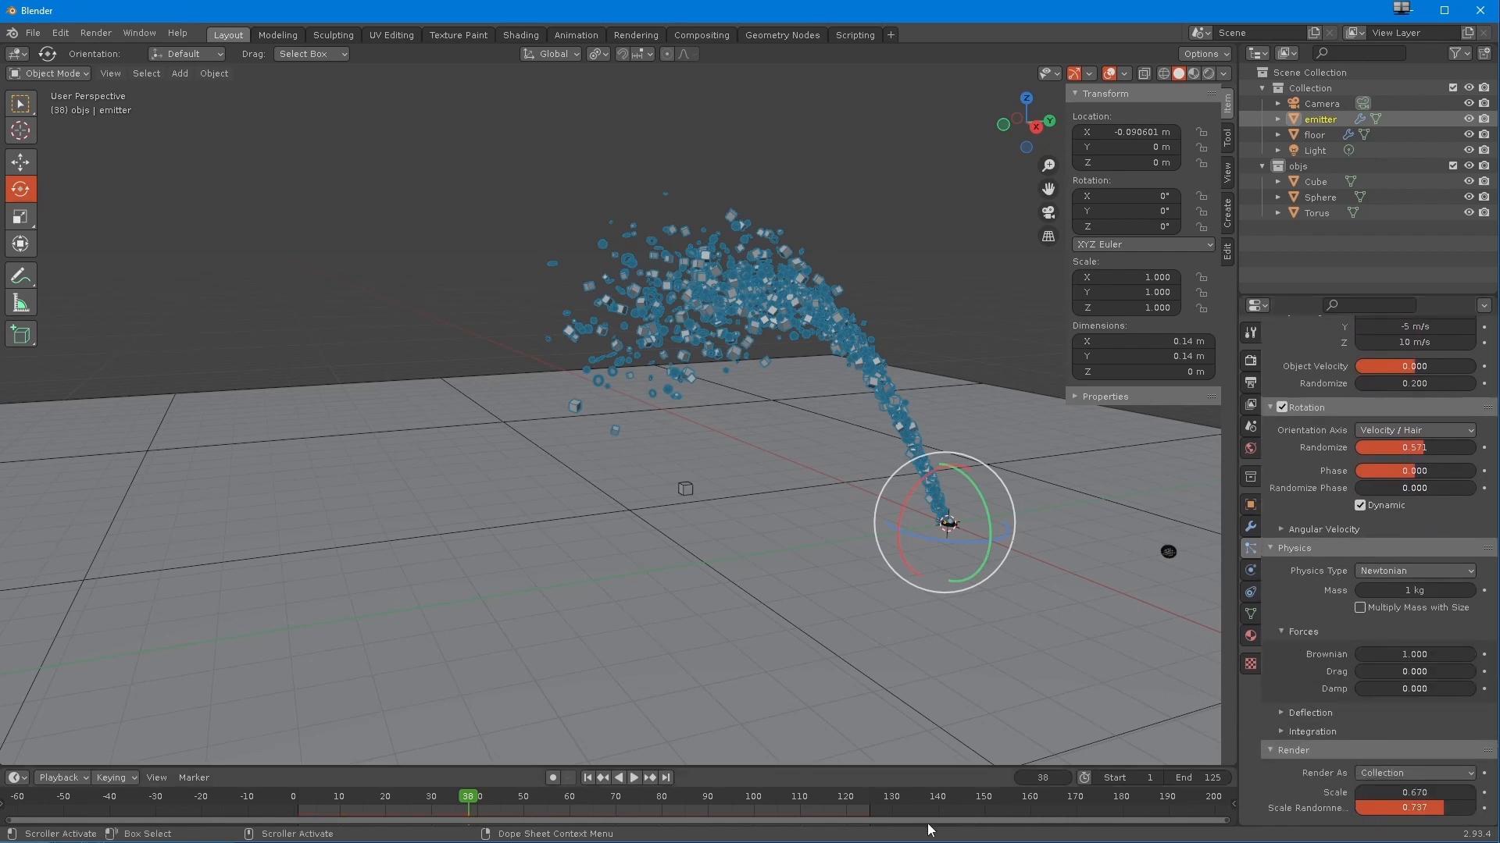
- Replay the animation from the first frame to examine the tighter particle stream, and stop it at frame 67
left_click(588, 778)
left_click(634, 778)
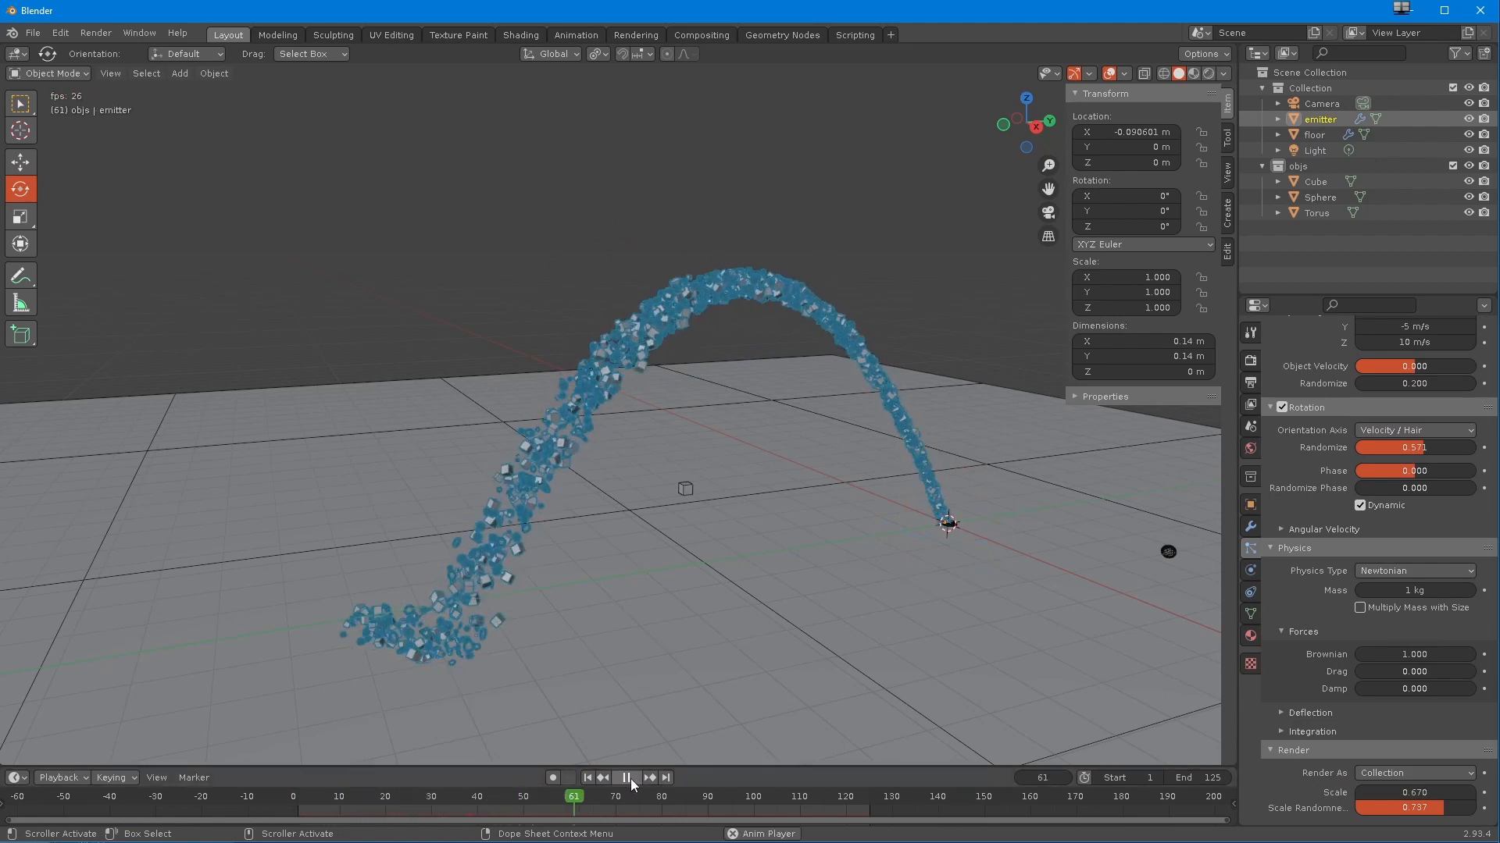
key("space")
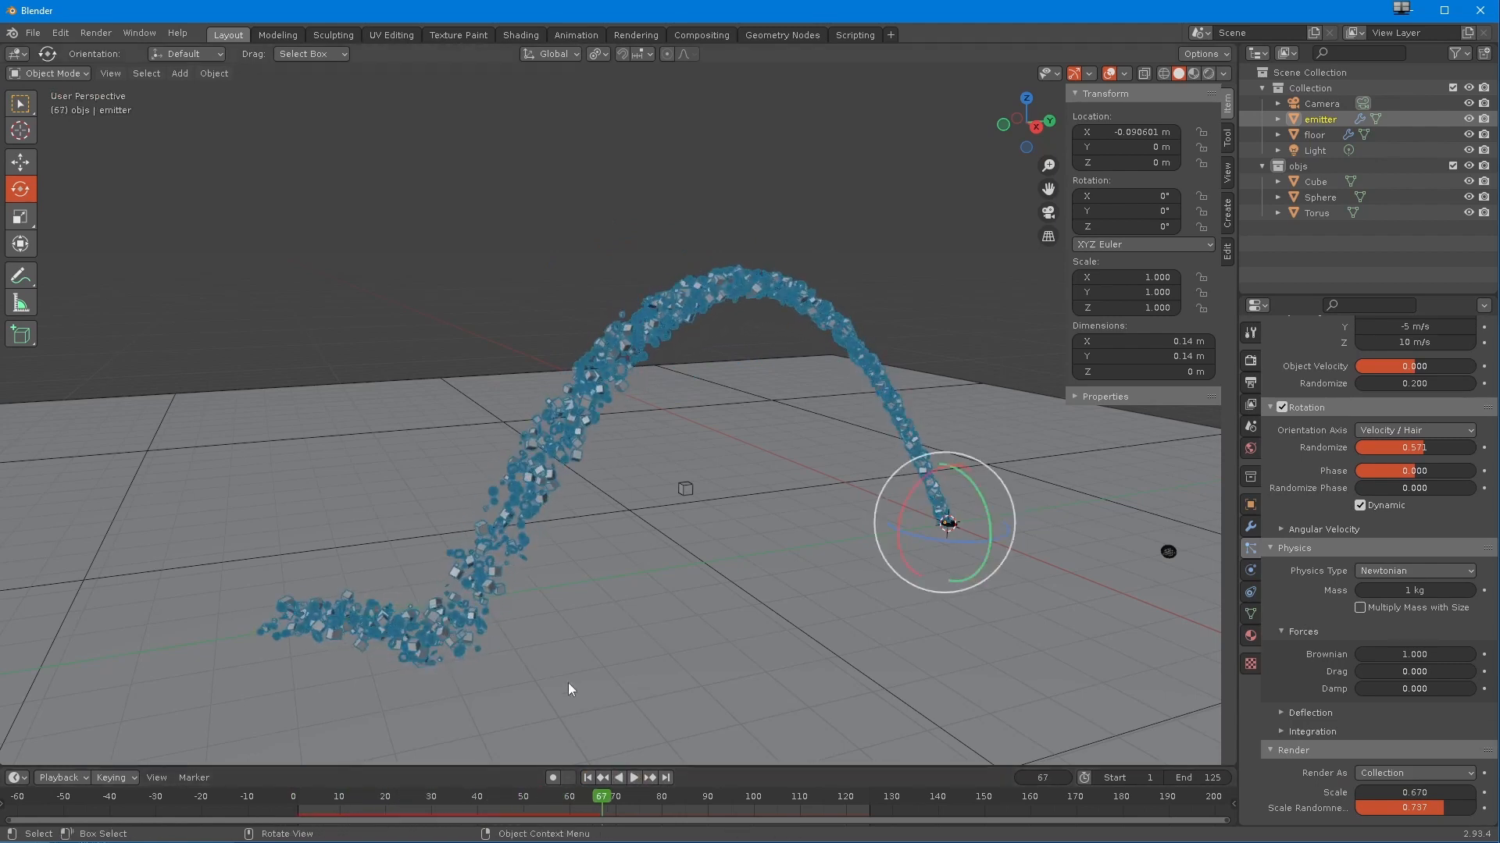
- Add a Turbulence force field at the world origin and relocate it from the objs collection to Collection
left_click(178, 74)
mouse_move(201, 373)
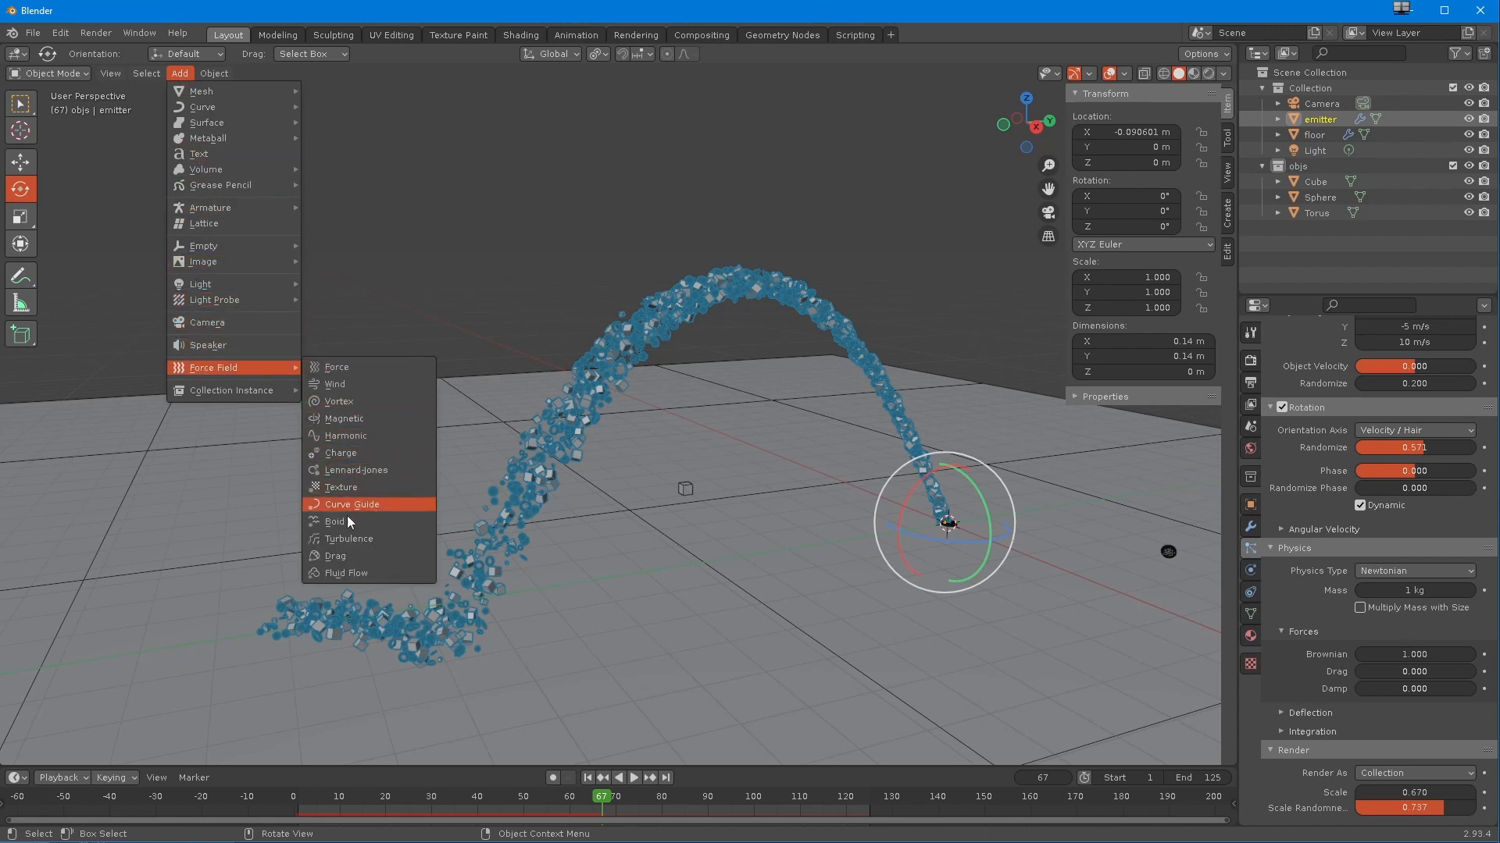
left_click(349, 539)
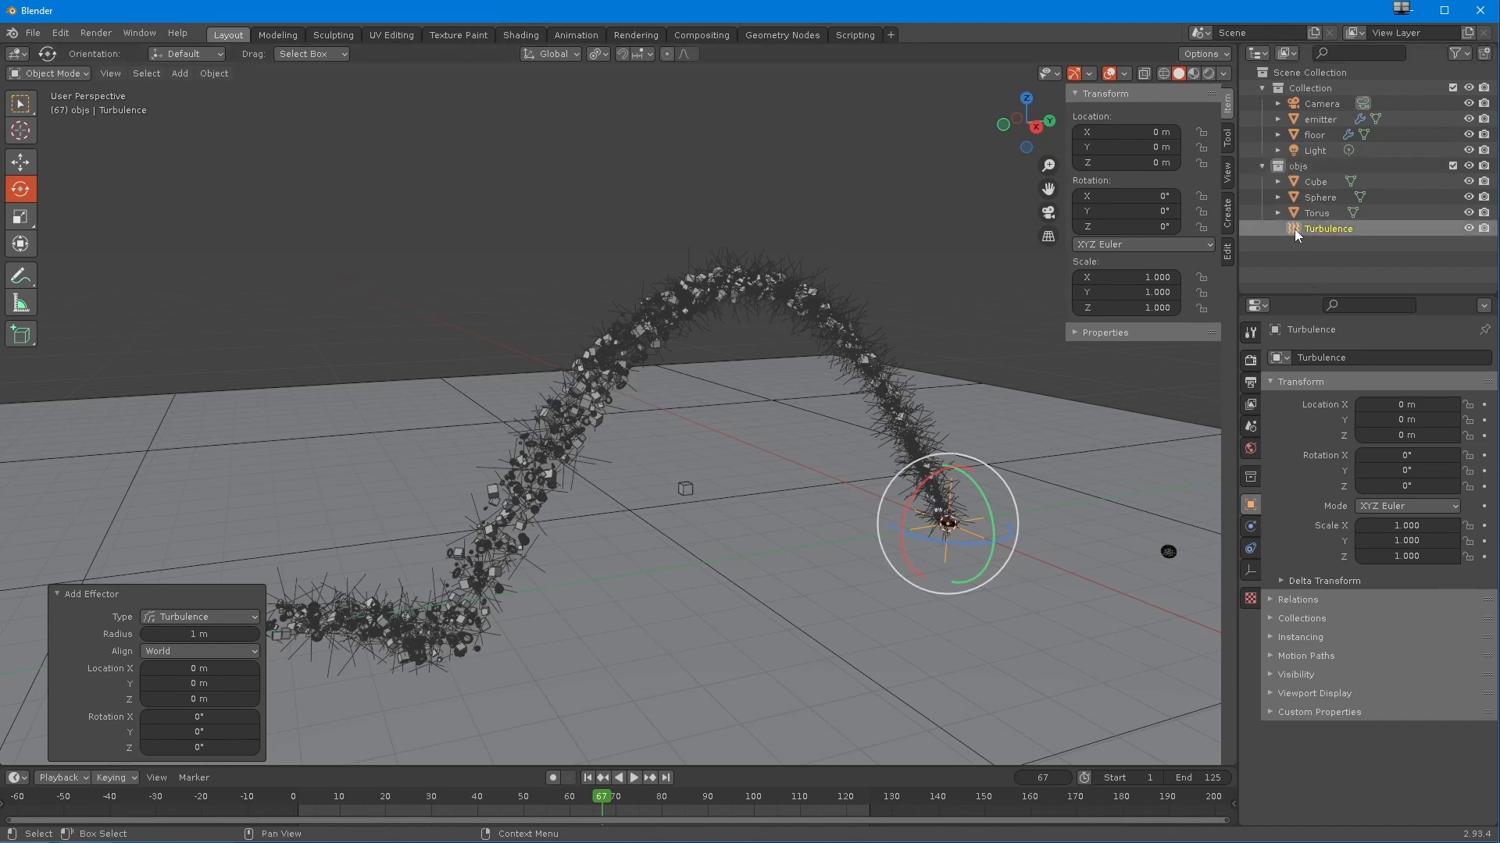
left_click_drag(1290, 230, 1328, 108)
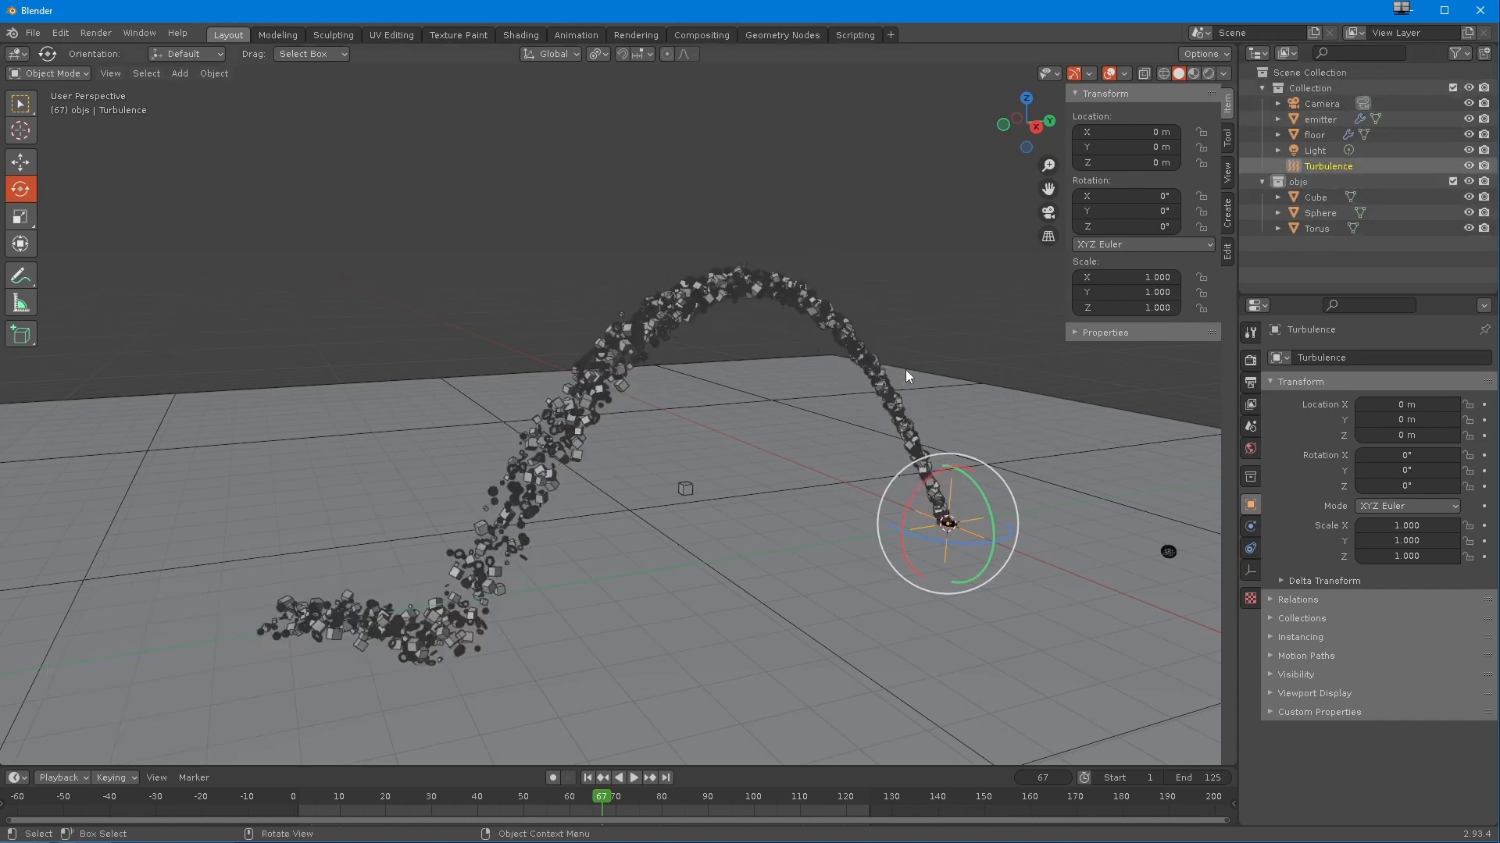
- Add an ico sphere mesh with 2 subdivisions and a 1 m radius at the world origin
left_click(179, 73)
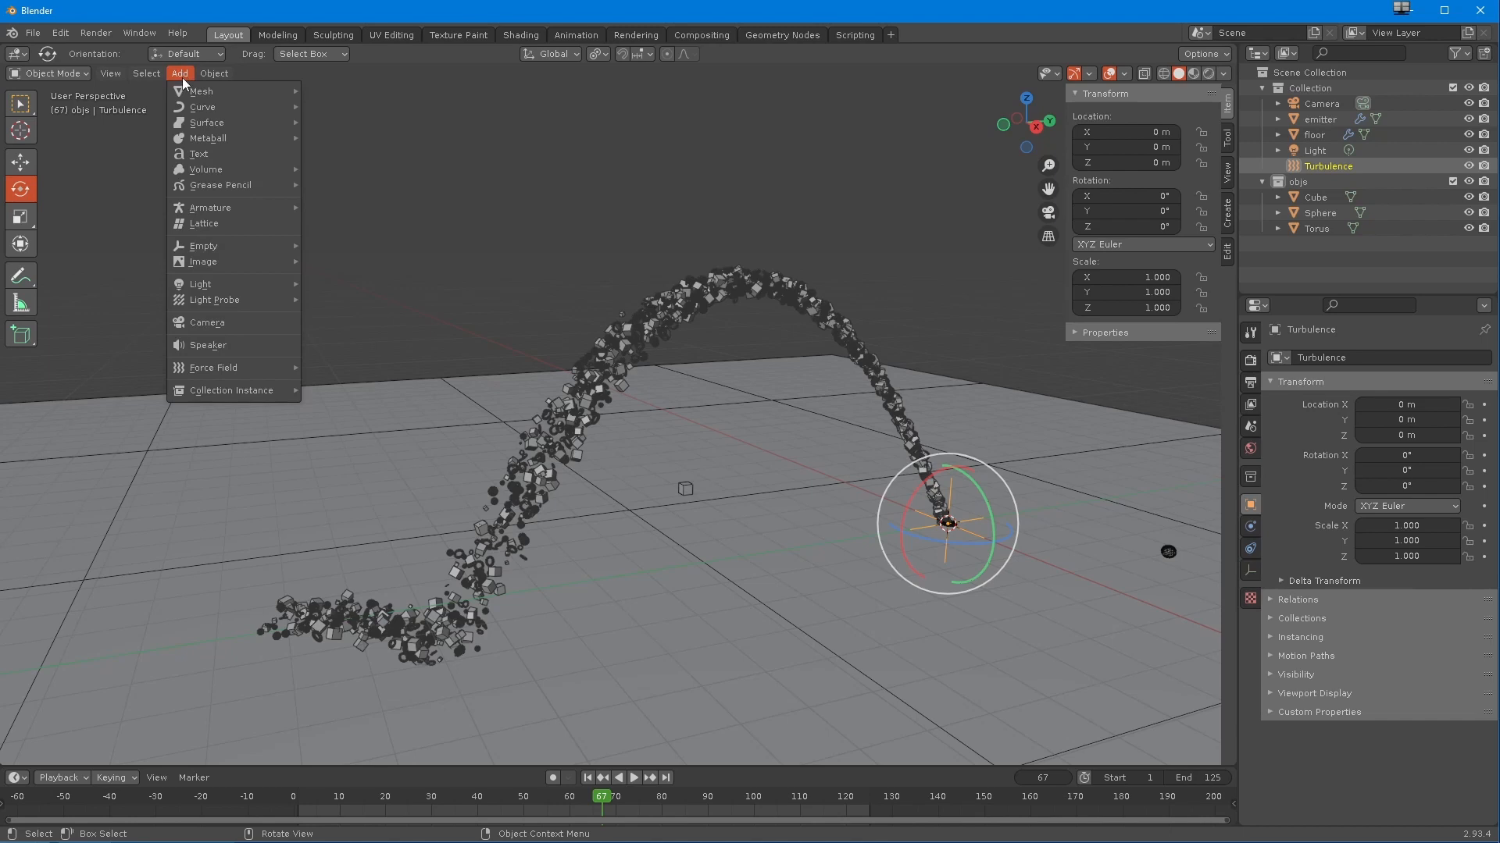
mouse_move(220, 96)
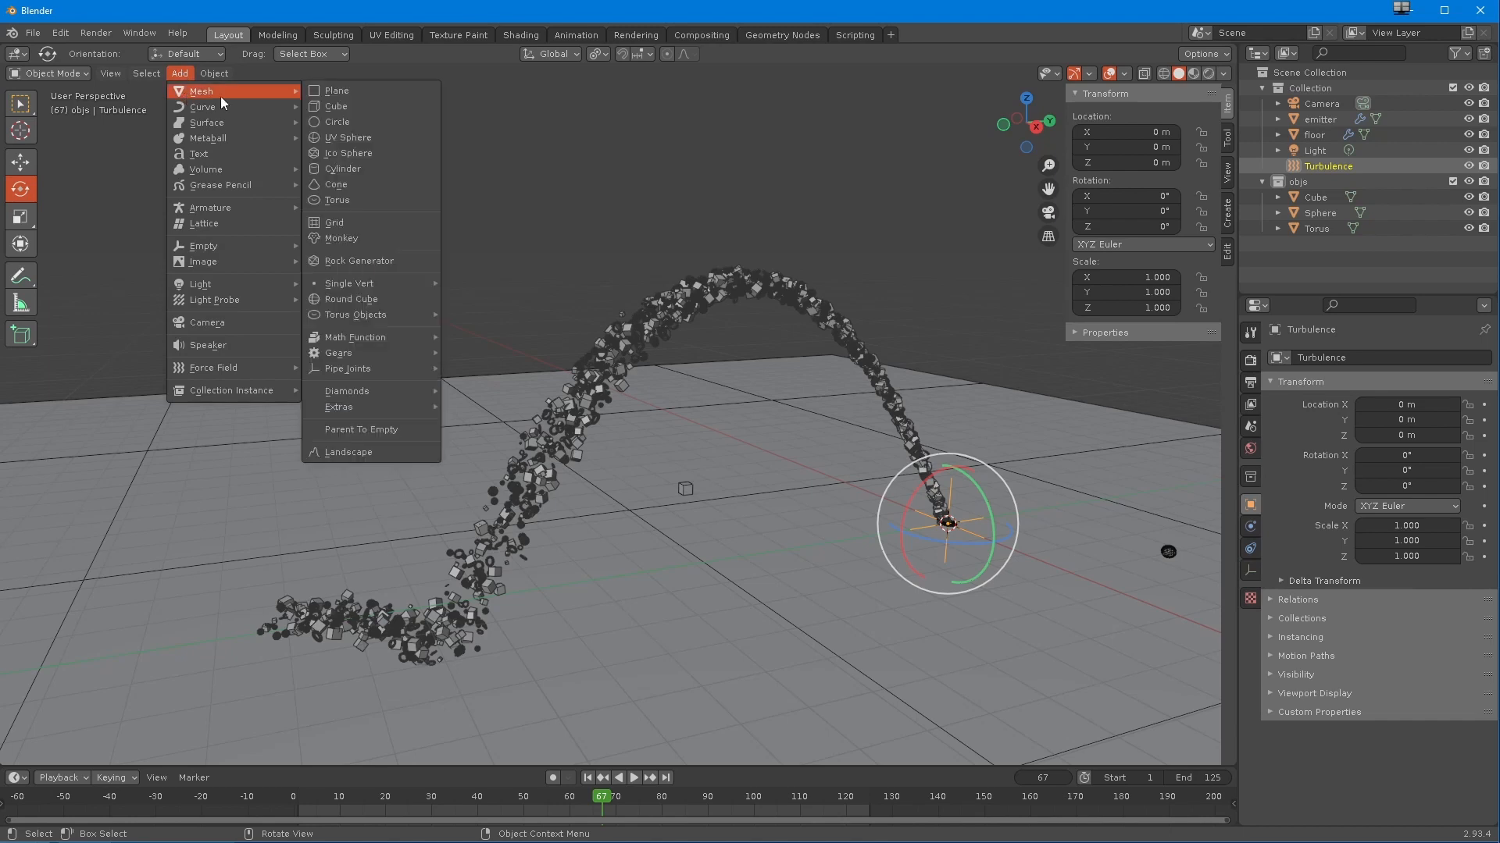
left_click(337, 154)
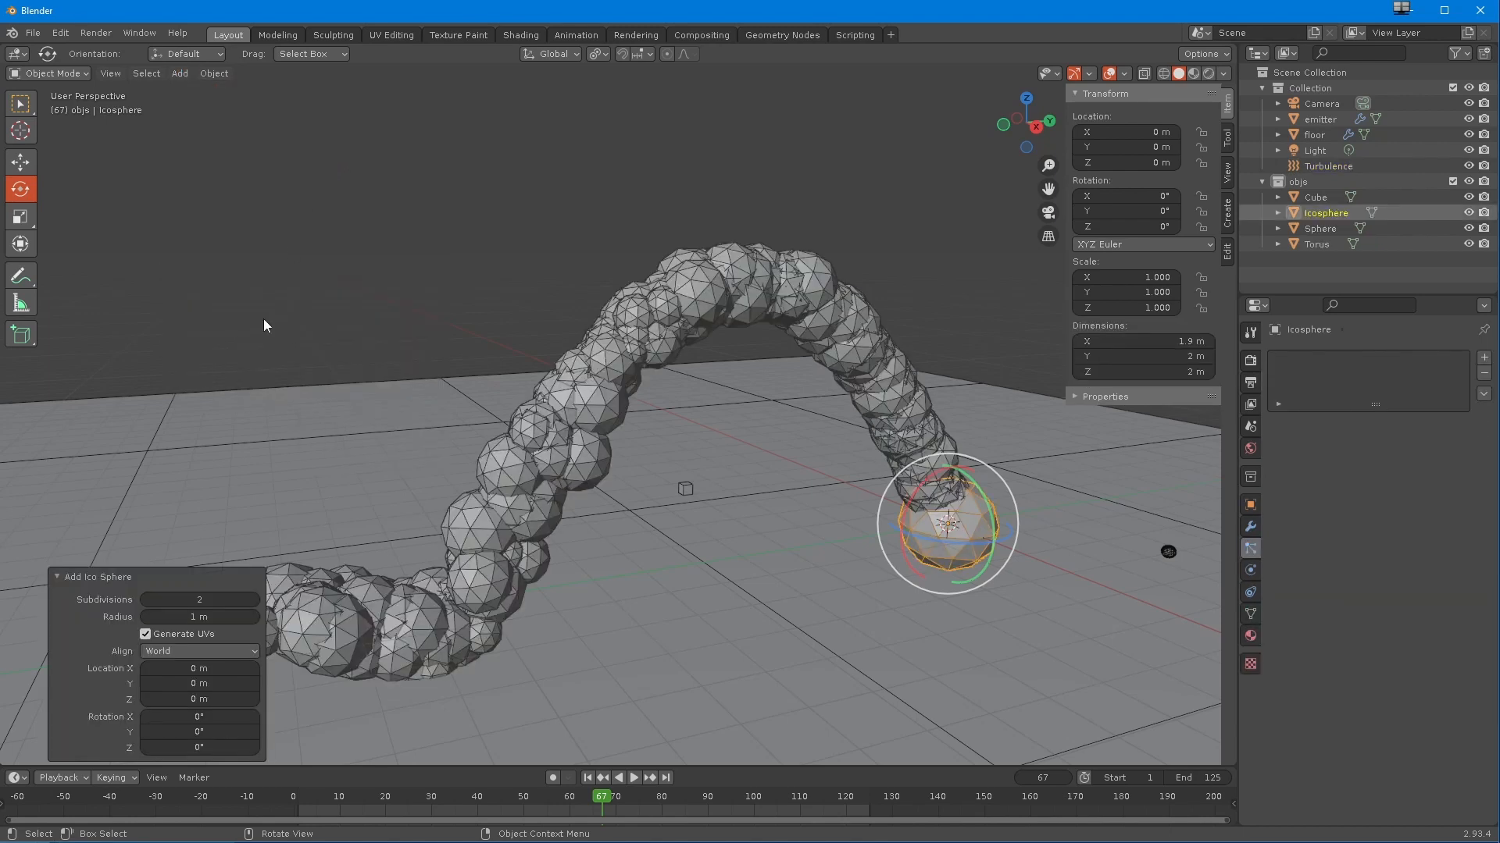
- Reduce the new ico sphere to 1 subdivision and set its radius to 0.24 m
left_click_drag(163, 600, 148, 599)
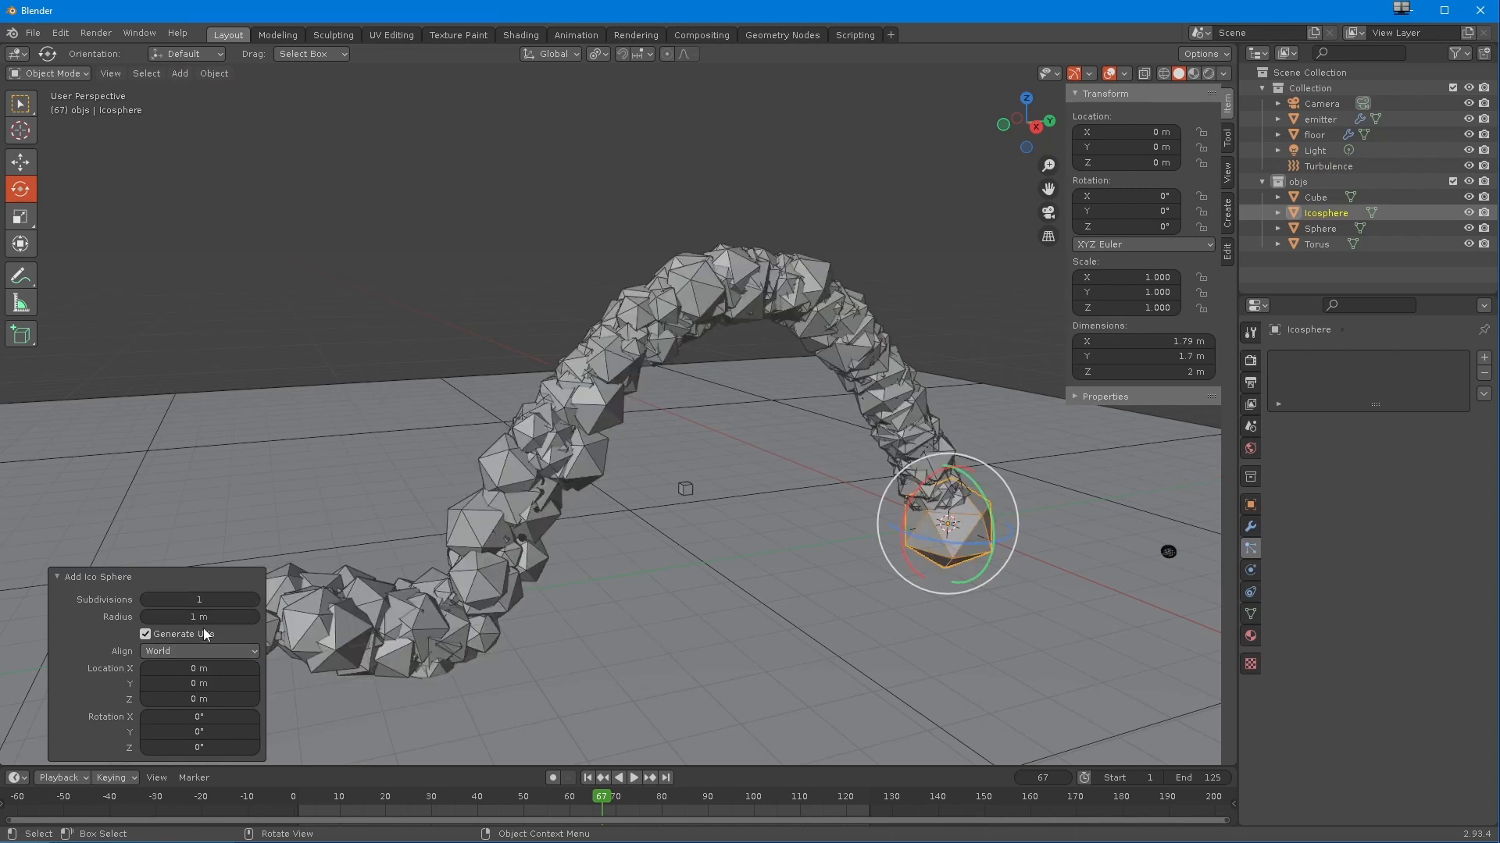
left_click_drag(203, 618, 139, 617)
middle_click_drag(297, 676, 509, 467)
scroll(403, 565, "up", 7)
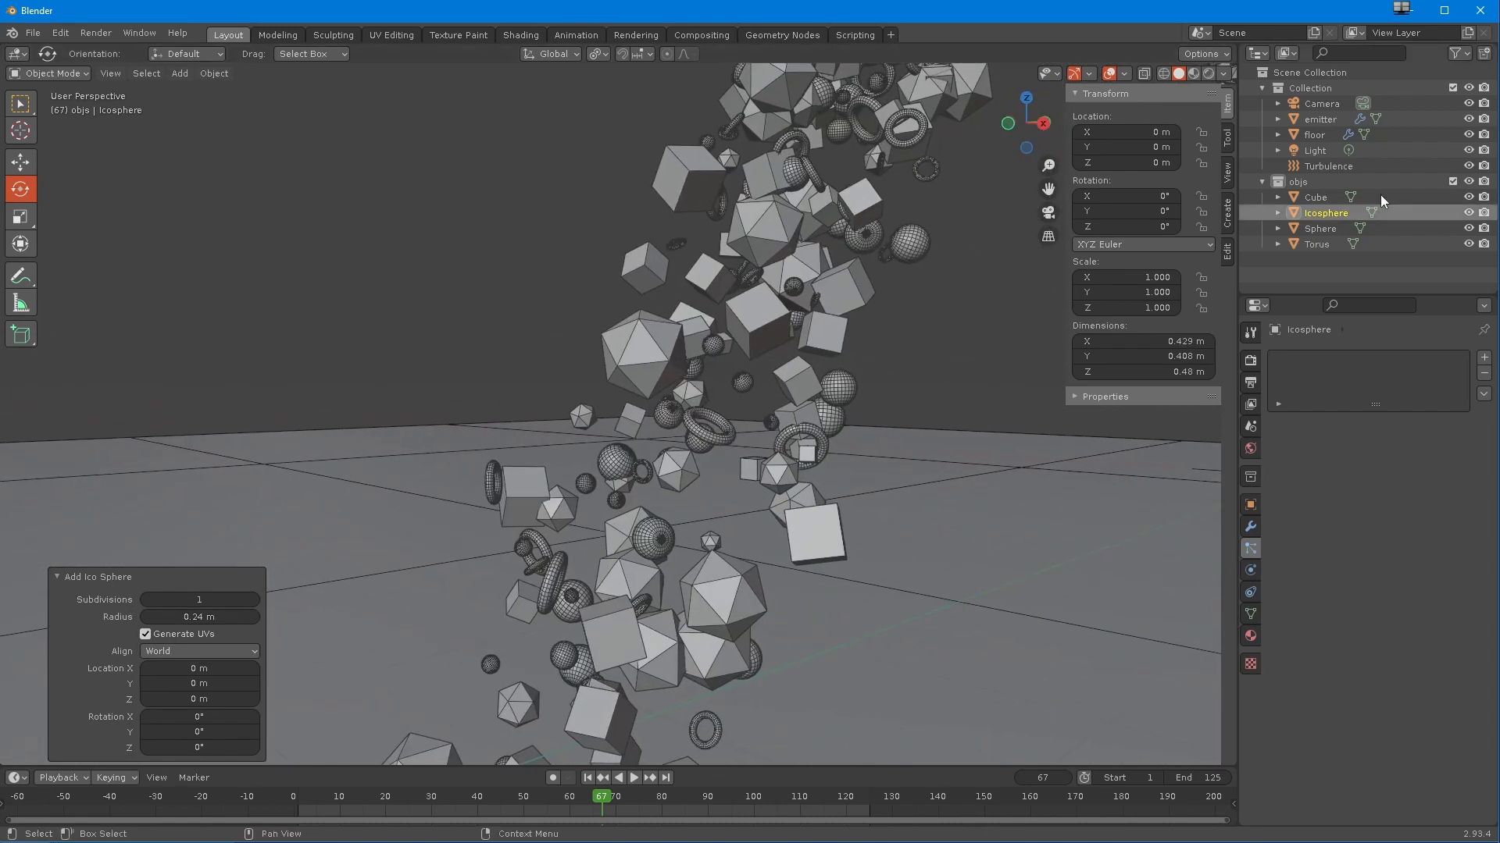
middle_click_drag(640, 510, 571, 517)
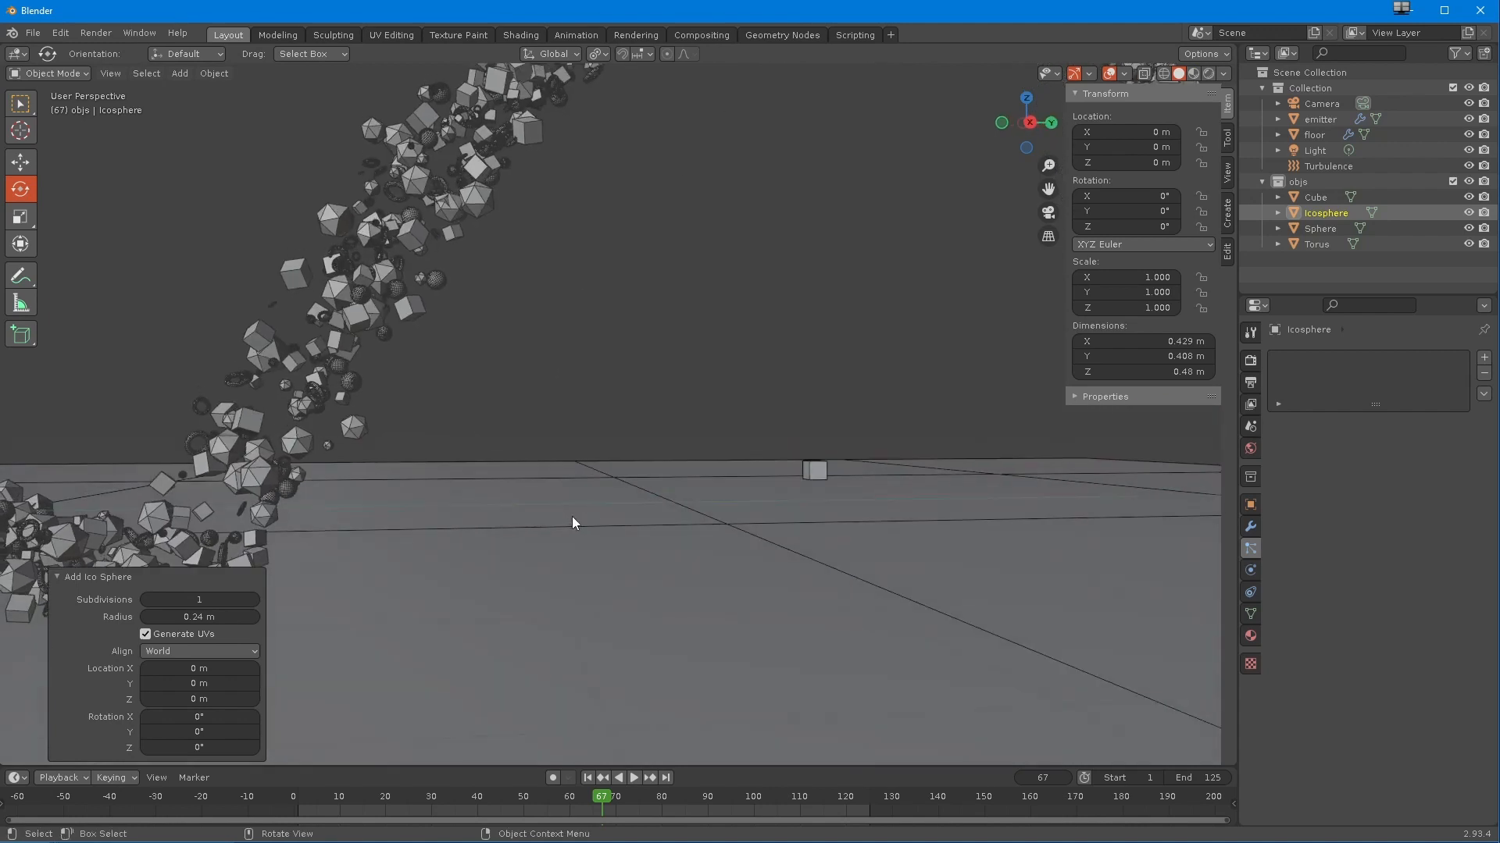
scroll(571, 517, "down", 2)
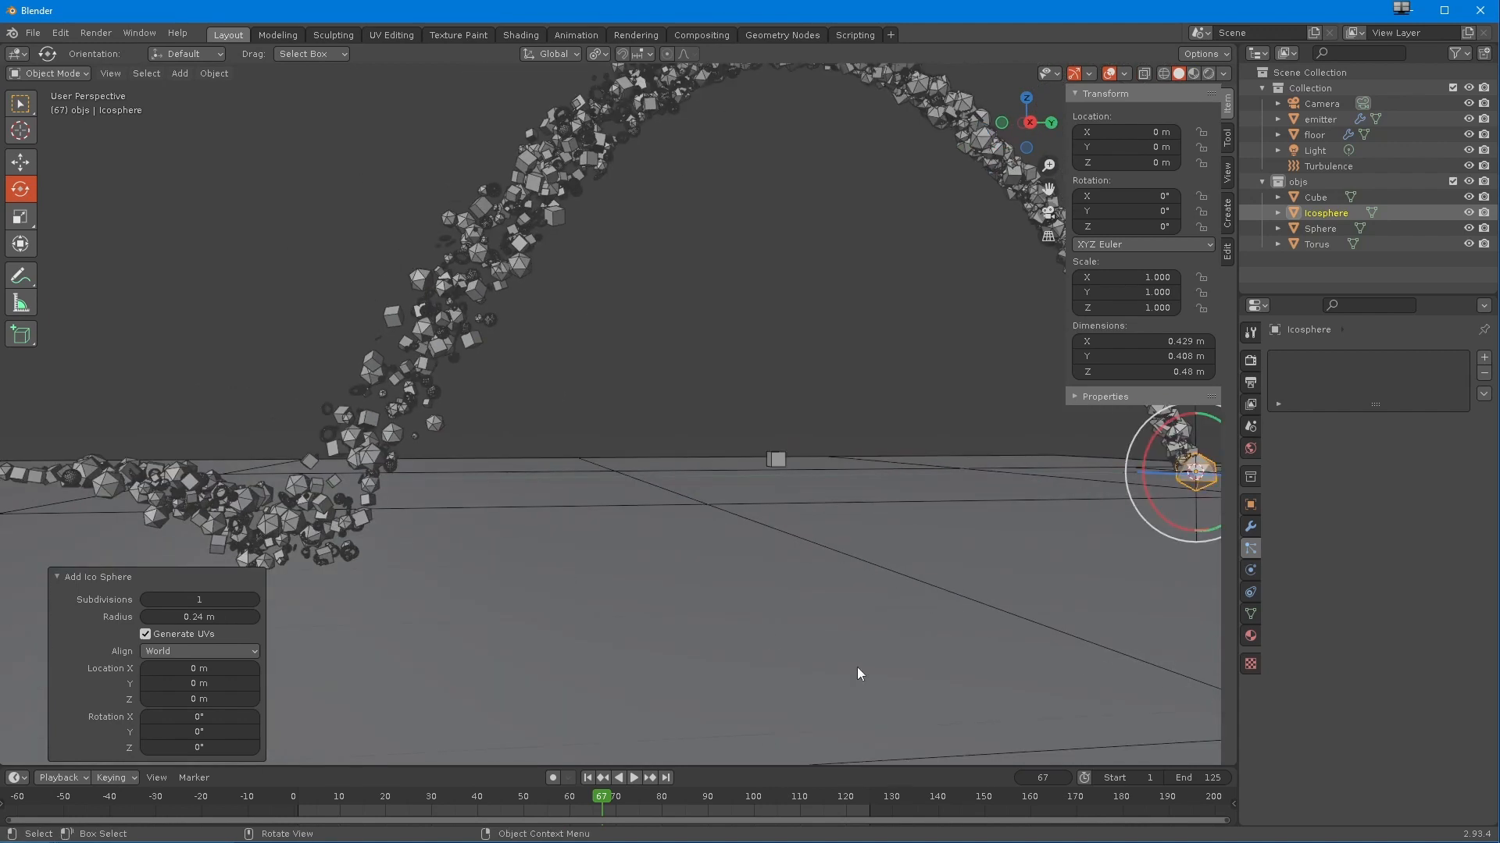
- Replay the animation from the first frame to examine the stream with the ico spheres, and stop it at frame 96
left_click(592, 778)
left_click(633, 777)
middle_click_drag(569, 673, 641, 636)
left_click(626, 778)
middle_click_drag(547, 734, 761, 498)
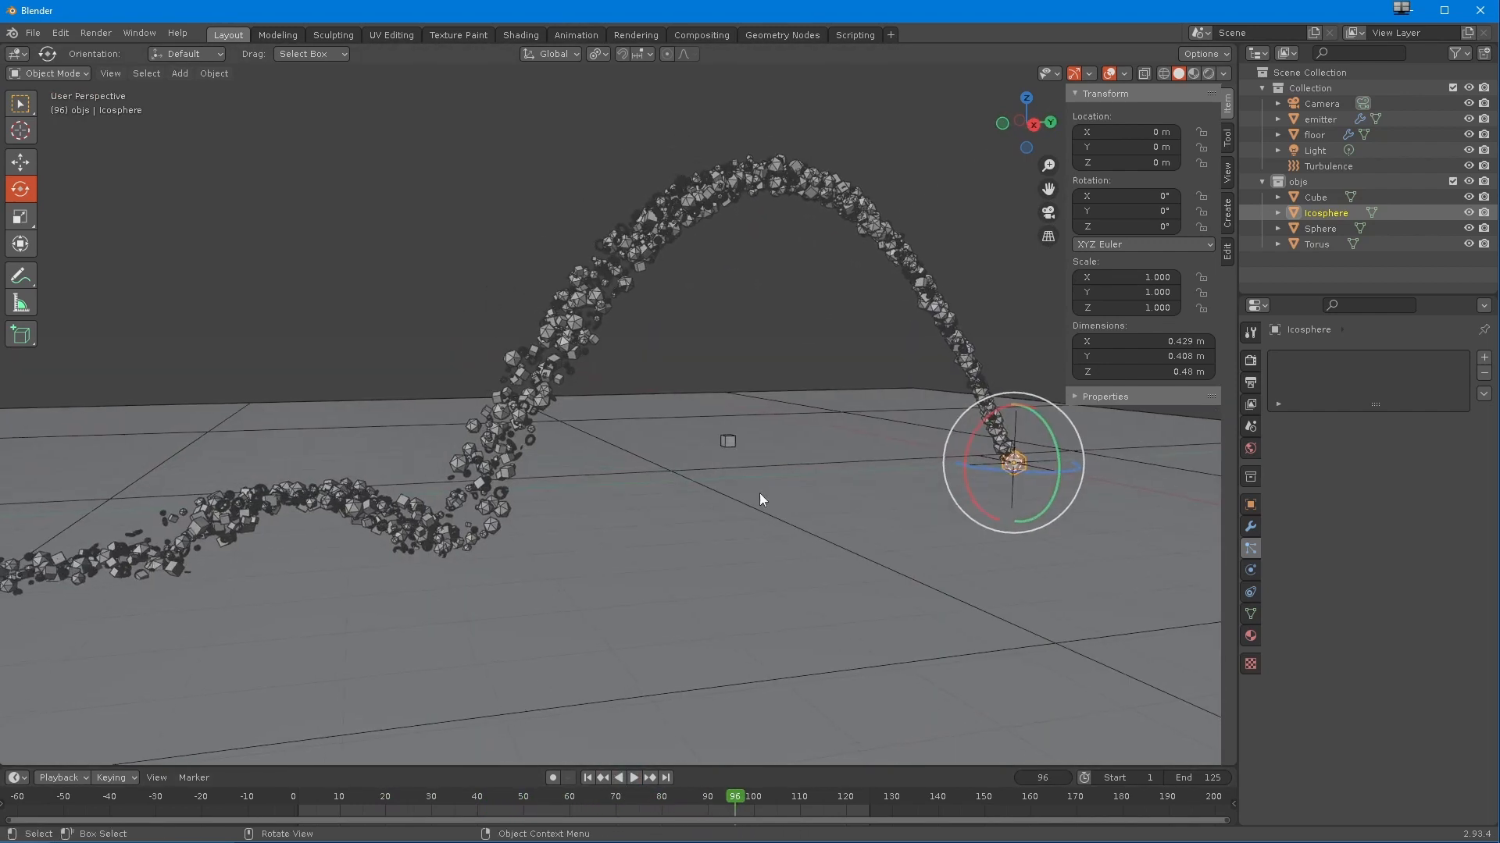
- Set the Turbulence force field's strength to 100 in its physics settings, keeping its shape as Point
left_click(1319, 167)
middle_click_drag(527, 487, 935, 419)
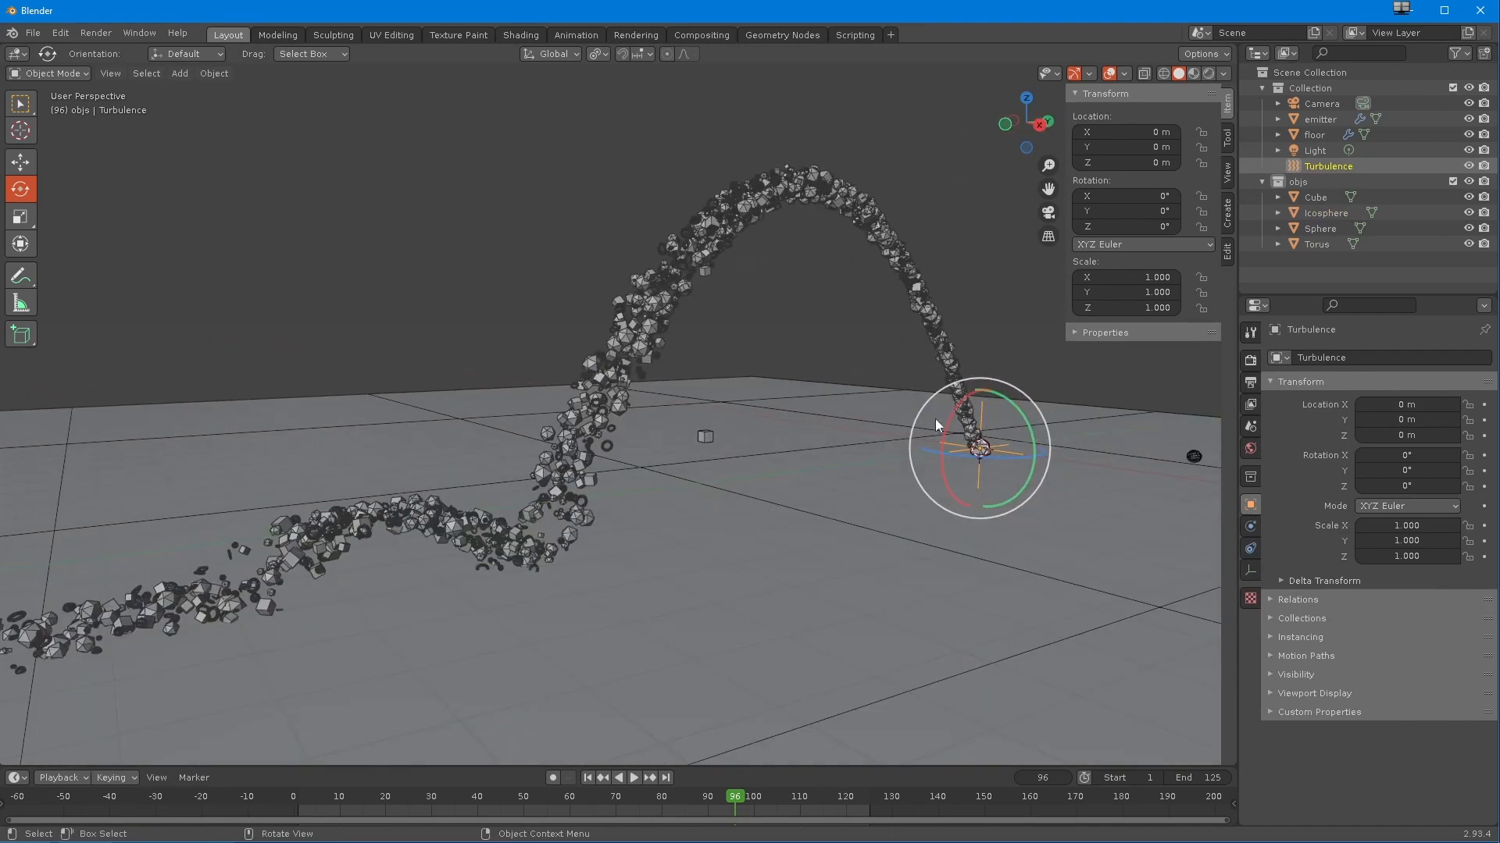
left_click(1249, 571)
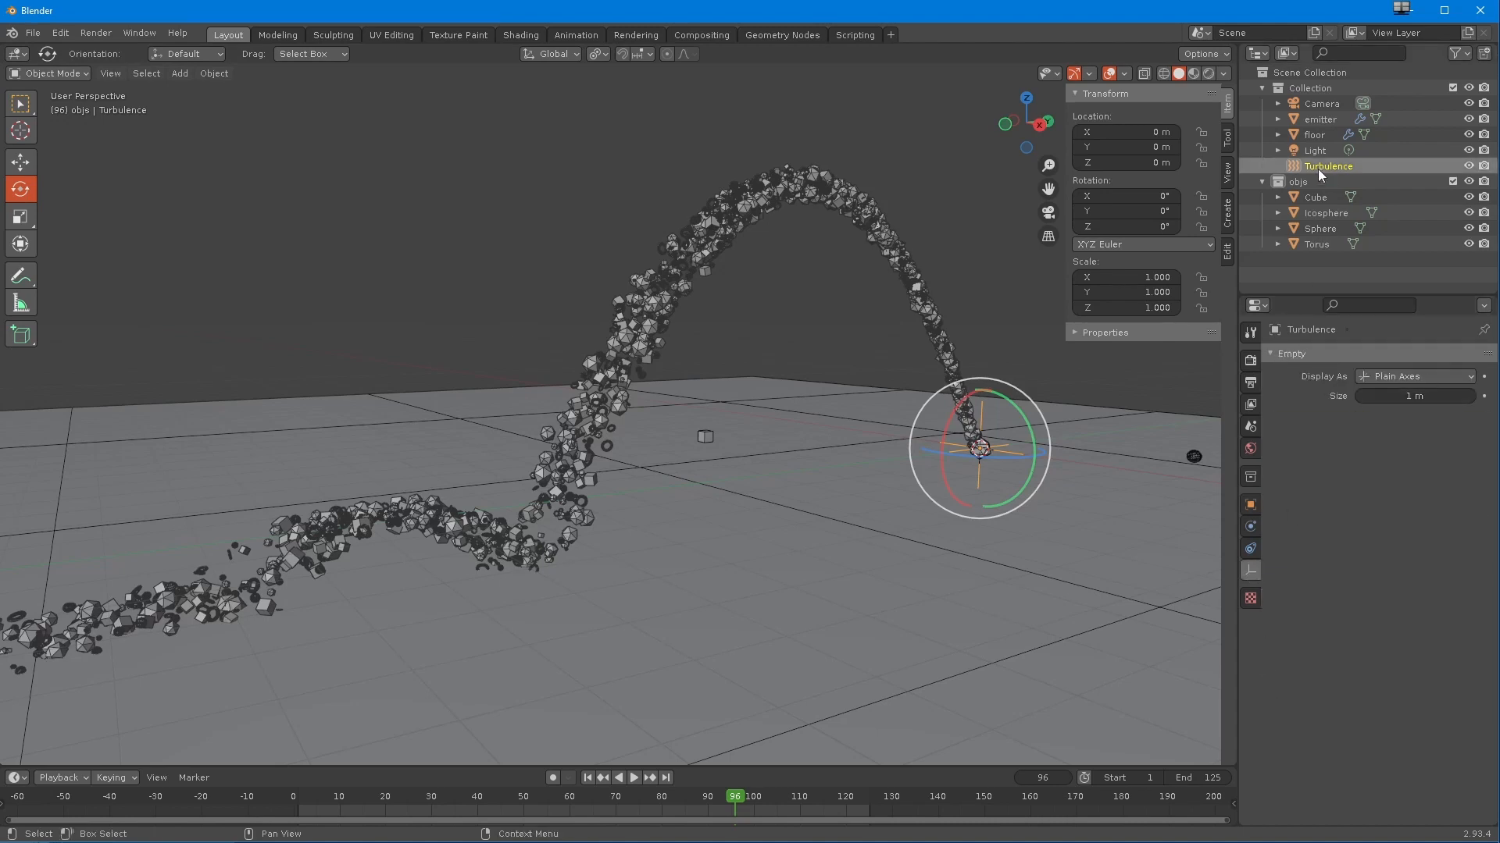
left_click(1250, 526)
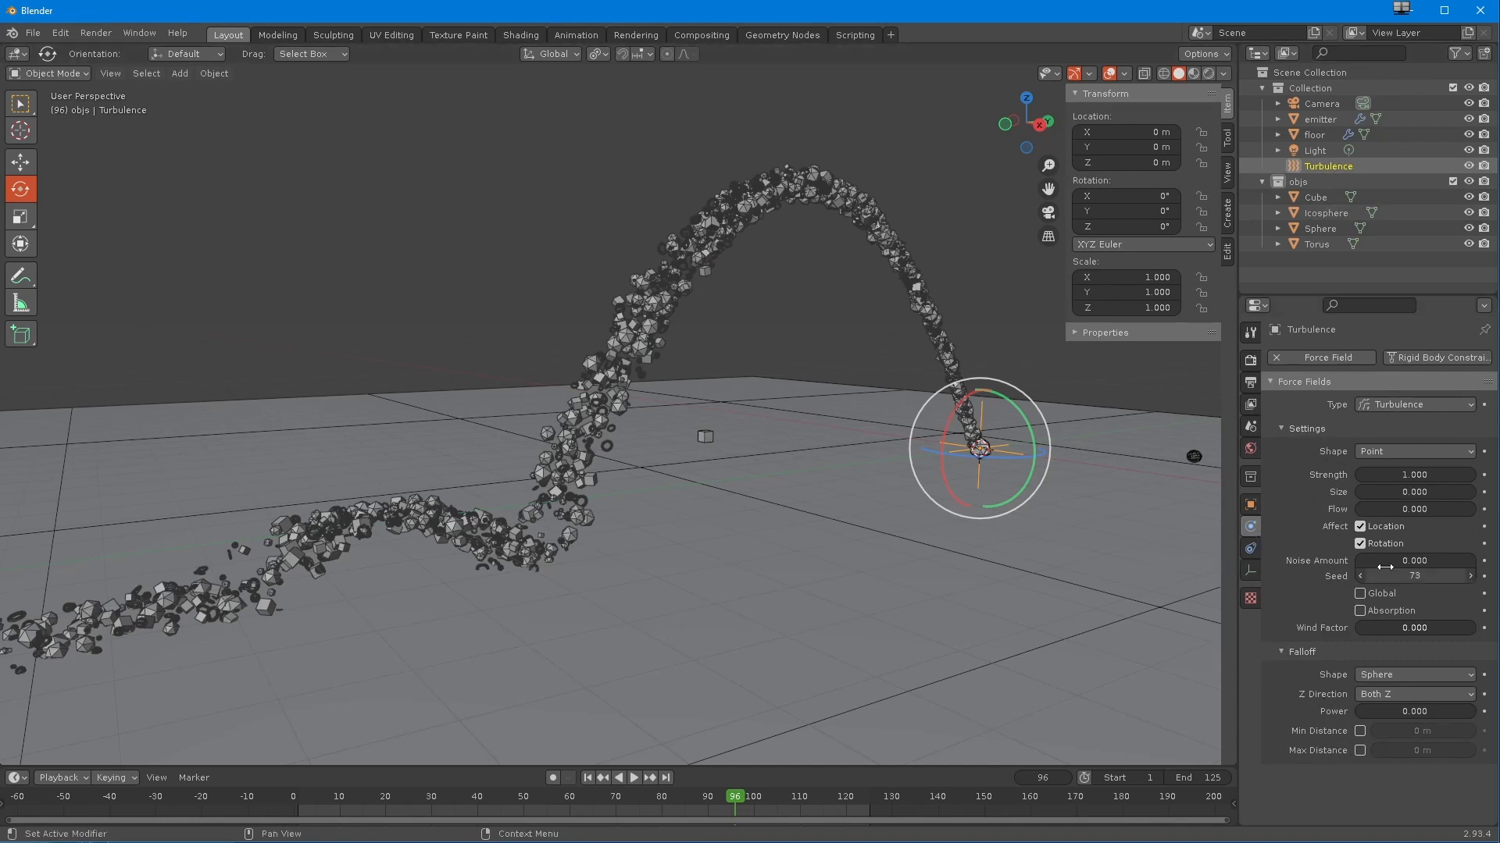
left_click(1373, 453)
left_click(1372, 505)
left_click(1379, 449)
left_click(1374, 470)
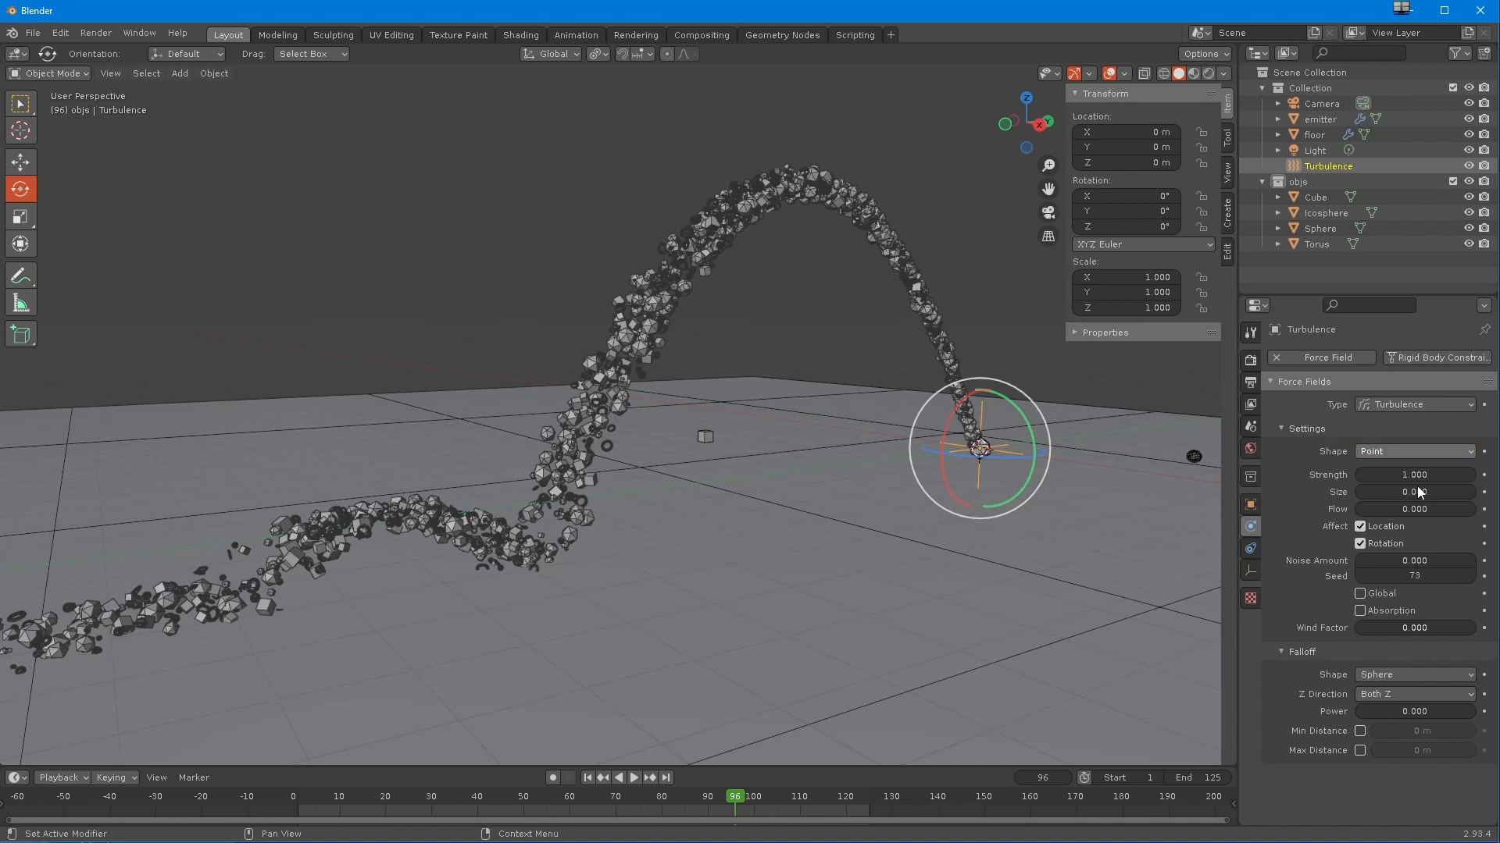
left_click(1397, 476)
type("1.0")
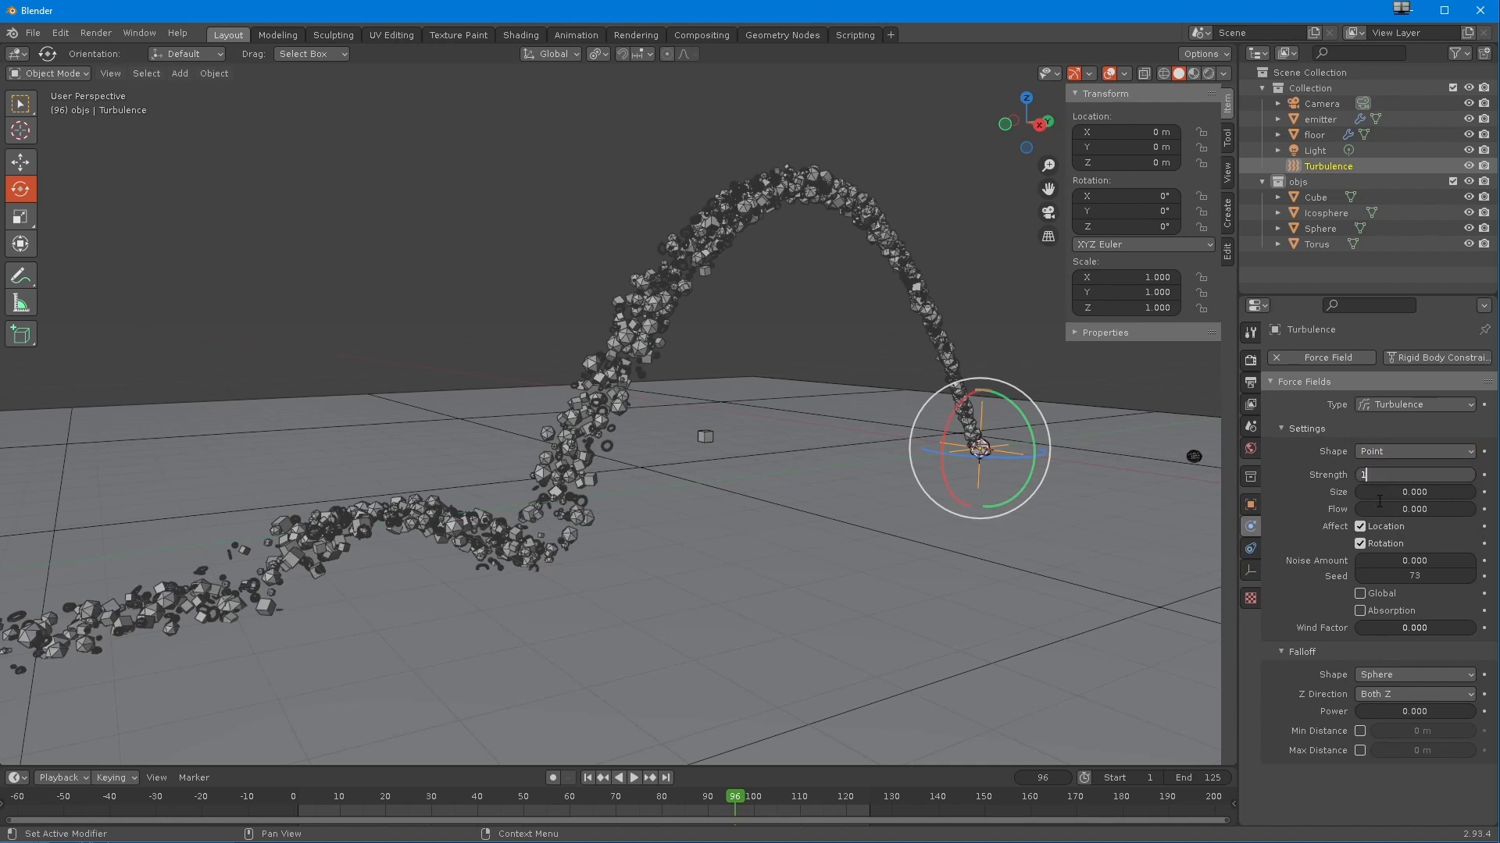
- Replay the animation from the first frame to examine how the strong turbulence scatters the particles, and stop it at frame 17
left_click(588, 779)
left_click(633, 779)
left_click(634, 778)
middle_click_drag(668, 606, 503, 640)
left_click(592, 776)
left_click(633, 778)
middle_click_drag(602, 671, 443, 673)
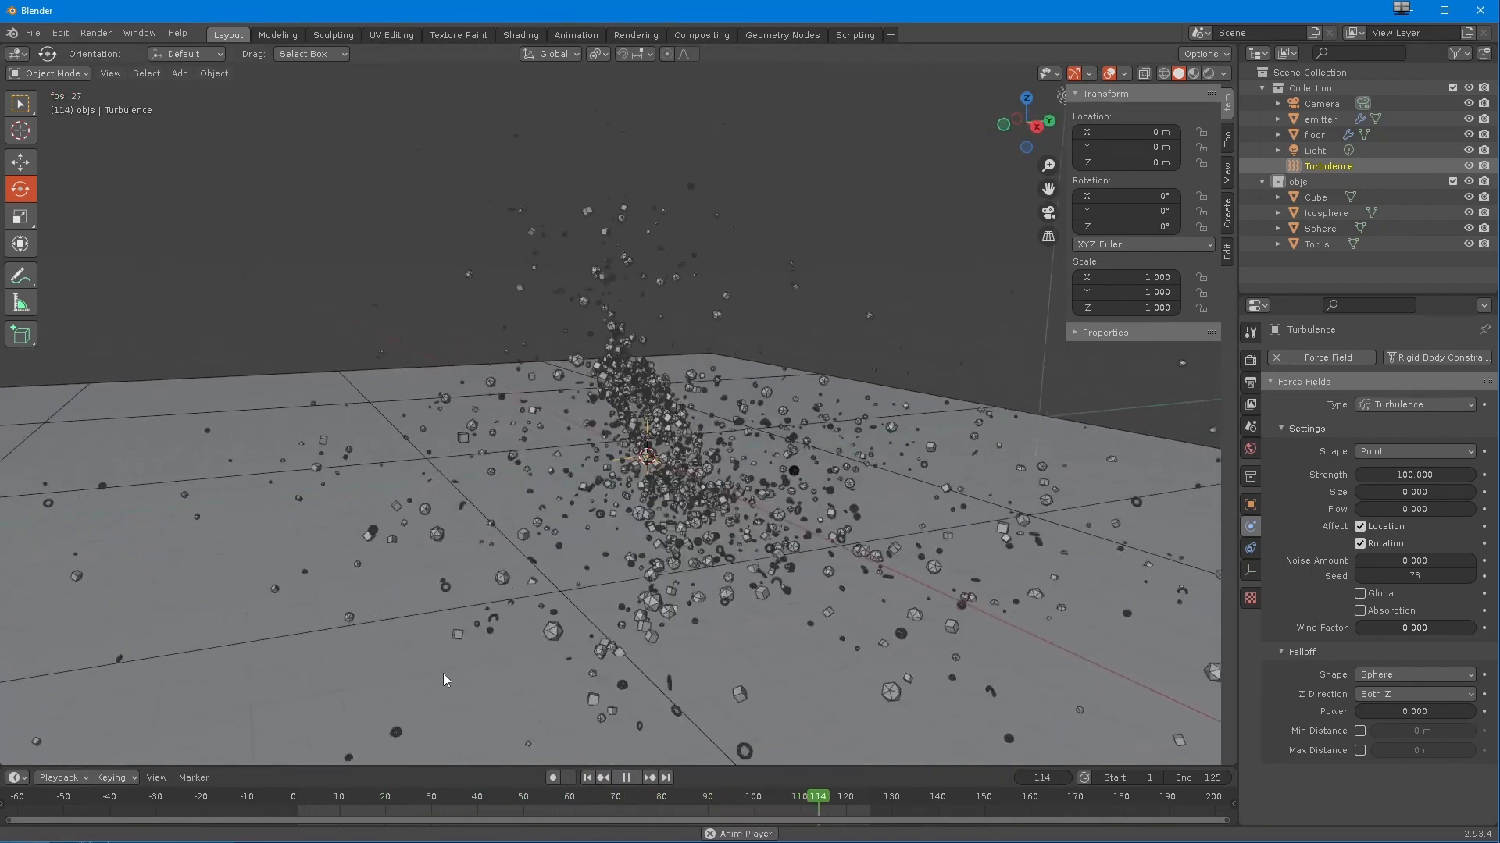
left_click(625, 778)
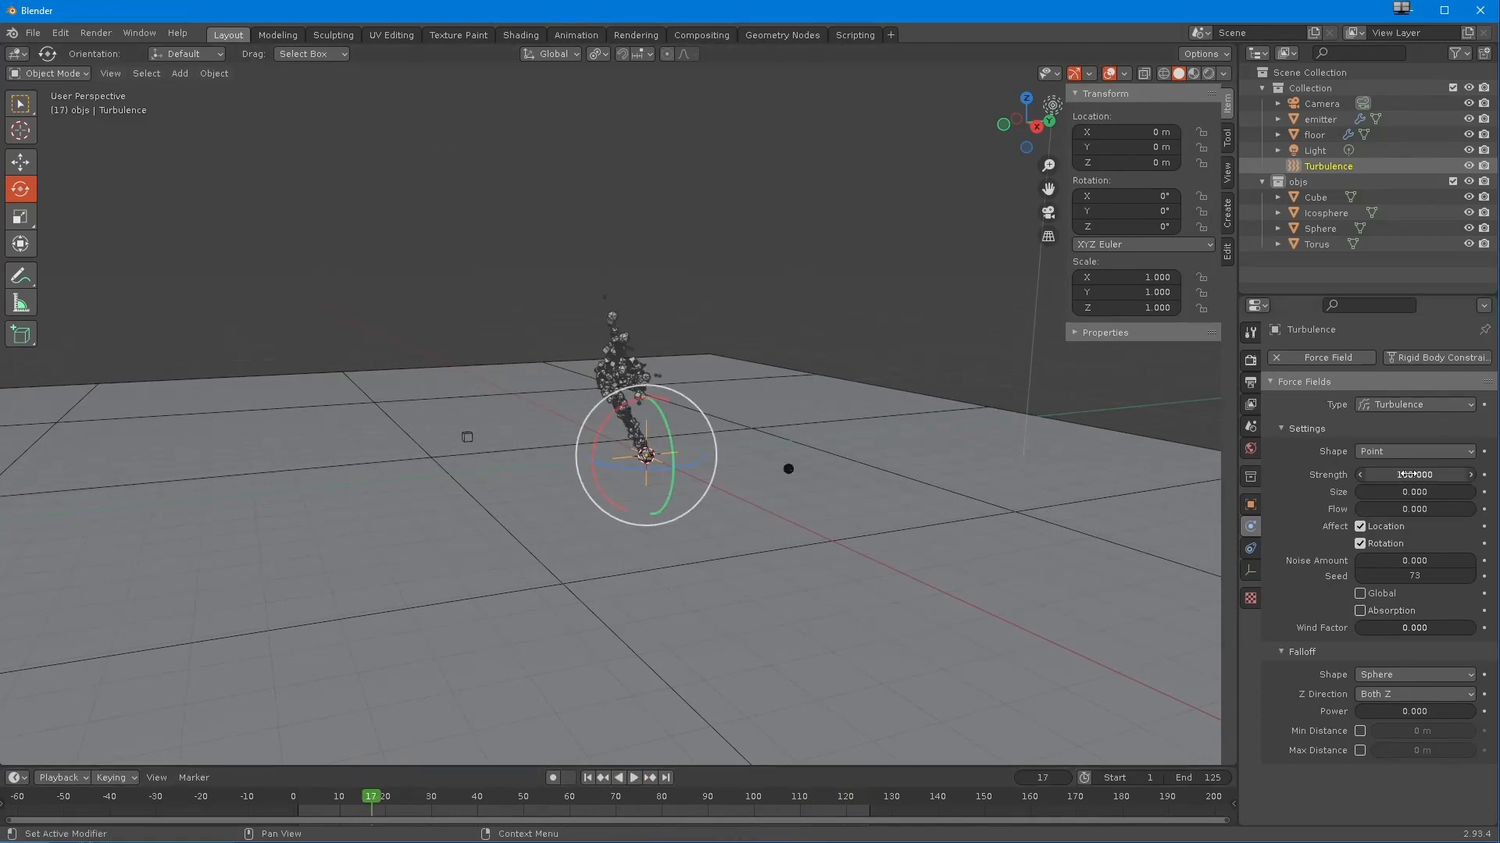
- Set the Turbulence field's strength to 50 and its size to 1
key("BackSpace")
key("BackSpace")
key("BackSpace")
key("BackSpace")
key("BackSpace")
type("50")
key("Return")
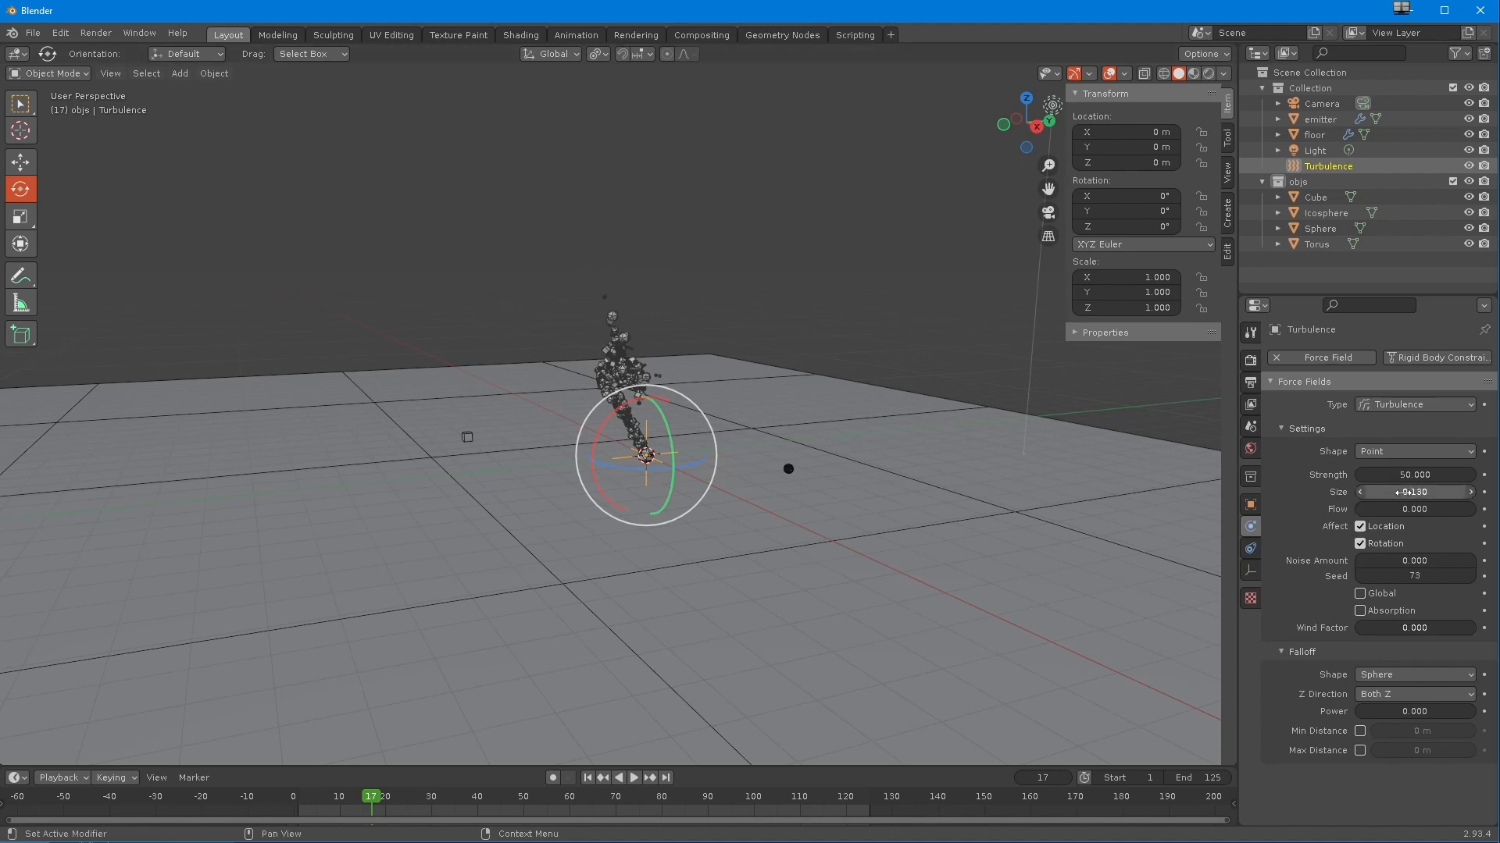
key("Return")
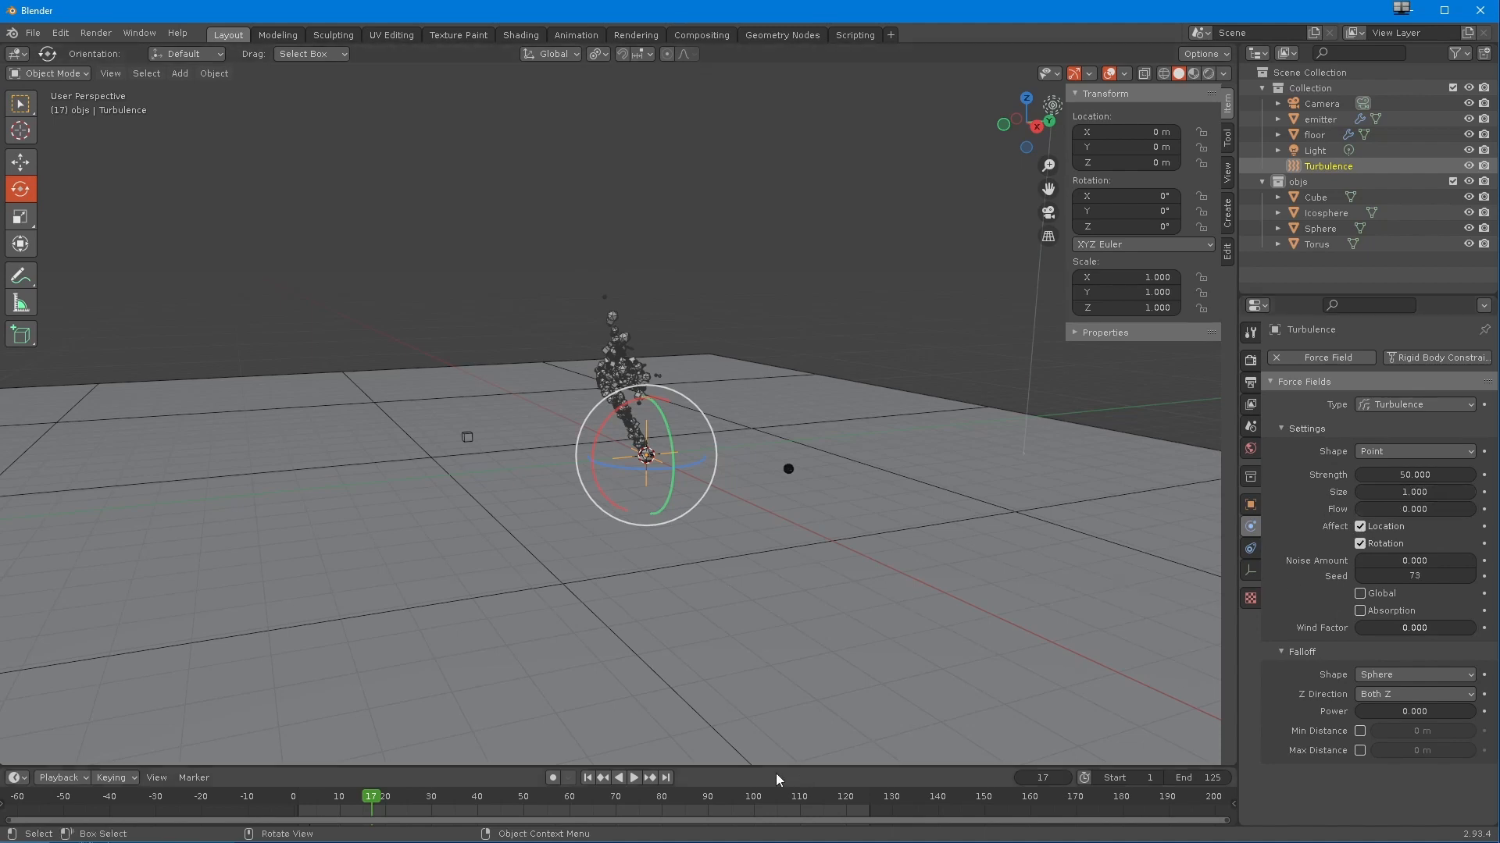
- Play the animation from the first frame to examine the weaker turbulence with its new size
left_click(588, 778)
left_click(635, 778)
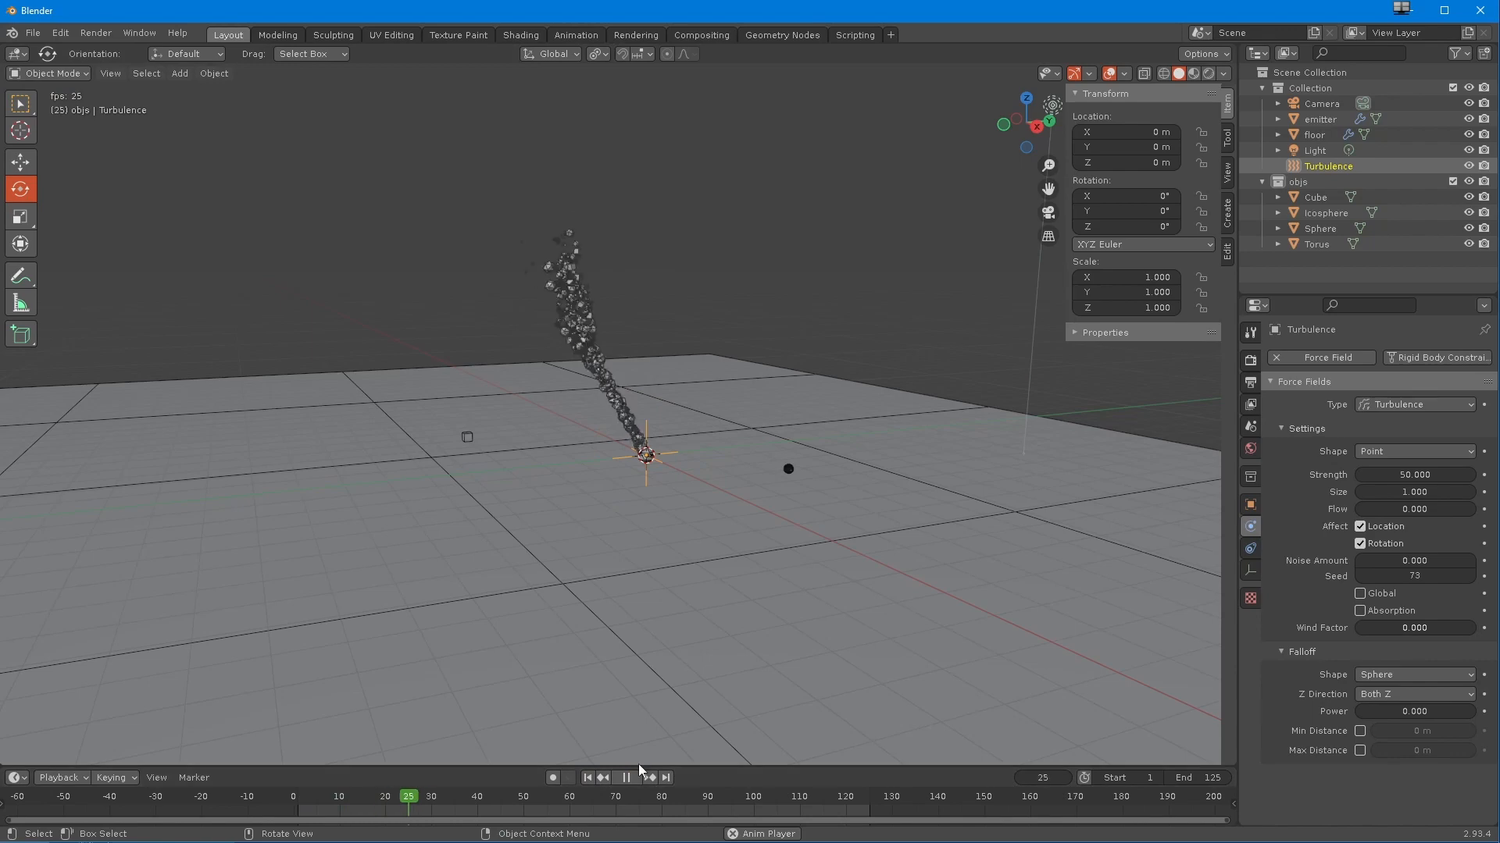
middle_click_drag(632, 761, 533, 663)
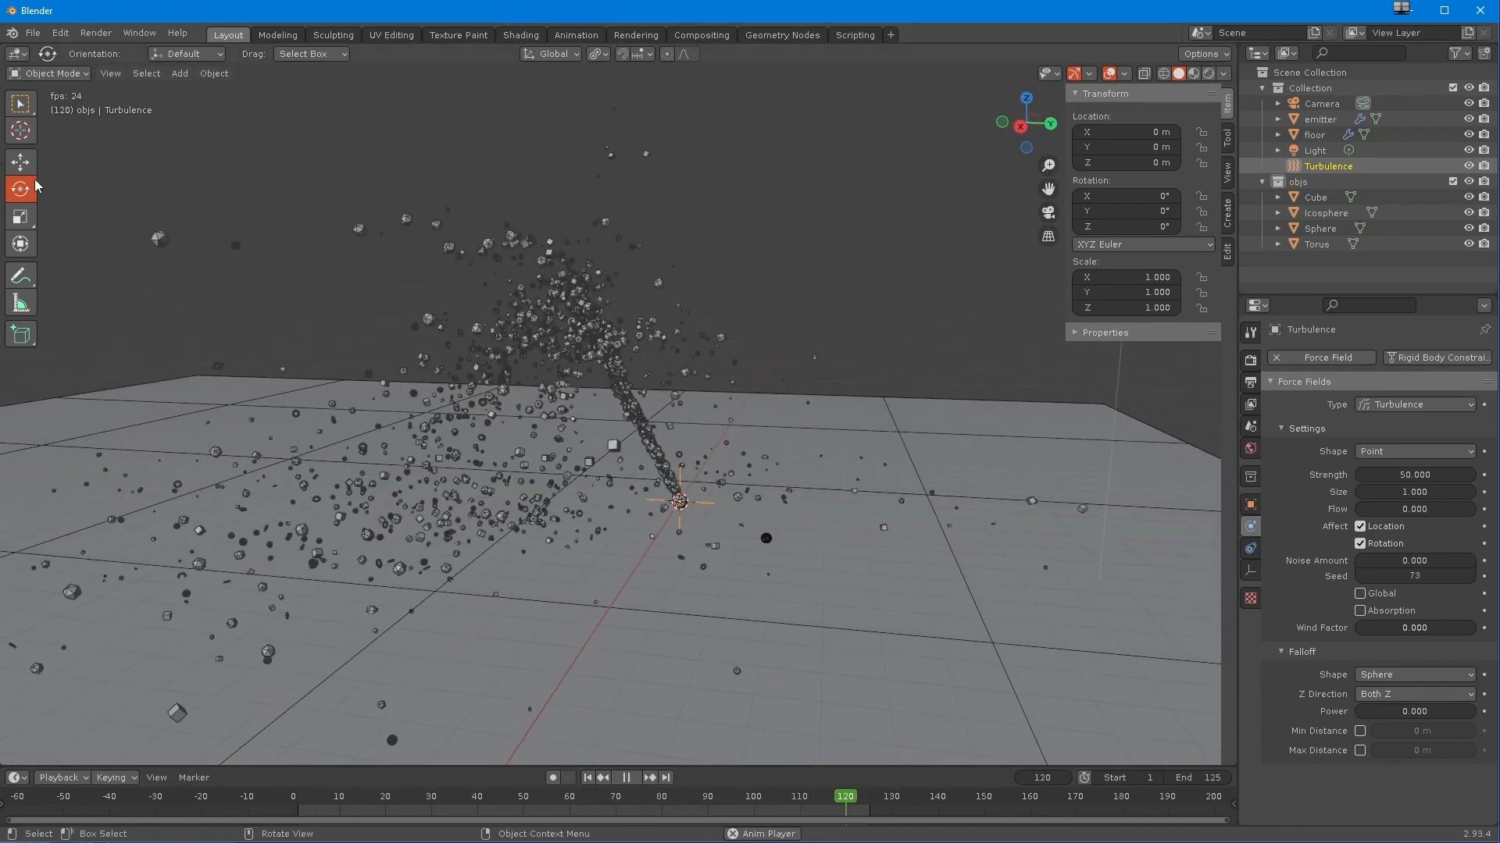
- Stop playback and move the Turbulence field straight up to about 5.57 m on Z
left_click(20, 161)
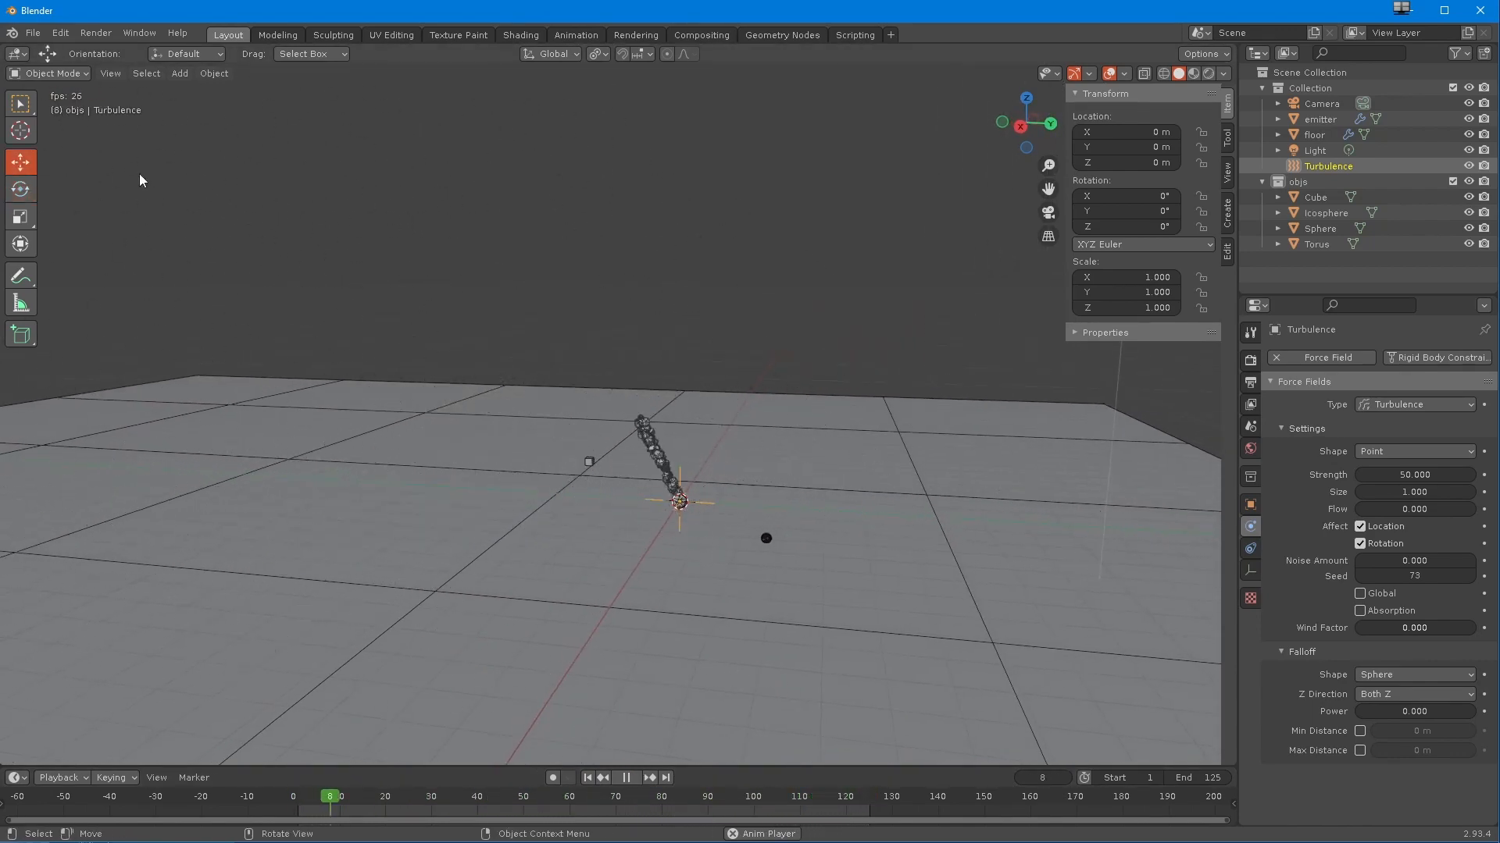
key("space")
left_click_drag(681, 447, 682, 249)
- Replay the animation from the first frame to examine the effect of the raised field, and stop it at frame 52
left_click(587, 778)
left_click(634, 778)
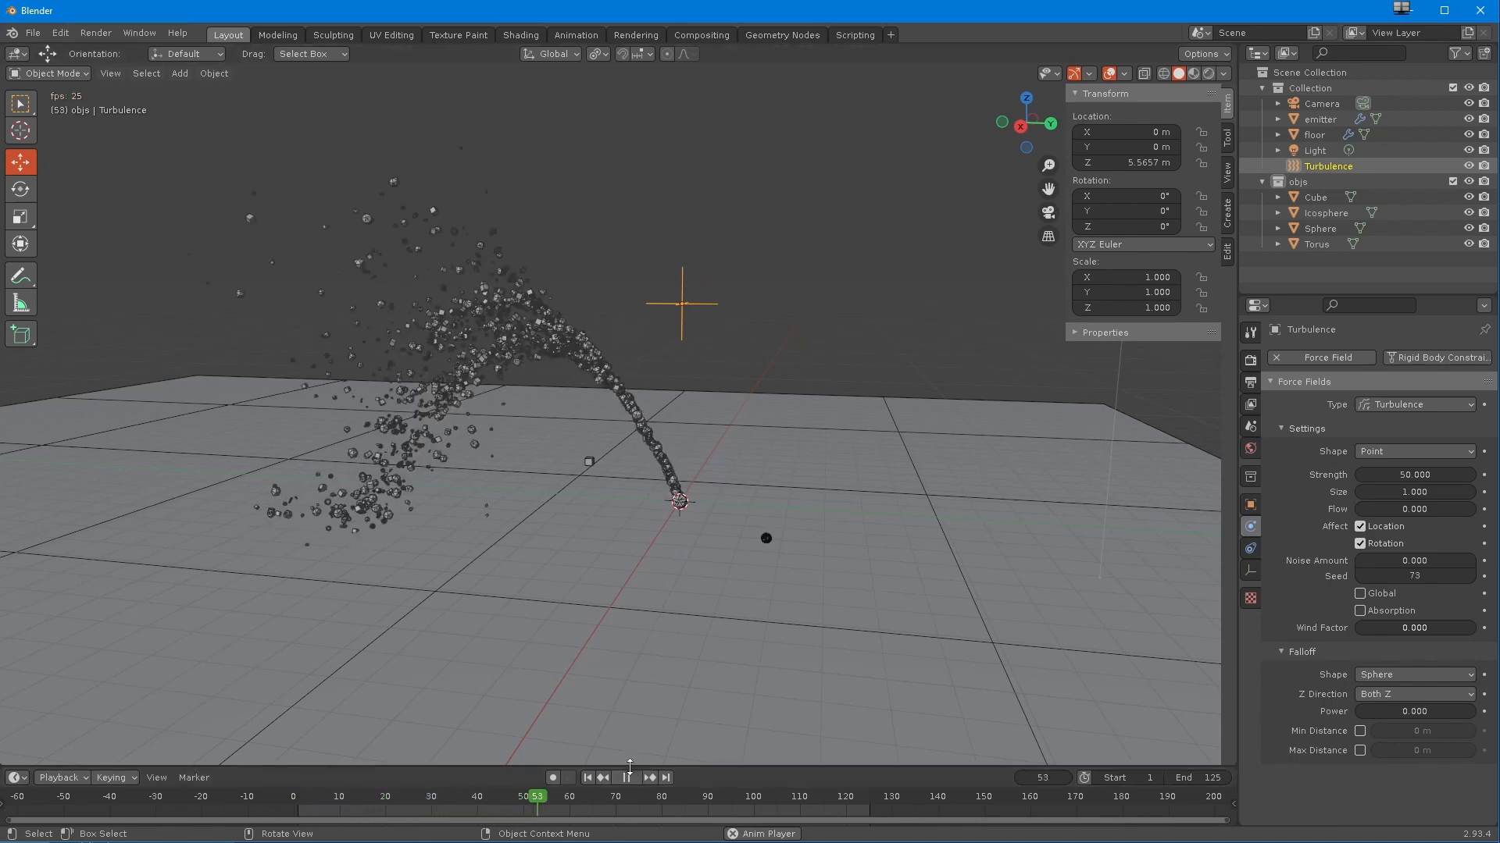
middle_click_drag(466, 623, 556, 646)
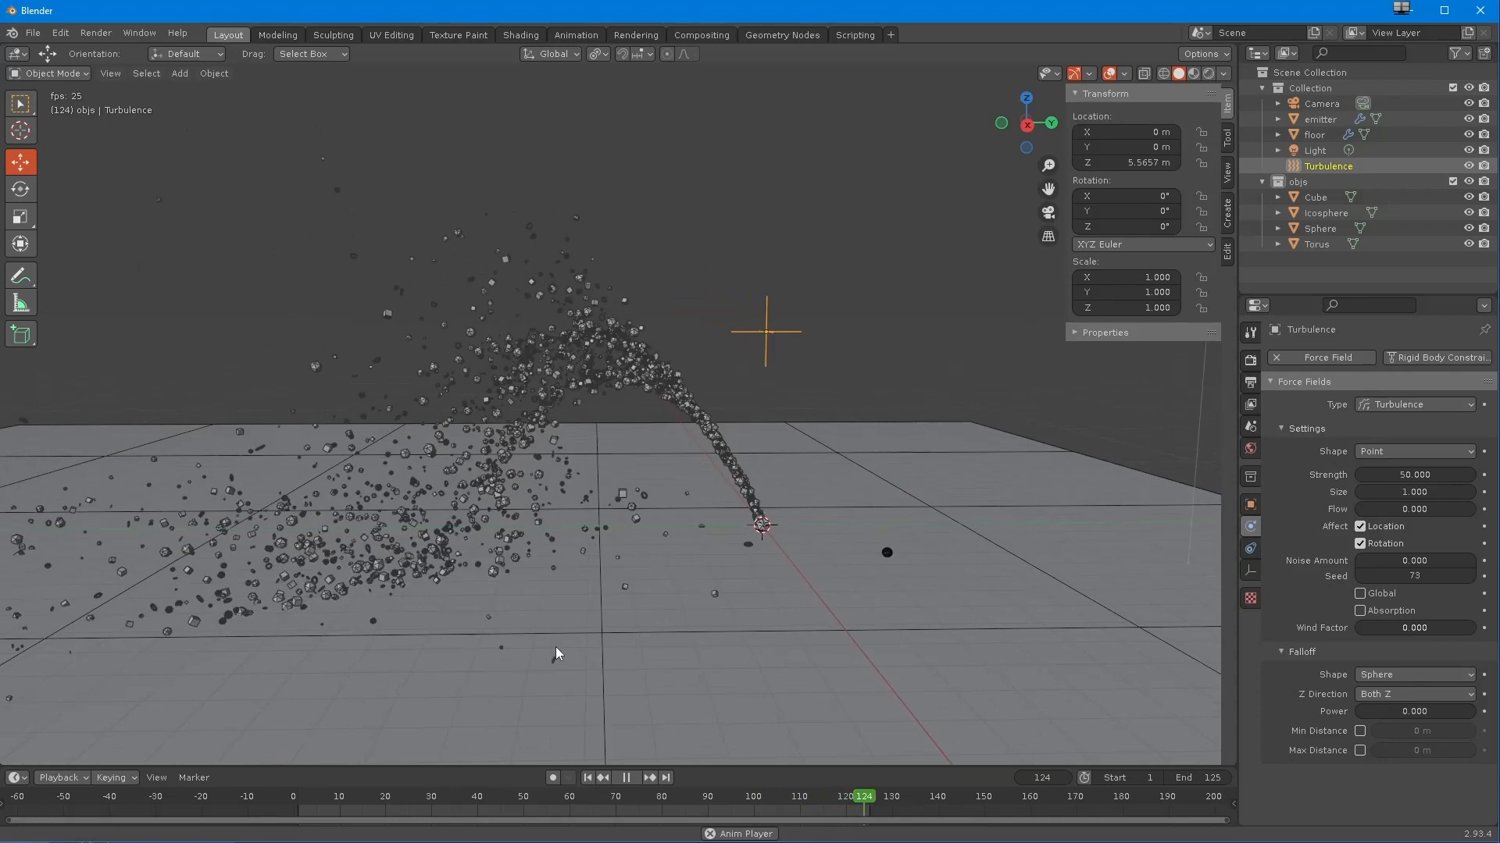
left_click(626, 778)
middle_click_drag(477, 641, 635, 601)
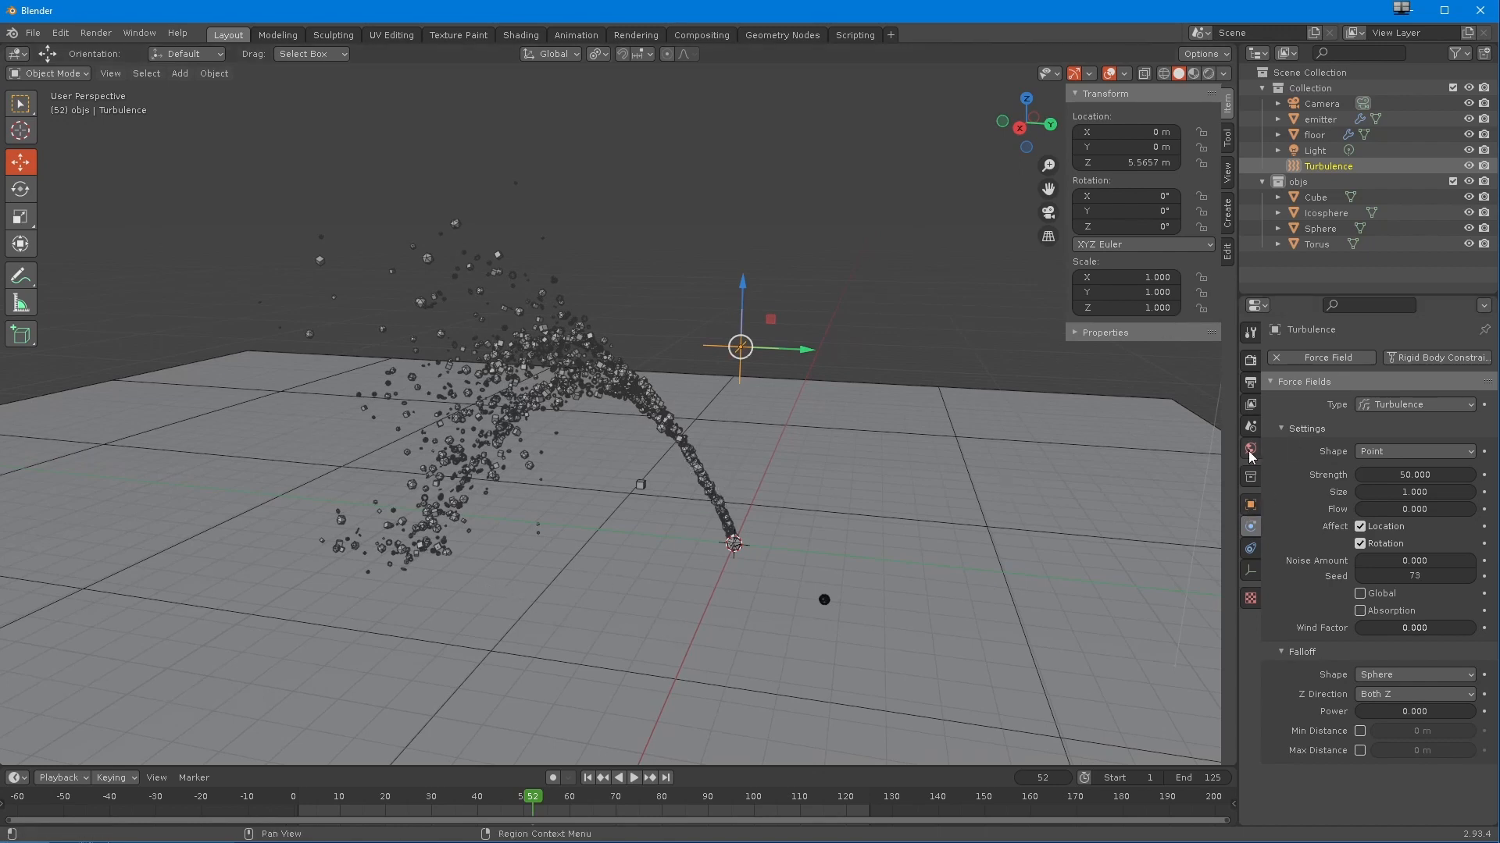
- Turn off the floor's collision and replay the animation from the first frame, stopping at frame 79
left_click(911, 498)
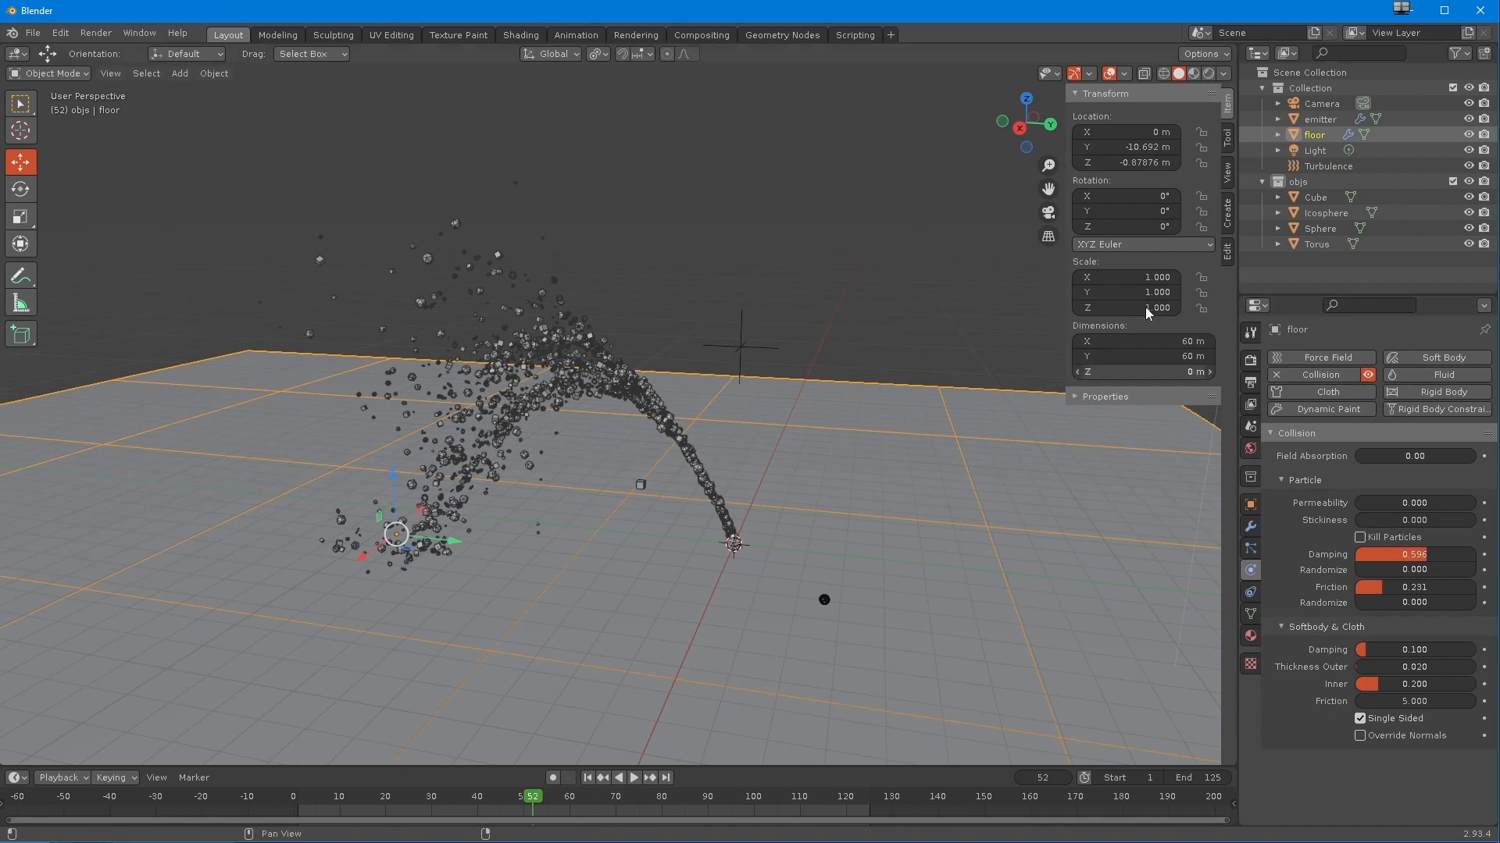
left_click(1366, 375)
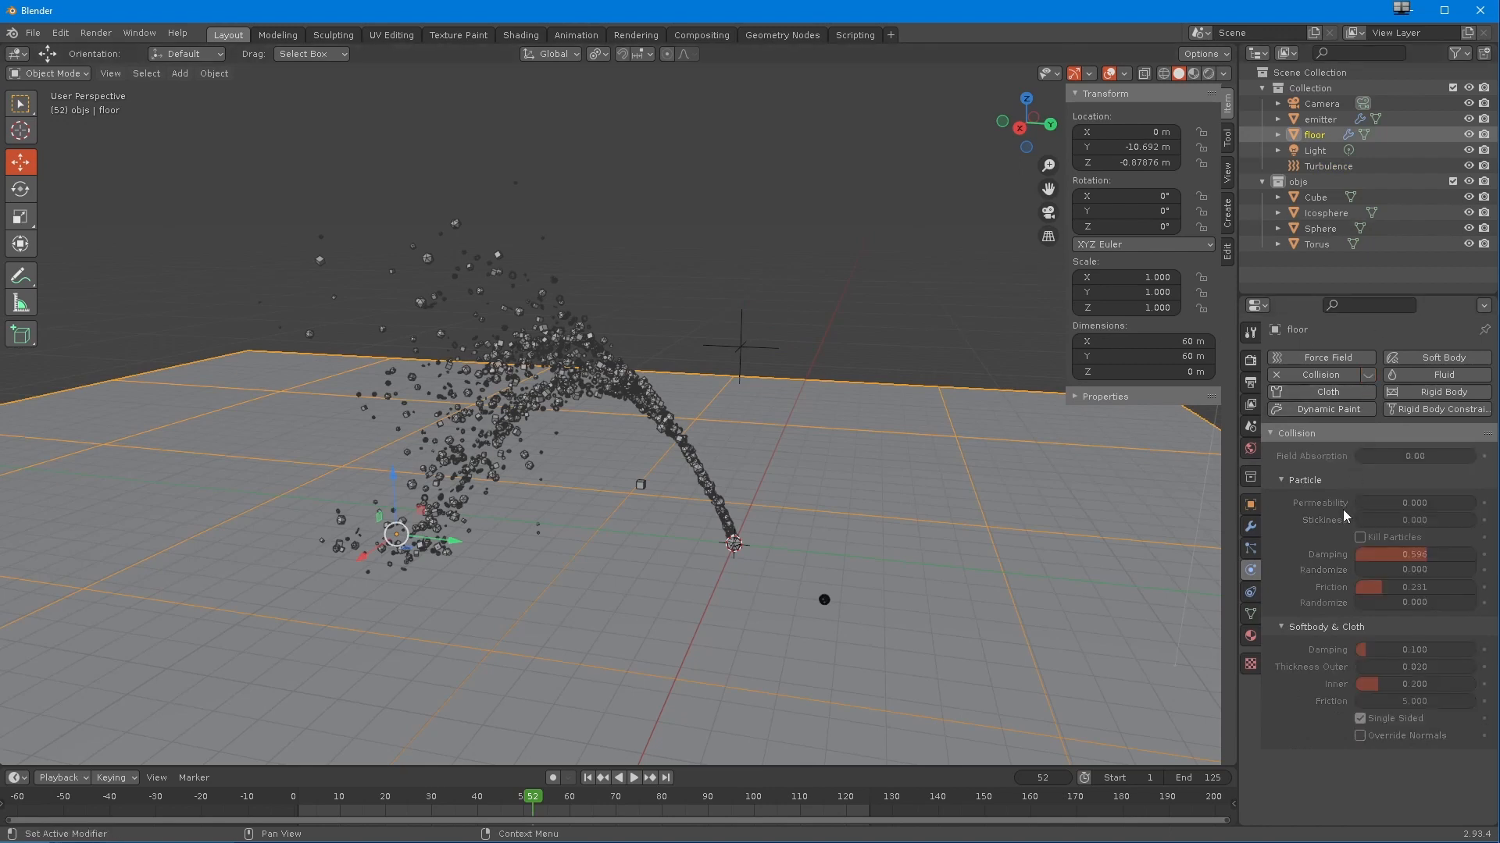
left_click(592, 777)
left_click(629, 778)
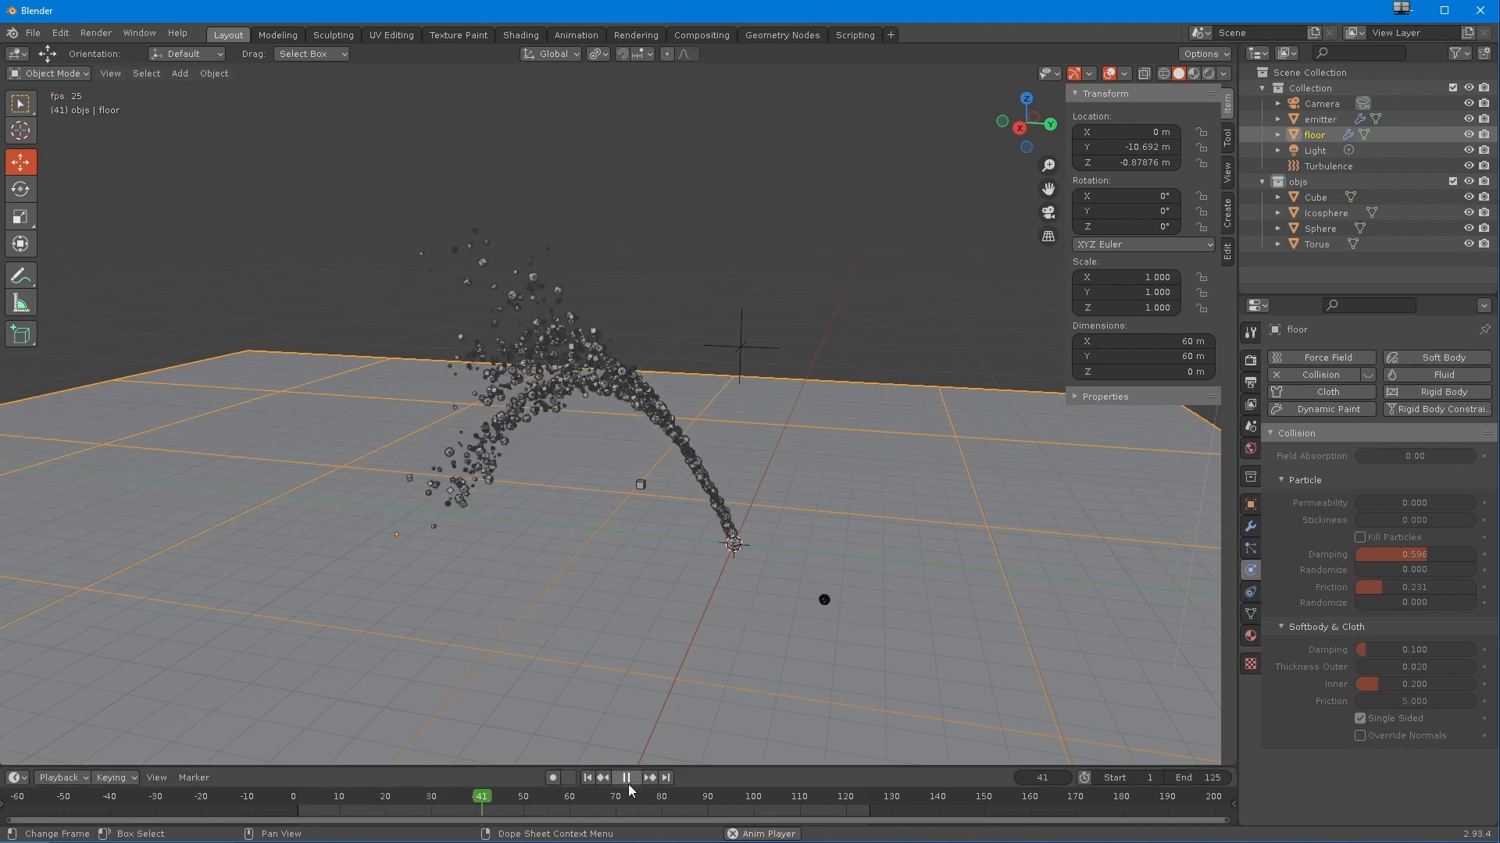
left_click(630, 778)
middle_click_drag(547, 656, 484, 679)
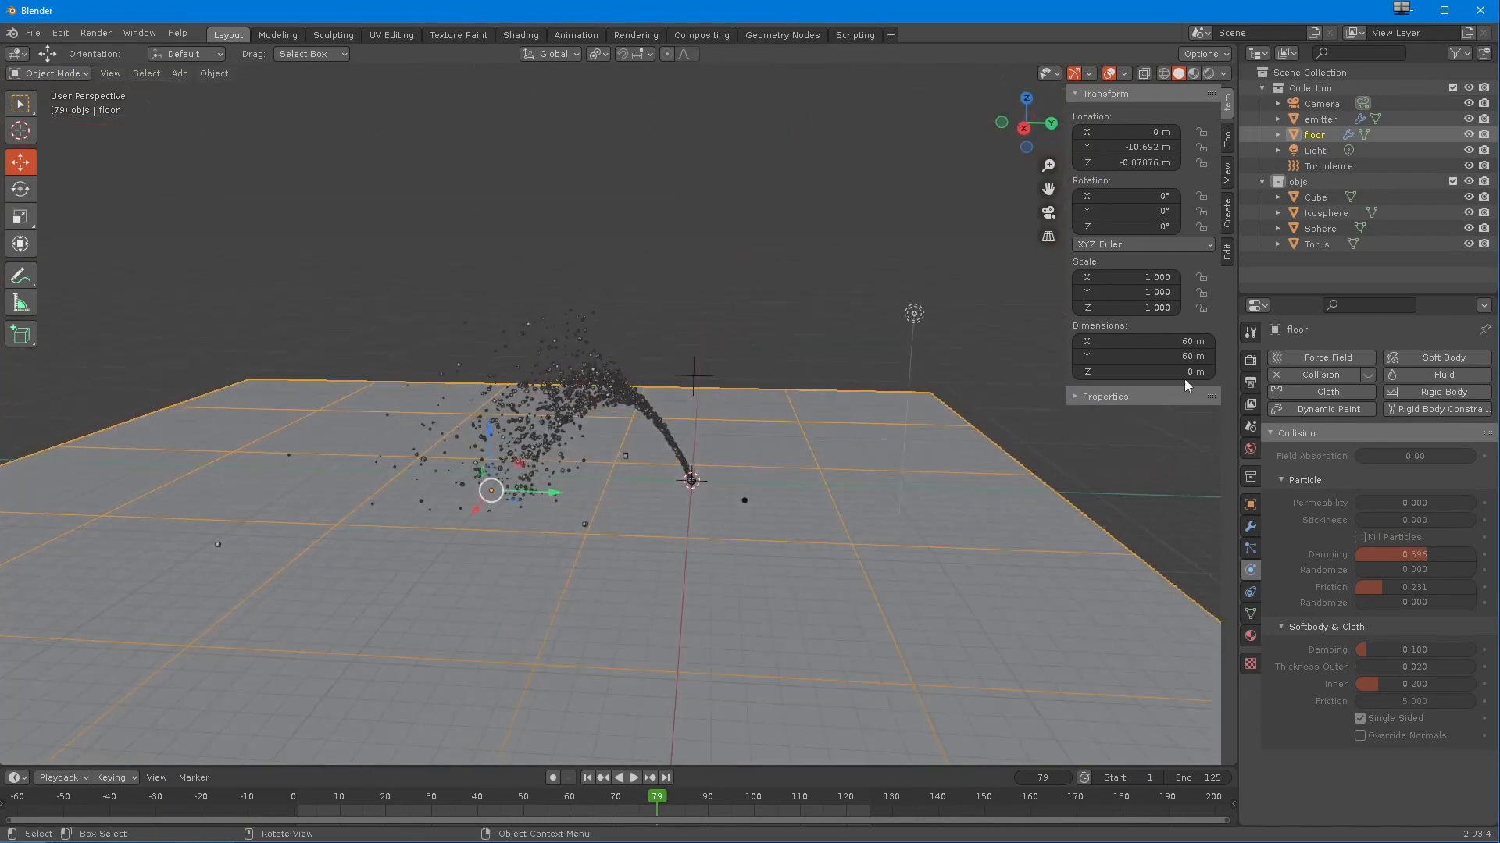
- Disable the scene's gravity and hide the floor in the viewport
left_click(1251, 427)
left_click(1282, 458)
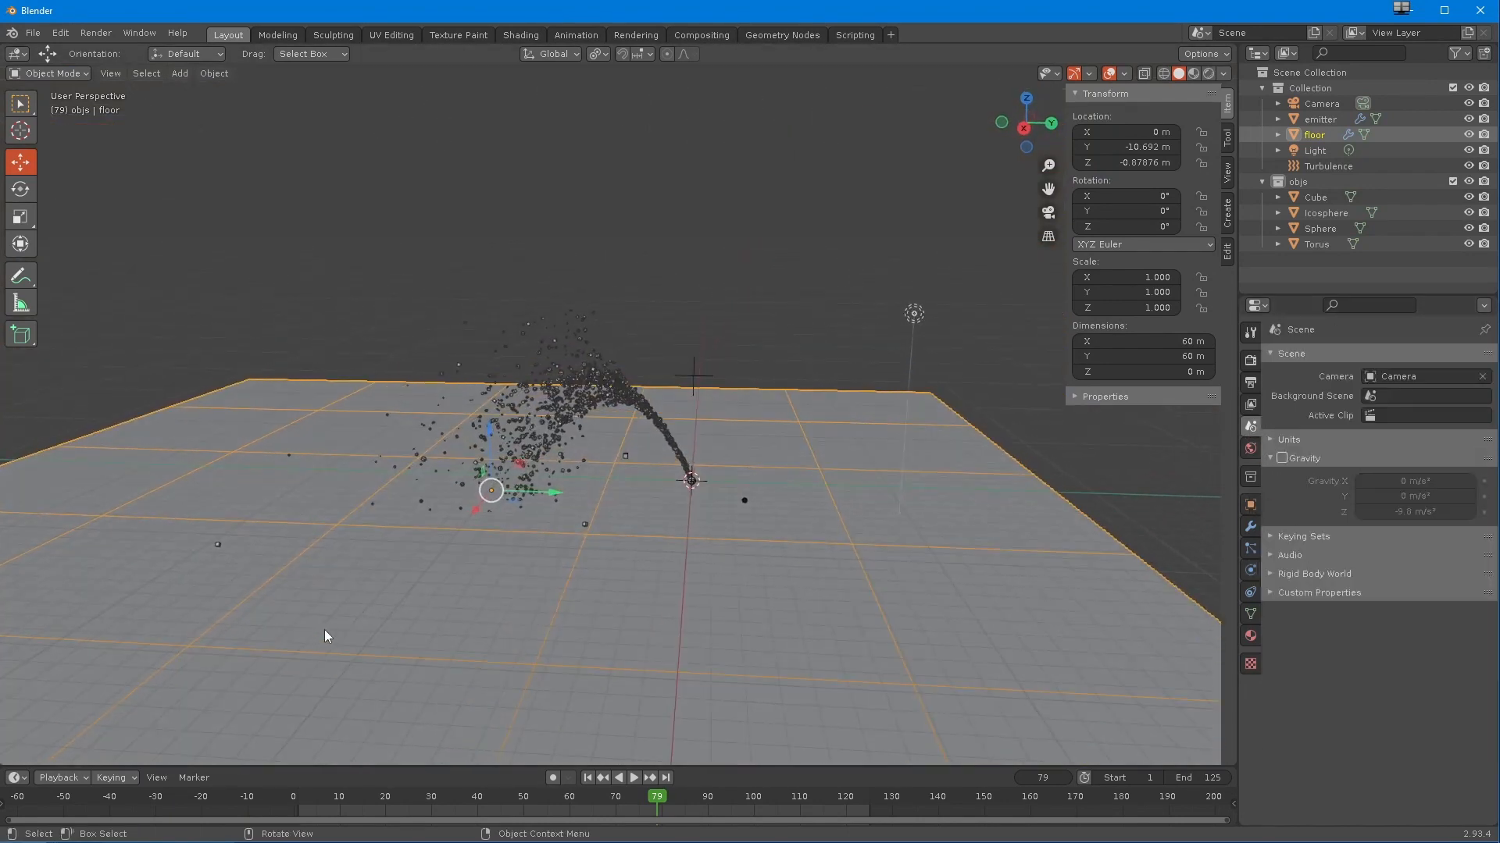
left_click(1468, 134)
- Replay the animation from the first frame to examine the particle stream without gravity from several angles
middle_click_drag(449, 666, 487, 631)
left_click(586, 780)
left_click(634, 777)
middle_click_drag(606, 721, 555, 719)
middle_click_drag(534, 581, 492, 449, "shift")
middle_click_drag(466, 611, 330, 560)
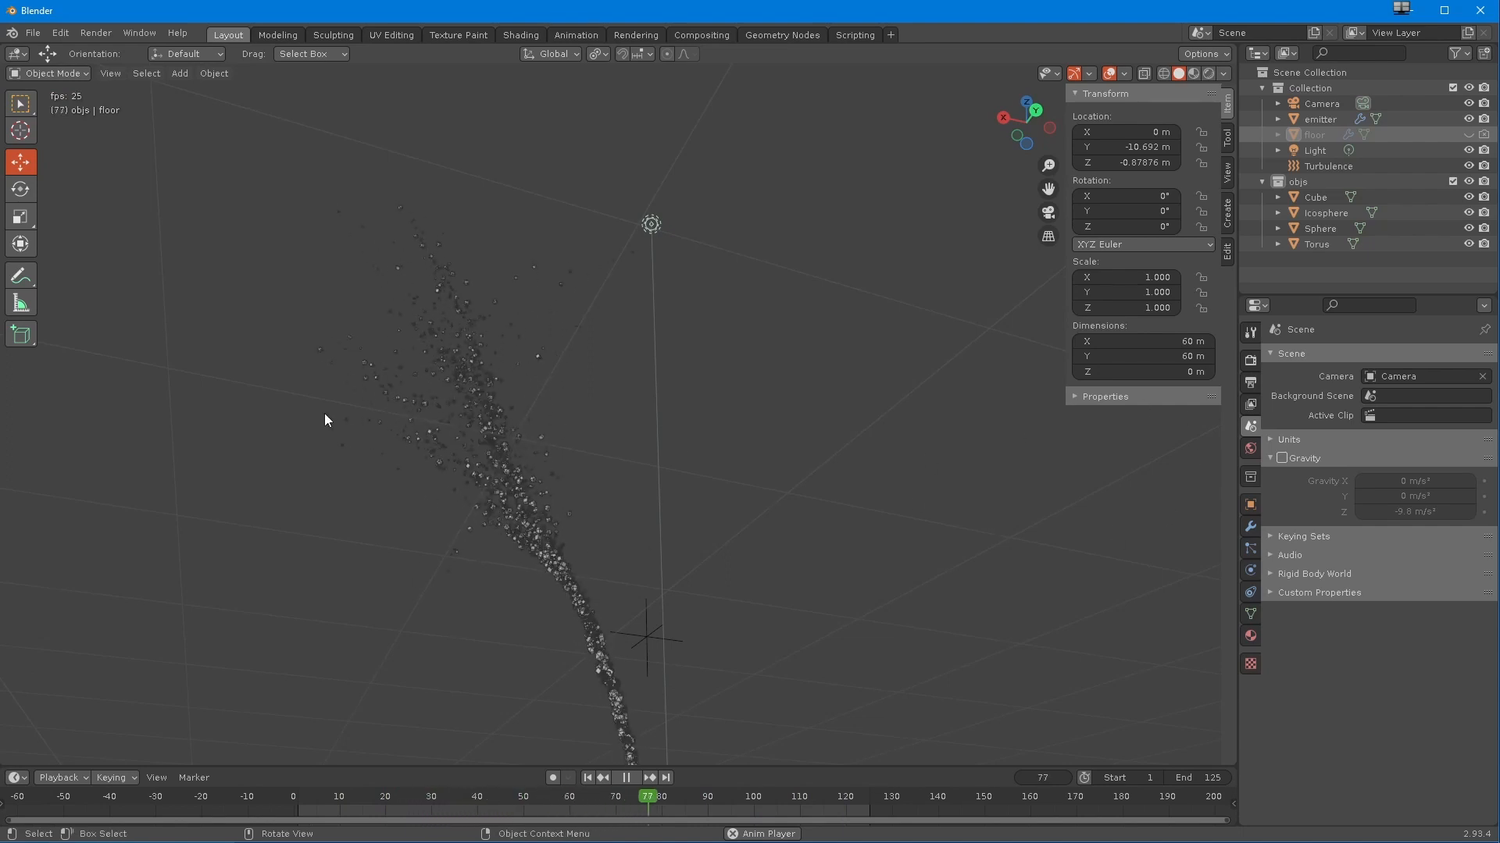
middle_click_drag(231, 601, 353, 617)
- Move the Turbulence field about 5.23 m along Y at frame 1 and insert a Location keyframe for it
left_click_drag(770, 558, 804, 616)
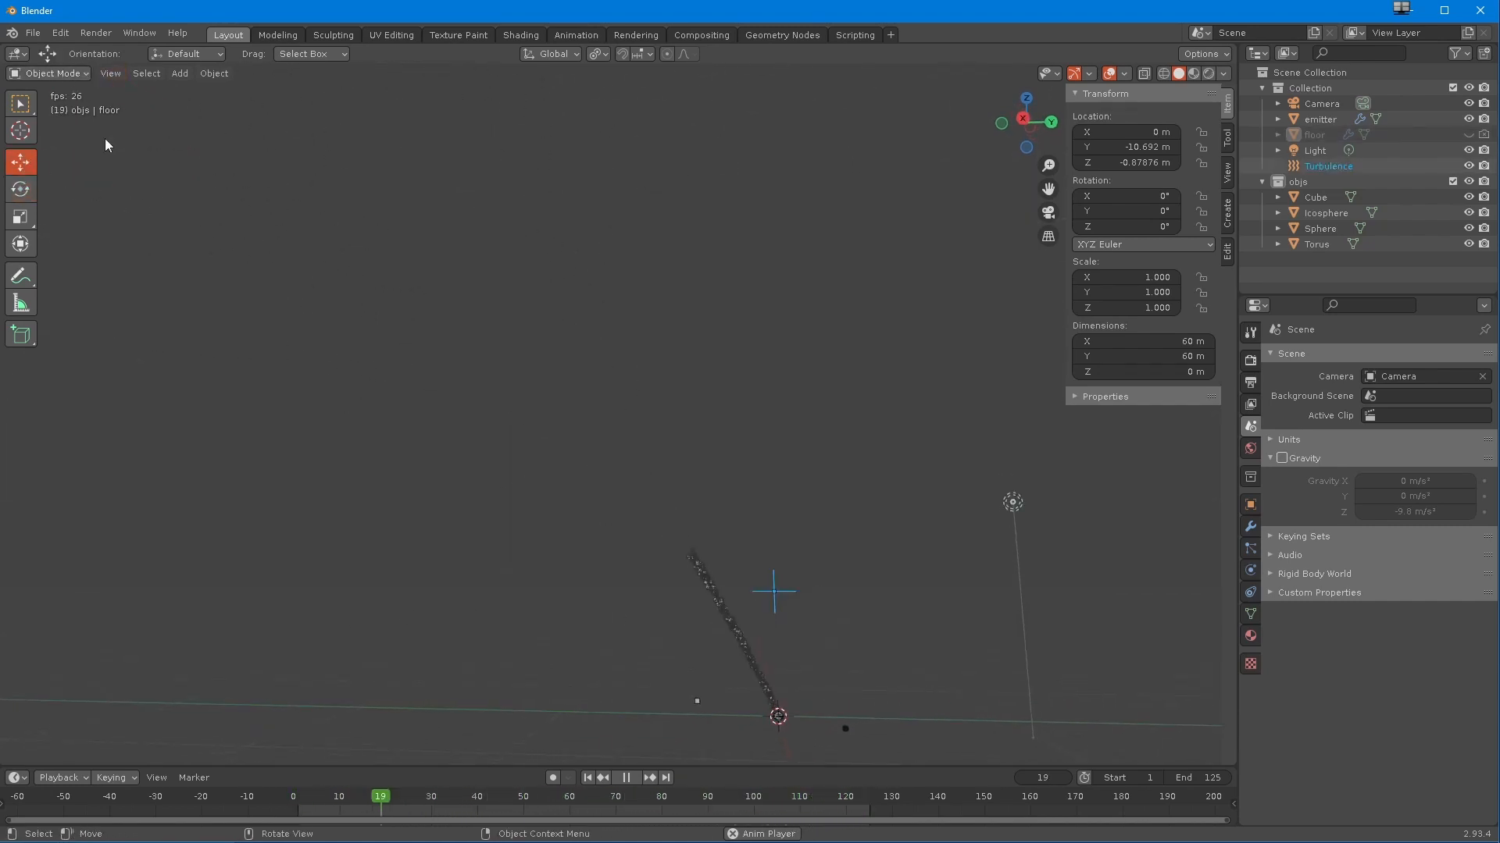
key("space")
left_click(322, 810)
key("space")
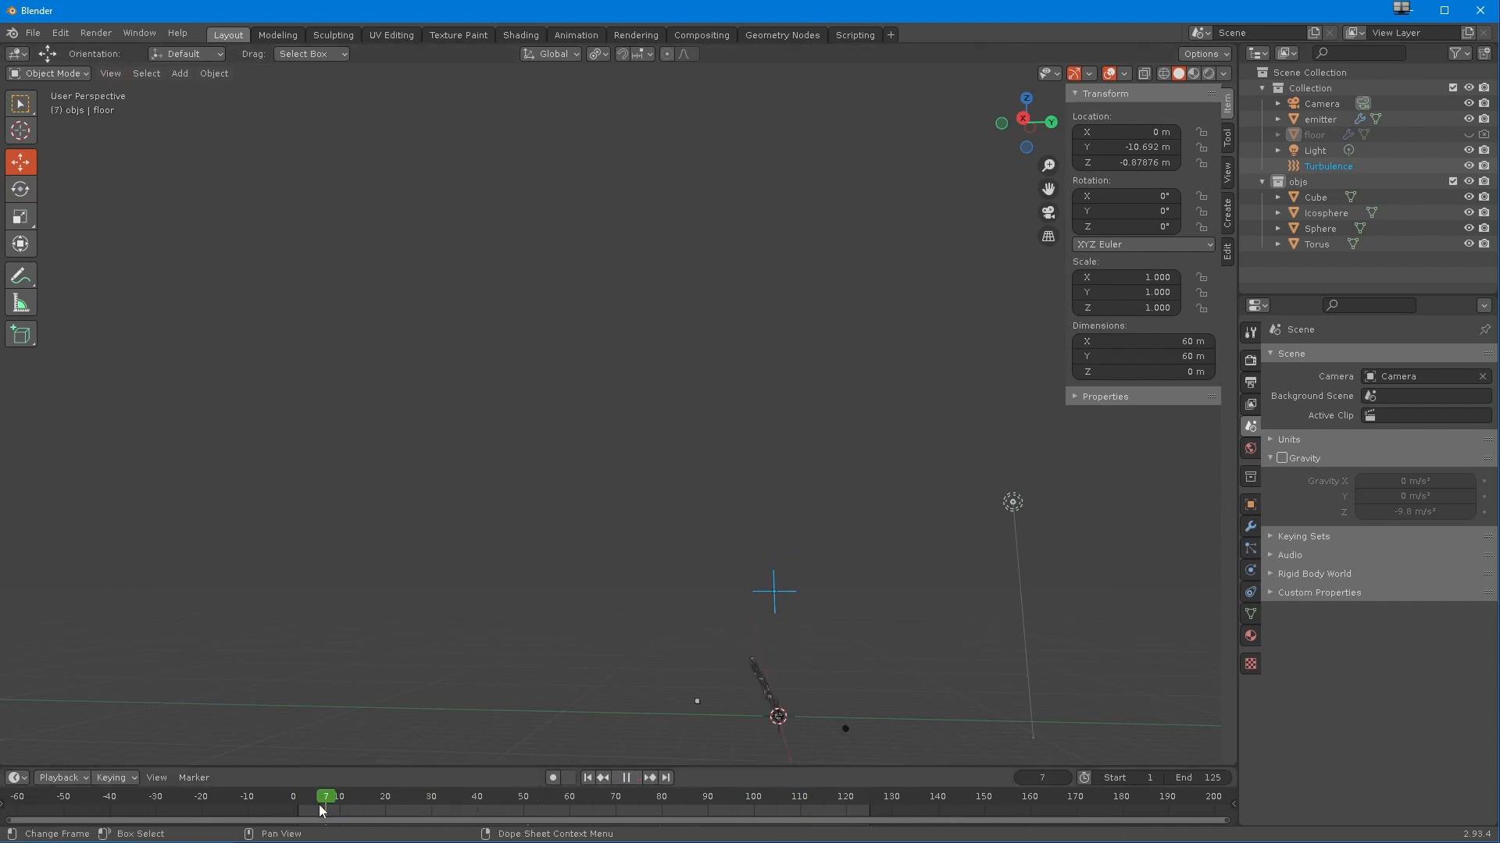
left_click_drag(854, 596, 968, 609)
right_click(507, 514)
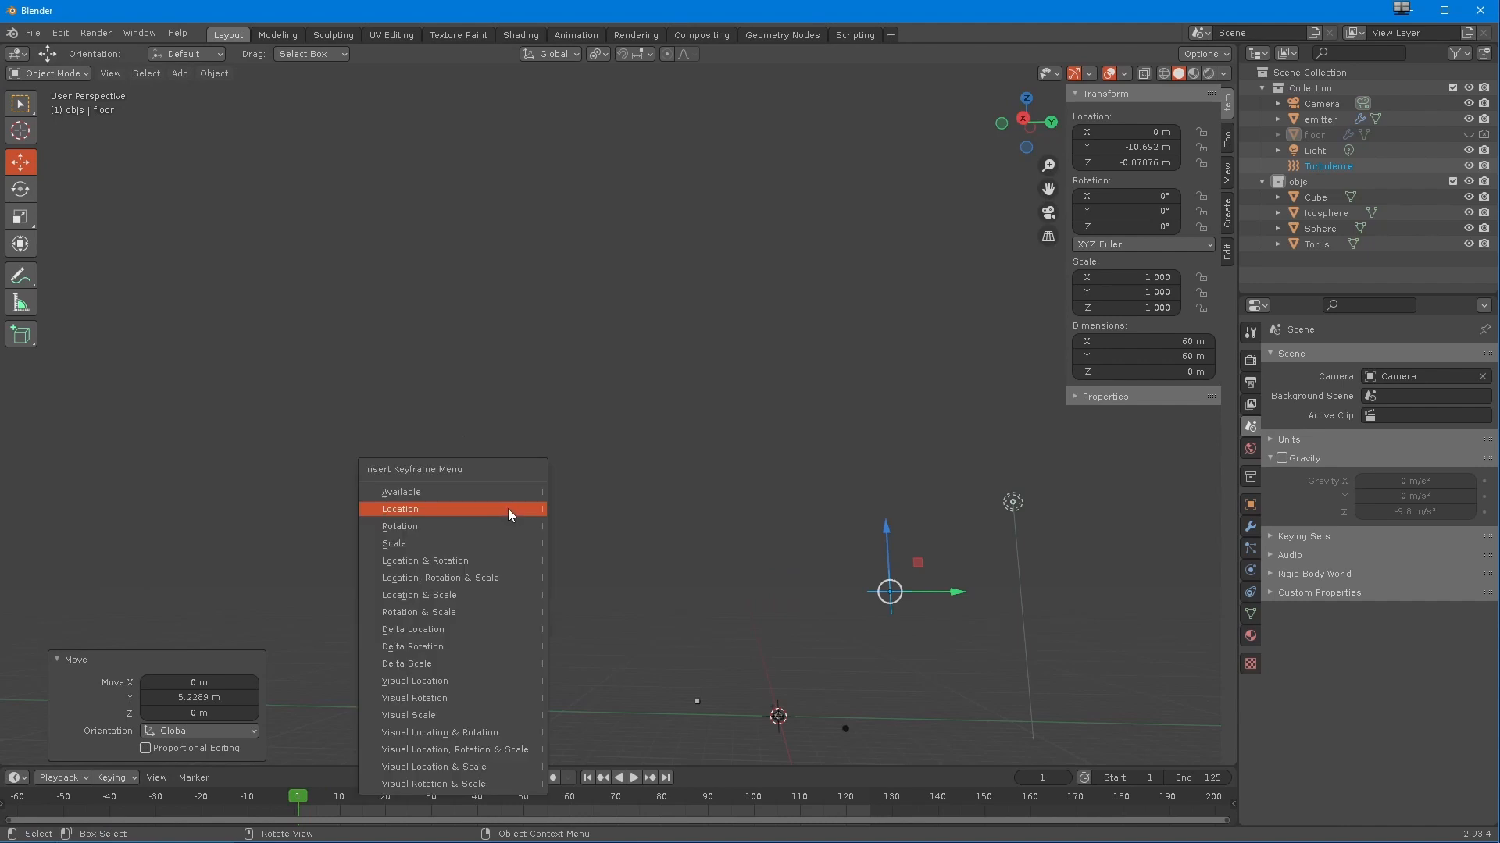
left_click(518, 620)
- At frame 125, move the Turbulence field about -21.7 m along Y and insert a Location keyframe
left_click_drag(325, 802, 863, 813)
key("space")
key("i")
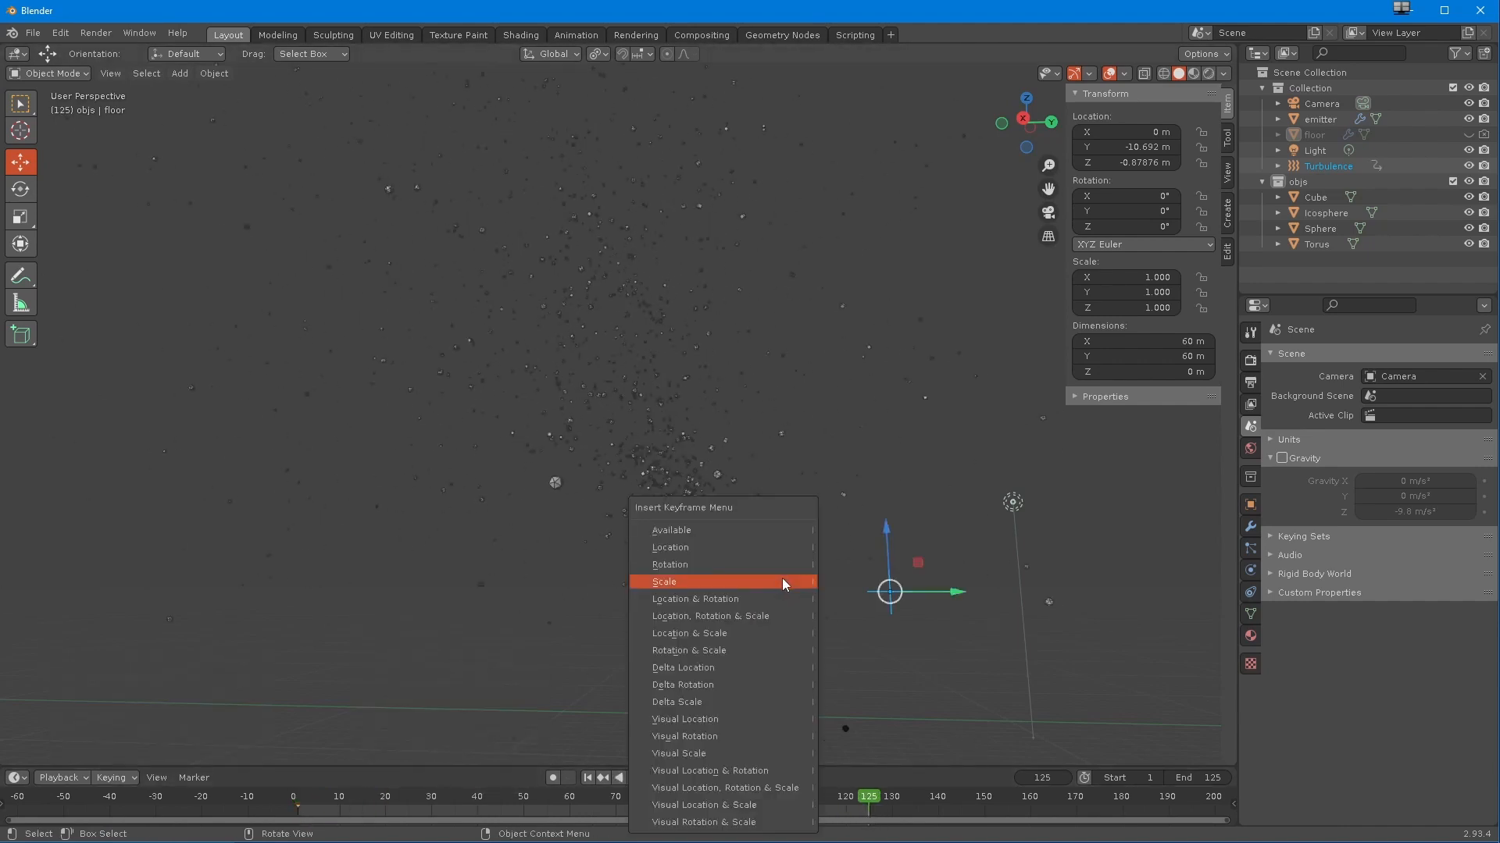
left_click(742, 548)
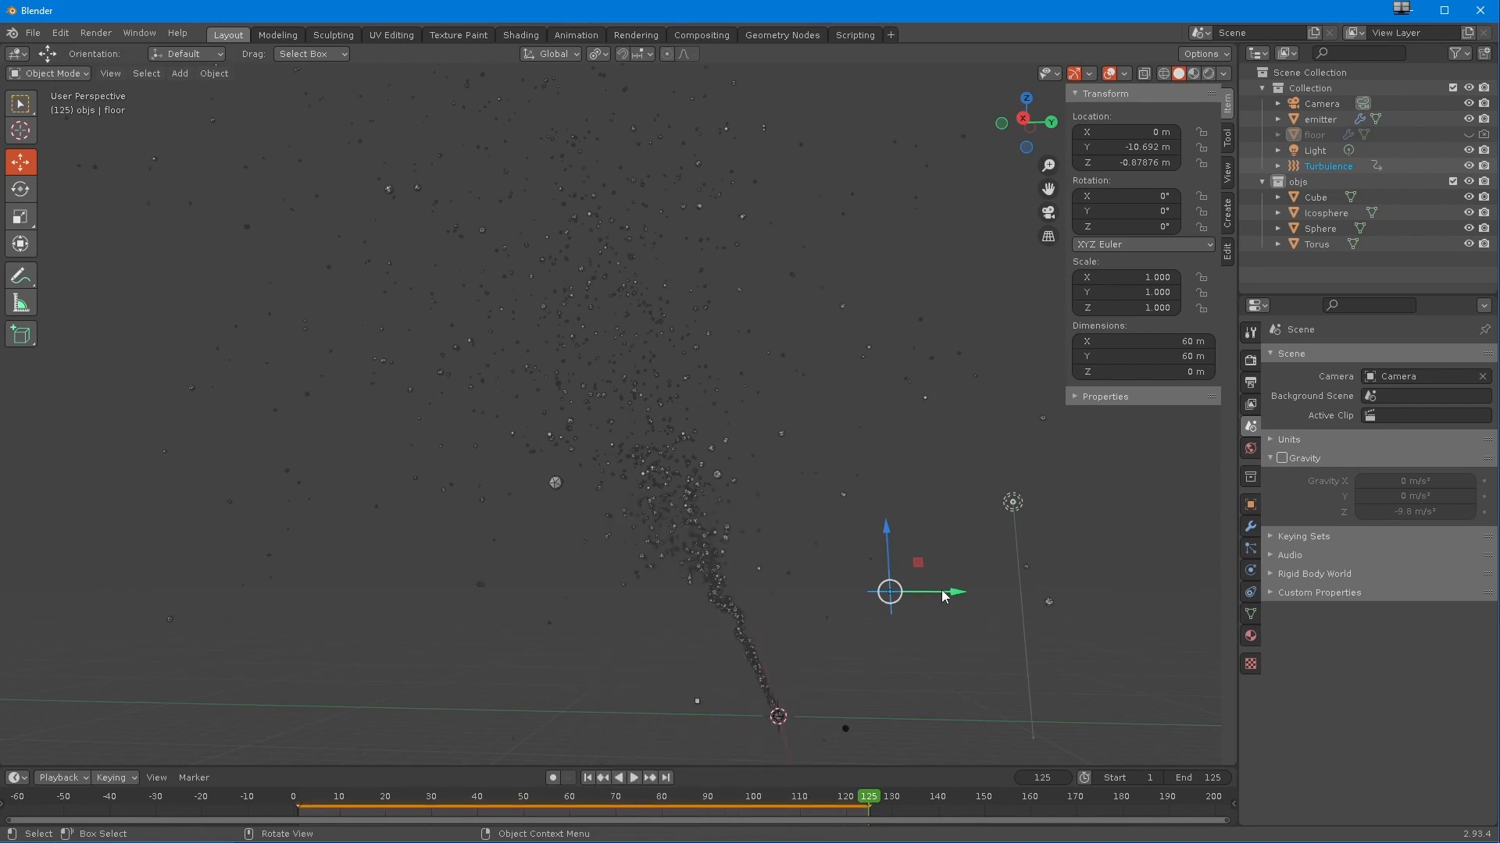
left_click_drag(957, 593, 778, 578)
left_click_drag(526, 560, 492, 561)
key("i")
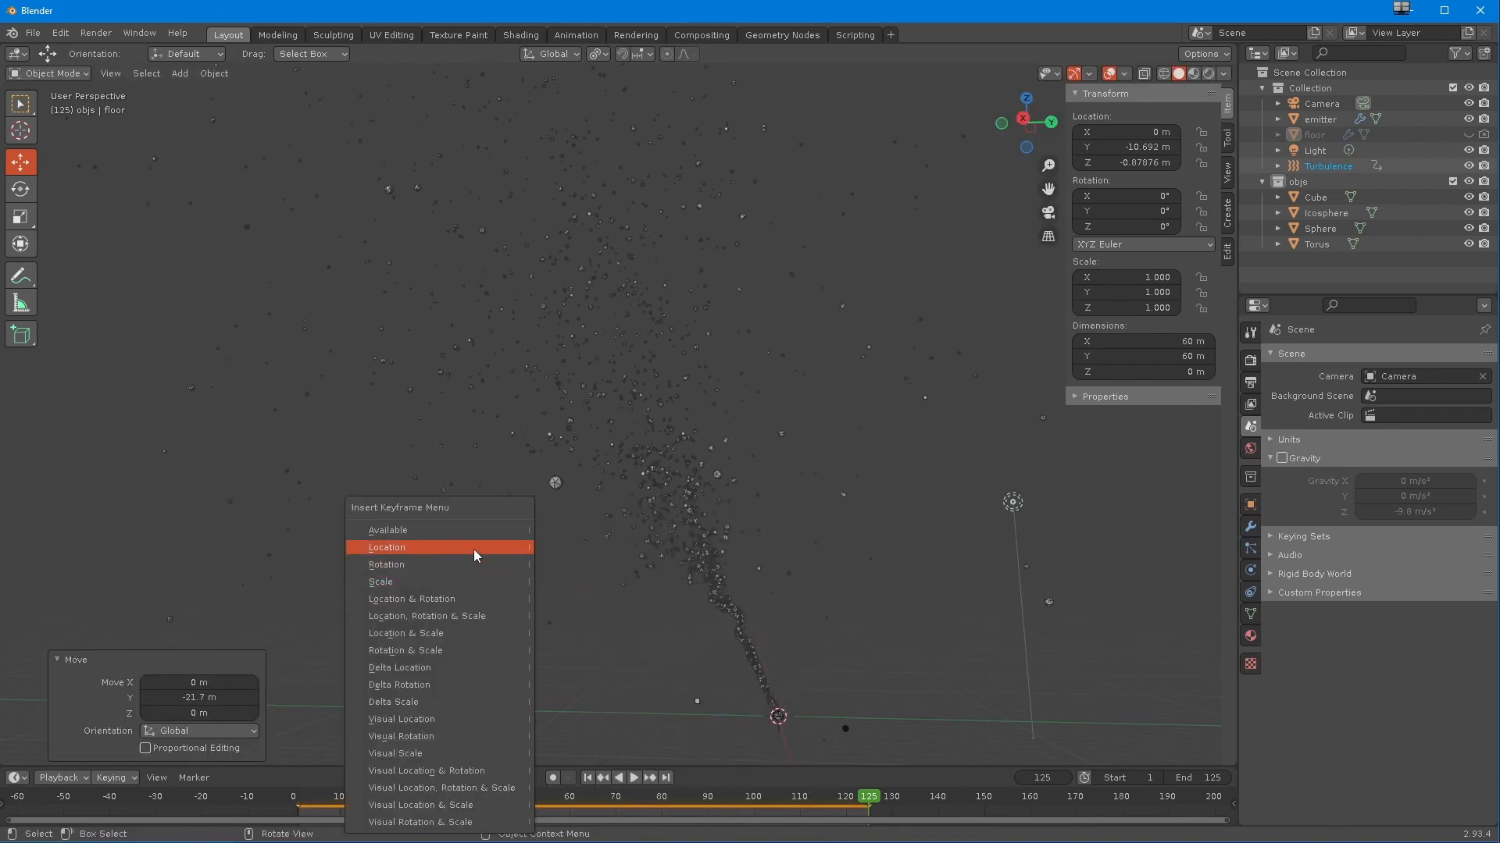
left_click(478, 551)
- Replay the animation from the first frame to examine how the moving turbulence bends the stream, and stop it at frame 80
left_click(588, 778)
left_click(634, 778)
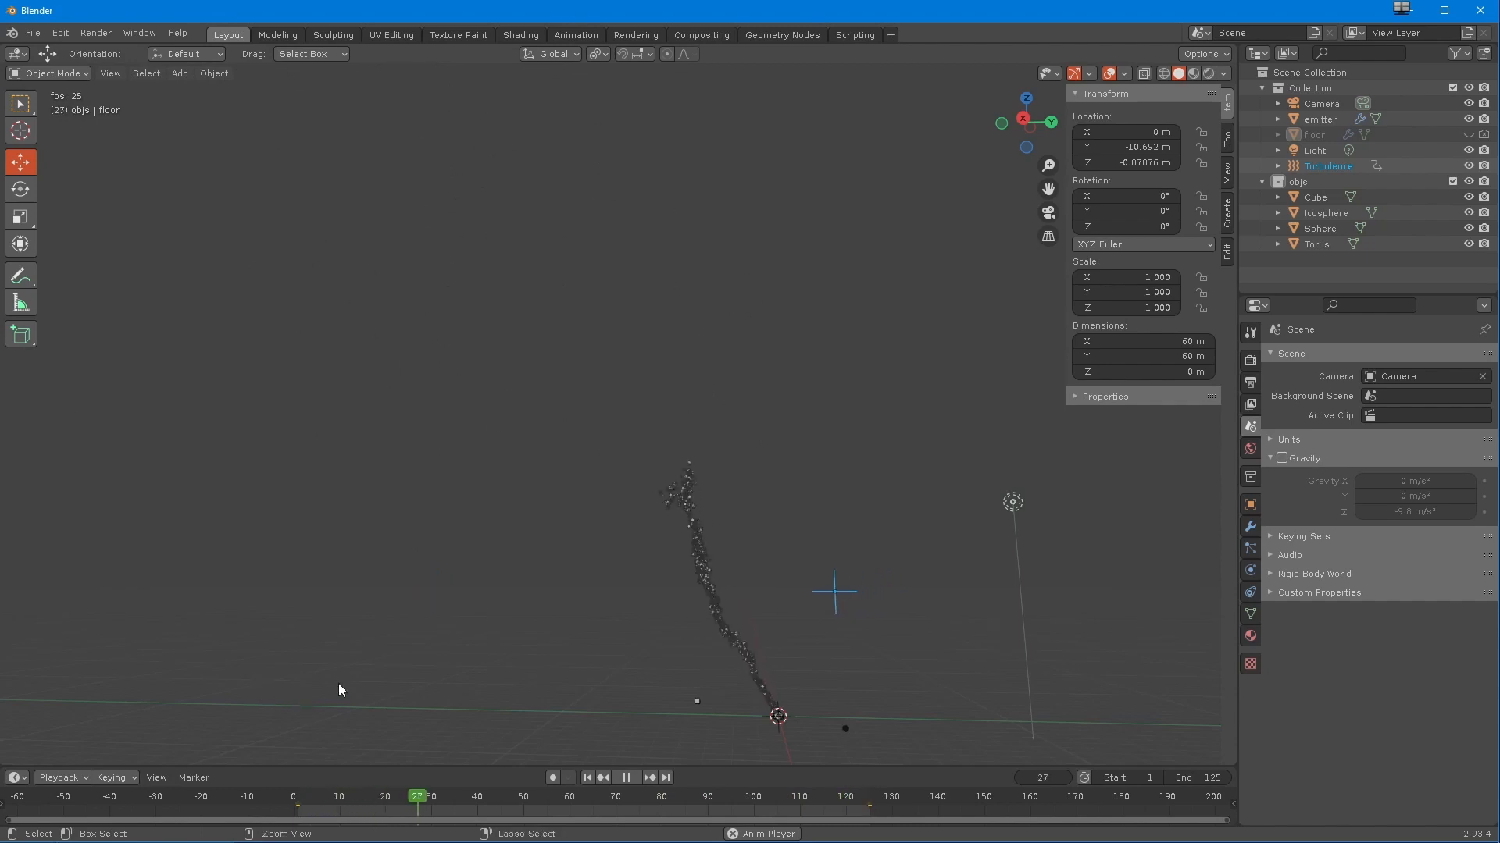
middle_click_drag(397, 540, 364, 705)
left_click(628, 779)
middle_click_drag(456, 673, 531, 714)
left_click(632, 778)
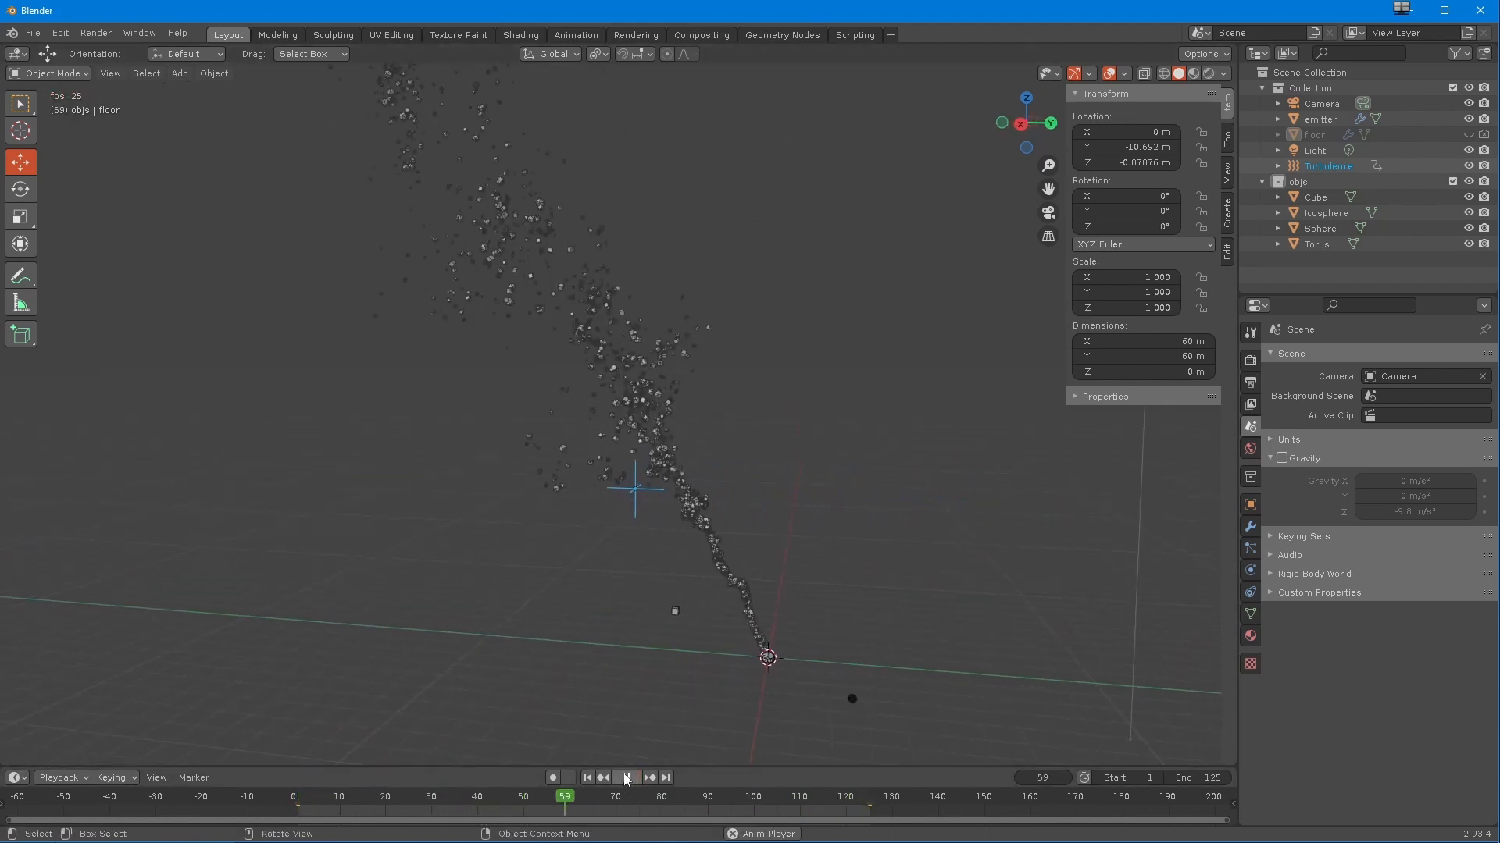
left_click(627, 778)
middle_click_drag(568, 727, 633, 600)
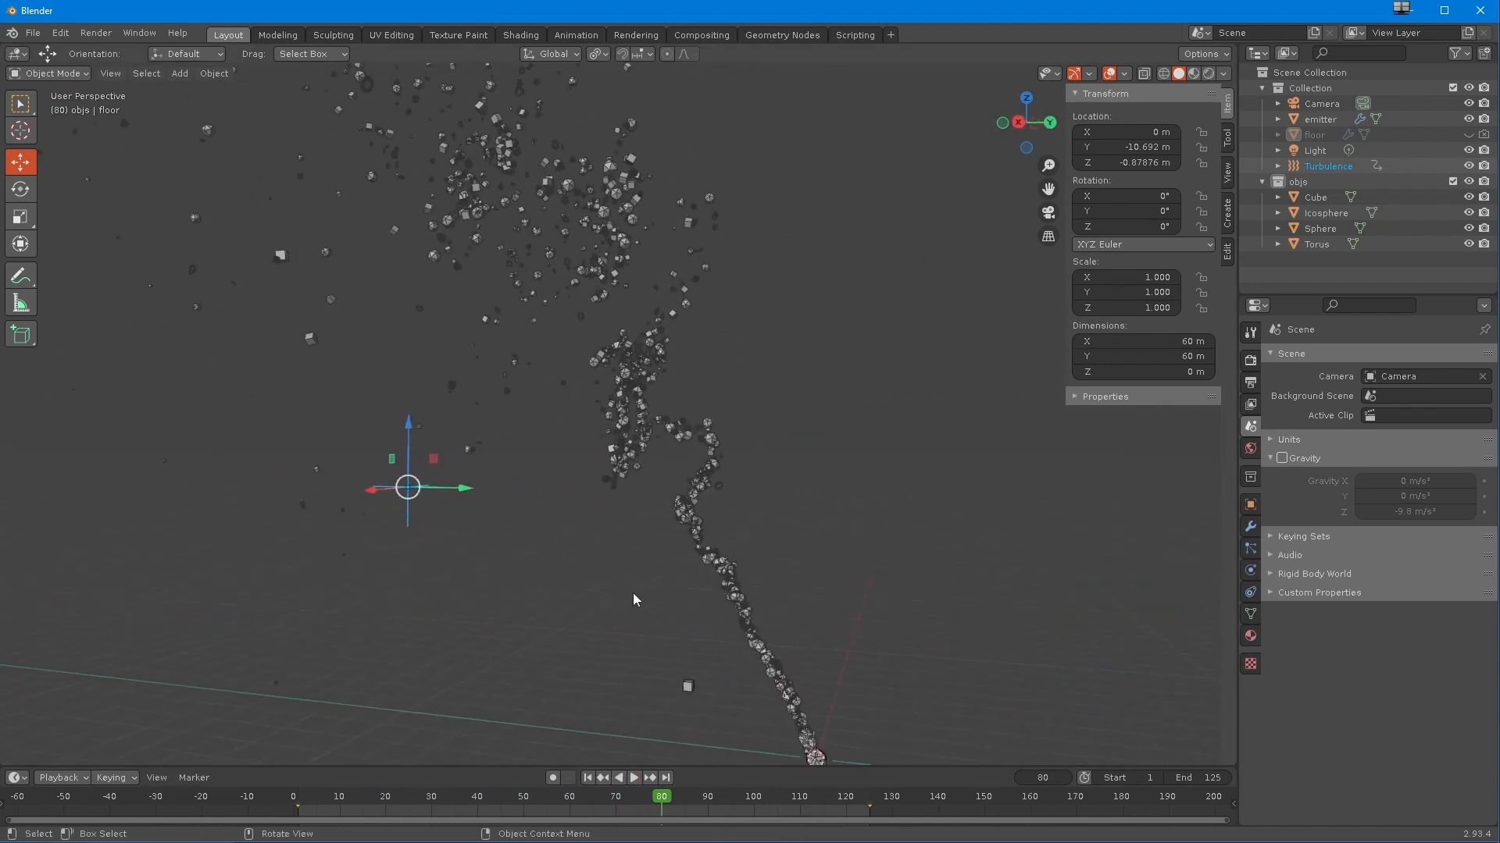
- Set the Turbulence force field's strength to 0
middle_click_drag(684, 338, 555, 419)
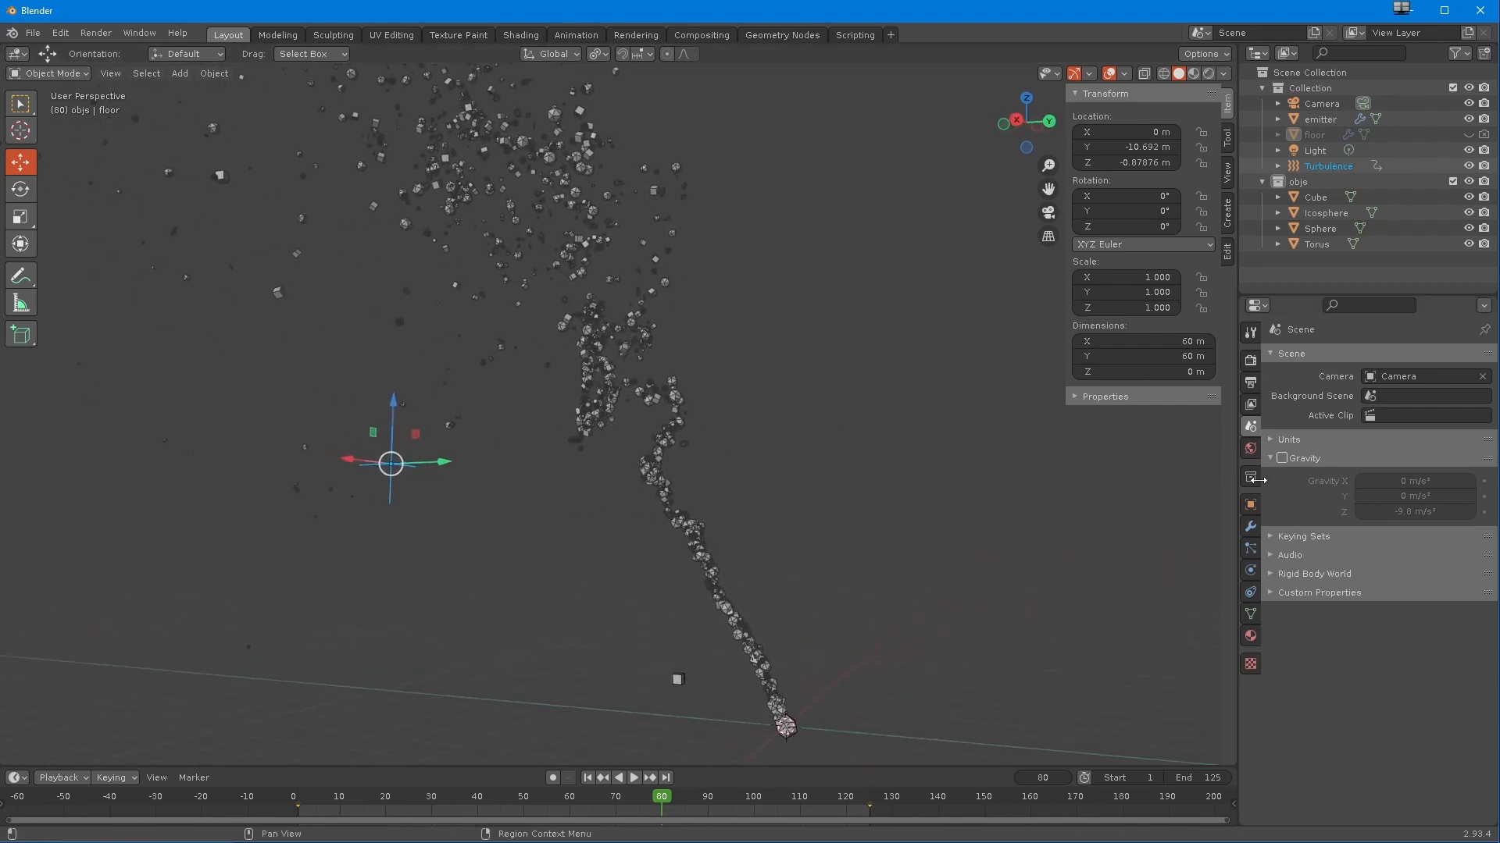
left_click(1250, 527)
middle_click_drag(556, 621, 516, 692)
left_click(1250, 548)
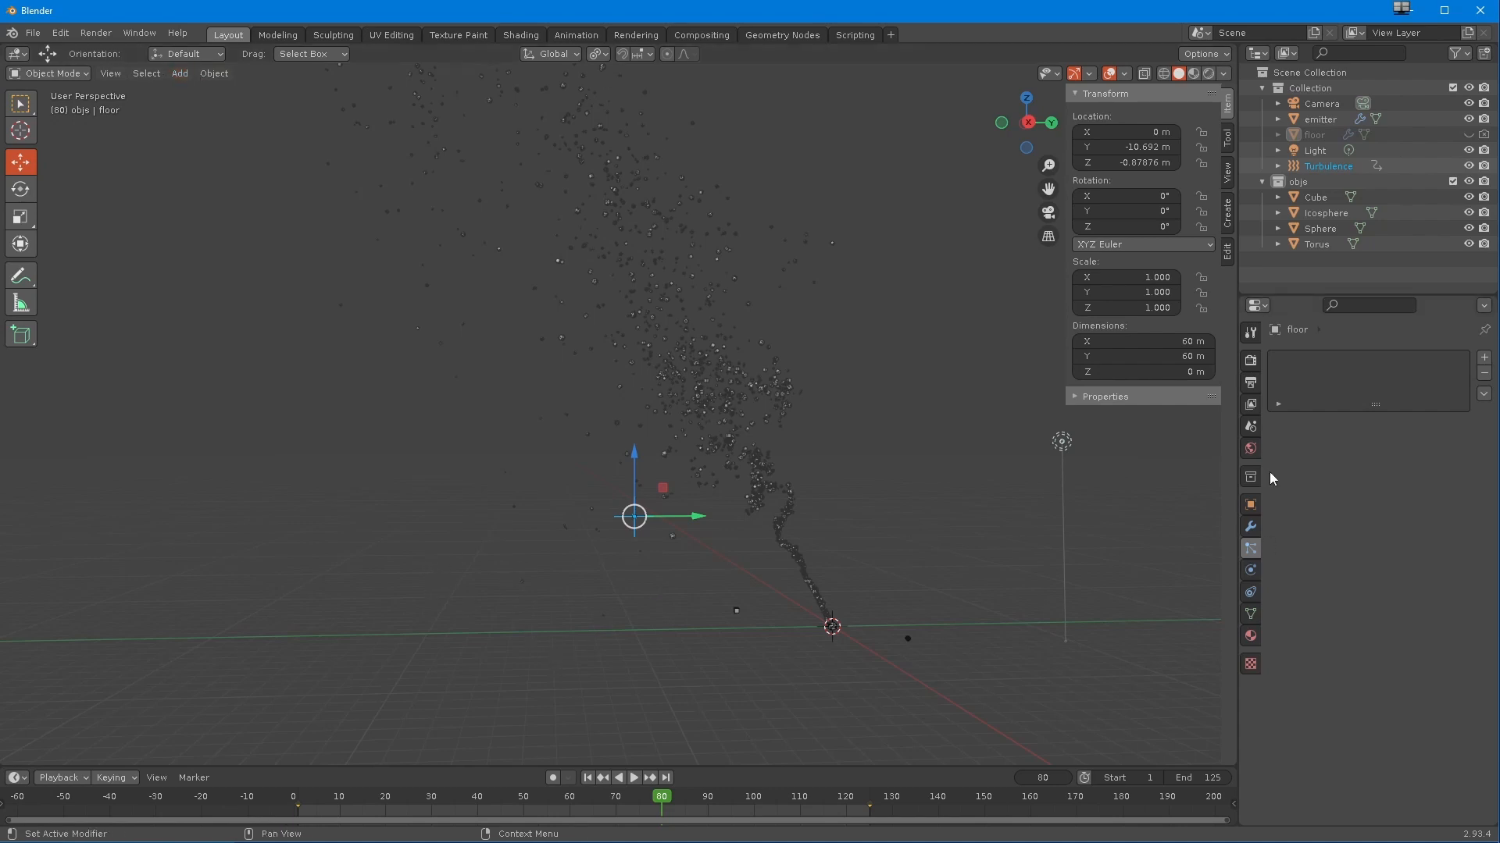
left_click(1327, 167)
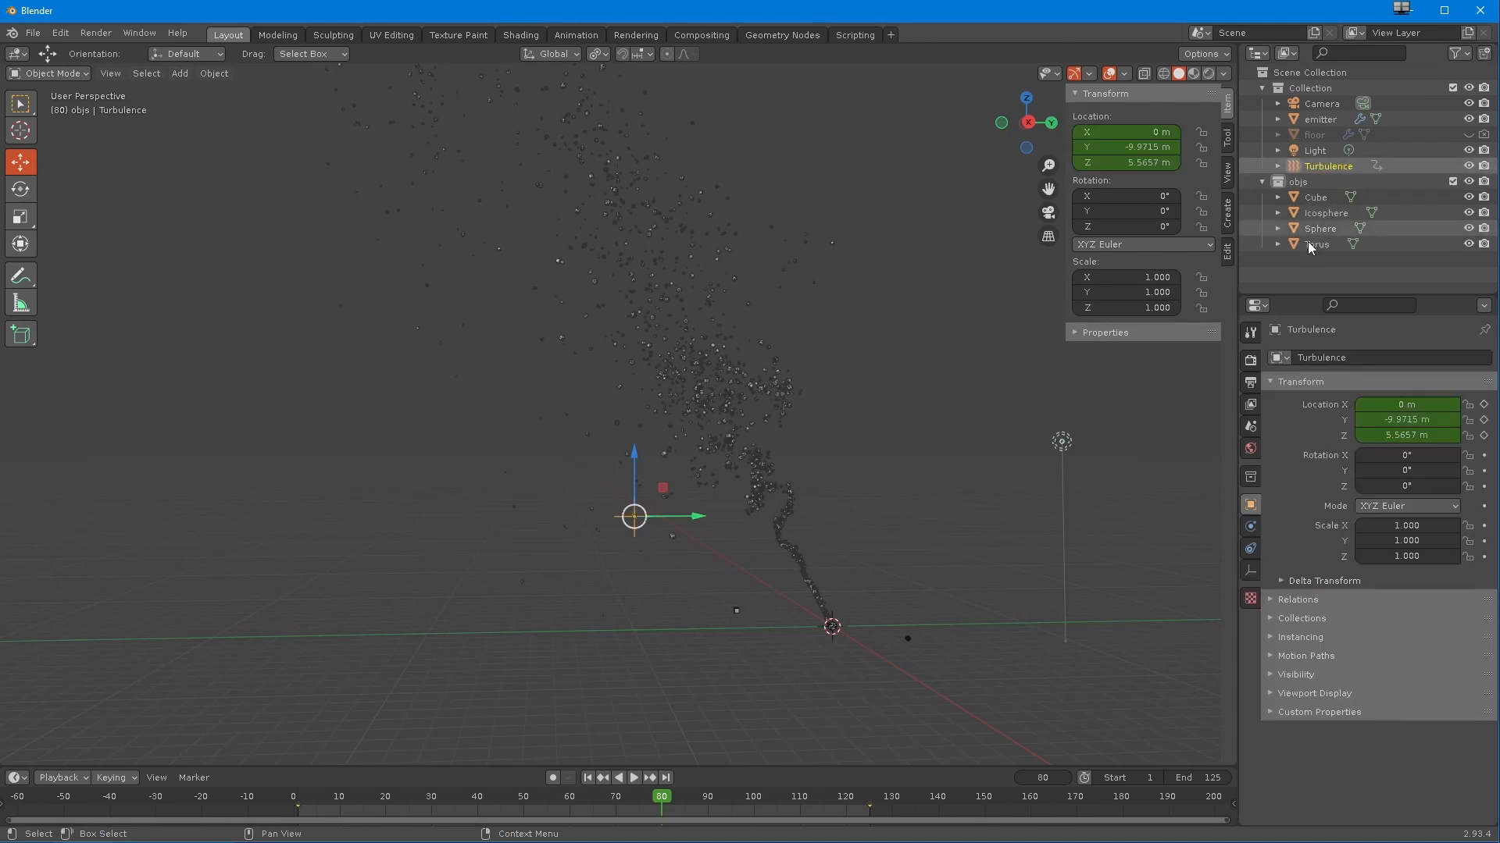
left_click(1251, 571)
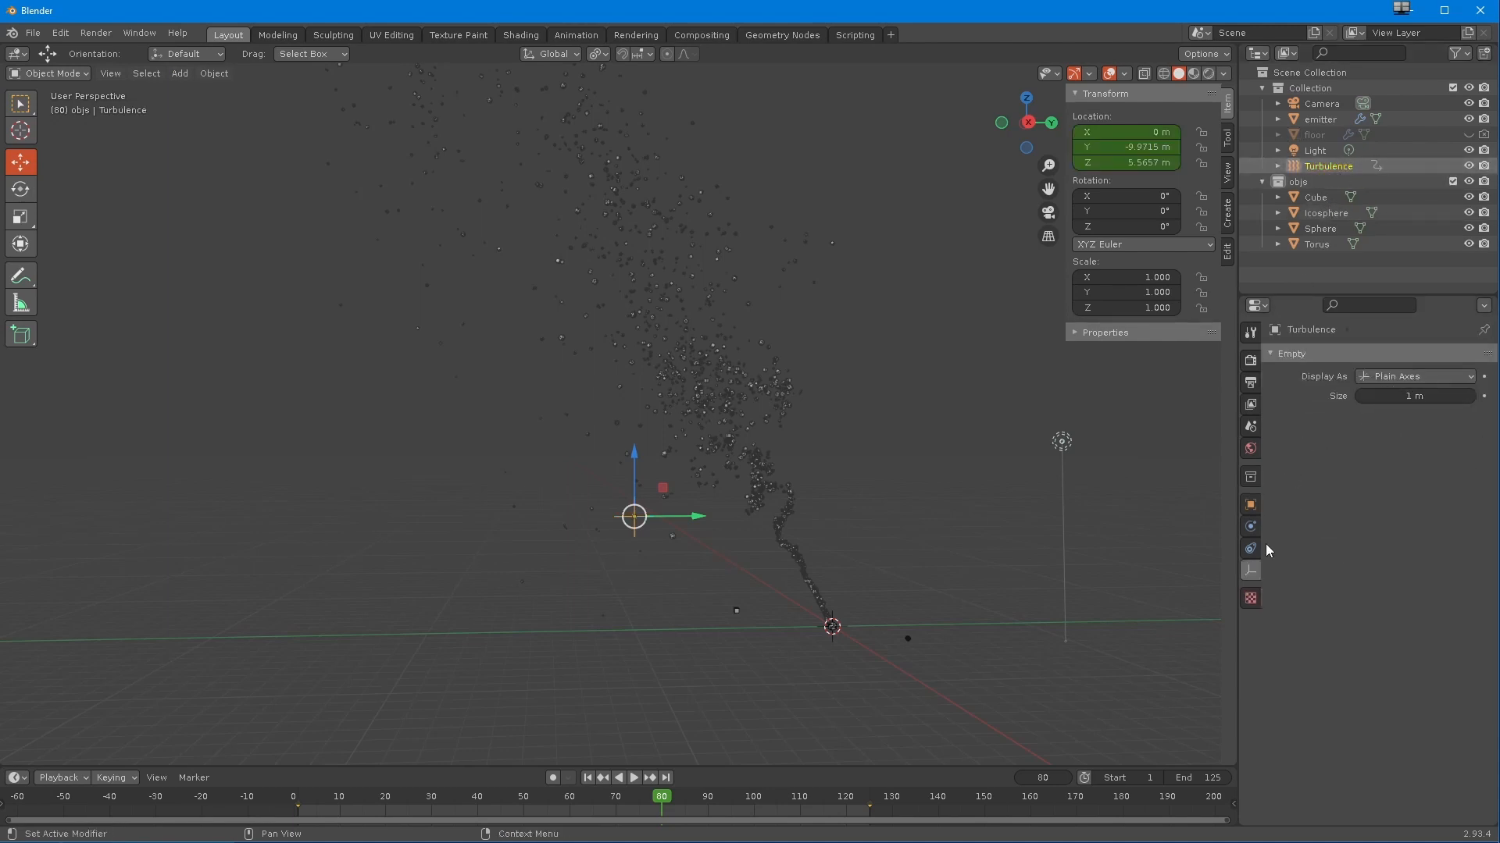
left_click(1251, 528)
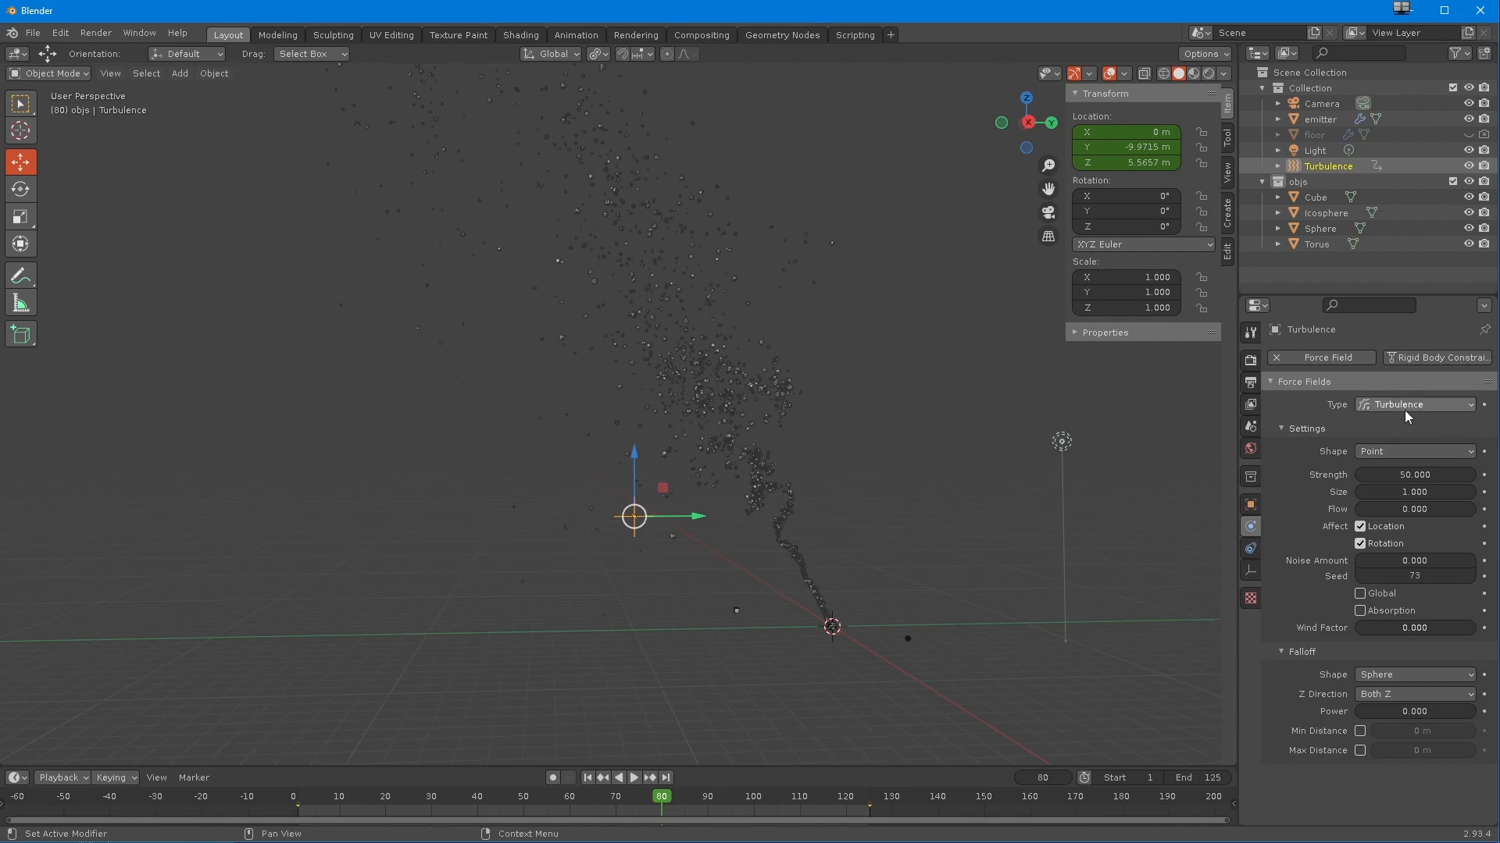
left_click(1403, 406)
left_click(1397, 476)
type("0")
key("Return")
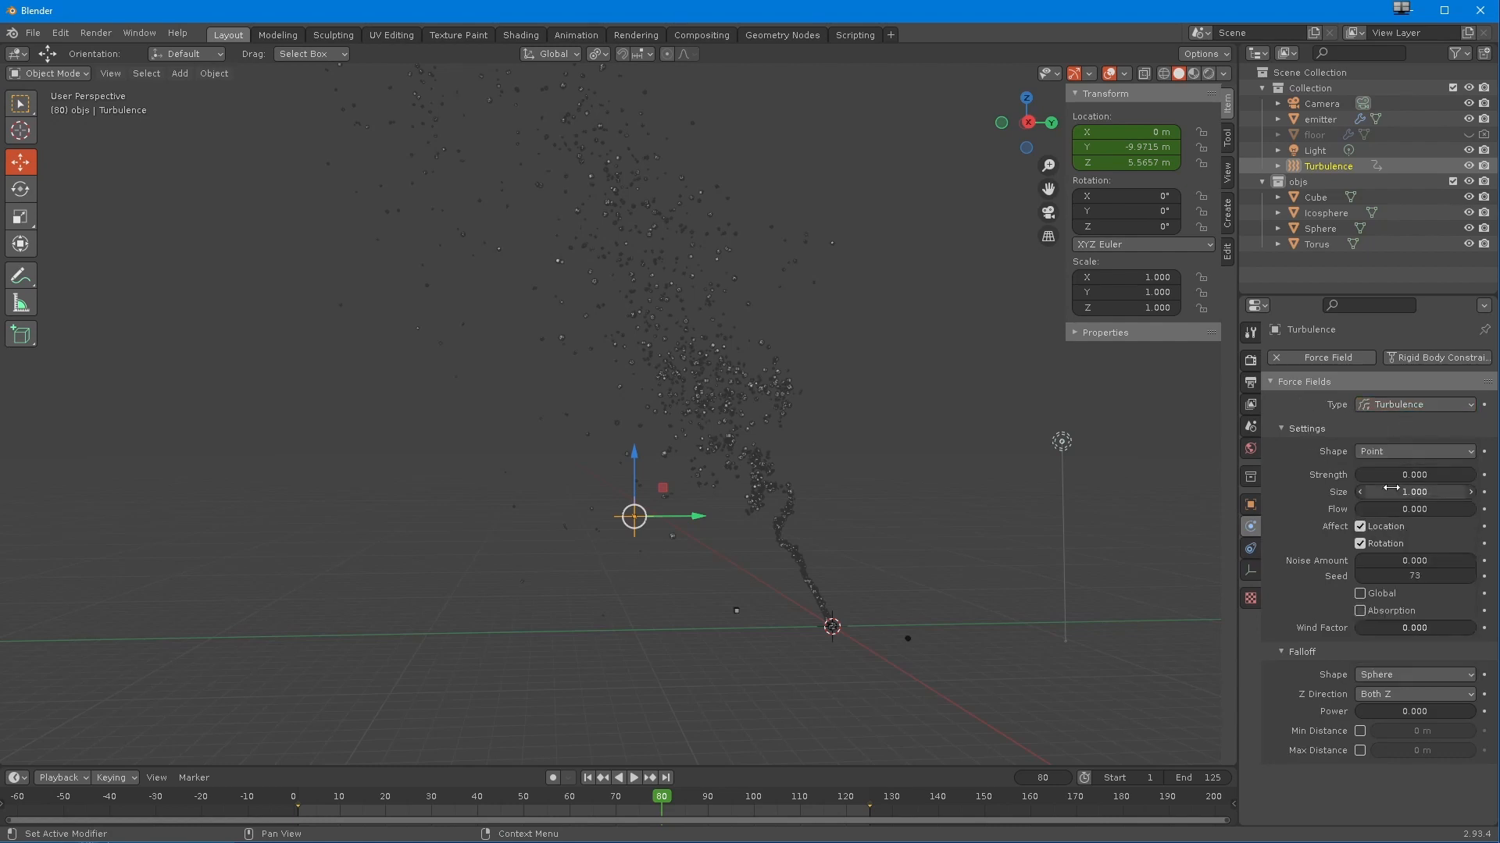
- Replay the animation from the first frame to examine the stream without turbulence, and stop it at frame 54
left_click(602, 778)
left_click(635, 778)
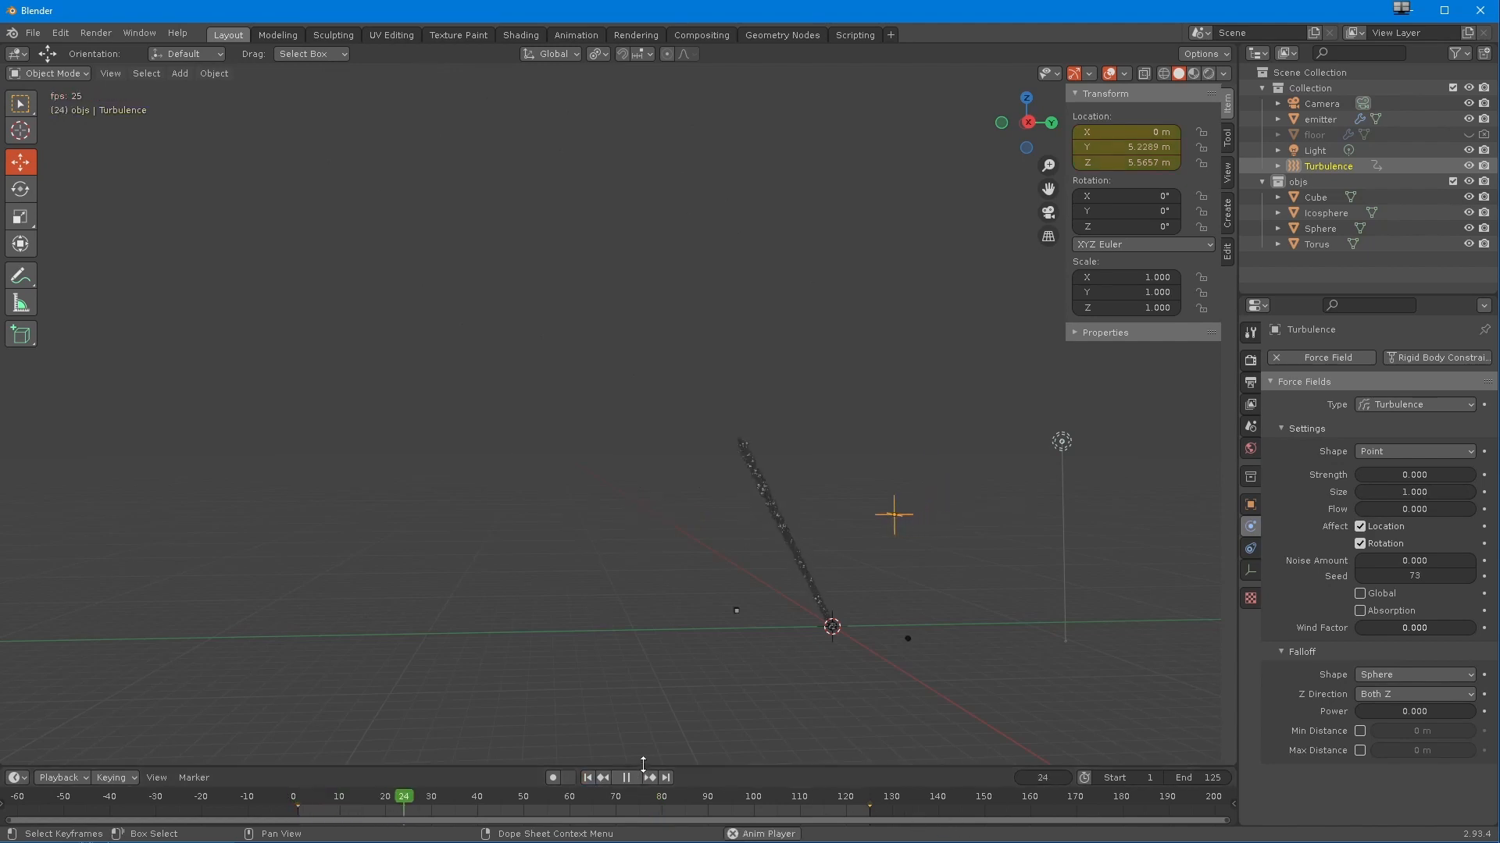
left_click(634, 778)
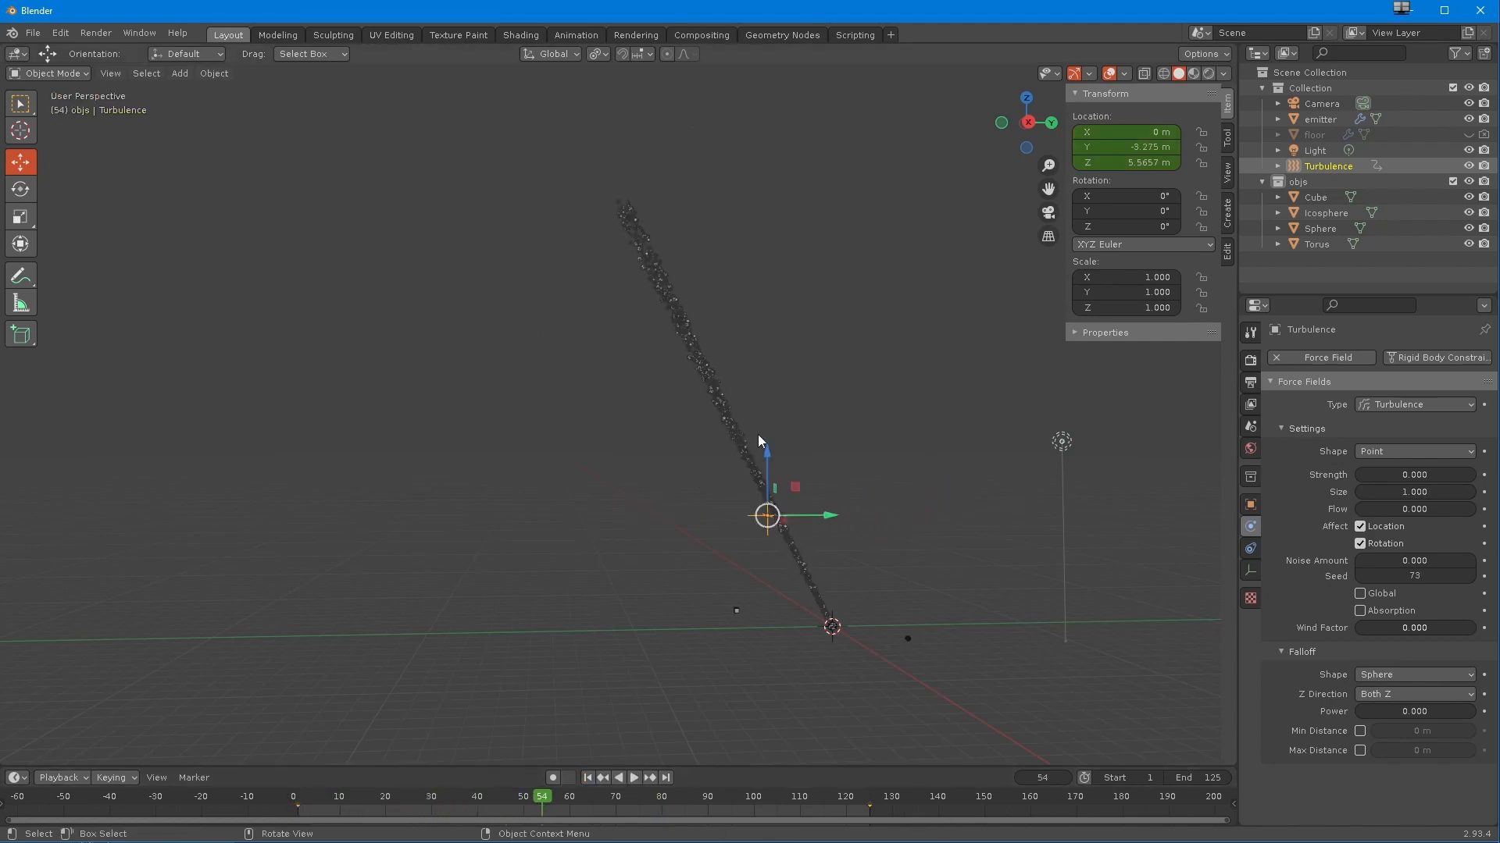
- Turn on gravity for the scene and show the emitter's particle settings
left_click(1250, 428)
left_click(1282, 459)
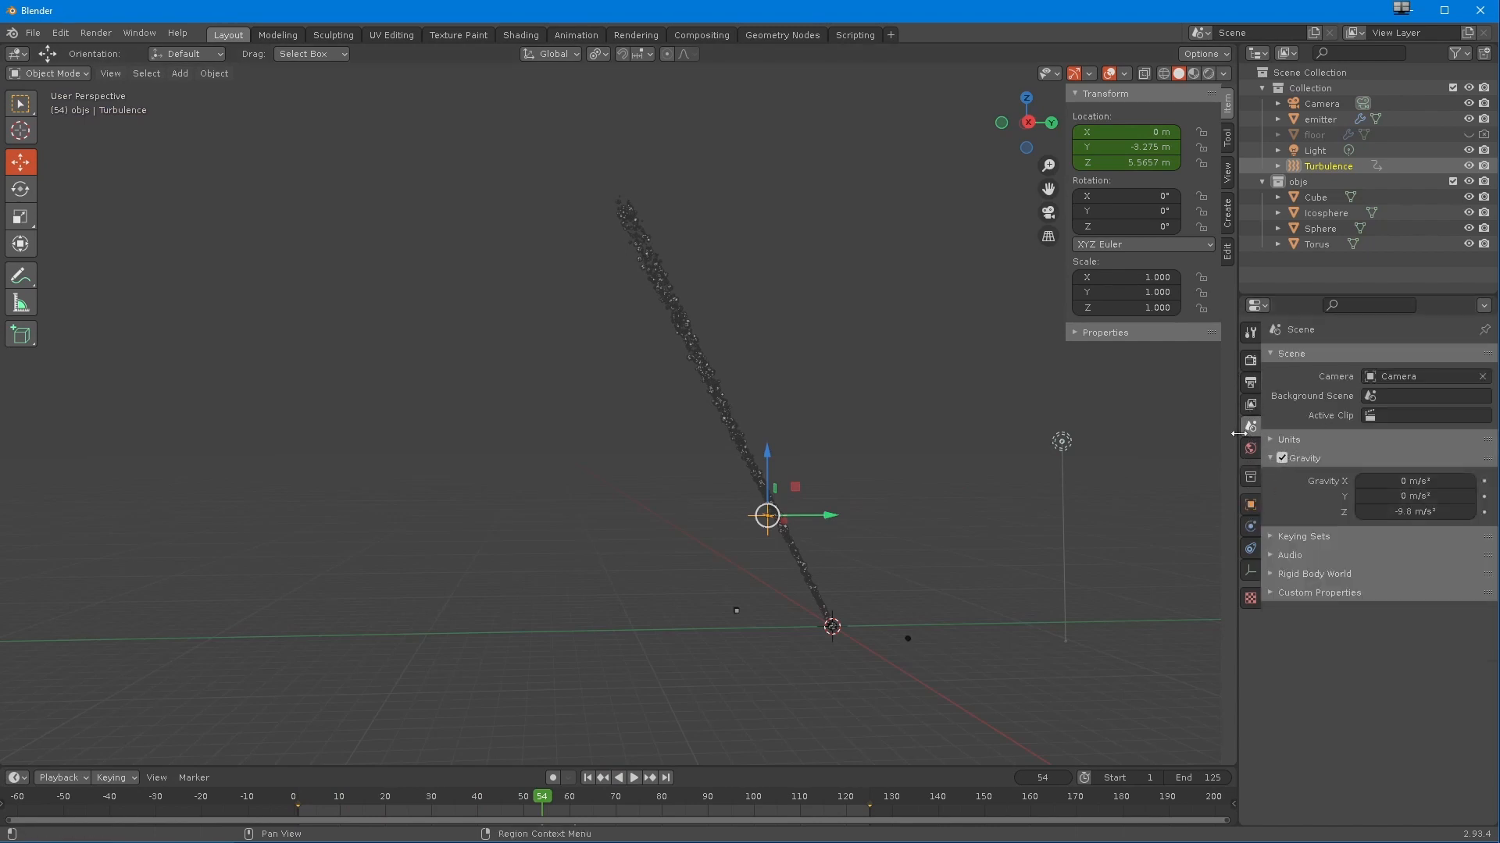
left_click(1320, 118)
left_click(1249, 548)
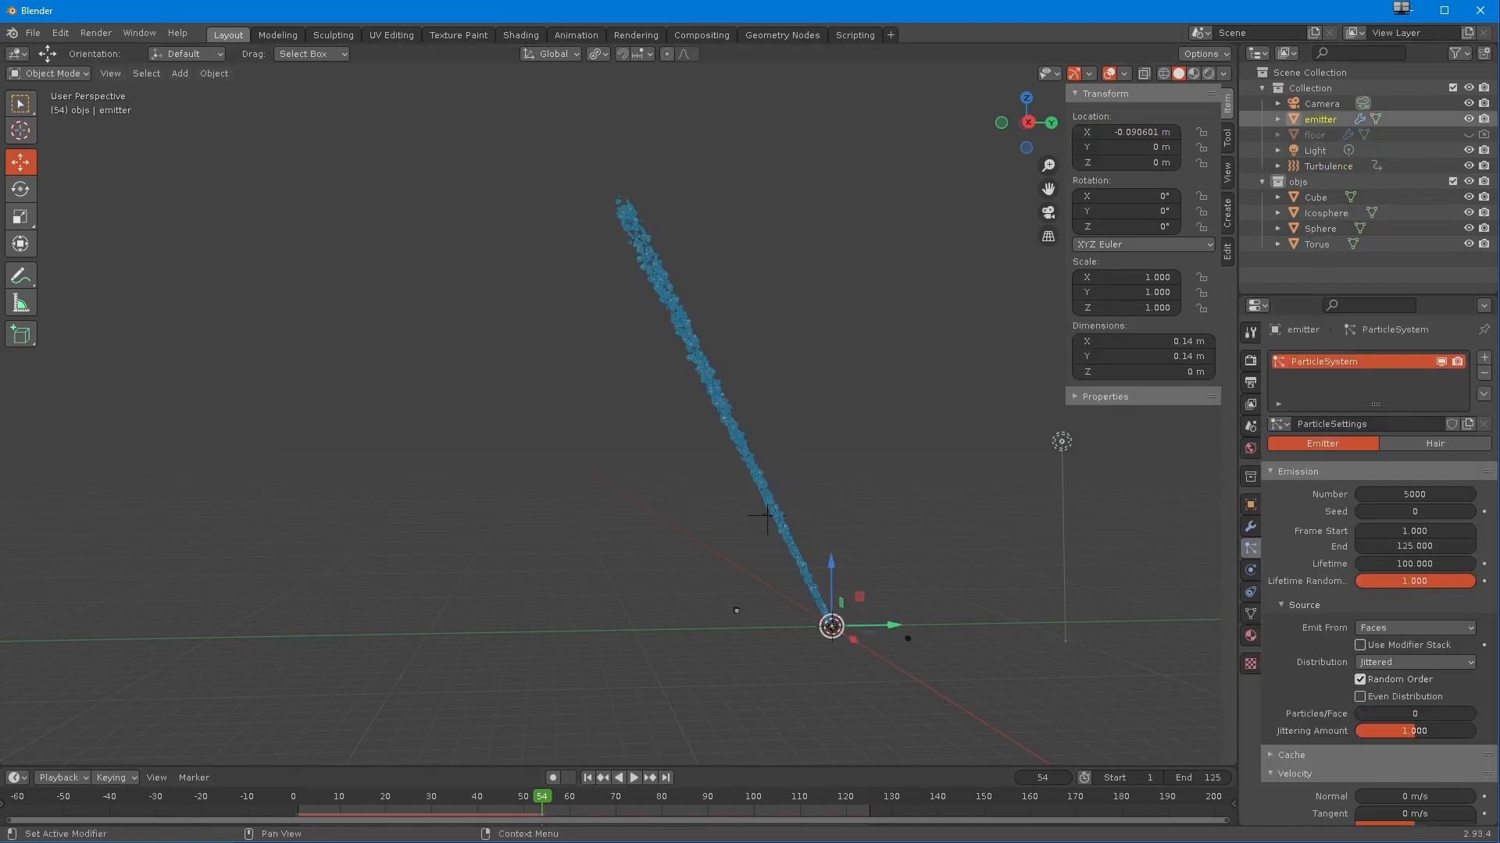
- Replay the animation from the first frame to examine the particle arc under gravity, and stop it at frame 72
left_click(589, 777)
left_click(634, 778)
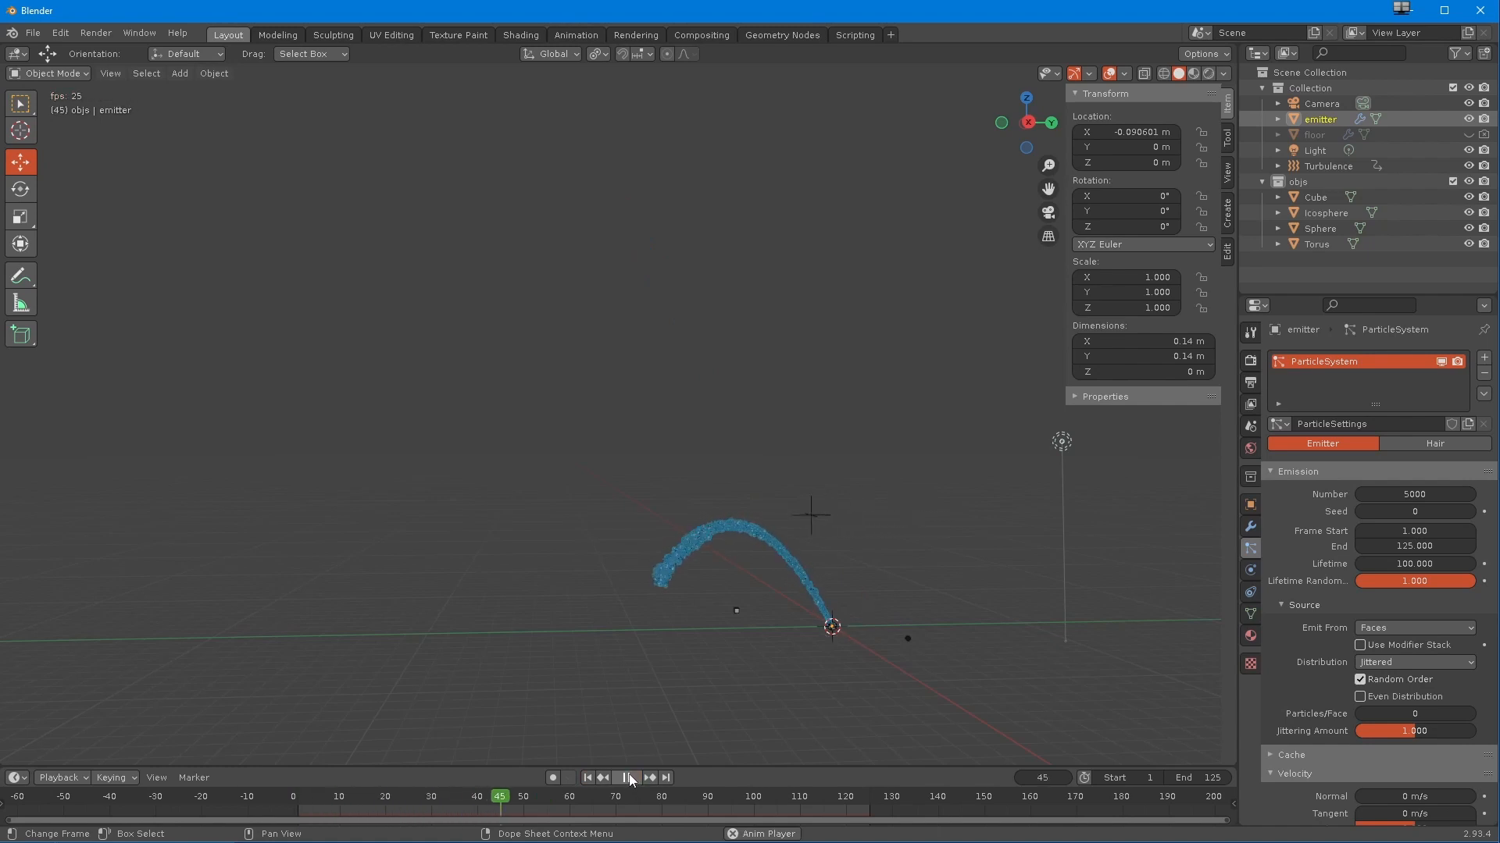
key("space")
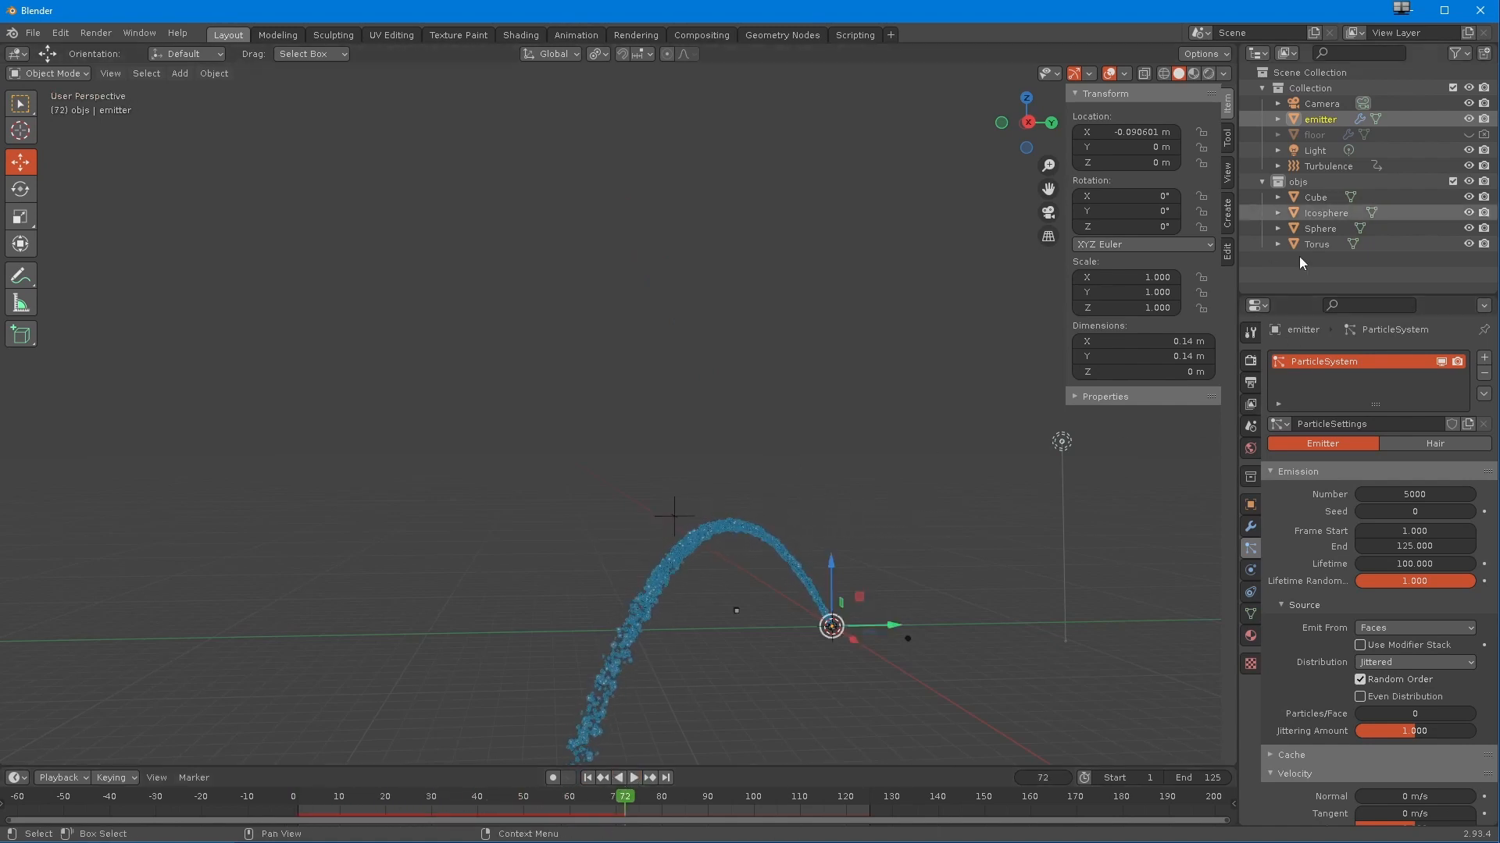
- Unhide the floor in the viewport and re-enable its Collision physics
left_click(1469, 134)
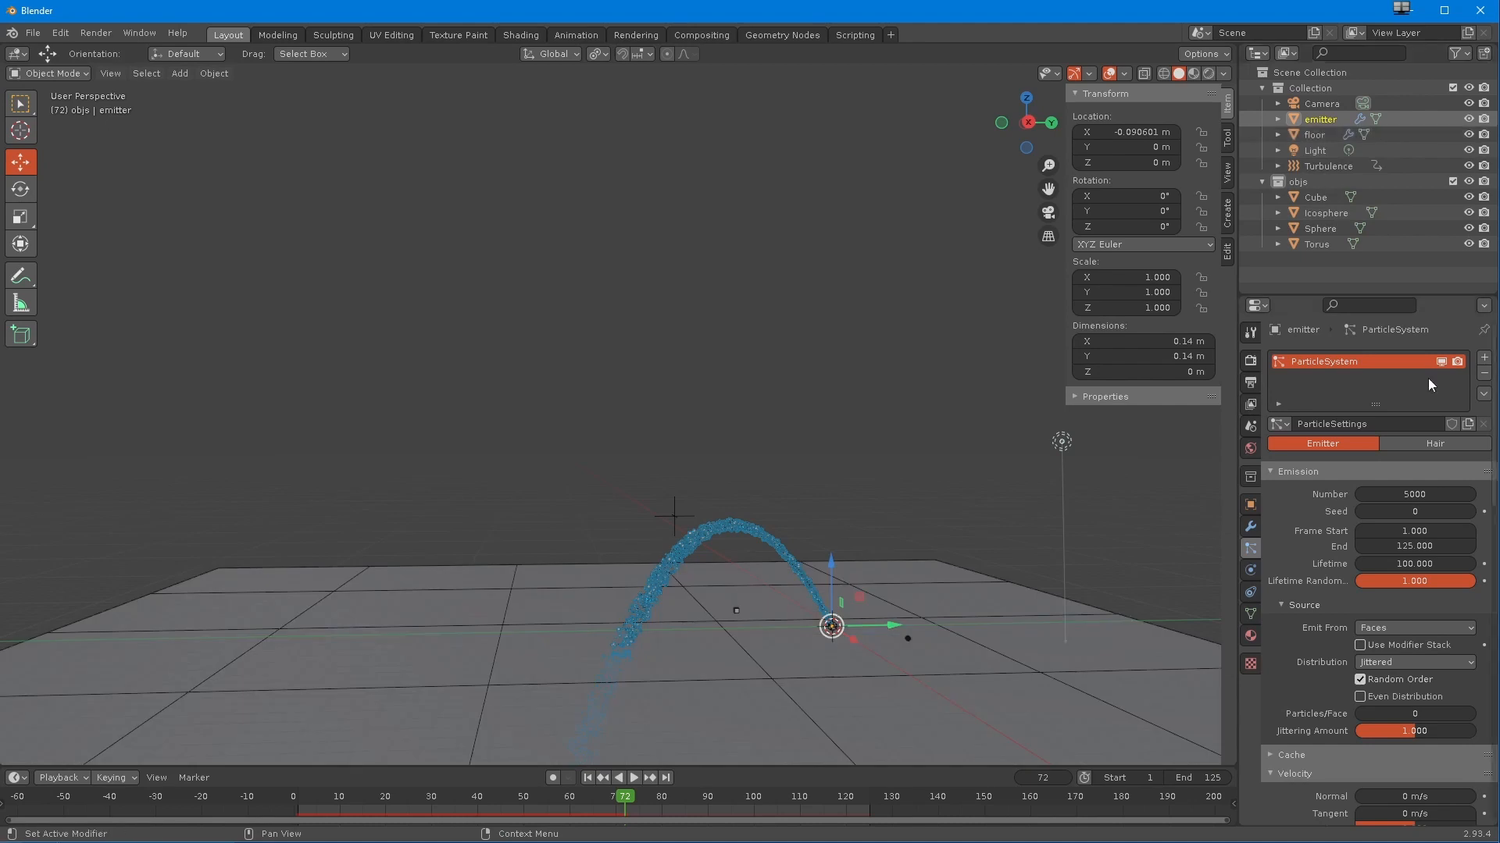
left_click(1311, 134)
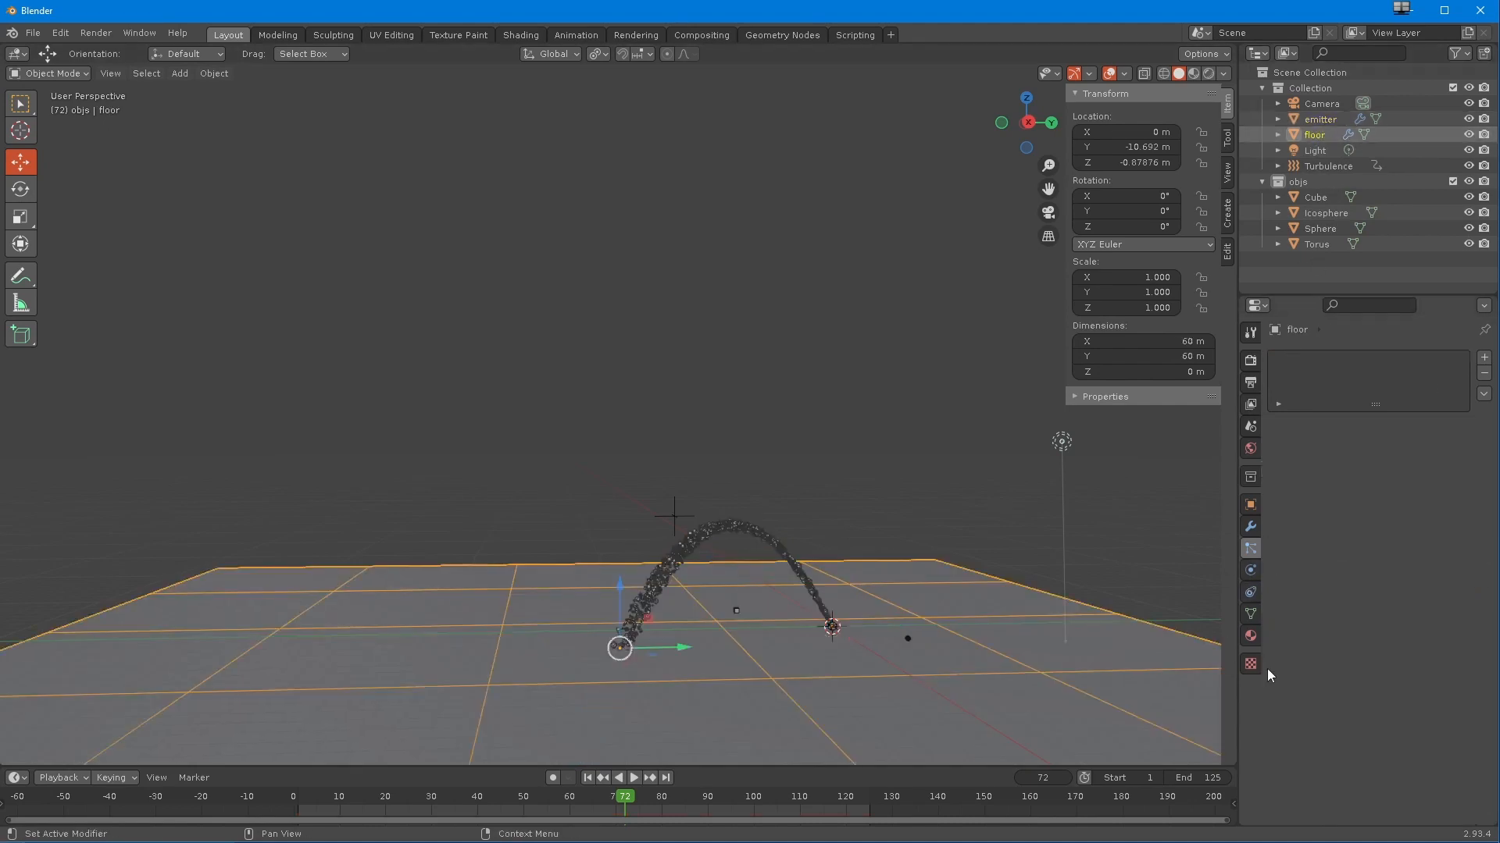
left_click(1250, 574)
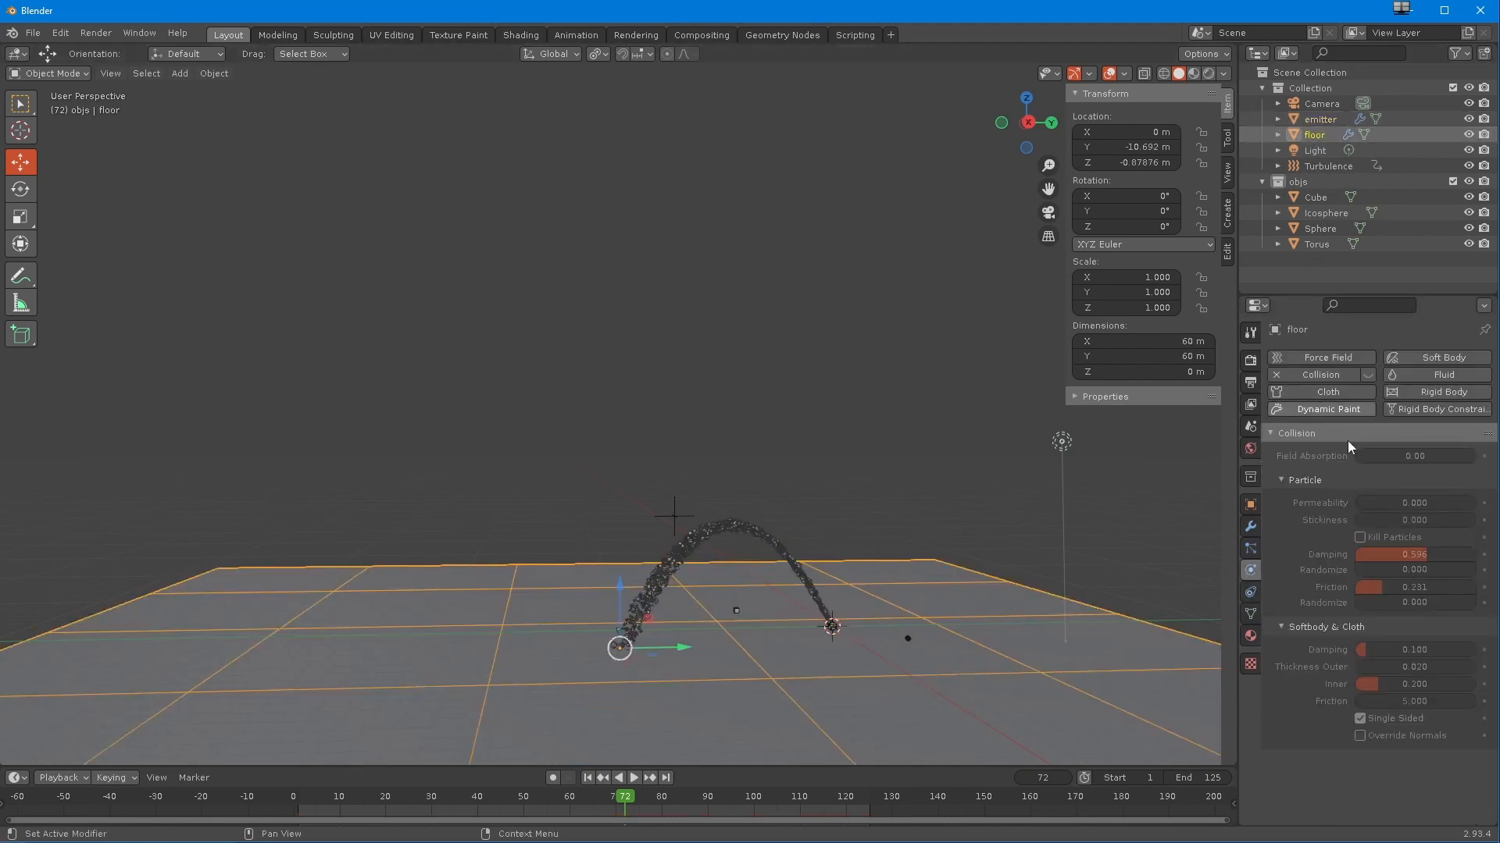
left_click(1368, 375)
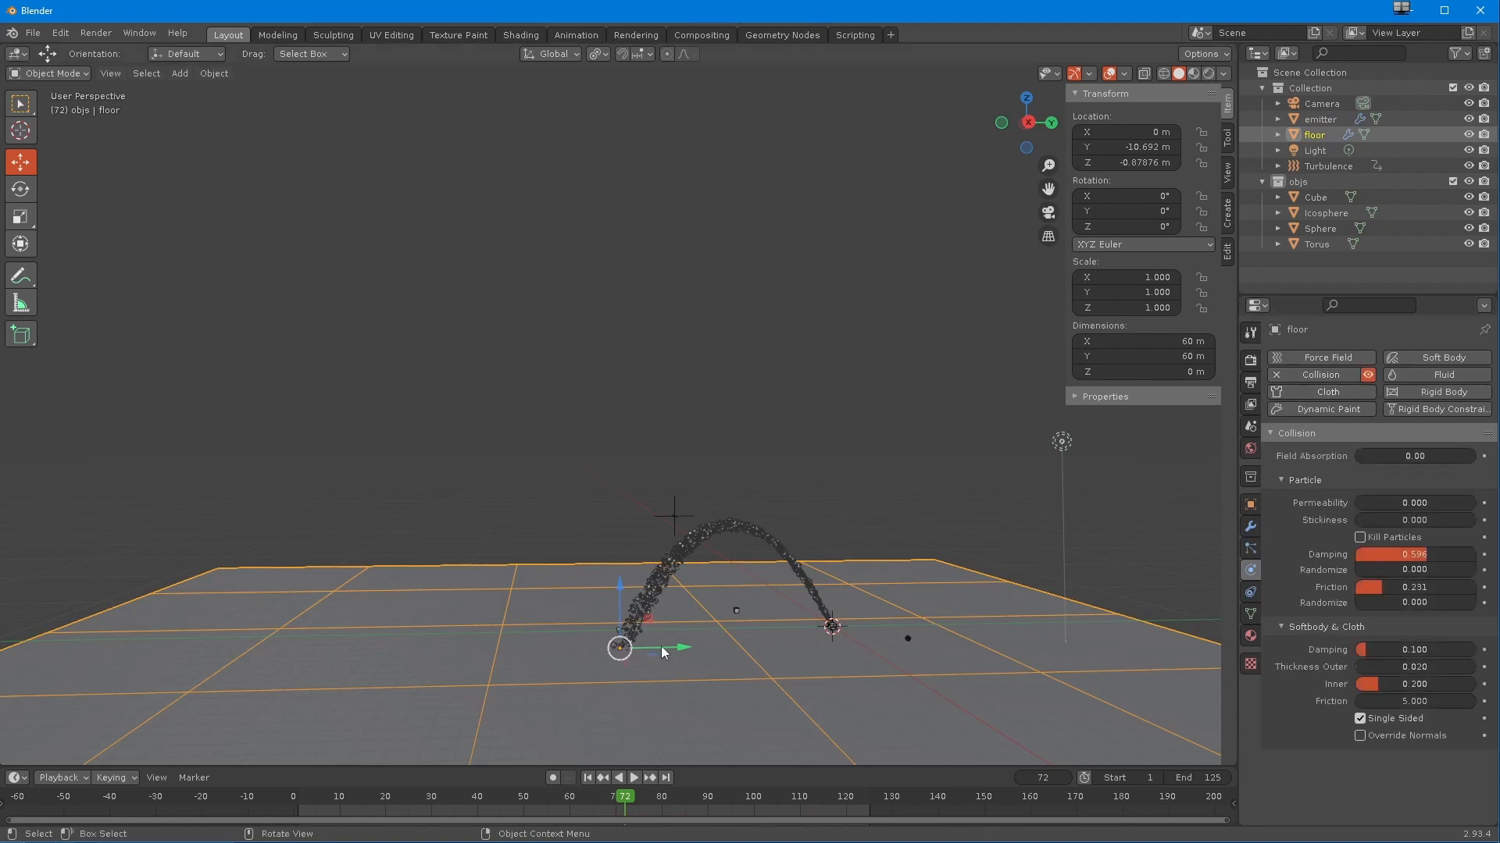
- Return to the first frame and set the Turbulence force field's strength to 5
left_click(588, 778)
middle_click_drag(517, 703, 659, 547)
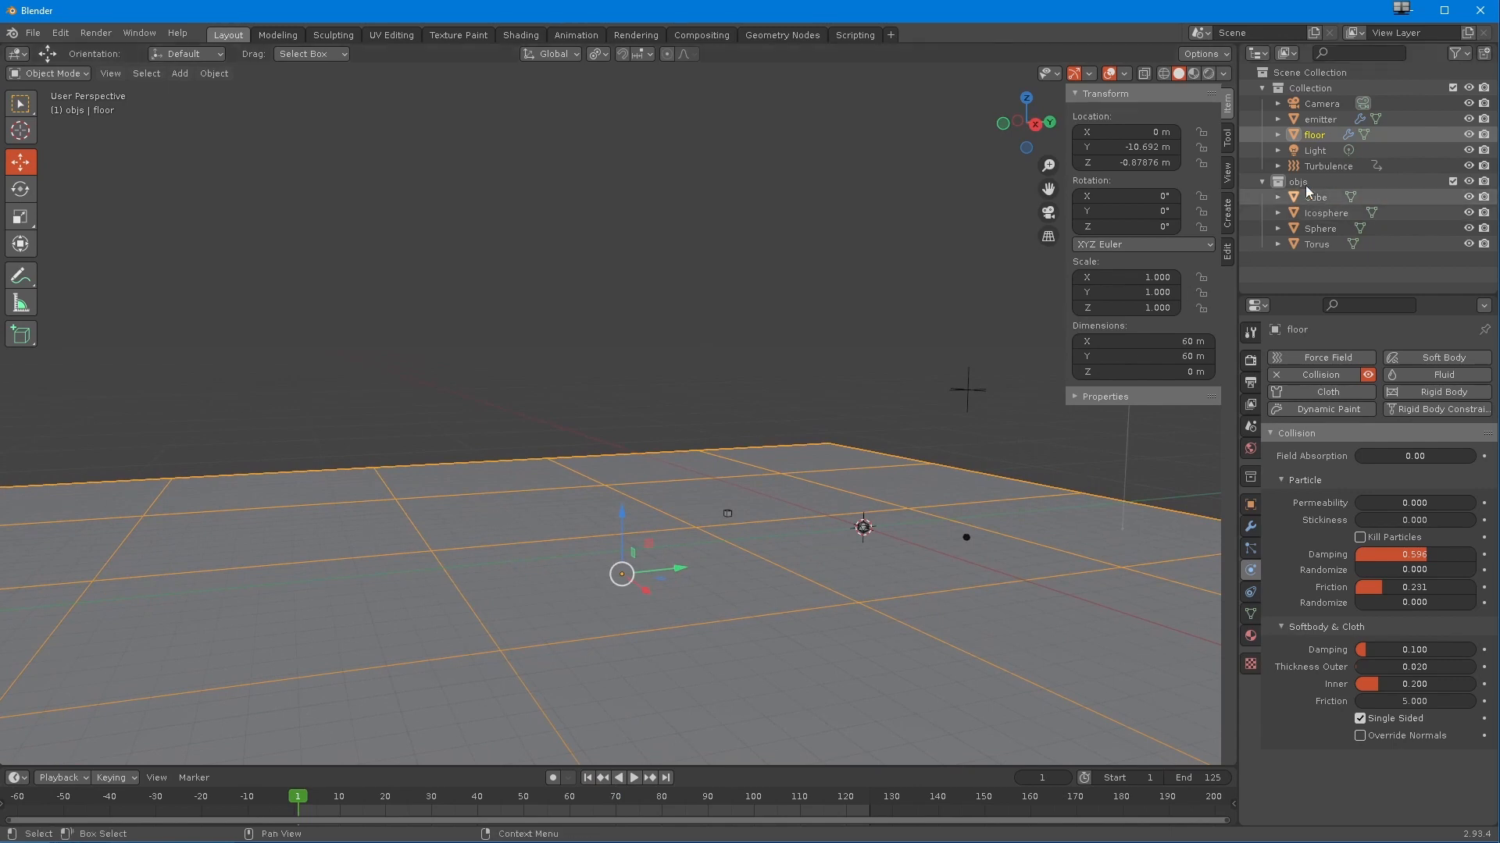
left_click(1327, 166)
type("5")
key("Return")
- Replay the animation to examine up close how the turbulent particles land on the floor, and stop it at frame 107
left_click(588, 779)
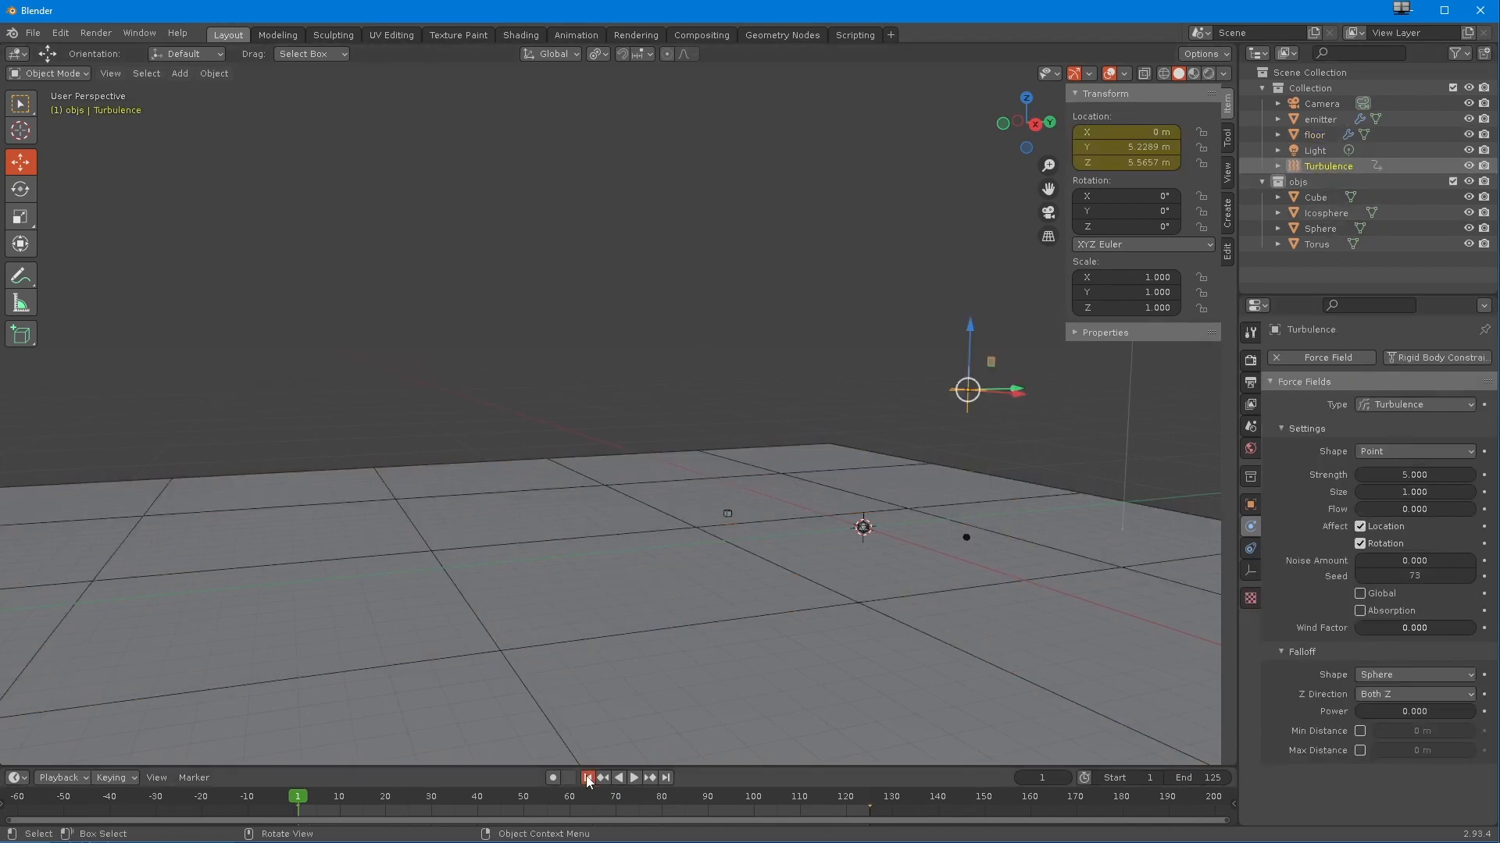
left_click(635, 779)
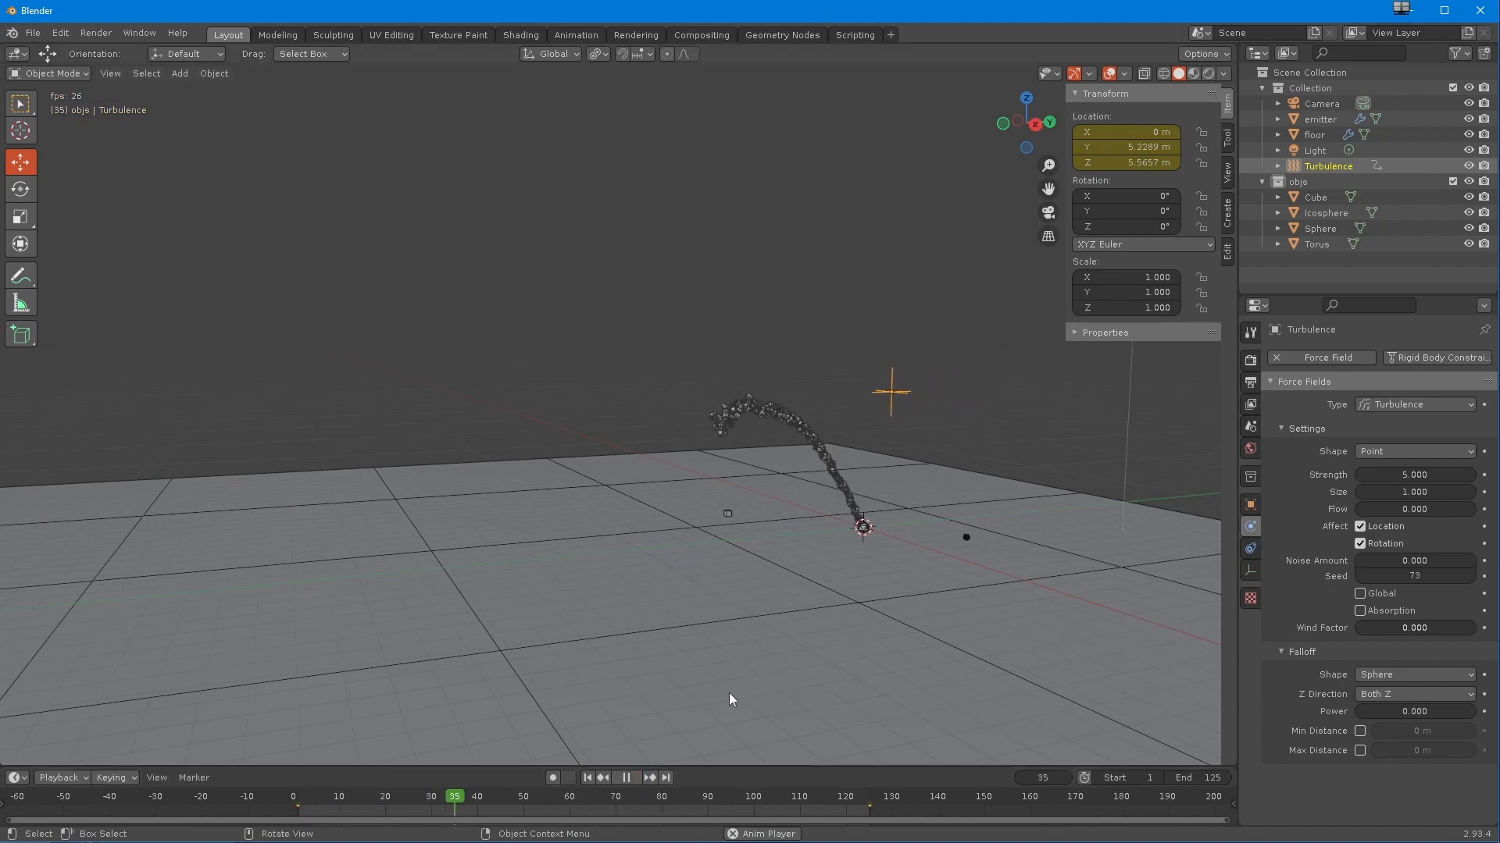
middle_click_drag(562, 727, 586, 670)
middle_click_drag(586, 670, 542, 528, "ctrl")
middle_click_drag(503, 681, 511, 651, "ctrl")
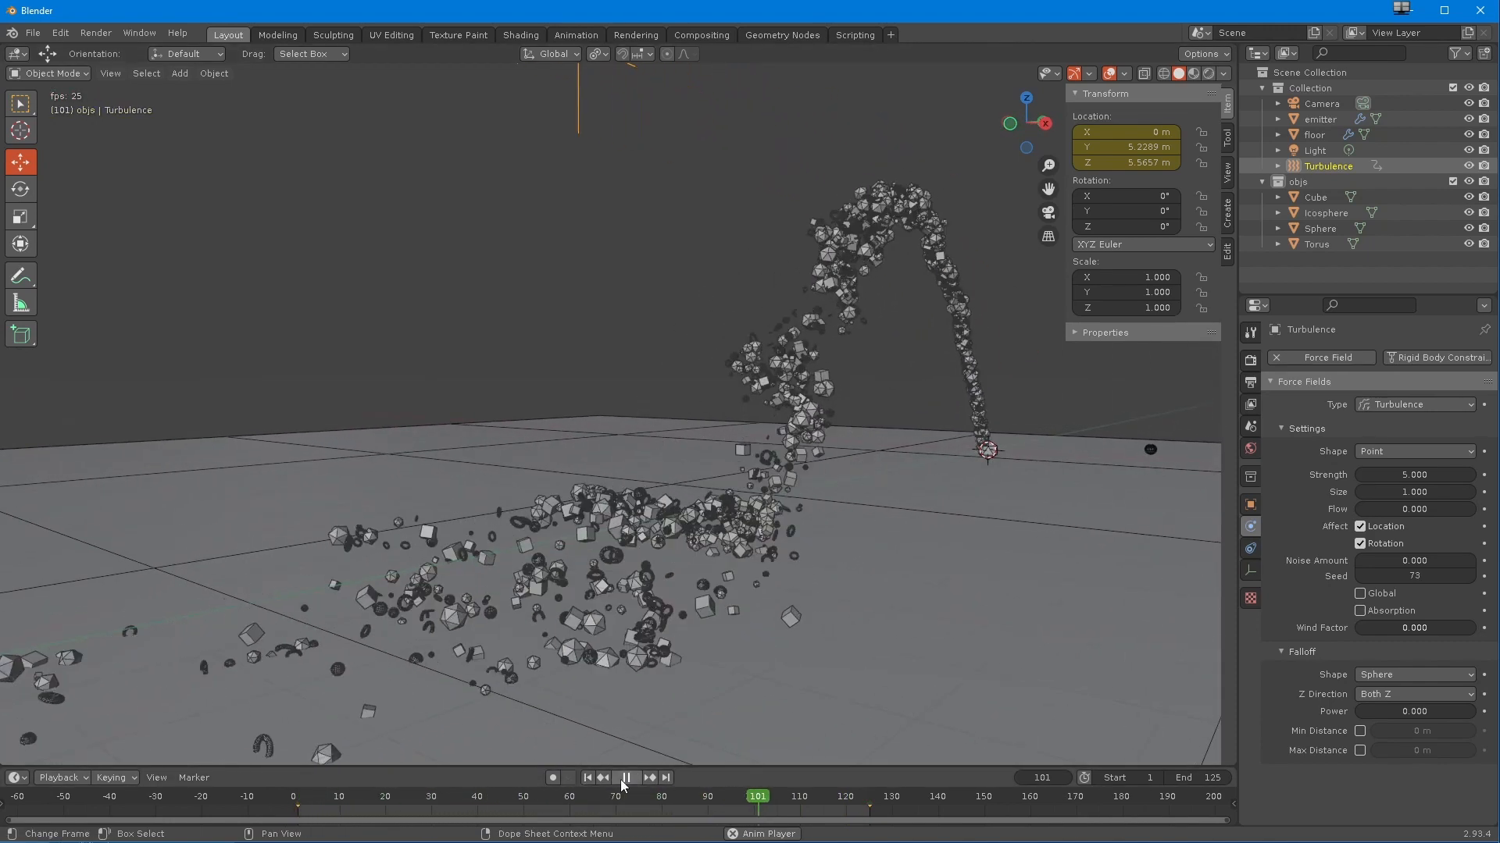
key("space")
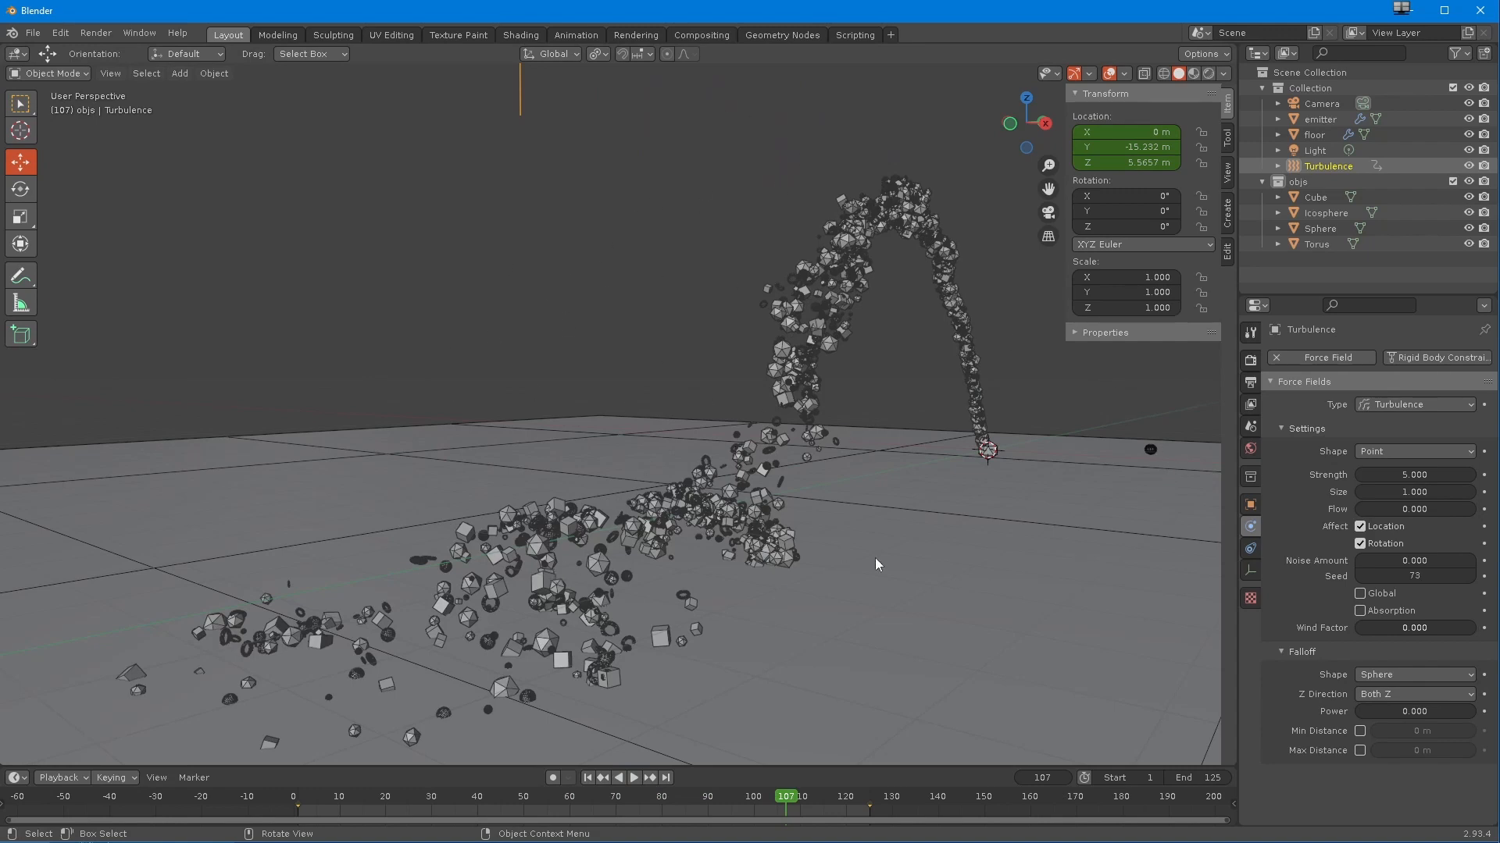
middle_click_drag(817, 553, 734, 559)
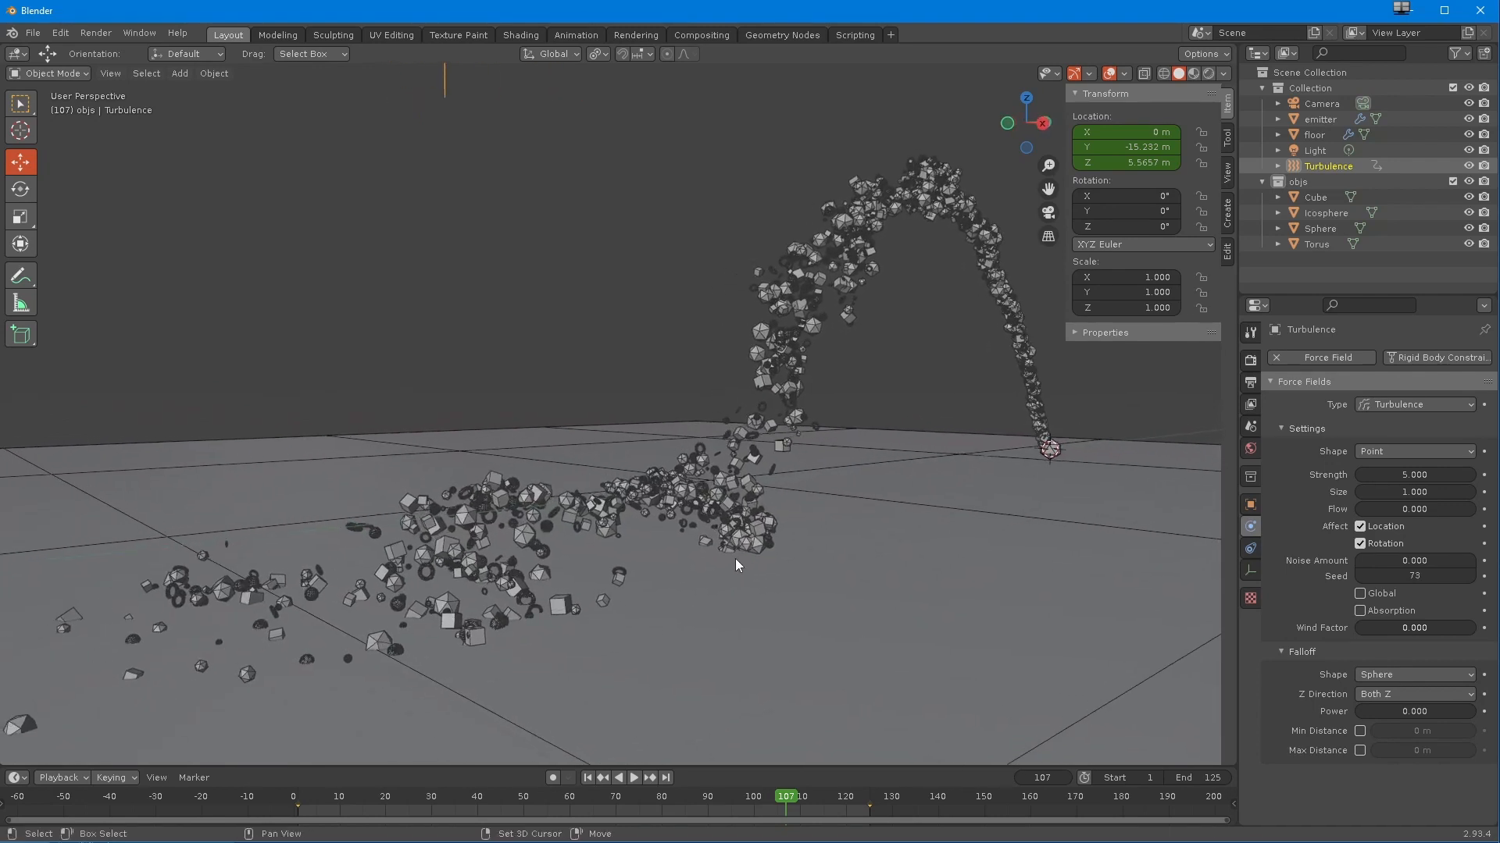
- Switch to the Shading workspace and display the particle stream in Rendered viewport shading
left_click(520, 34)
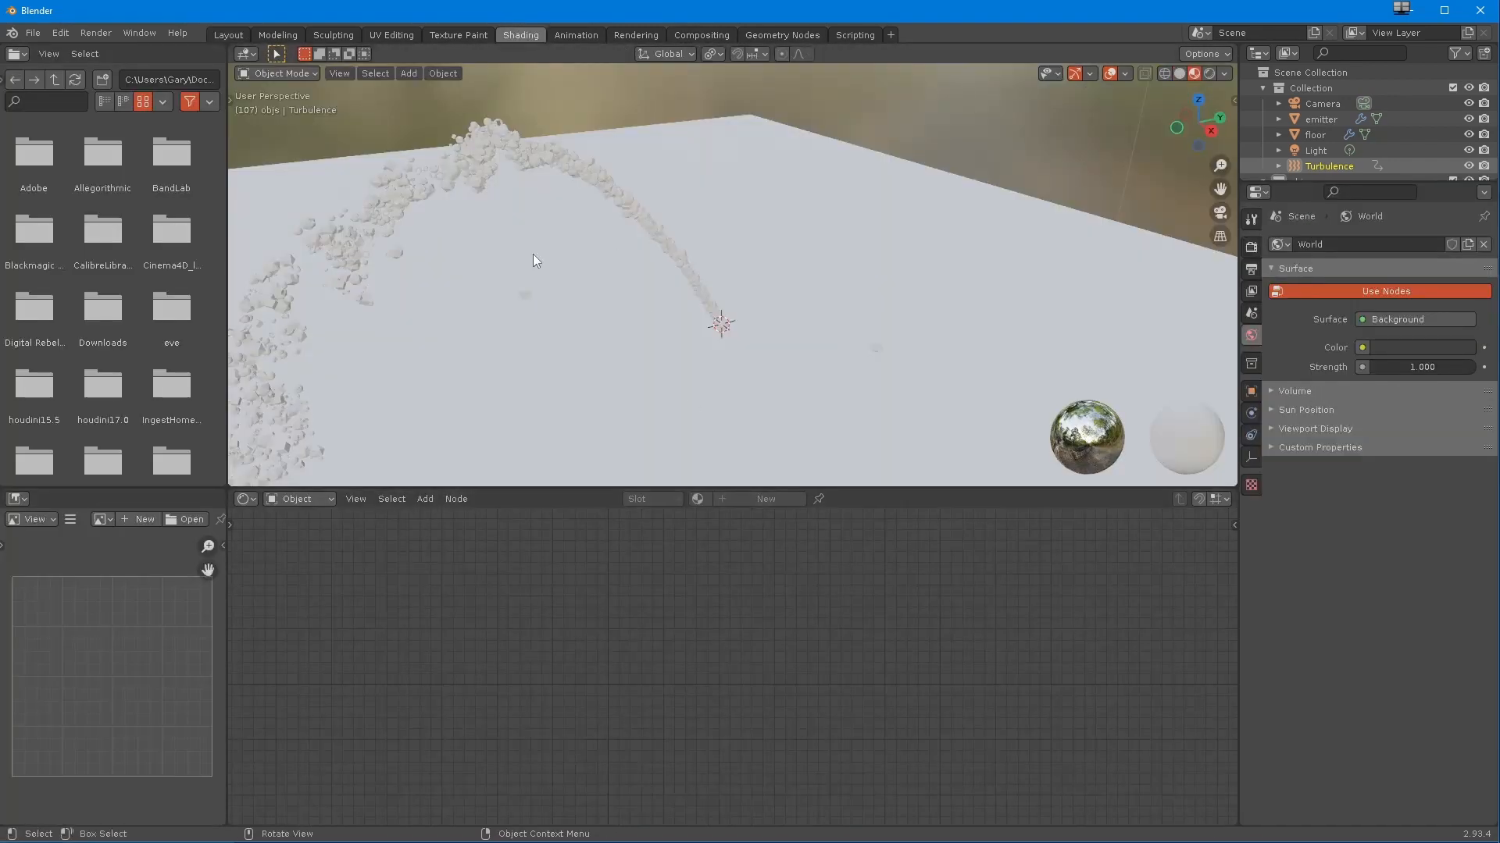
left_click(1209, 73)
mouse_move(699, 306)
middle_mouse_down()
mouse_move(702, 331)
mouse_move(791, 369)
mouse_move(851, 342)
middle_mouse_up()
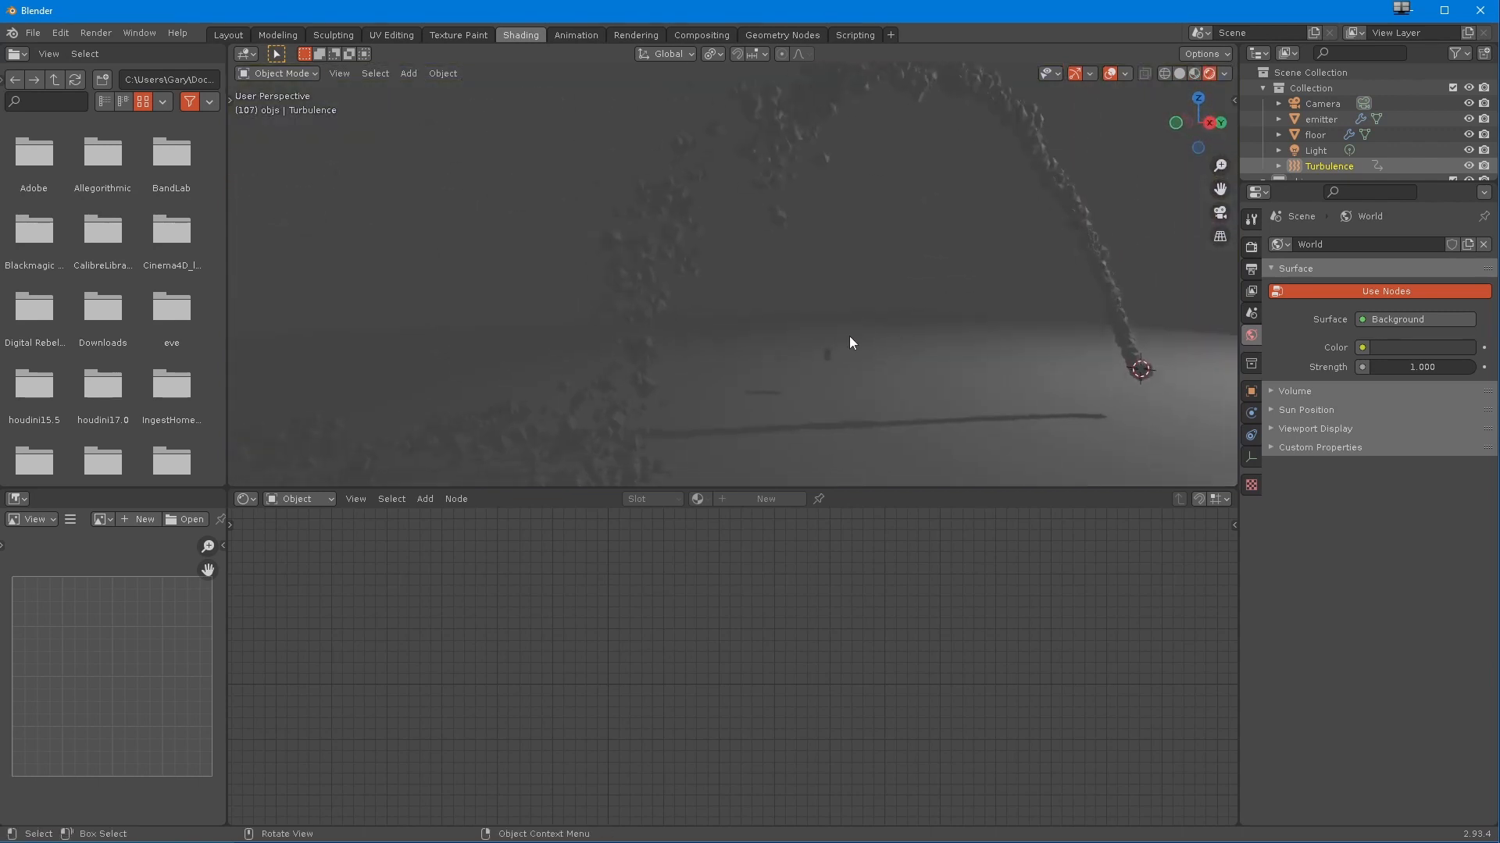
- Give the Cube a new material with a red base color, metallic 0.659, specular 1.000 and roughness about 0.172
left_click_drag(1320, 187, 1320, 336)
left_click(1316, 197)
left_click(738, 500)
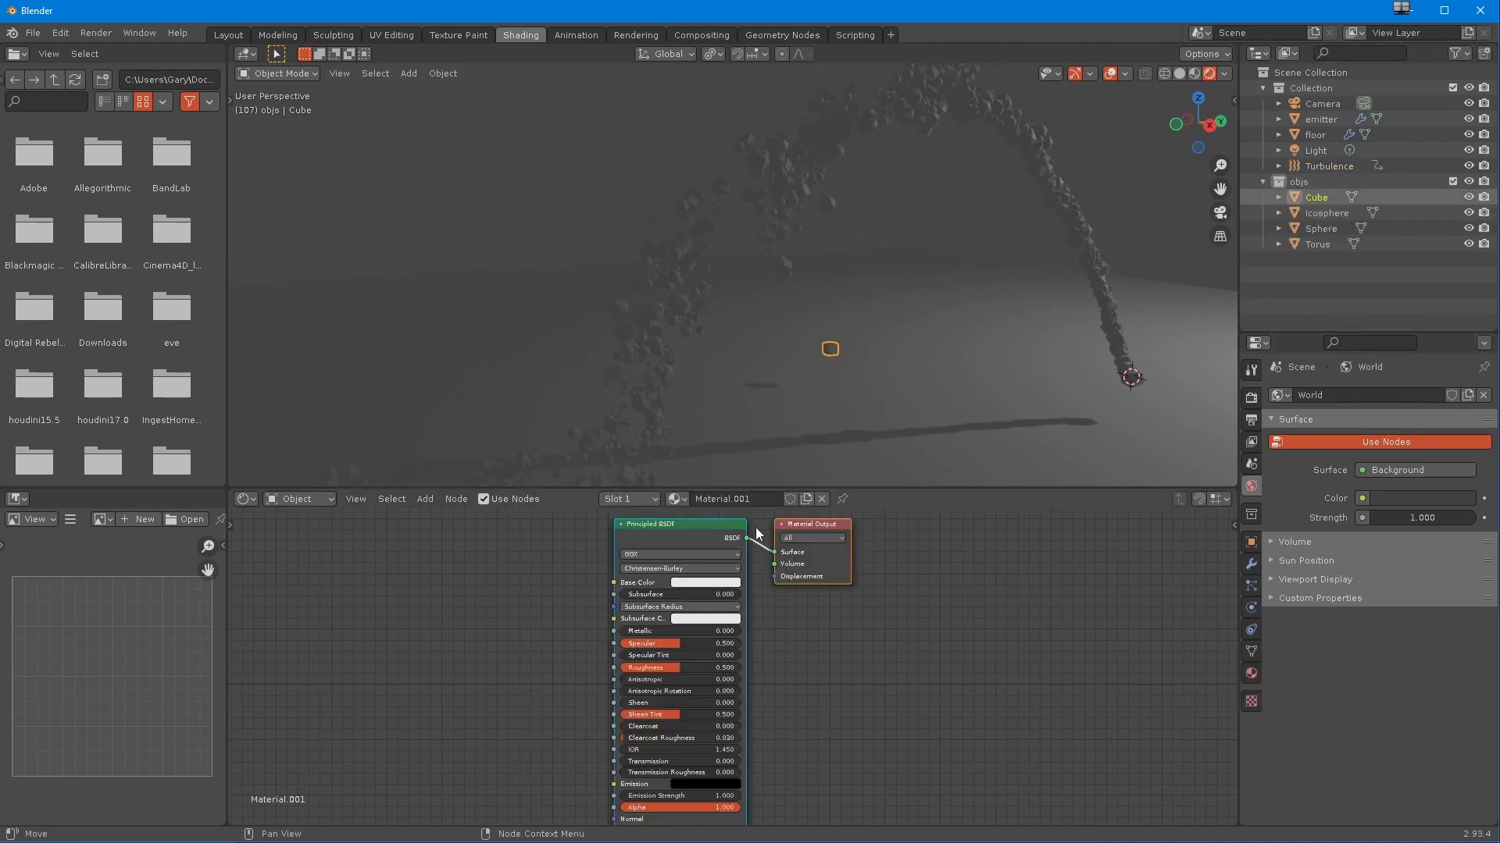
left_click(692, 588)
left_click(727, 478)
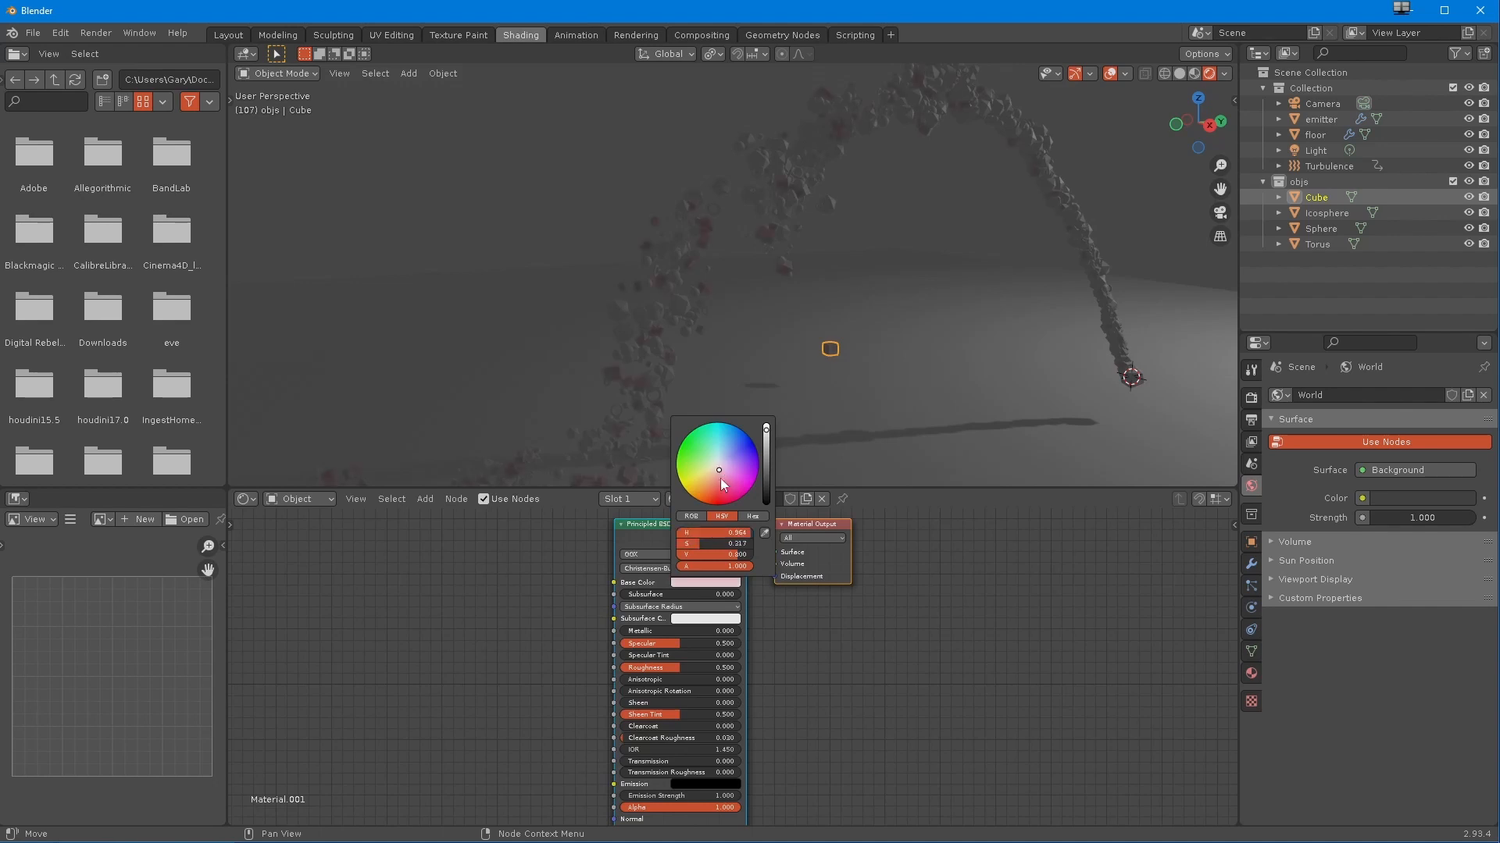
left_click(687, 586)
left_click_drag(721, 500, 714, 502)
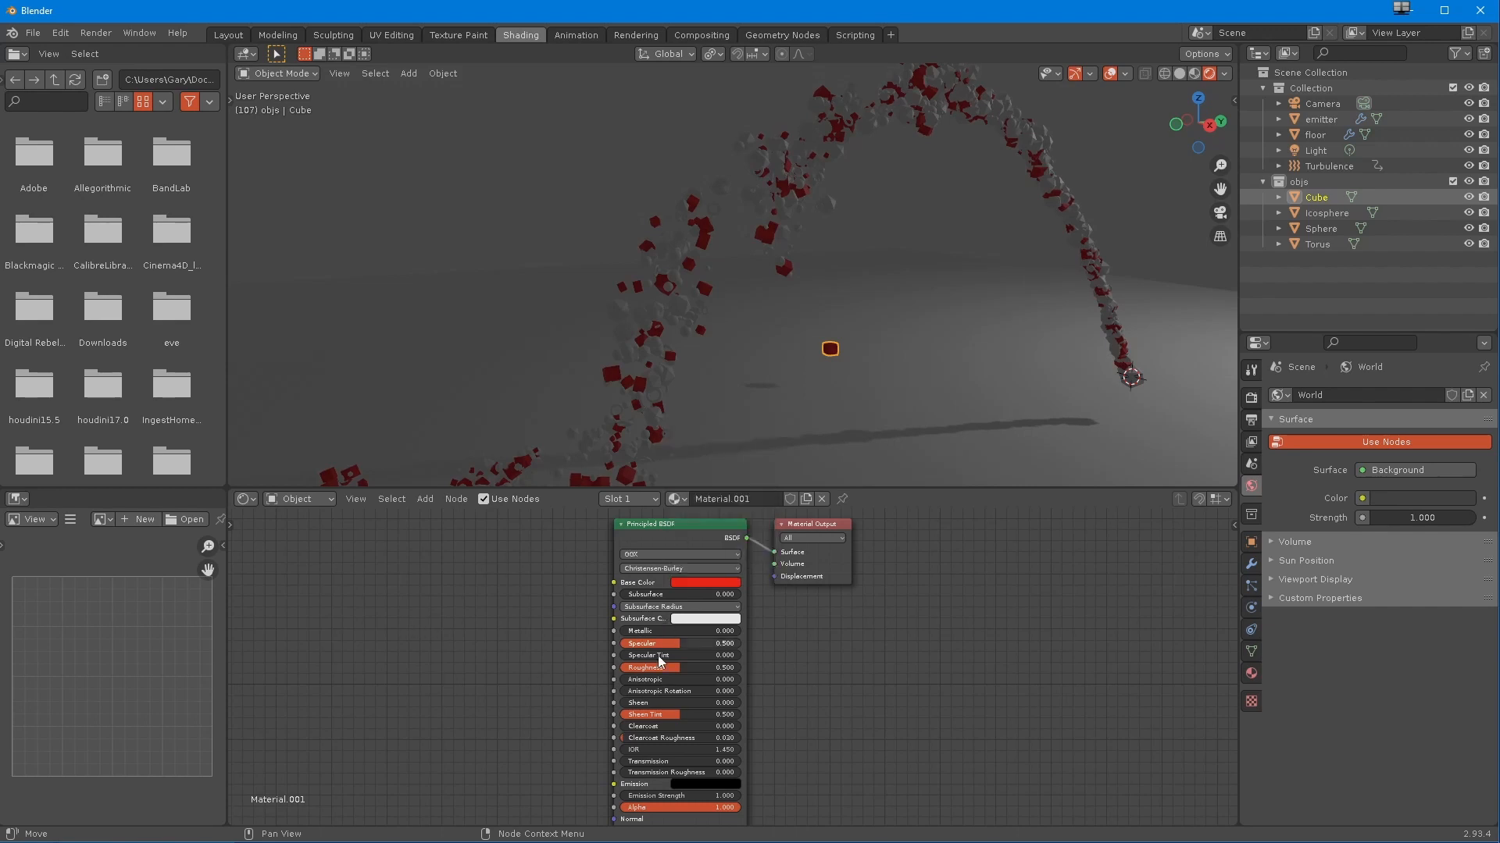
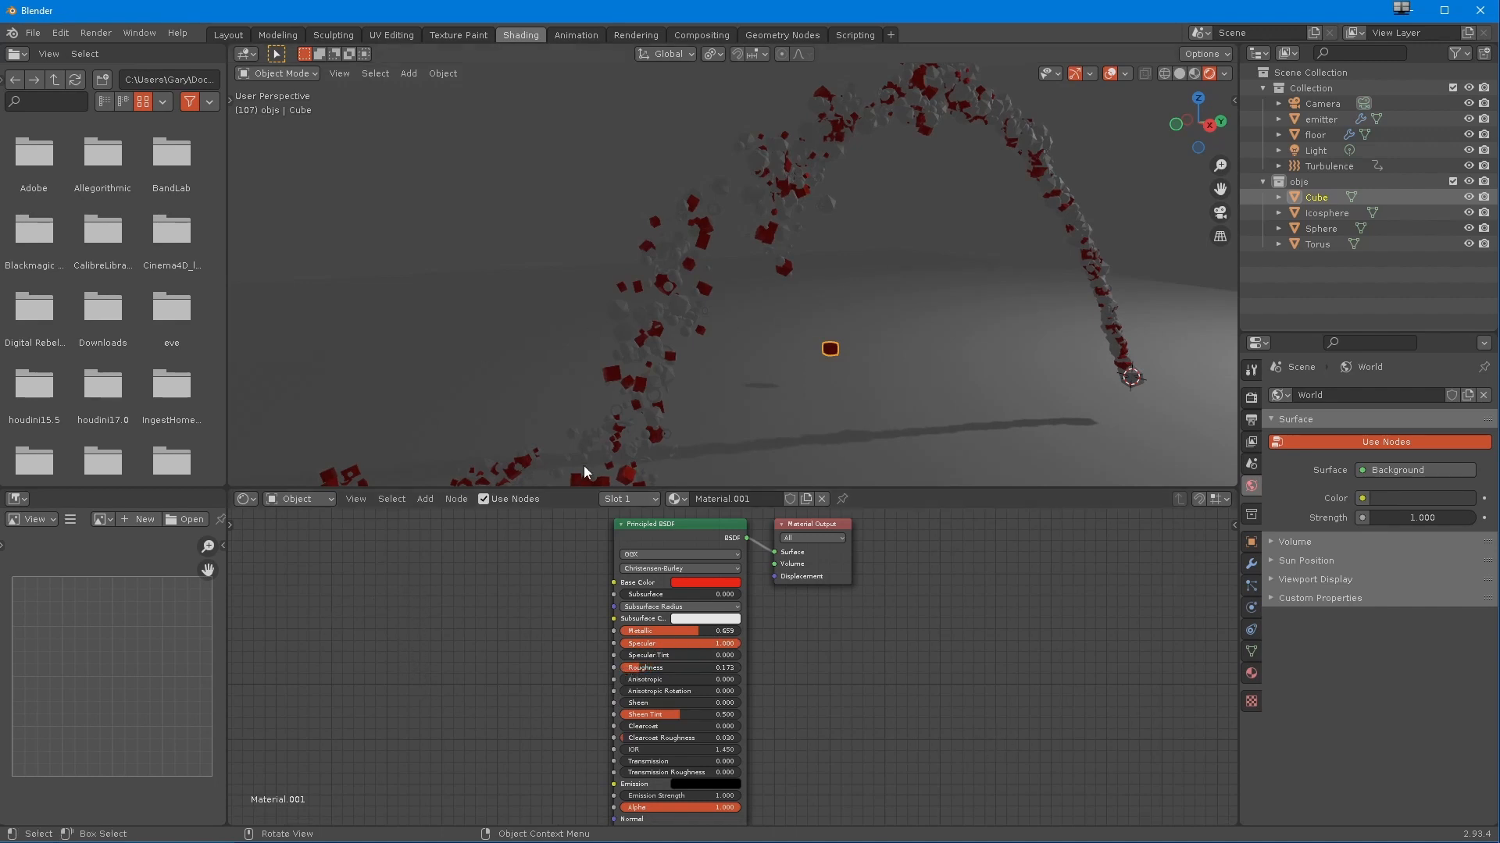
- Give the Icosphere a new material with a light blue base color, subsurface 0.573, and increased specular and roughness
left_click(1326, 213)
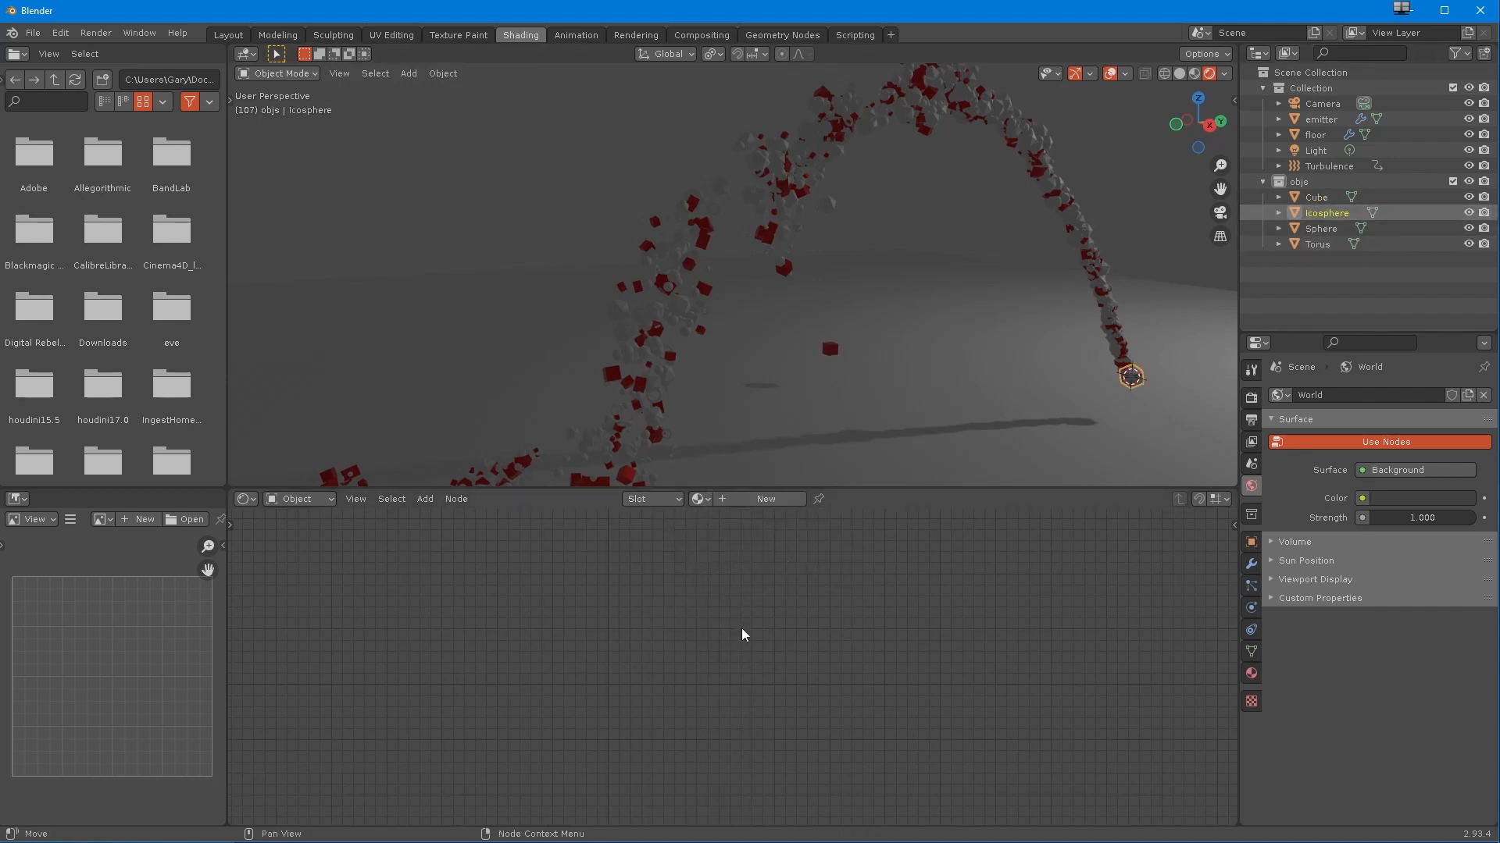
left_click(753, 499)
left_click(699, 584)
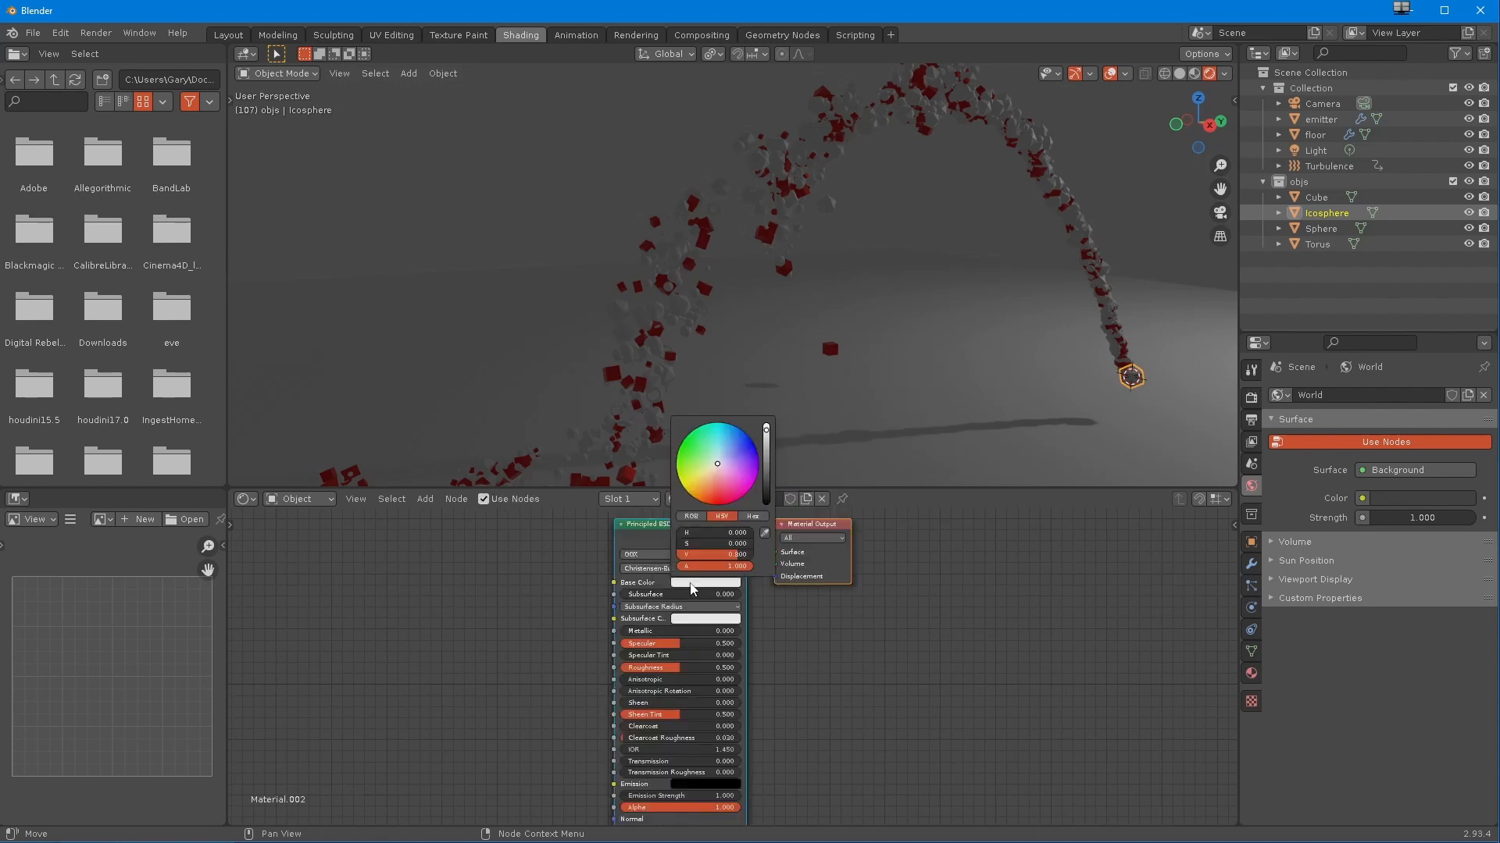
left_click_drag(720, 473, 734, 447)
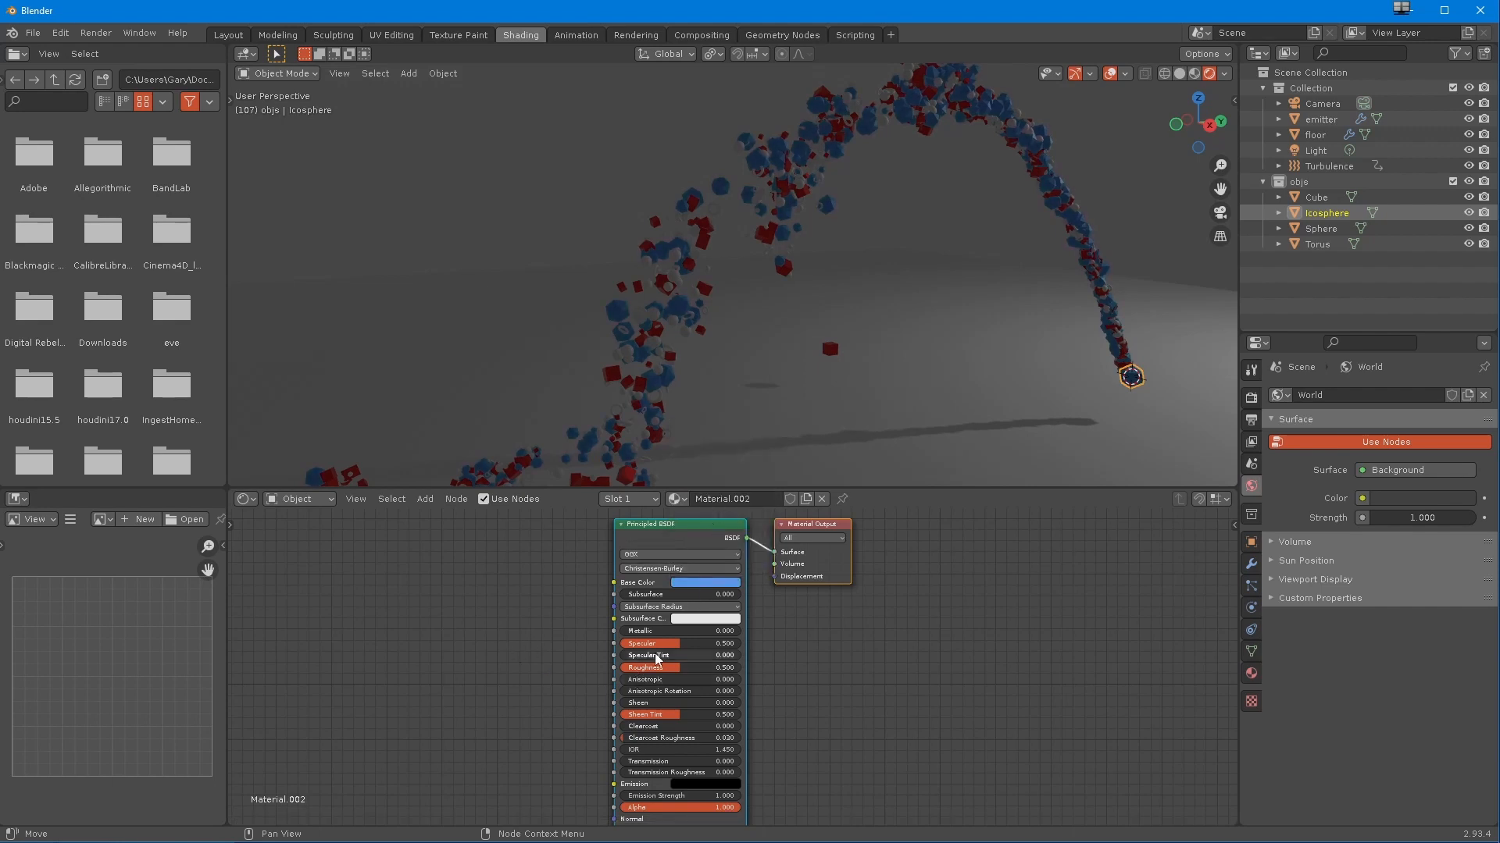
left_click_drag(661, 632, 703, 600)
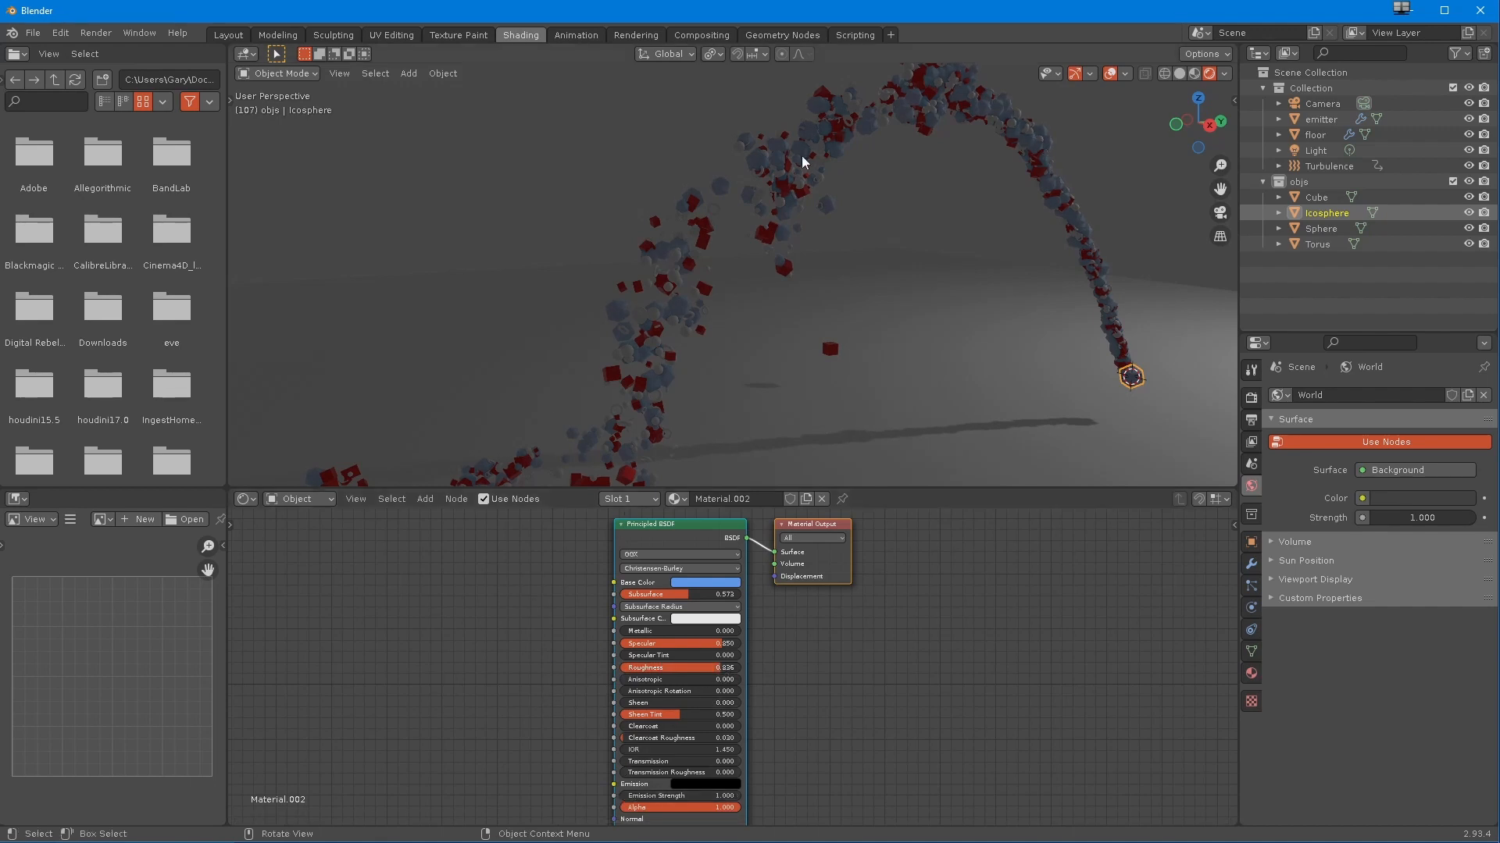
- Give the Sphere a new material with a green base color
left_click(1320, 228)
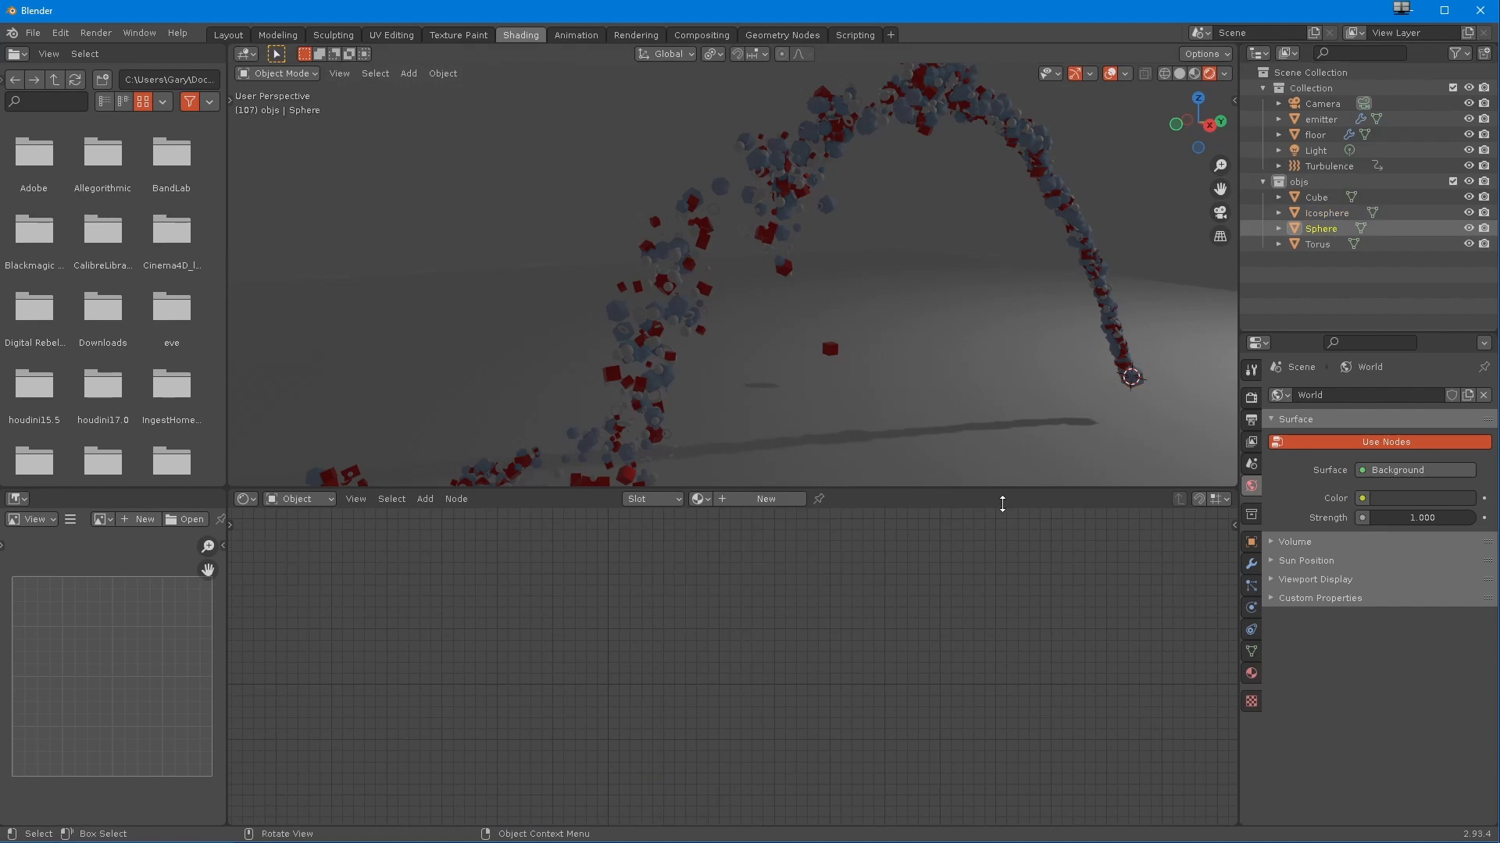
left_click(762, 499)
left_click(687, 582)
left_click_drag(723, 460, 690, 456)
left_click_drag(689, 455, 768, 462)
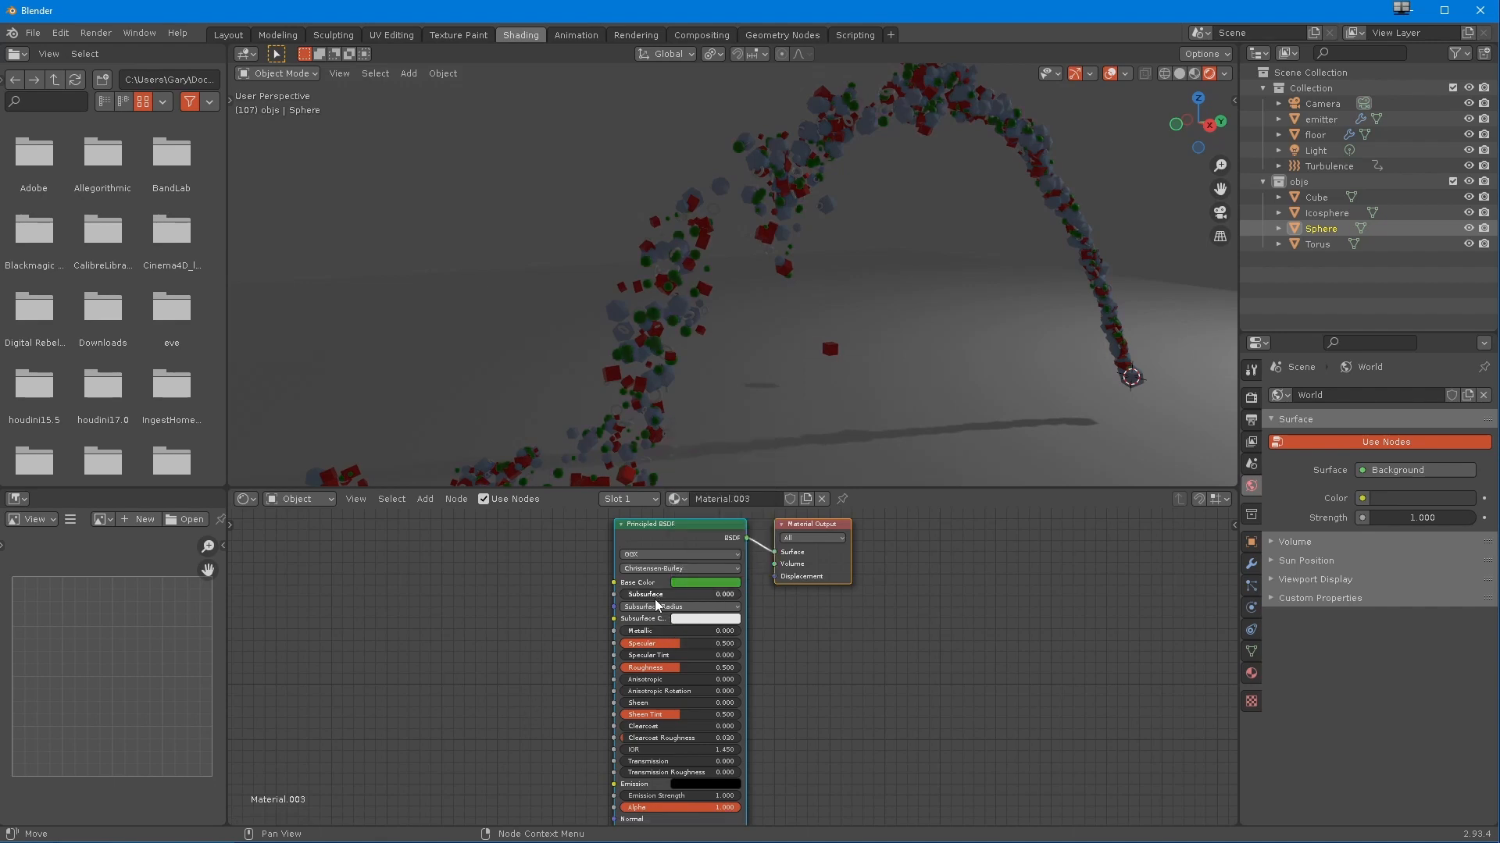
- Give the Torus a new material with an orange base color, metallic 0.741, specular 1.000 and roughness 0.095
left_click(1130, 377)
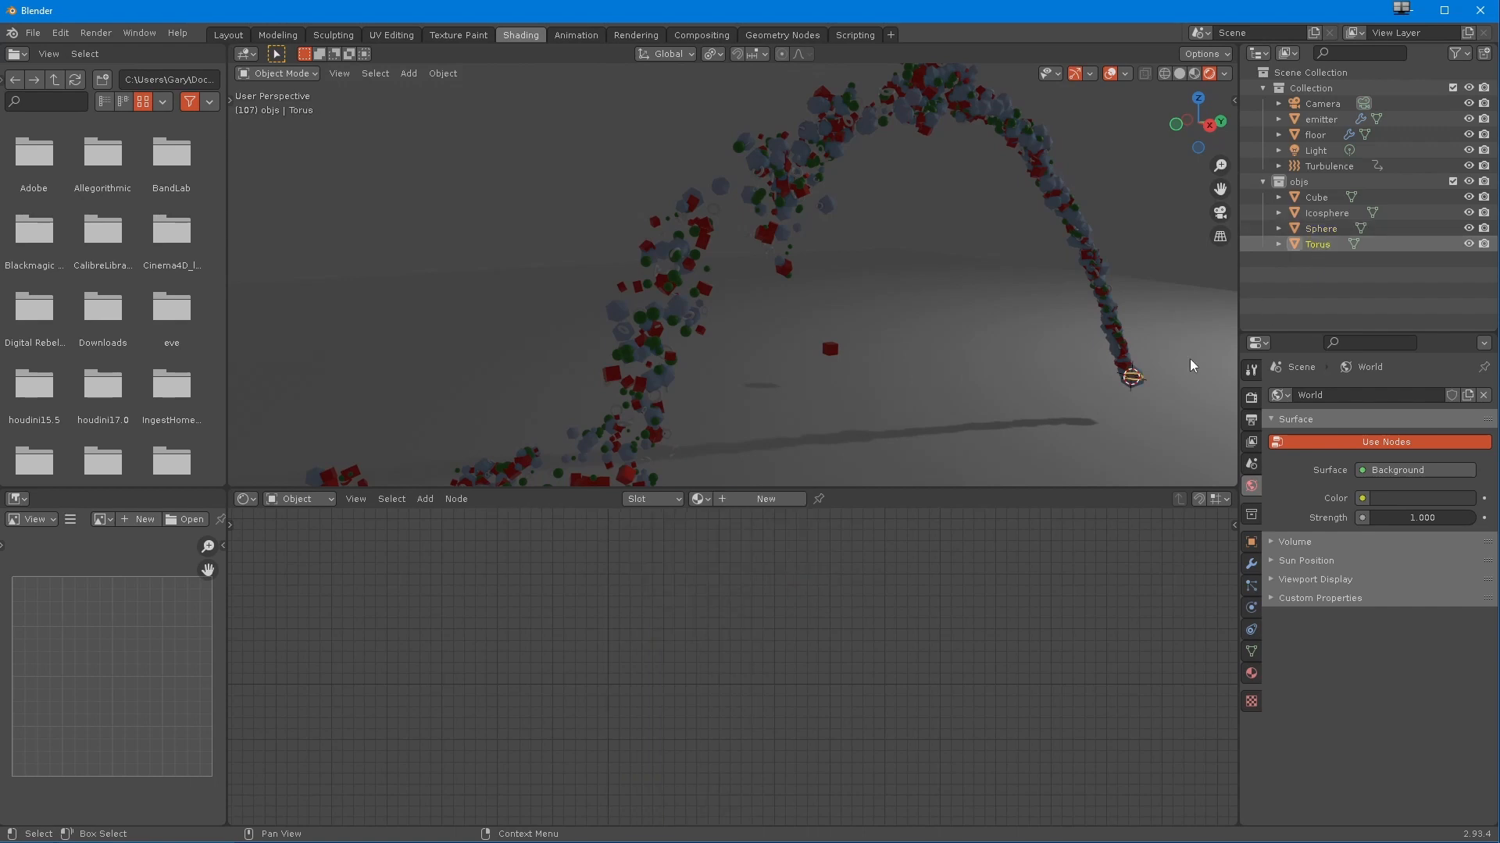
left_click(734, 499)
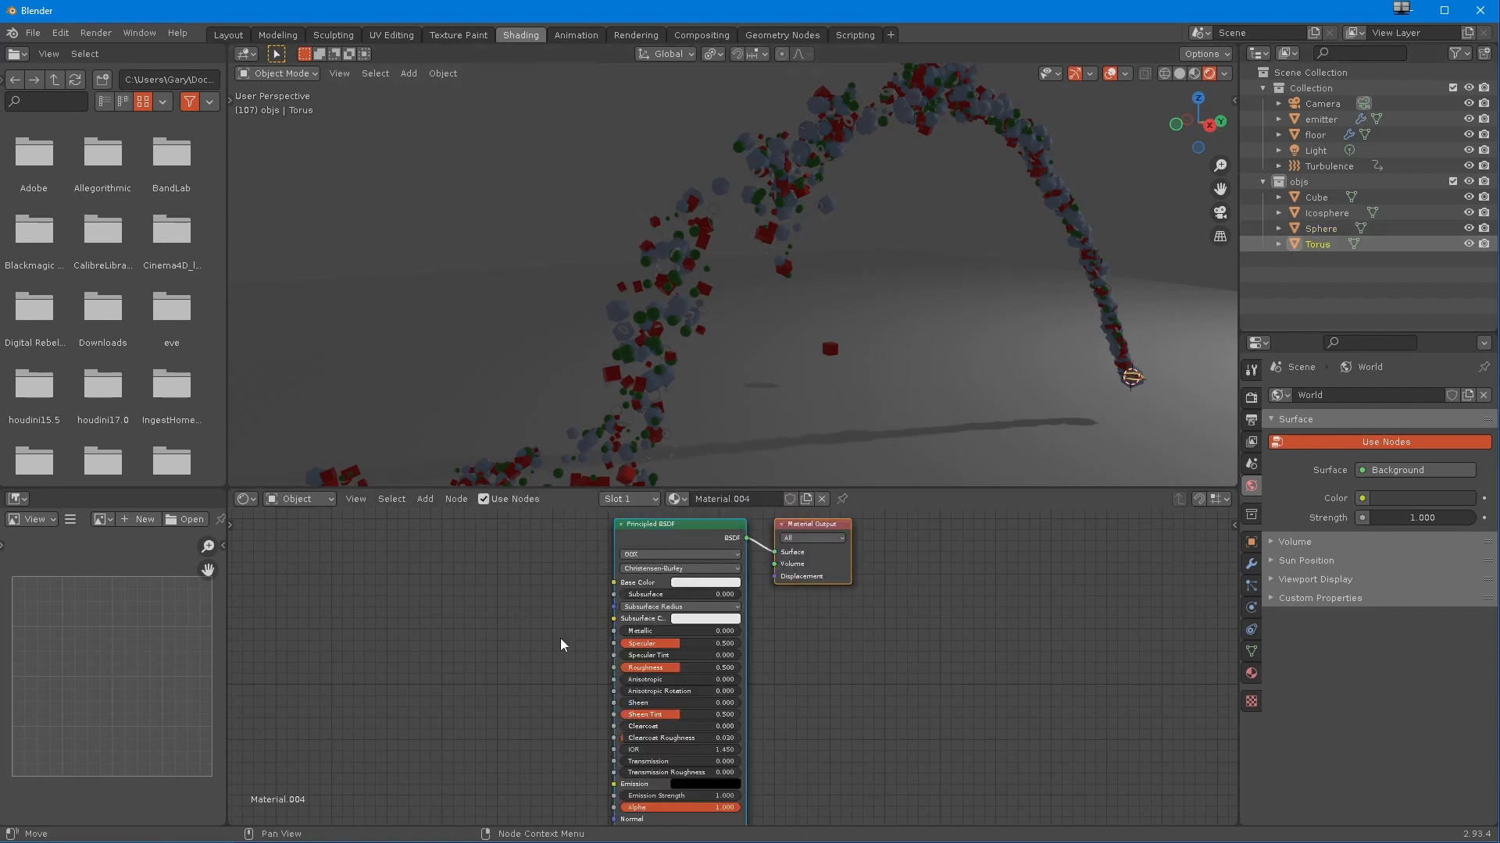
left_click(705, 582)
left_click(718, 470)
left_click_drag(720, 472, 695, 508)
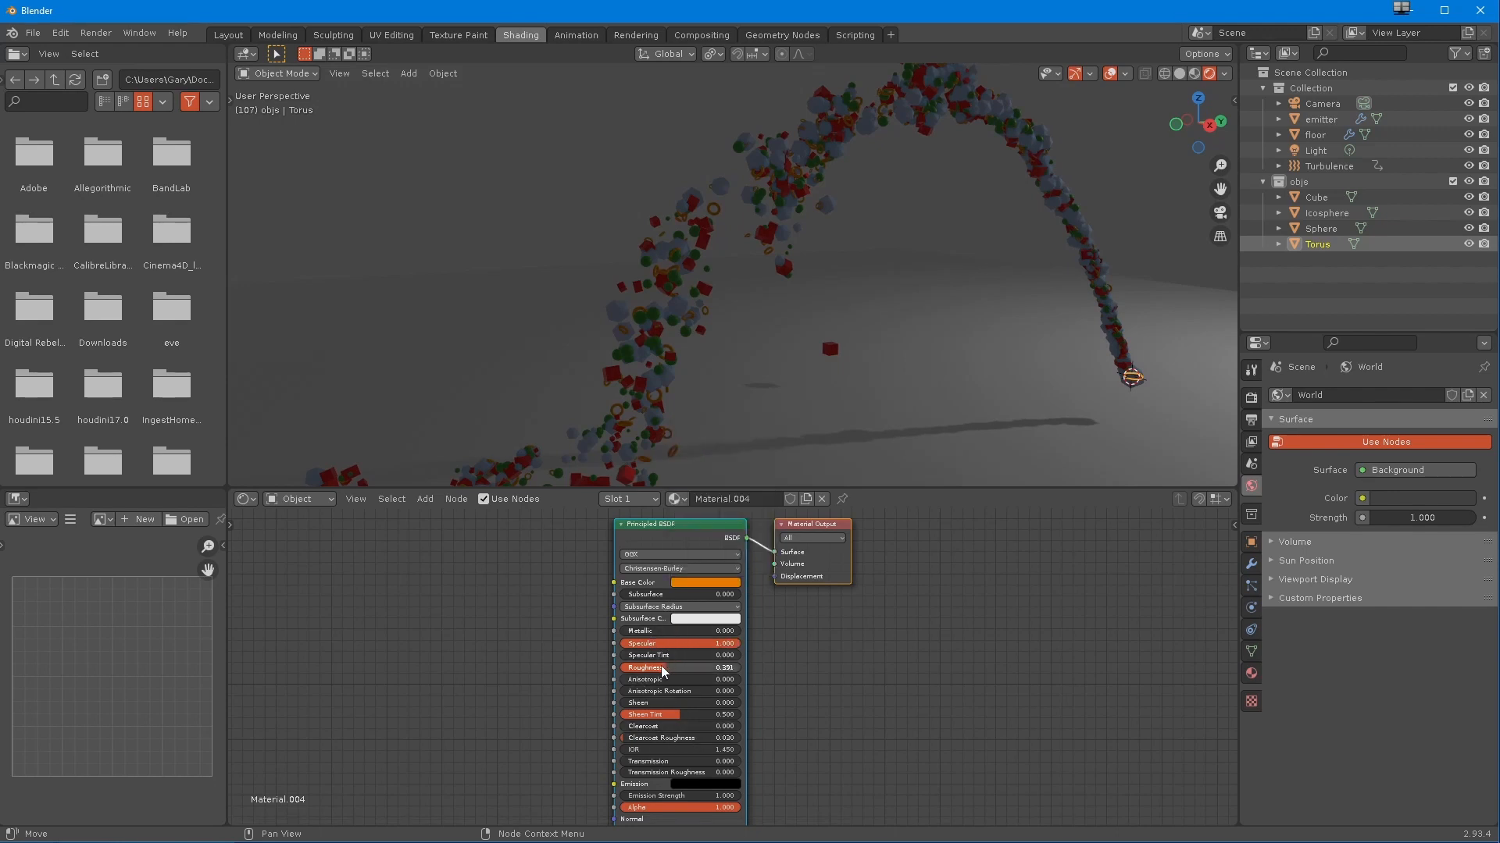
left_click_drag(628, 672, 834, 639)
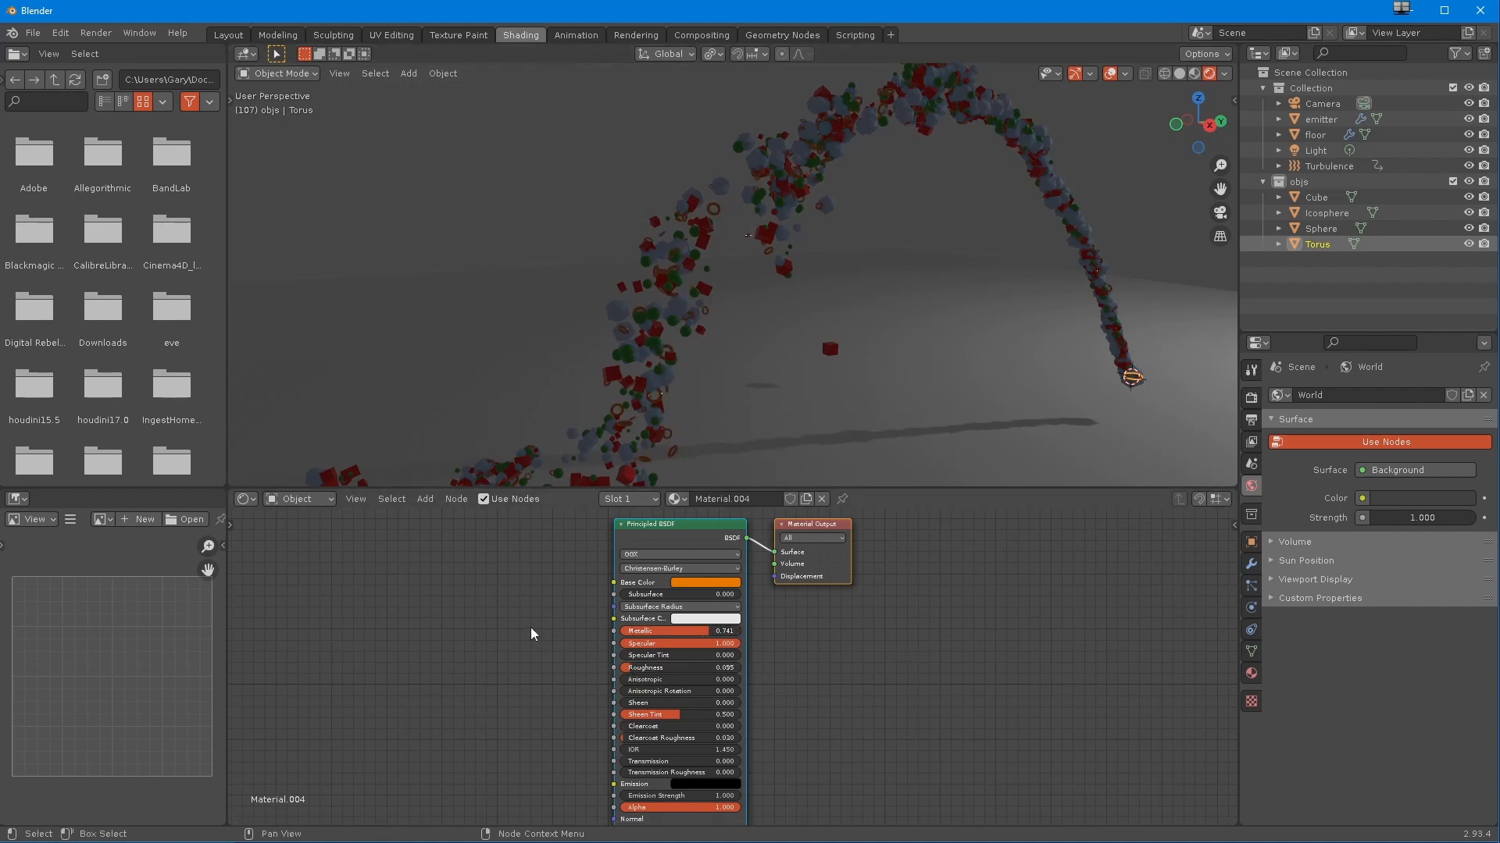
- Change the Light to a Sun lamp and set its strength to 1
middle_click_drag(727, 374, 681, 371)
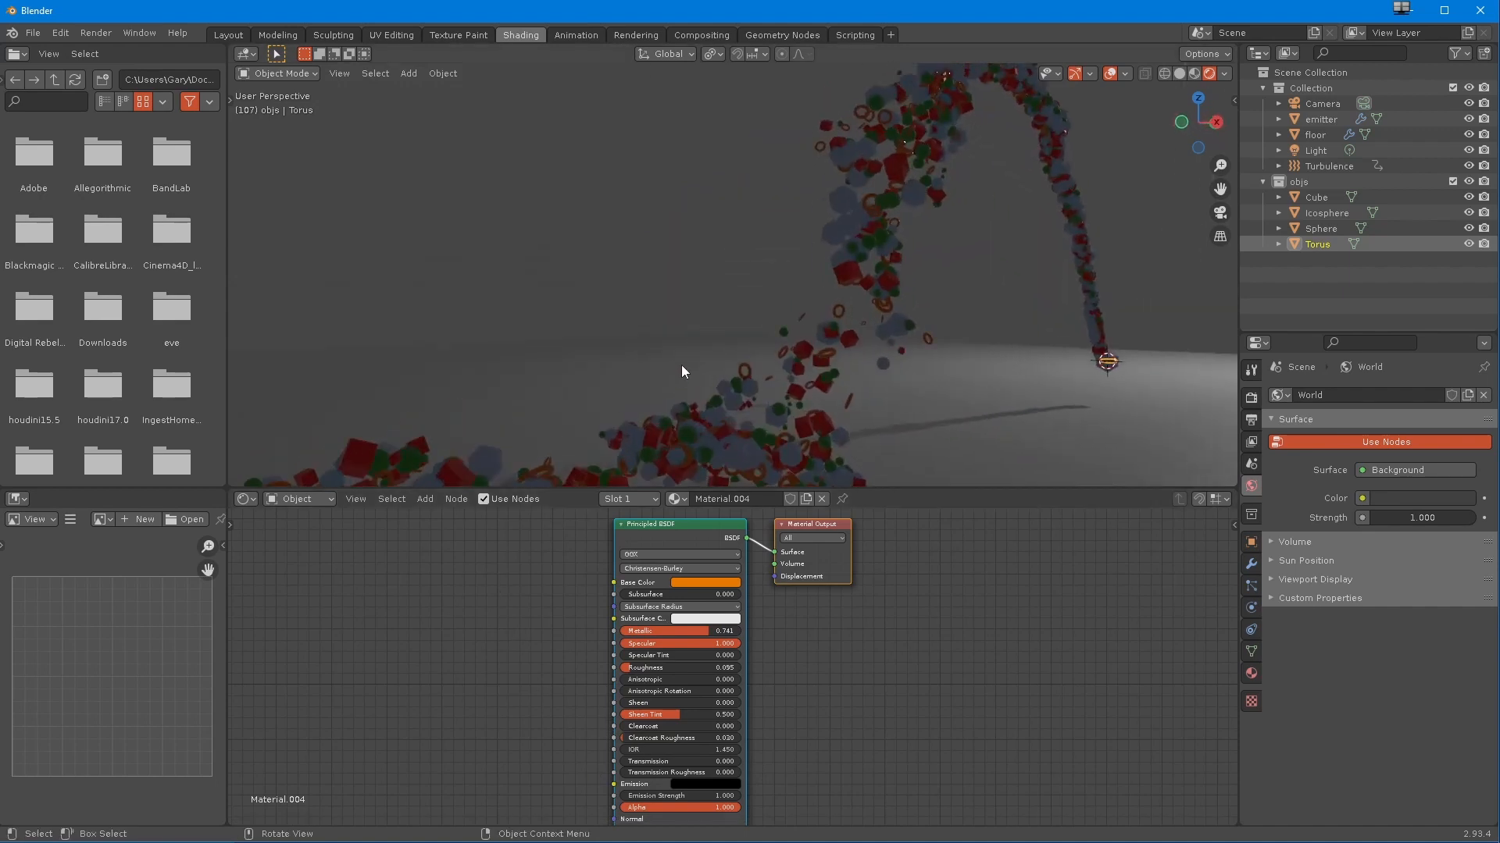
scroll(681, 364, "down", 5)
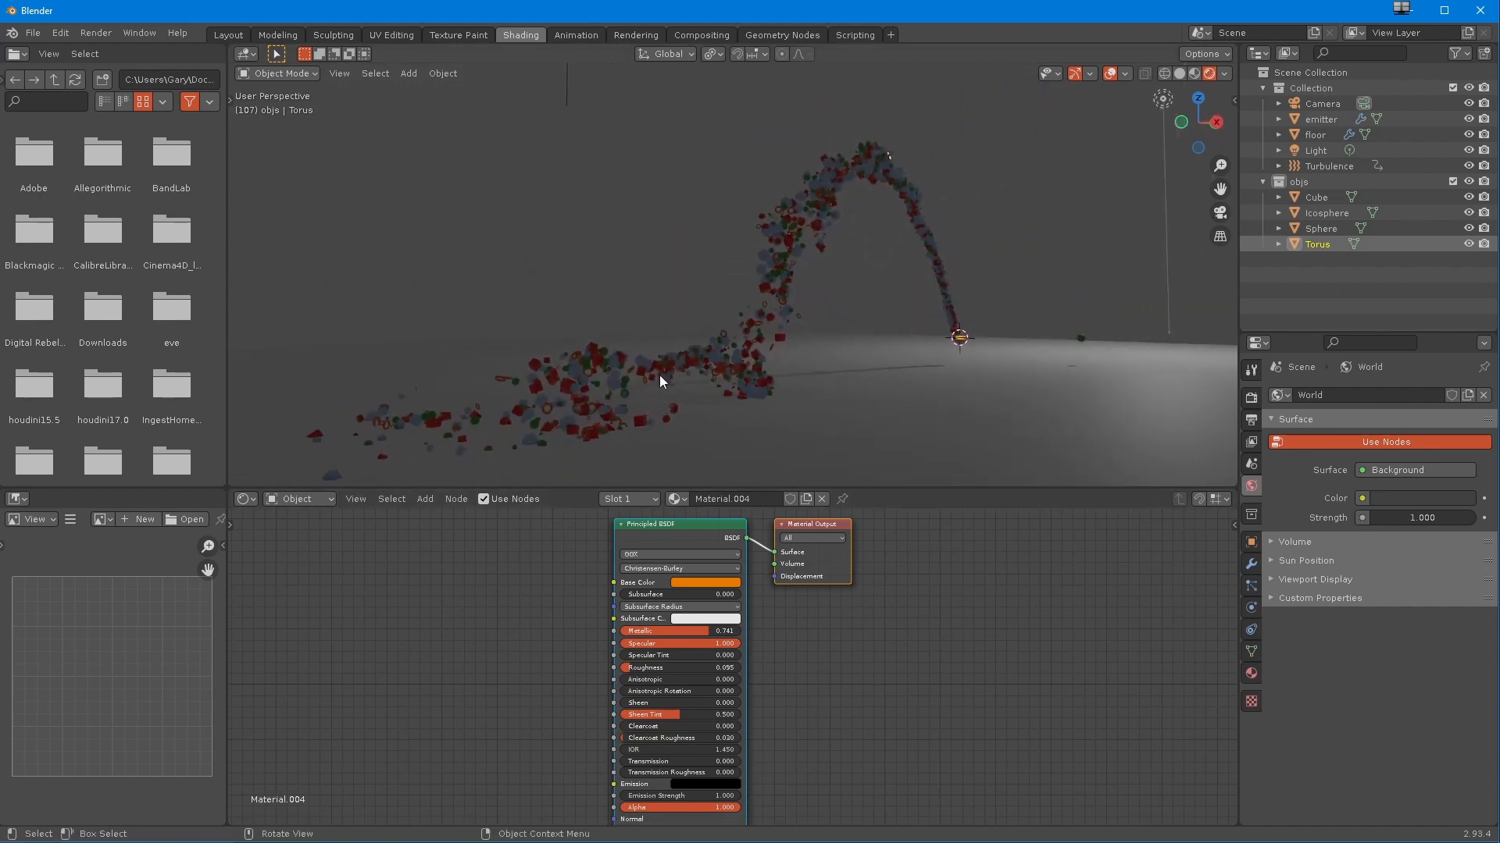
middle_click_drag(1149, 105, 967, 312)
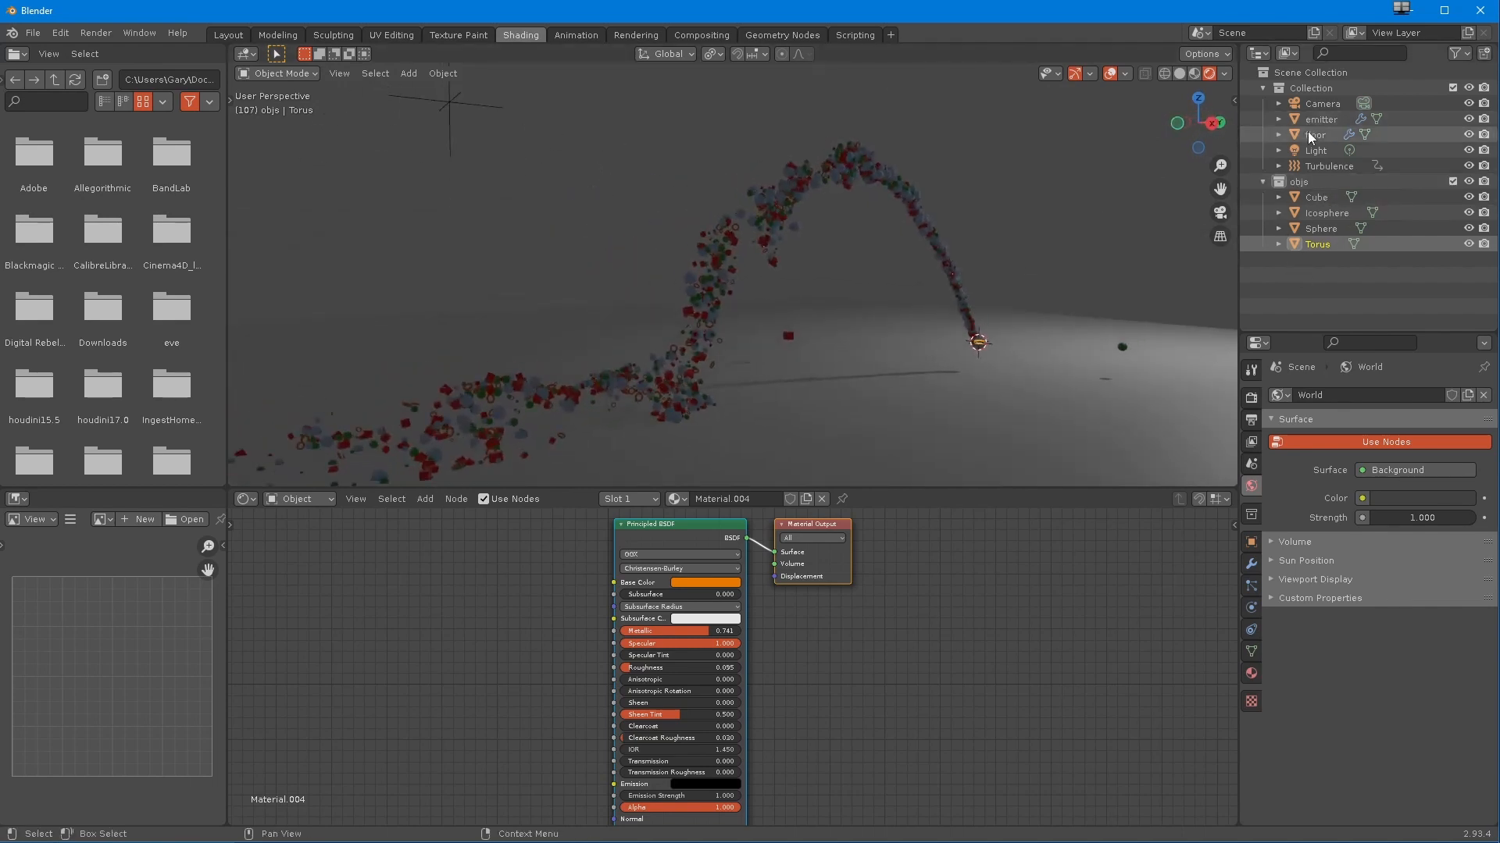
left_click(1308, 151)
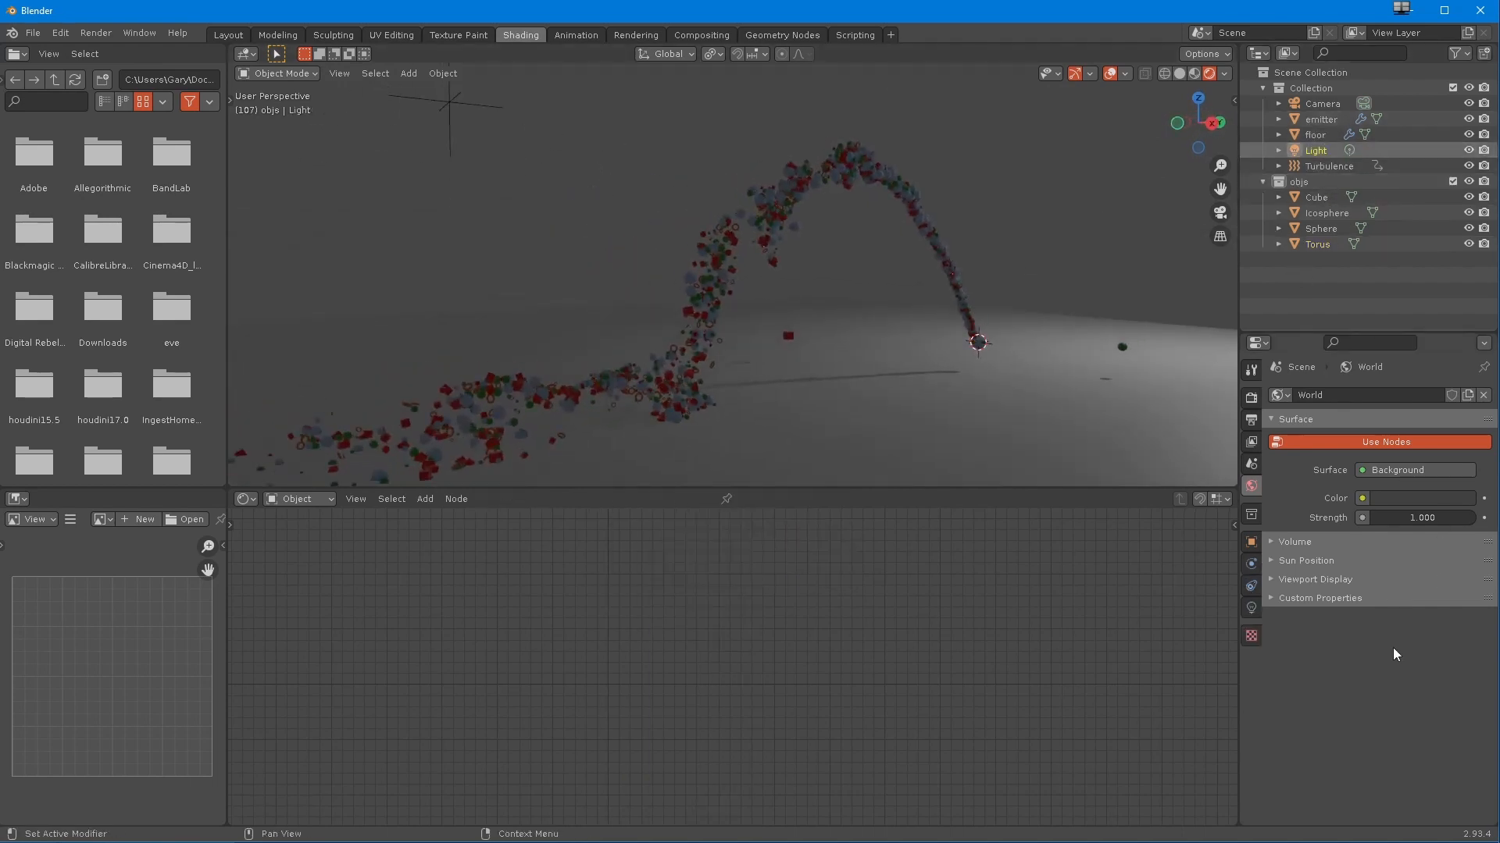
left_click(1251, 608)
left_click(1366, 467)
left_click(1394, 497)
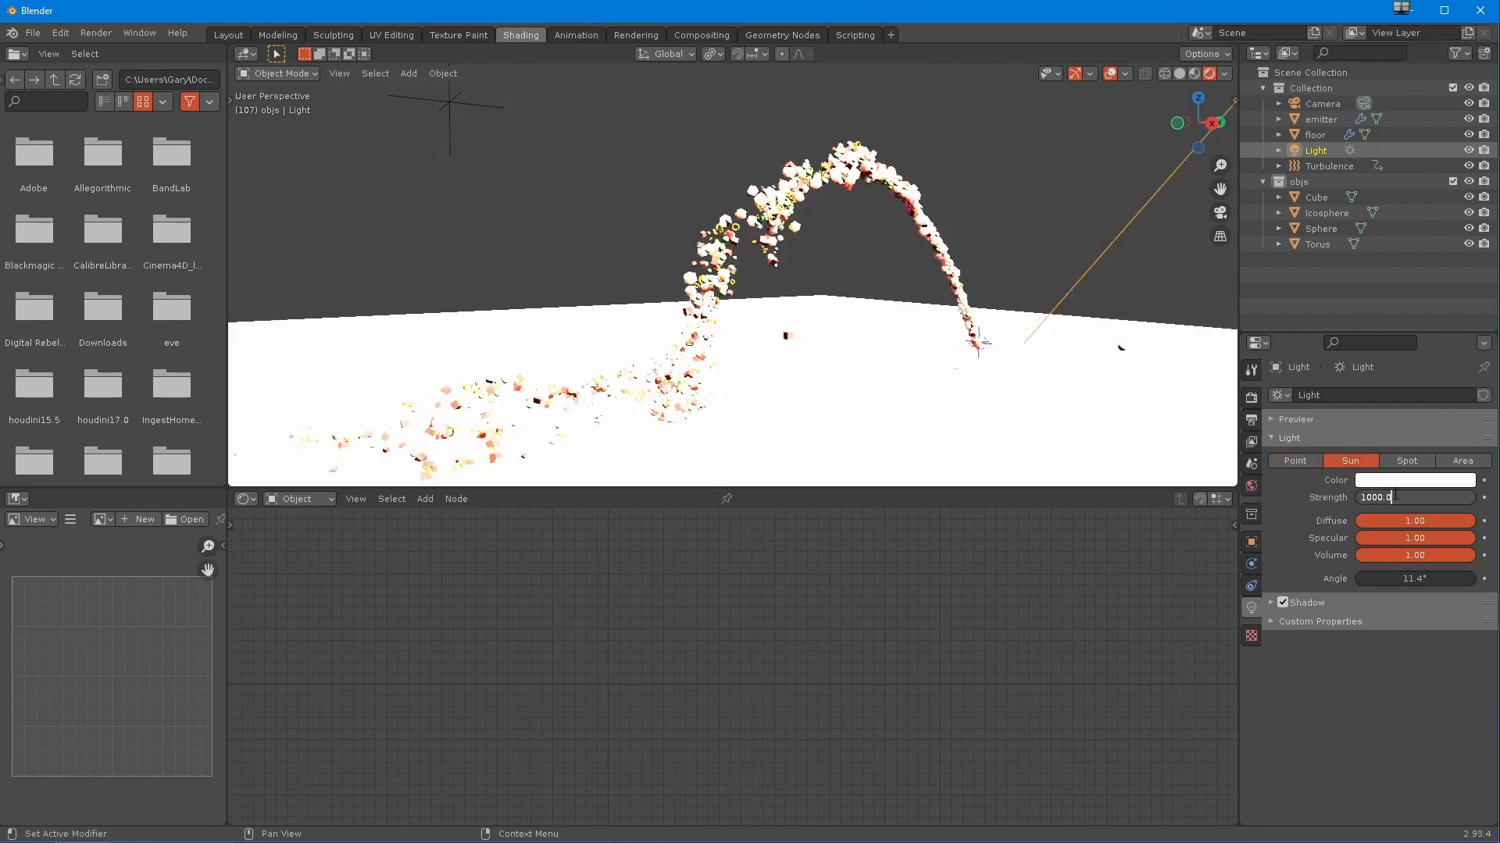
left_click(1389, 525)
left_click(1397, 499)
type("1")
key("Return")
- Select the emitter and show the Children settings of its particle system
middle_click_drag(828, 358, 743, 409)
scroll(754, 383, "up", 3)
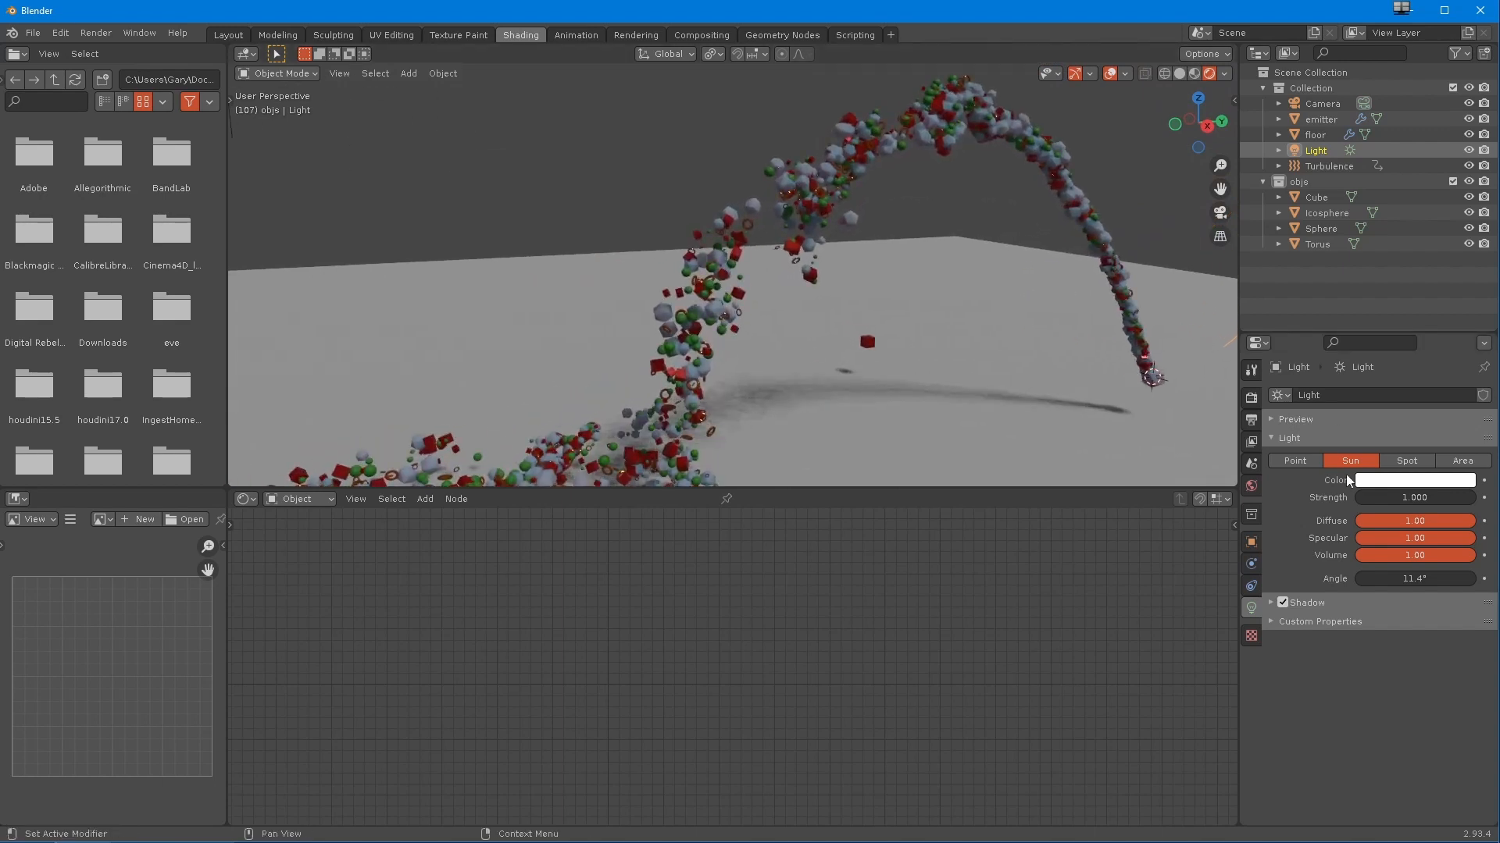
middle_click_drag(863, 399, 888, 375)
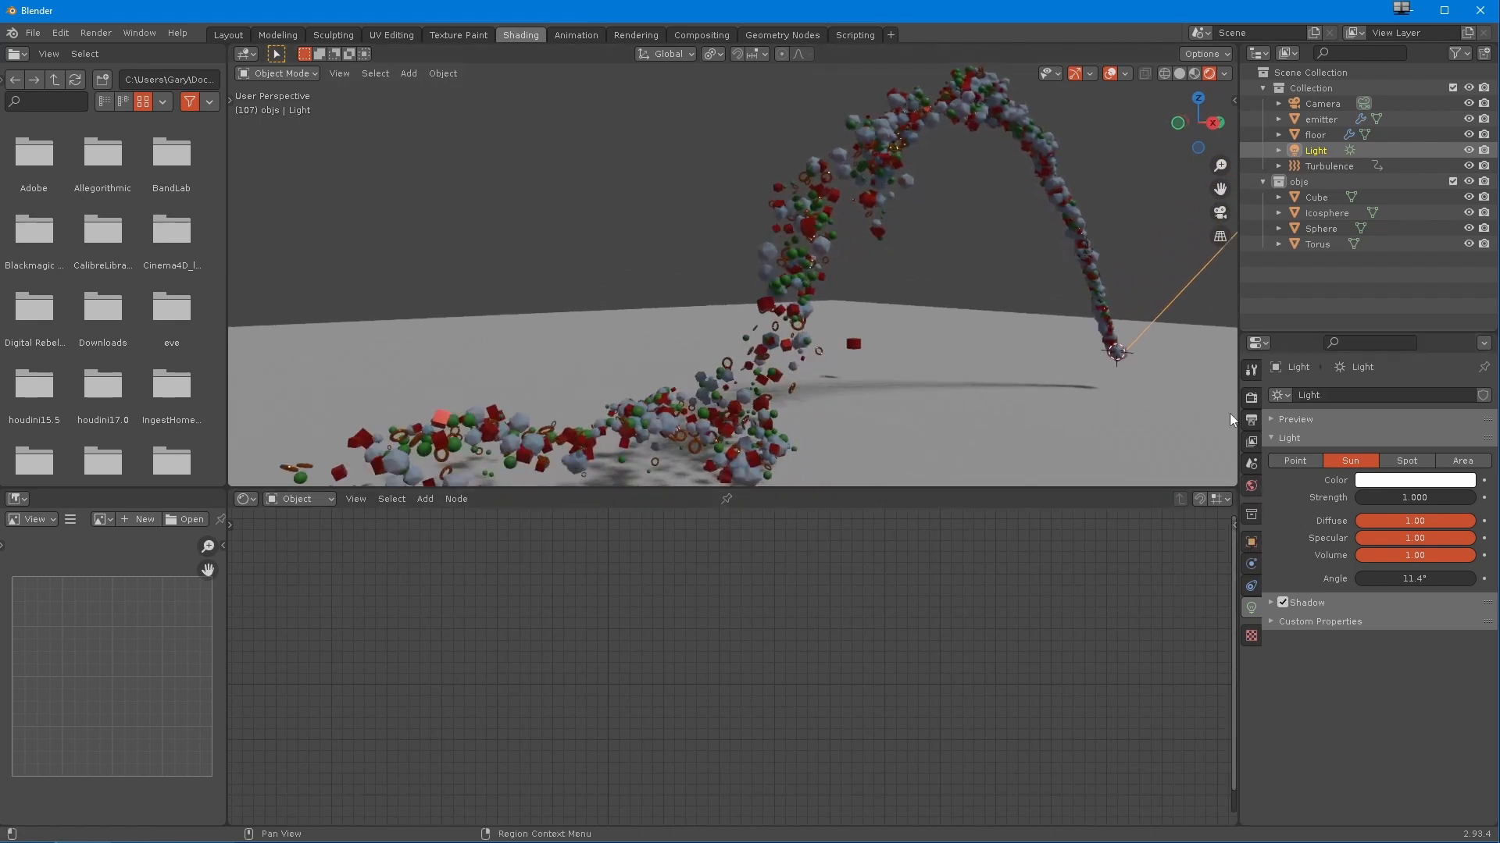
left_click(1320, 119)
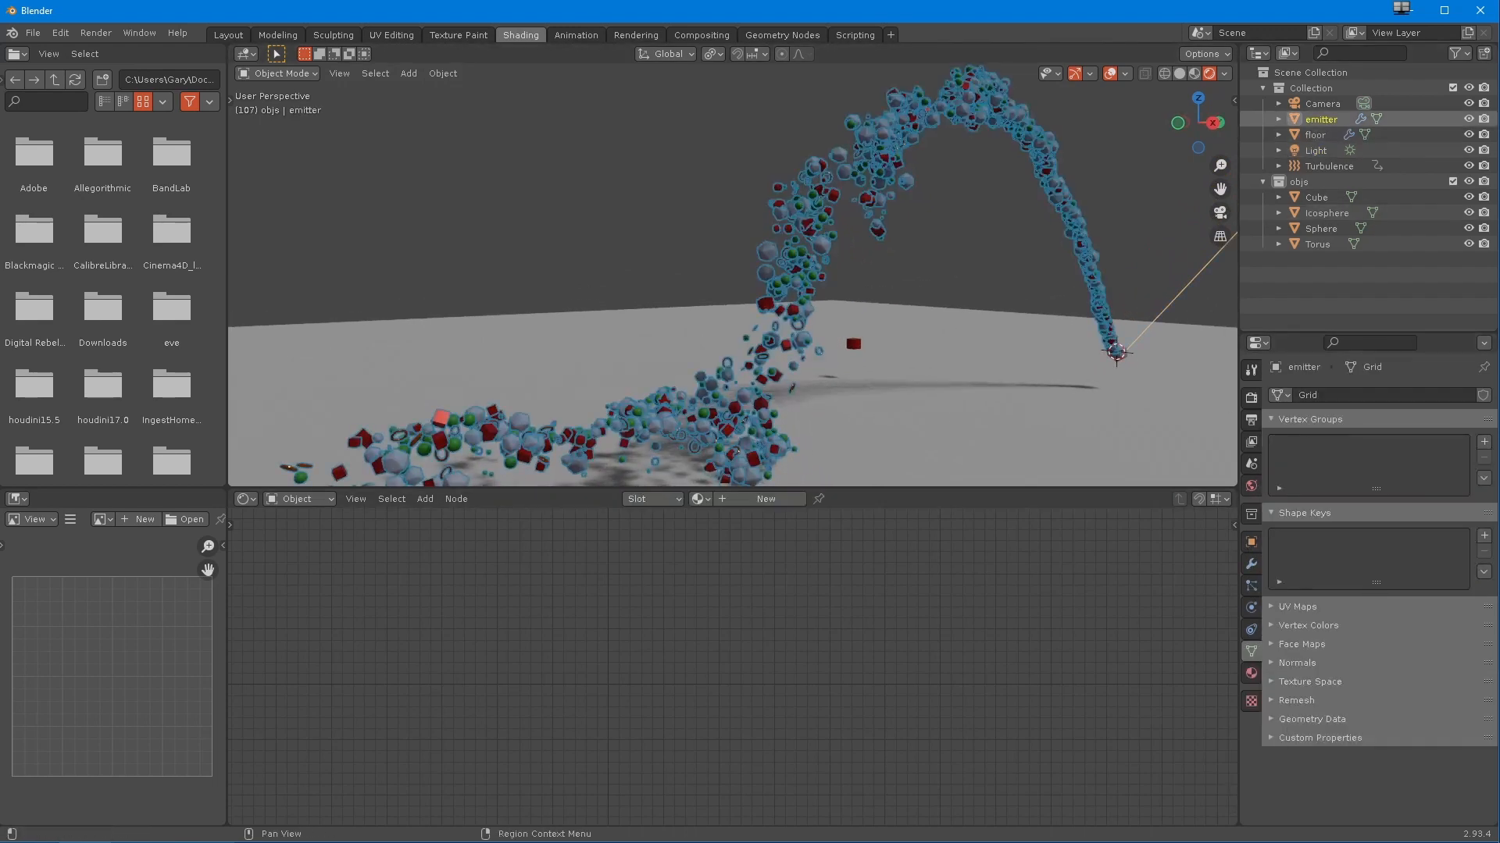
left_click(1251, 585)
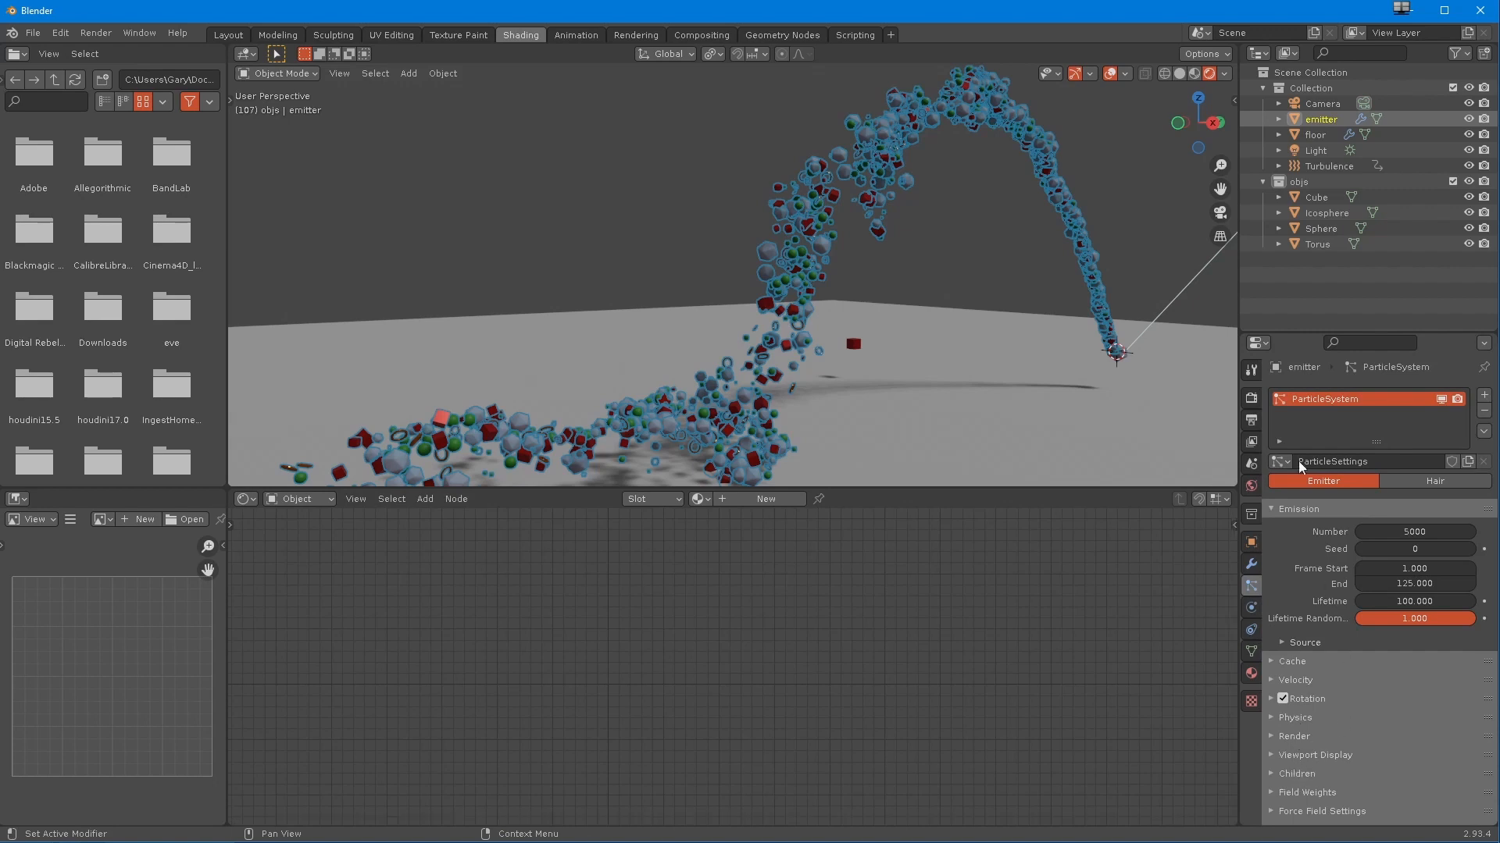
scroll(1298, 547, "down", 2)
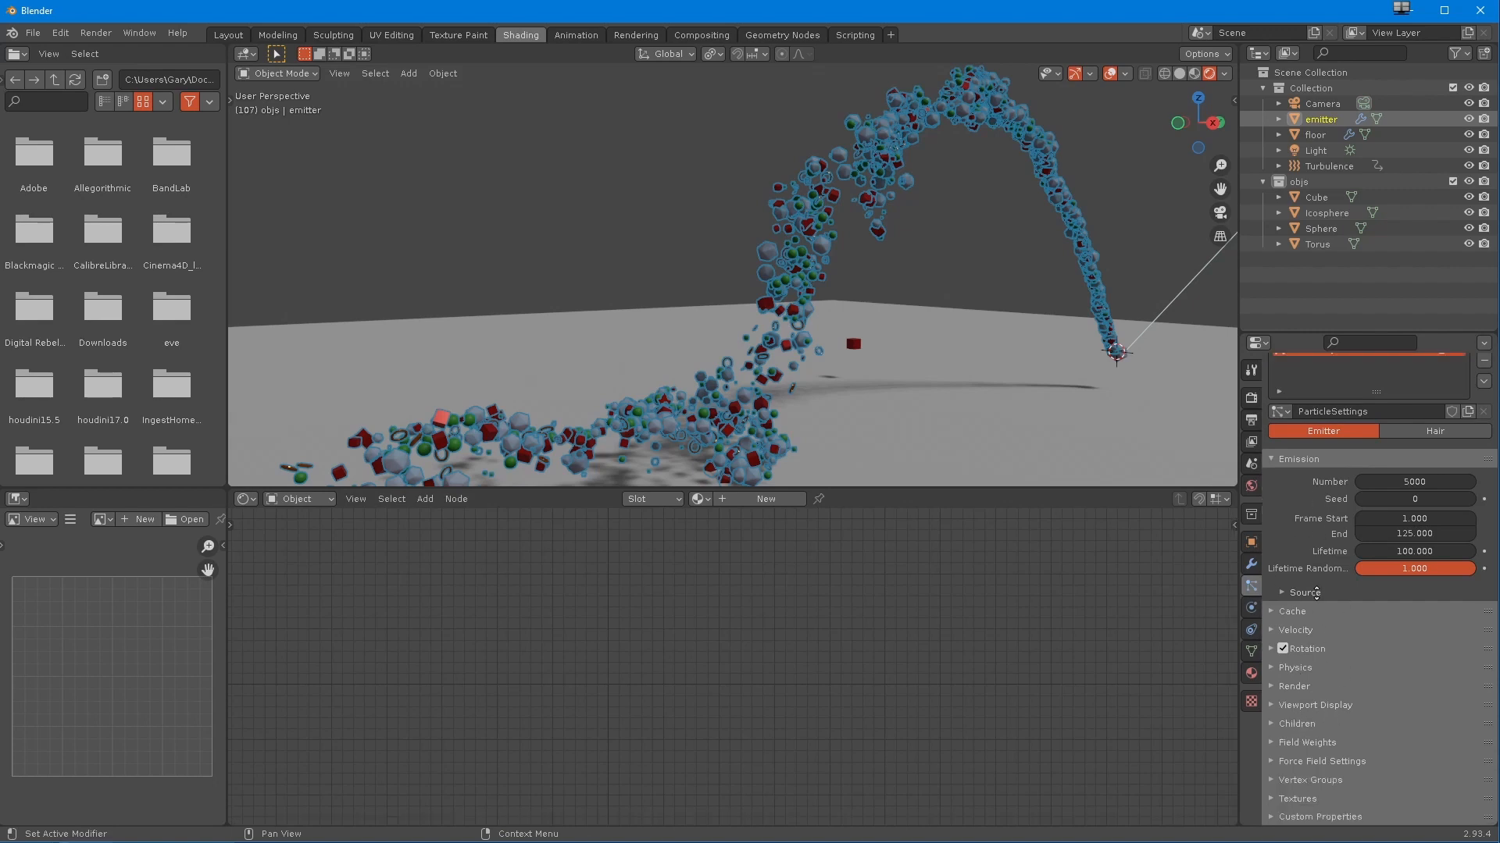
left_click(1272, 728)
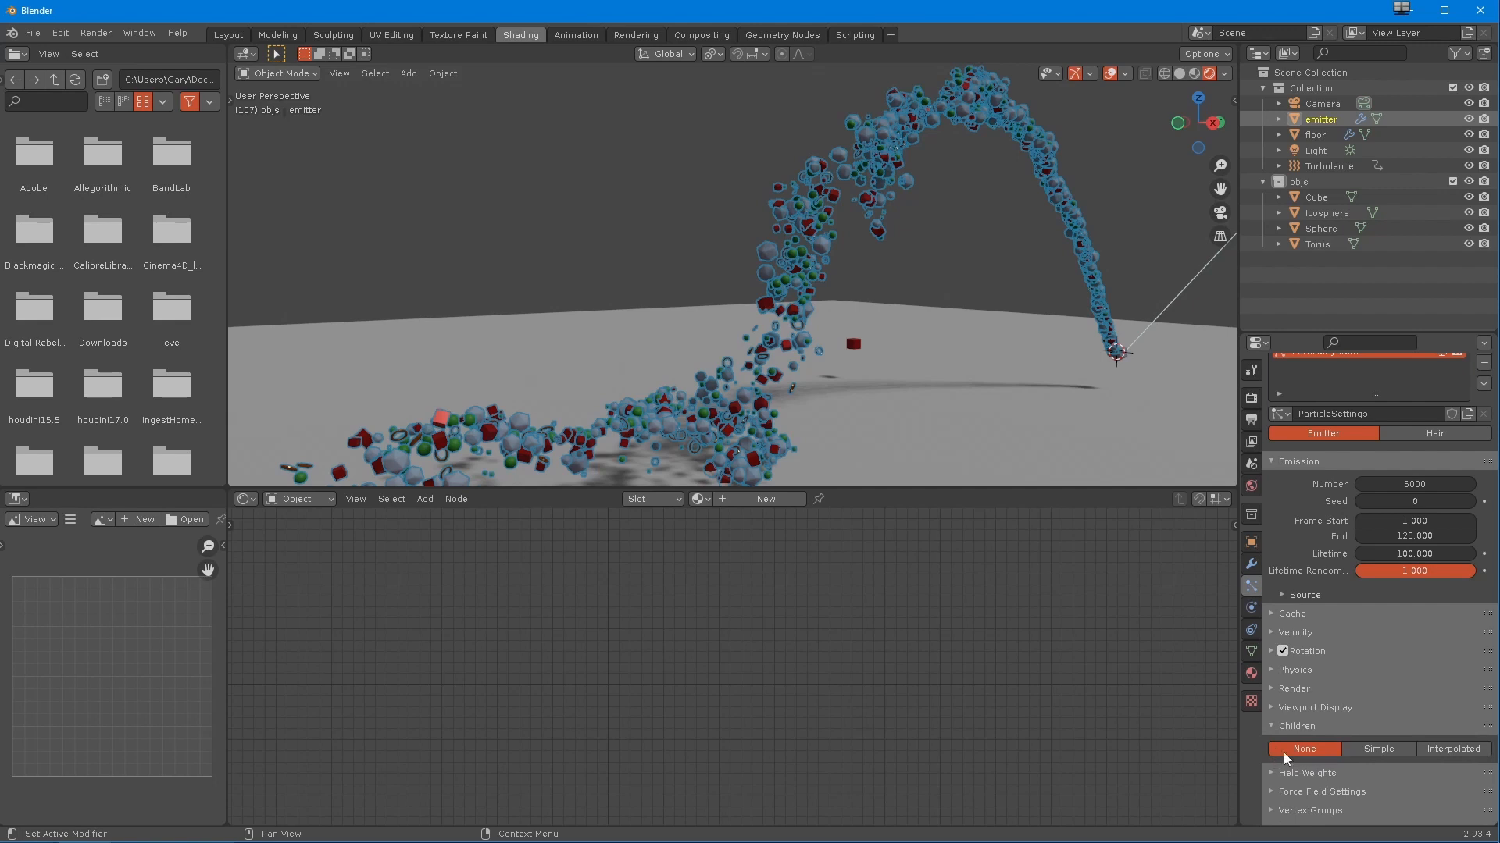
middle_click_drag(1334, 652, 1334, 621)
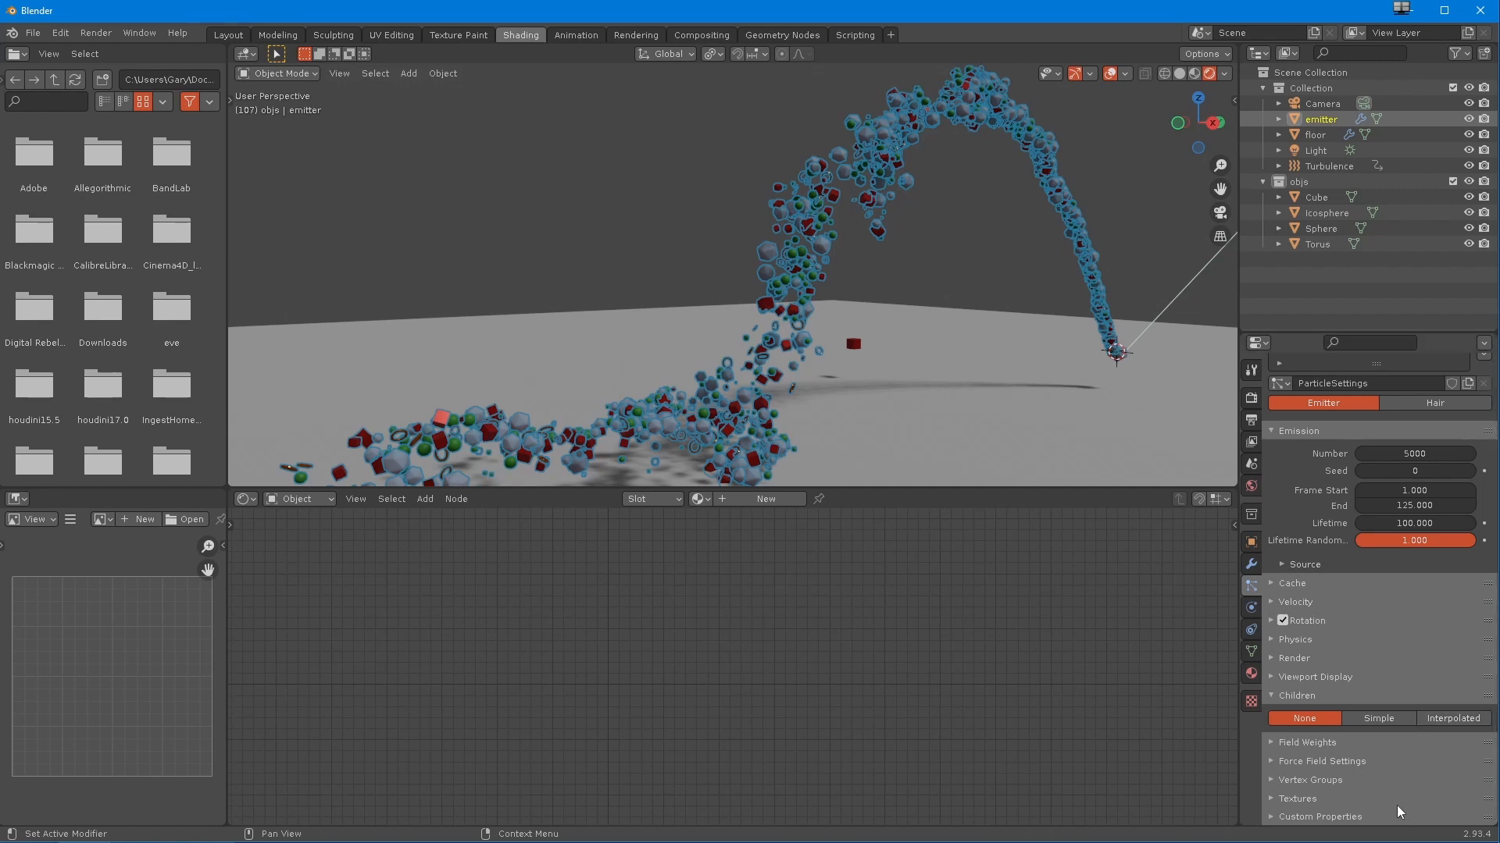
- Compare the emitter's particle stream with Children set to None and Simple, ending on Simple
left_click(1367, 720)
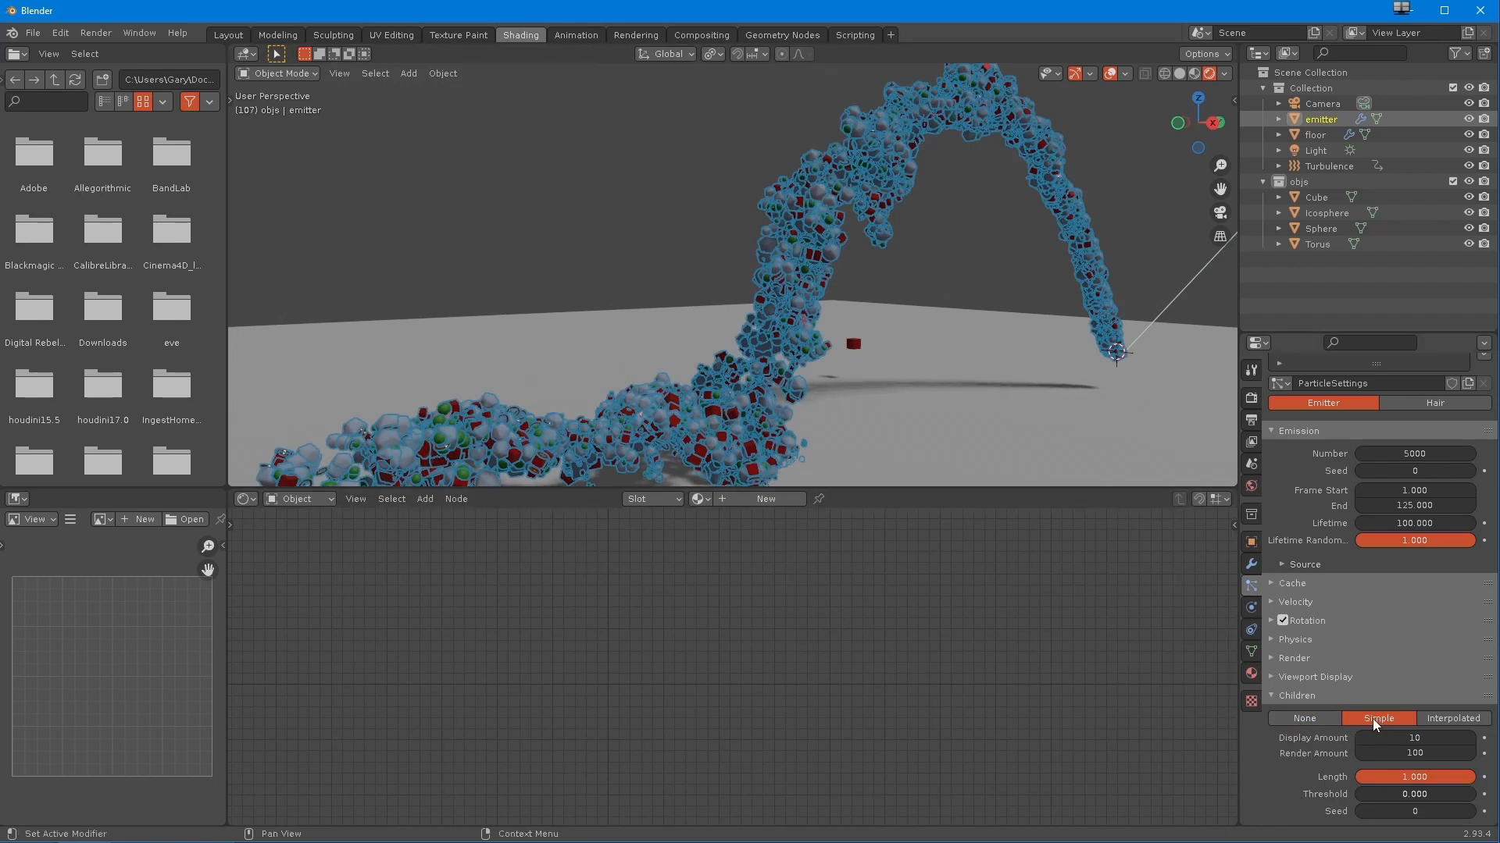
left_click(1307, 719)
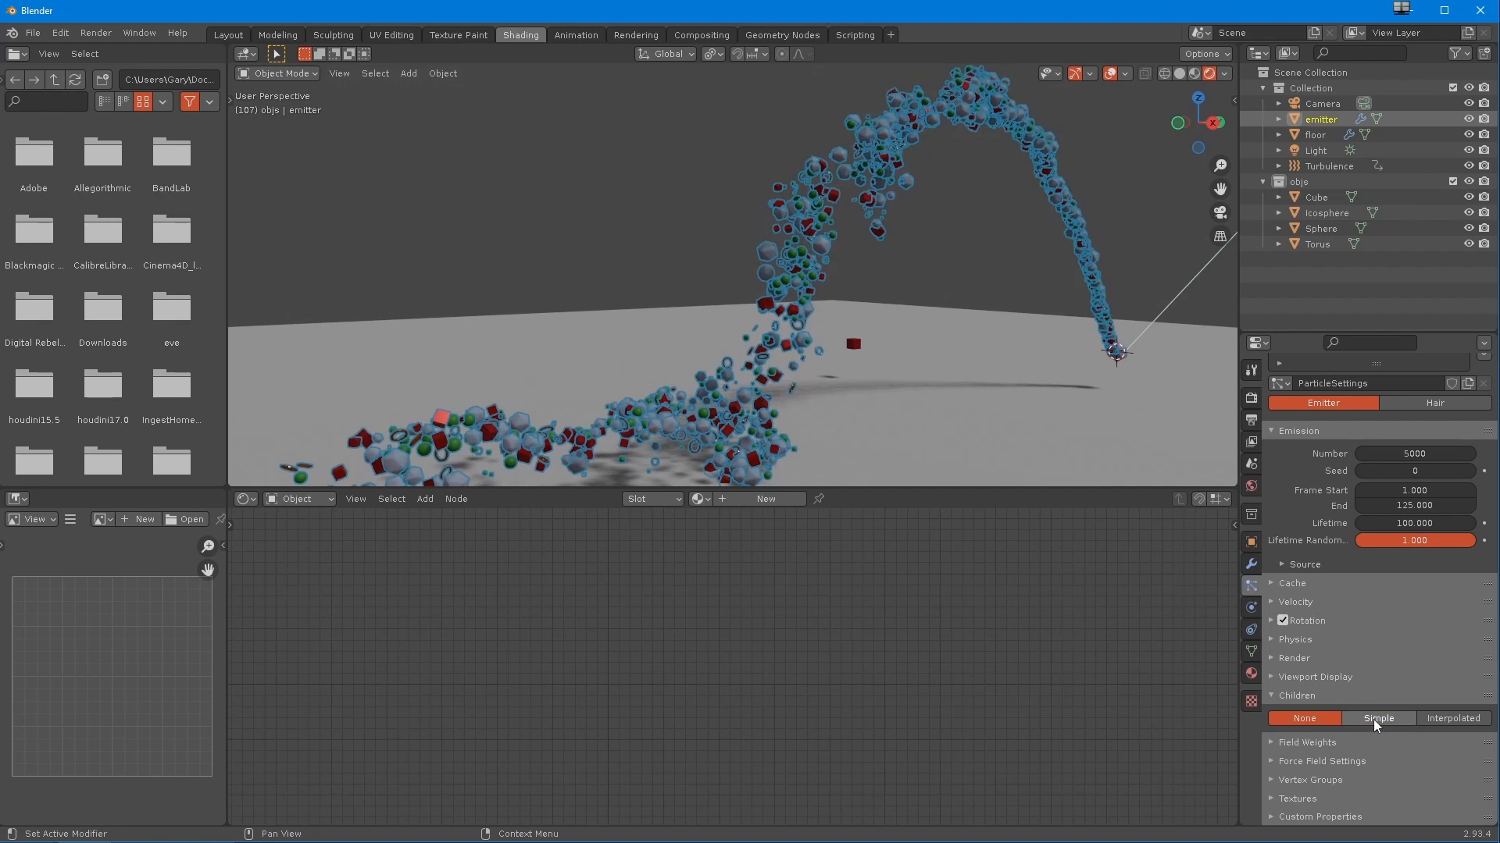
left_click(1373, 719)
left_click(1315, 720)
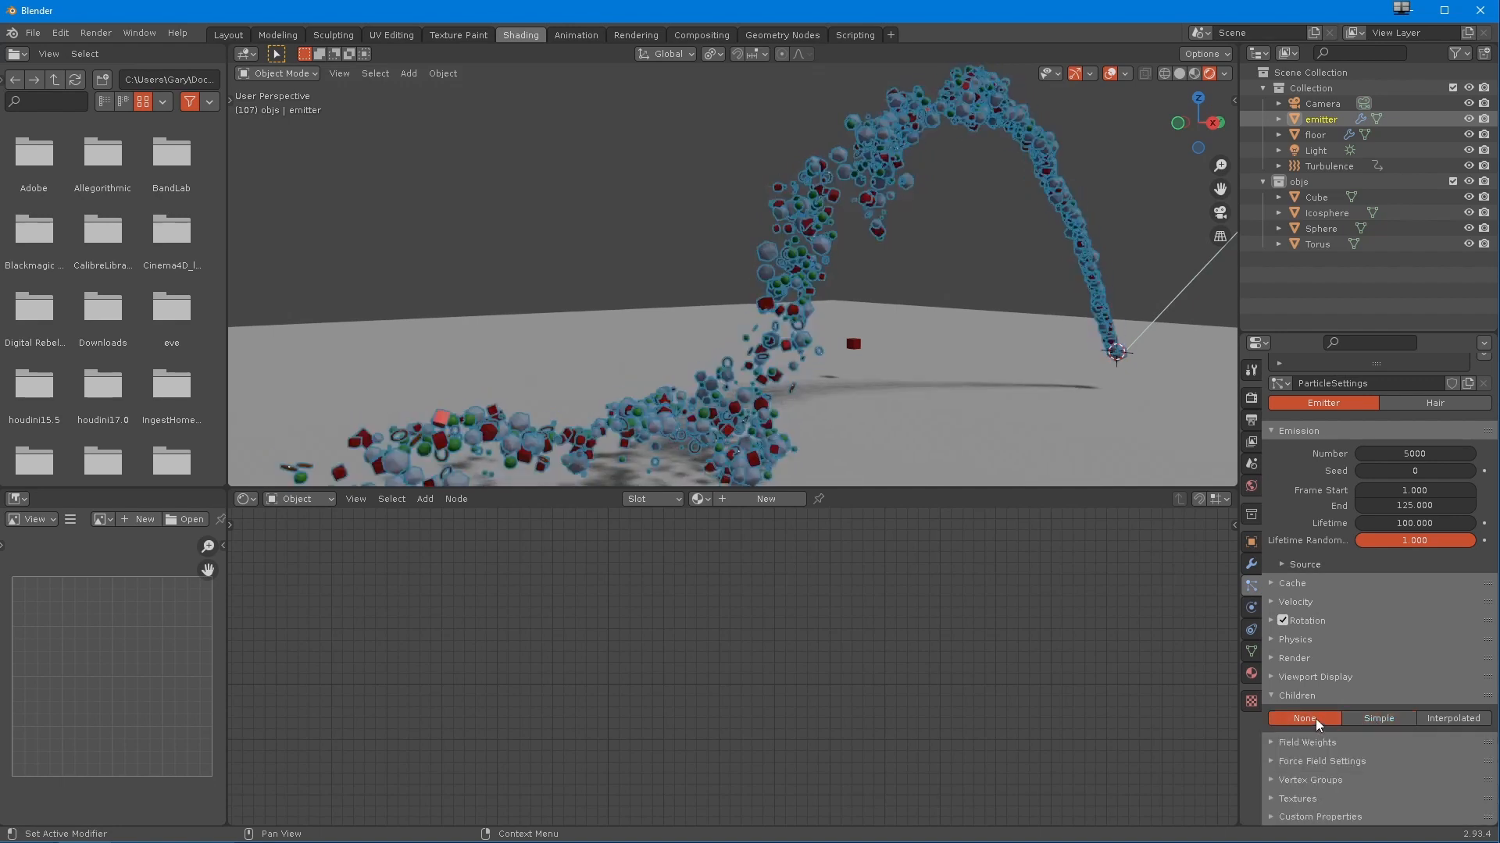
left_click(1366, 720)
- Try a children display amount of 100, and set the emitter's Children back to None
mouse_move(826, 376)
middle_mouse_down("ctrl")
mouse_move(872, 339)
mouse_move(842, 358)
middle_mouse_up("ctrl")
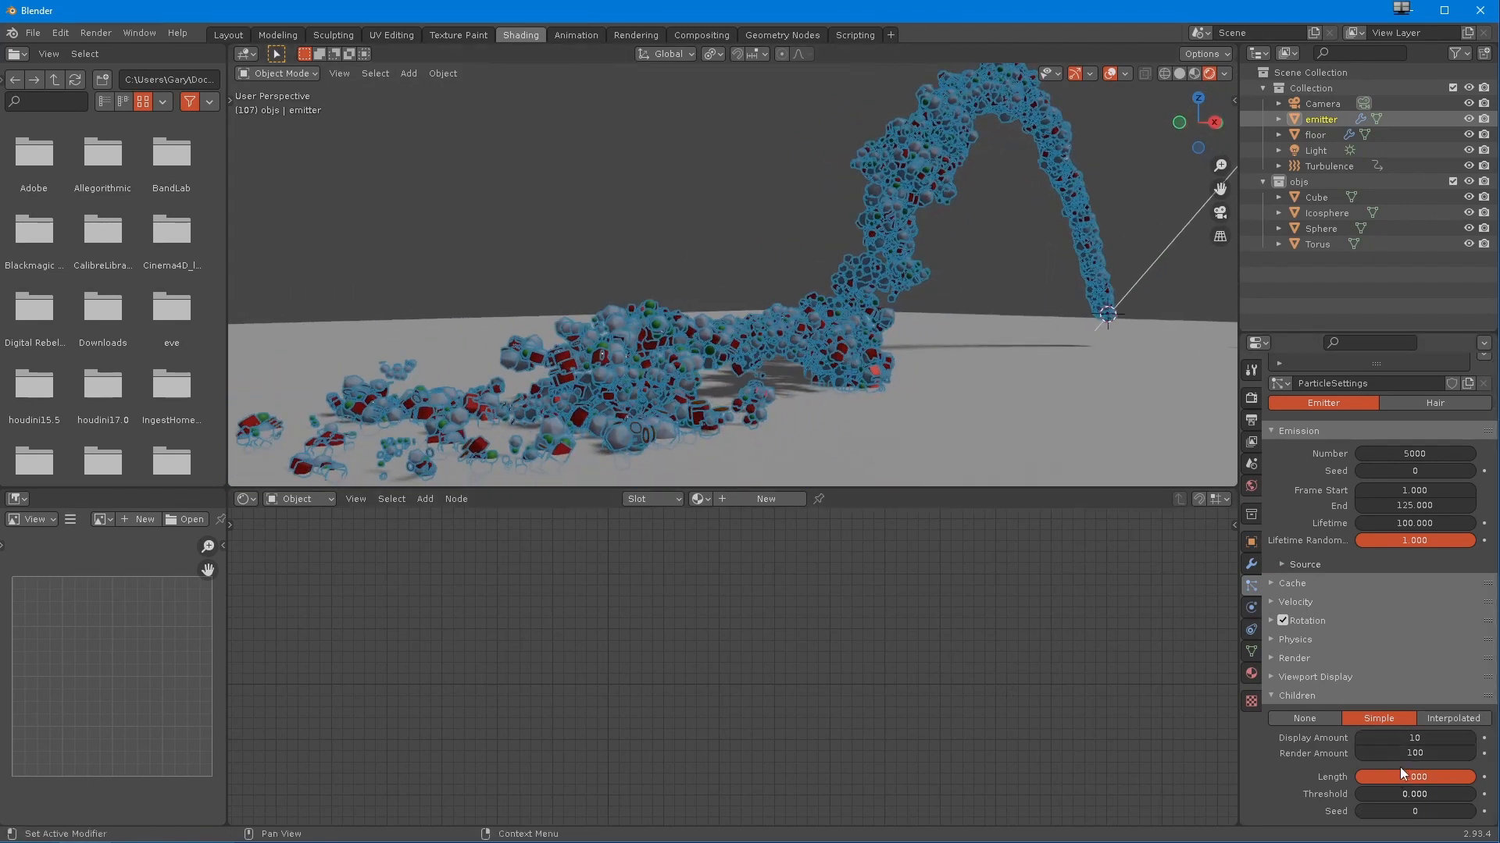
left_click(1403, 741)
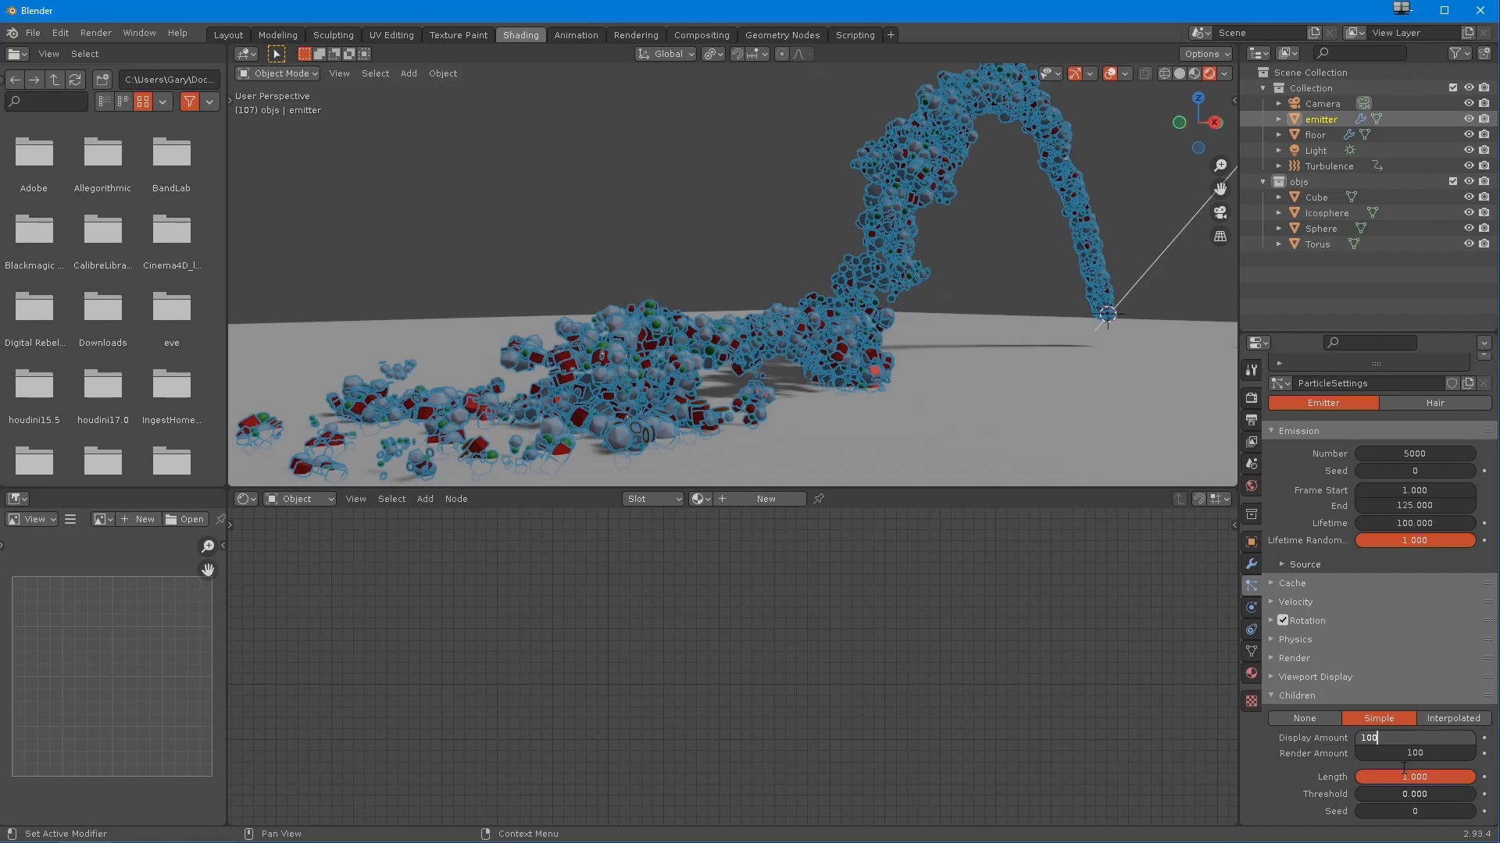
key("Return")
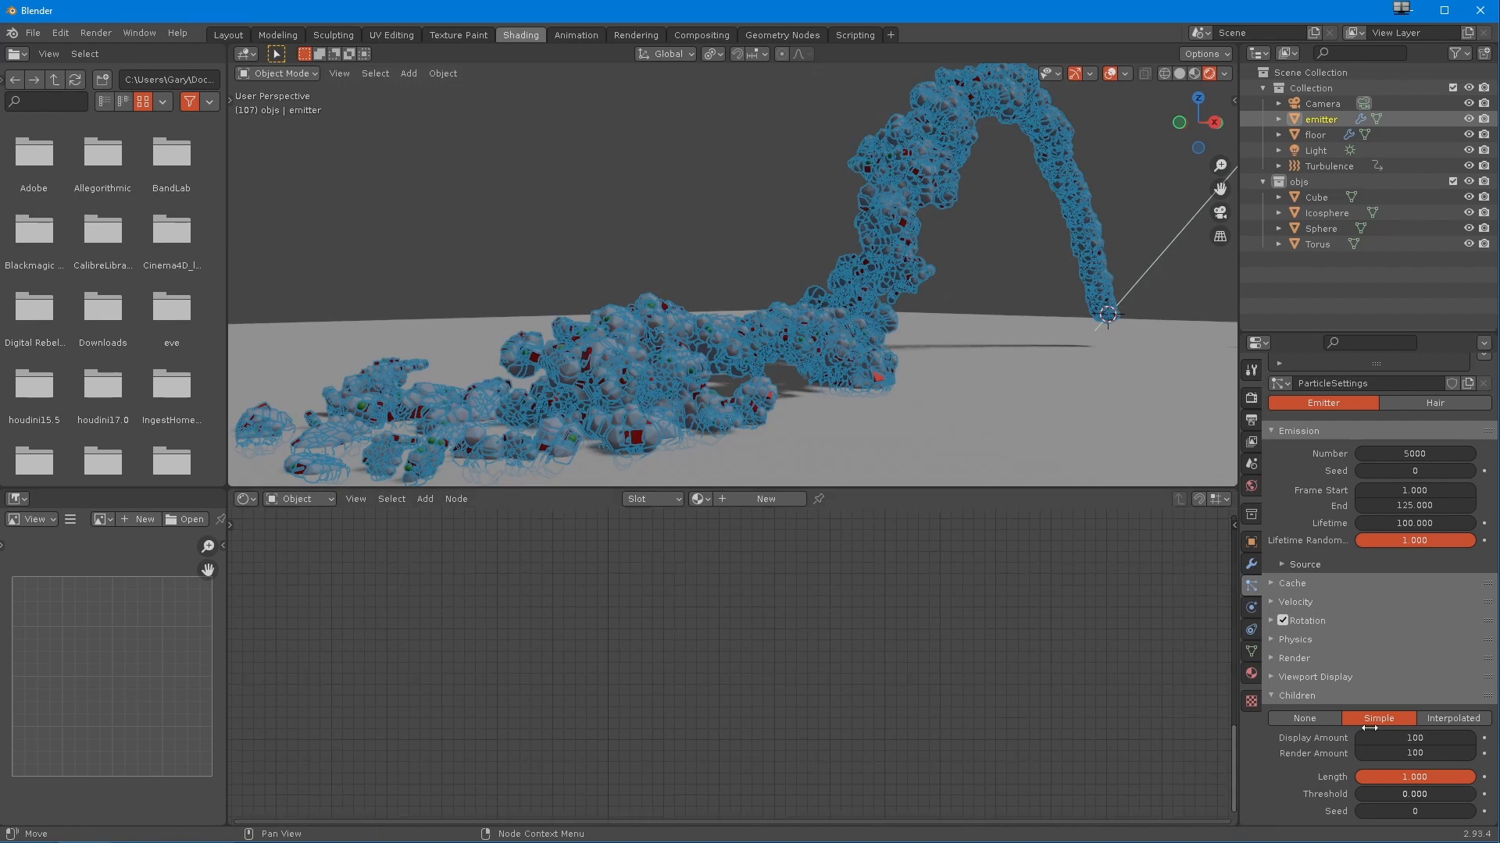
left_click(1325, 719)
- Split the shader editor area and turn its lower part into a Timeline
left_click_drag(1236, 824, 1097, 755)
left_click(245, 764)
left_click(248, 769)
left_click(249, 765)
left_click(241, 766)
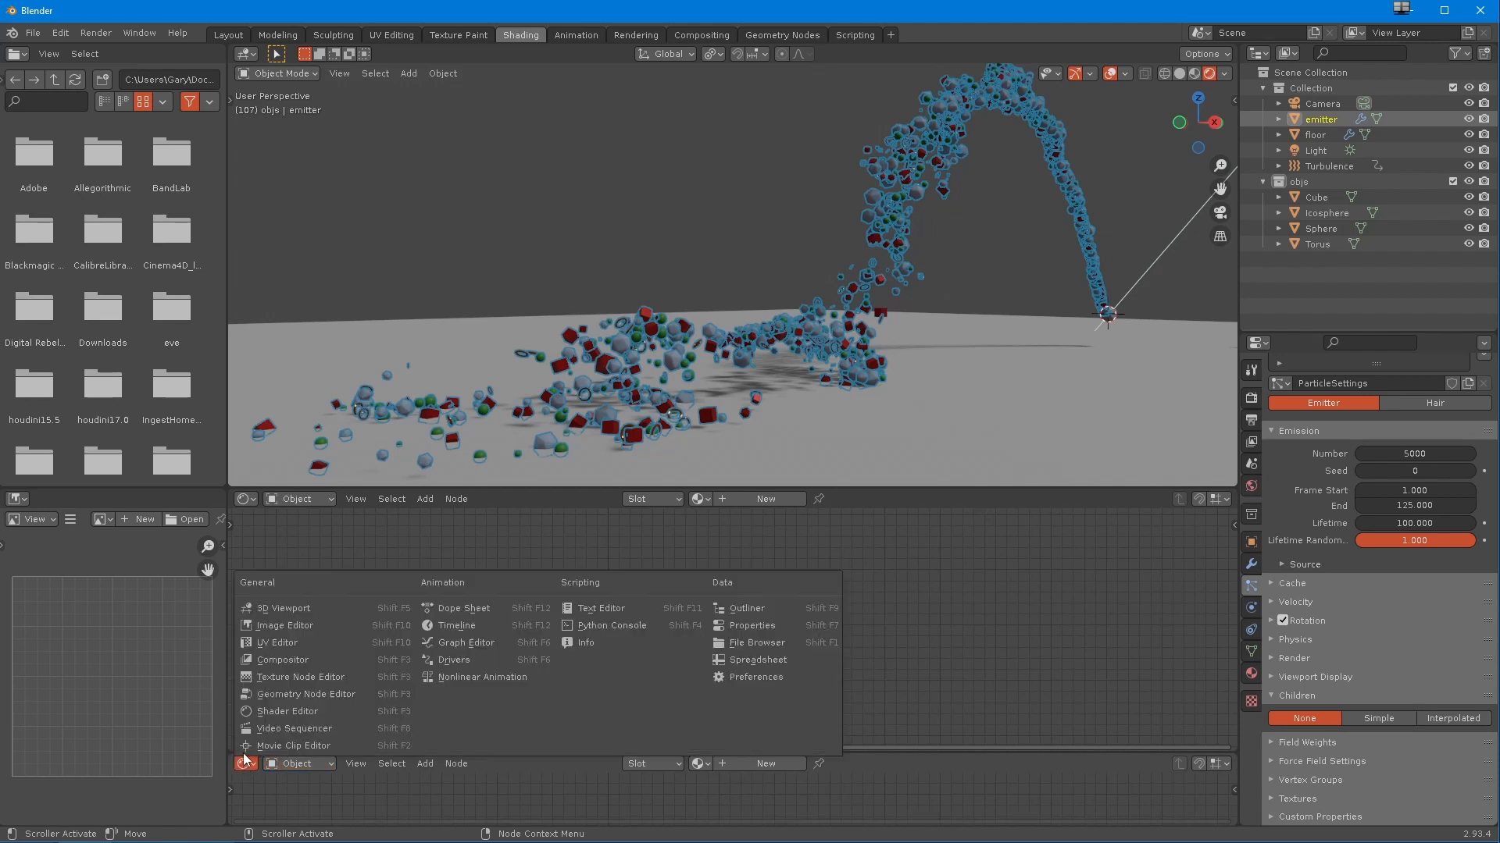
left_click(439, 625)
- Return the animation to frame 1 and bake all dynamics from the emitter's particle cache
left_click_drag(1079, 787, 848, 790)
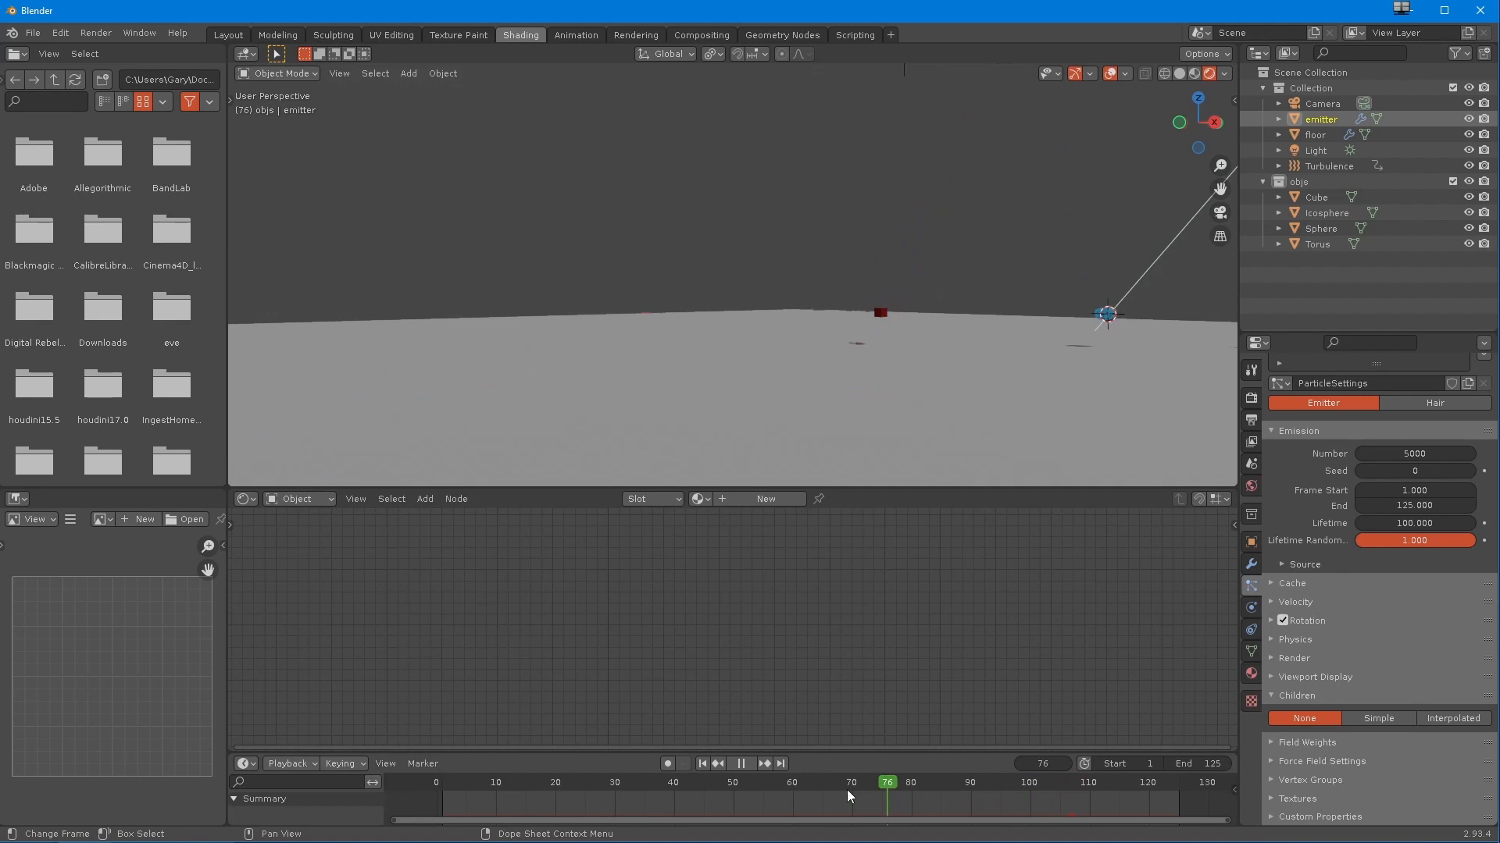
left_click_drag(545, 804, 639, 795)
left_click_drag(485, 791, 442, 790)
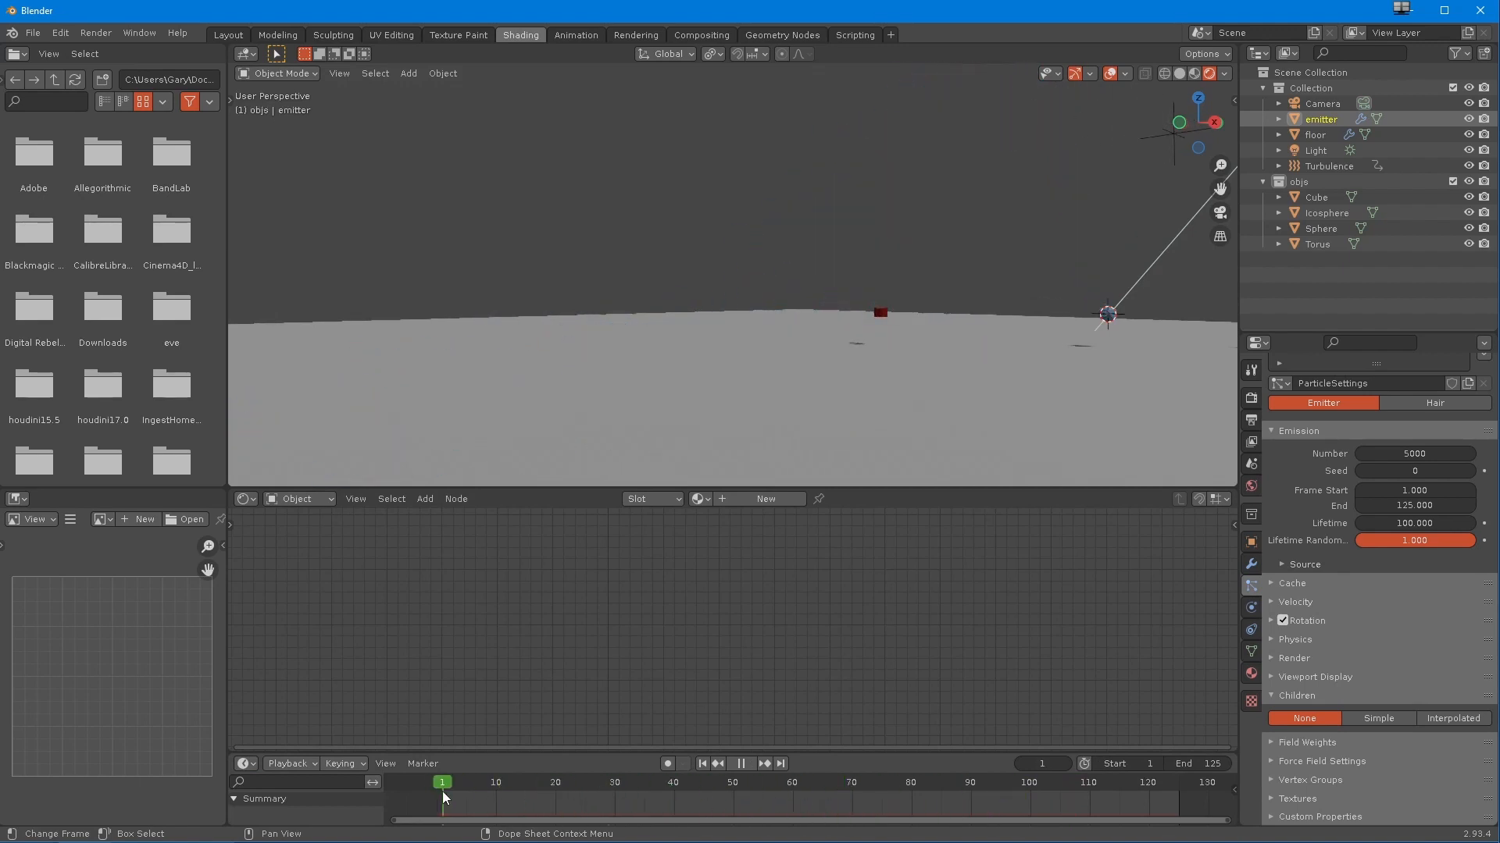
left_click(1290, 584)
scroll(1335, 750, "down", 4)
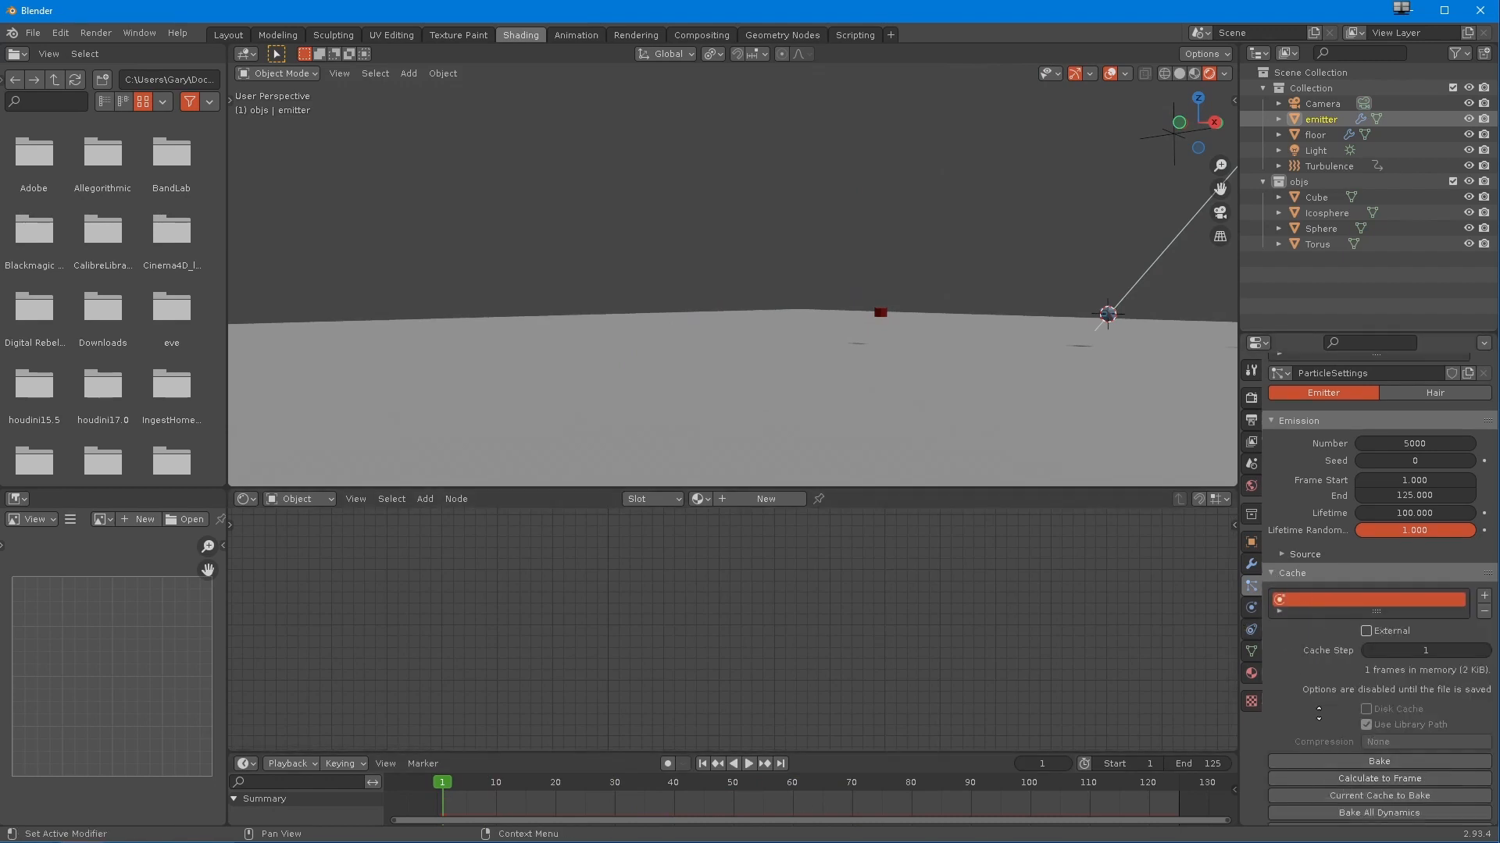
left_click(1342, 698)
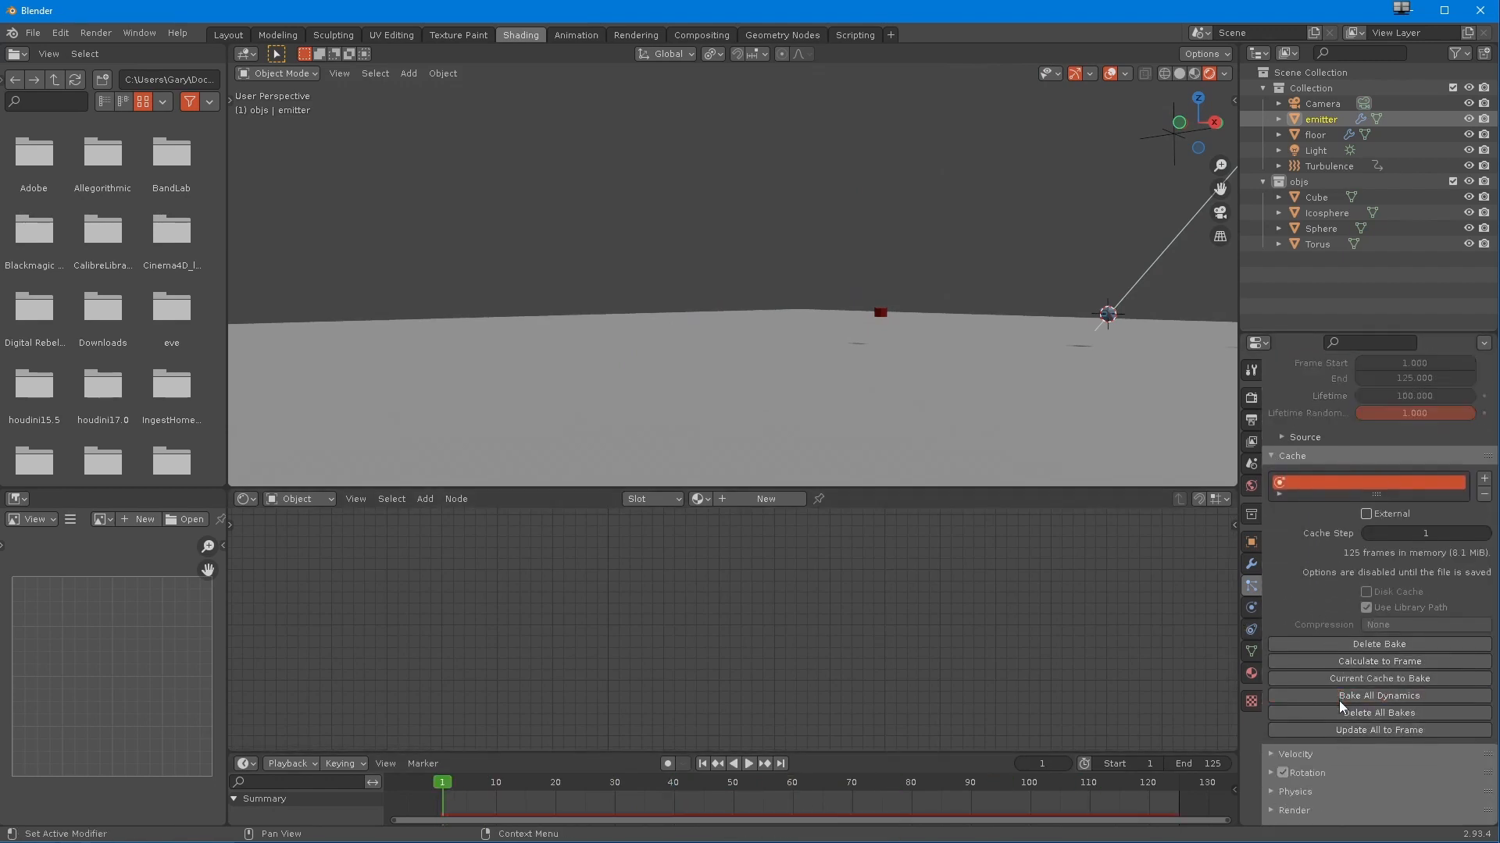
- Play and scrub the baked particle animation to check it, ending at frame 7
key("space")
left_click_drag(600, 793, 478, 804)
key("space")
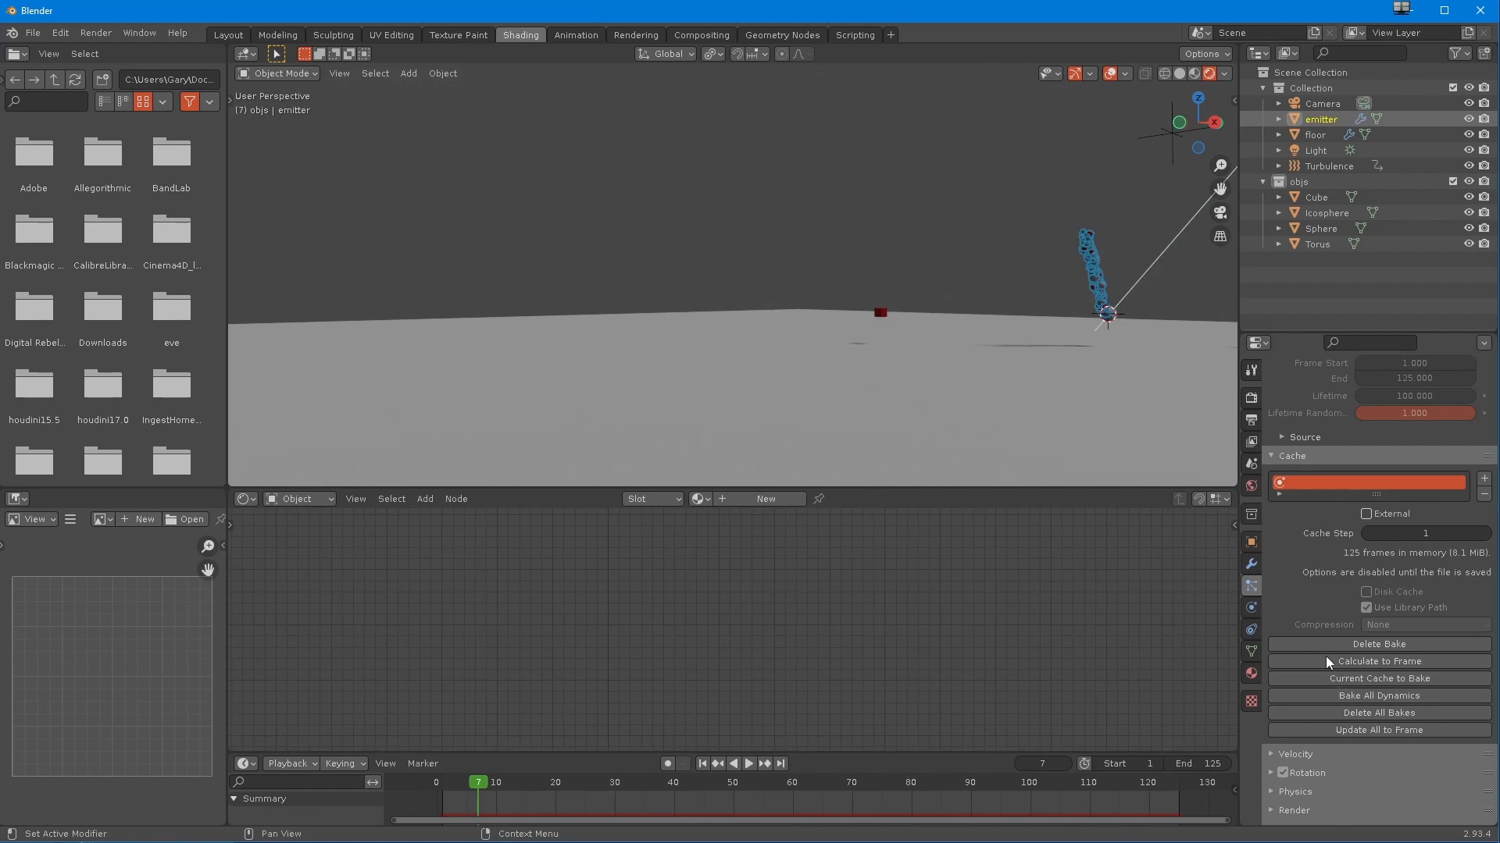
- Set the emitter's particle Children to Simple and play the baked animation from the first frame
scroll(1319, 784, "down", 5)
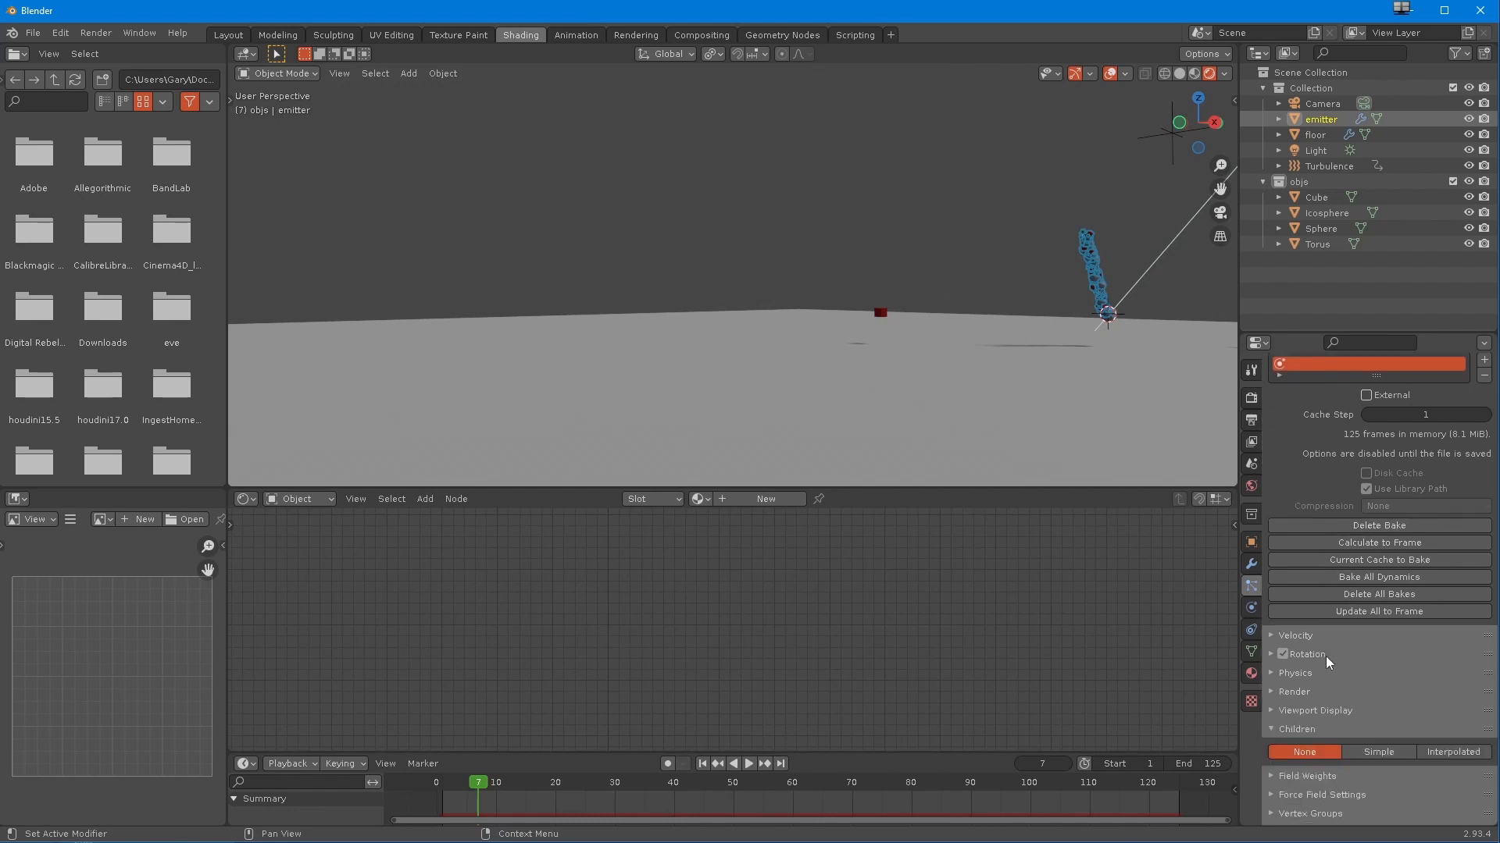
left_click(1379, 719)
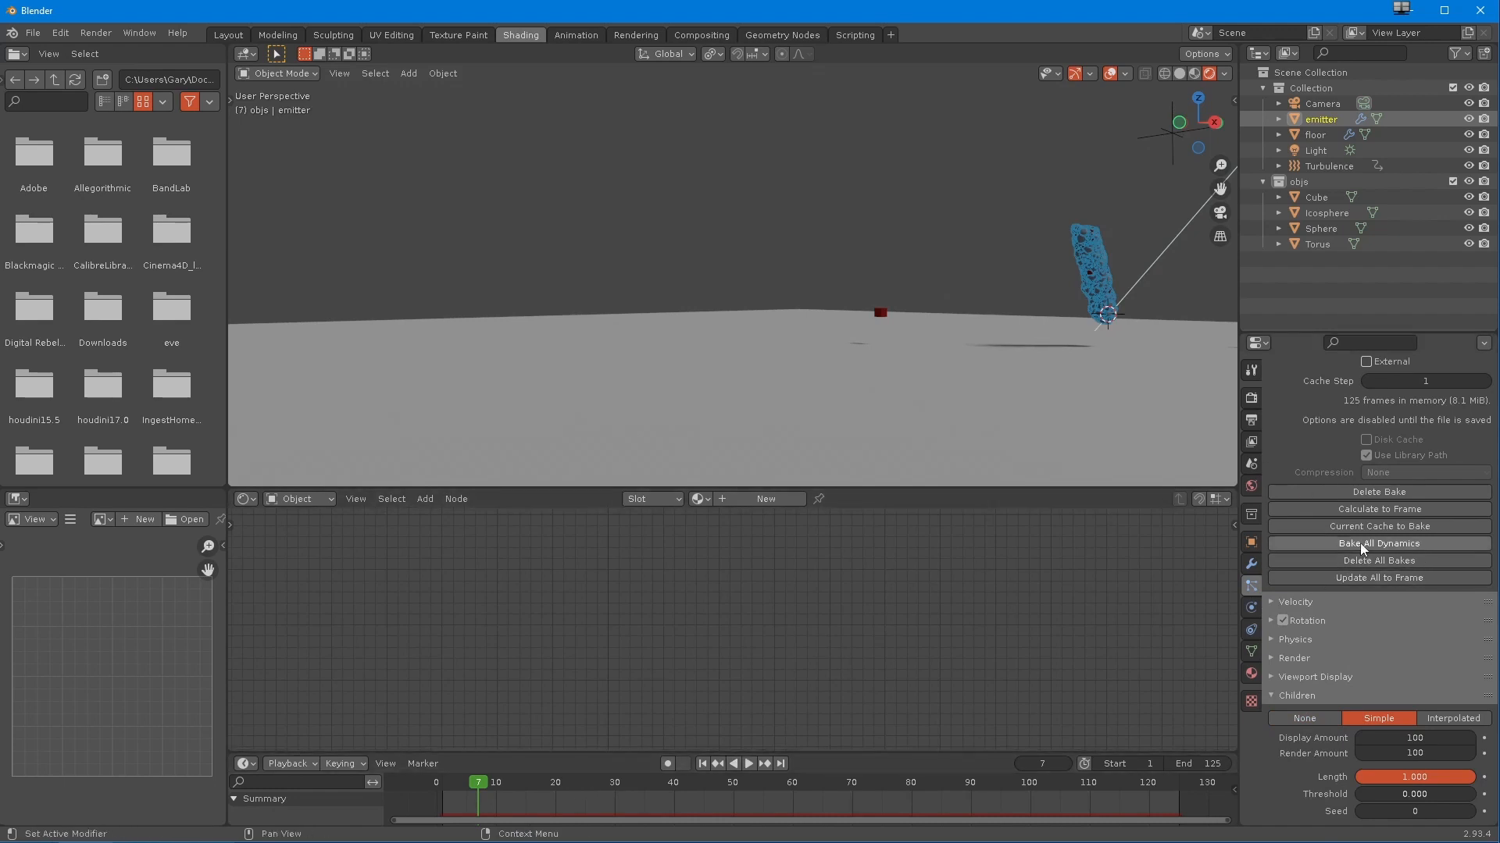
left_click(702, 764)
left_click(748, 764)
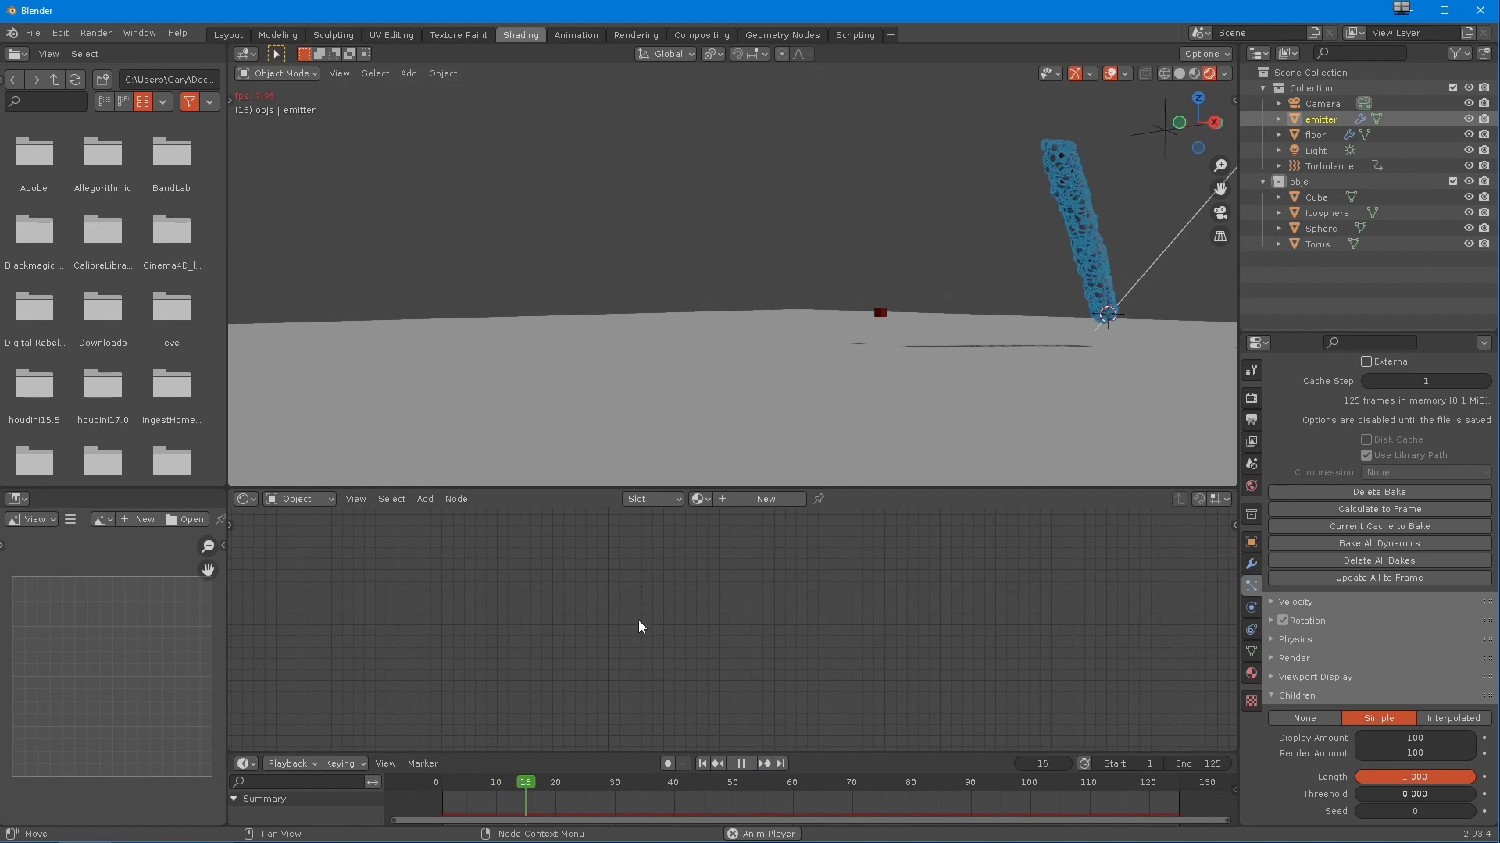
middle_click_drag(748, 315, 806, 364)
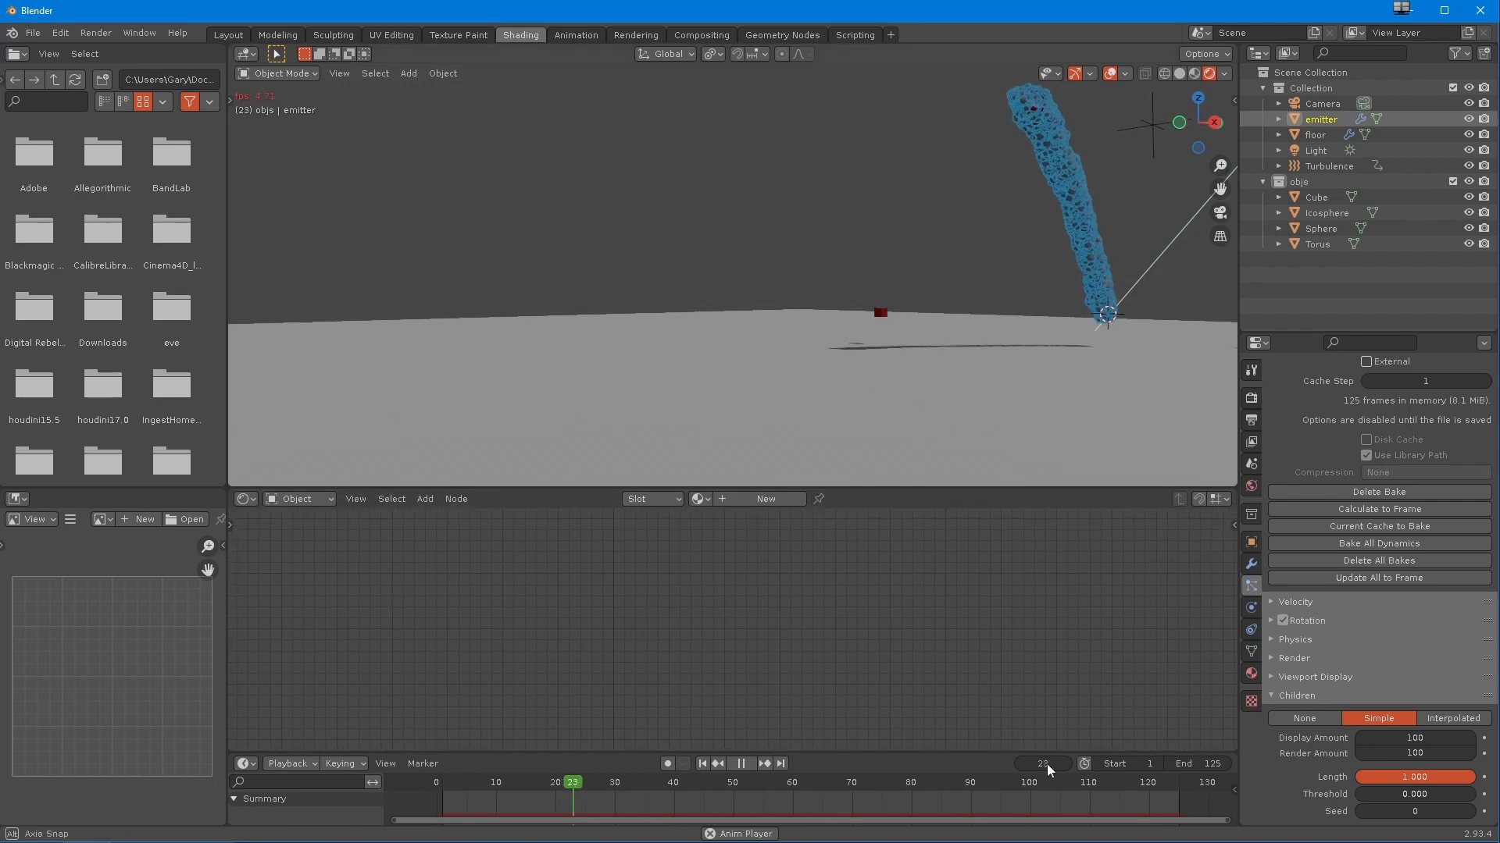
- Set the display amount of the particle children to 10
left_click(1412, 738)
type("10")
key("Return")
- Stop the playback at frame 96 and deselect the emitter to view the particles without outlines
middle_click_drag(720, 473, 725, 404)
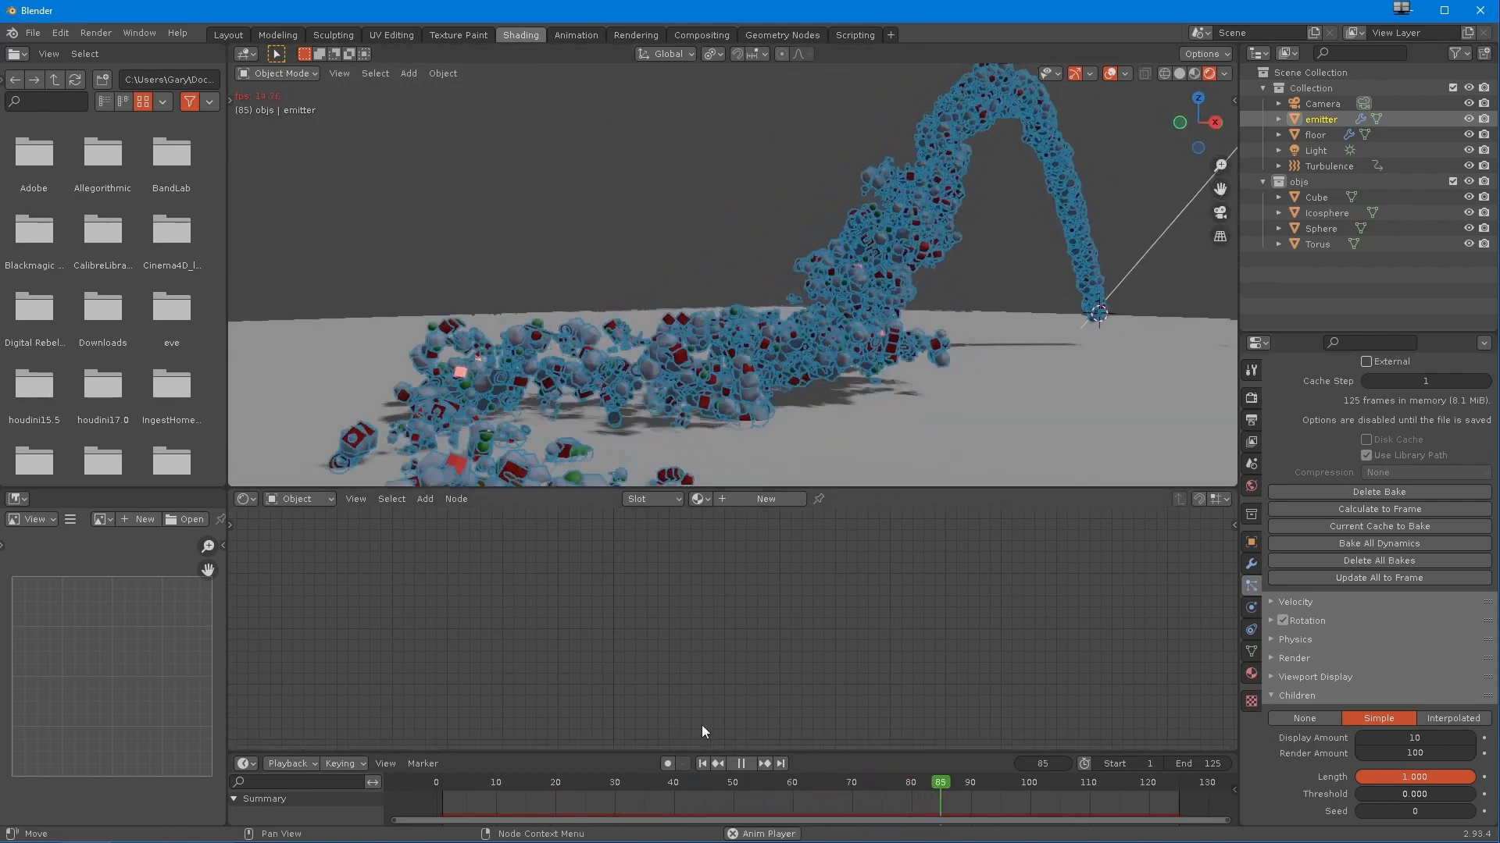
left_click(740, 764)
left_click(554, 213)
mouse_move(517, 236)
middle_mouse_down()
mouse_move(555, 237)
mouse_move(509, 236)
mouse_move(526, 213)
mouse_move(522, 246)
middle_mouse_up()
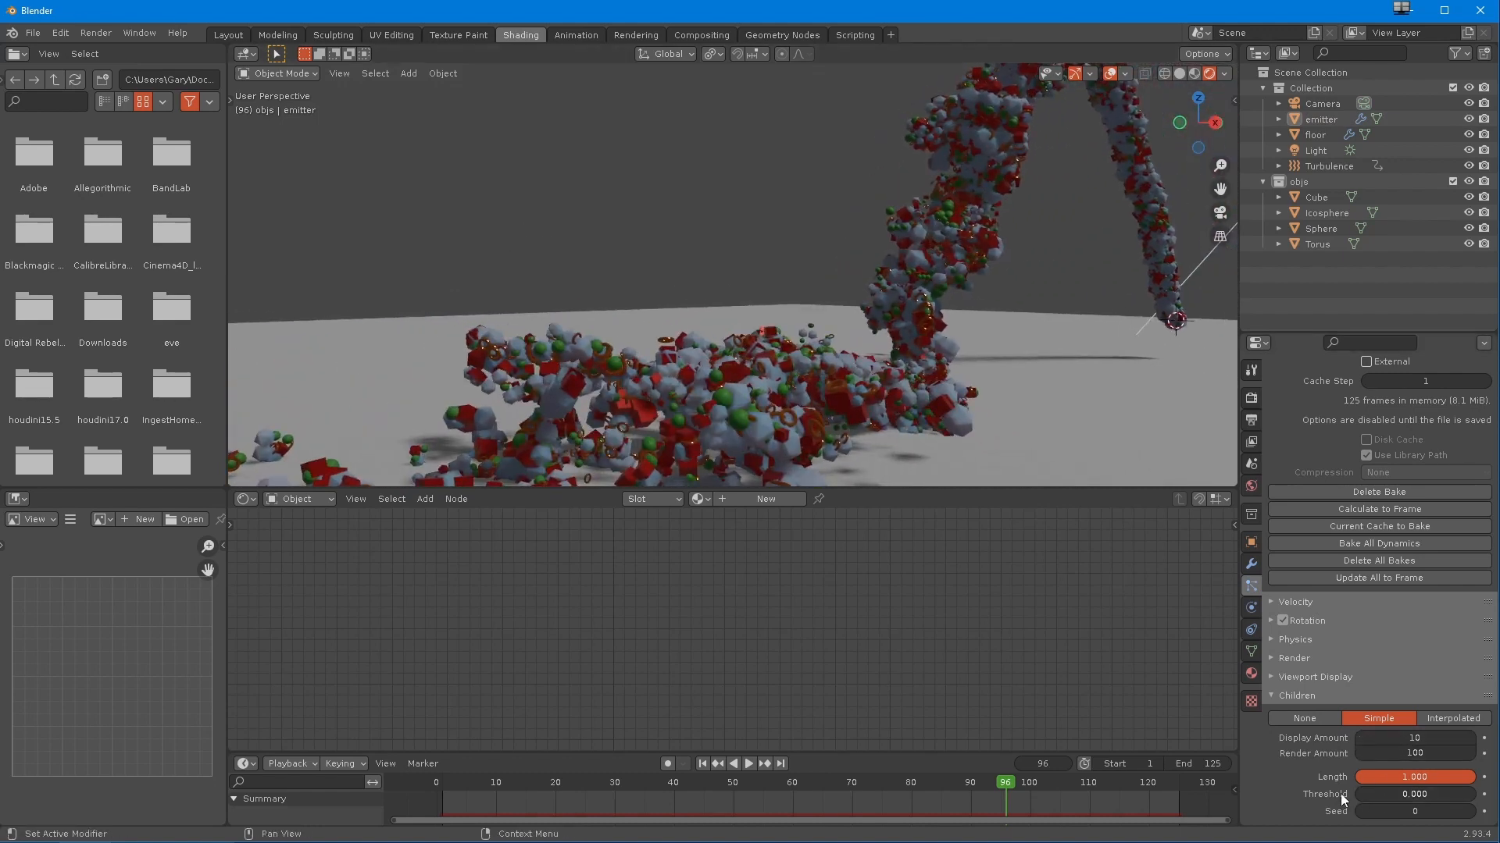
- Set the particle children's Size to 1.035 and Randomize Size to 0.840
scroll(1335, 678, "down", 4)
mouse_move(1398, 660)
left_mouse_down()
mouse_move(1434, 663)
mouse_move(1207, 654)
mouse_move(1397, 662)
left_mouse_up()
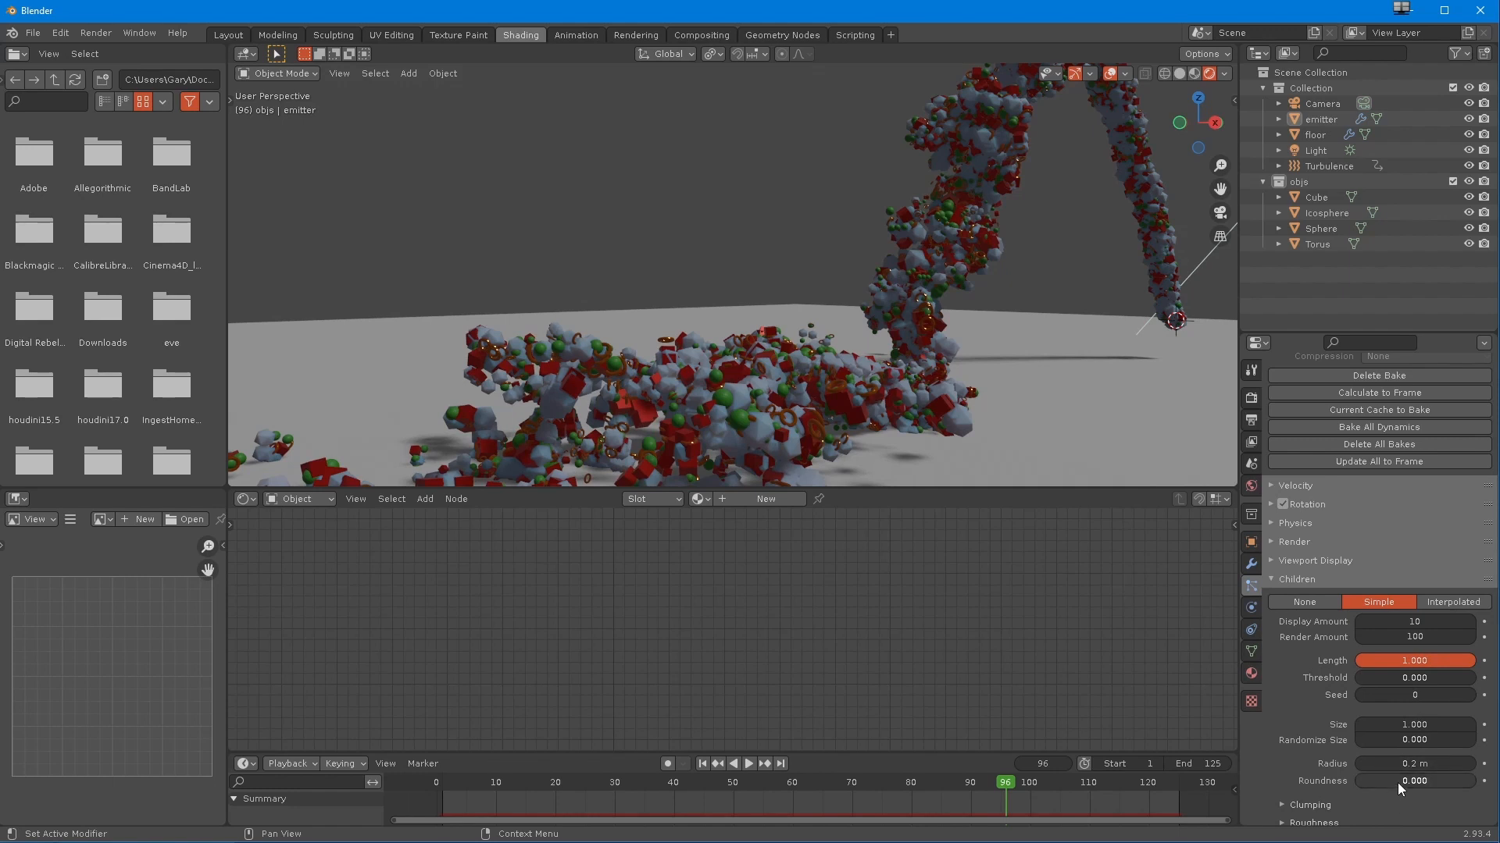
left_click_drag(1409, 725, 1483, 741)
mouse_move(799, 424)
middle_mouse_down()
mouse_move(831, 412)
mouse_move(766, 406)
mouse_move(820, 405)
mouse_move(806, 414)
middle_mouse_up()
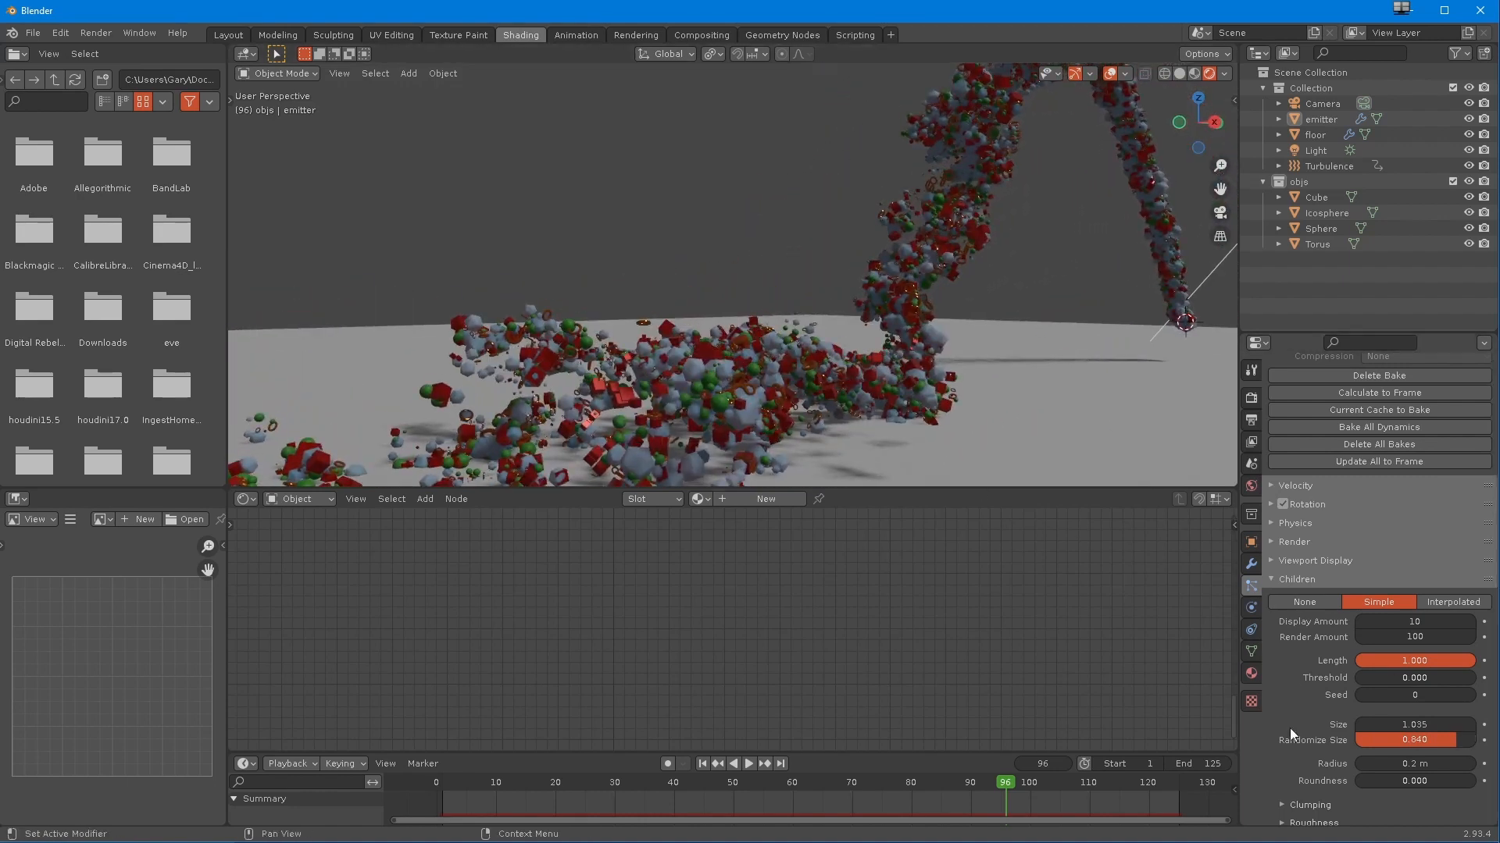
- Try different Radius values for the particle children and settle on 0.24 m
left_click_drag(1434, 764, 1363, 764)
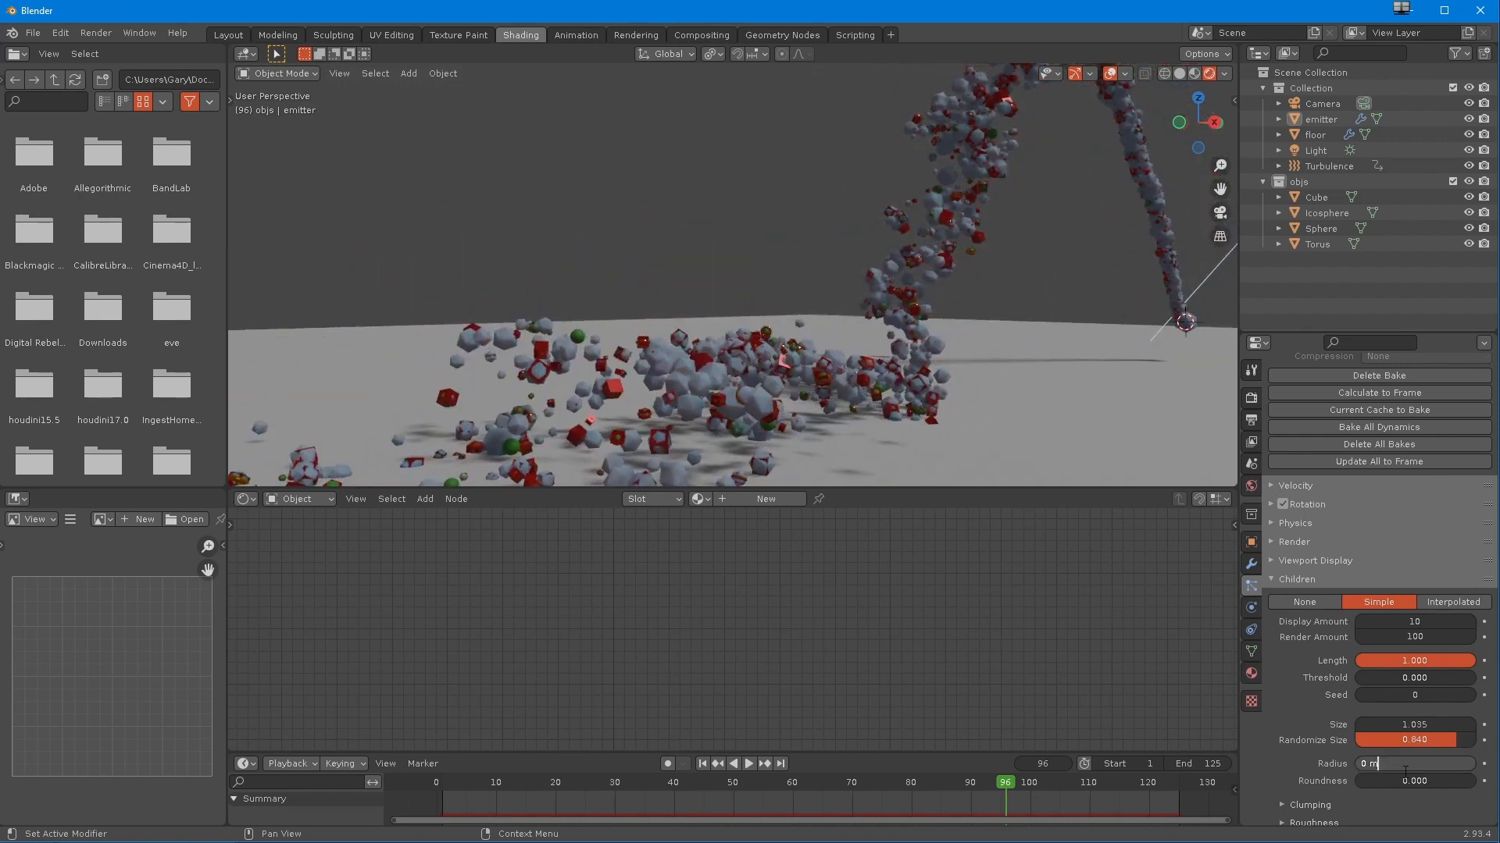
key("Return")
left_click_drag(1379, 763, 1395, 764)
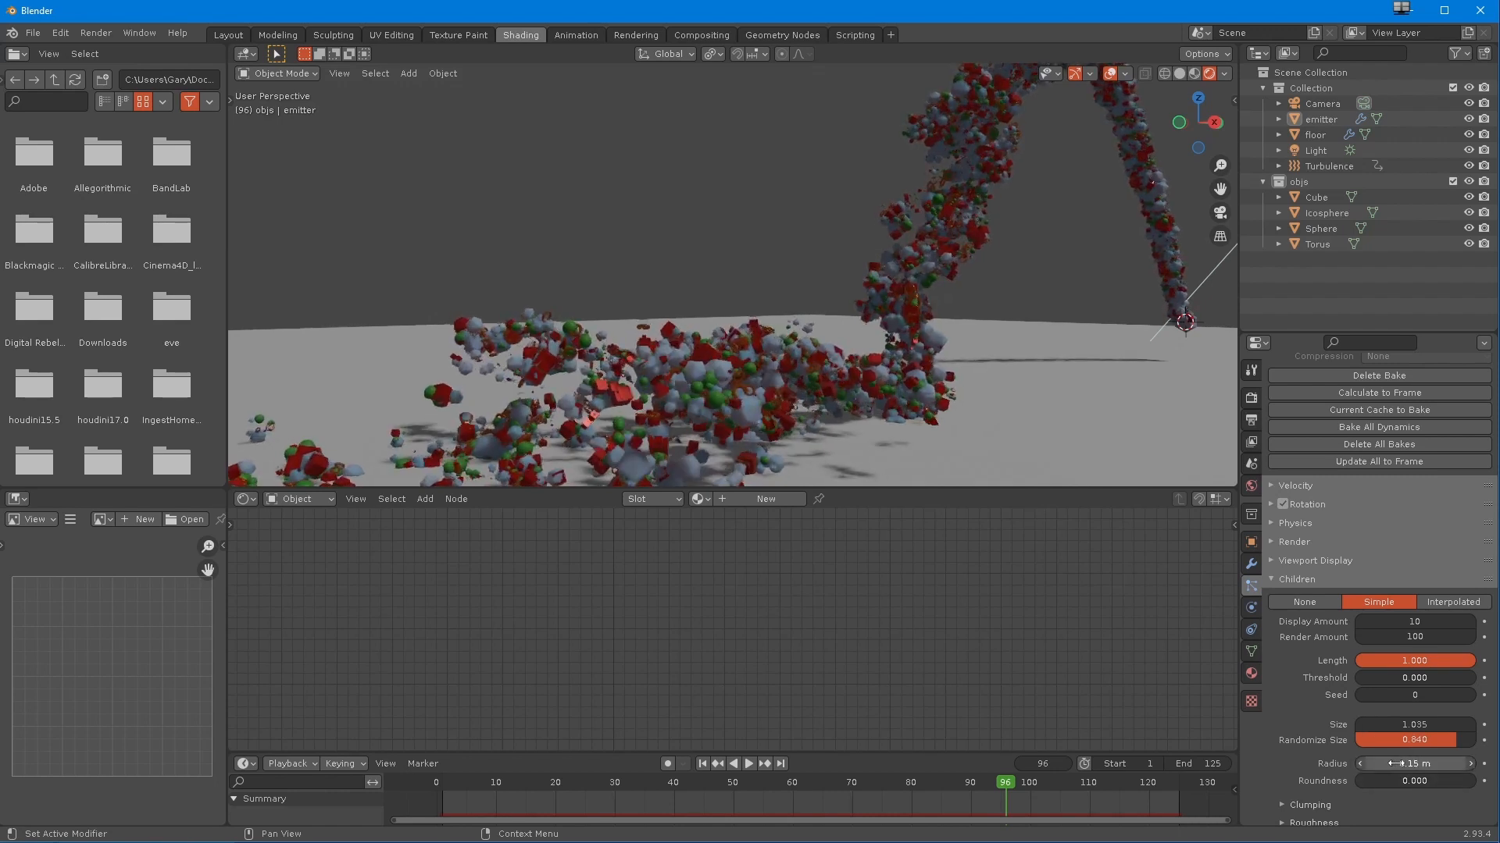
scroll(670, 395, "up", 8)
scroll(706, 312, "down", 7)
middle_click_drag(693, 345, 738, 363)
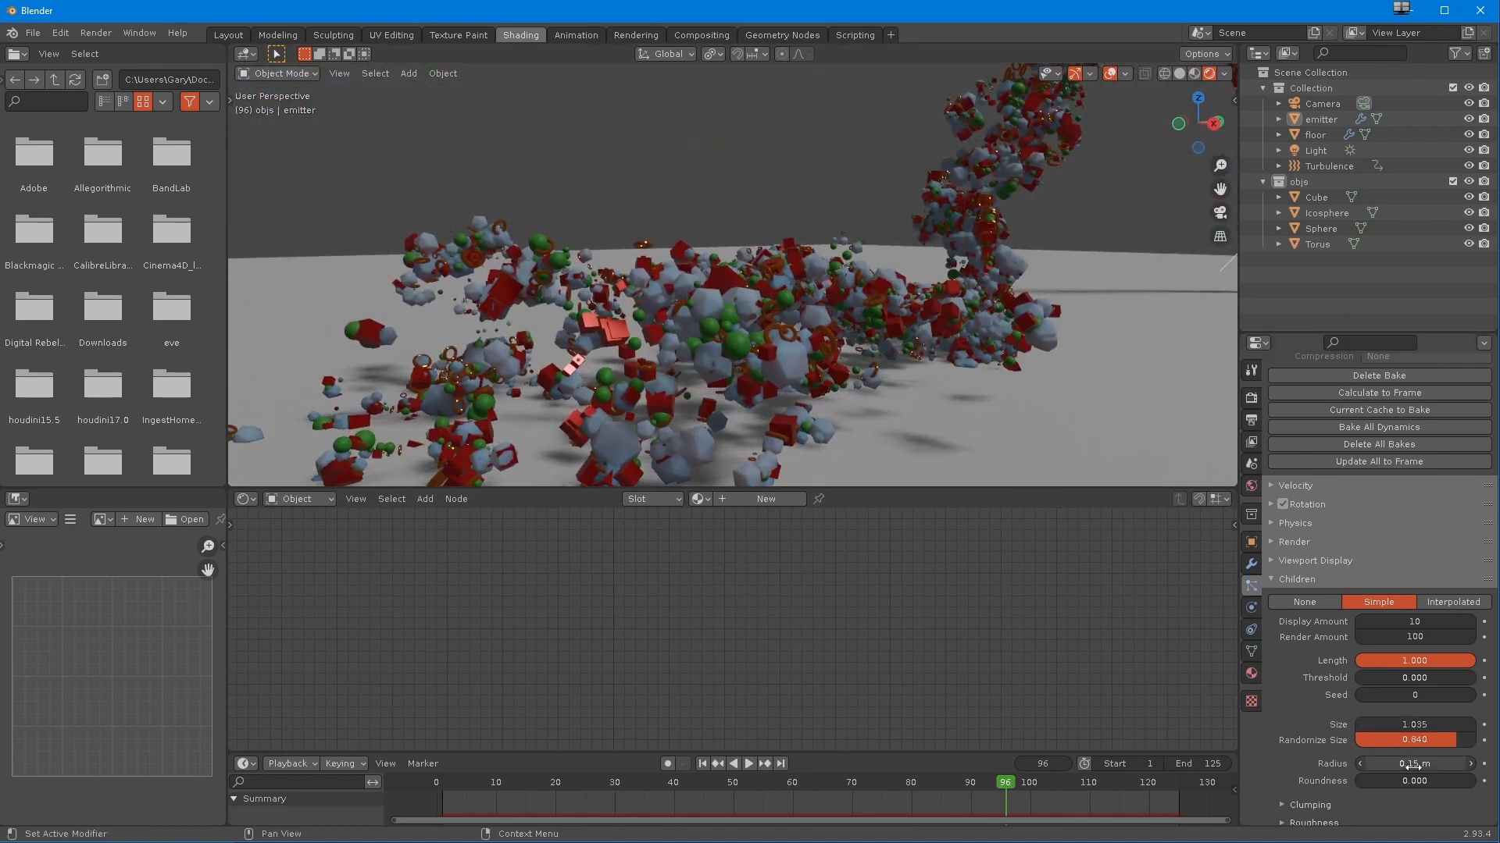
left_click_drag(1408, 764, 1320, 767)
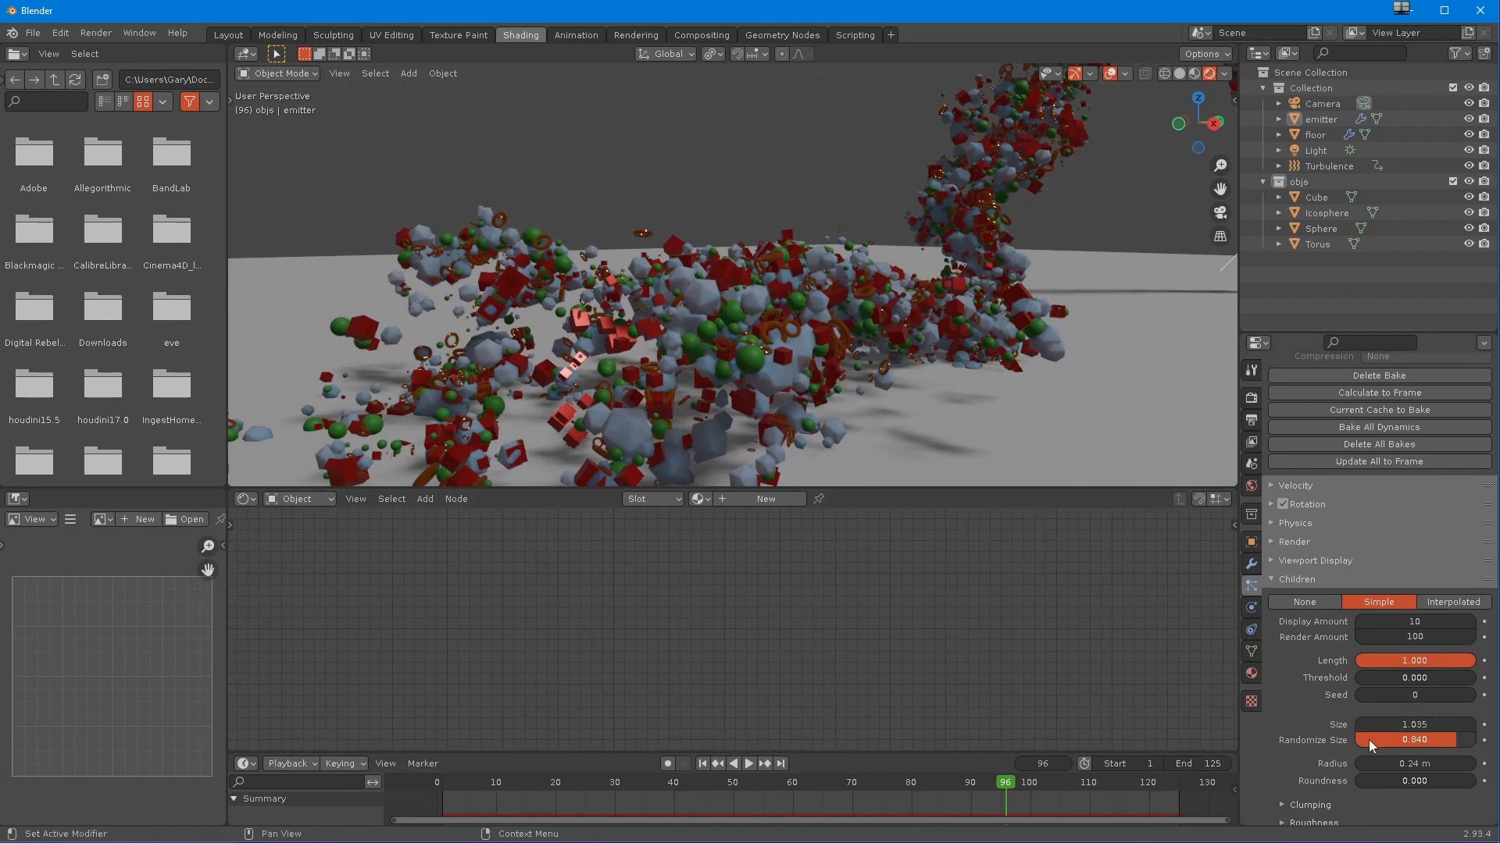
- Set the particle children's Roundness to 0.955 and inspect the stream from several angles
left_click_drag(1382, 784, 1469, 781)
middle_click_drag(835, 337, 789, 353)
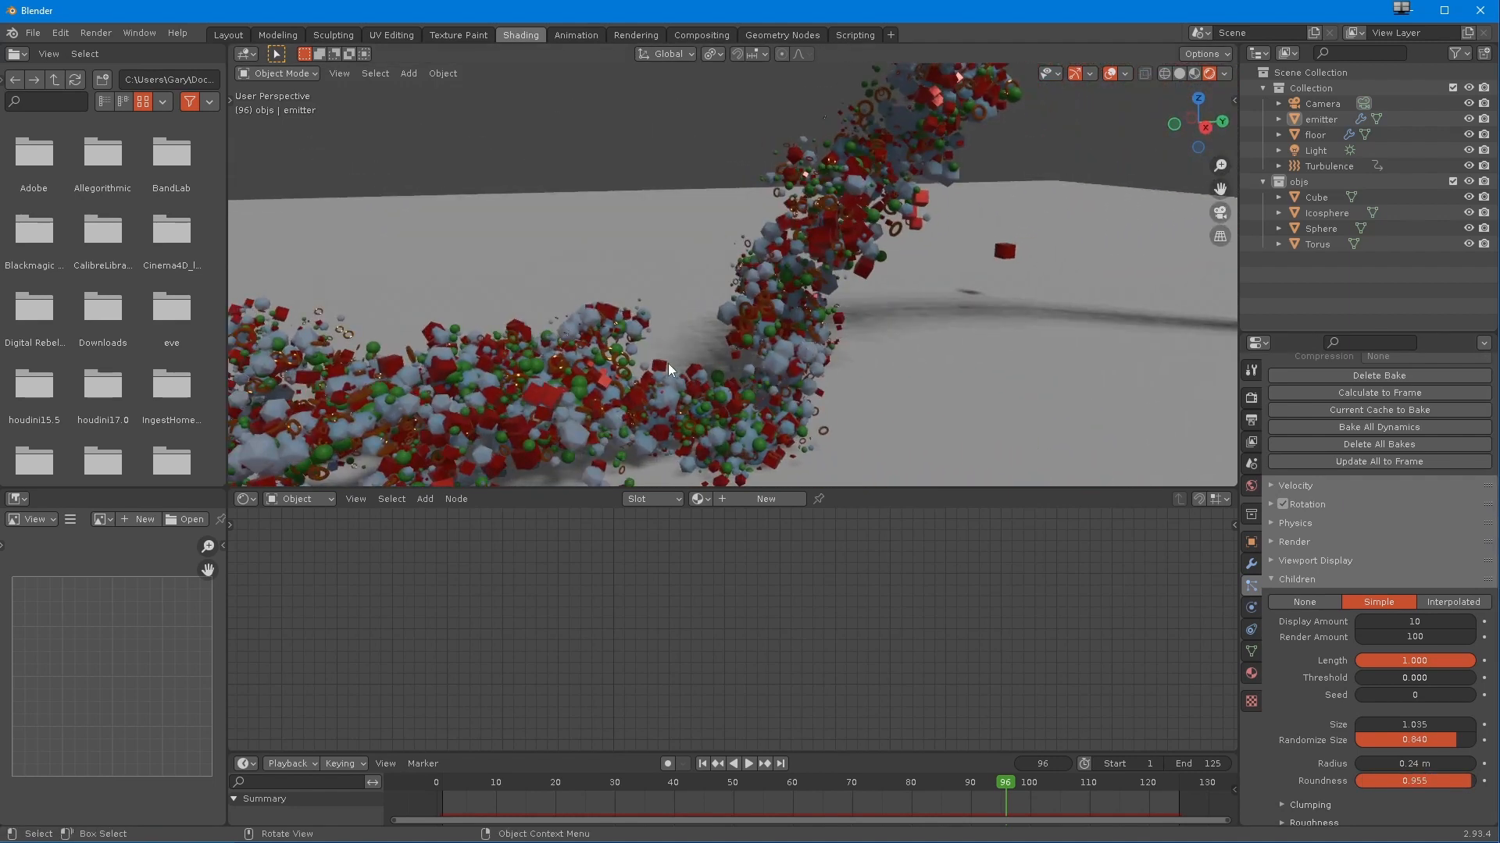
middle_click_drag(977, 263, 898, 484)
middle_click_drag(817, 309, 960, 468)
- Play the particle animation from the start to check the children, and scrub to frame 78
left_click_drag(569, 779, 448, 791)
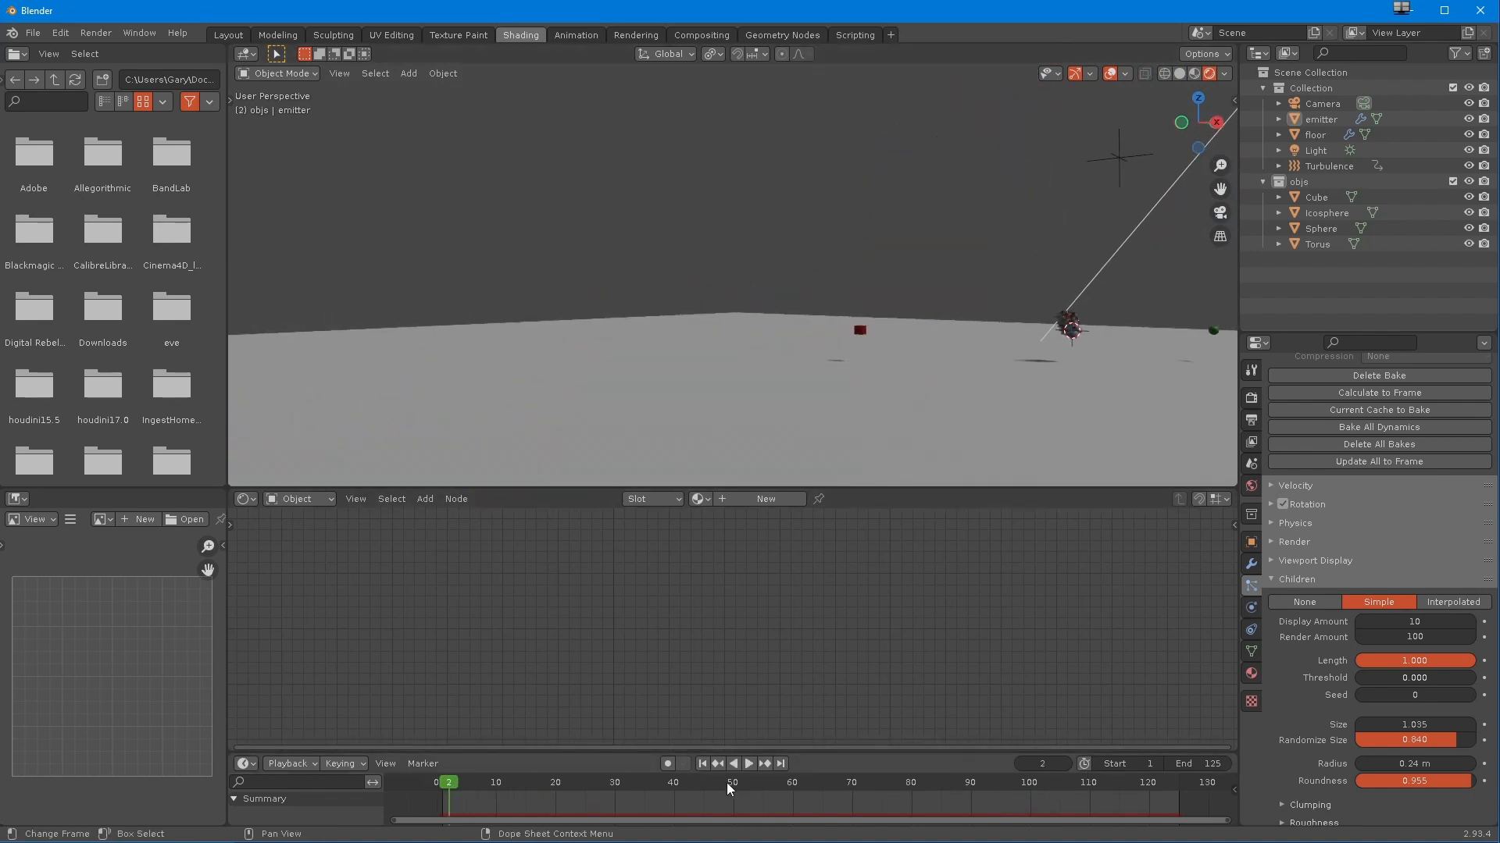
left_click(740, 763)
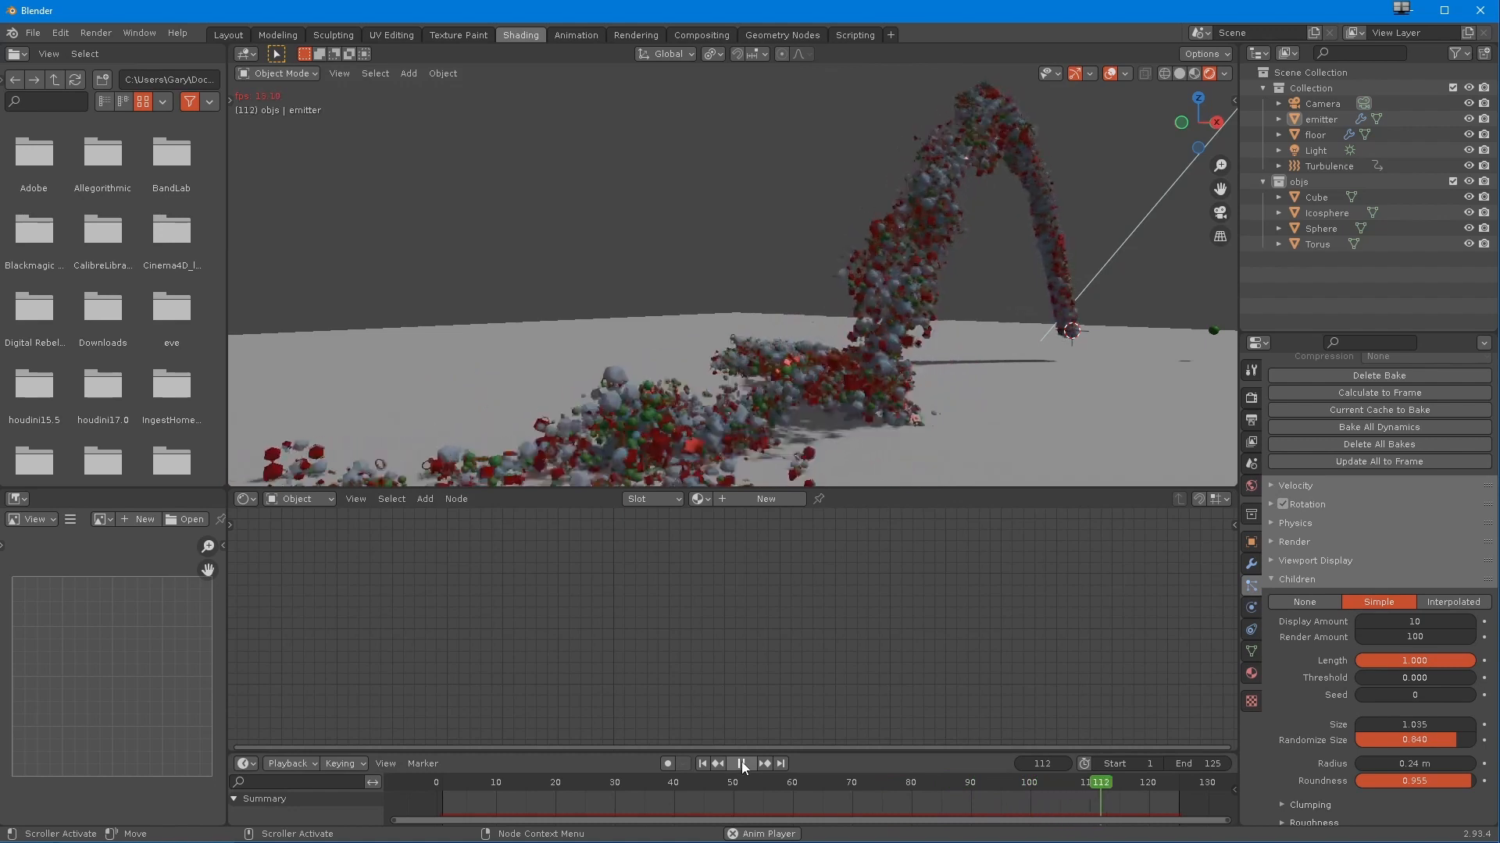
left_click(741, 764)
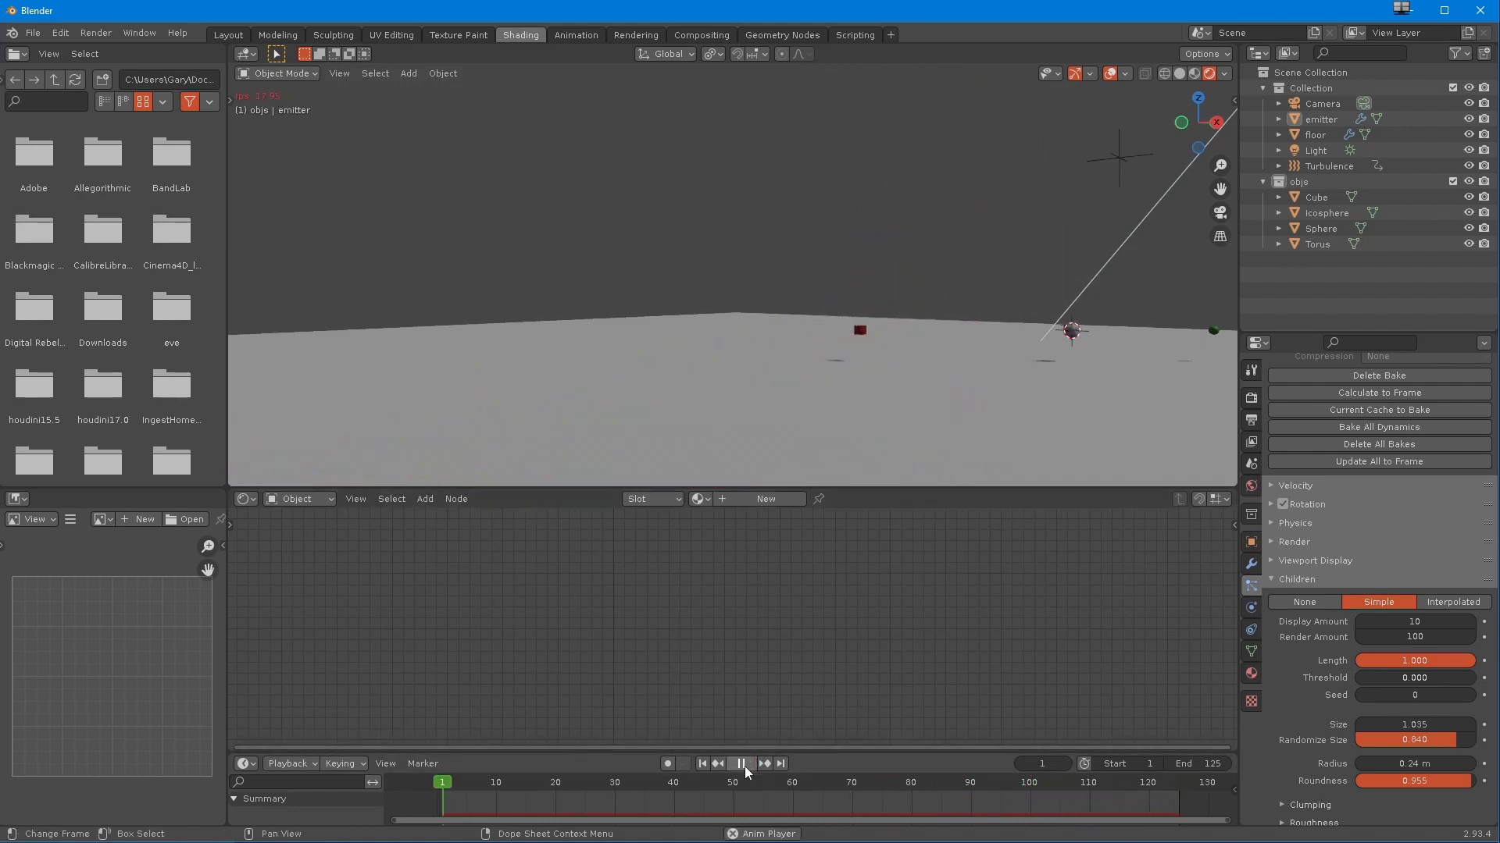
left_click(734, 764)
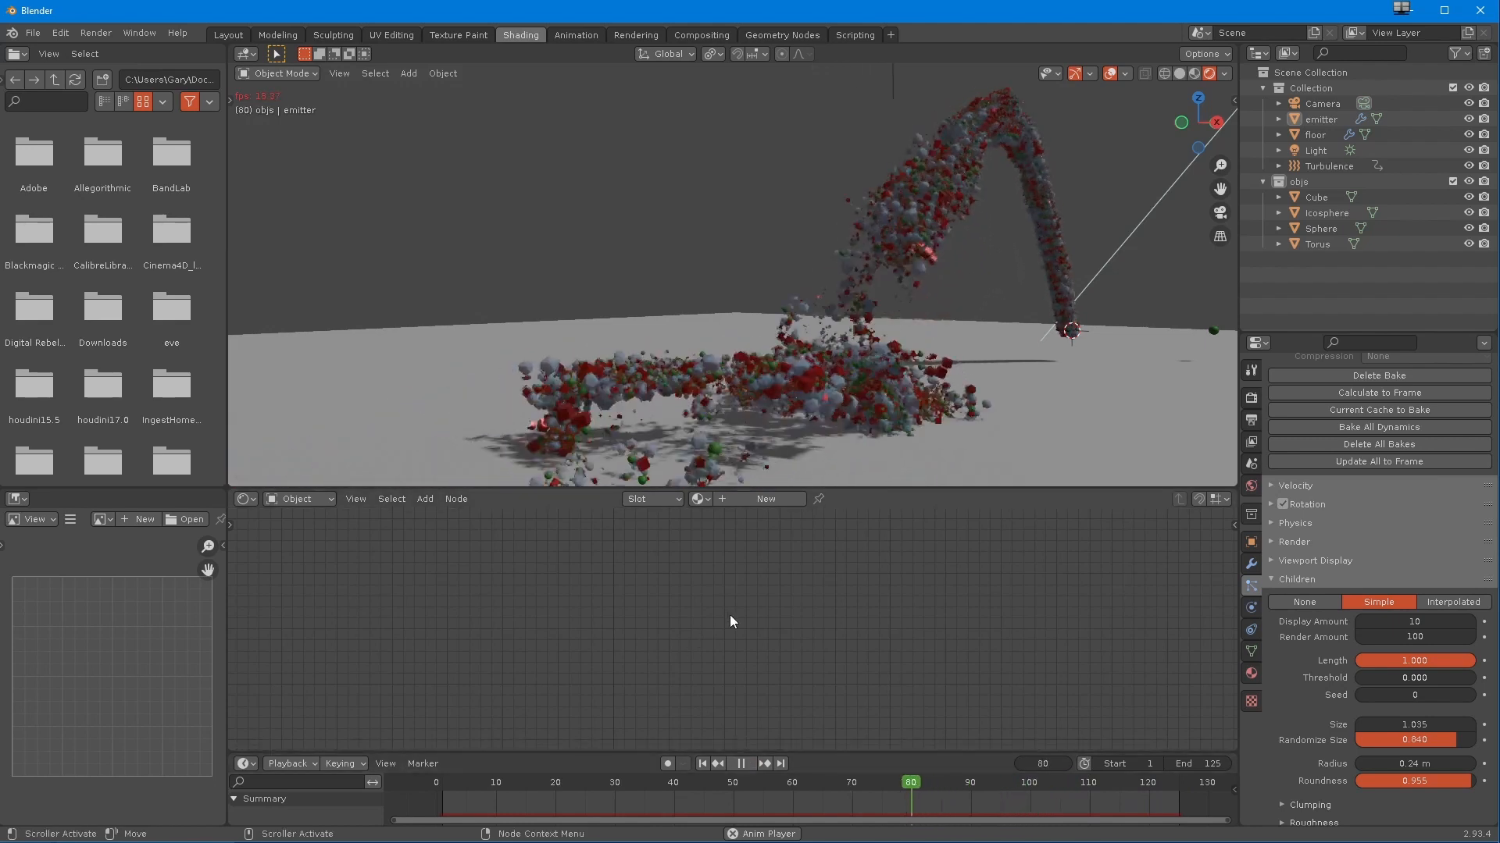
left_click(743, 764)
key("space")
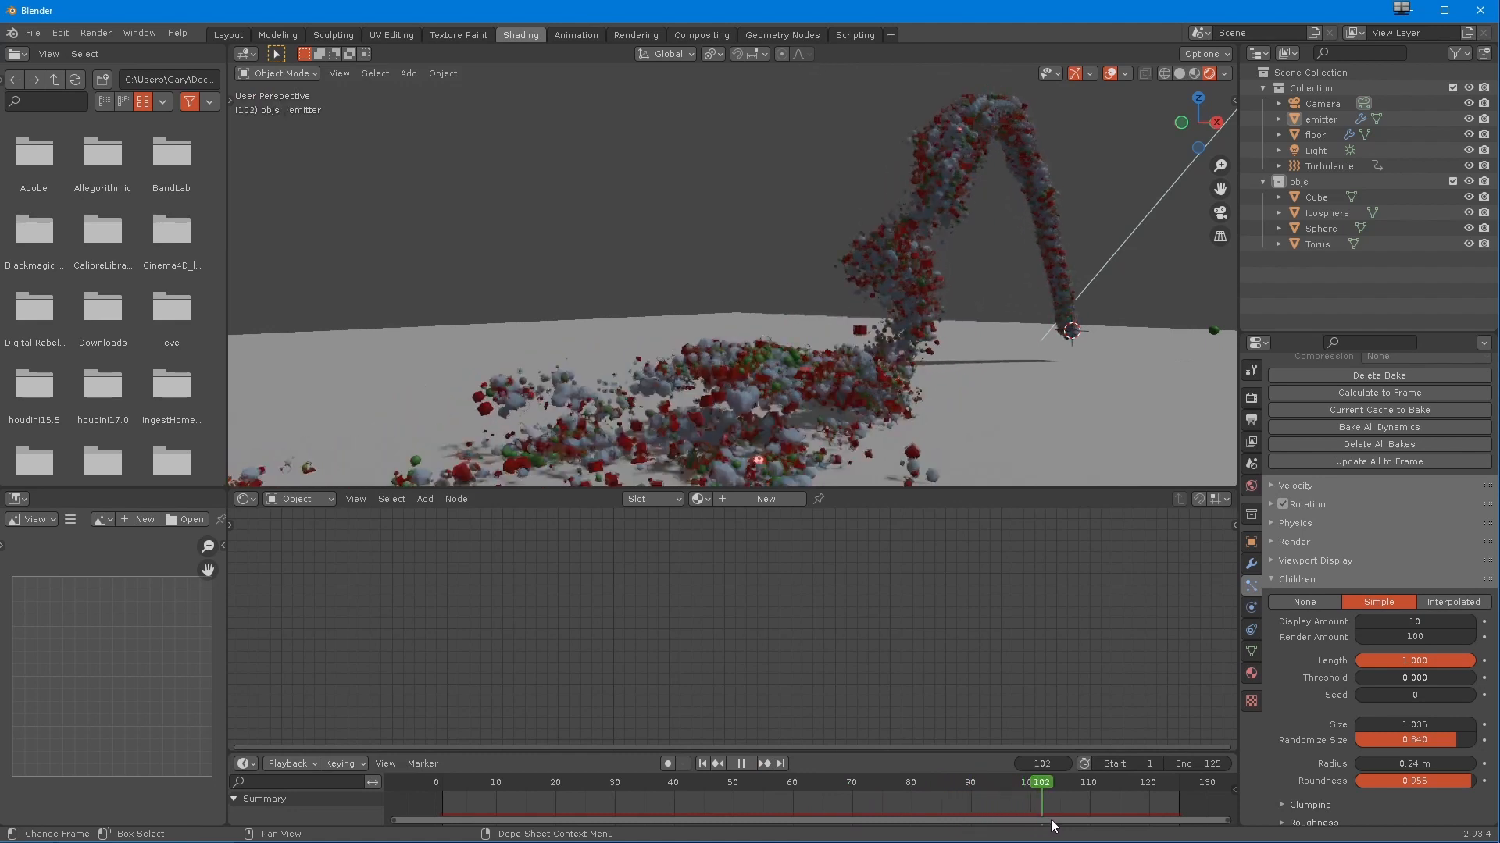
left_click(947, 817)
left_click_drag(947, 817, 898, 783)
- Look through the camera, lock the camera to the view and frame the particle fountain closely
middle_click_drag(707, 364, 630, 386)
key("KP_0")
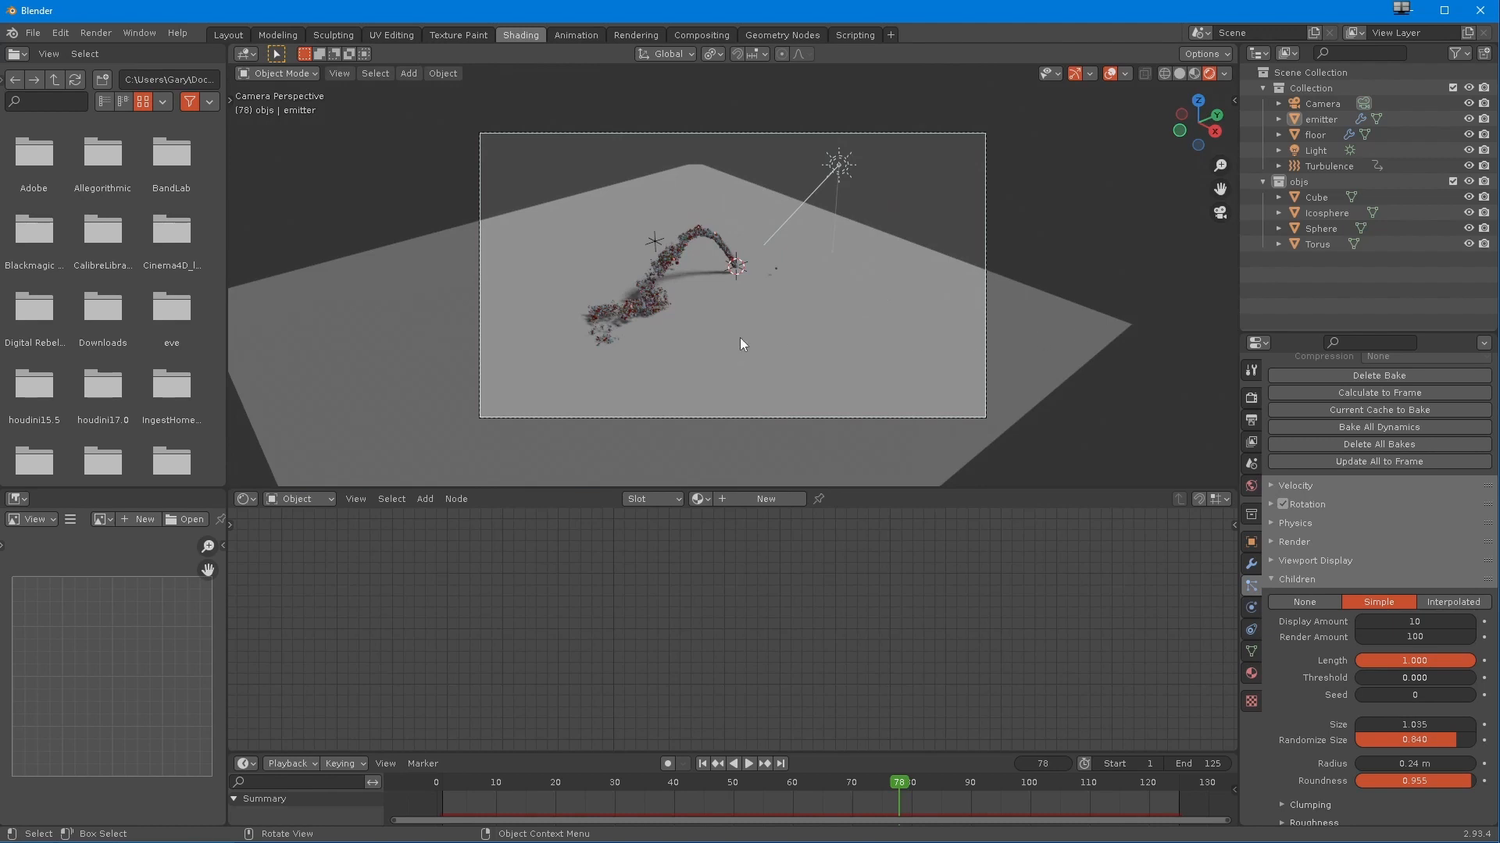
key("n")
left_click(1227, 173)
left_click(1138, 288)
middle_click_drag(914, 391, 695, 393)
scroll(714, 297, "up", 5)
middle_click_drag(692, 297, 740, 377, "shift")
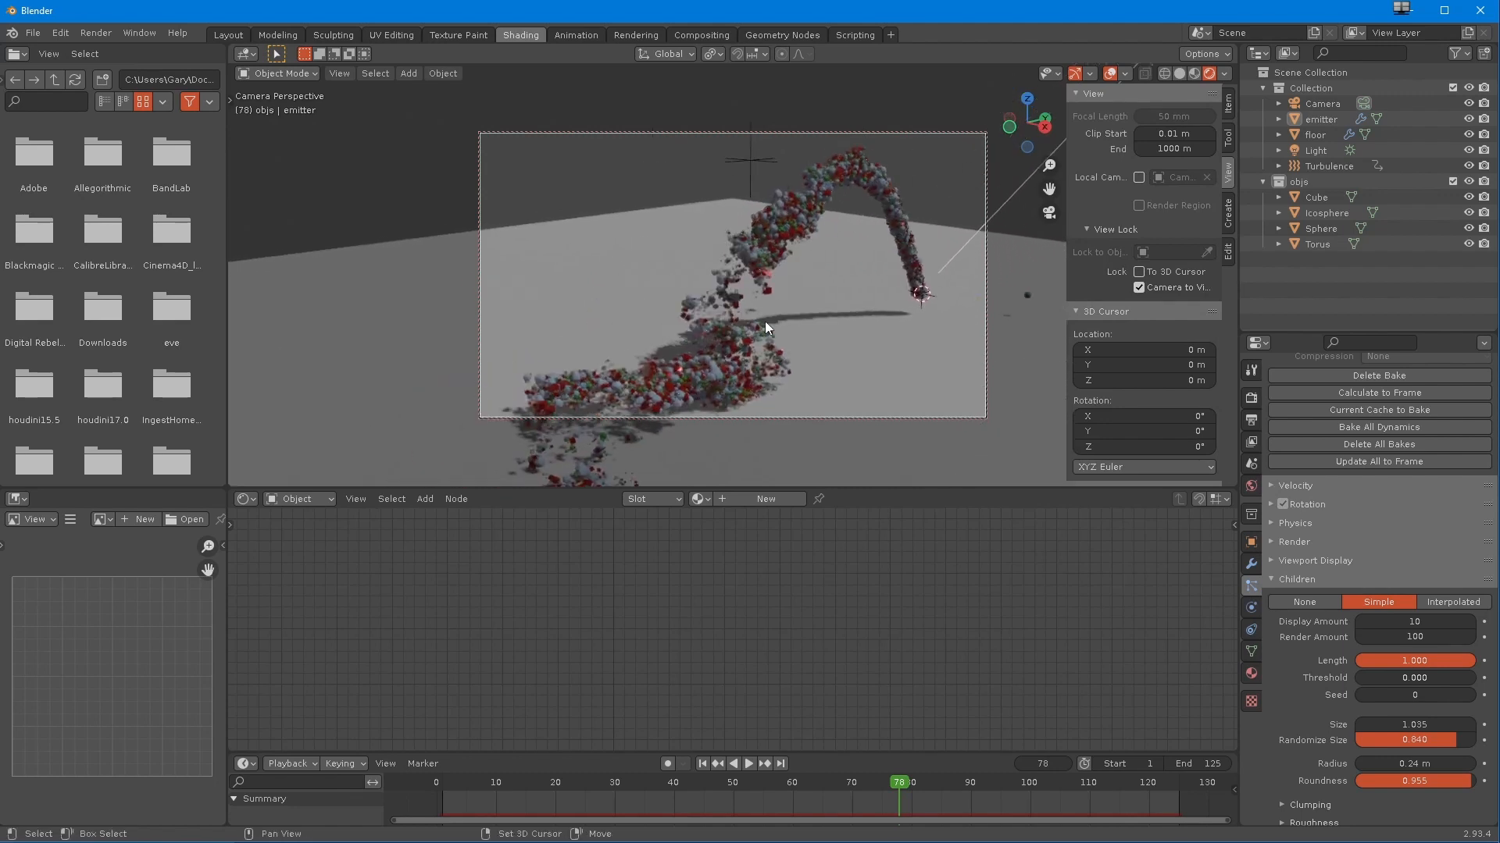
- Give the floor material a dark grey base colour with Metallic 1.000, Specular 0.909 and Roughness 0.127, and lower the camera angle
left_click(897, 403)
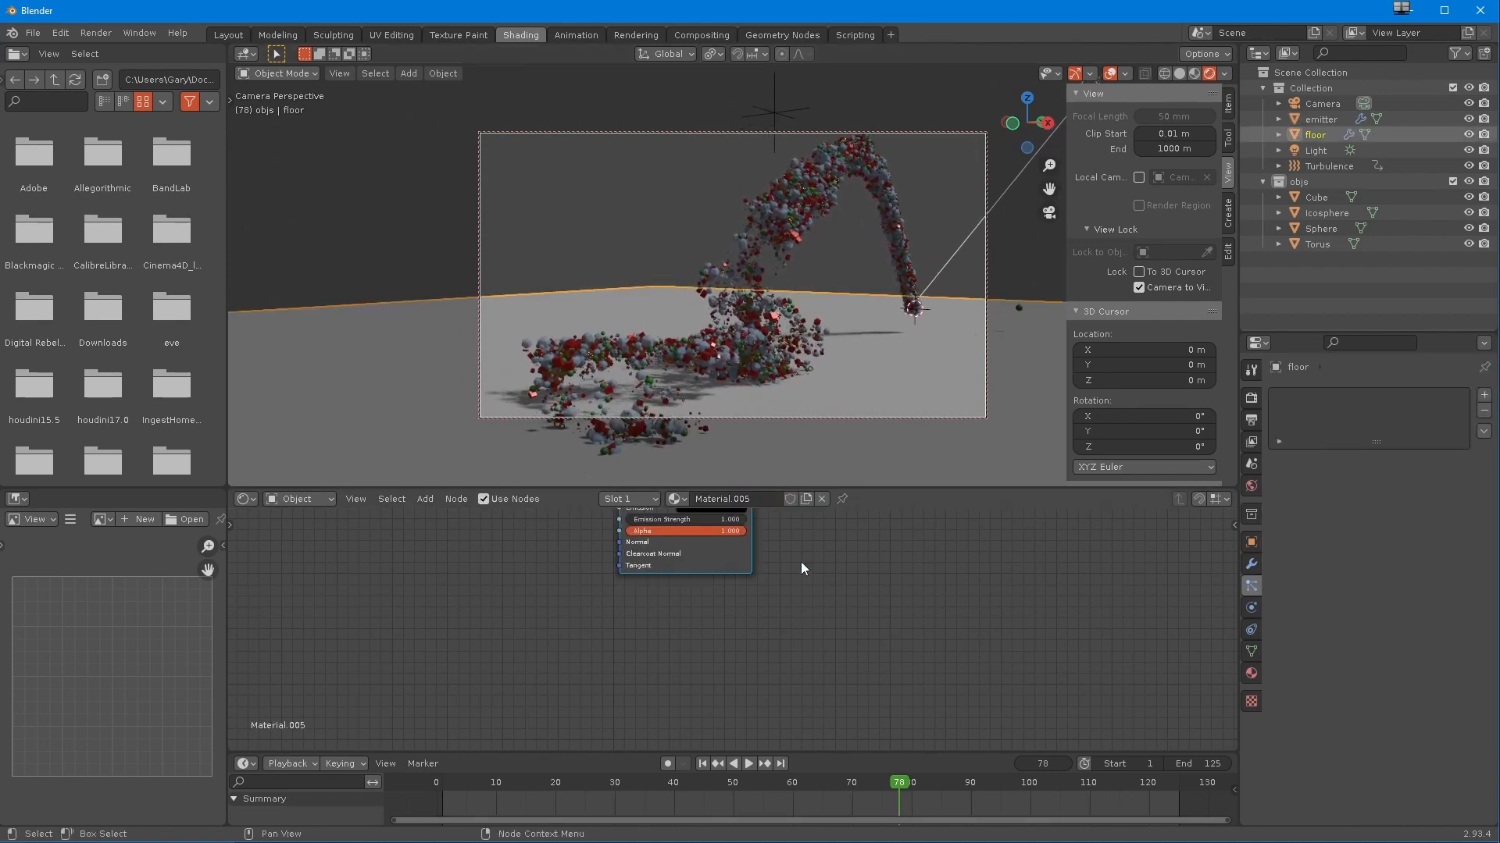
scroll(781, 567, "up", 6, "shift")
left_click(690, 545)
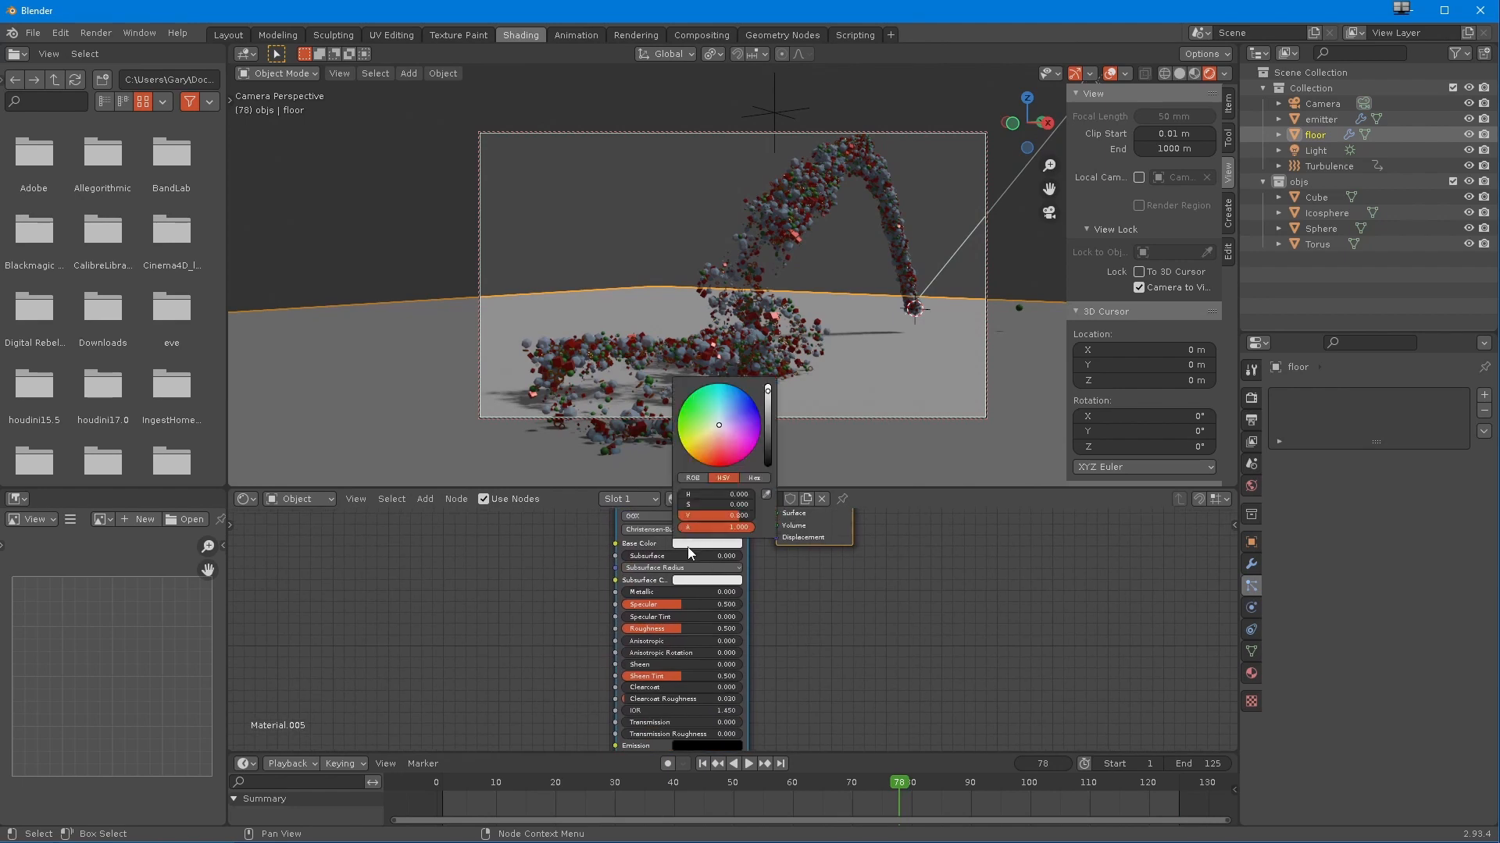
left_click(766, 451)
left_click_drag(642, 592, 715, 610)
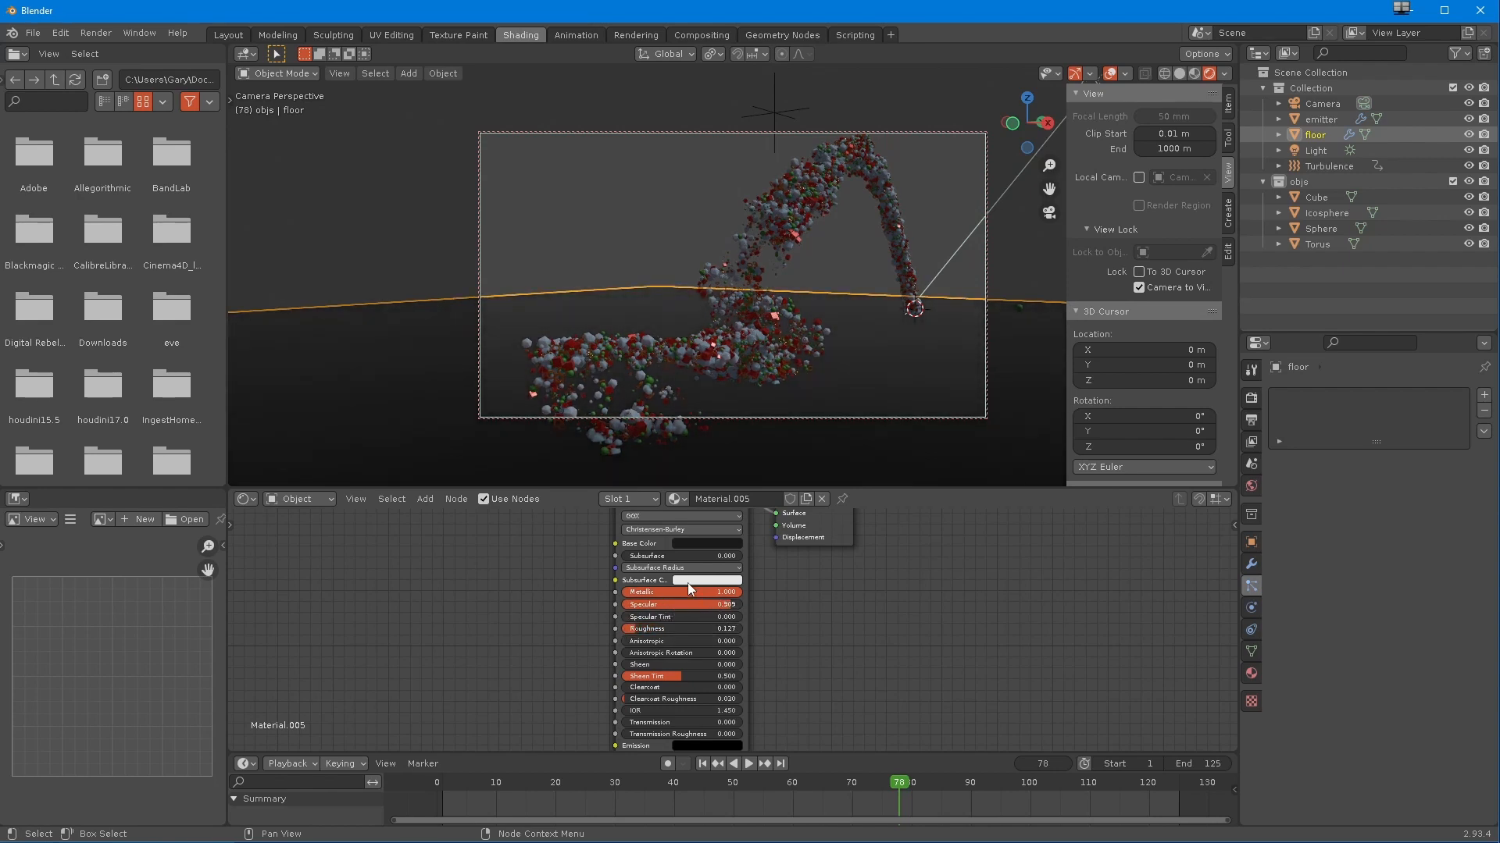
left_click(690, 545)
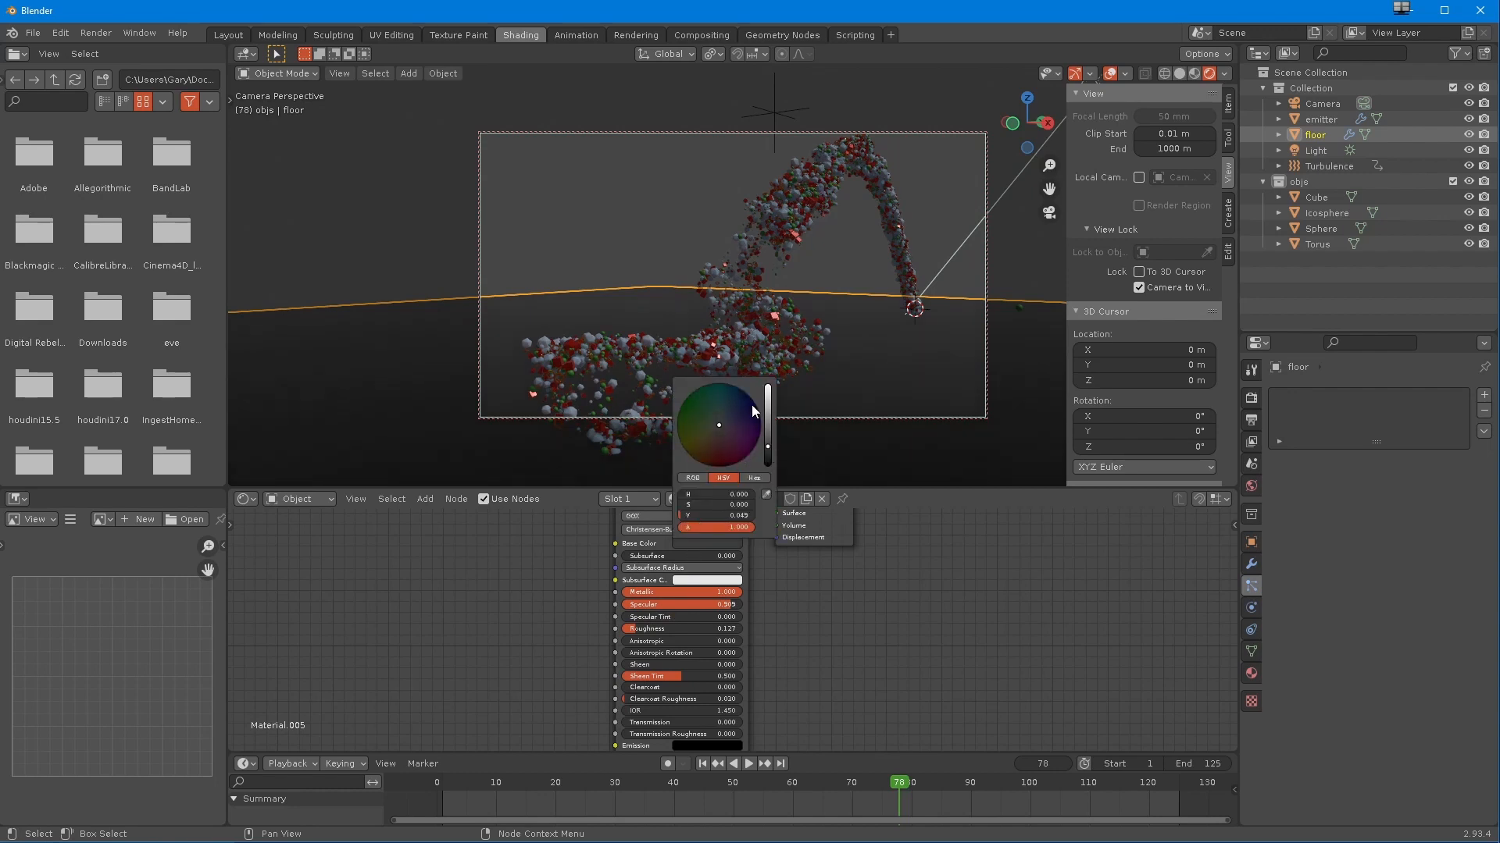
mouse_move(692, 349)
middle_mouse_down()
mouse_move(673, 335)
mouse_move(691, 358)
mouse_move(692, 345)
middle_mouse_up()
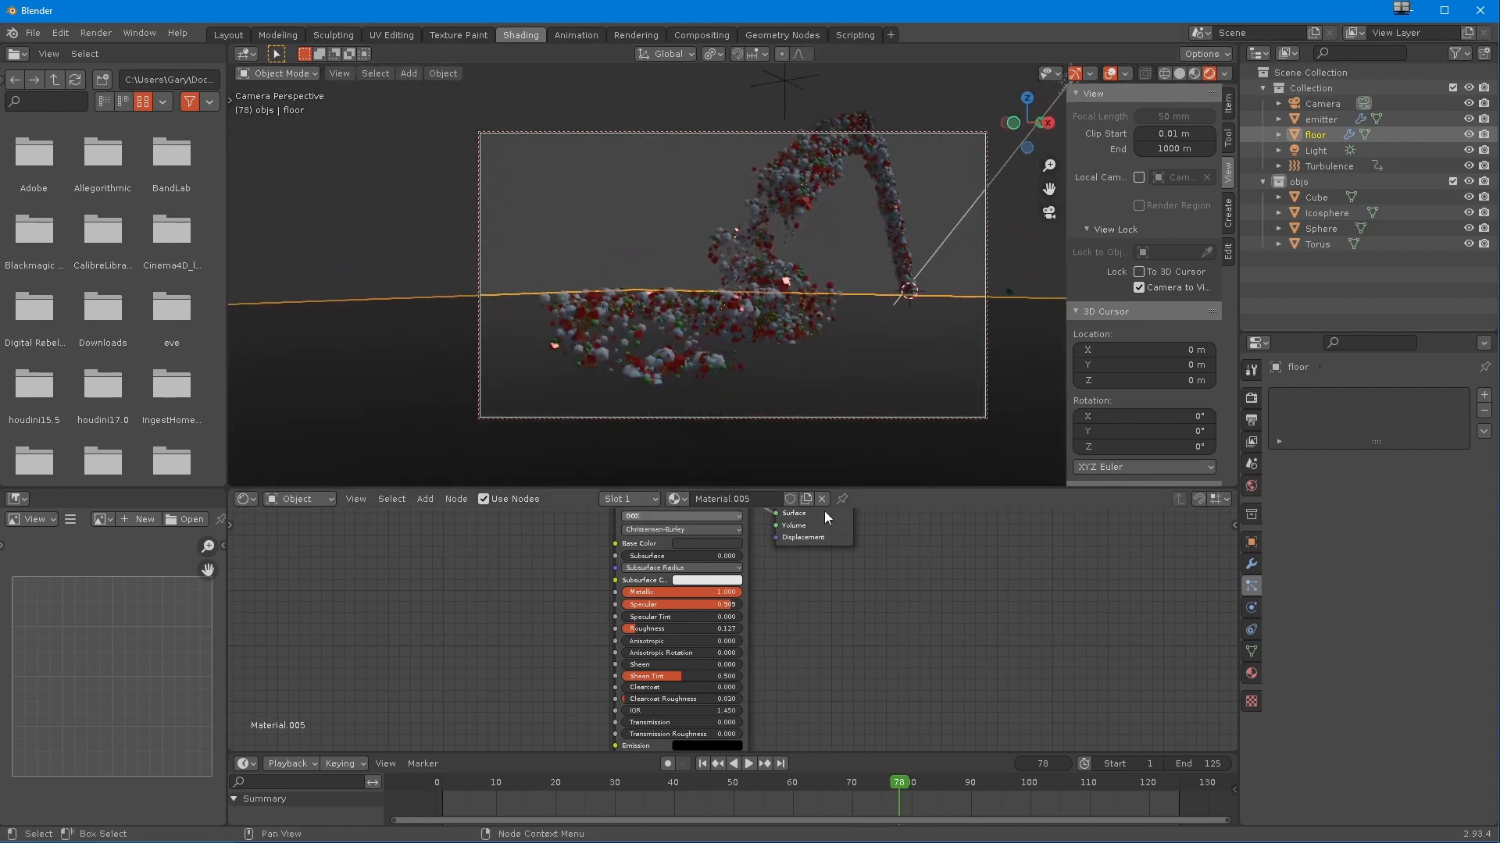
- Enable Screen Space Reflections for the Eevee render and adjust the camera angle to check the floor reflections
left_click(1251, 441)
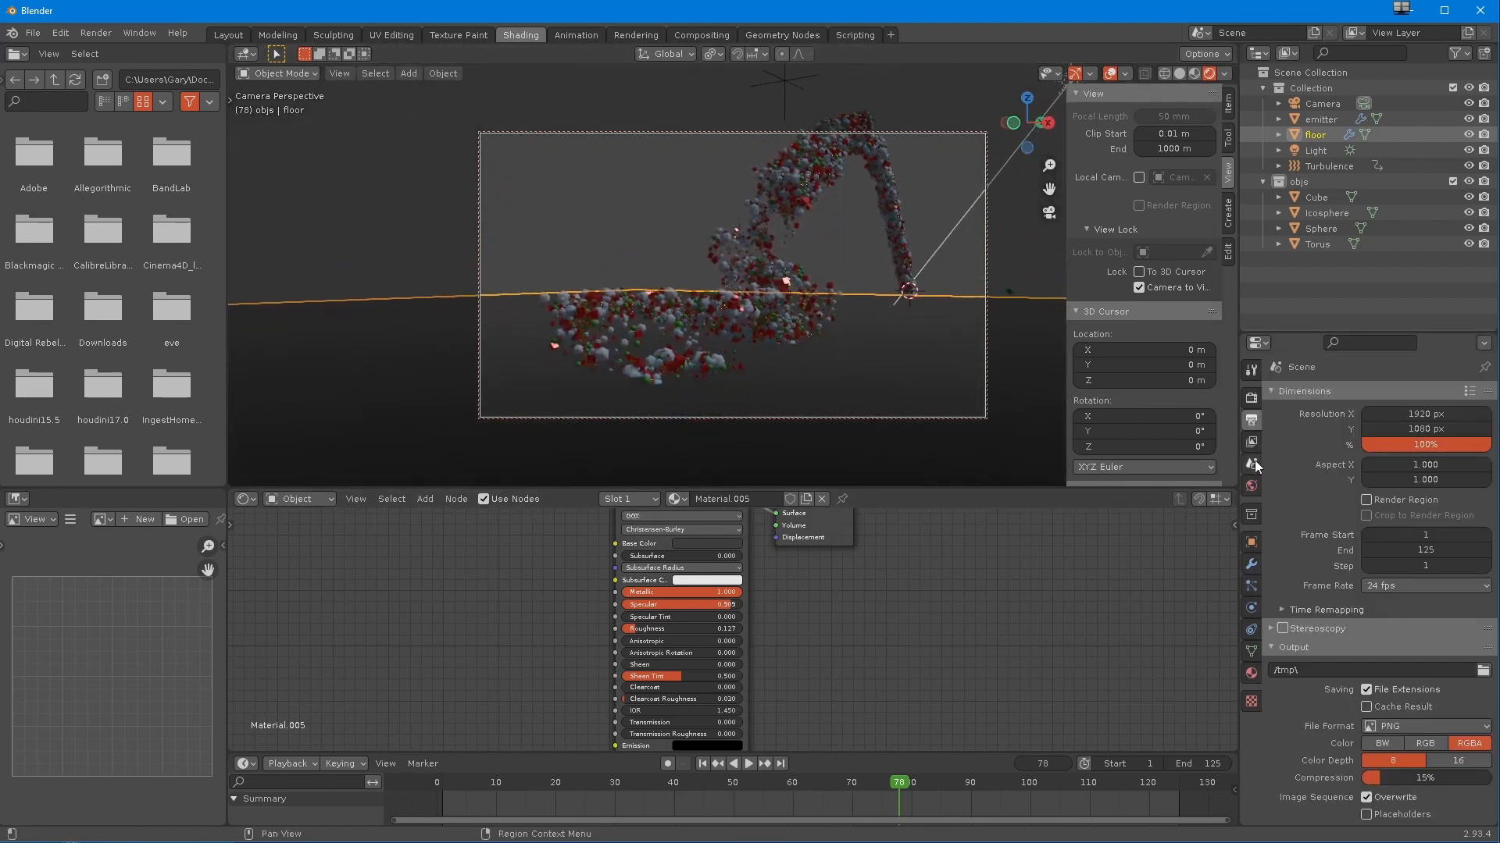
left_click(1251, 398)
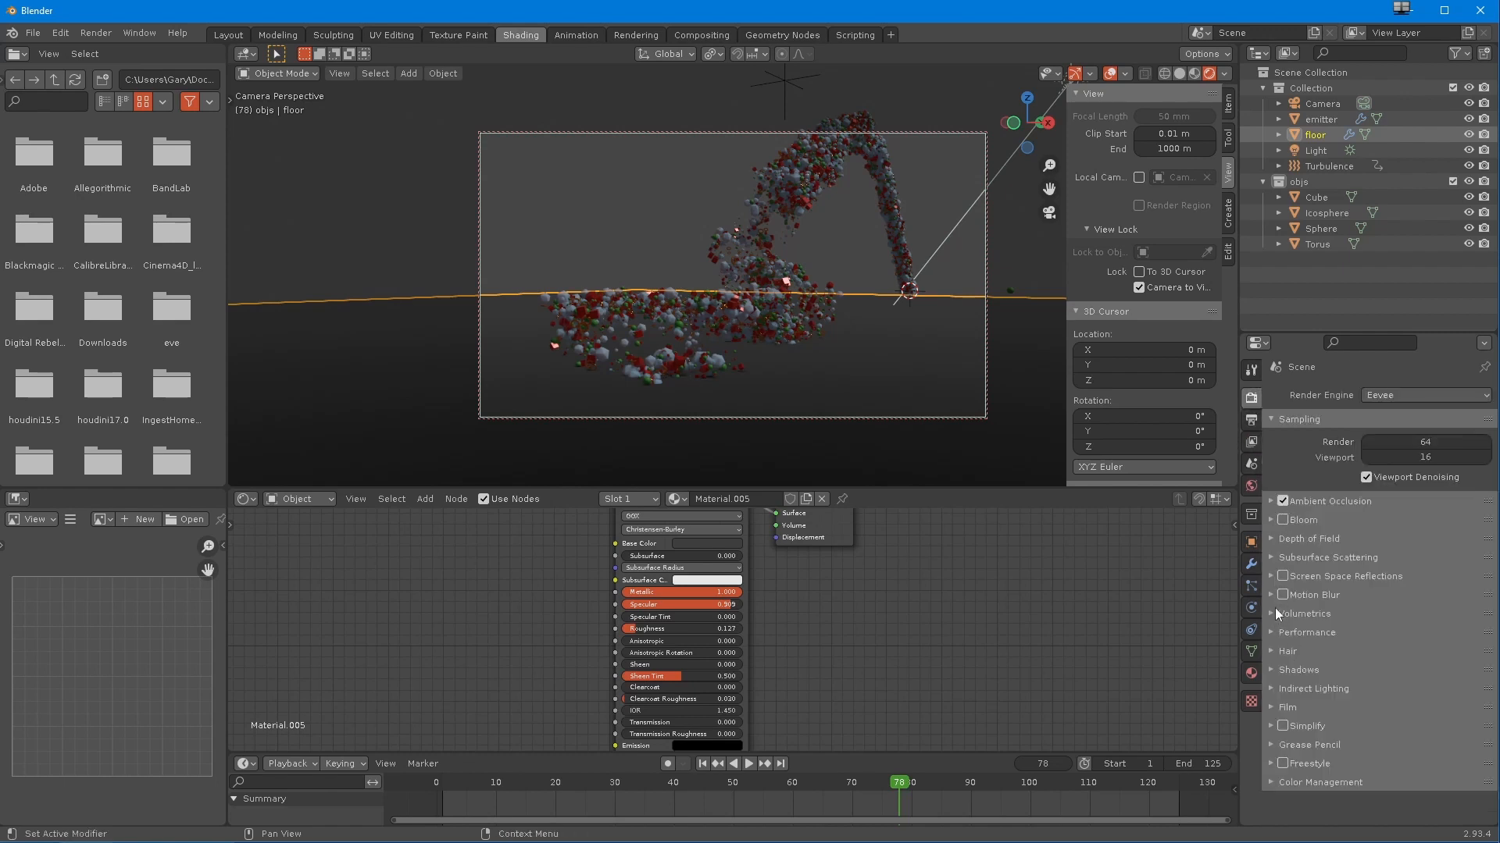
left_click(1283, 576)
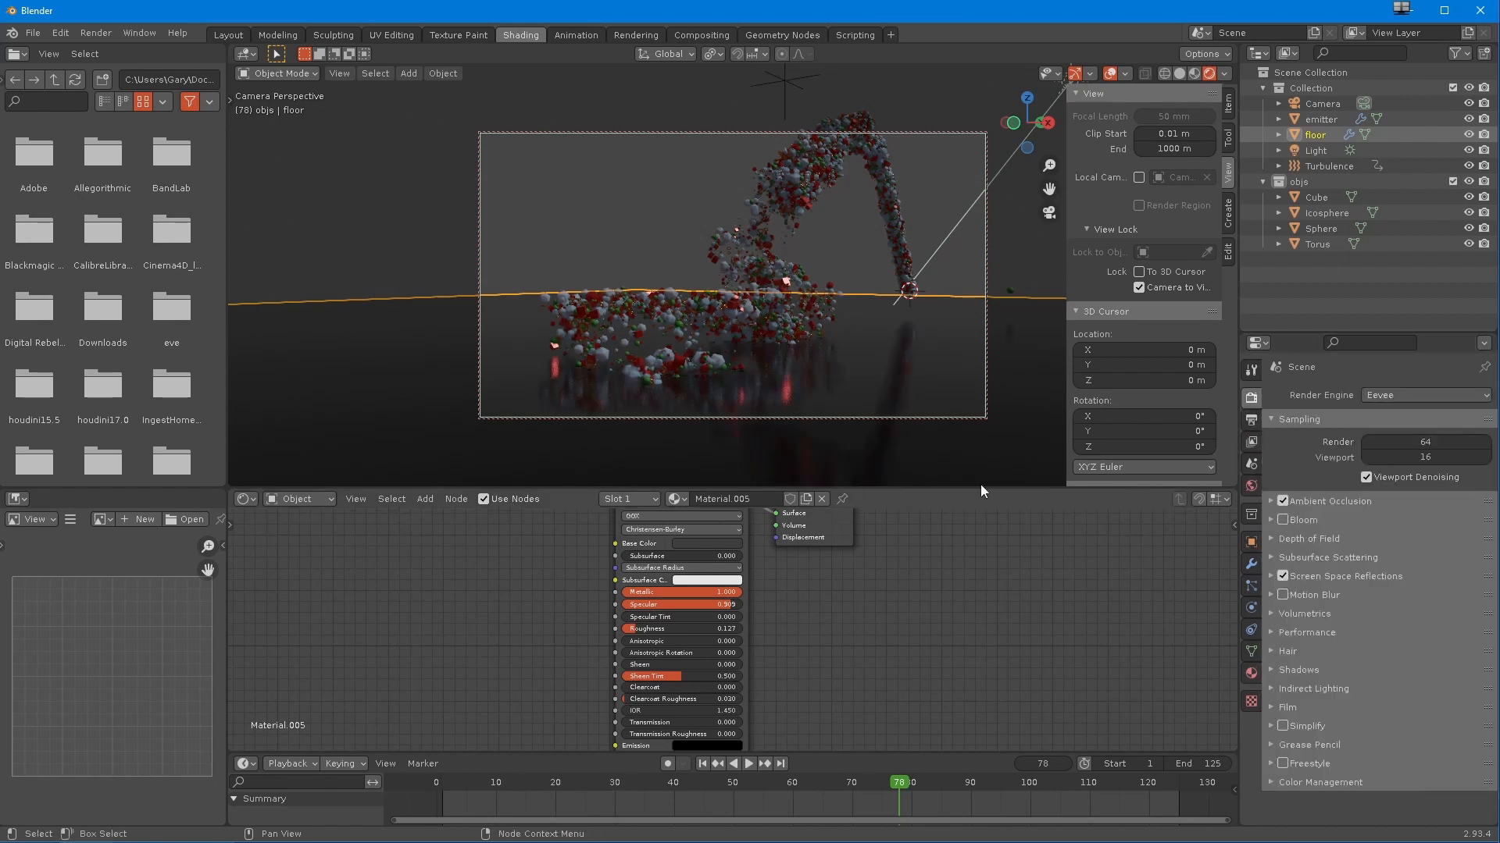
mouse_move(761, 382)
middle_mouse_down()
mouse_move(730, 397)
mouse_move(750, 387)
middle_mouse_up()
- Try the Bloom effect in the Eevee render settings and switch it off again
left_click(1282, 520)
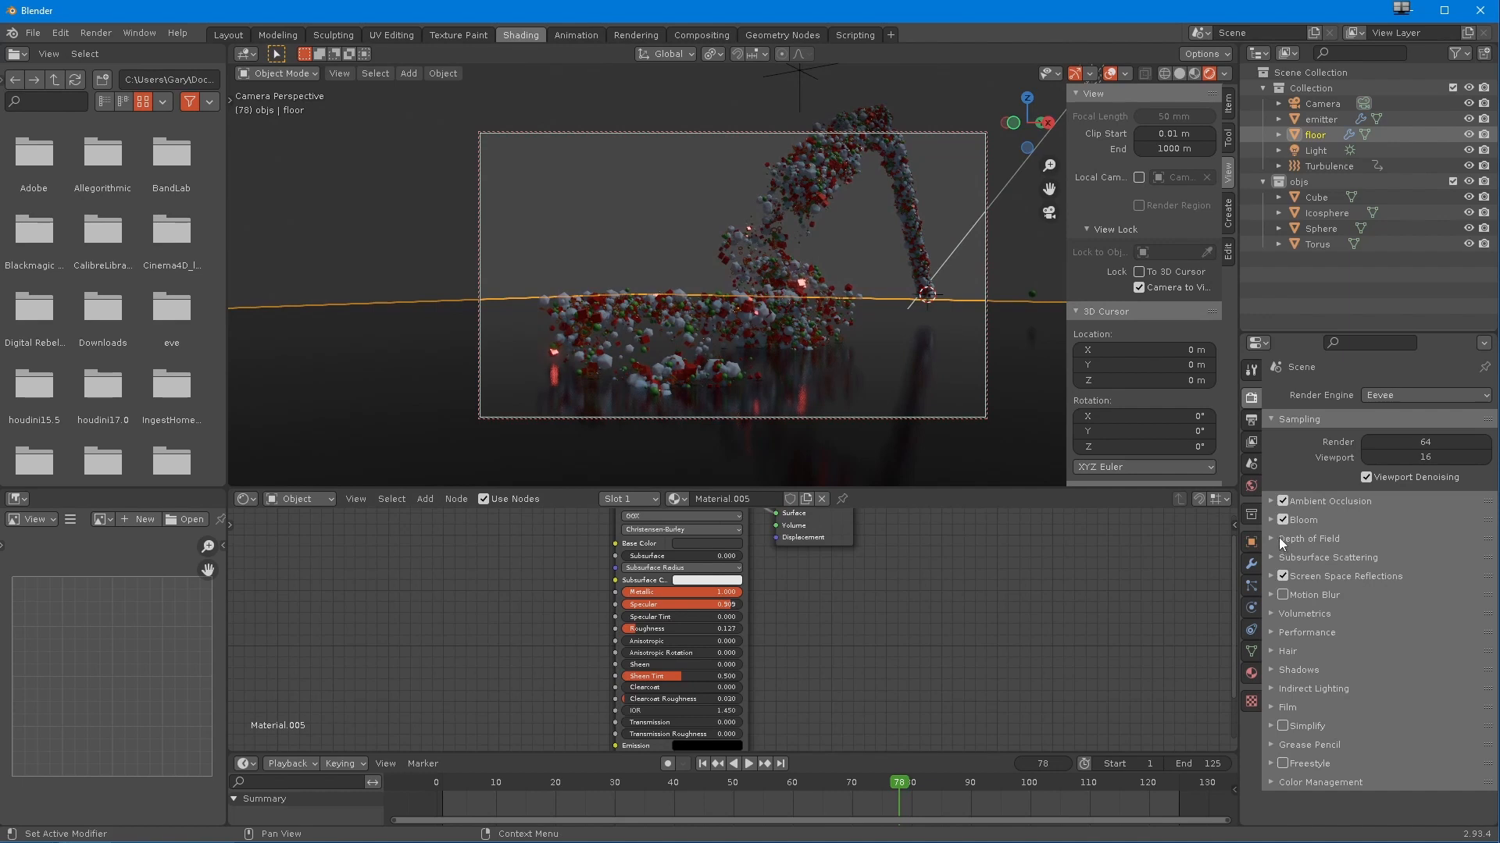
left_click(1282, 521)
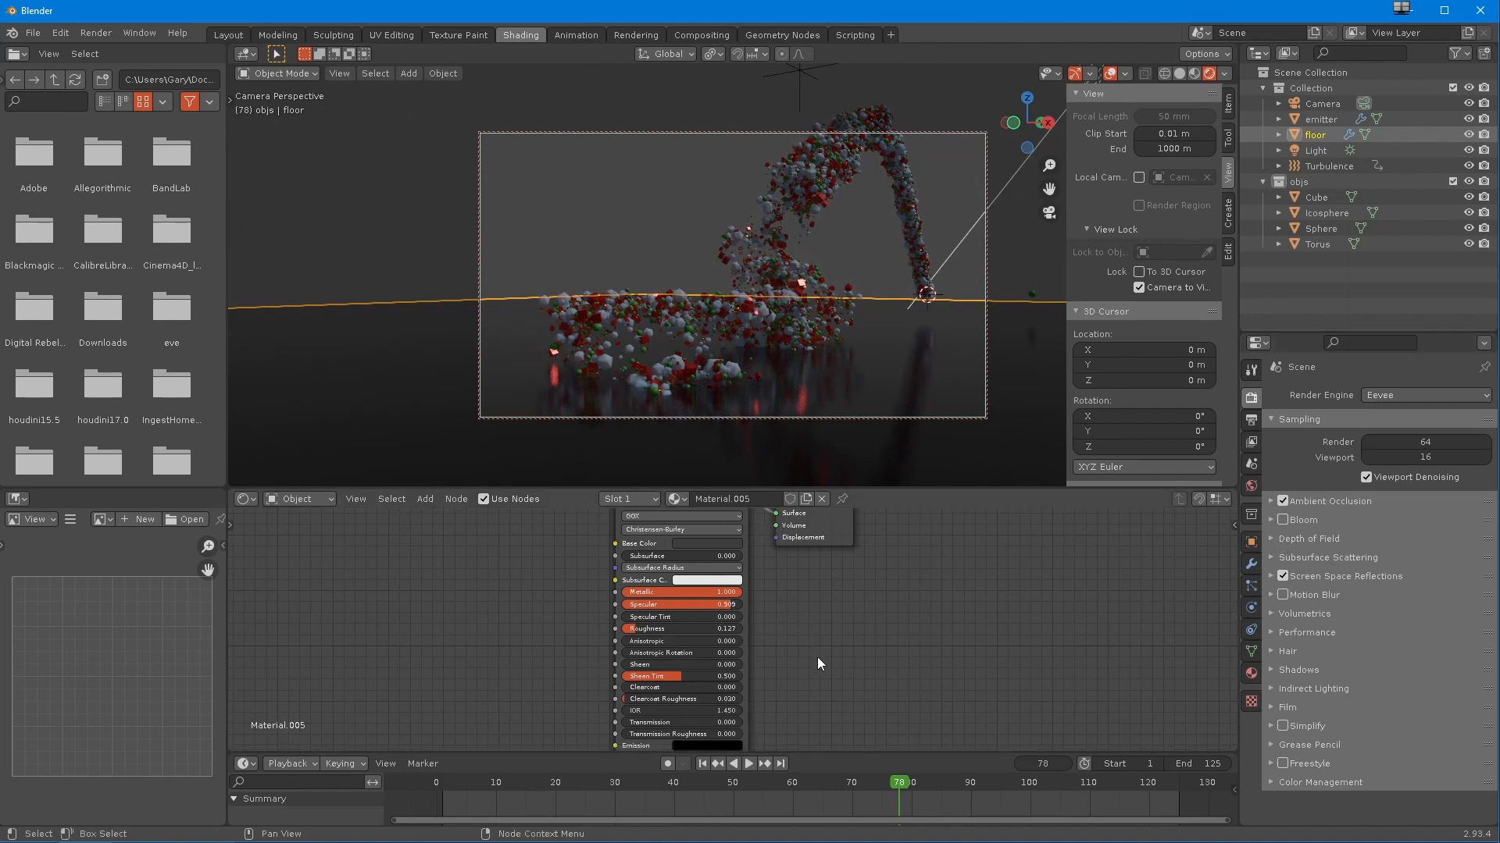
- Fine-tune the camera framing, render frame 78 and inspect the result in the Rendering workspace
middle_click_drag(748, 367, 739, 371)
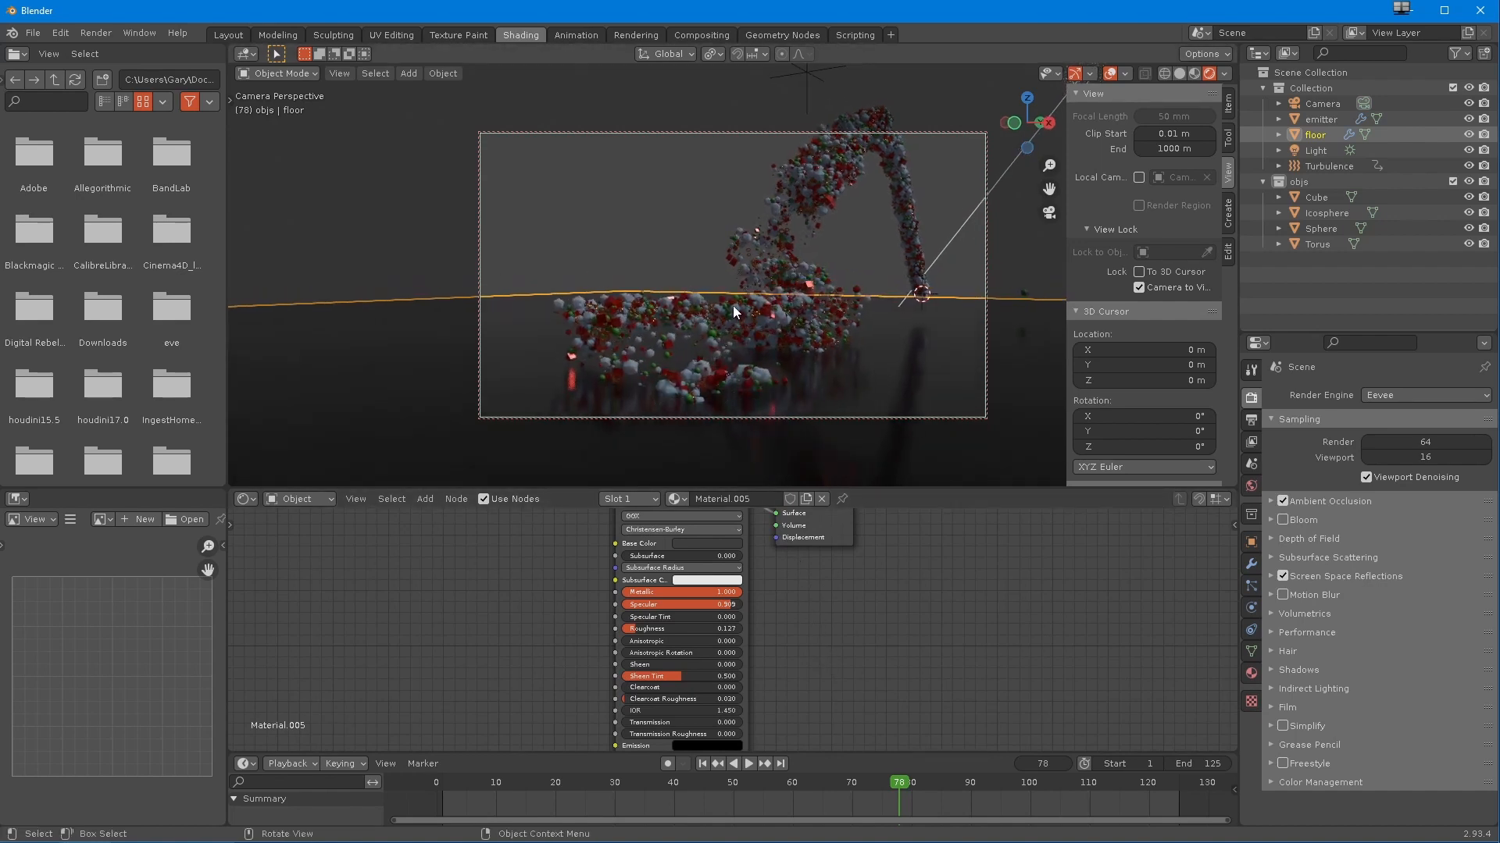
key("F12")
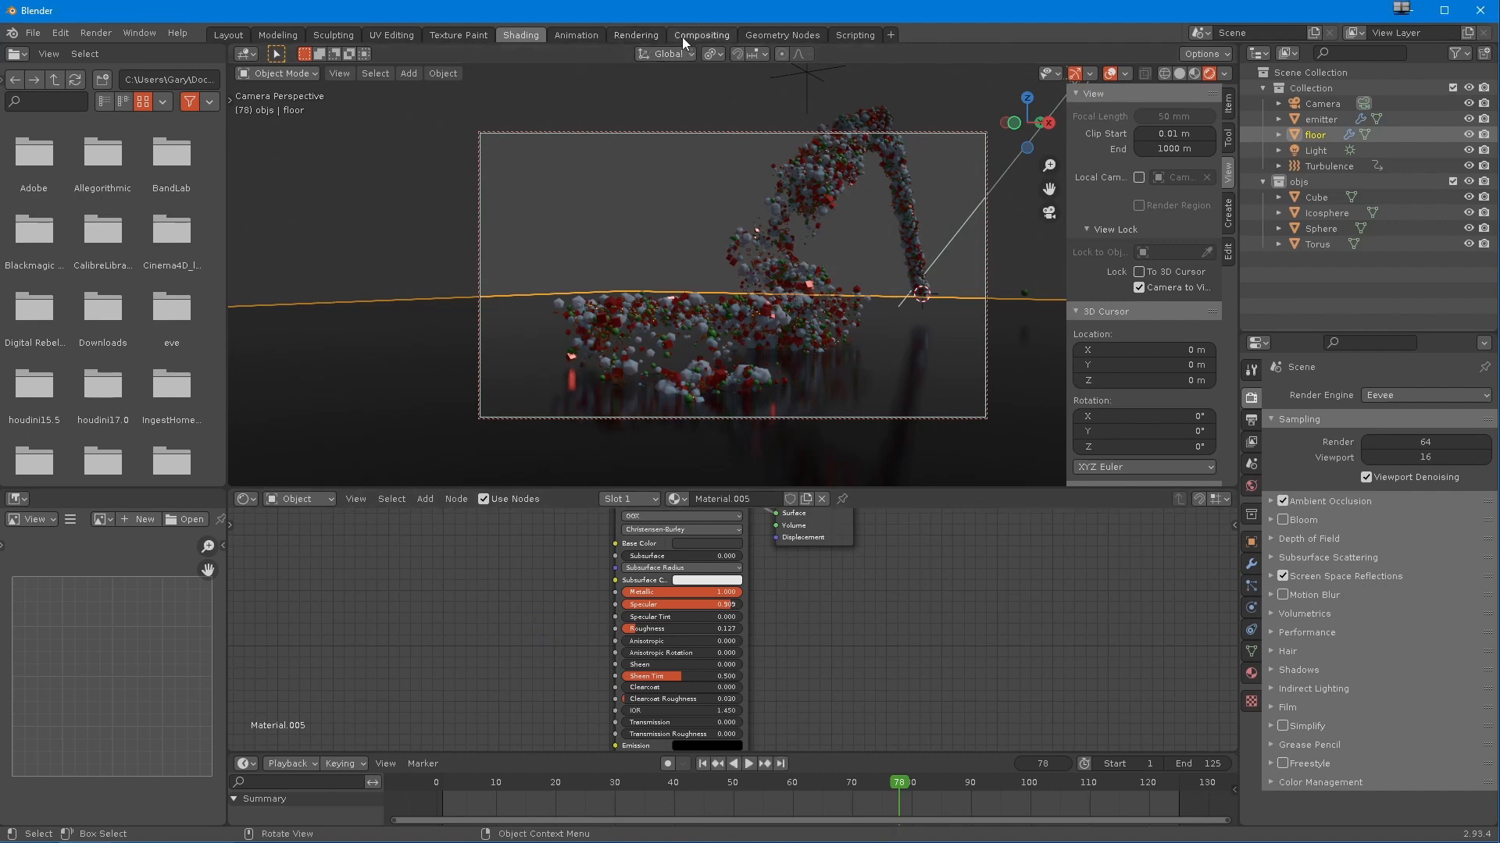
left_click(639, 35)
scroll(508, 502, "up", 3)
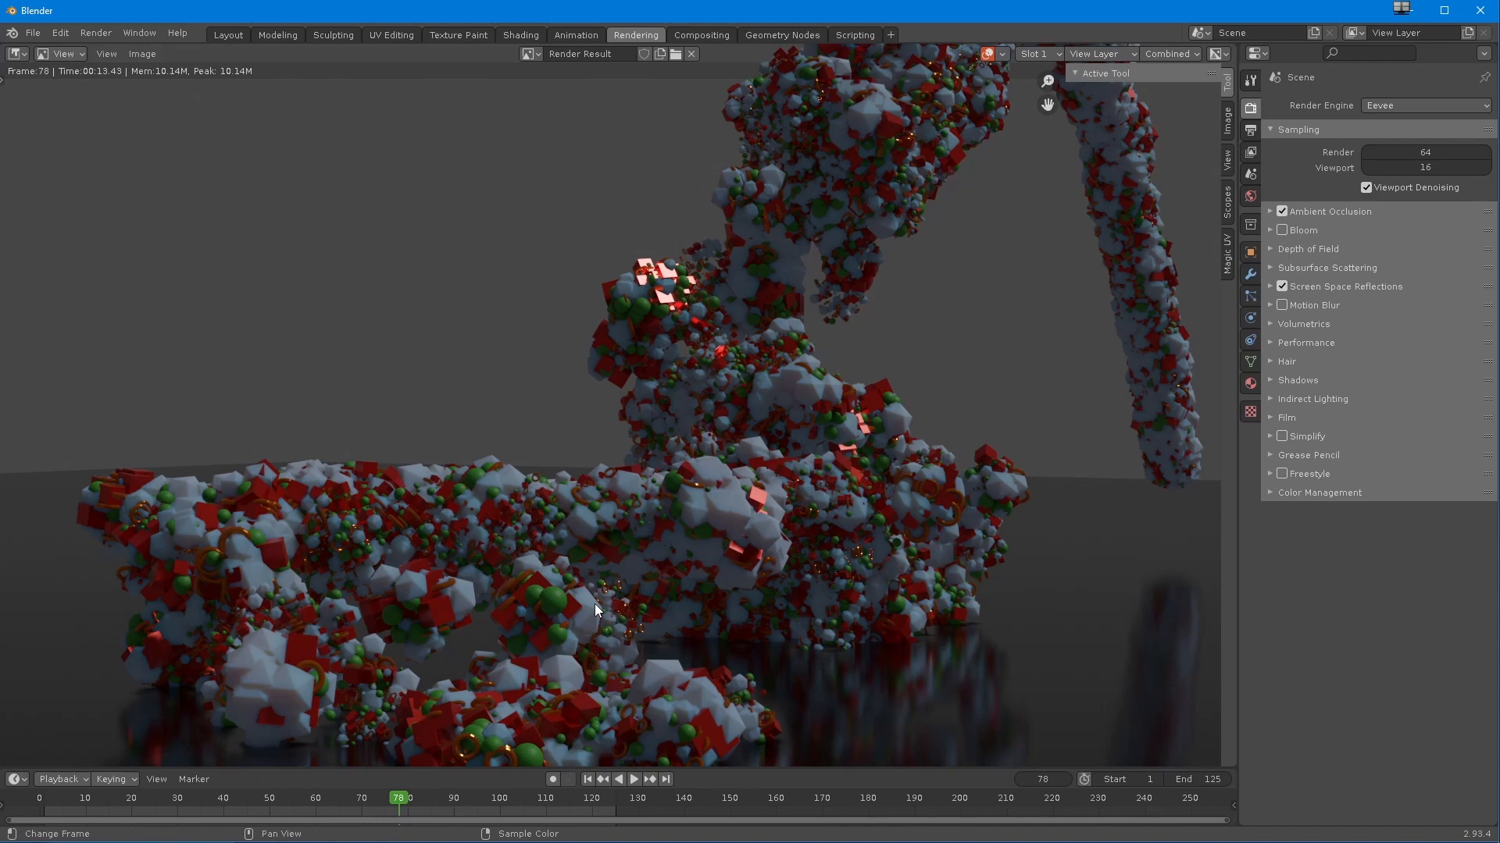
middle_click_drag(607, 591, 565, 640, "ctrl")
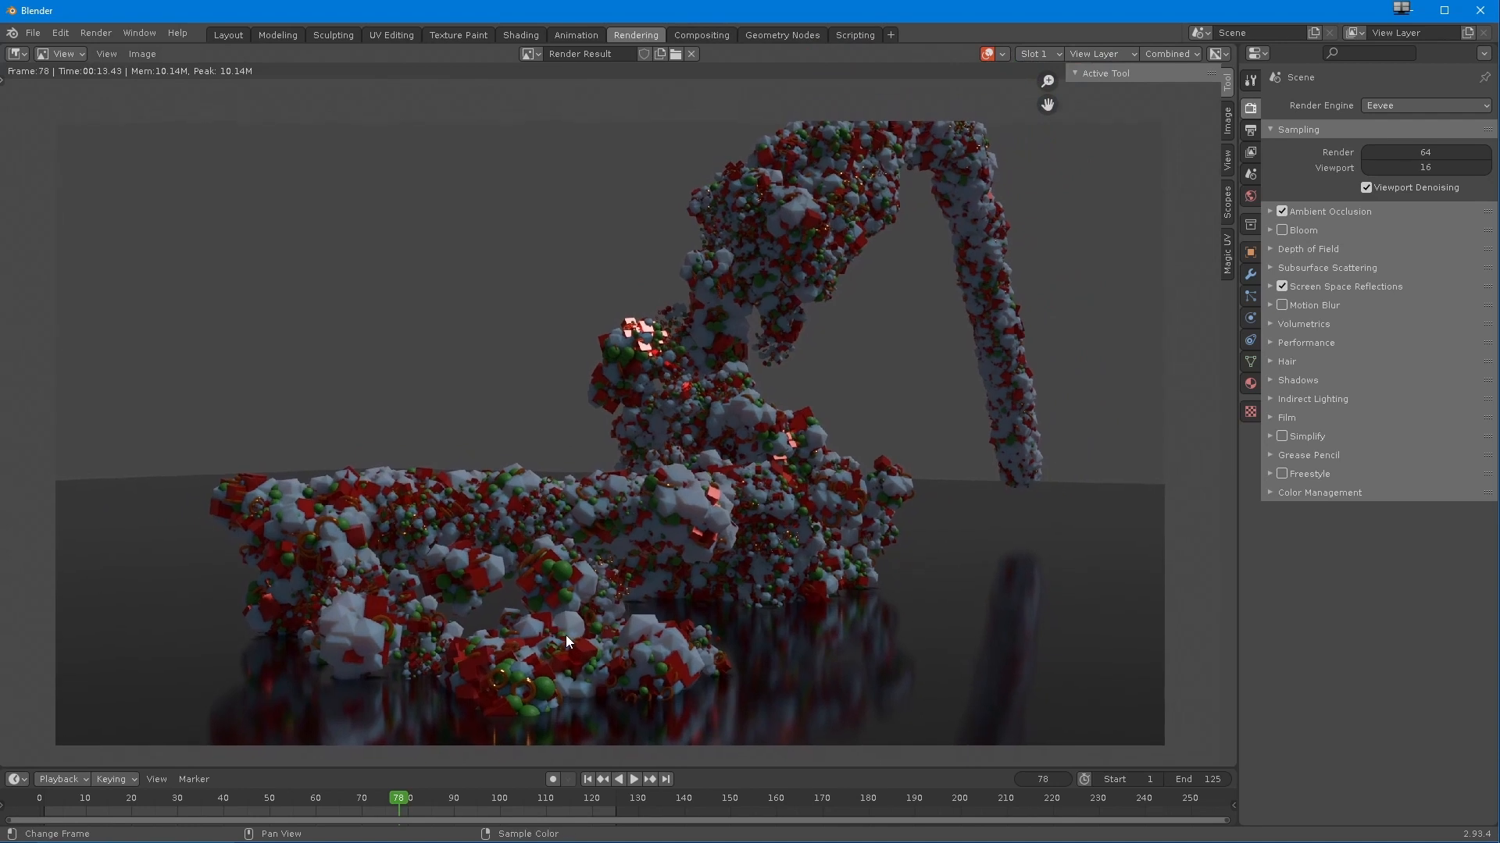